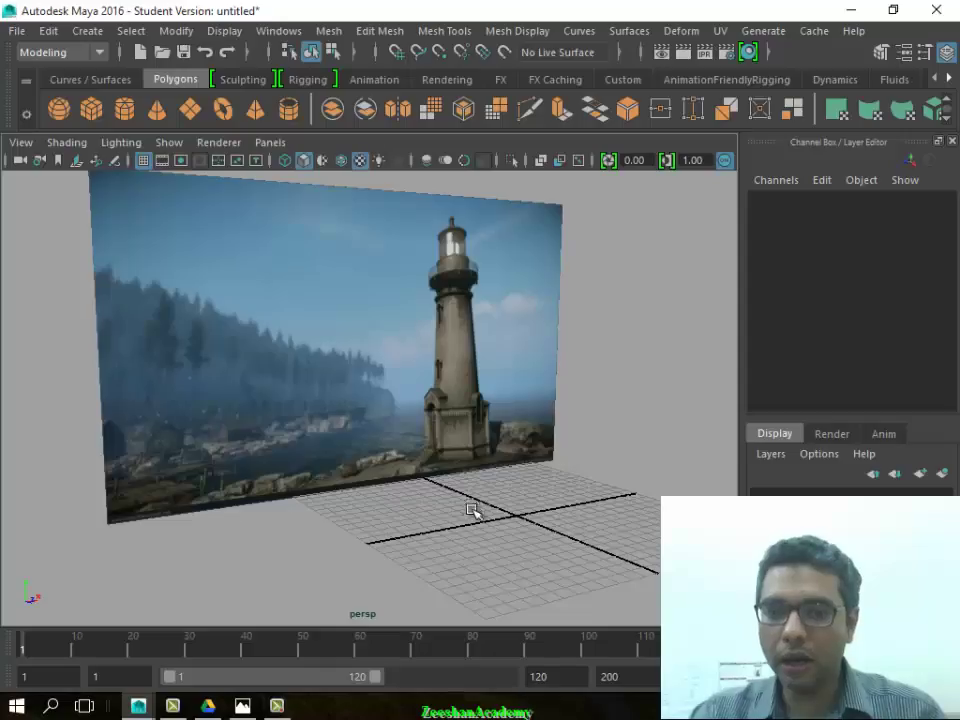
Orbit and zoom the view onto the lighthouse reference image
alt+drag(471, 508, 454, 510)
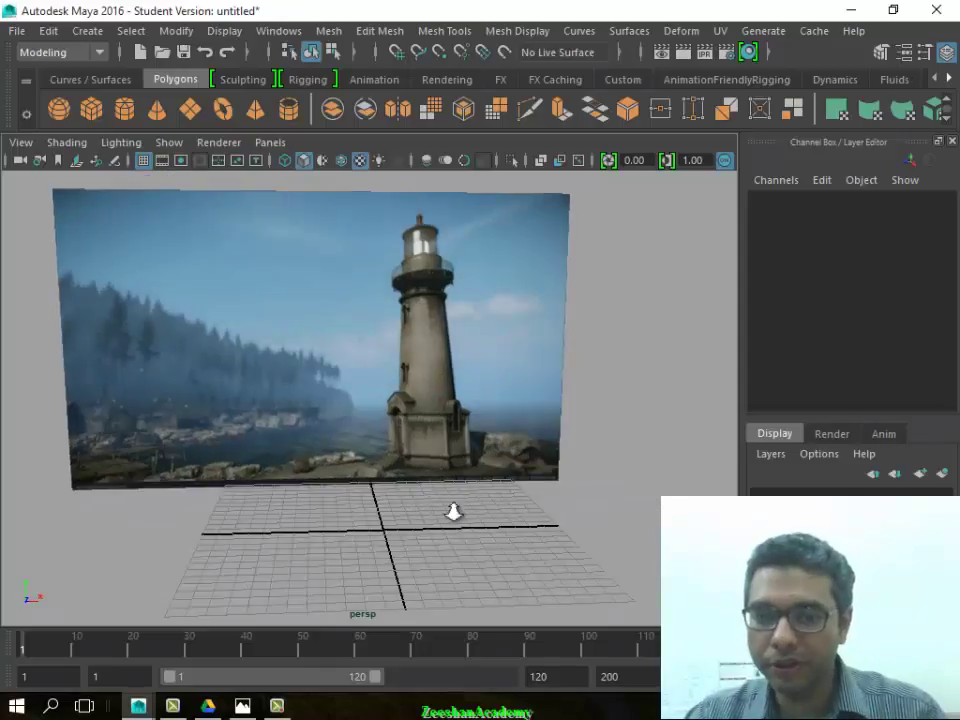
scroll(458, 470, up, 3)
alt+drag(461, 435, 395, 373)
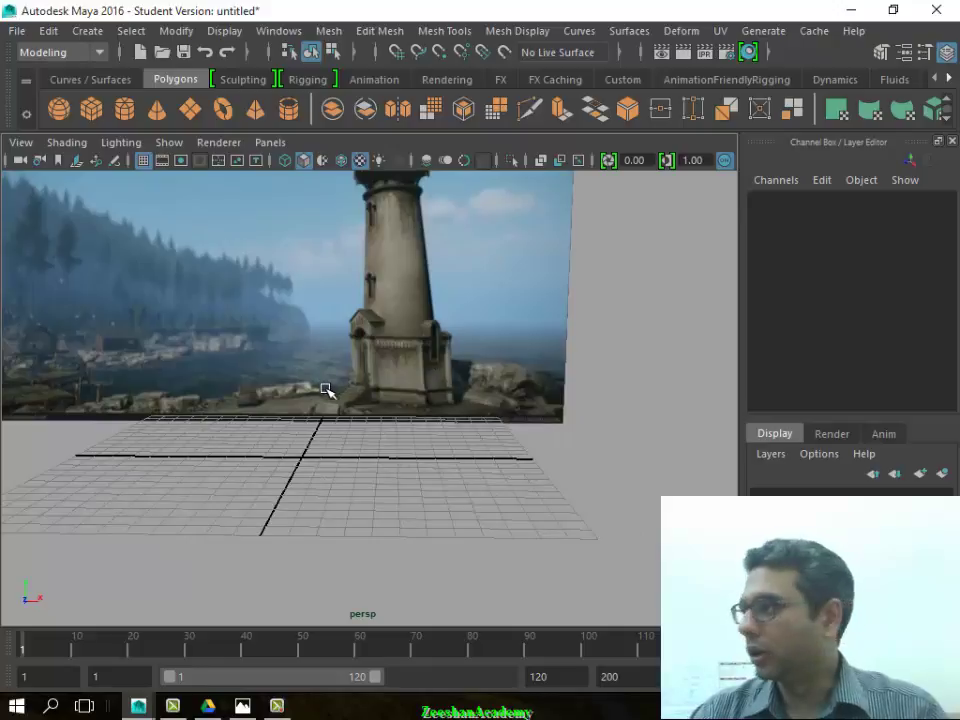
alt+middle_drag(361, 450, 369, 456)
mouse_move(369, 456)
alt+right_down()
mouse_move(424, 469)
mouse_move(467, 497)
mouse_move(375, 502)
mouse_move(439, 525)
alt+right_up()
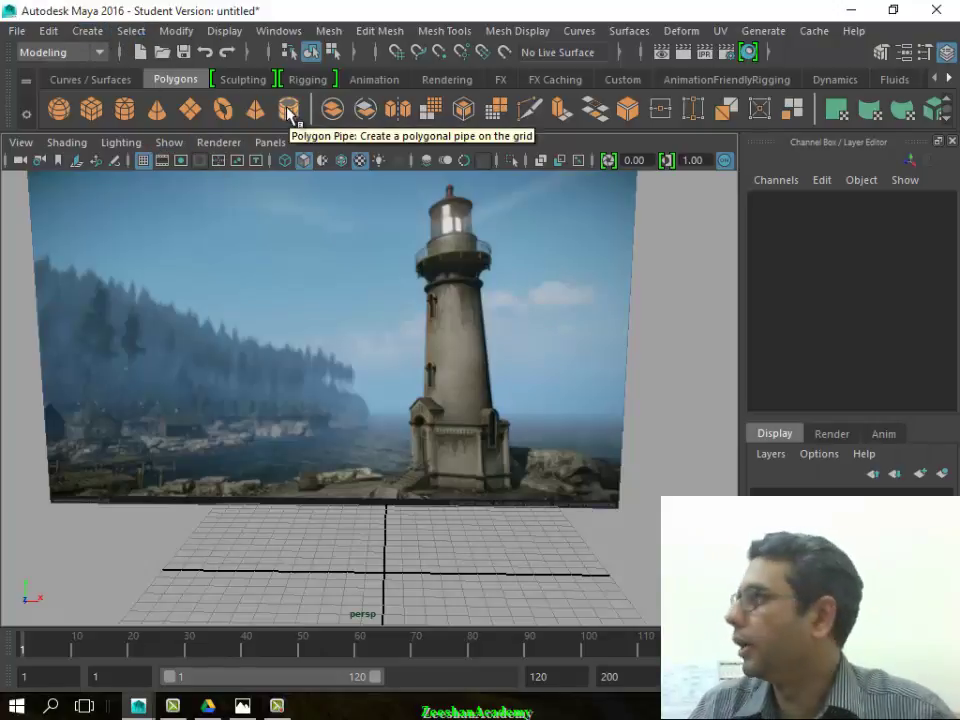
Draw a wide, flat 20-sided polygon cylinder and move it forward along Z
click(125, 113)
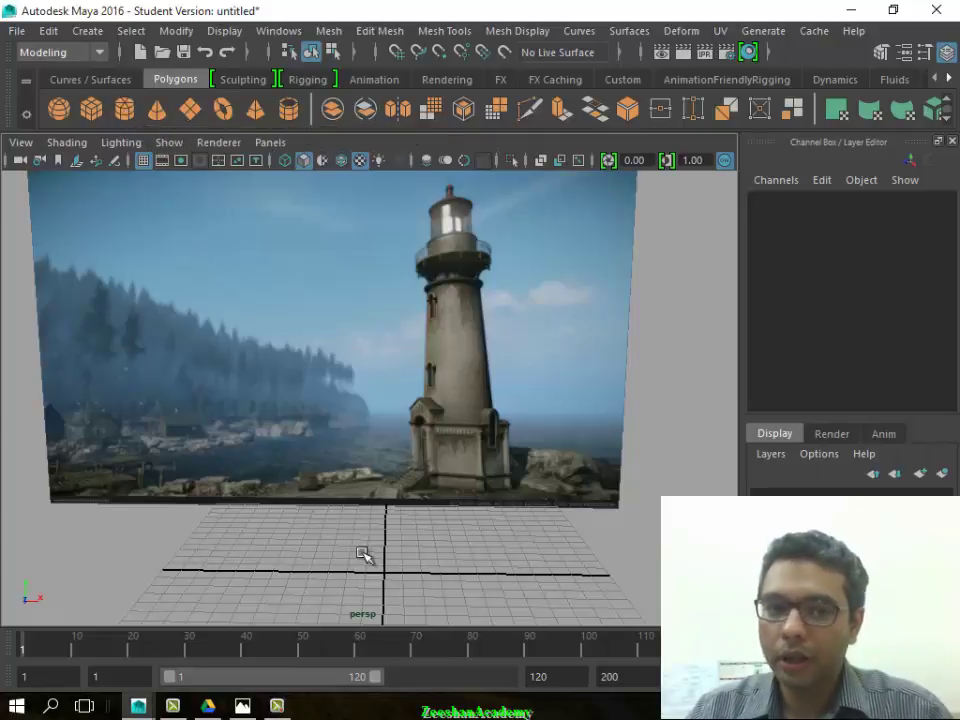
mouse_move(364, 552)
alt+mouse_down()
mouse_move(321, 471)
mouse_move(368, 497)
alt+mouse_up()
mouse_move(345, 442)
mouse_down()
mouse_move(530, 518)
mouse_move(514, 386)
mouse_up()
alt+drag(371, 480, 508, 474)
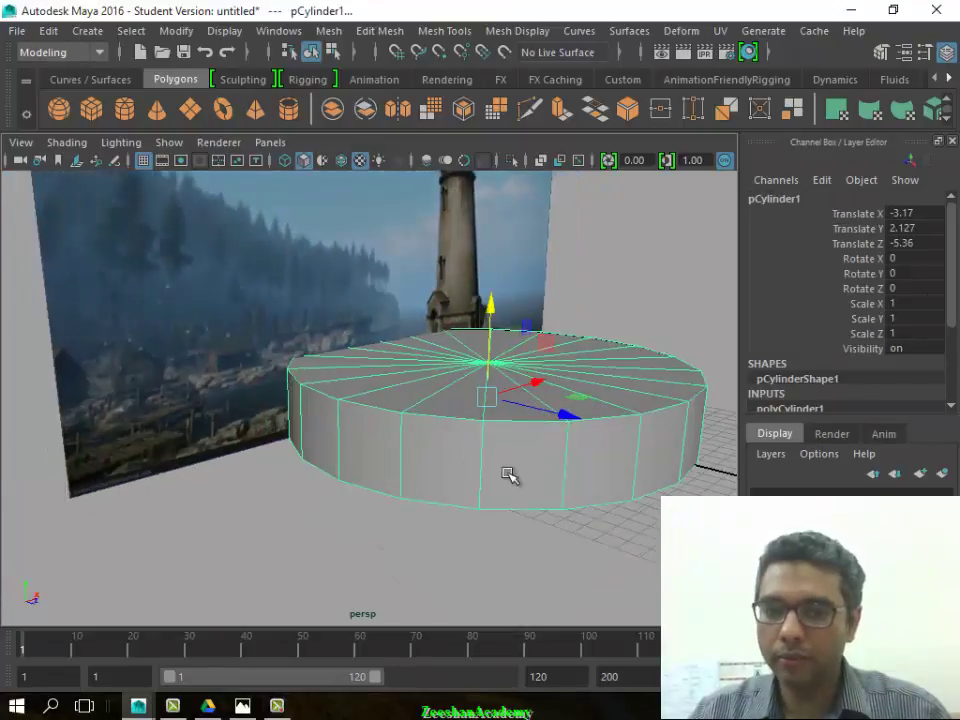
mouse_move(566, 418)
mouse_down()
mouse_move(675, 456)
mouse_move(328, 426)
mouse_move(446, 481)
mouse_up()
mouse_move(333, 259)
alt+mouse_down()
mouse_move(396, 411)
mouse_move(318, 418)
alt+mouse_up()
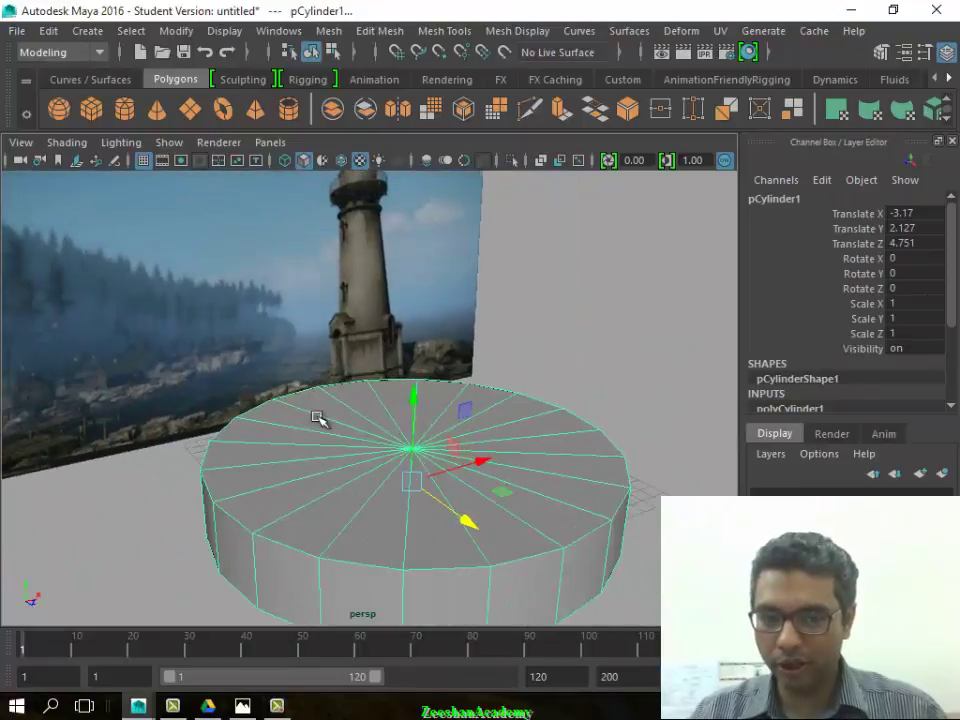
drag(949, 296, 957, 352)
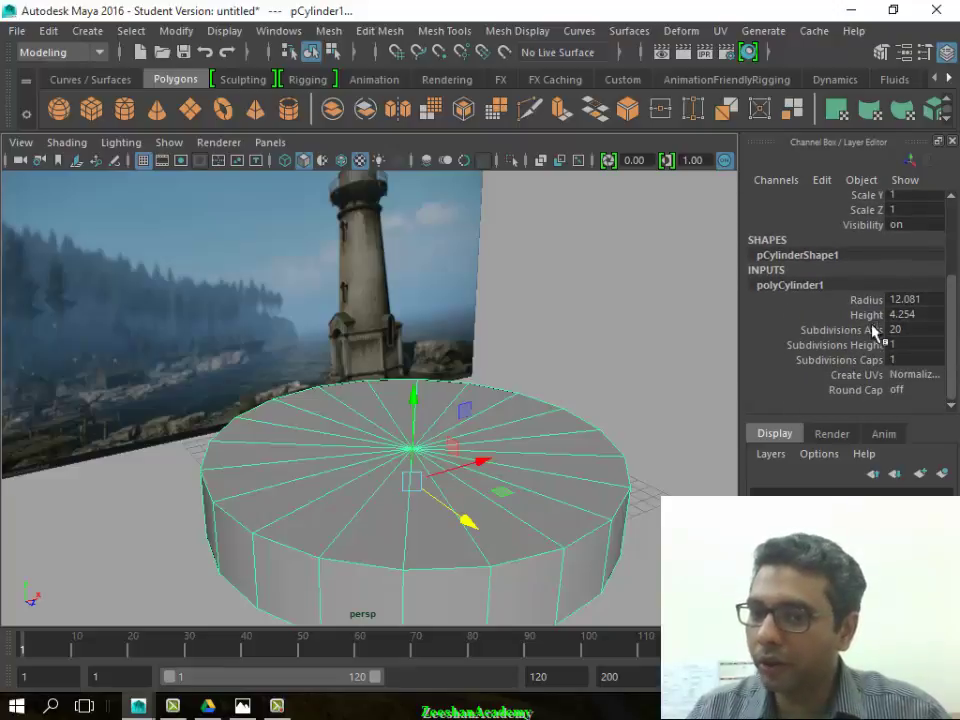
Shrink the cylinder's radius to 3.24, entering 4.89 first, then dragging further
click(868, 301)
double_click(907, 302)
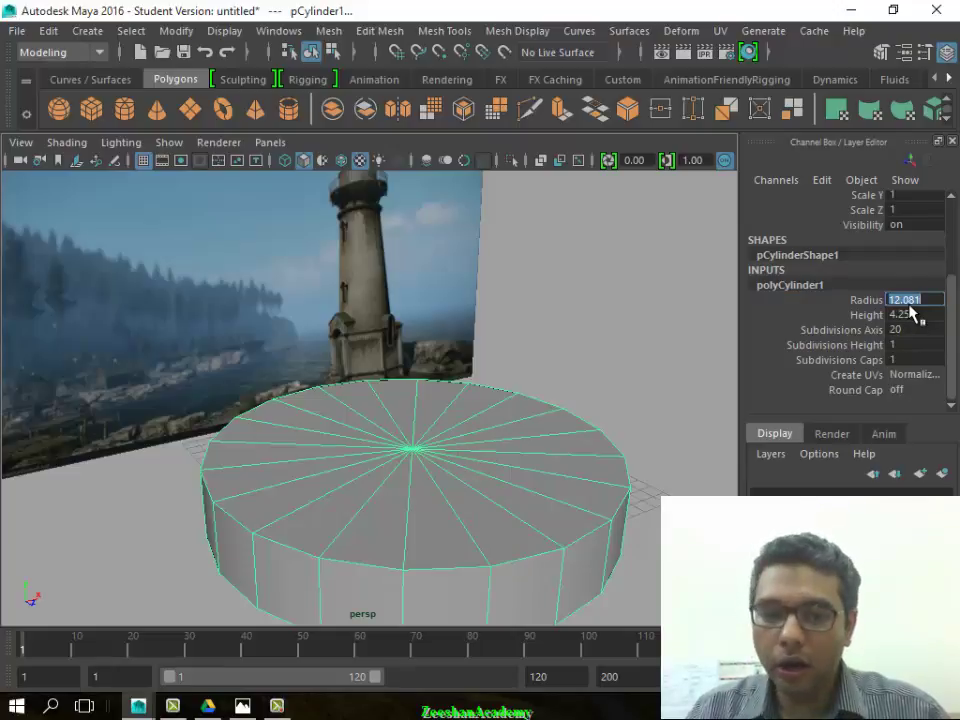
text(4.89)
key(Return)
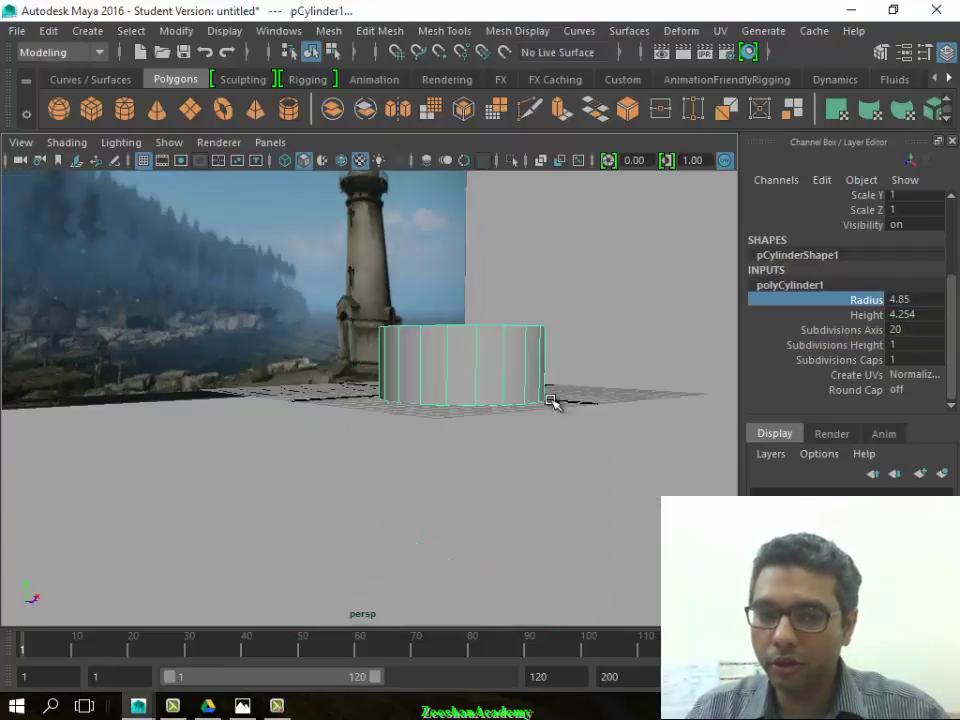
alt+drag(551, 401, 497, 450)
mouse_move(469, 463)
middle_down()
mouse_move(188, 469)
mouse_move(632, 482)
mouse_move(422, 461)
middle_up()
mouse_move(489, 444)
alt+mouse_down()
mouse_move(401, 426)
mouse_move(443, 444)
mouse_move(433, 452)
mouse_move(410, 427)
mouse_move(450, 443)
mouse_move(617, 422)
mouse_move(489, 467)
mouse_move(397, 543)
mouse_move(371, 506)
mouse_move(392, 467)
alt+mouse_up()
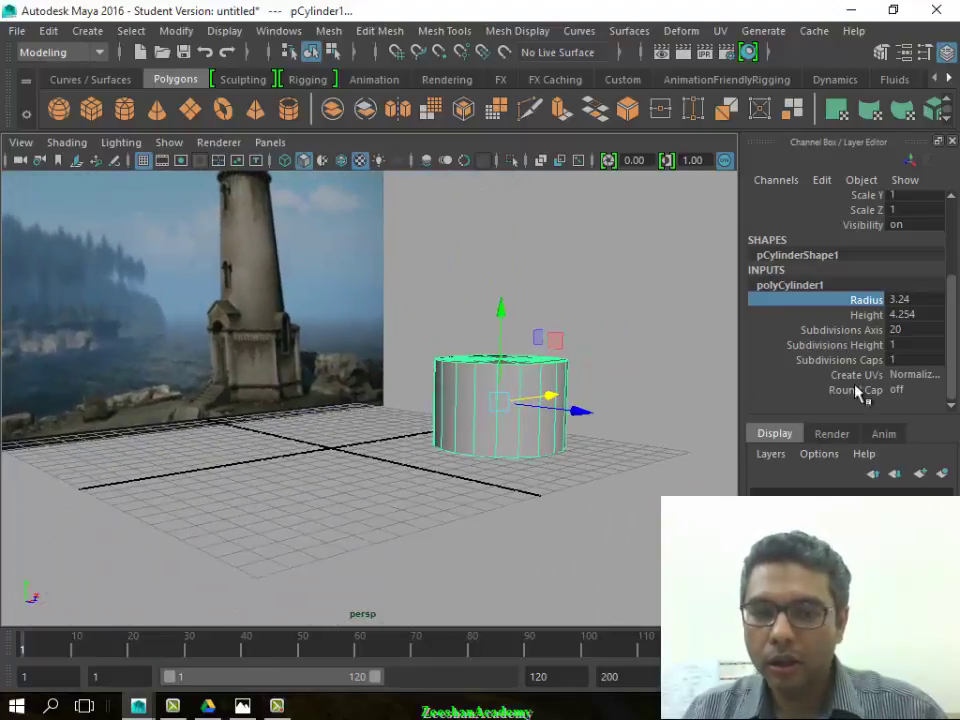
mouse_move(467, 447)
alt+mouse_down()
mouse_move(469, 497)
mouse_move(488, 469)
alt+mouse_up()
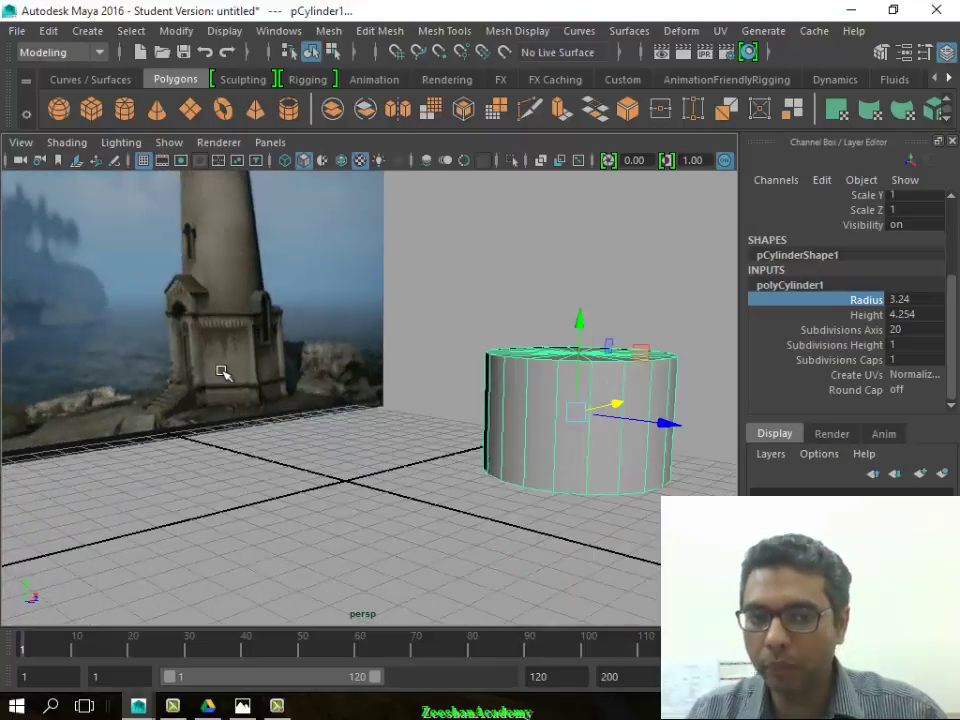
Raise the cylinder's height to 5, stepping through 2 and 3
click(869, 314)
click(900, 315)
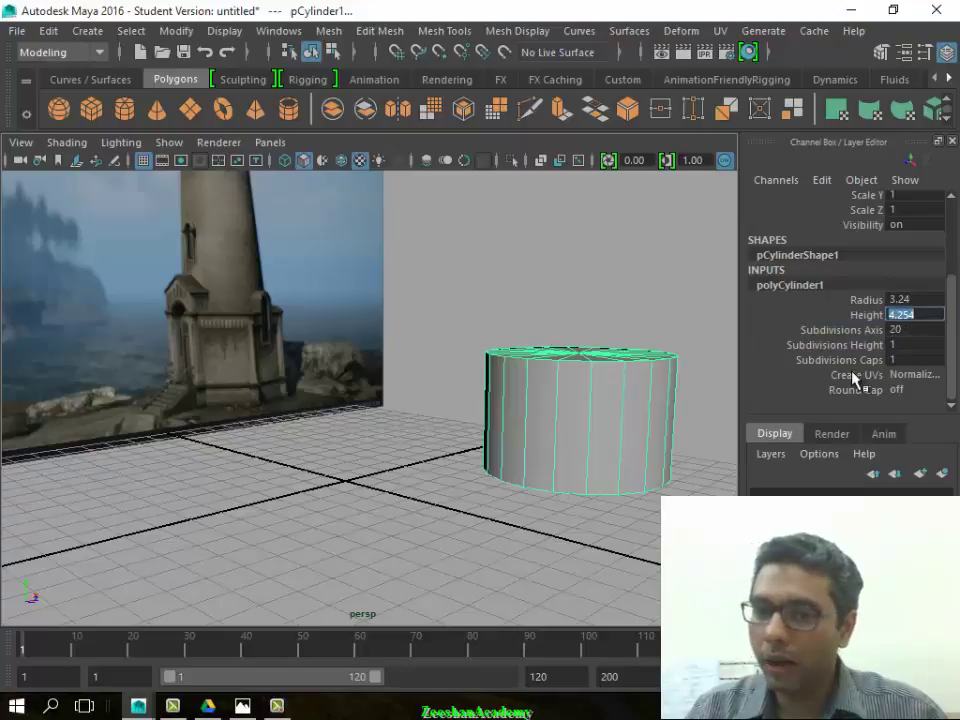
text(2)
key(Return)
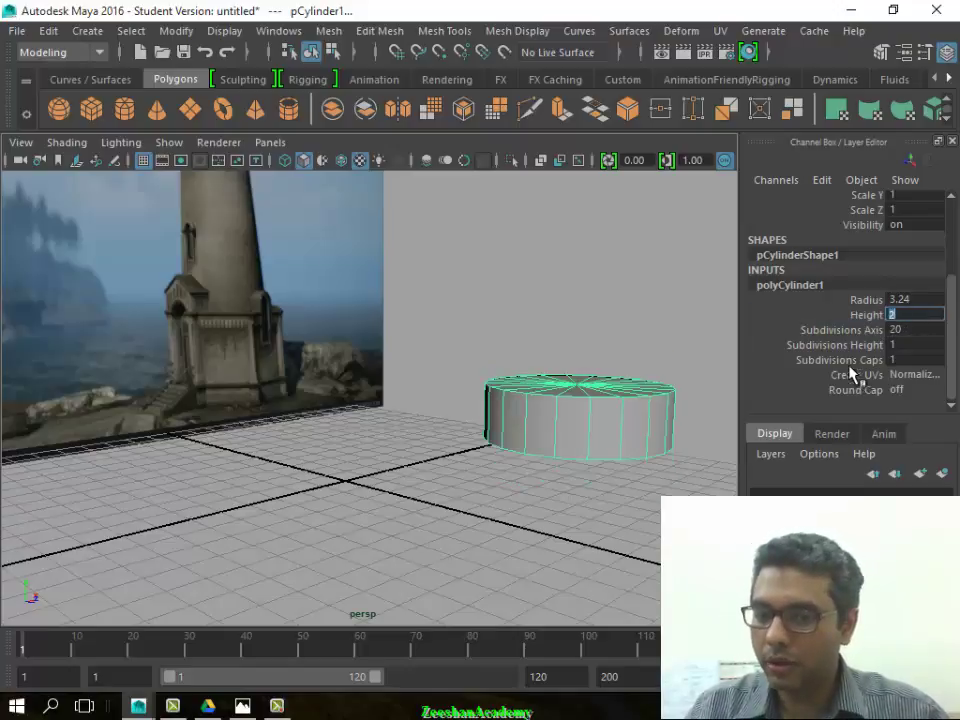
text(3)
key(Return)
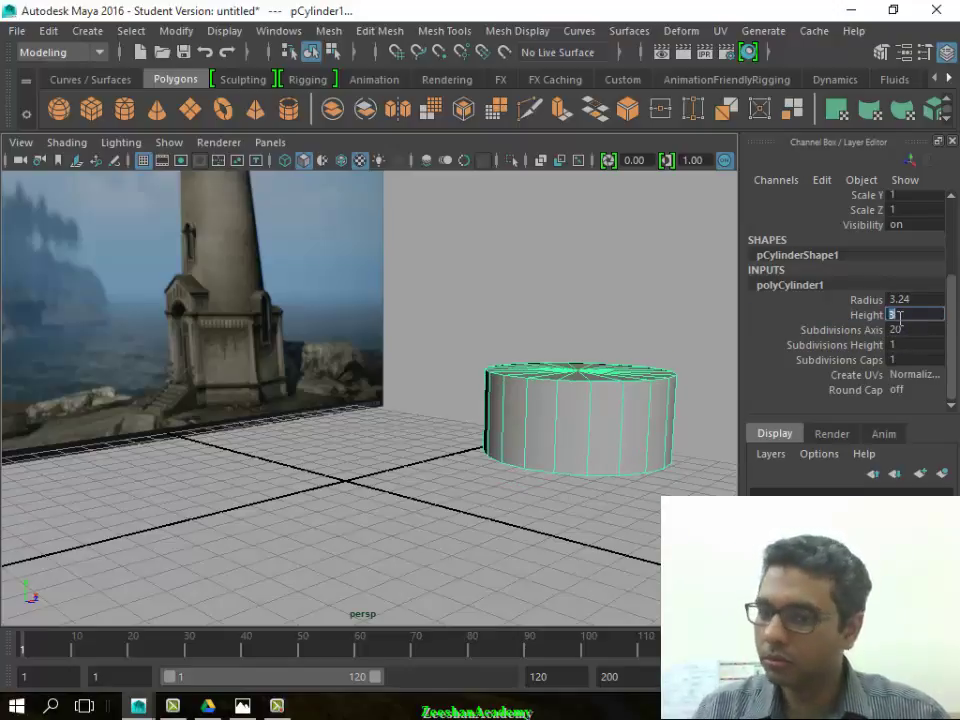
key(Return)
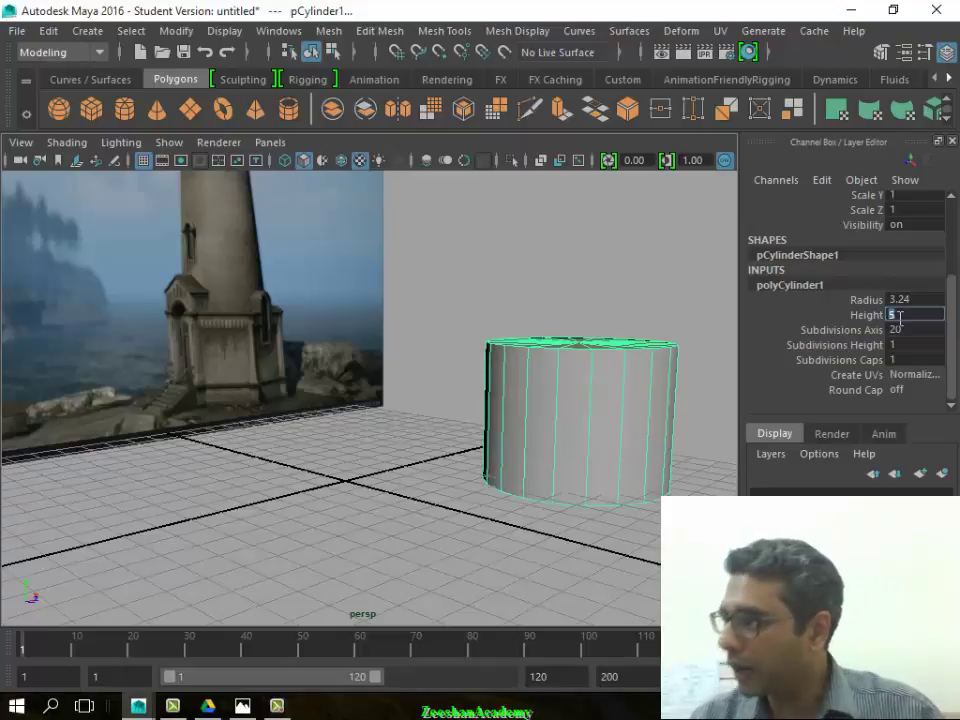
alt+drag(450, 283, 581, 386)
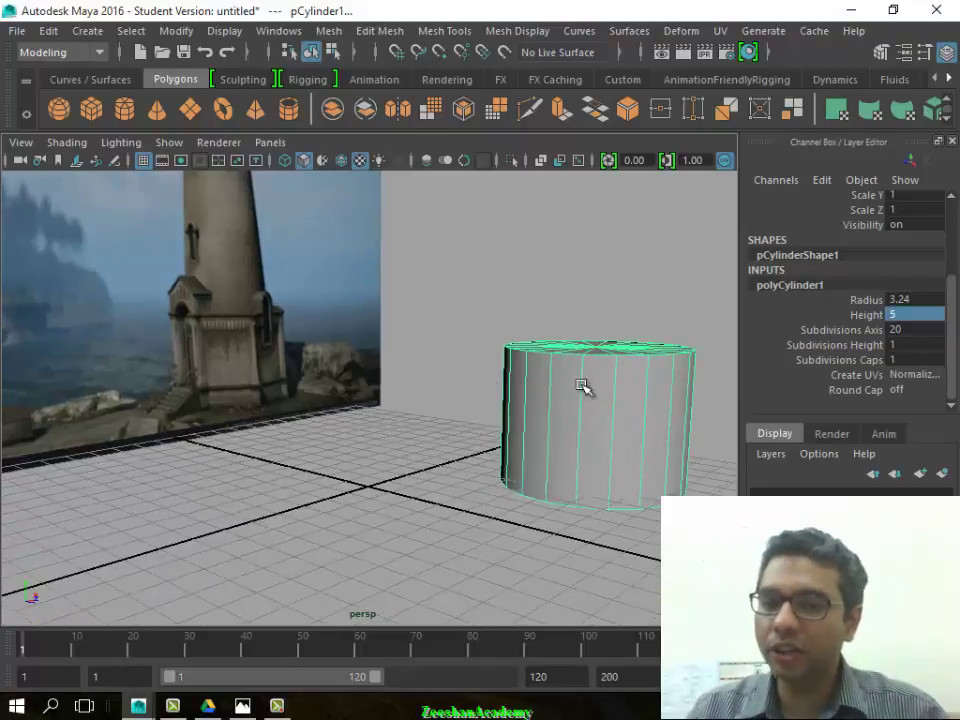
alt+middle_drag(360, 422, 311, 439)
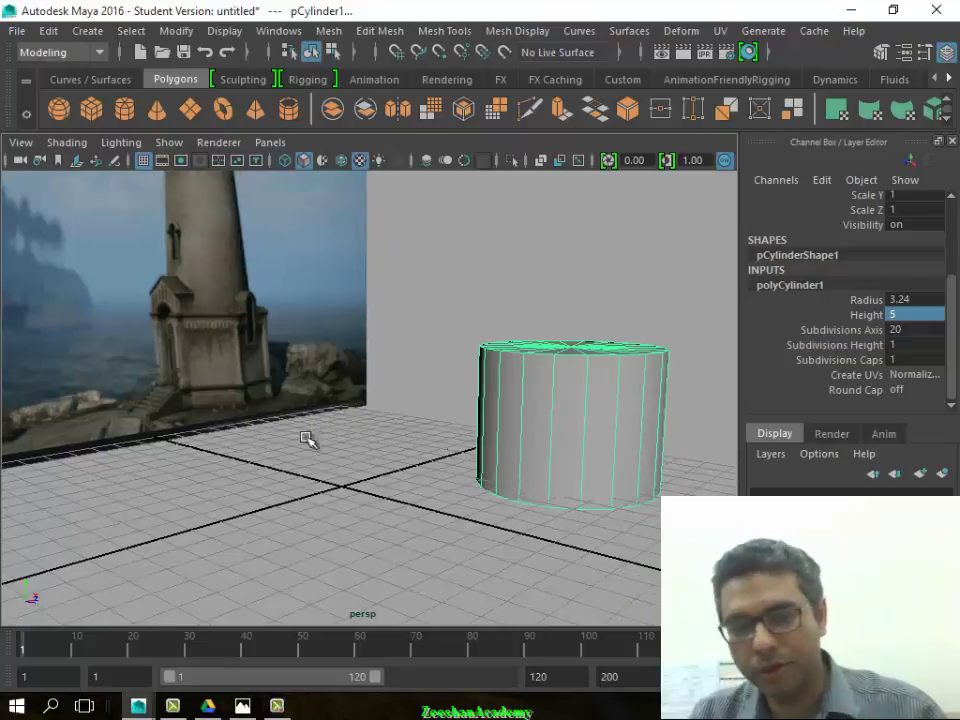
mouse_move(484, 430)
alt+mouse_down()
mouse_move(400, 416)
mouse_move(428, 386)
mouse_move(470, 430)
alt+mouse_up()
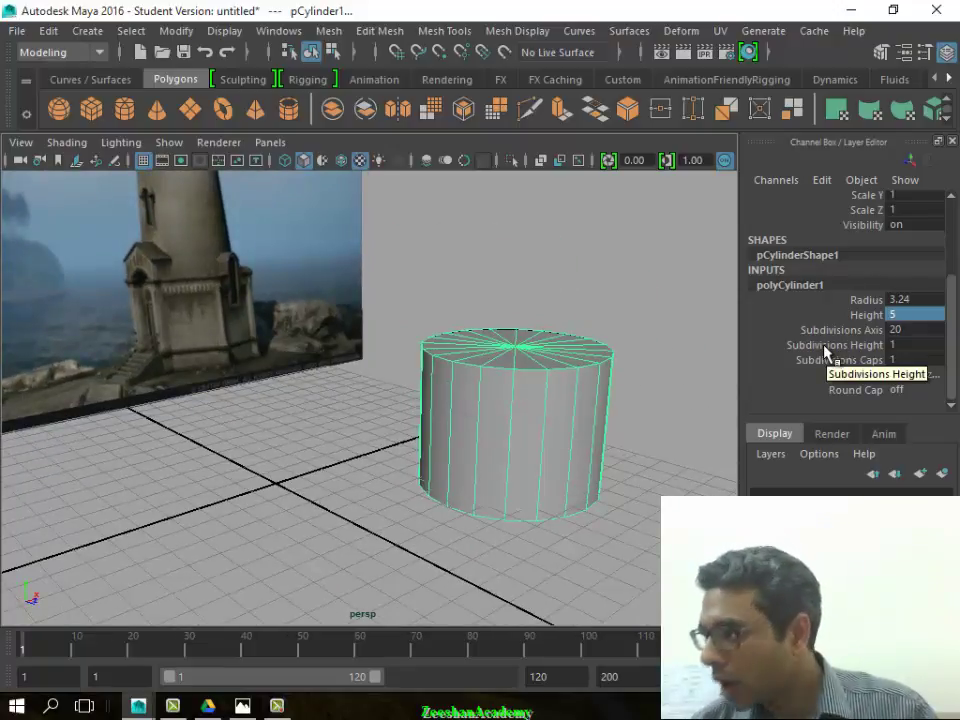
scroll(825, 350, up, 1)
Drag the cylinder's height from 5 down to 3 and frame the cylinder with F
click(872, 357)
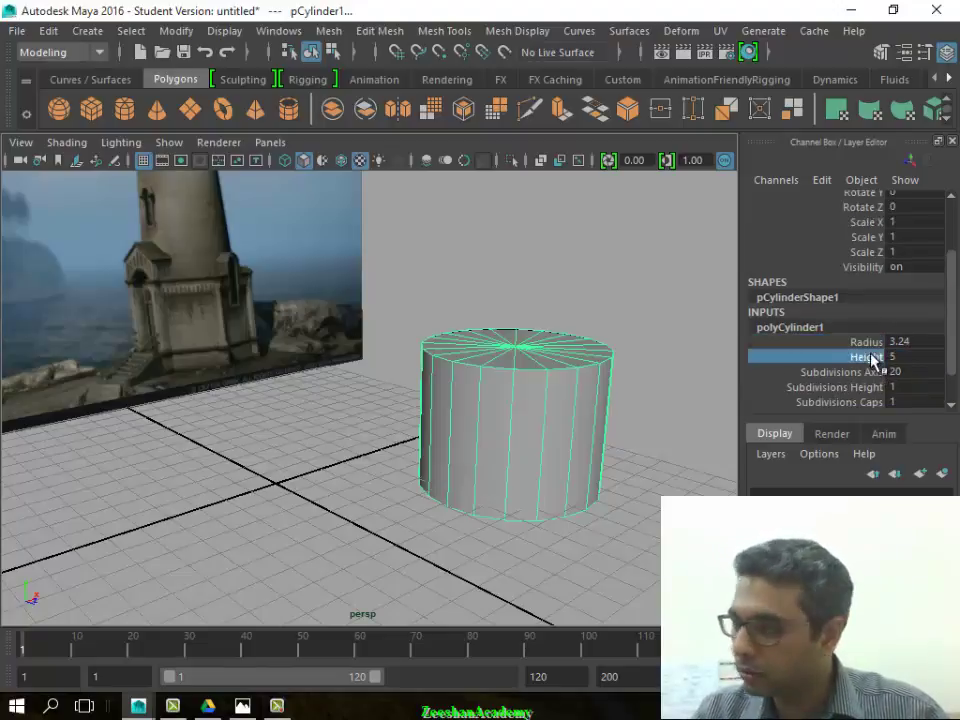
mouse_move(605, 447)
middle_down()
mouse_move(634, 414)
mouse_move(591, 414)
mouse_move(647, 414)
mouse_move(653, 392)
mouse_move(606, 401)
middle_up()
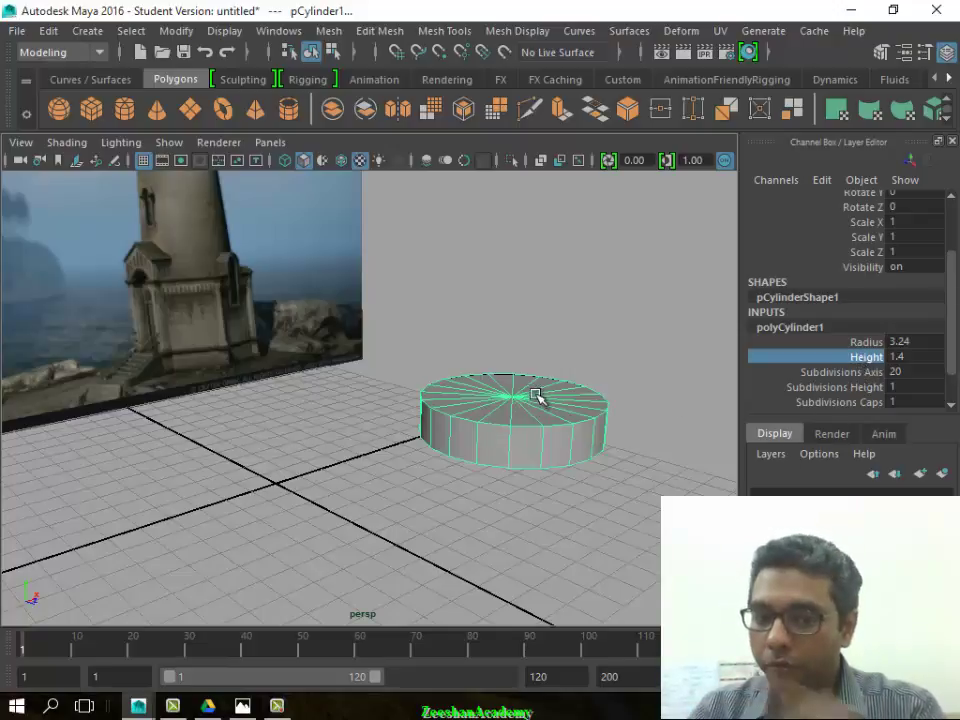
mouse_move(515, 382)
middle_down()
mouse_move(553, 381)
mouse_move(506, 381)
mouse_move(533, 386)
middle_up()
mouse_move(533, 386)
alt+mouse_down()
mouse_move(375, 433)
mouse_move(504, 424)
mouse_move(118, 305)
alt+mouse_up()
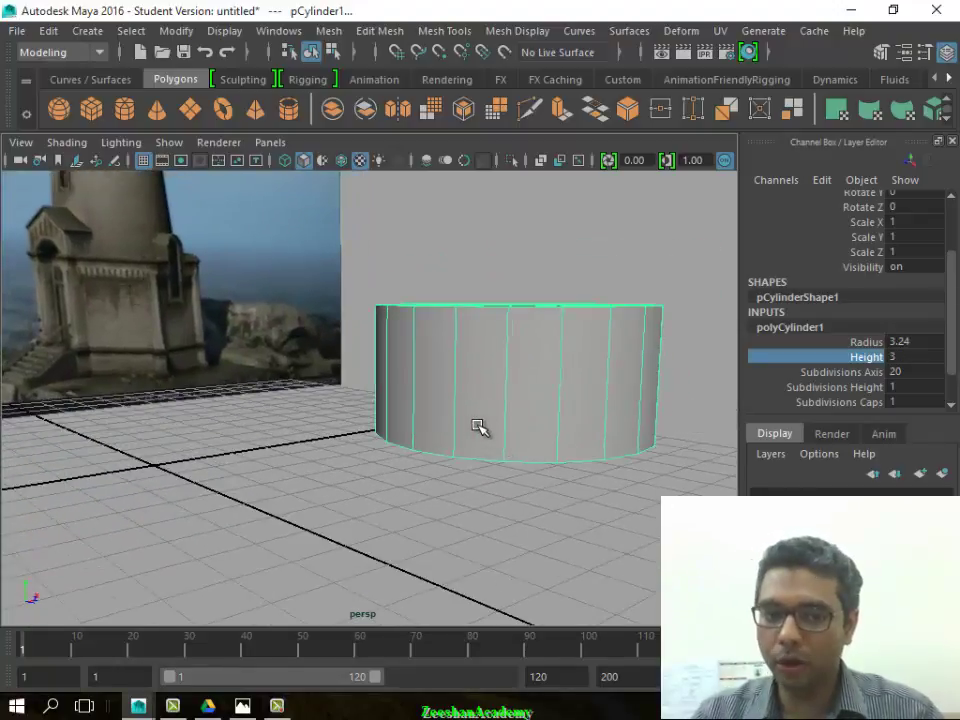
mouse_move(258, 394)
alt+mouse_down()
mouse_move(317, 386)
mouse_move(369, 405)
mouse_move(298, 350)
alt+mouse_up()
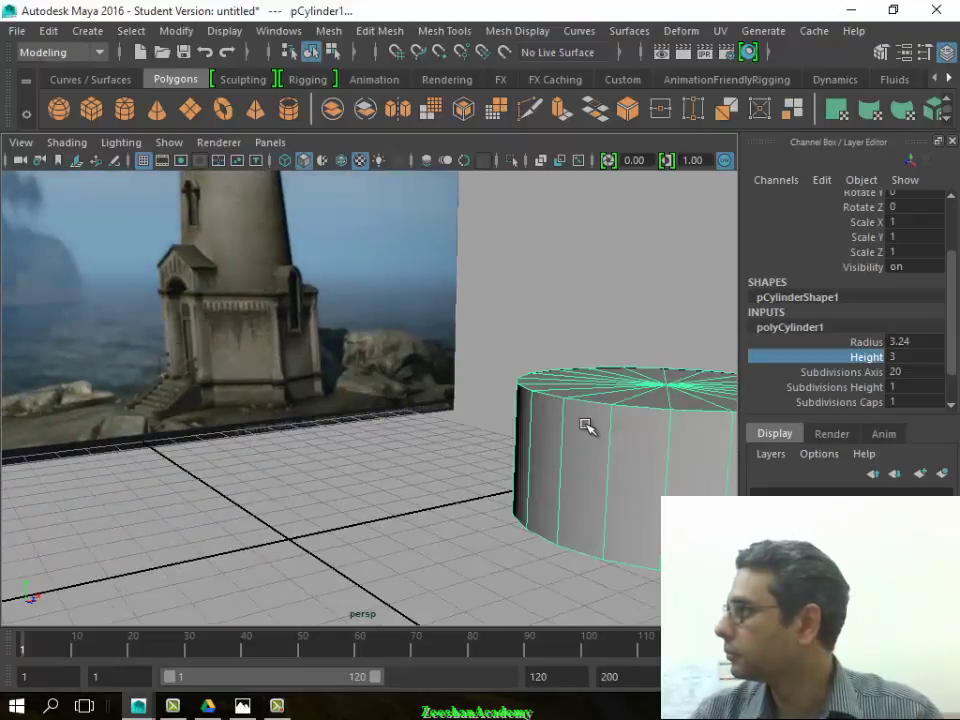
key(f)
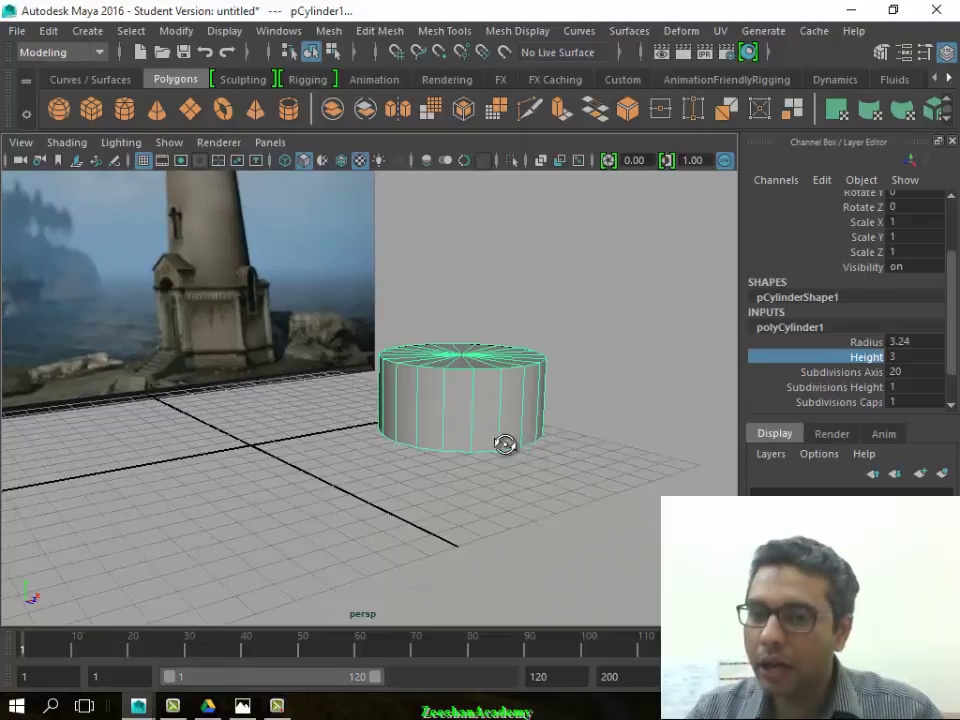
alt+drag(505, 444, 544, 446)
scroll(544, 446, up, 2)
click(882, 341)
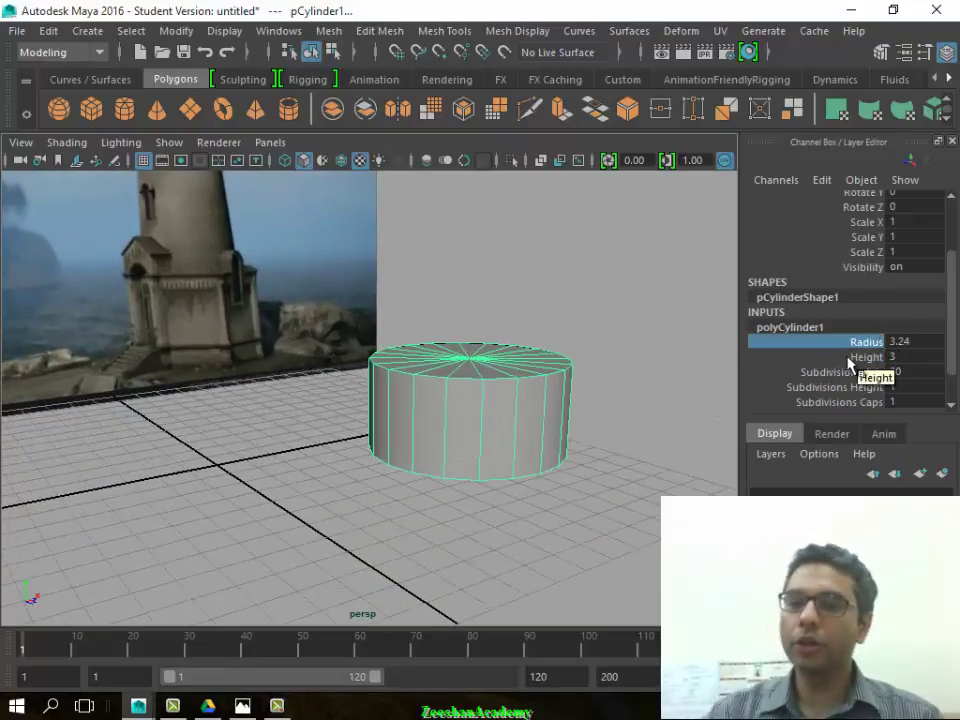
Drag Subdivisions Axis down from 20 until the cylinder becomes a three-sided prism
click(838, 358)
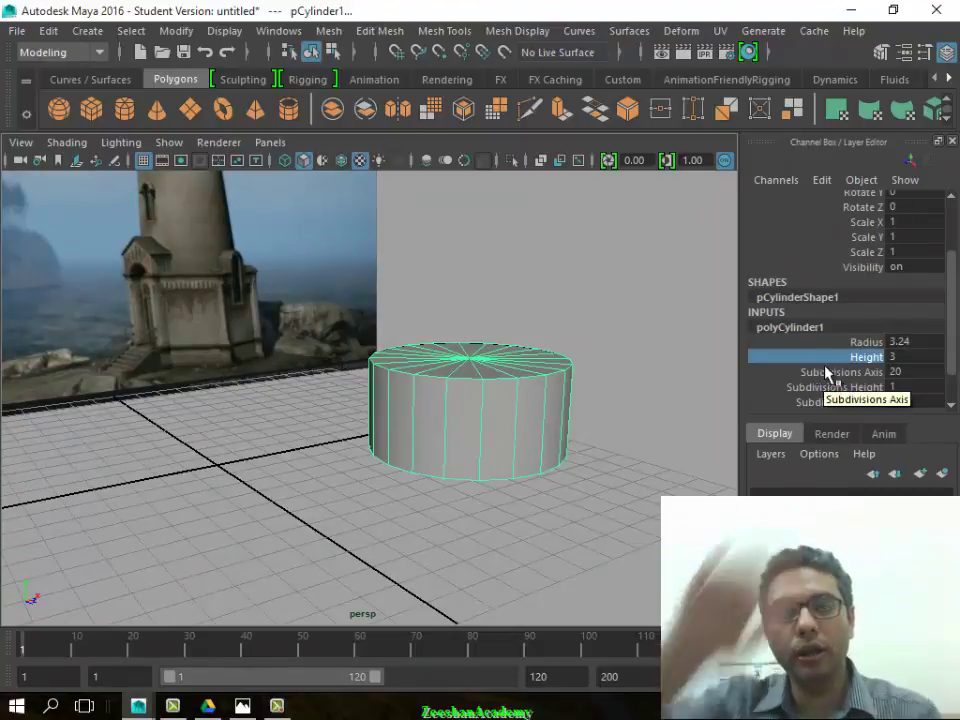
click(849, 378)
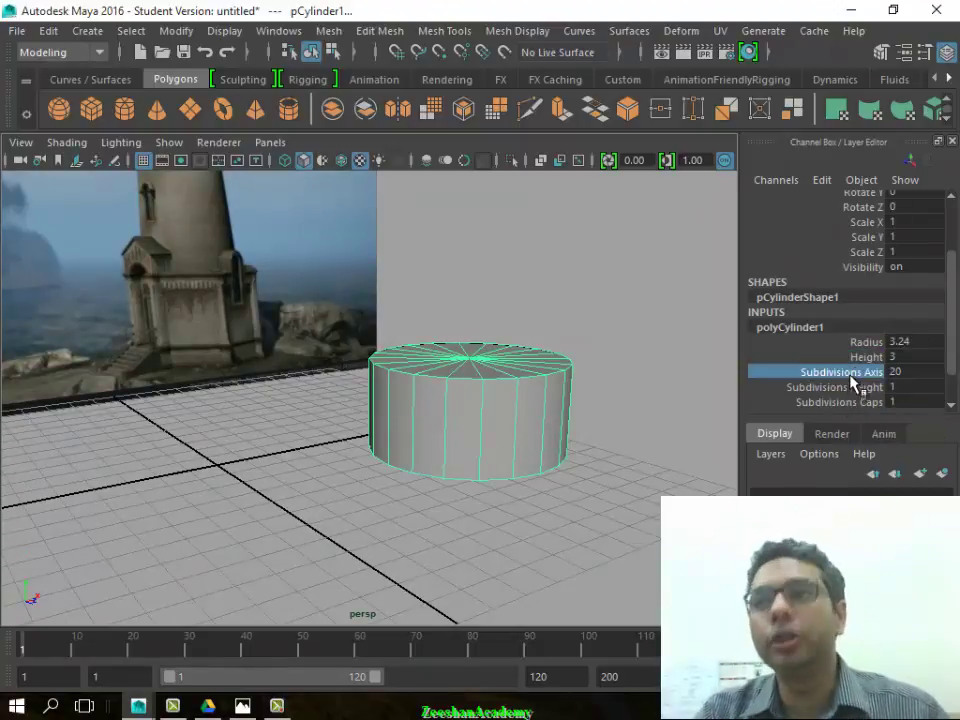
mouse_move(417, 475)
alt+mouse_down()
mouse_move(428, 443)
mouse_move(410, 530)
alt+mouse_up()
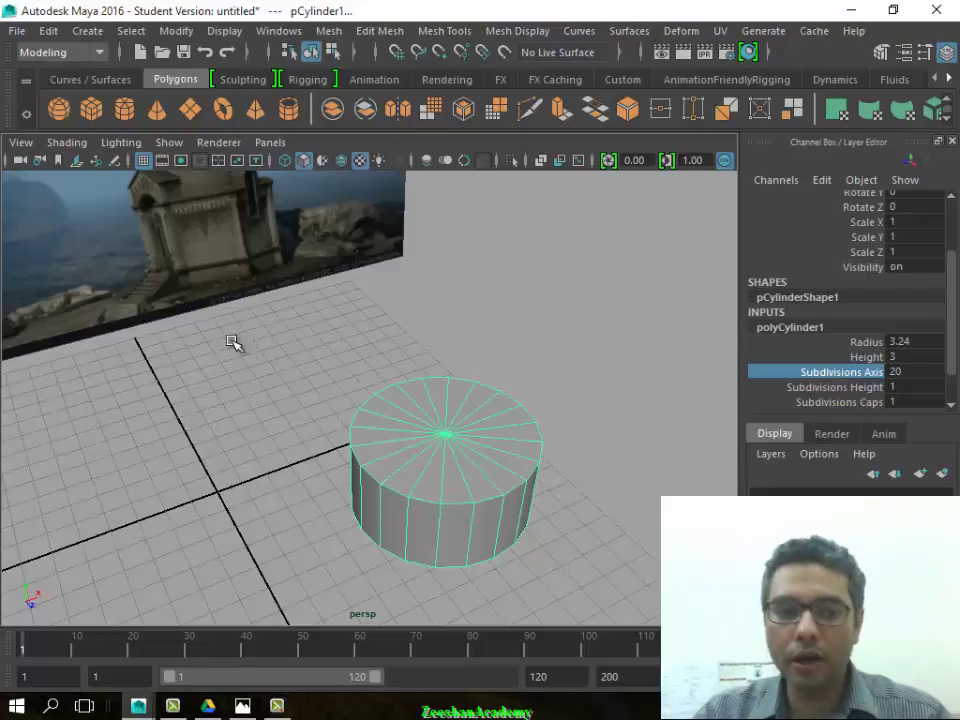
alt+drag(233, 343, 486, 431)
mouse_move(486, 431)
alt+middle_down()
mouse_move(418, 389)
mouse_move(420, 369)
alt+middle_up()
double_click(904, 371)
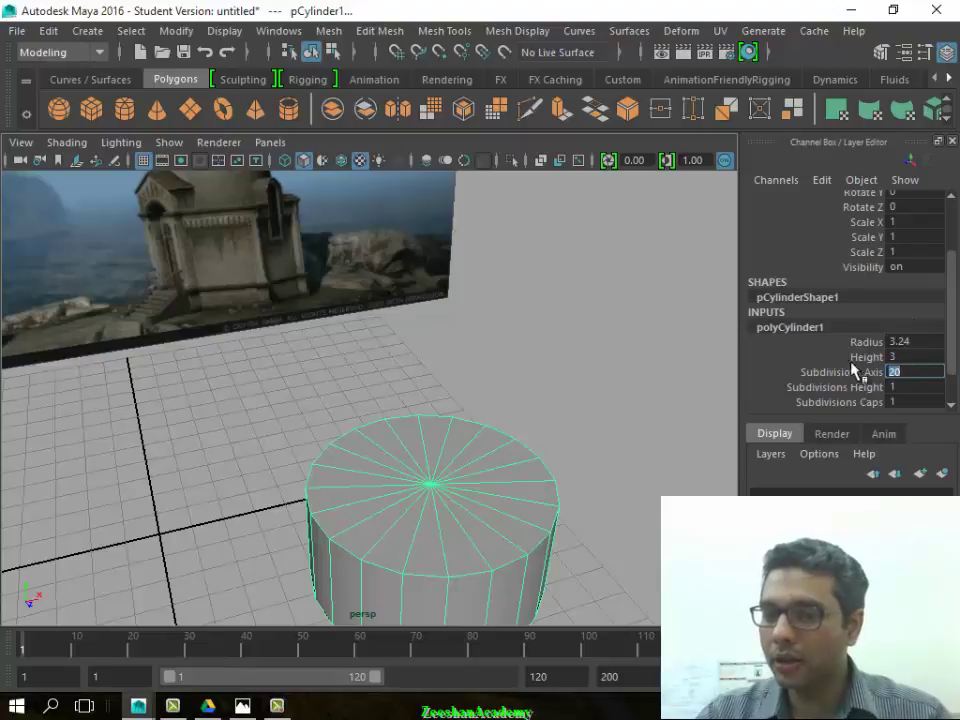
alt+drag(541, 400, 479, 401)
click(848, 373)
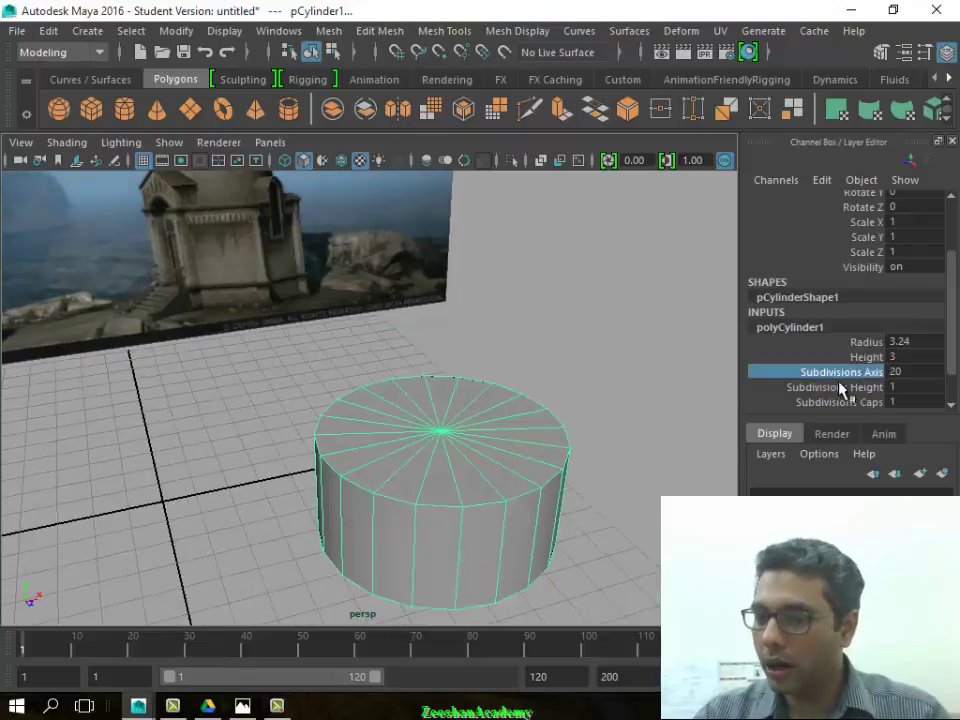
middle_drag(565, 372, 345, 367)
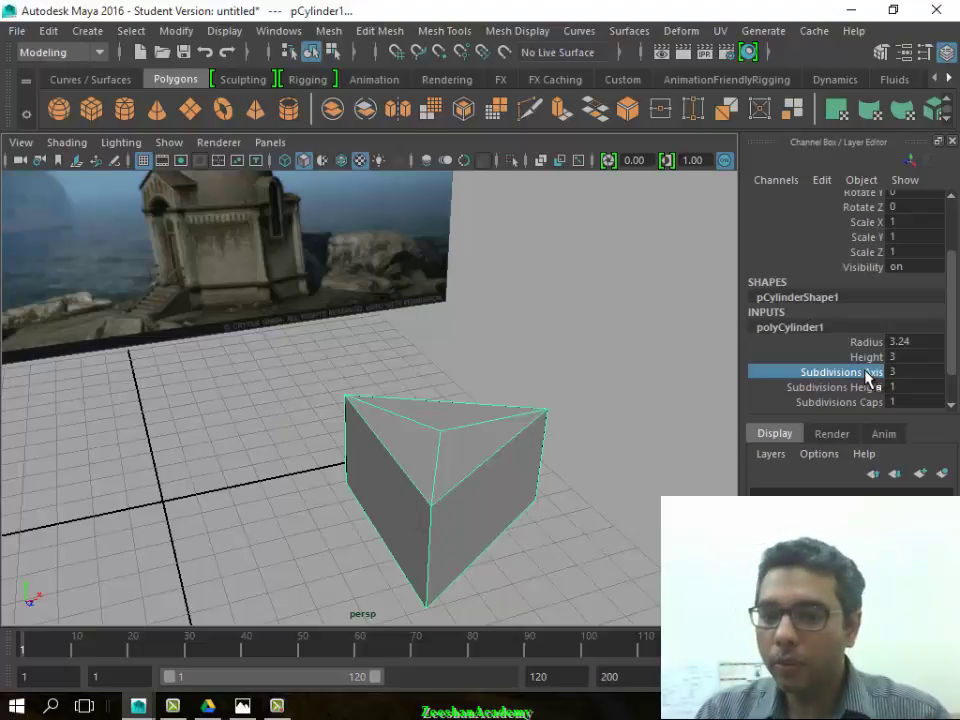
Raise Subdivisions Axis from 3 to 7 for a heptagonal prism
middle_drag(513, 425, 560, 403)
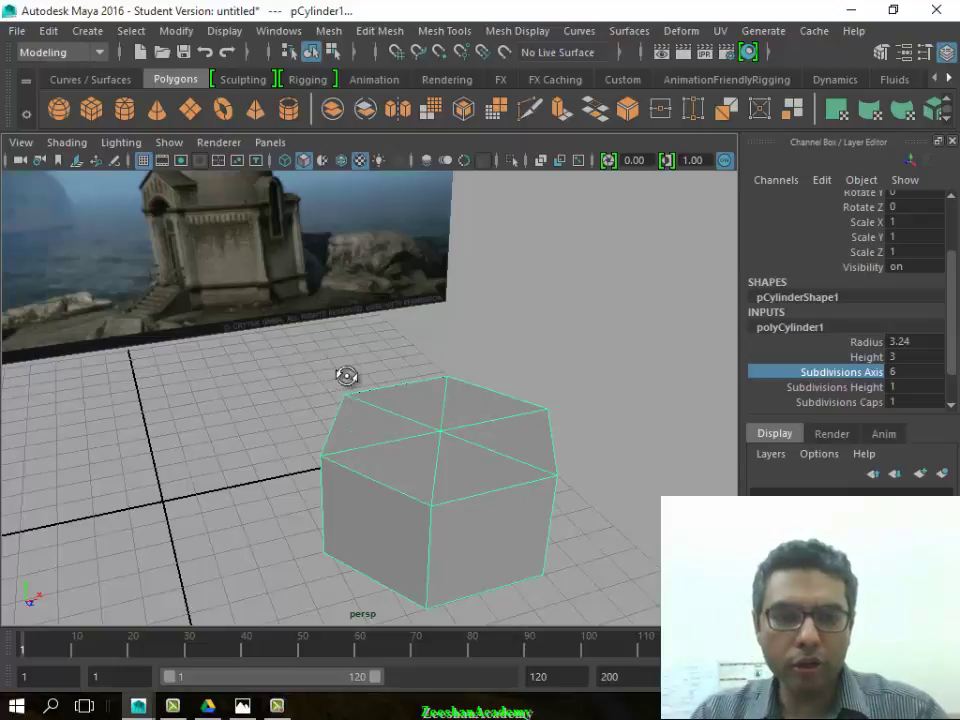
alt+middle_drag(347, 375, 380, 448)
mouse_move(380, 448)
alt+mouse_down()
mouse_move(321, 428)
mouse_move(389, 530)
alt+mouse_up()
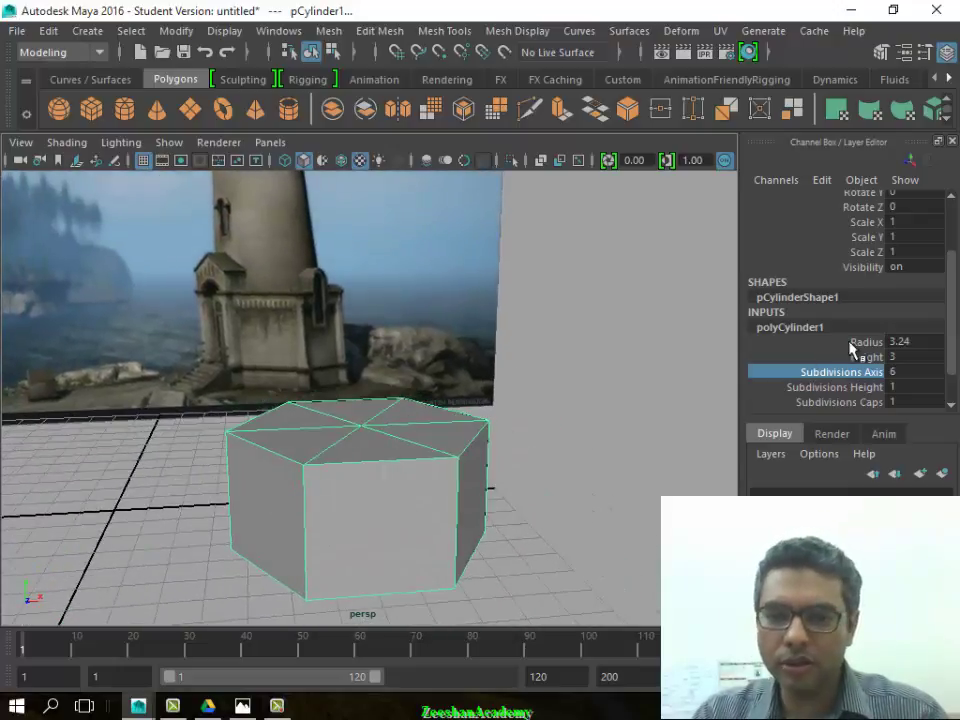
middle_drag(673, 406, 618, 411)
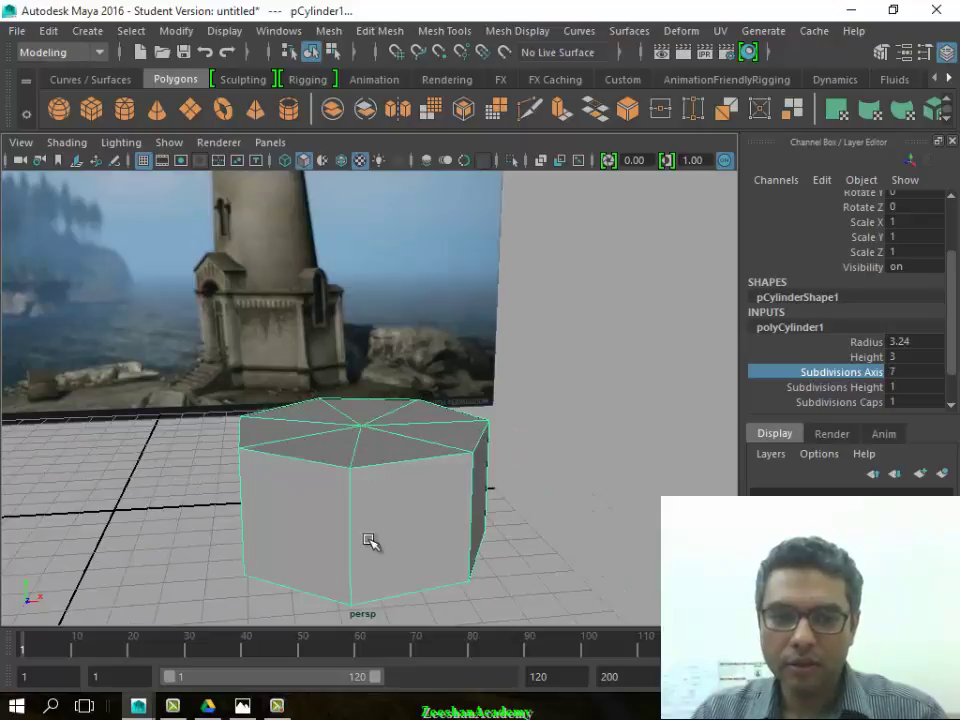
mouse_move(370, 541)
alt+mouse_down()
mouse_move(544, 450)
mouse_move(523, 379)
mouse_move(531, 401)
mouse_move(485, 371)
mouse_move(469, 444)
mouse_move(468, 418)
alt+mouse_up()
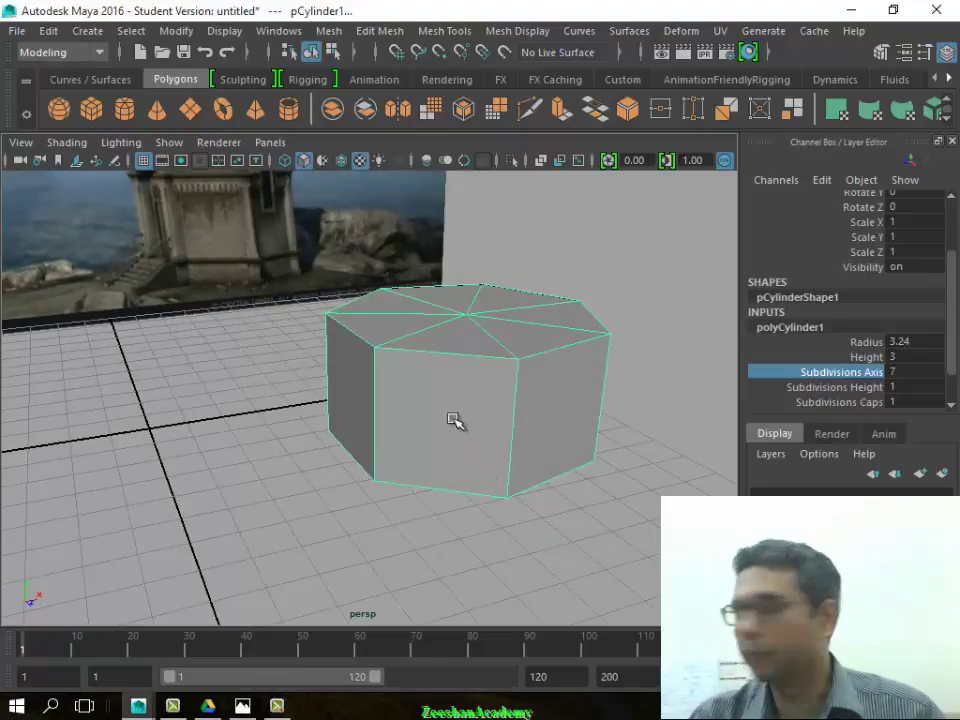
mouse_move(454, 420)
alt+mouse_down()
mouse_move(429, 467)
mouse_move(416, 433)
mouse_move(501, 388)
mouse_move(449, 417)
alt+mouse_up()
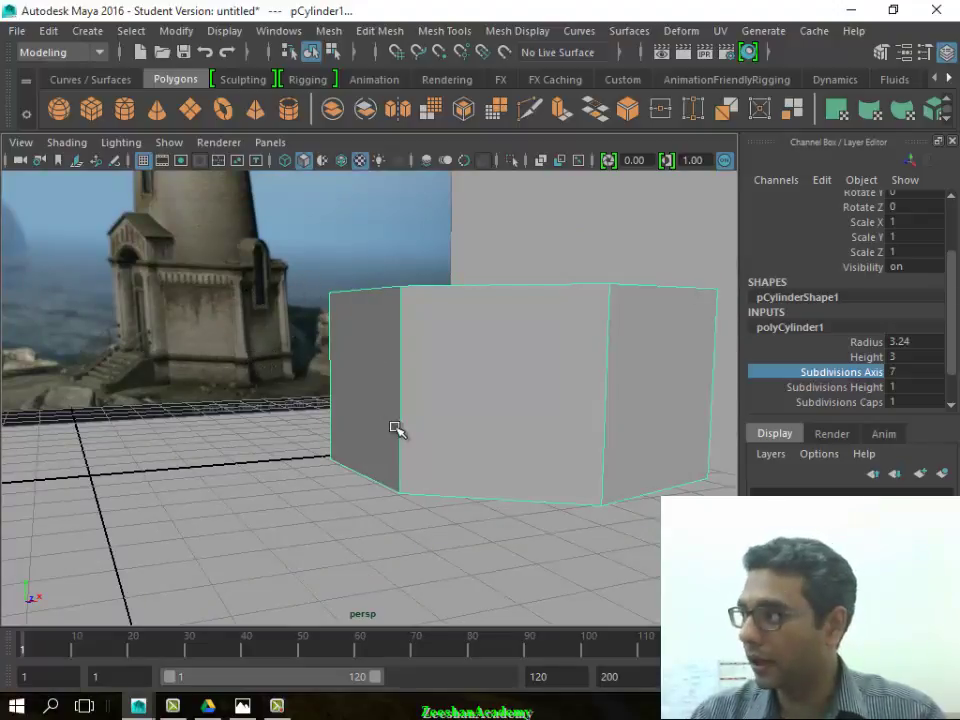
Set the cylinder's Subdivisions Height to 4, trying 3 first
click(870, 389)
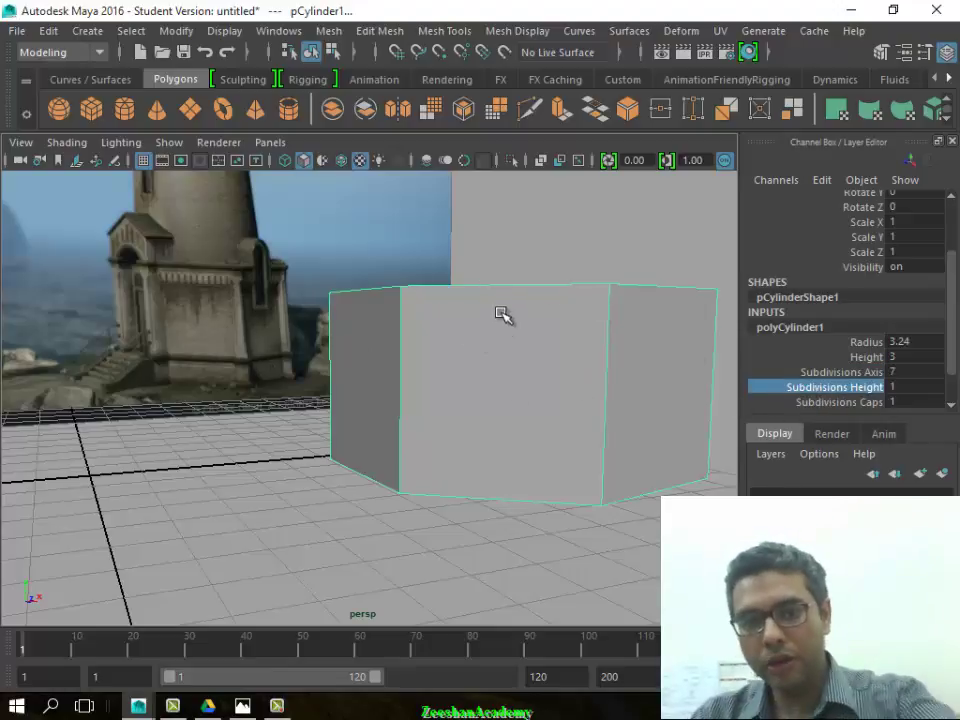
middle_drag(561, 395, 825, 405)
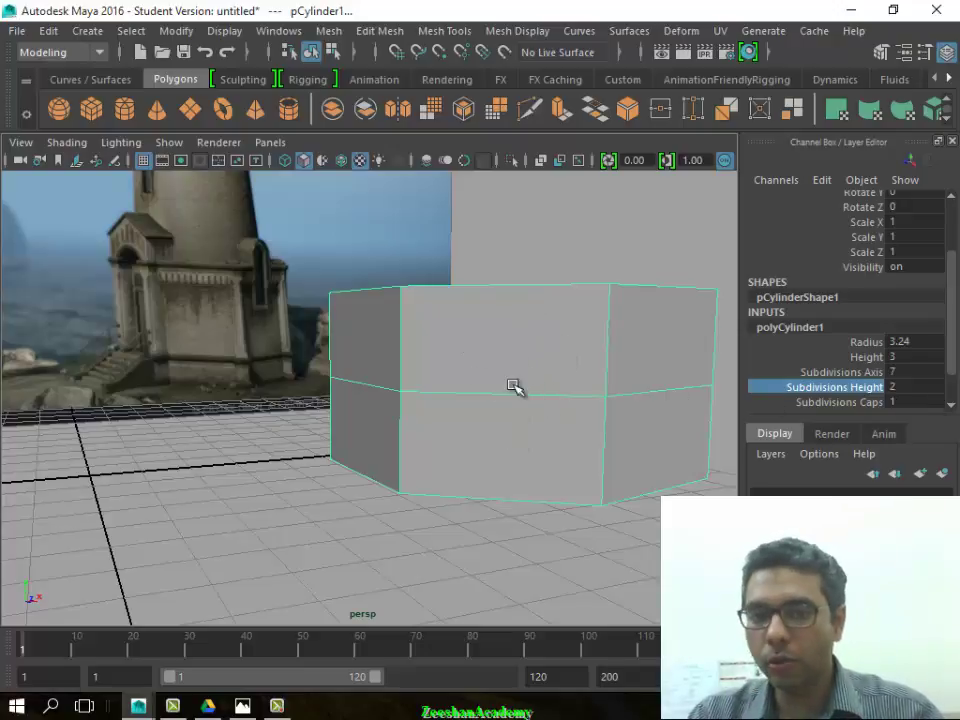
double_click(903, 389)
text(3)
key(Return)
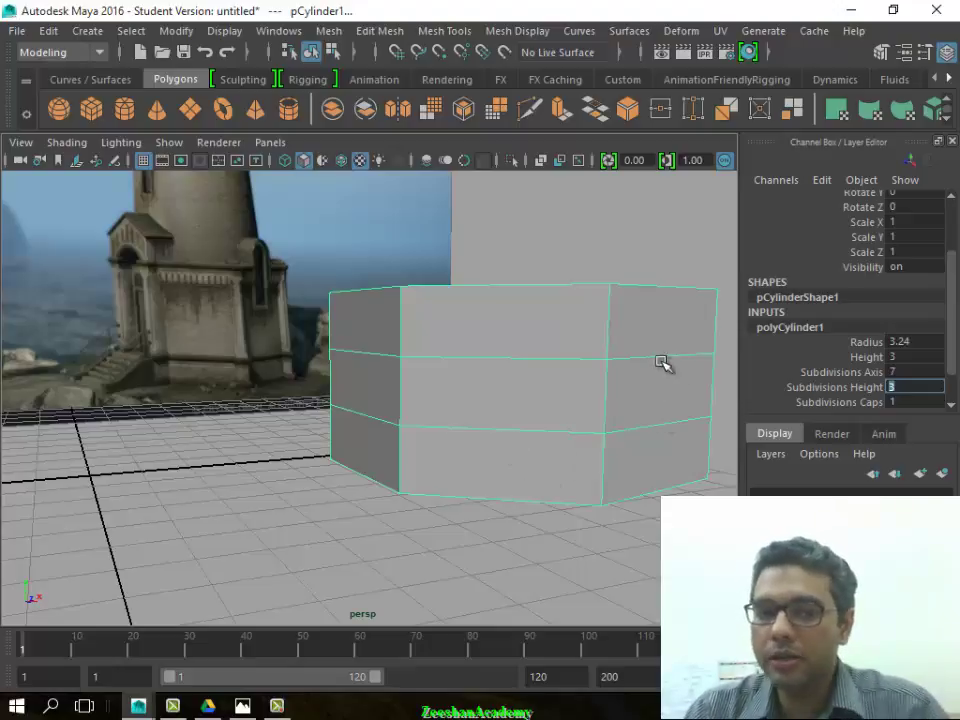
double_click(914, 388)
text(4)
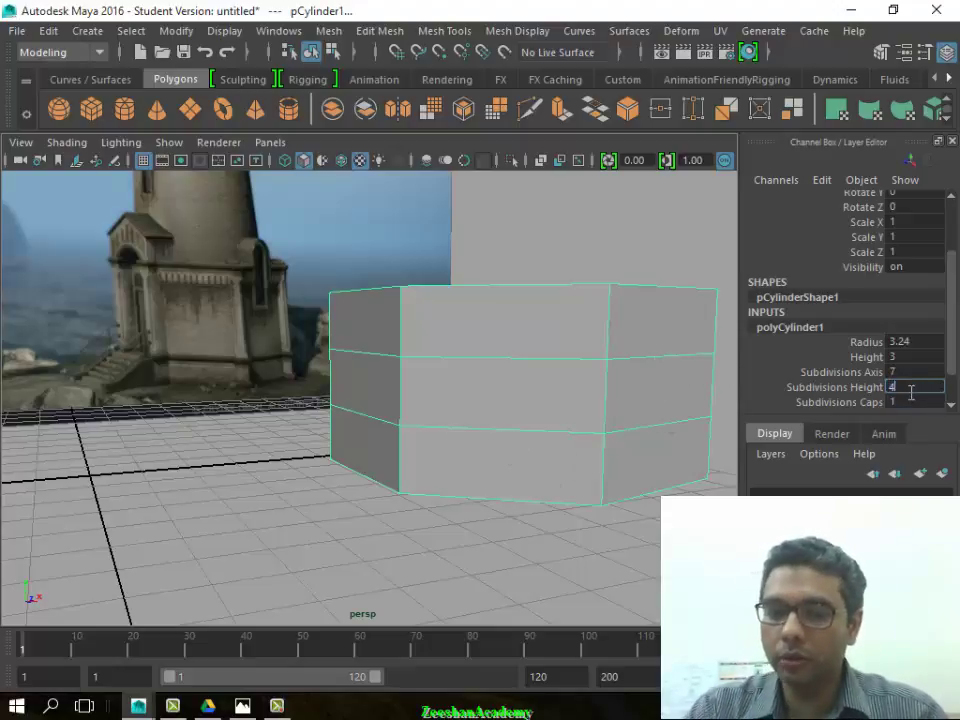
key(Return)
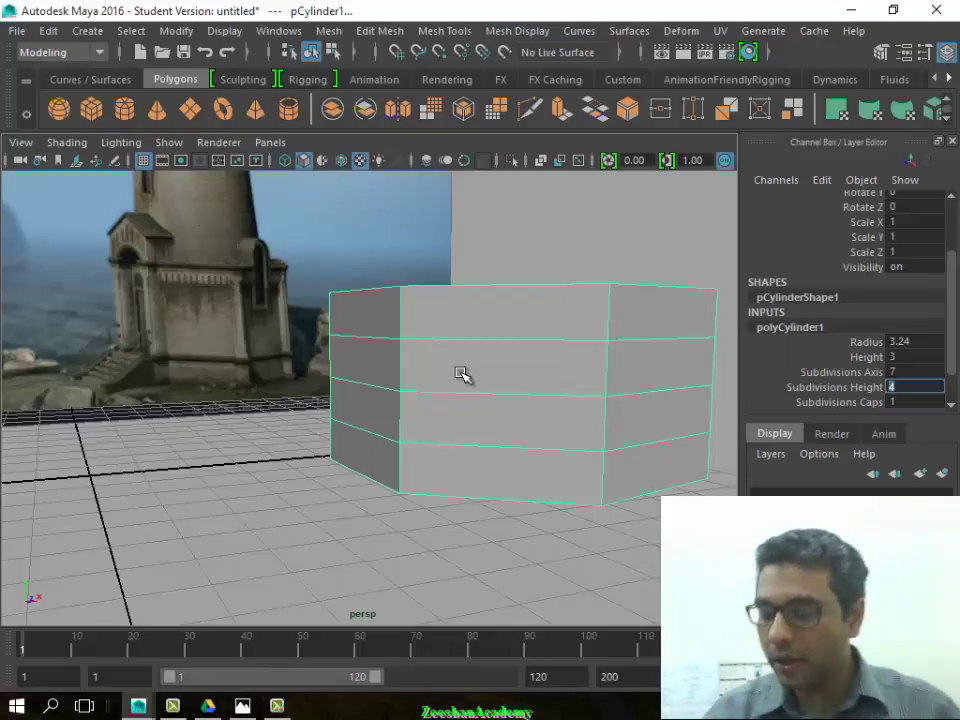
mouse_move(551, 424)
alt+mouse_down()
mouse_move(576, 444)
mouse_move(555, 429)
mouse_move(533, 383)
mouse_move(544, 388)
mouse_move(417, 388)
alt+mouse_up()
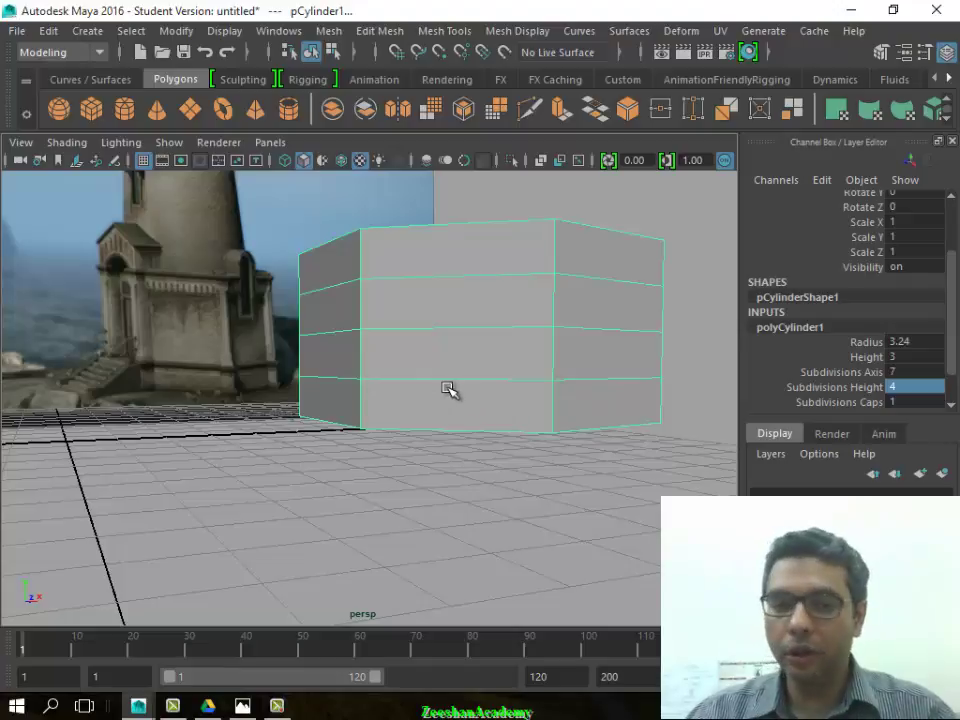
mouse_move(448, 389)
alt+mouse_down()
mouse_move(600, 437)
mouse_move(531, 445)
mouse_move(535, 417)
alt+mouse_up()
Switch pCylinder1 to Vertex mode from the right-click marking menu
right_click(531, 415)
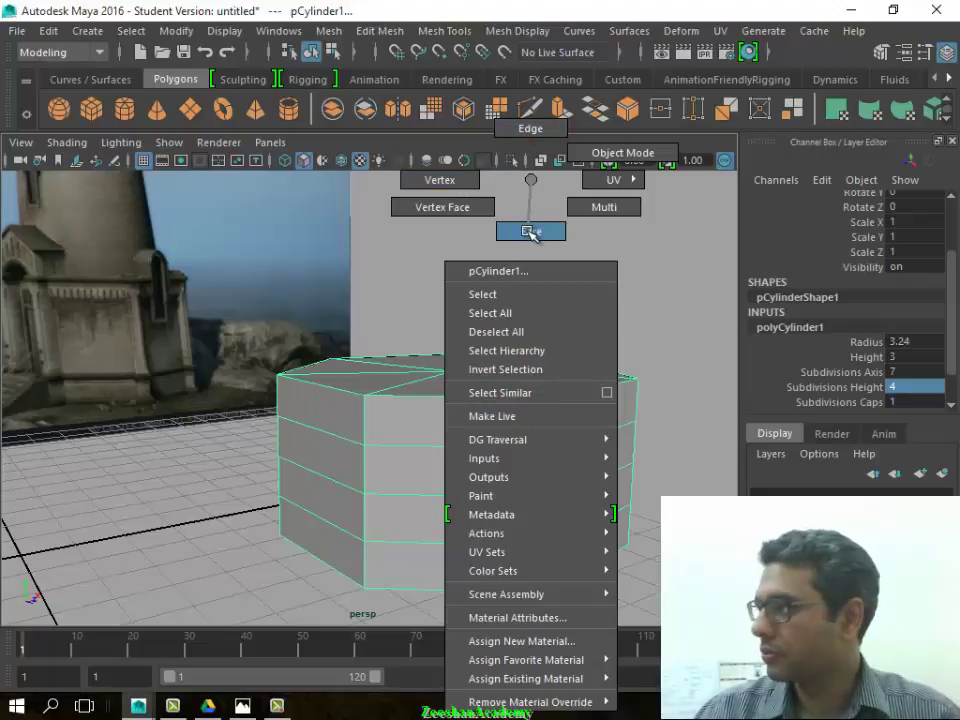
click(439, 180)
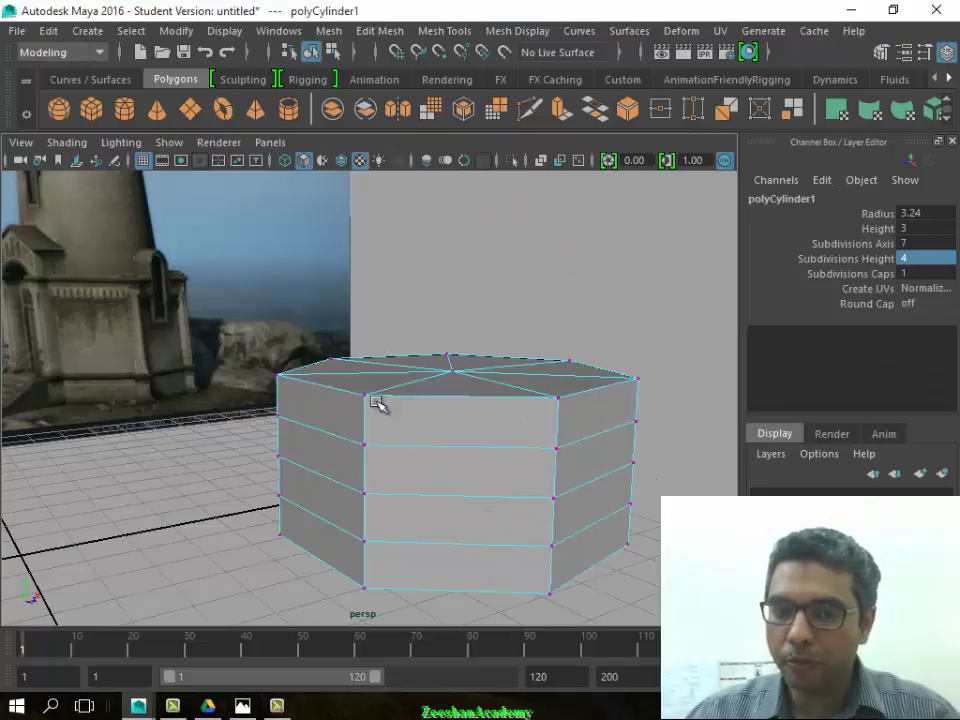
Try moving a vertex column and a single vertex, undoing both deformations
mouse_move(463, 547)
alt+mouse_down()
mouse_move(499, 535)
mouse_move(580, 393)
alt+mouse_up()
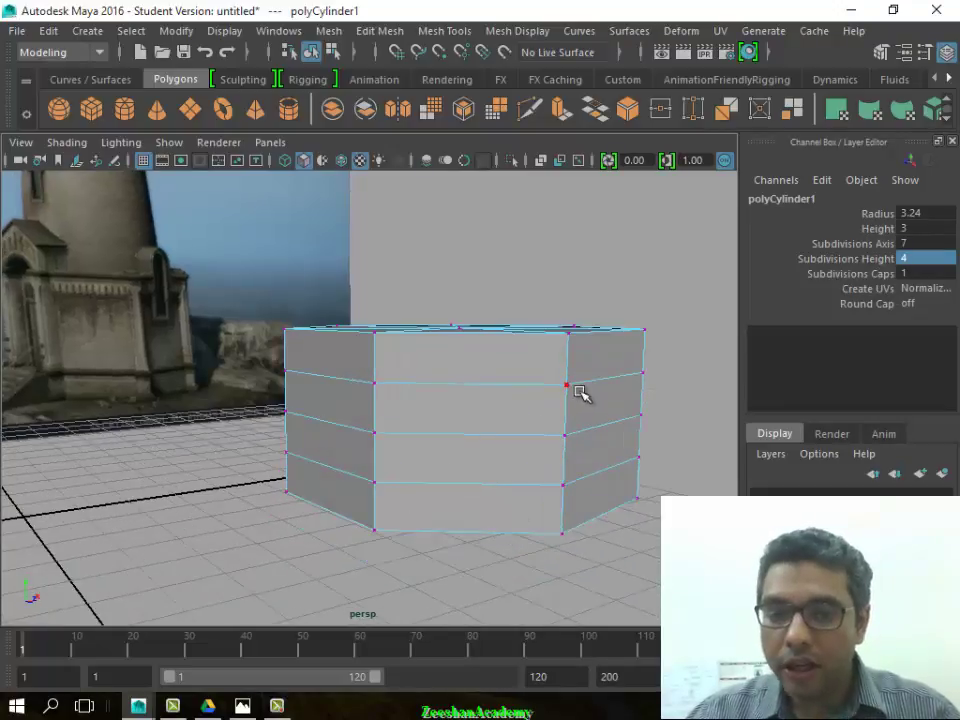
click(376, 384)
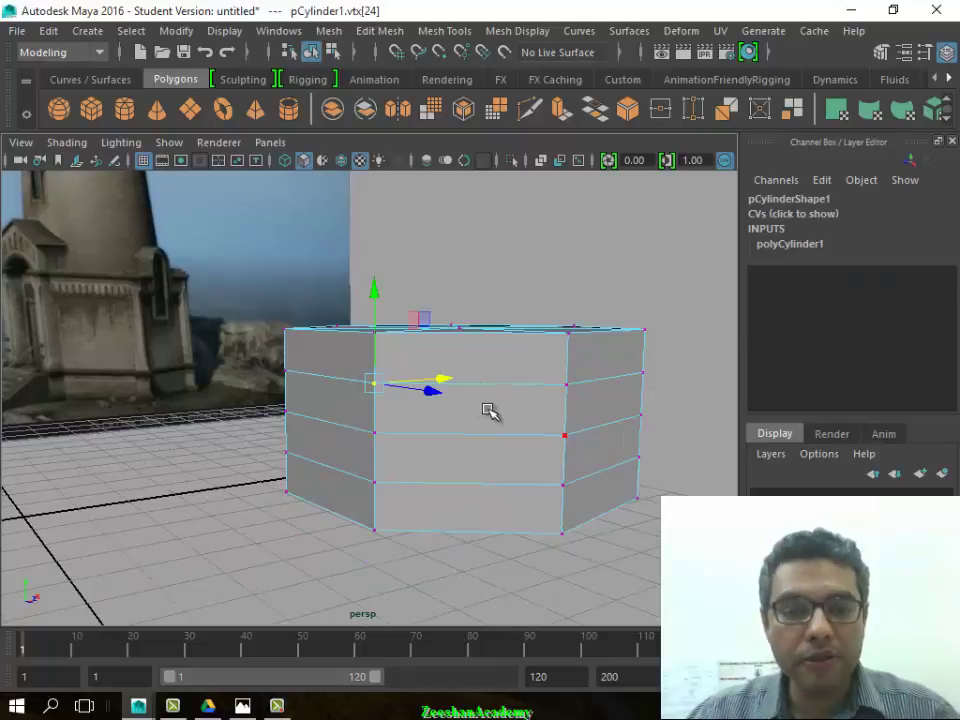
click(566, 384)
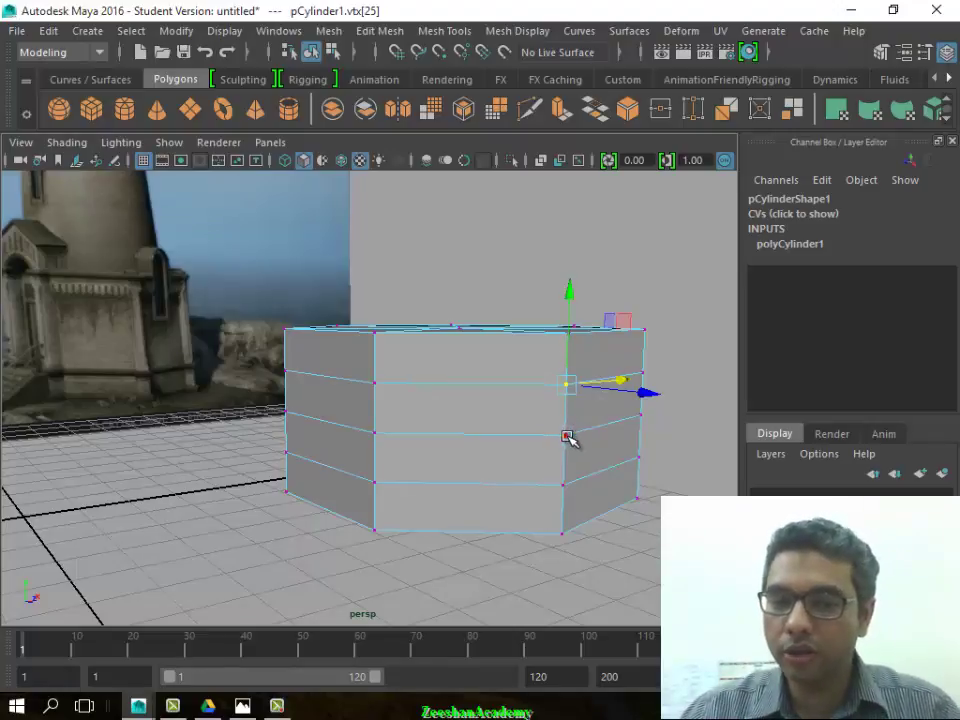
click(565, 436)
drag(660, 355, 628, 548)
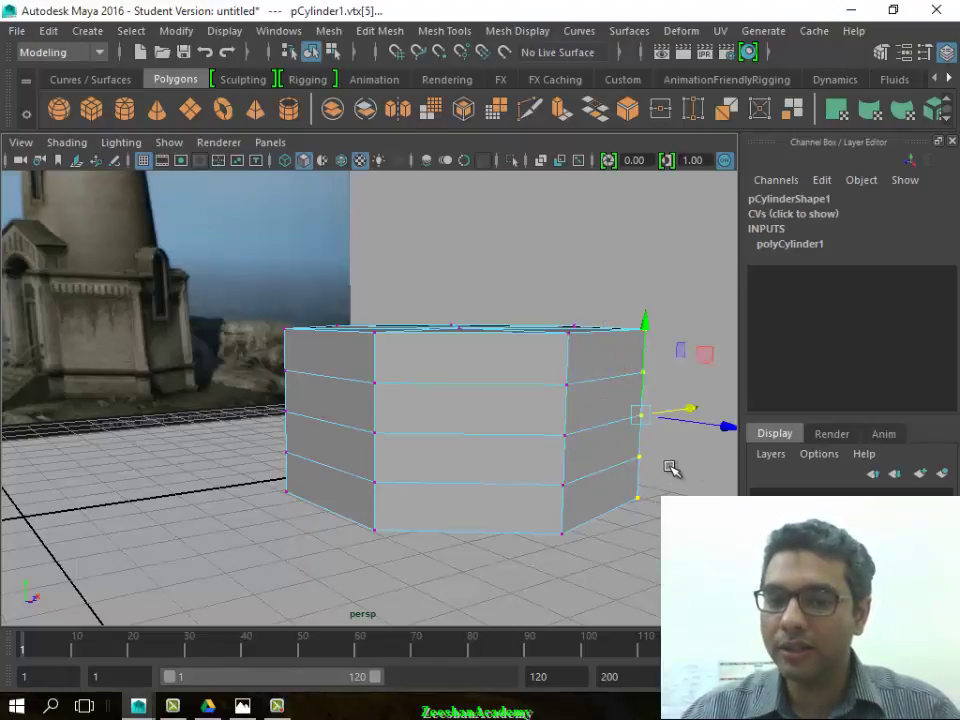
mouse_move(664, 422)
alt+mouse_down()
mouse_move(600, 424)
mouse_move(578, 486)
mouse_move(449, 480)
mouse_move(589, 399)
alt+mouse_up()
alt+right_drag(589, 399, 542, 399)
mouse_move(542, 399)
mouse_down()
mouse_move(521, 392)
mouse_move(775, 437)
mouse_up()
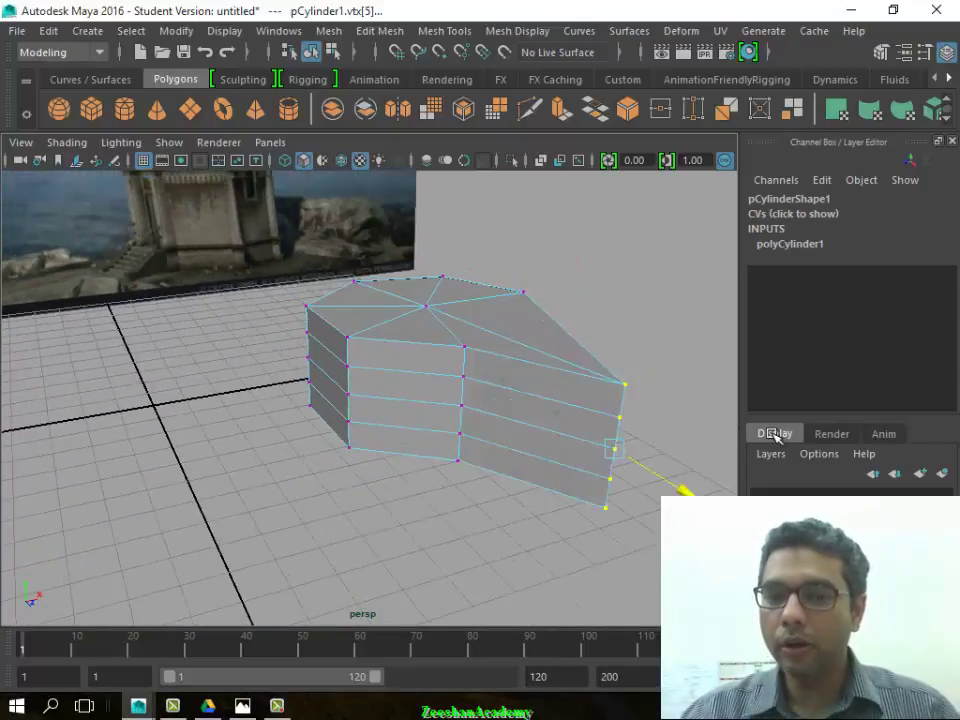
key(ctrl+z)
key(ctrl+z)
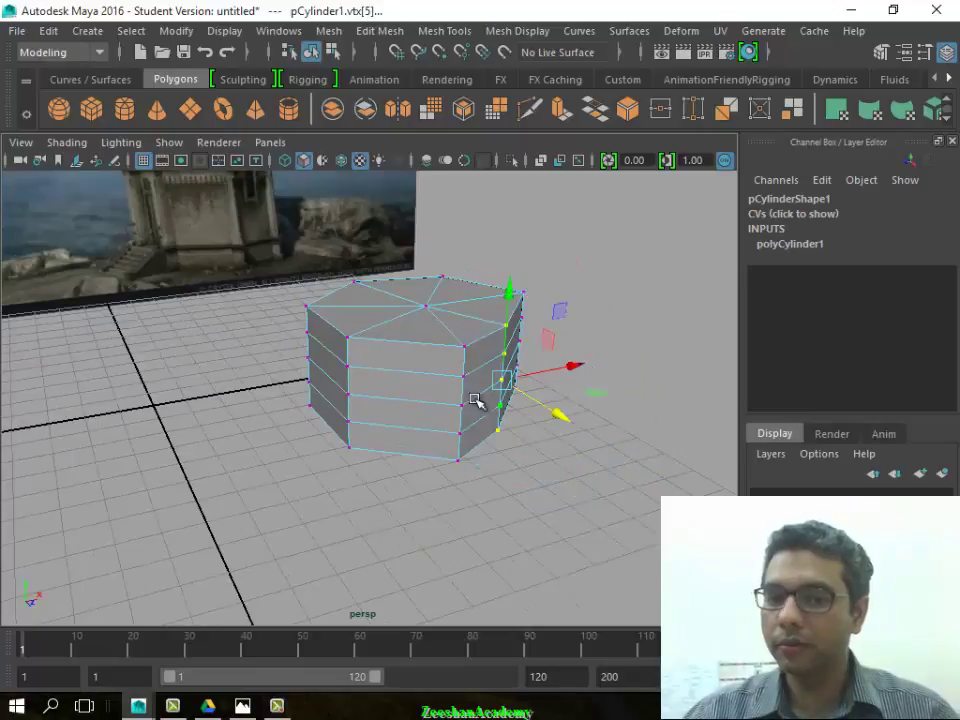
click(347, 395)
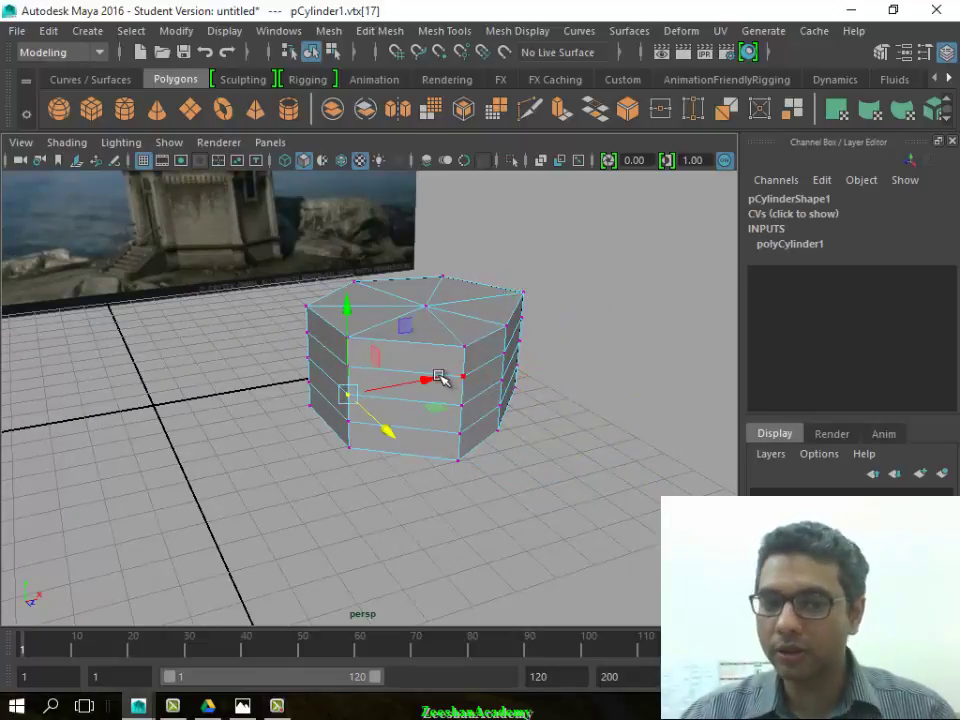
middle_drag(428, 378, 537, 378)
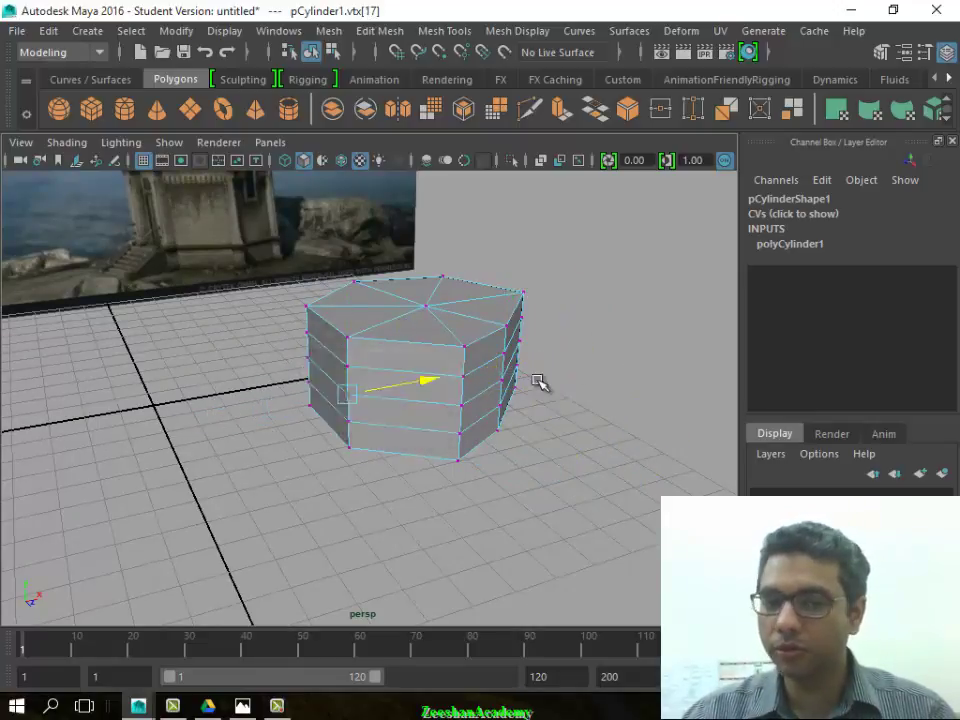
key(ctrl+z)
Marquee-select the top vertex ring and nudge it along Y
mouse_move(381, 311)
alt+mouse_down()
mouse_move(420, 381)
mouse_move(510, 338)
mouse_move(463, 278)
alt+mouse_up()
drag(362, 241, 649, 289)
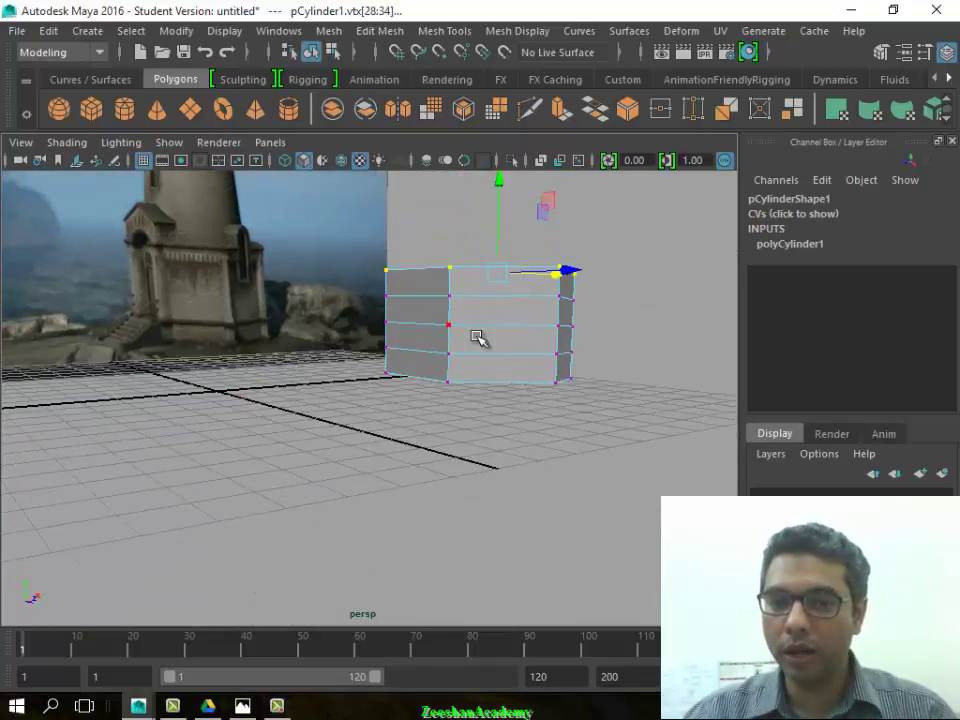
mouse_move(480, 339)
alt+mouse_down()
mouse_move(528, 147)
mouse_move(533, 266)
alt+mouse_up()
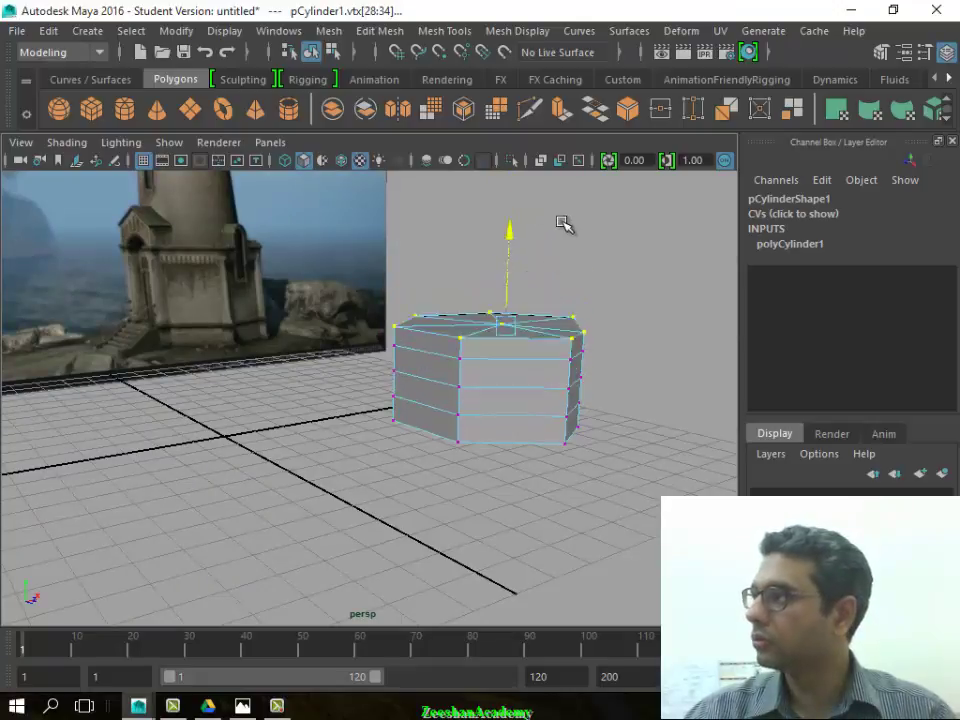
drag(538, 193, 561, 230)
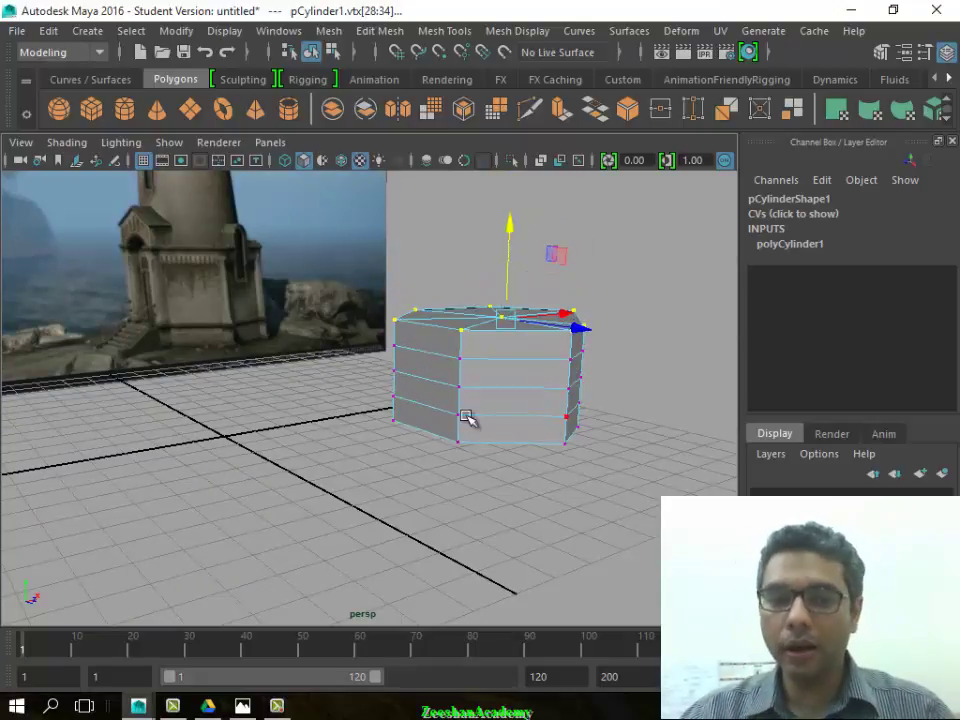
alt+drag(467, 420, 411, 396)
Switch to Edge mode and try moving a front edge with the Move tool
right_click(408, 180)
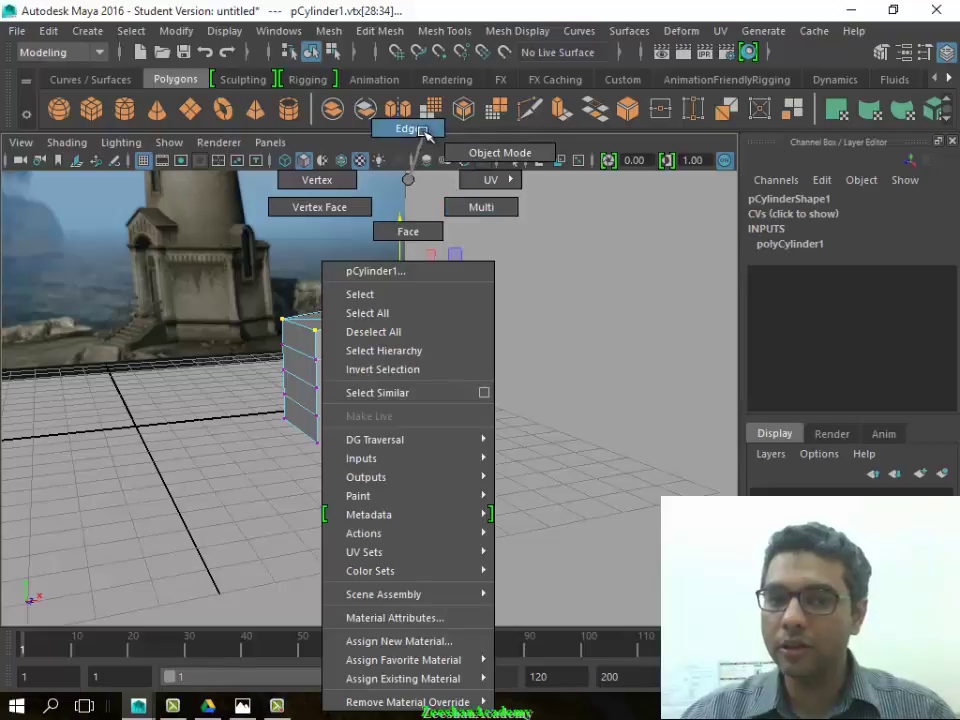
right_drag(418, 326, 407, 128)
scroll(400, 336, up, 3)
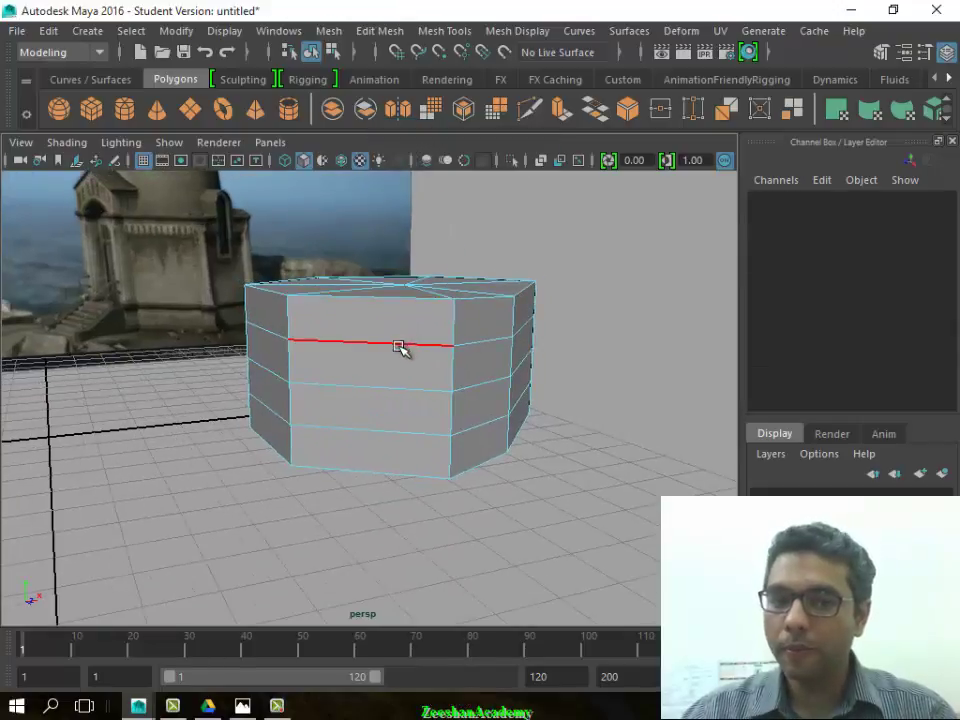
click(358, 344)
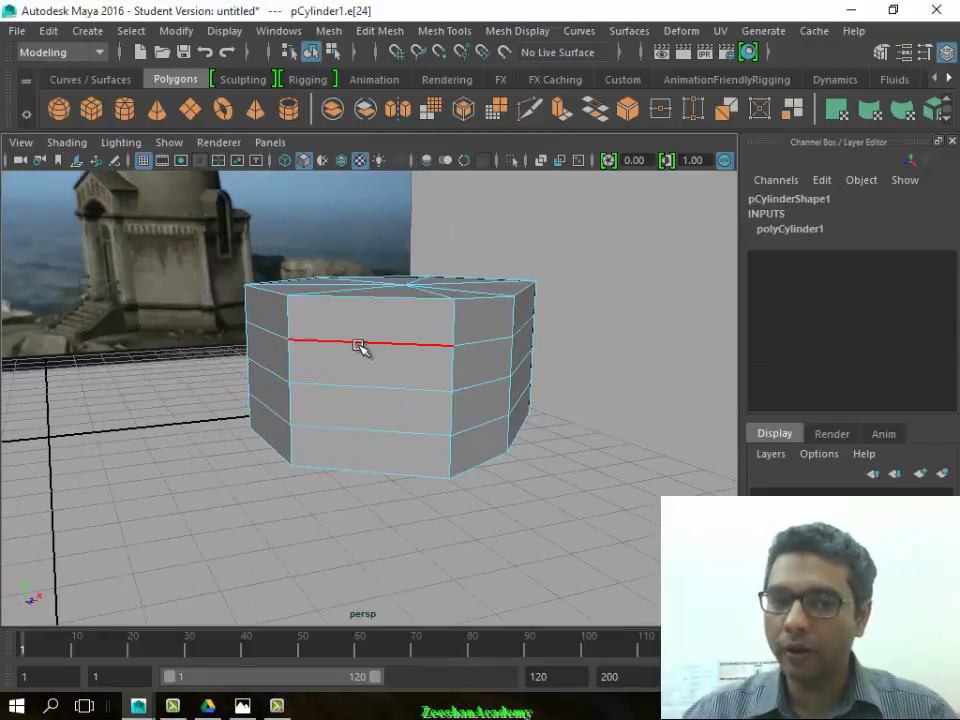
key(w)
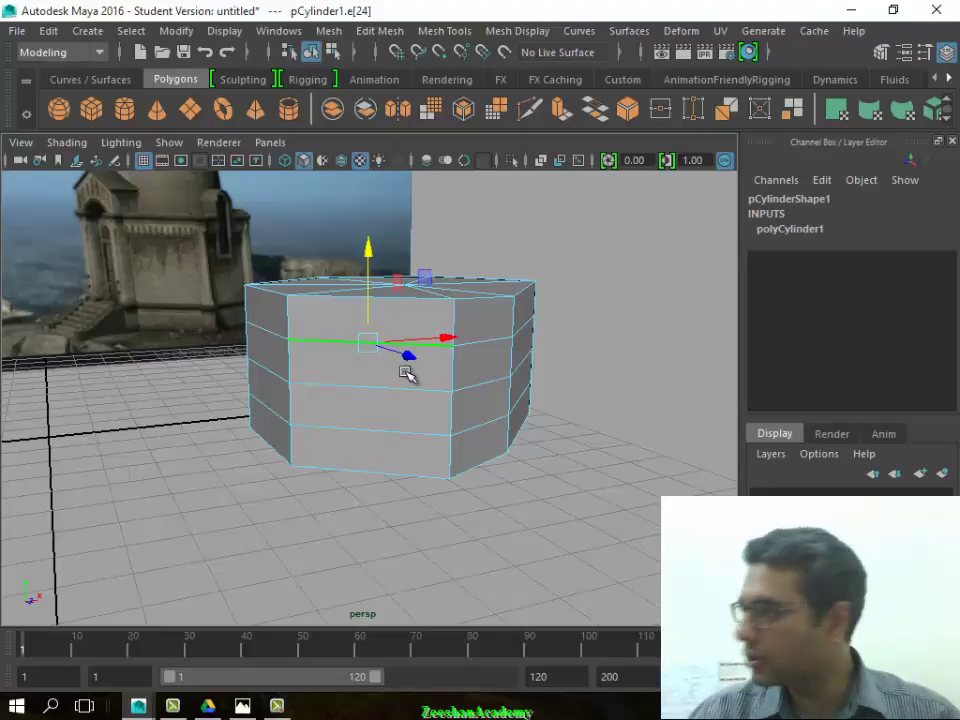
drag(367, 345, 425, 391)
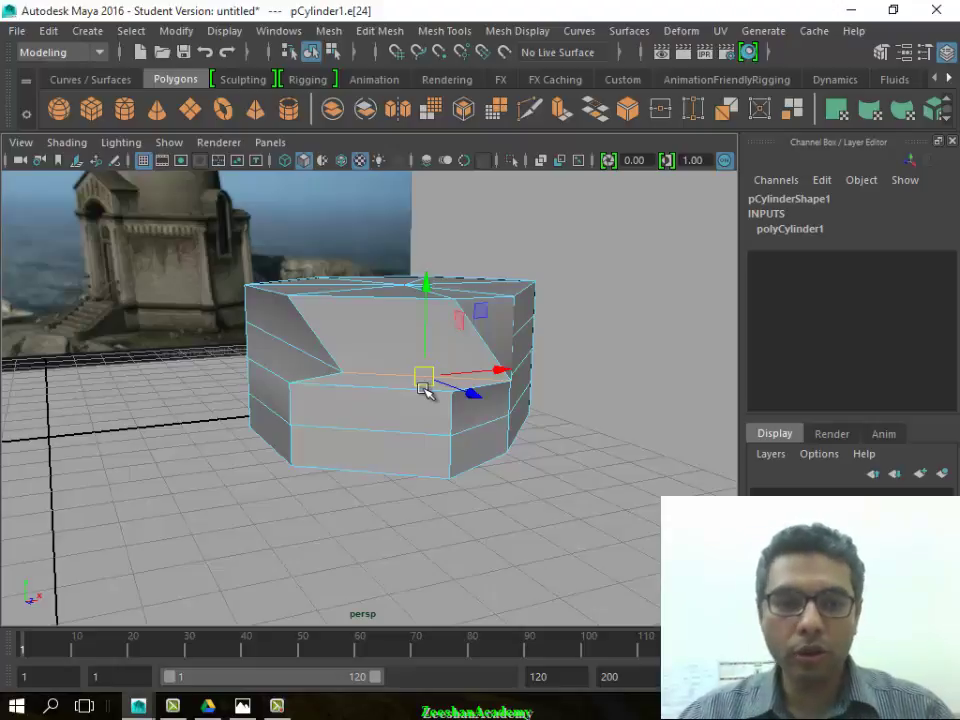
alt+drag(425, 391, 141, 321)
Pick a single edge on the base's lower ring and tumble the view lower
scroll(189, 321, up, 1)
scroll(203, 302, up, 3)
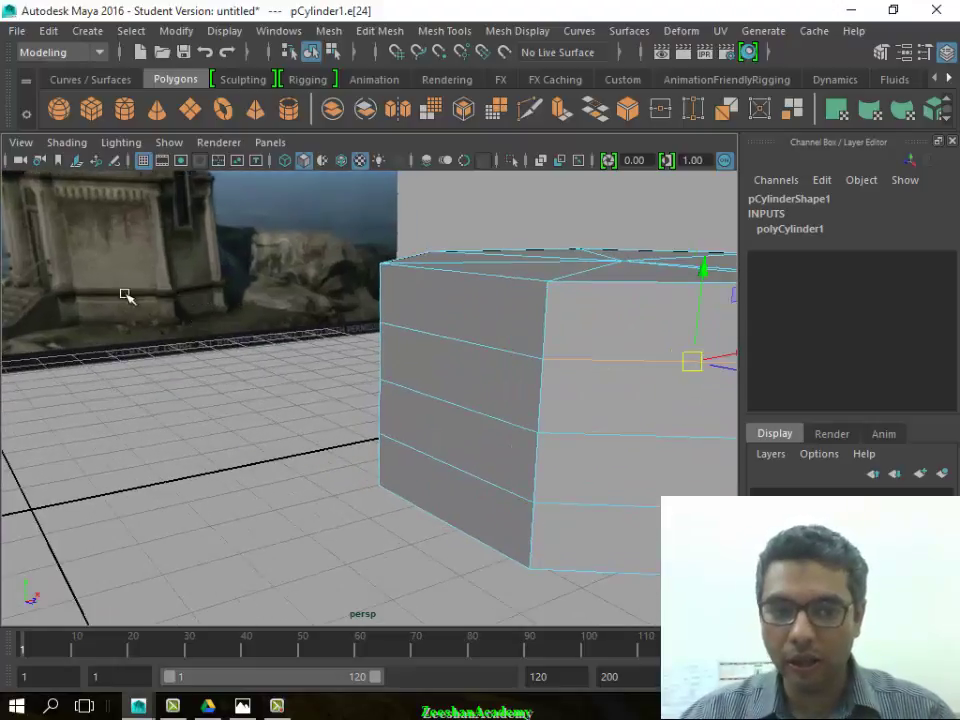
click(583, 505)
scroll(606, 499, down, 2)
scroll(580, 484, up, 5)
scroll(514, 462, down, 4)
scroll(466, 475, down, 2)
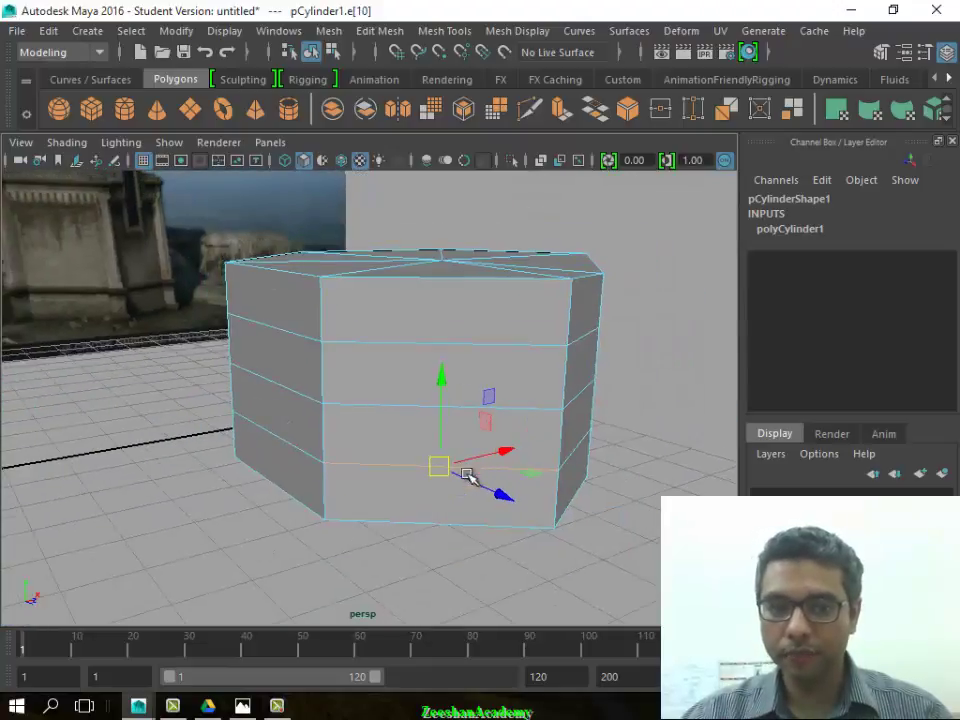
alt+drag(486, 484, 491, 377)
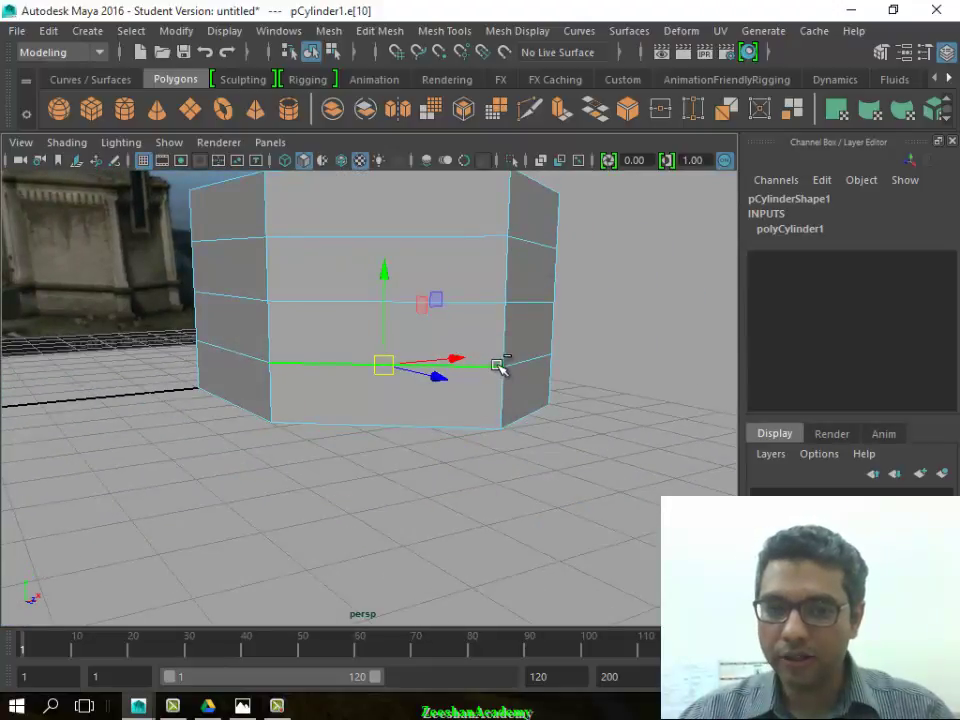
Double-click a lower edge to select the full edge loop e[7:13]
double_click(525, 365)
mouse_move(574, 399)
alt+mouse_down()
mouse_move(433, 418)
mouse_move(315, 384)
mouse_move(253, 388)
mouse_move(583, 440)
alt+mouse_up()
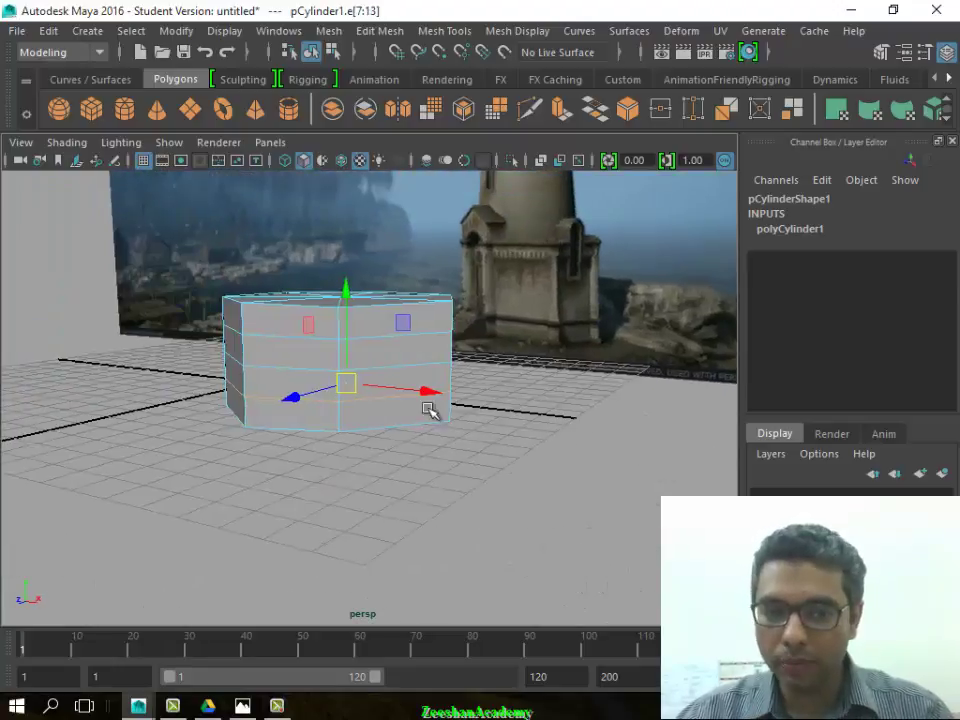
mouse_move(430, 410)
alt+mouse_down()
mouse_move(319, 403)
mouse_move(270, 452)
mouse_move(547, 478)
mouse_move(298, 456)
mouse_move(311, 463)
mouse_move(499, 437)
mouse_move(497, 446)
mouse_move(279, 486)
mouse_move(454, 542)
mouse_move(542, 499)
mouse_move(590, 423)
alt+mouse_up()
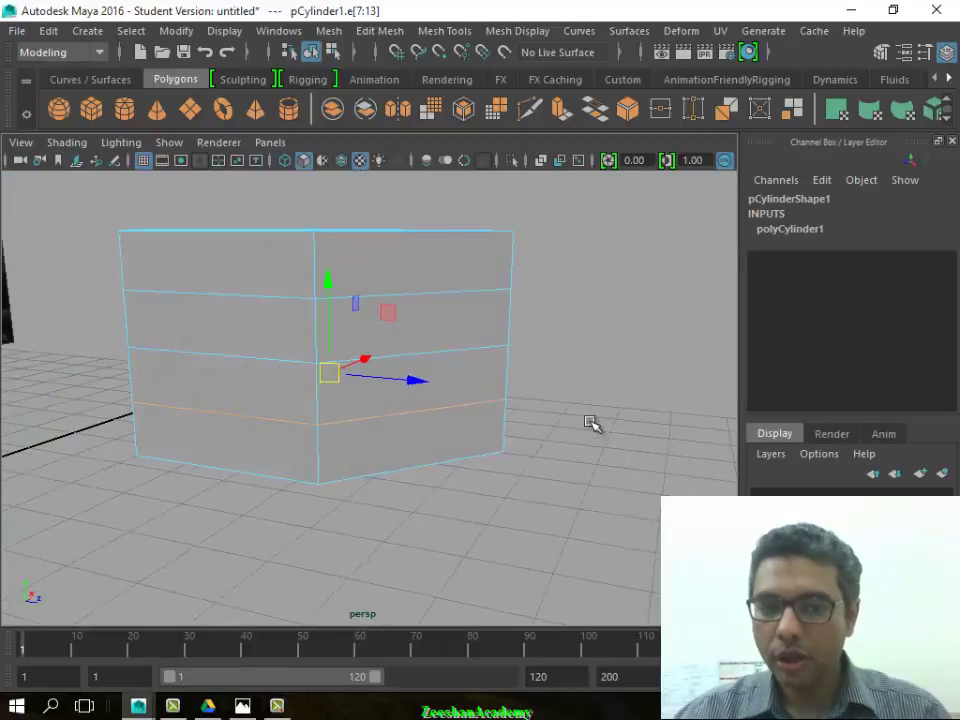
click(588, 419)
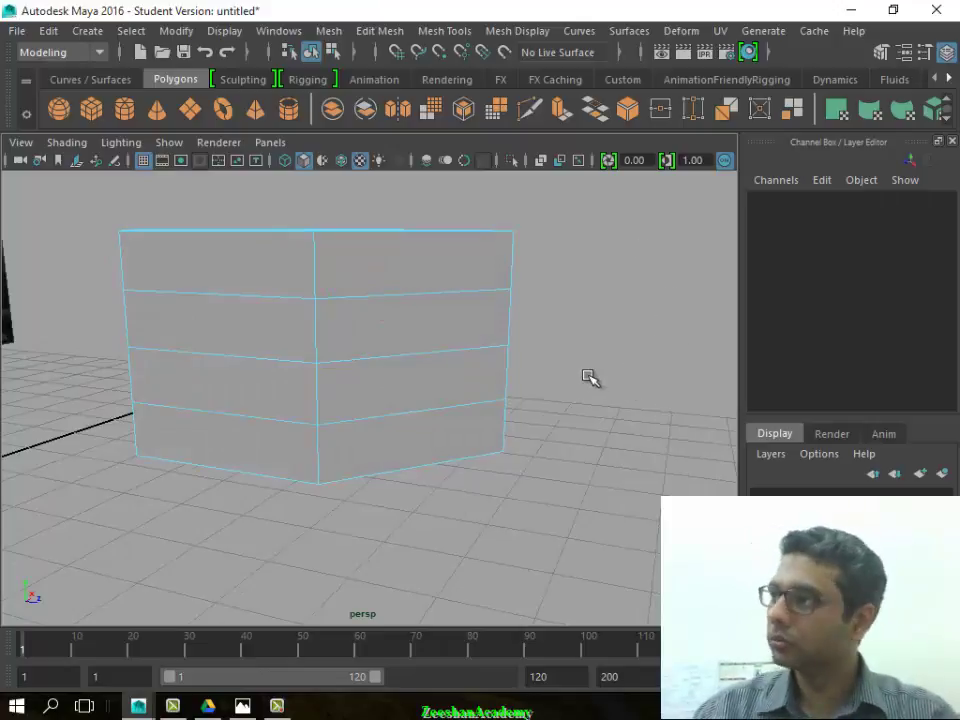
click(421, 412)
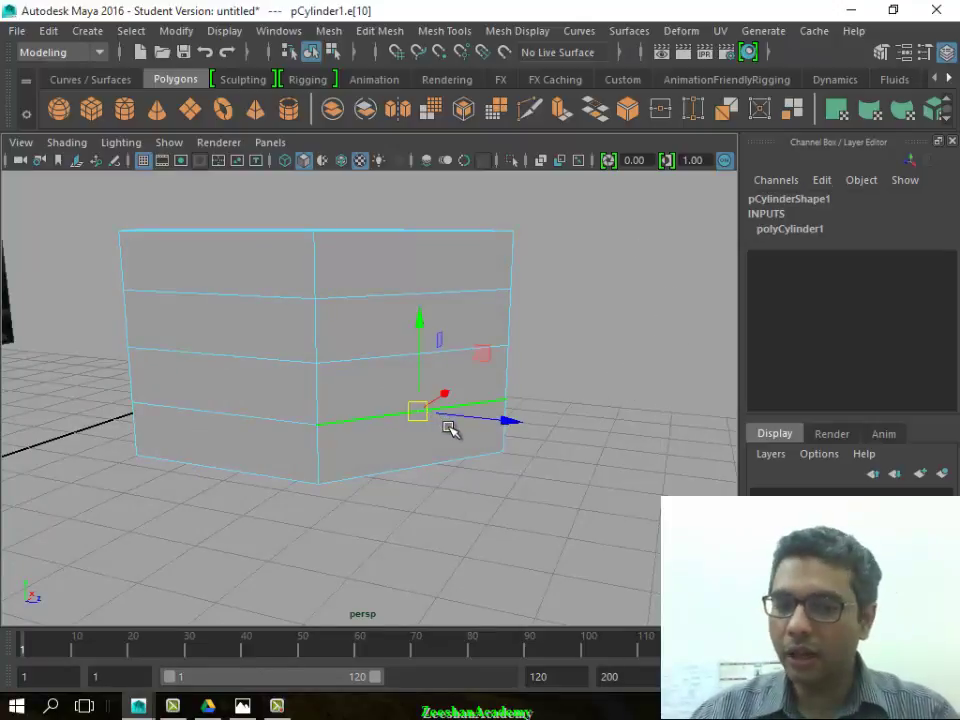
double_click(462, 404)
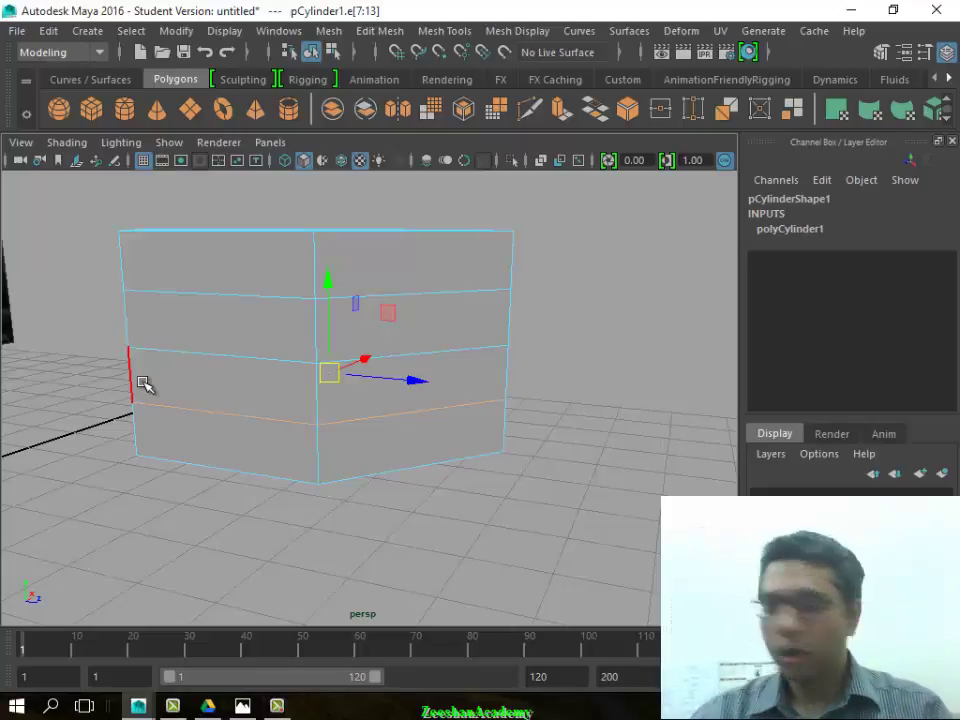
Tumble, pan and dolly the view to inspect the selected edge ring
mouse_move(484, 471)
alt+mouse_down()
mouse_move(349, 454)
mouse_move(611, 431)
mouse_move(437, 433)
mouse_move(465, 429)
alt+mouse_up()
alt+drag(392, 469, 396, 467)
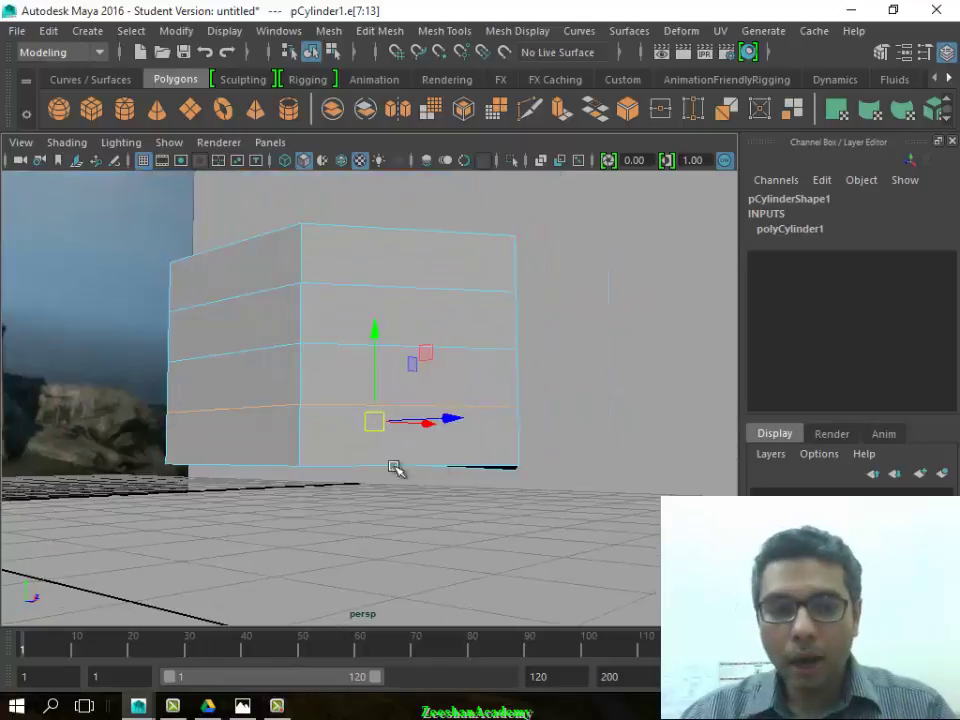
alt+middle_drag(396, 467, 509, 462)
mouse_move(509, 462)
alt+mouse_down()
mouse_move(339, 491)
mouse_move(337, 510)
alt+mouse_up()
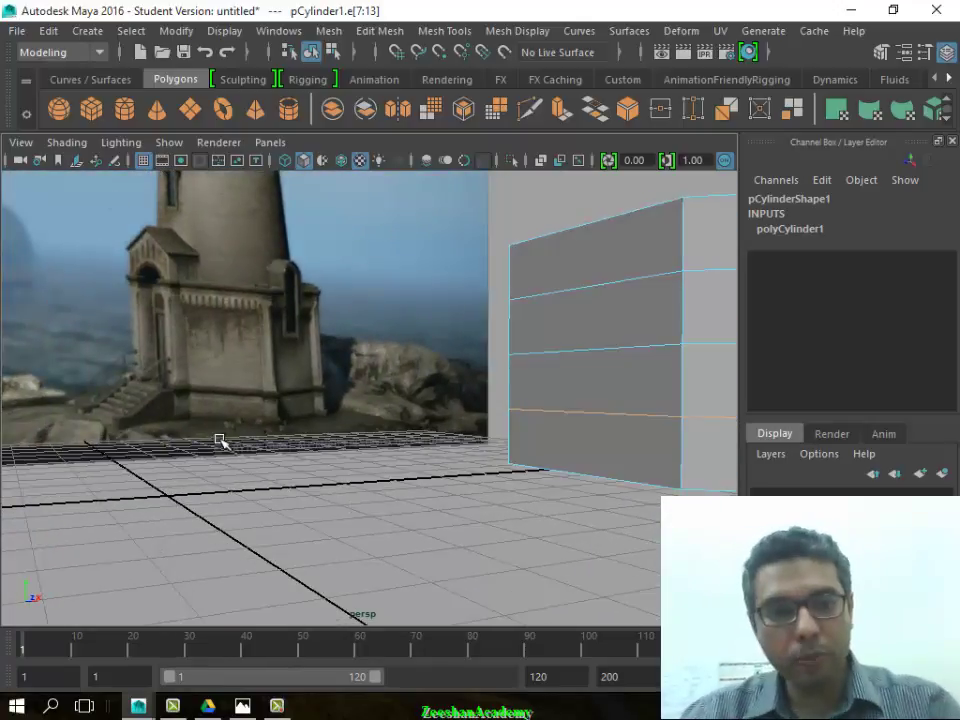
mouse_move(219, 441)
alt+right_down()
mouse_move(241, 403)
mouse_move(208, 418)
alt+right_up()
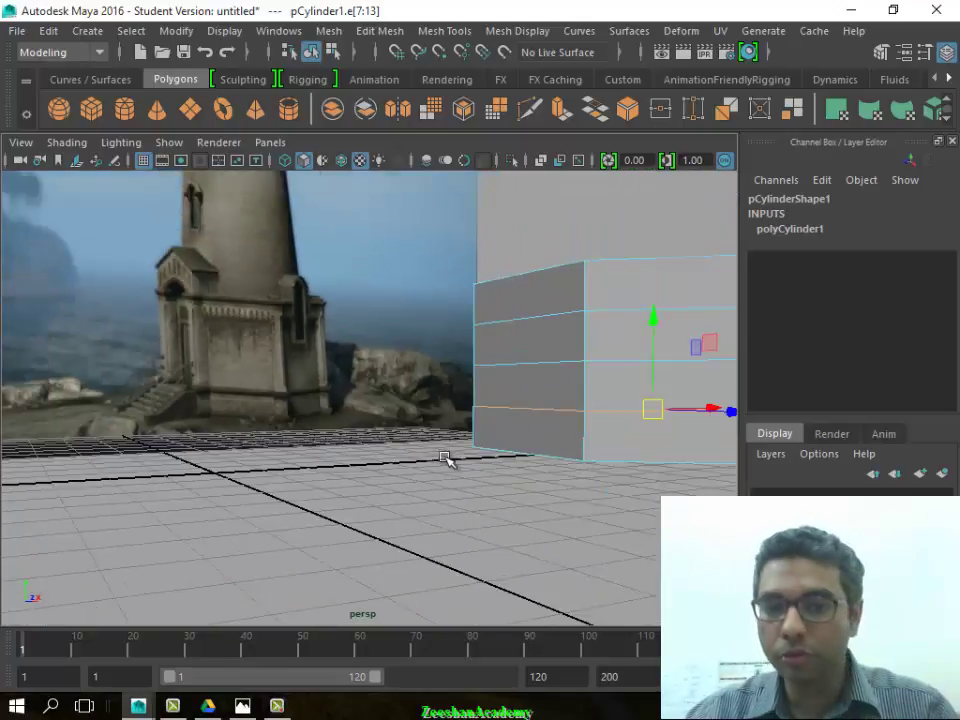
alt+middle_drag(208, 418, 594, 431)
alt+drag(594, 431, 375, 463)
alt+right_drag(375, 463, 435, 484)
alt+drag(435, 484, 307, 411)
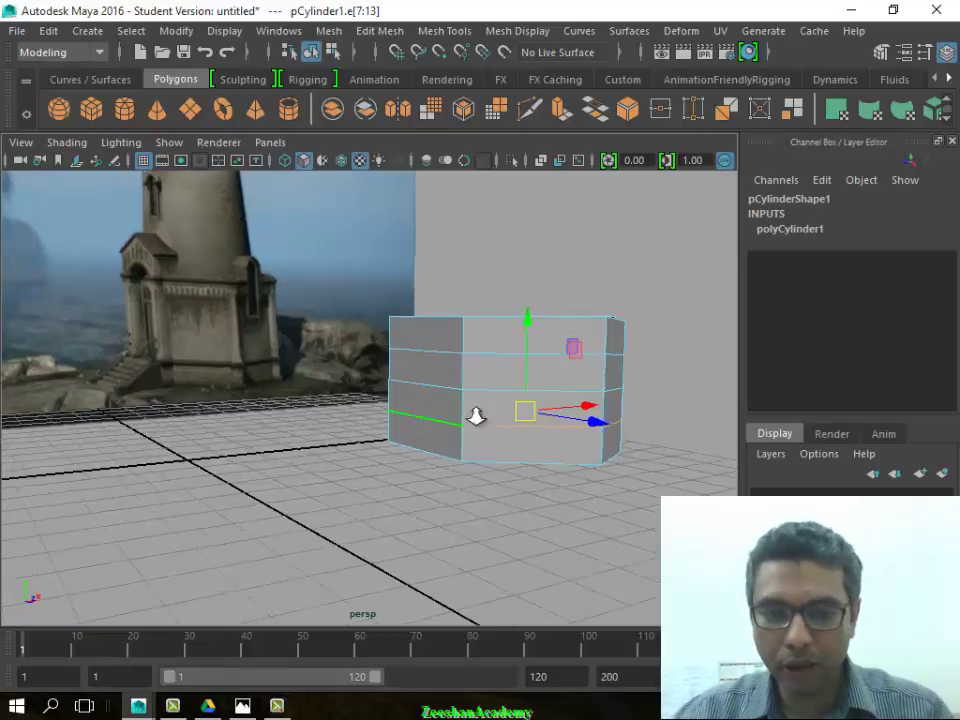
scroll(490, 430, up, 3)
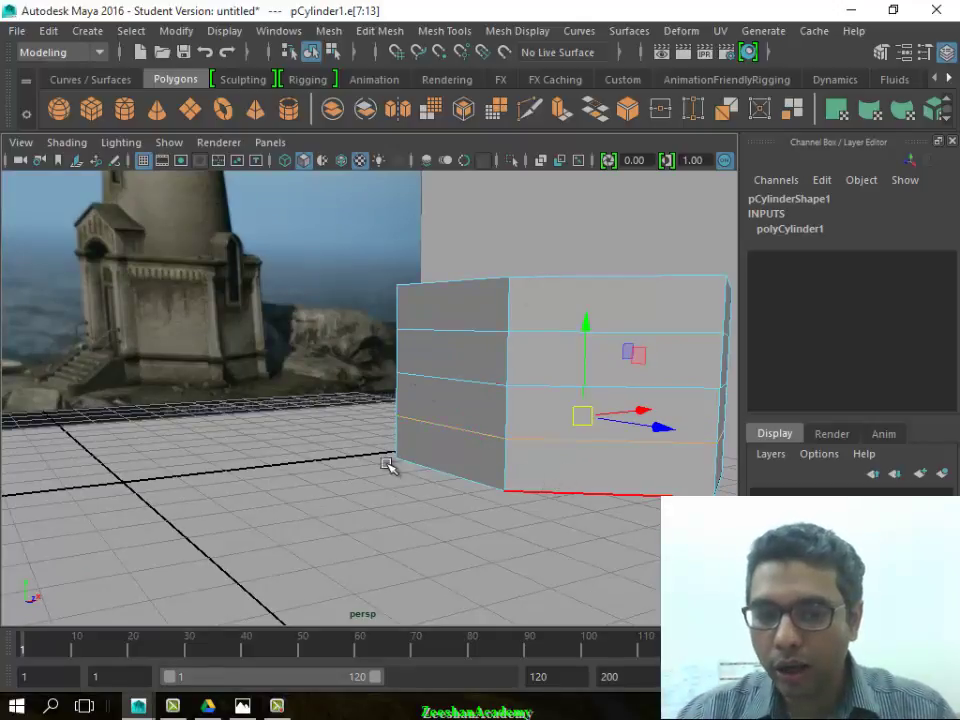
scroll(530, 455, up, 1)
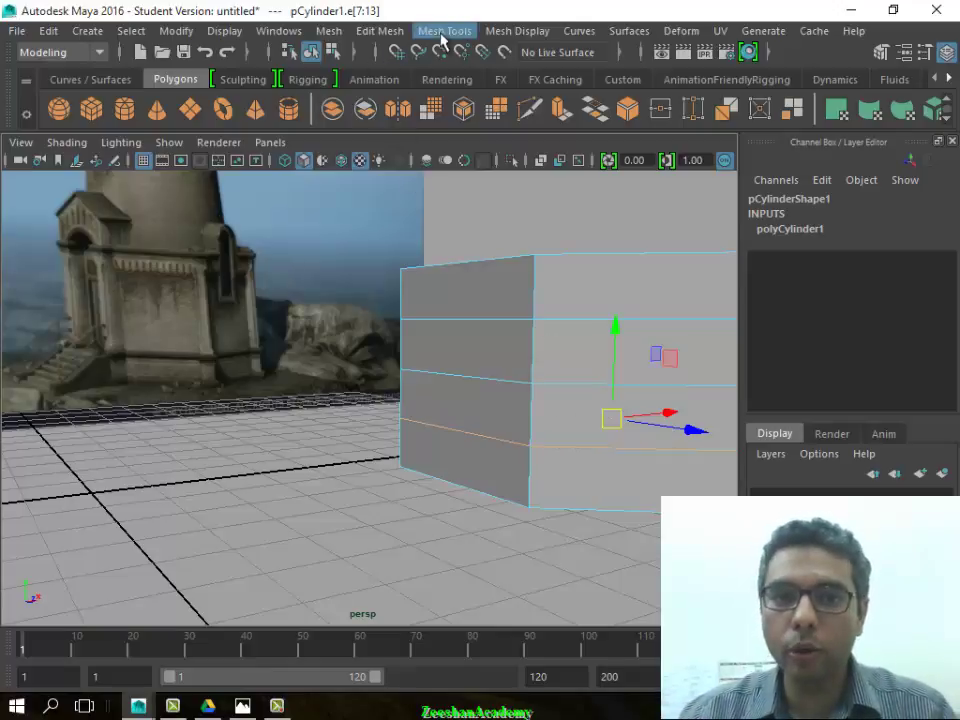
Bevel the selected lower edge ring of pCylinder1, creating polyBevel1 at Fraction 0.17
click(380, 31)
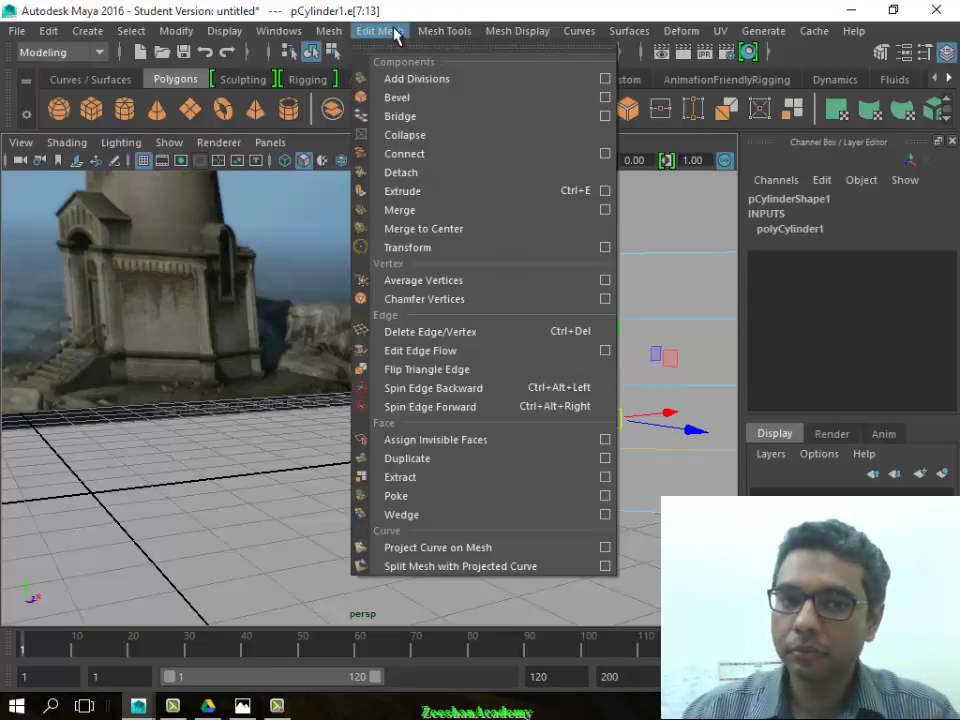
click(435, 31)
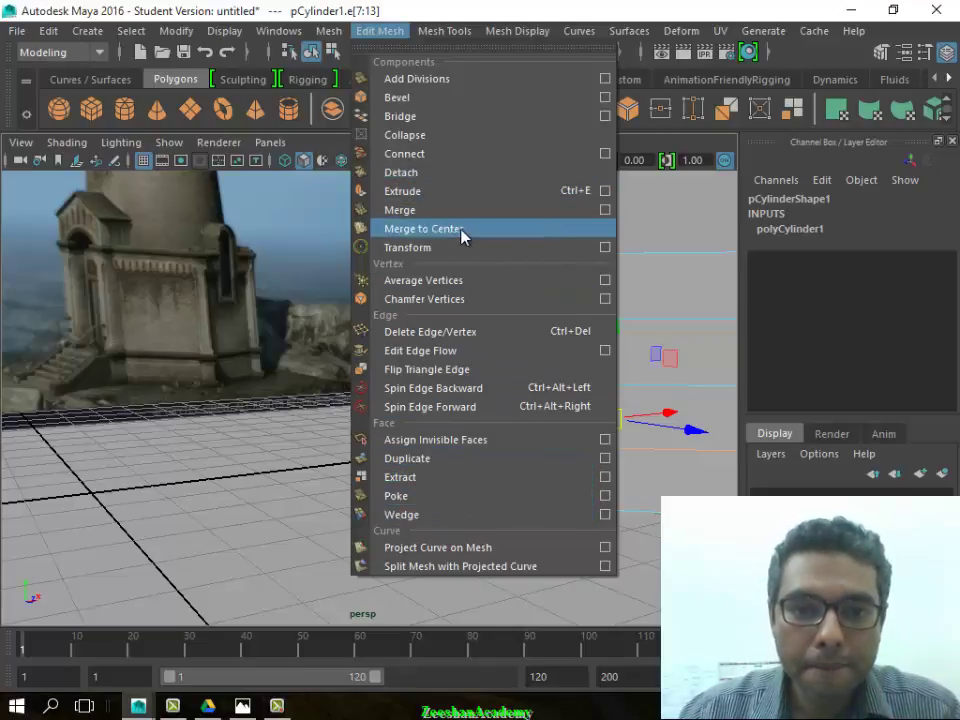
click(454, 100)
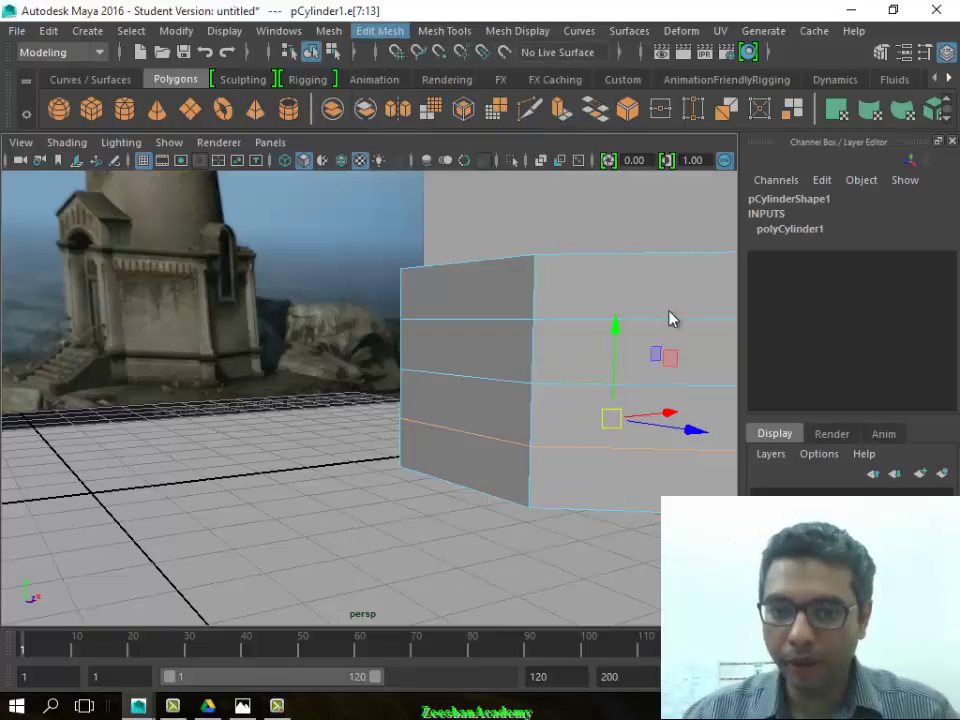
mouse_move(557, 501)
alt+mouse_down()
mouse_move(377, 504)
mouse_move(395, 455)
alt+mouse_up()
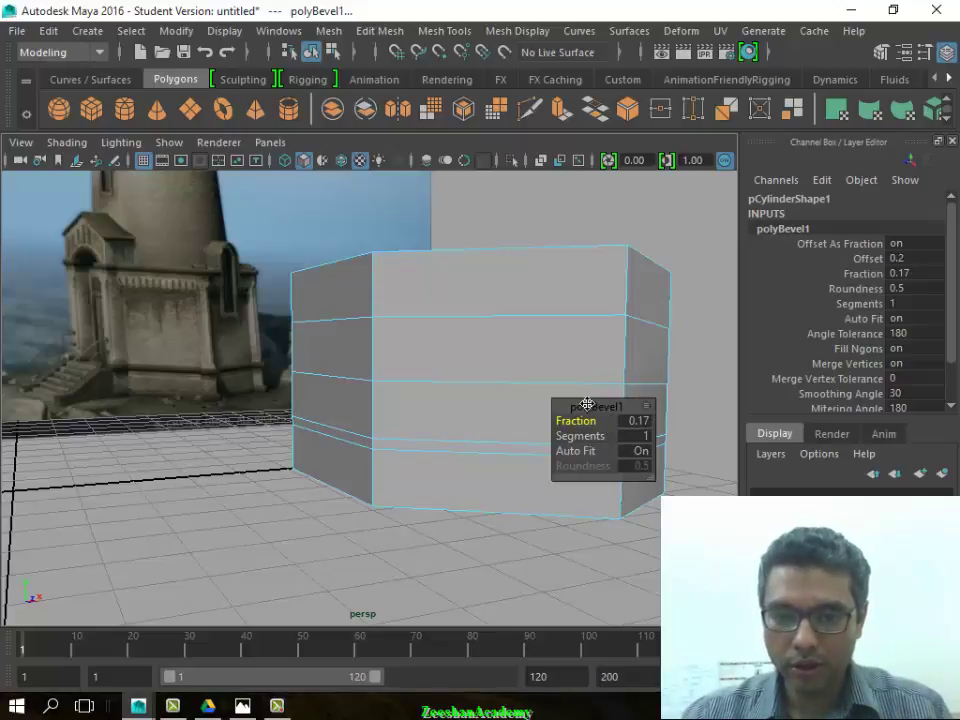
Move the polyBevel1 in-view editor aside, leaving Fraction 0.17 and 1 segment
drag(587, 403, 664, 333)
right_click(726, 336)
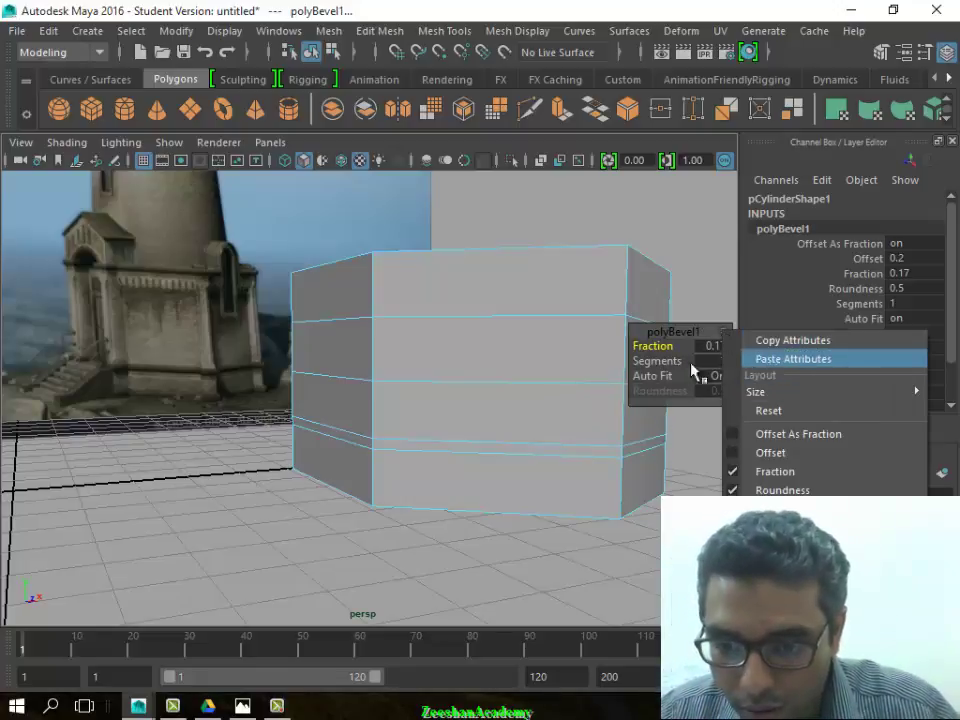
key(Escape)
Orbit around the base to inspect the bevel, toggling viewport colour management off and on
mouse_move(520, 470)
alt+mouse_down()
mouse_move(435, 488)
mouse_move(438, 428)
alt+mouse_up()
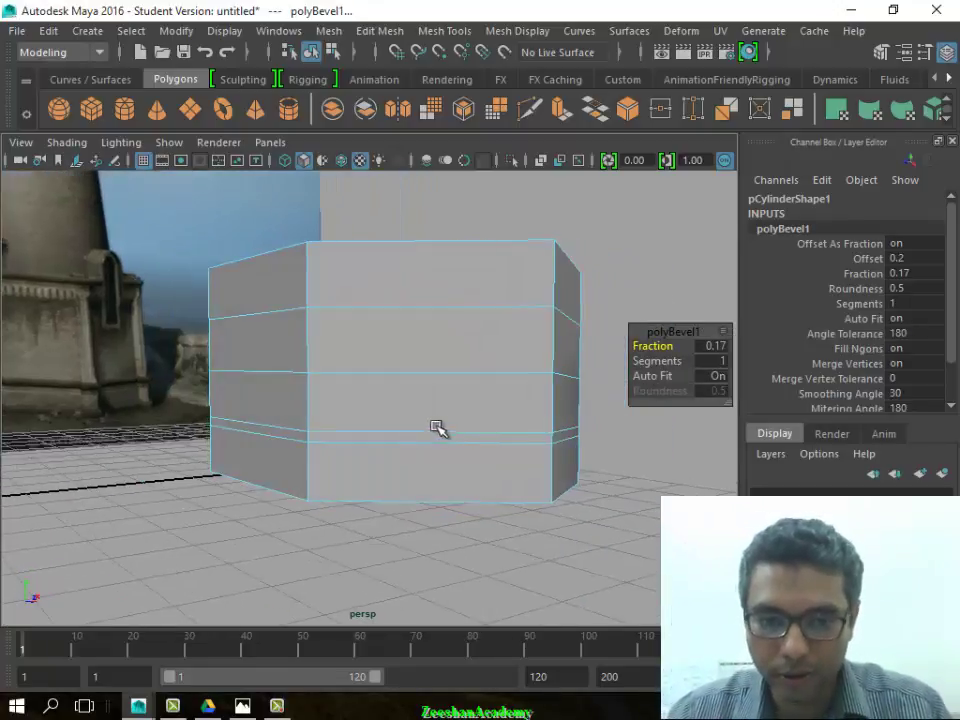
alt+drag(288, 401, 369, 381)
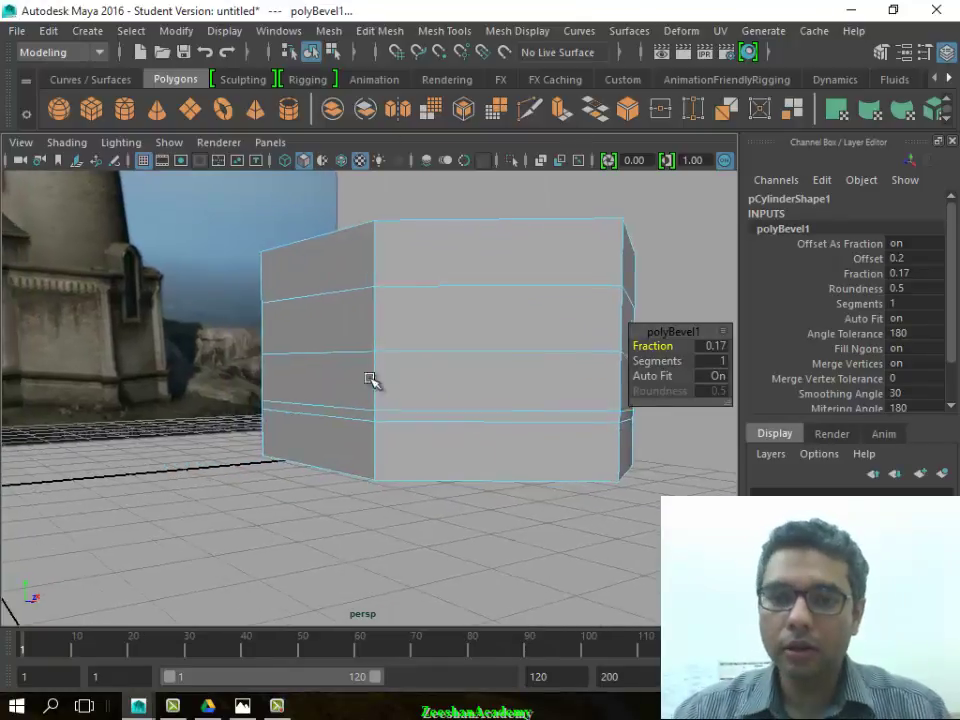
click(726, 163)
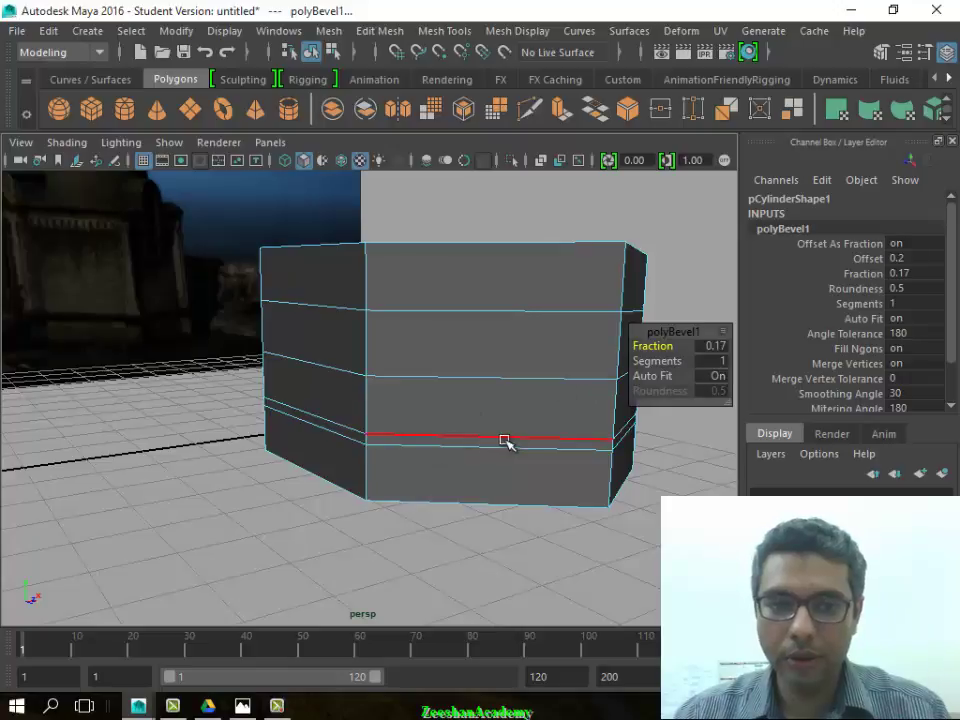
alt+drag(505, 441, 491, 443)
click(726, 162)
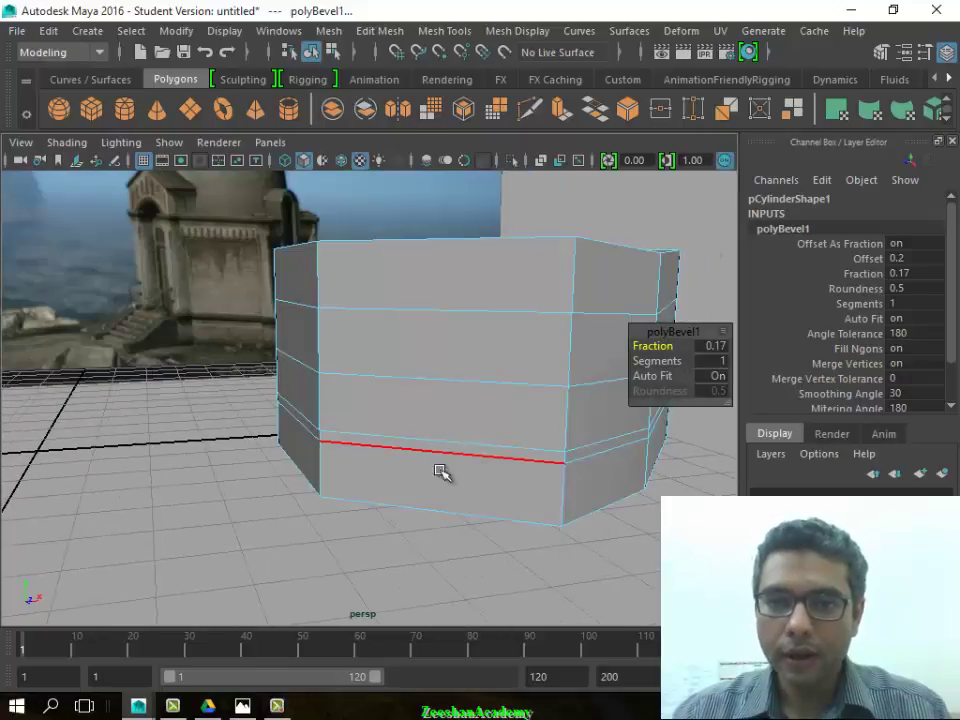
mouse_move(439, 471)
alt+mouse_down()
mouse_move(463, 454)
mouse_move(358, 452)
alt+mouse_up()
alt+right_drag(358, 452, 474, 441)
Select the full bevel-strip face loop f[28:34] around the base in face mode
right_click(474, 441)
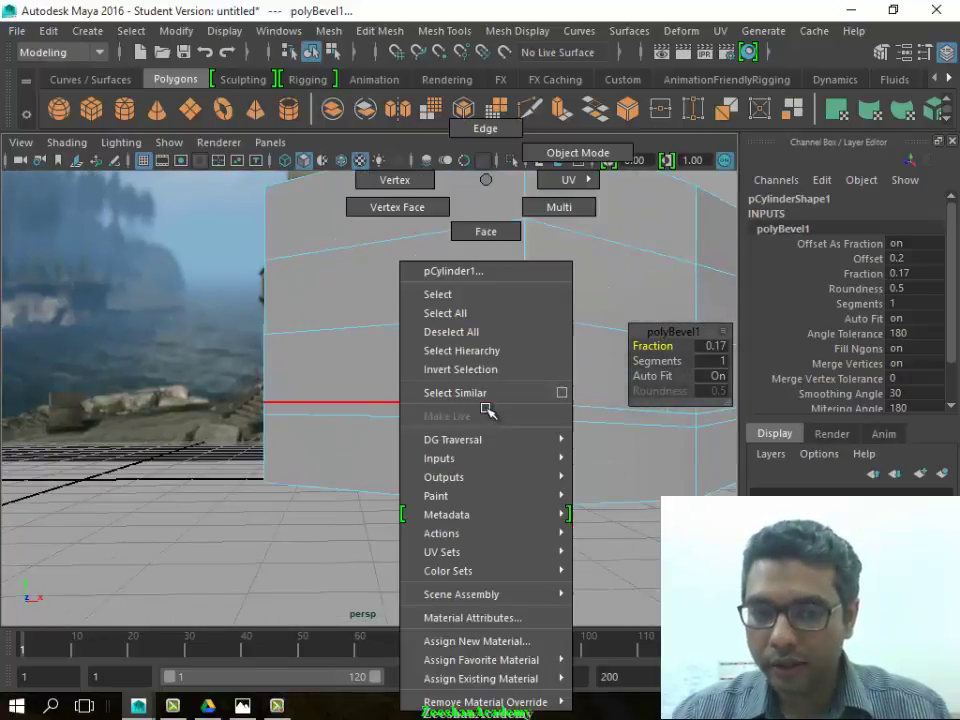
click(487, 218)
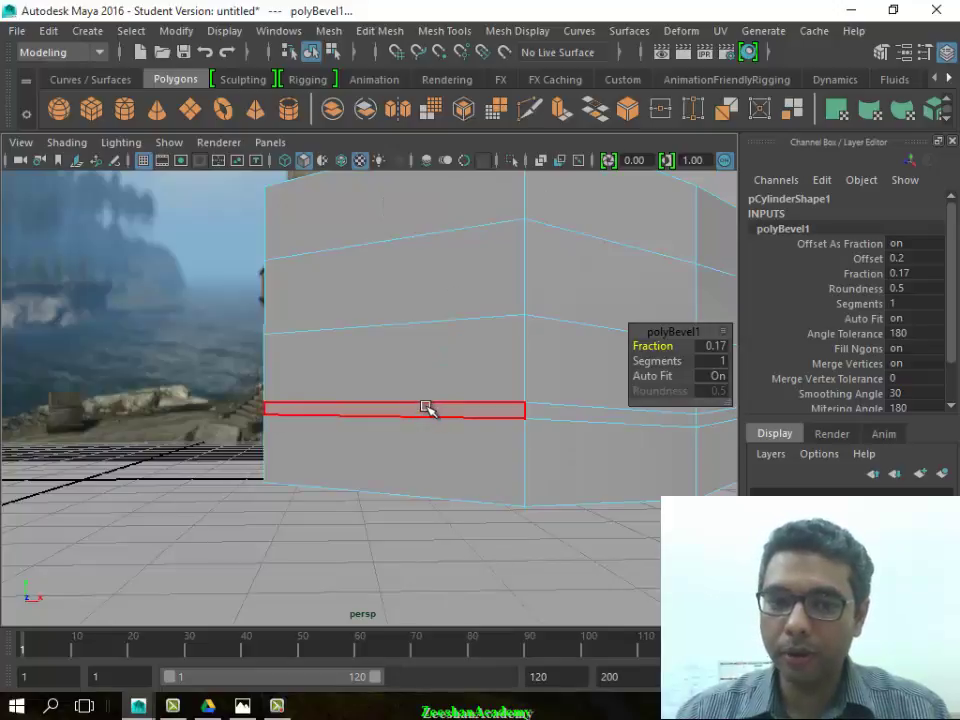
click(394, 474)
mouse_move(394, 474)
alt+mouse_down()
mouse_move(497, 439)
mouse_move(467, 454)
mouse_move(409, 446)
alt+mouse_up()
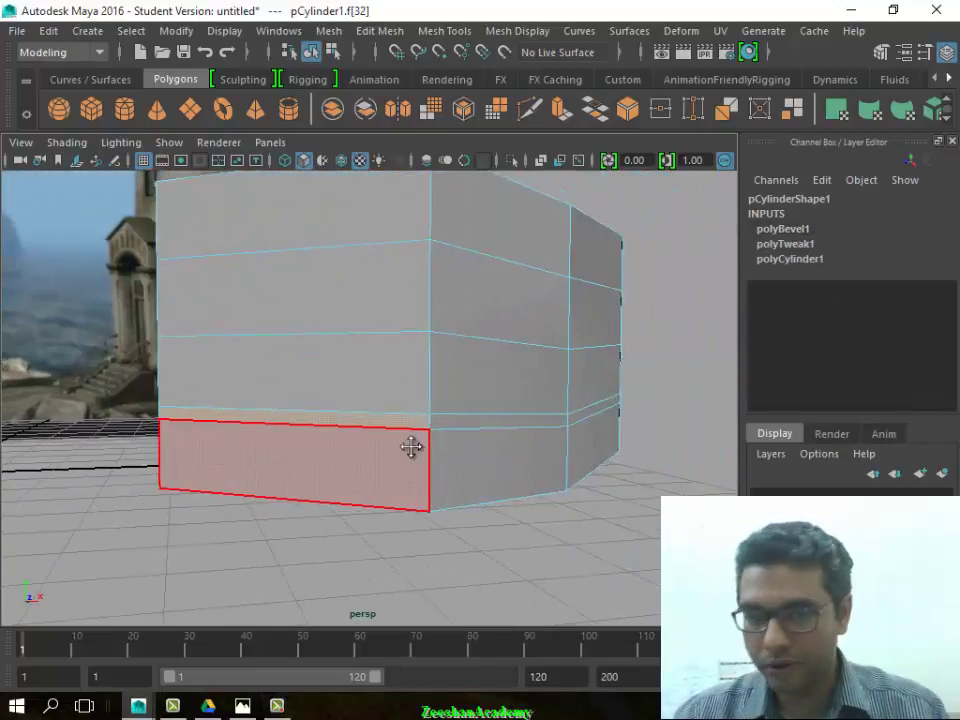
double_click(468, 423)
mouse_move(121, 505)
alt+mouse_down()
mouse_move(628, 501)
mouse_move(349, 510)
mouse_move(74, 503)
mouse_move(315, 469)
mouse_move(315, 452)
mouse_move(133, 450)
mouse_move(441, 473)
mouse_move(647, 467)
mouse_move(566, 469)
mouse_move(523, 536)
mouse_move(428, 488)
mouse_move(536, 525)
mouse_move(480, 439)
mouse_move(431, 433)
mouse_move(492, 467)
alt+mouse_up()
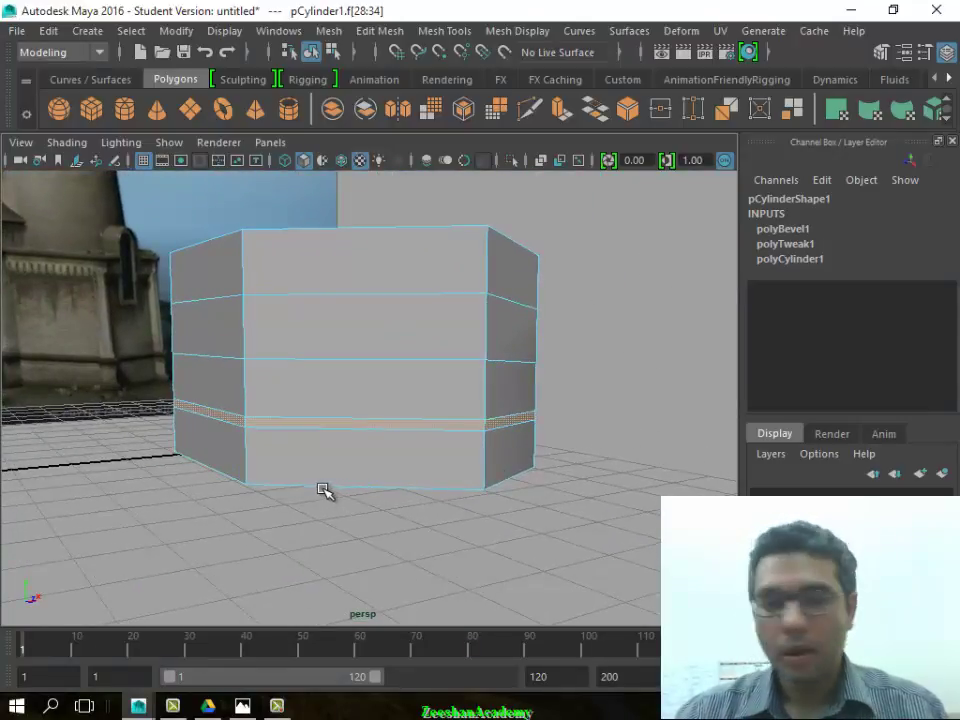
alt+right_drag(323, 490, 411, 510)
mouse_move(411, 510)
alt+mouse_down()
mouse_move(401, 514)
mouse_move(420, 501)
mouse_move(451, 386)
alt+mouse_up()
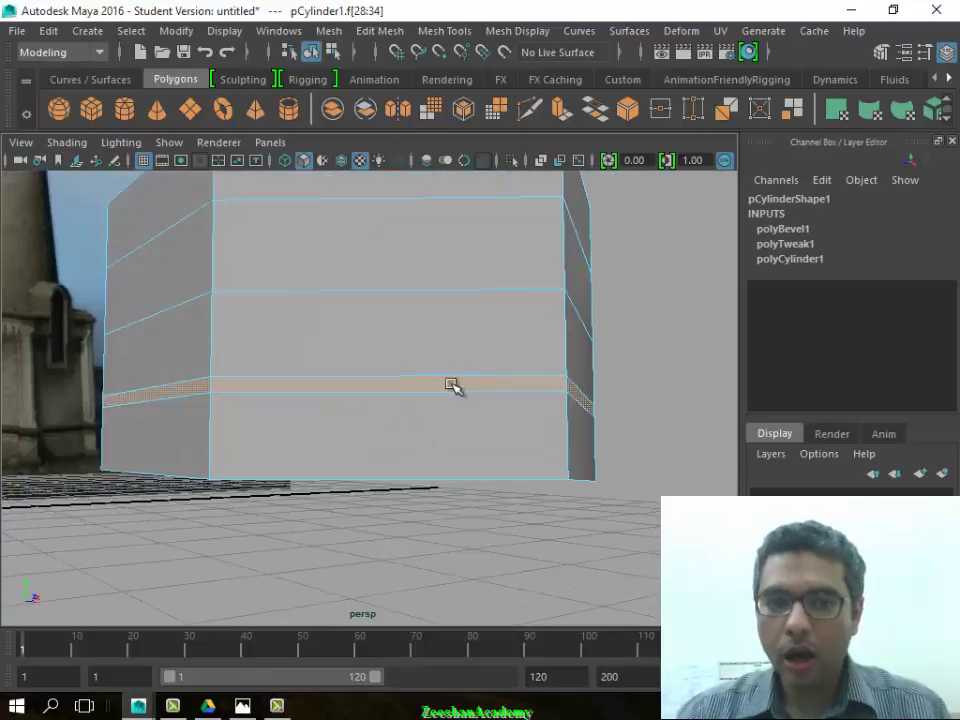
click(440, 31)
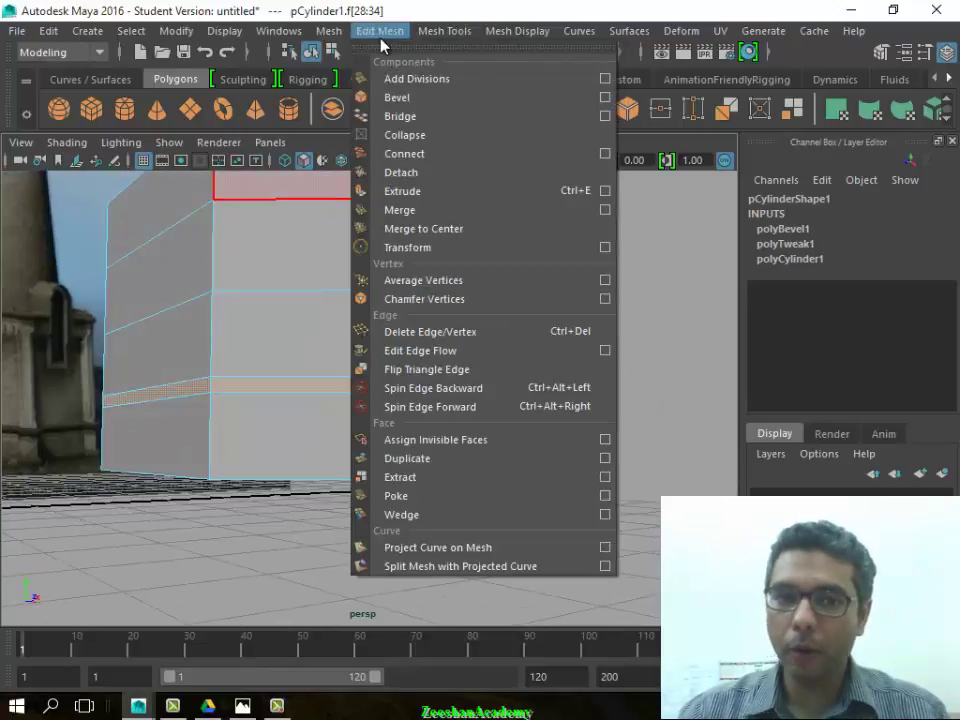
Extrude the selected bevel-strip faces around the base
click(415, 194)
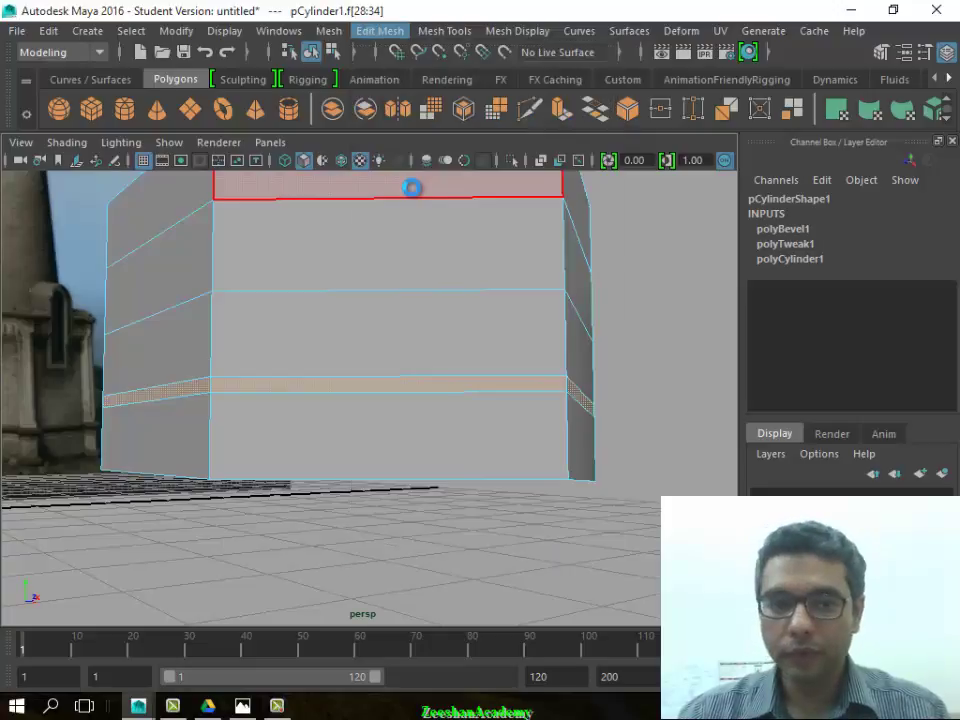
mouse_move(474, 503)
alt+mouse_down()
mouse_move(129, 580)
mouse_move(606, 444)
alt+mouse_up()
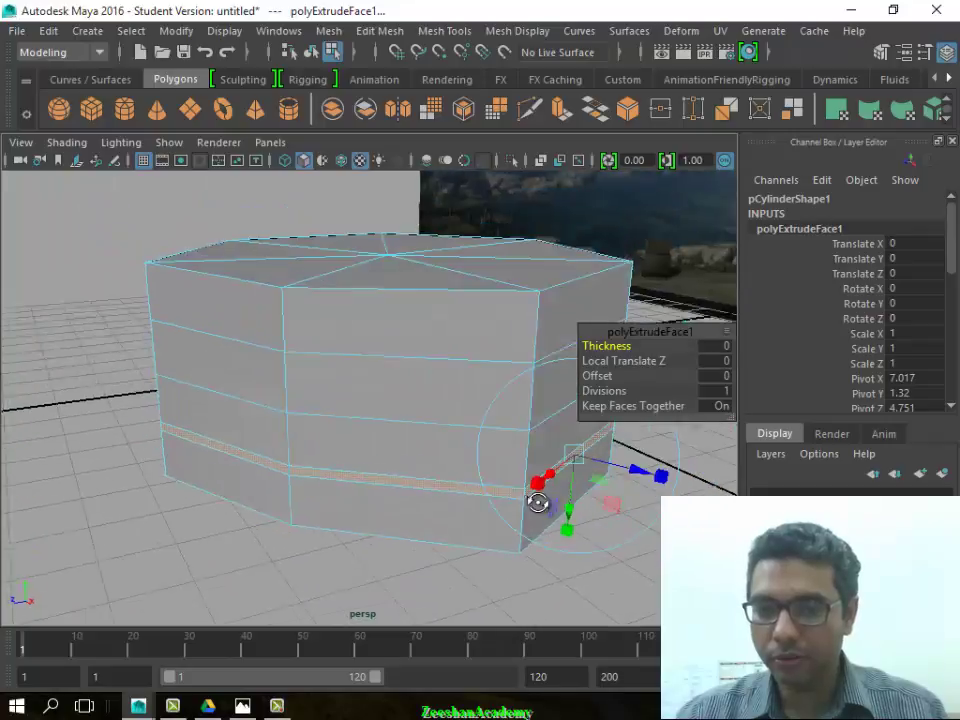
alt+drag(626, 501, 512, 521)
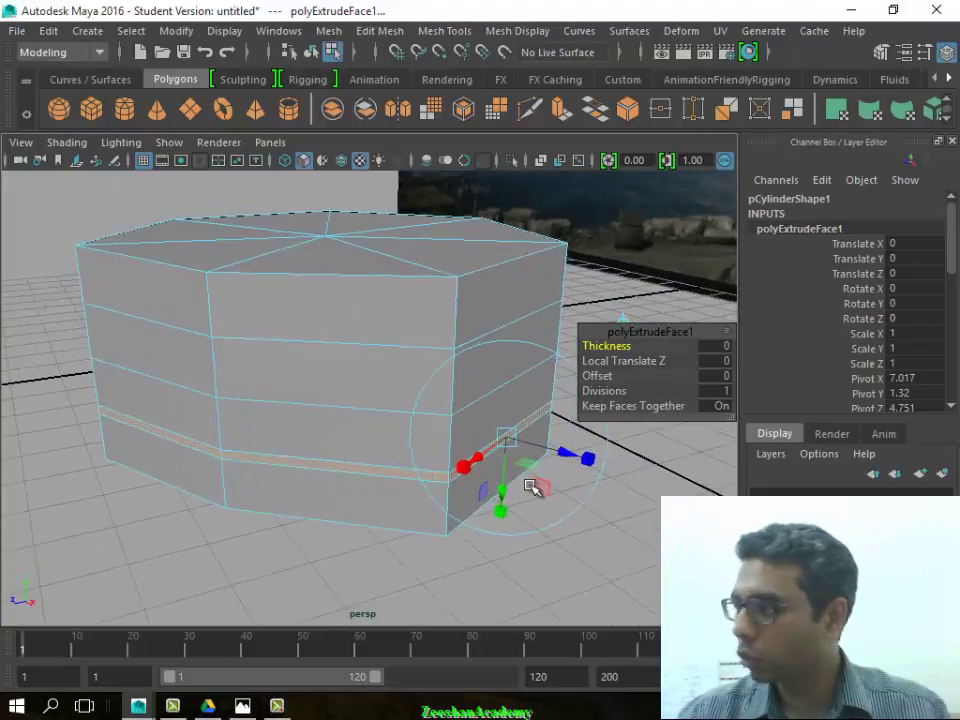
alt+right_drag(512, 521, 535, 457)
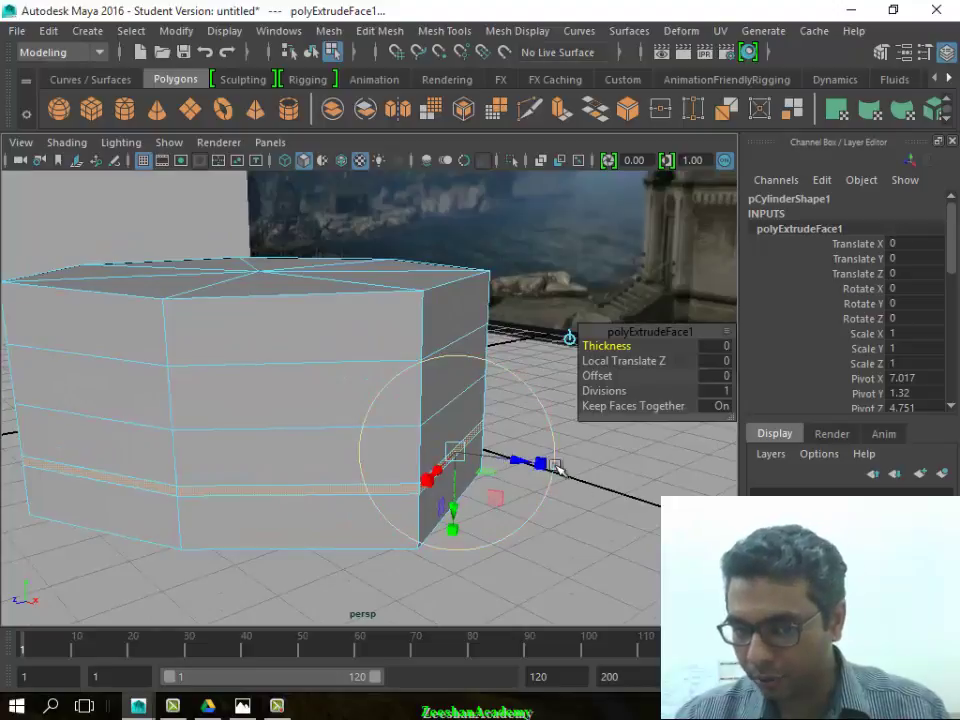
scroll(388, 531, up, 3)
scroll(454, 521, up, 2)
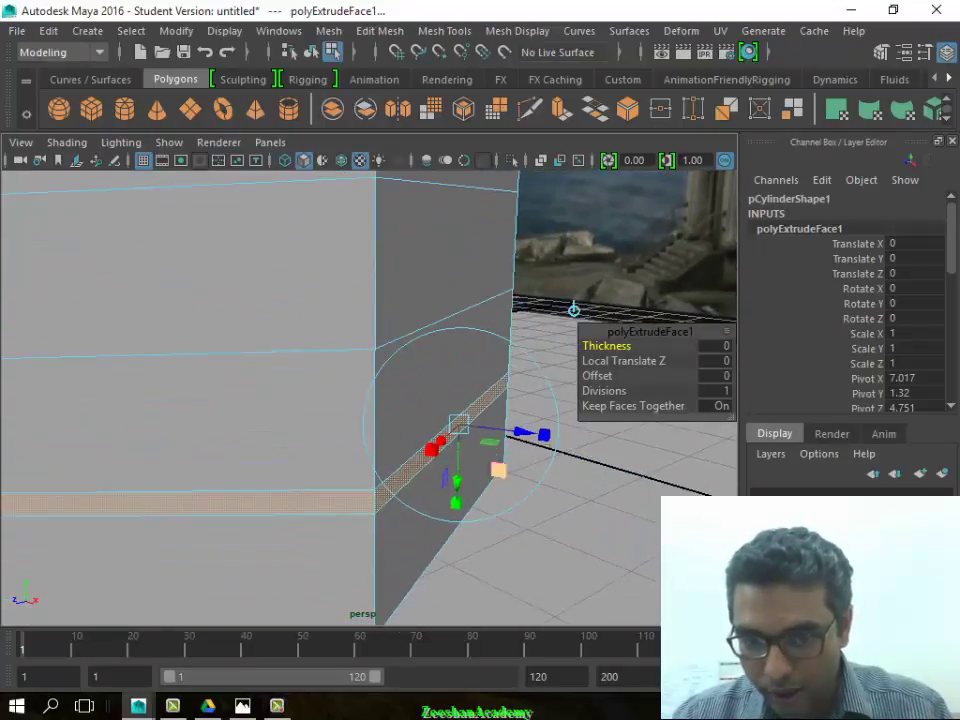
Pull the extruded band outward to Local Translate Z 0.245, forming a ledge
mouse_move(524, 438)
mouse_down()
mouse_move(560, 436)
mouse_move(542, 467)
mouse_move(506, 454)
mouse_move(491, 497)
mouse_move(398, 519)
mouse_move(266, 493)
mouse_move(535, 475)
mouse_move(467, 474)
mouse_move(431, 487)
mouse_up()
key(q)
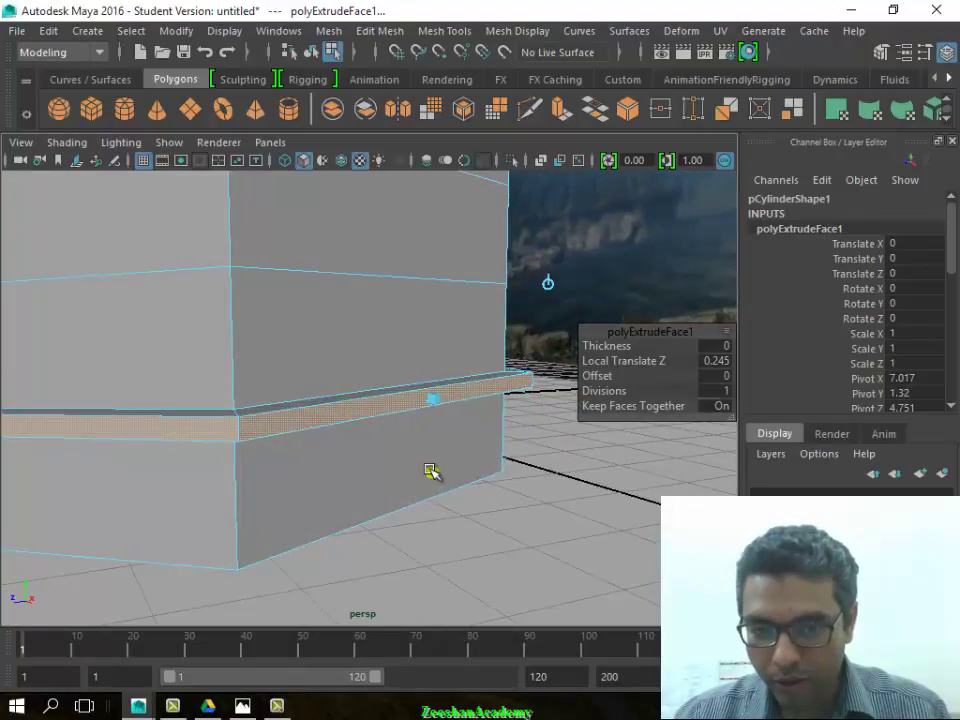
key(t)
mouse_move(429, 476)
alt+mouse_down()
mouse_move(478, 471)
mouse_move(443, 435)
mouse_move(535, 438)
alt+mouse_up()
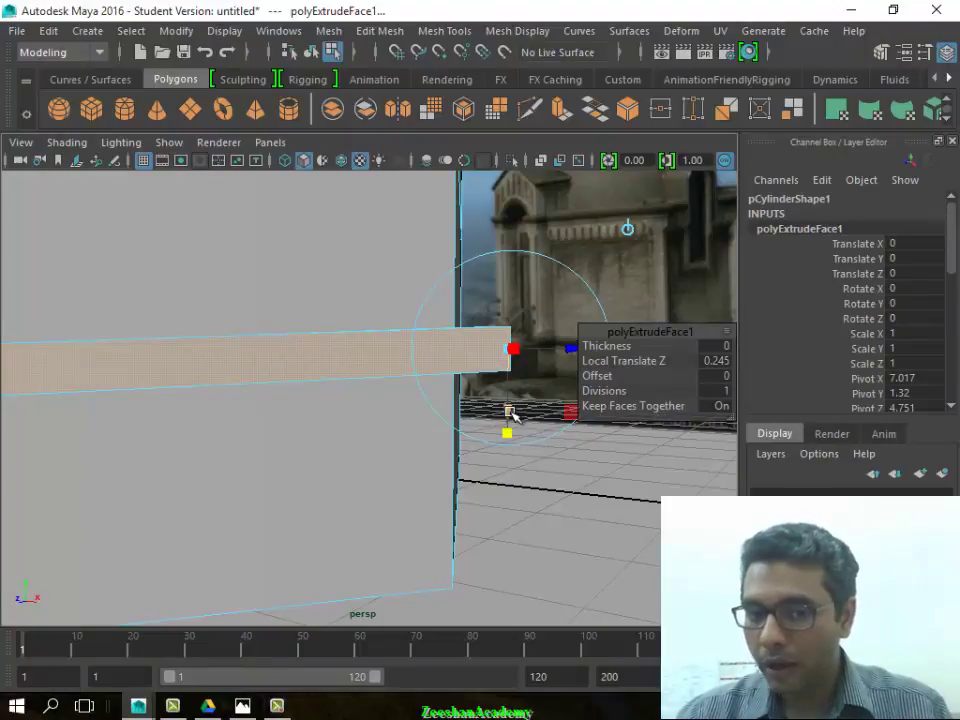
mouse_move(508, 422)
mouse_down()
mouse_move(507, 439)
mouse_move(507, 364)
mouse_move(518, 353)
mouse_move(526, 455)
mouse_move(547, 355)
mouse_up()
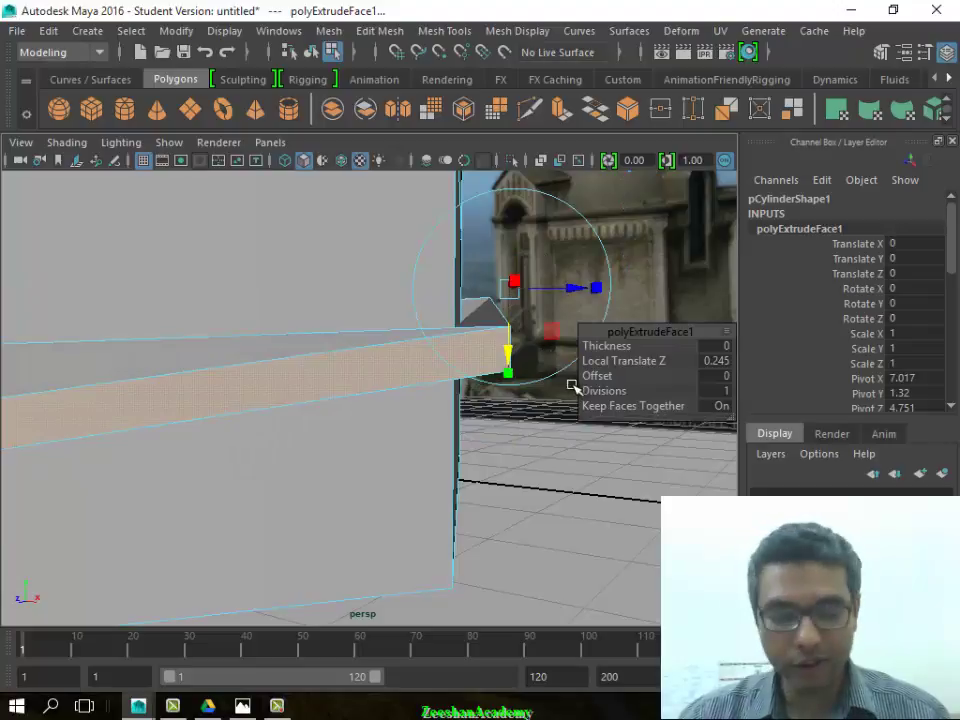
key(ctrl+z)
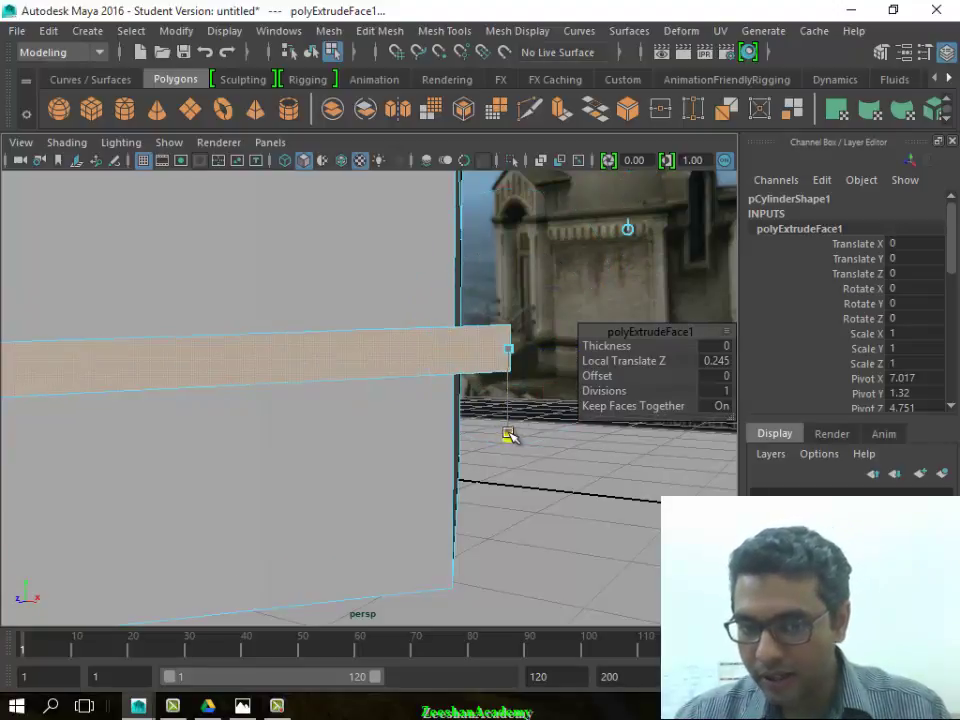
drag(507, 437, 507, 407)
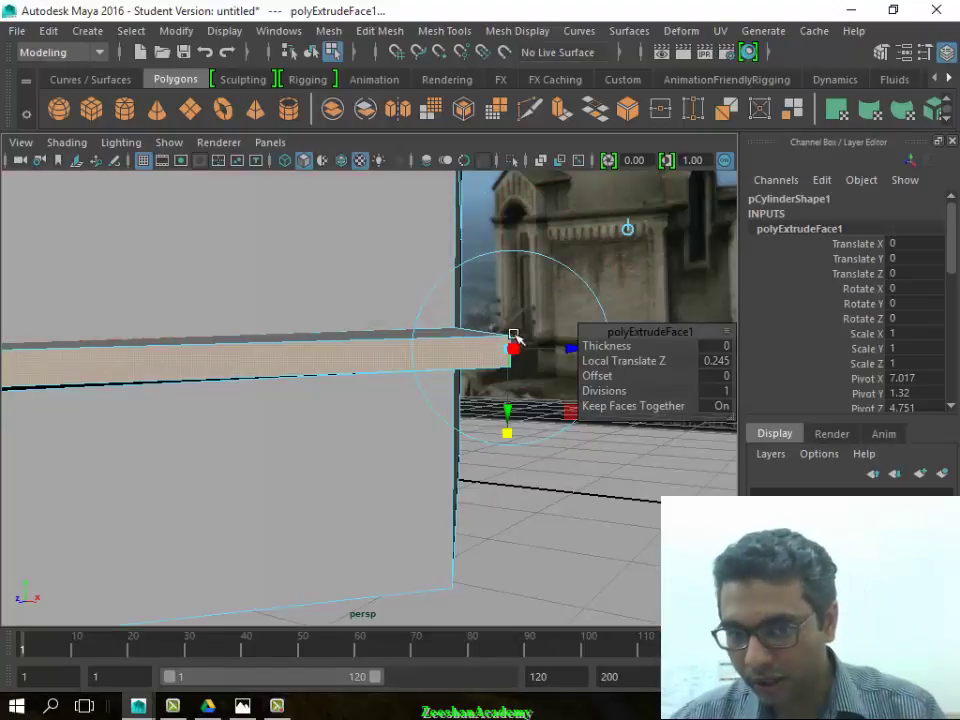
mouse_move(433, 424)
alt+mouse_down()
mouse_move(386, 441)
mouse_move(270, 417)
alt+mouse_up()
right_drag(256, 179, 287, 250)
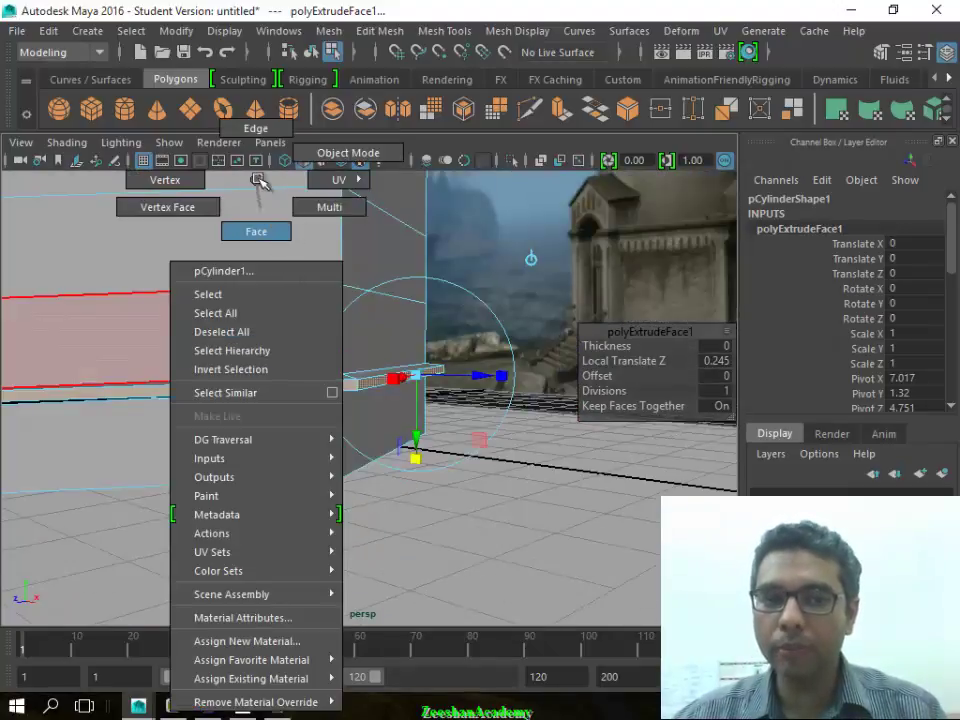
Select a couple of faces on the base's wall
click(256, 231)
scroll(431, 422, up, 5)
click(215, 355)
click(157, 420)
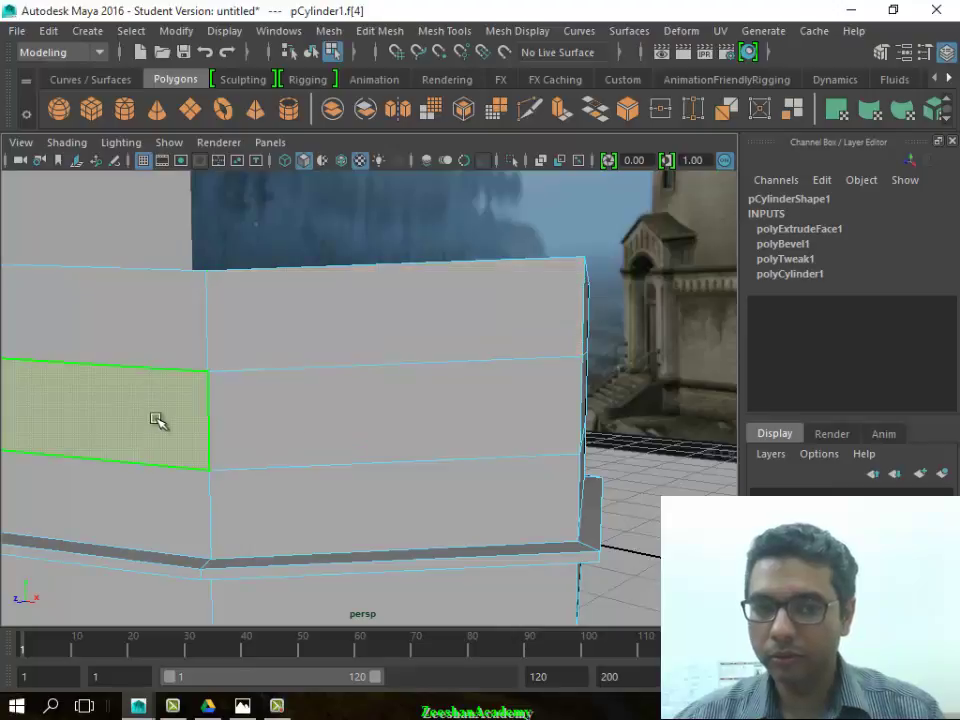
scroll(377, 429, down, 5)
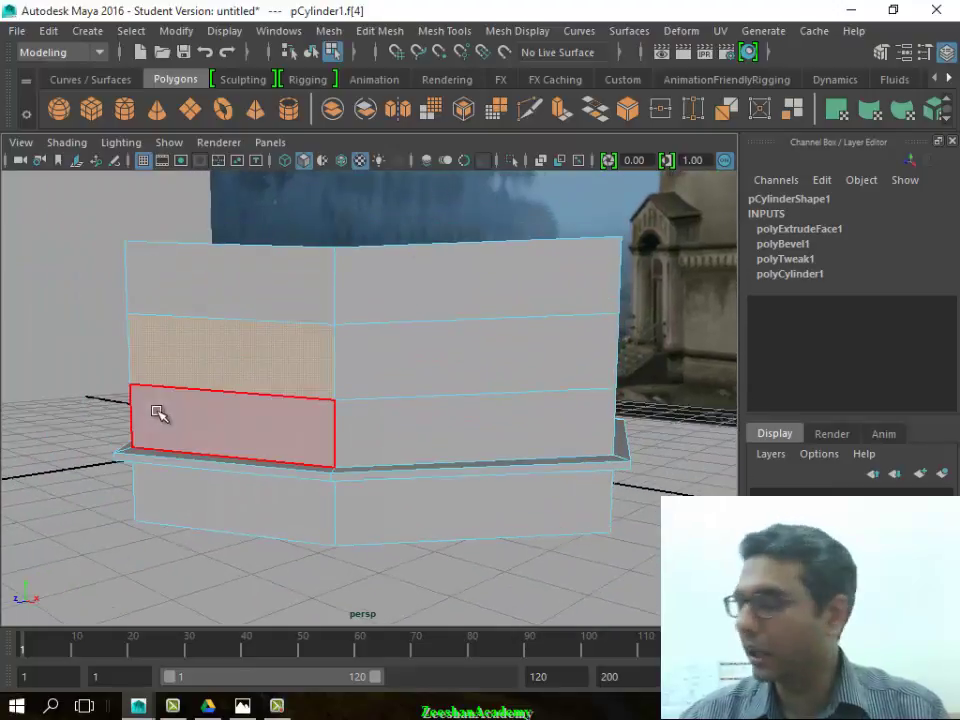
Return pCylinder1 to object mode, clear the selection and orbit around the base
right_drag(360, 178, 445, 150)
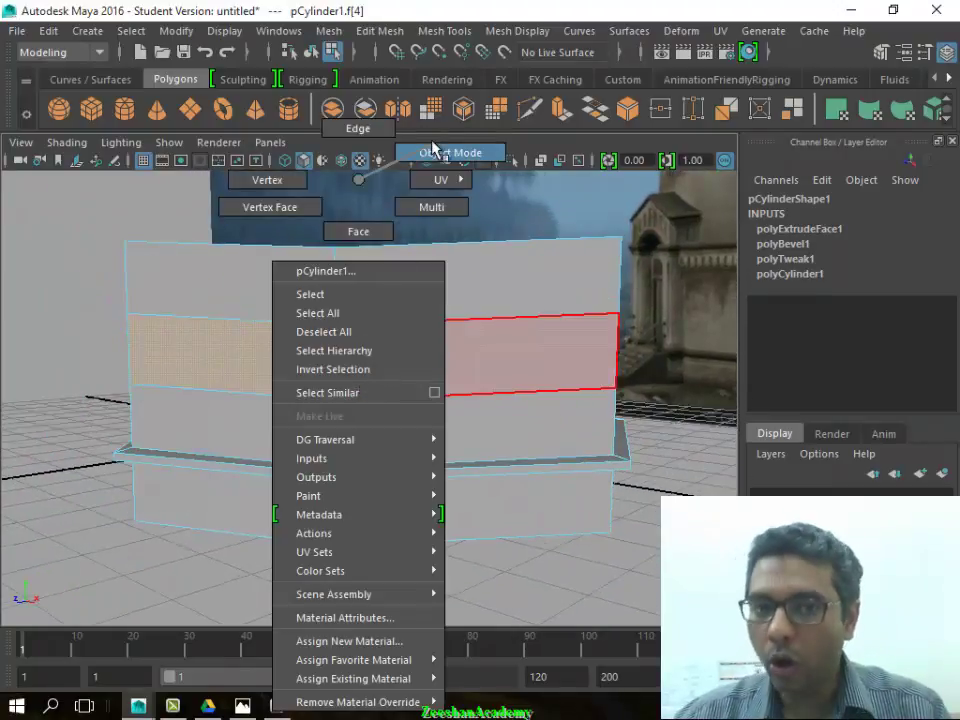
click(566, 495)
mouse_move(566, 495)
alt+mouse_down()
mouse_move(643, 568)
mouse_move(508, 591)
alt+mouse_up()
click(643, 568)
mouse_move(655, 562)
alt+mouse_down()
mouse_move(422, 568)
mouse_move(457, 571)
mouse_move(330, 564)
mouse_move(424, 579)
mouse_move(484, 514)
mouse_move(530, 533)
mouse_move(598, 463)
mouse_move(510, 542)
mouse_move(512, 515)
alt+mouse_up()
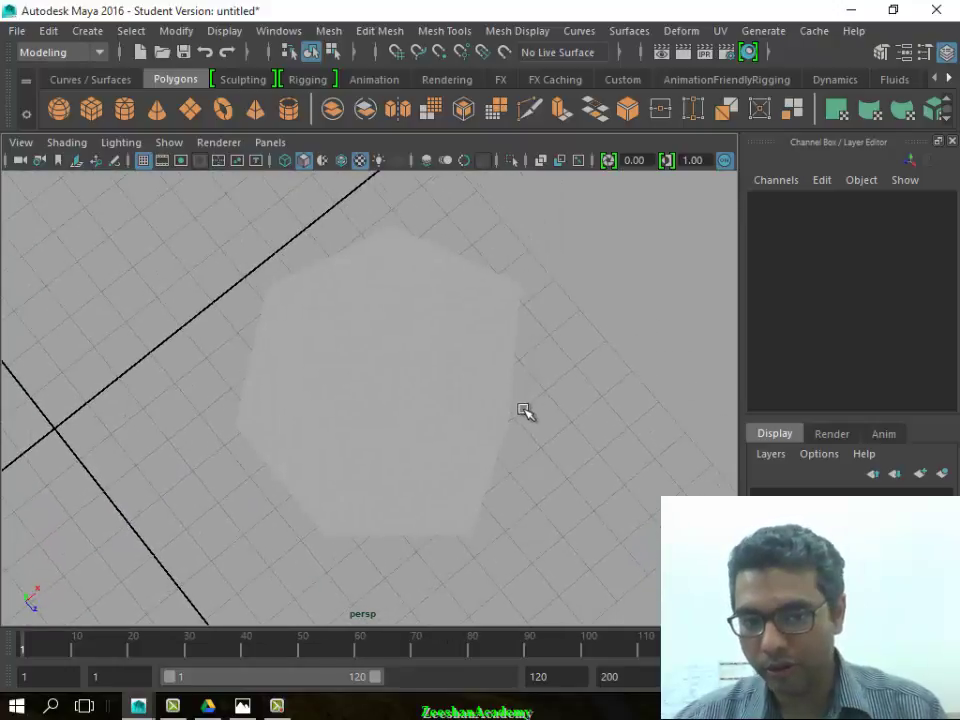
Select the ledged base and switch to the four-panel top, perspective, front and side layout
mouse_move(522, 410)
alt+mouse_down()
mouse_move(534, 422)
mouse_move(538, 354)
mouse_move(394, 349)
mouse_move(386, 415)
mouse_move(525, 493)
mouse_move(429, 534)
mouse_move(343, 520)
mouse_move(375, 488)
alt+mouse_up()
click(386, 415)
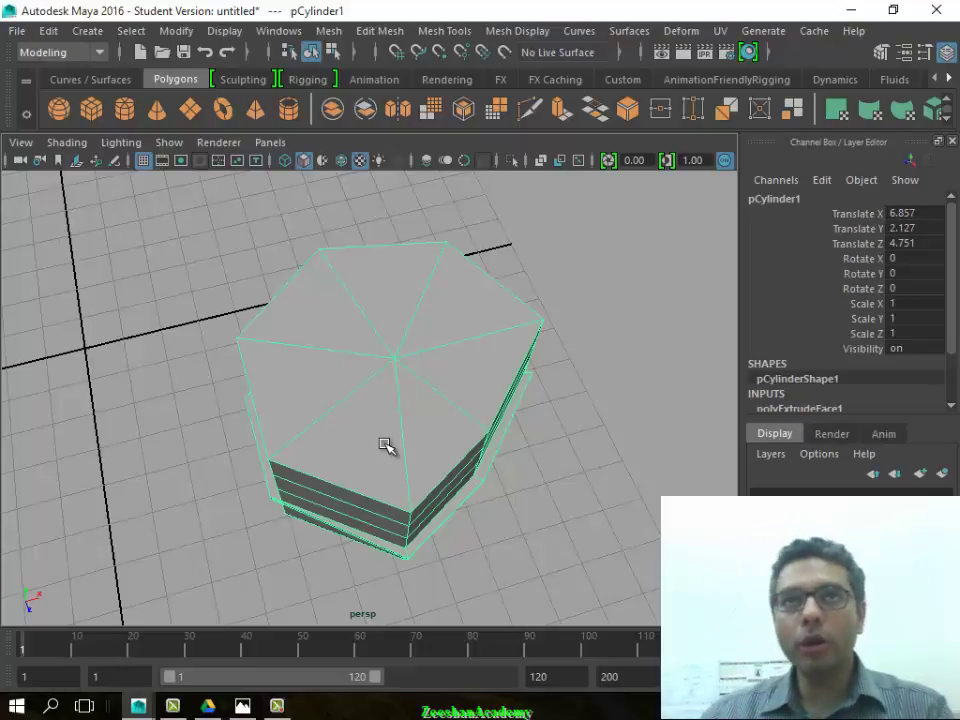
scroll(356, 386, up, 3)
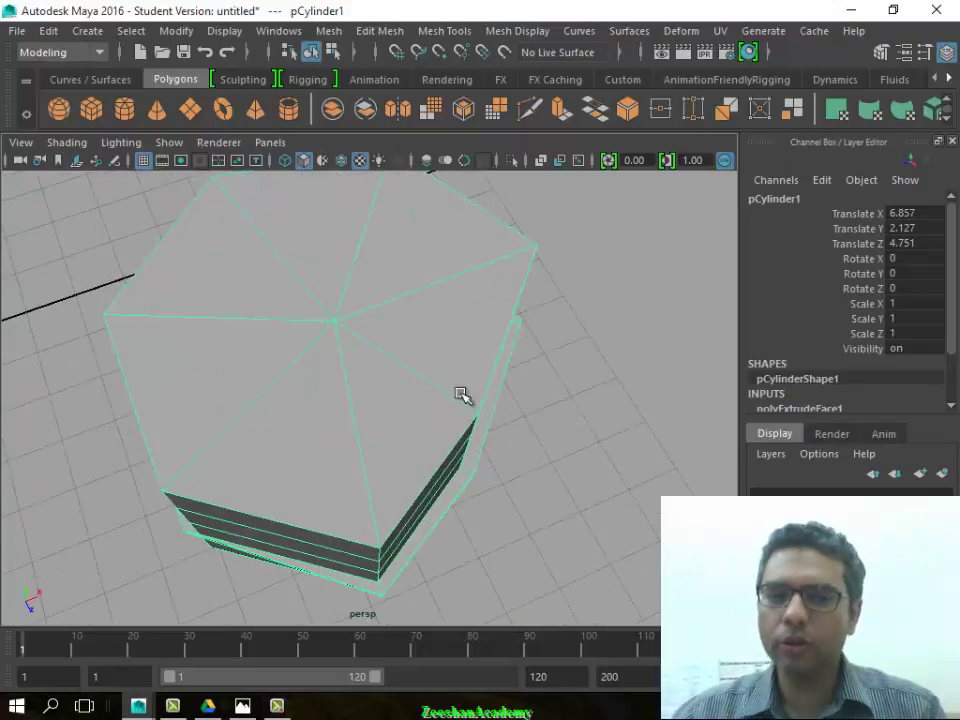
scroll(400, 410, down, 3)
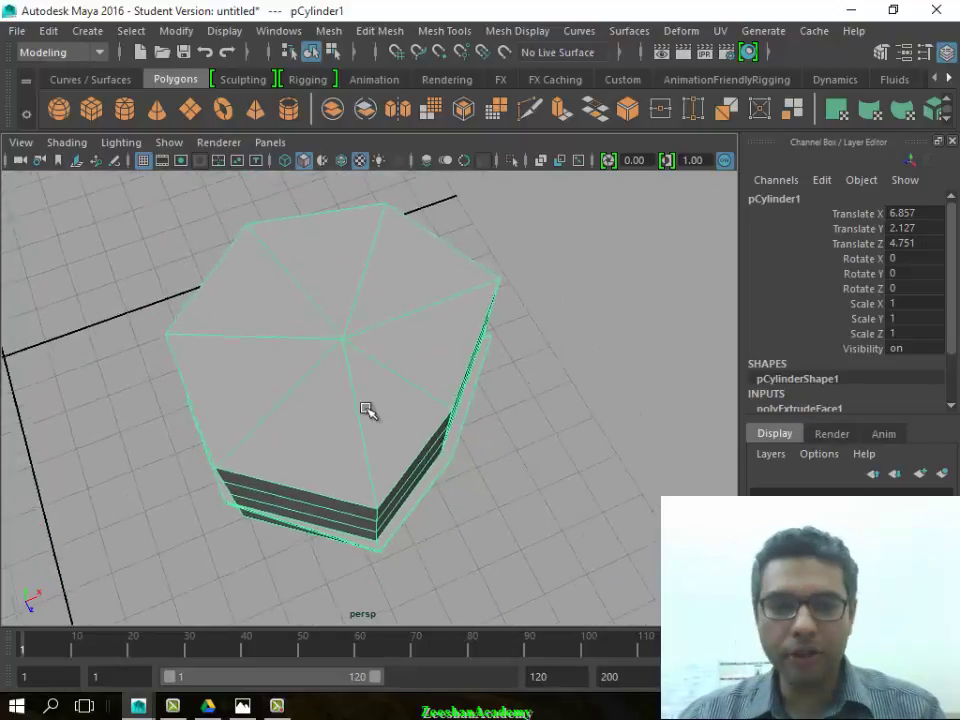
key(space)
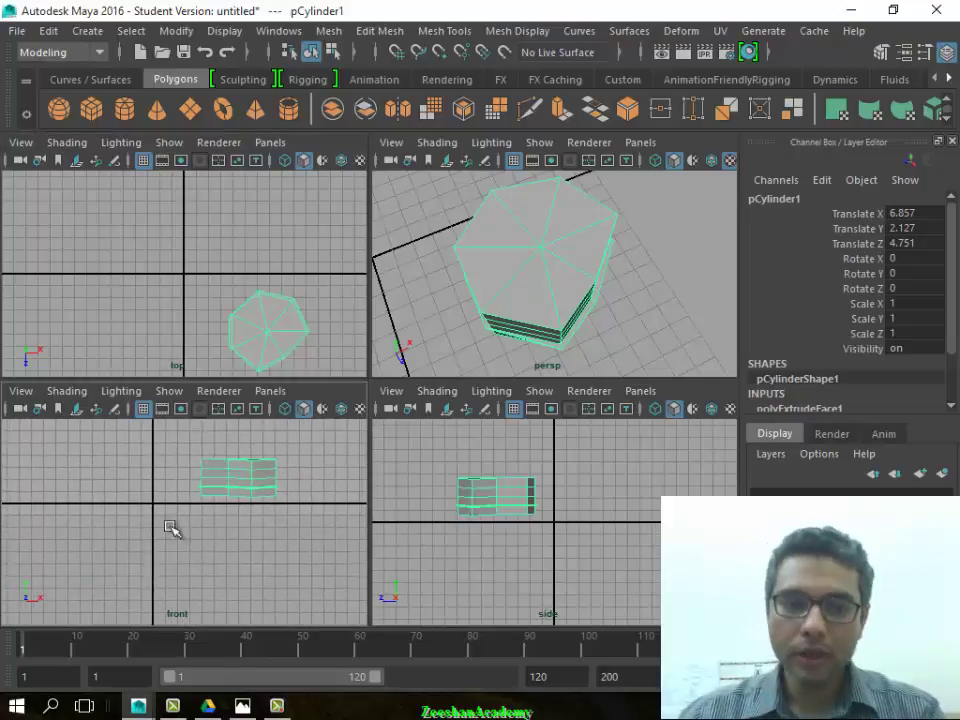
Frame and zoom in on the base in the front and top views
scroll(171, 525, up, 3)
alt+middle_drag(313, 514, 274, 596)
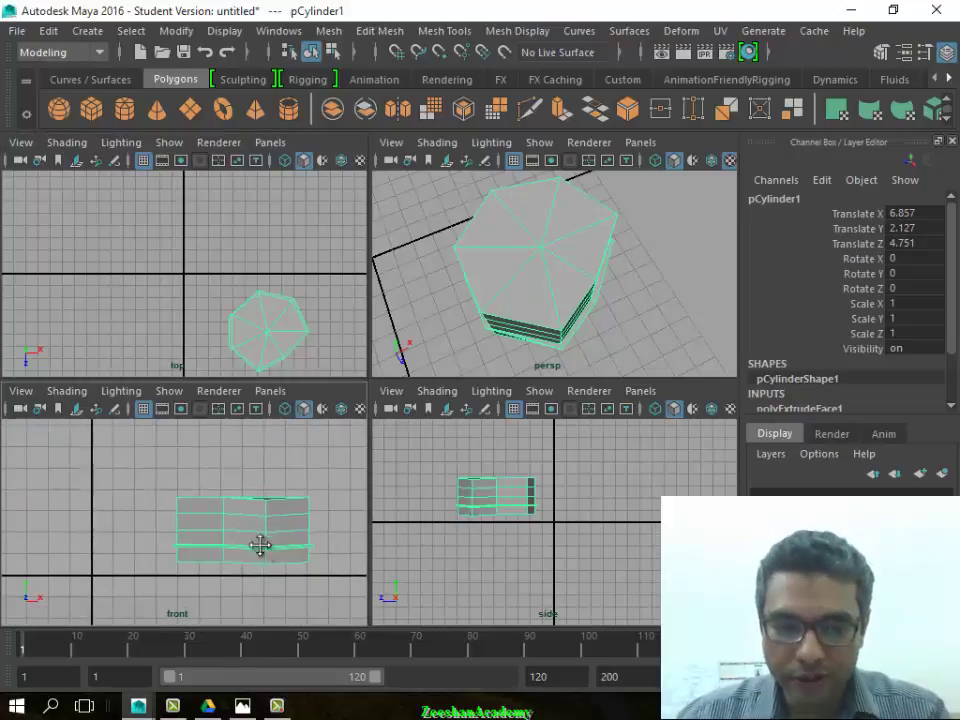
alt+middle_drag(261, 546, 86, 531)
scroll(178, 516, up, 2)
scroll(224, 545, up, 2)
scroll(229, 528, down, 2)
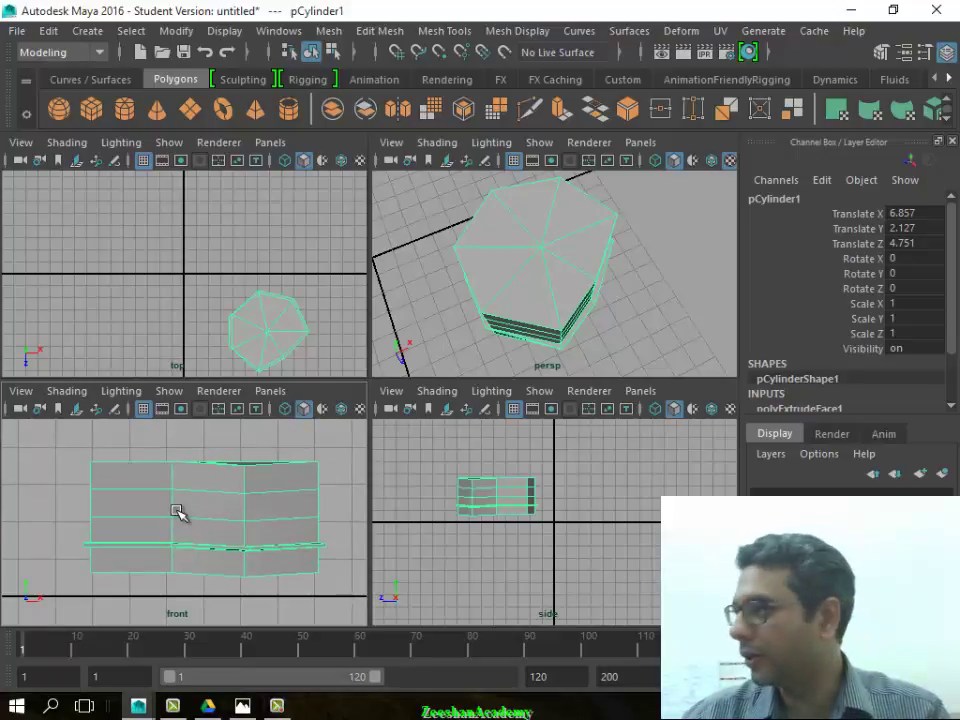
alt+middle_drag(232, 315, 192, 243)
mouse_move(192, 243)
alt+right_down()
mouse_move(261, 321)
mouse_move(273, 313)
alt+right_up()
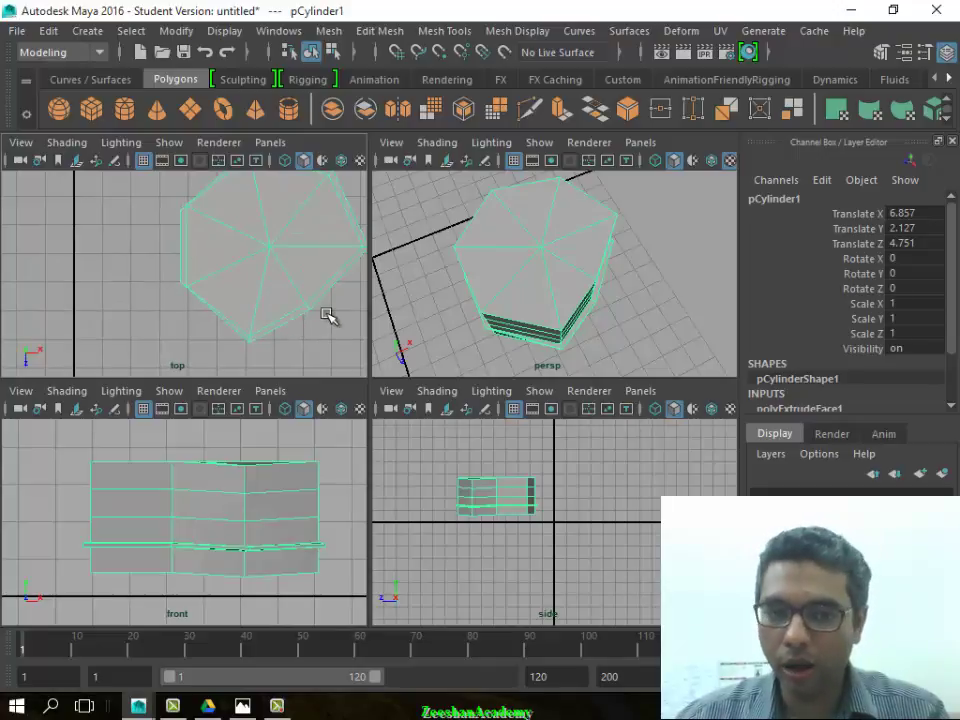
Select one corner vertex column in the top view and push it outward along X
alt+middle_drag(247, 237, 215, 242)
right_drag(240, 185, 193, 187)
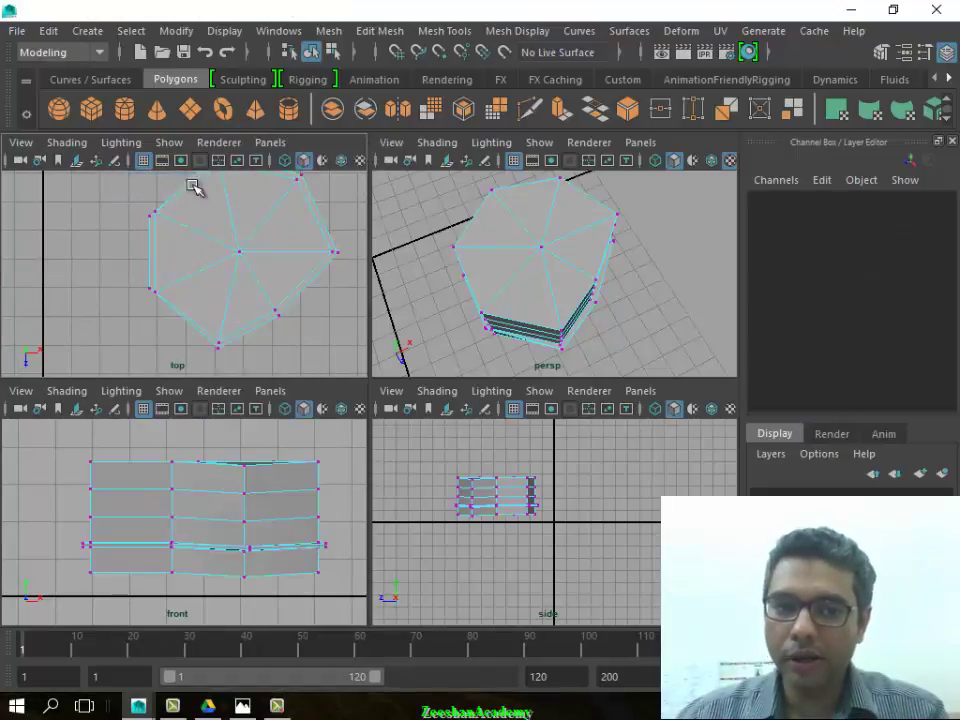
click(275, 309)
drag(298, 345, 279, 364)
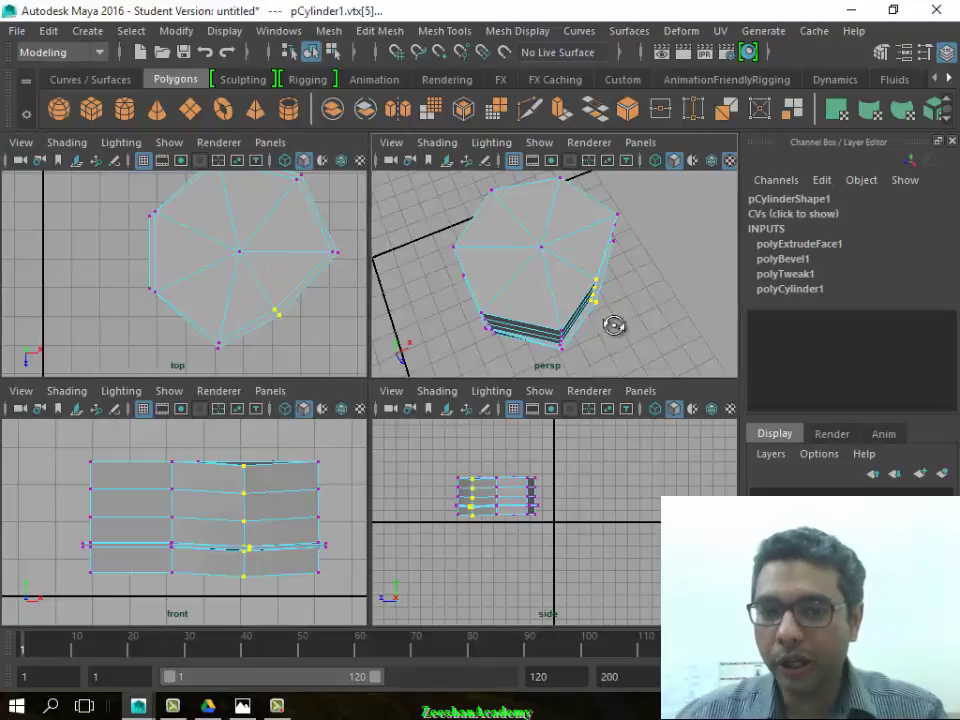
alt+drag(615, 324, 581, 274)
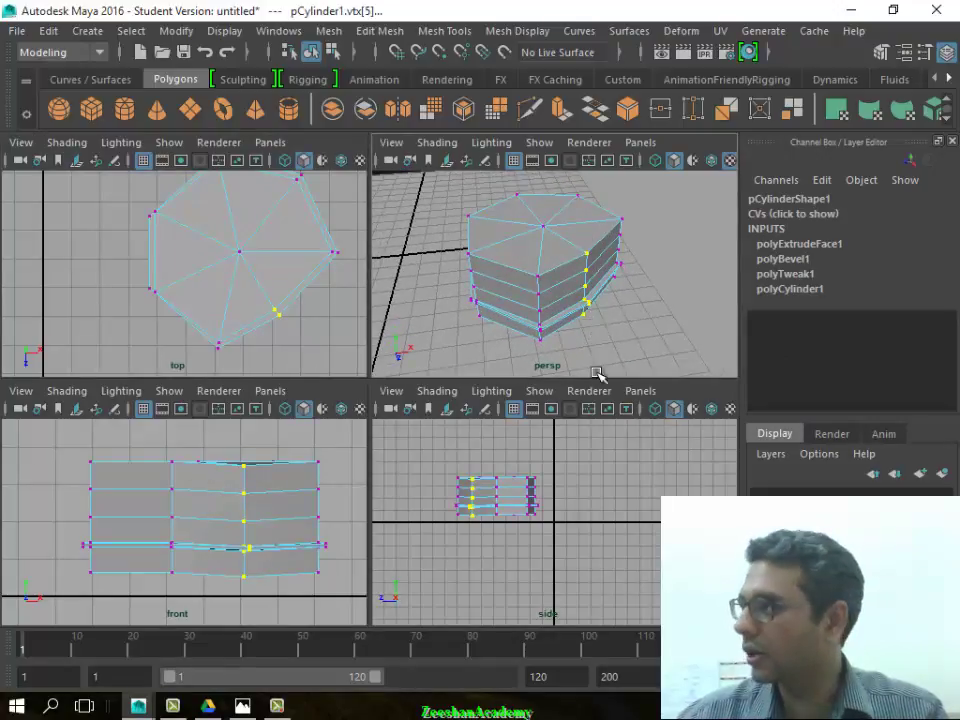
key(w)
drag(284, 325, 306, 326)
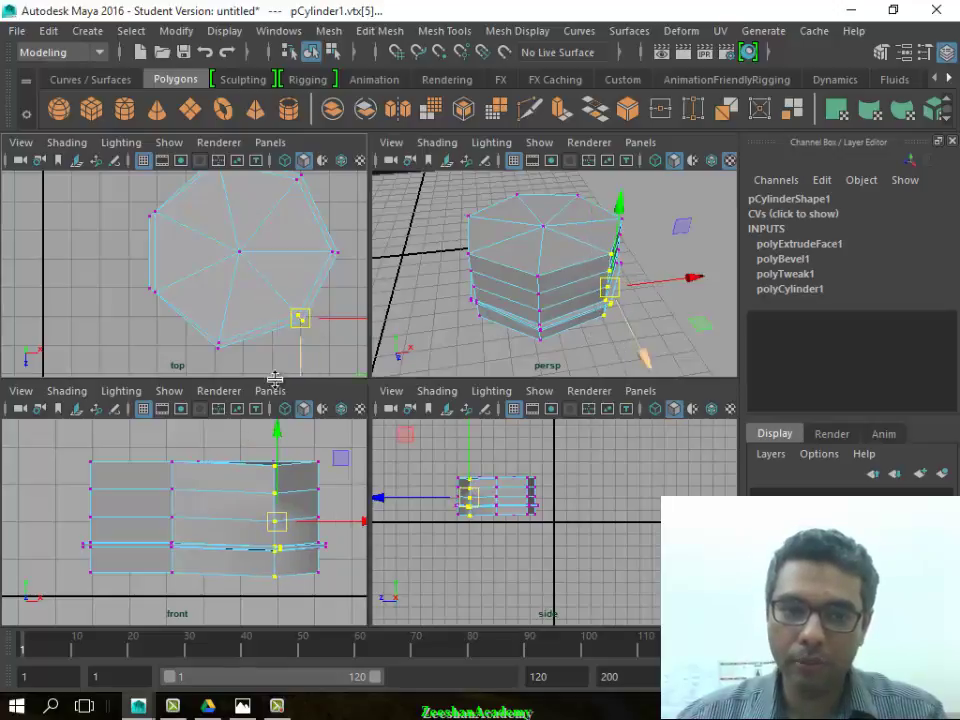
Raise the column's top vertex, return to object mode and maximize the perspective view
alt+middle_drag(309, 337, 289, 353)
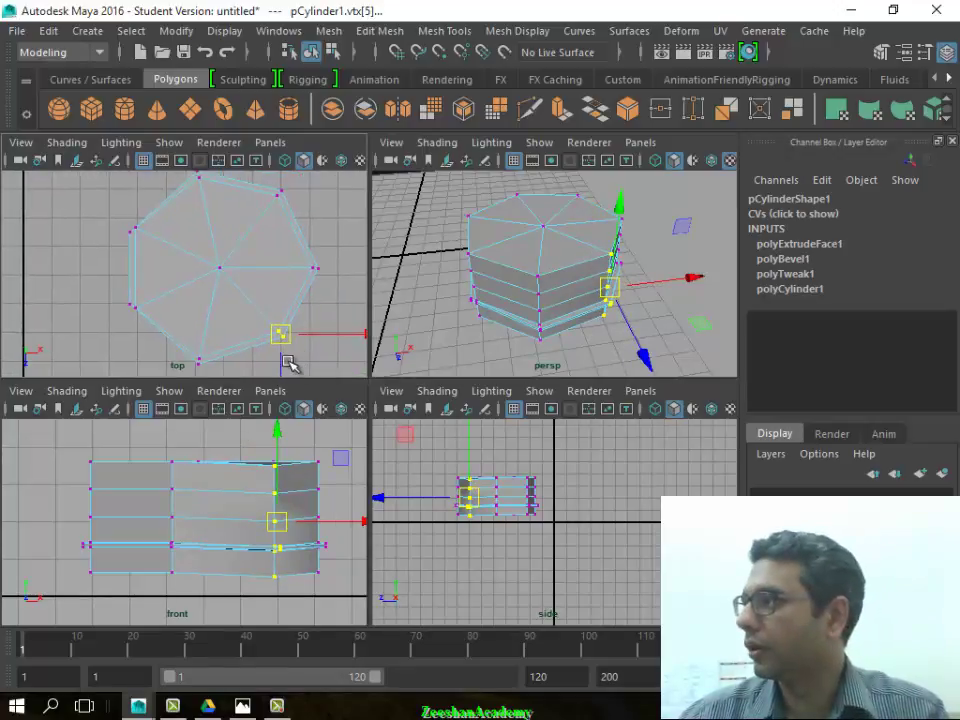
alt+middle_drag(222, 504, 206, 506)
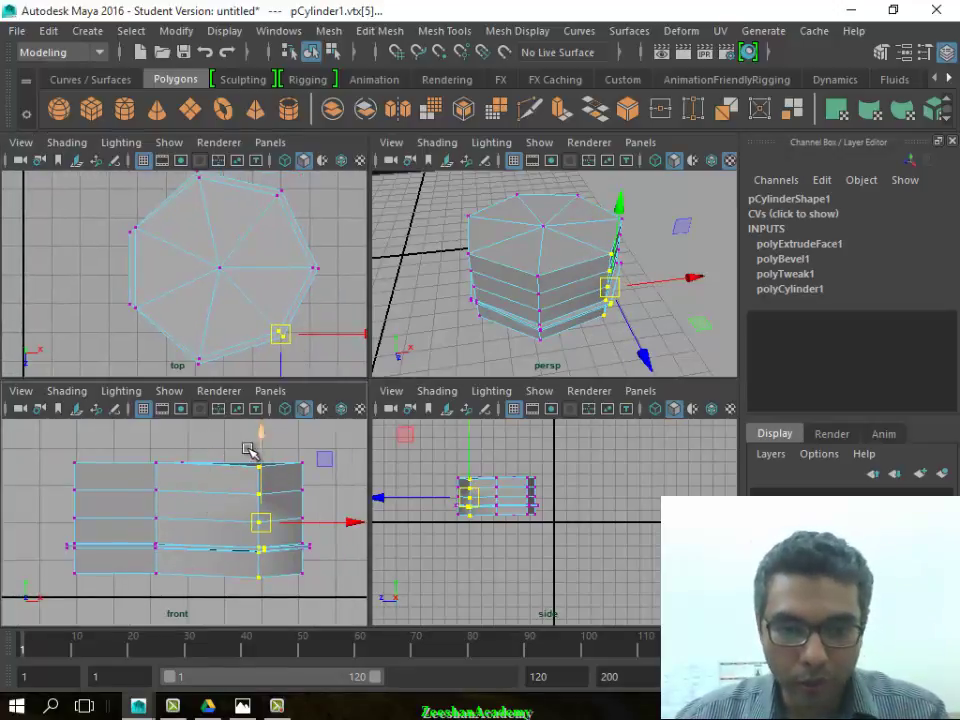
drag(256, 466, 263, 430)
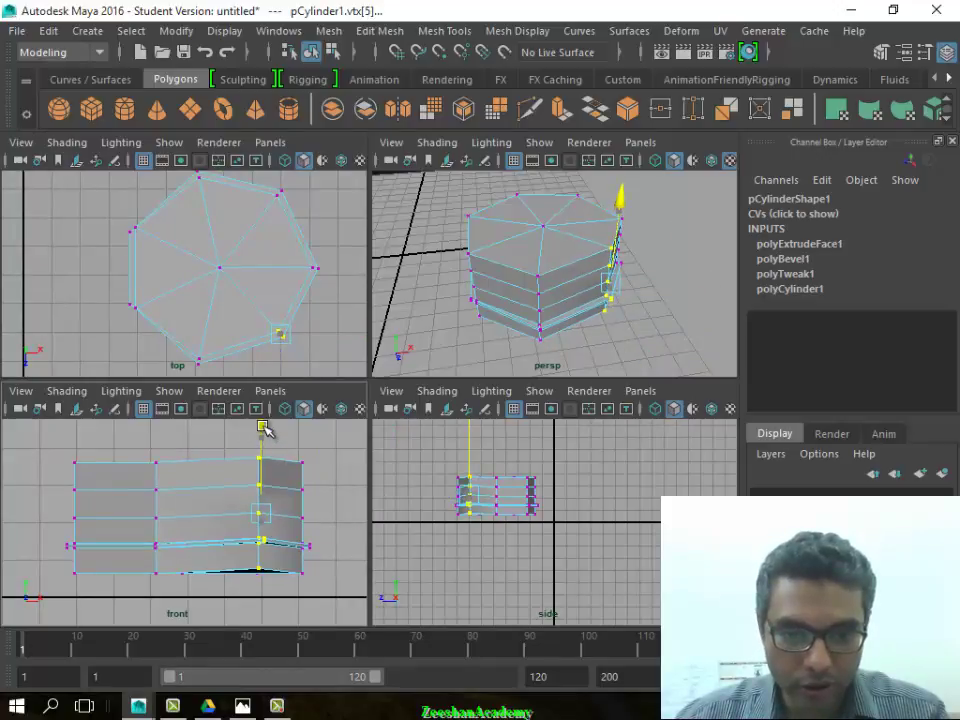
key(w)
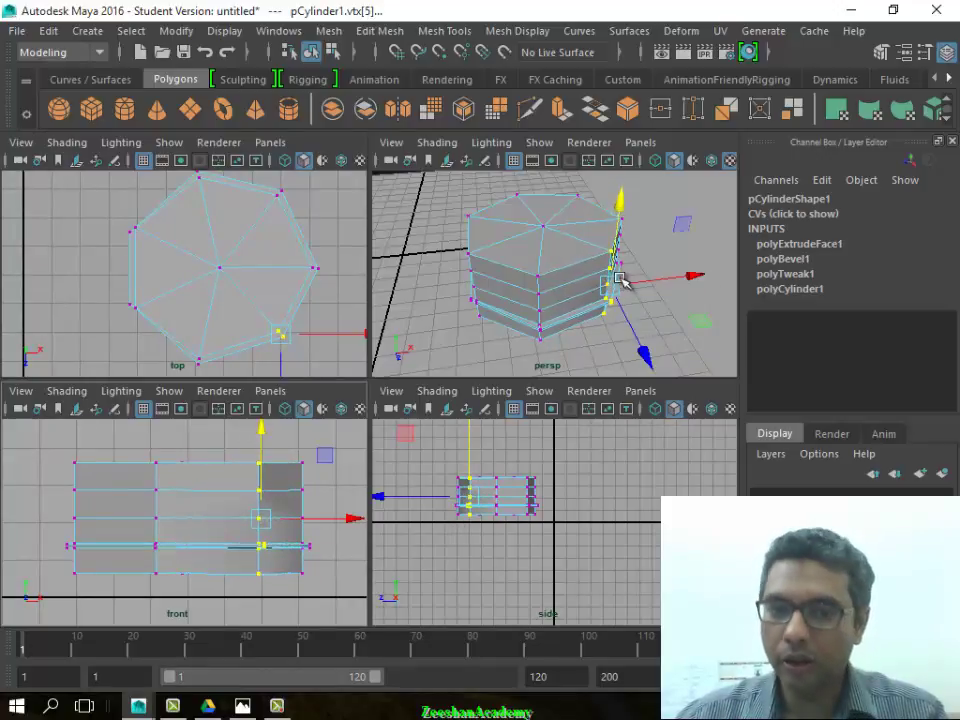
right_drag(536, 193, 626, 150)
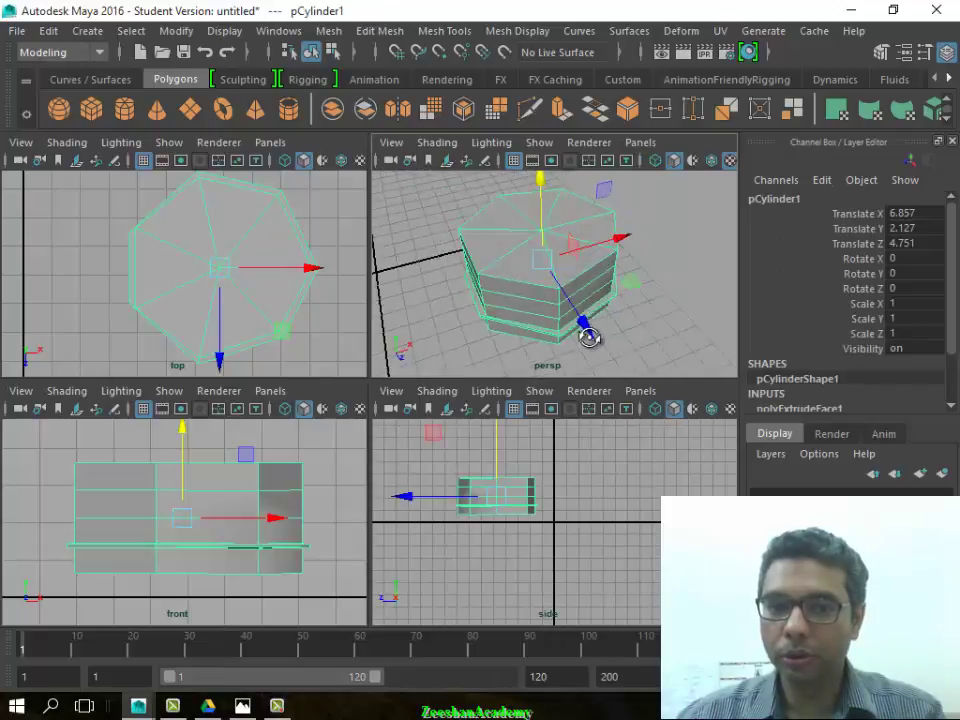
click(588, 337)
mouse_move(588, 337)
alt+mouse_down()
mouse_move(574, 293)
mouse_move(662, 330)
mouse_move(624, 281)
mouse_move(536, 360)
mouse_move(313, 334)
mouse_move(497, 413)
alt+mouse_up()
key(space)
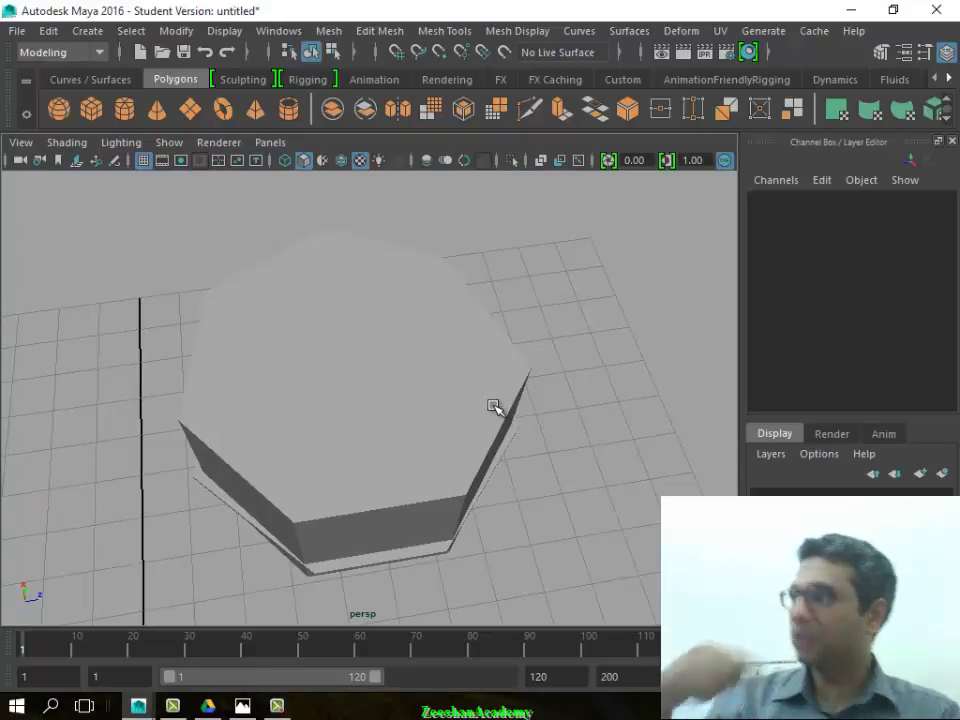
Delete the old ledged base
click(493, 407)
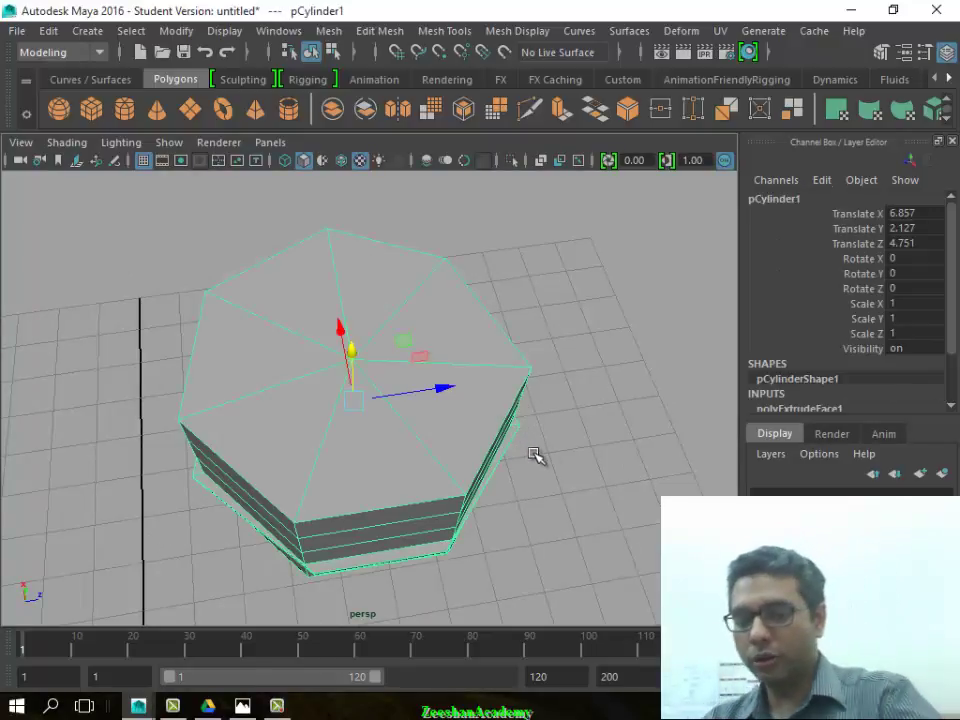
key(Delete)
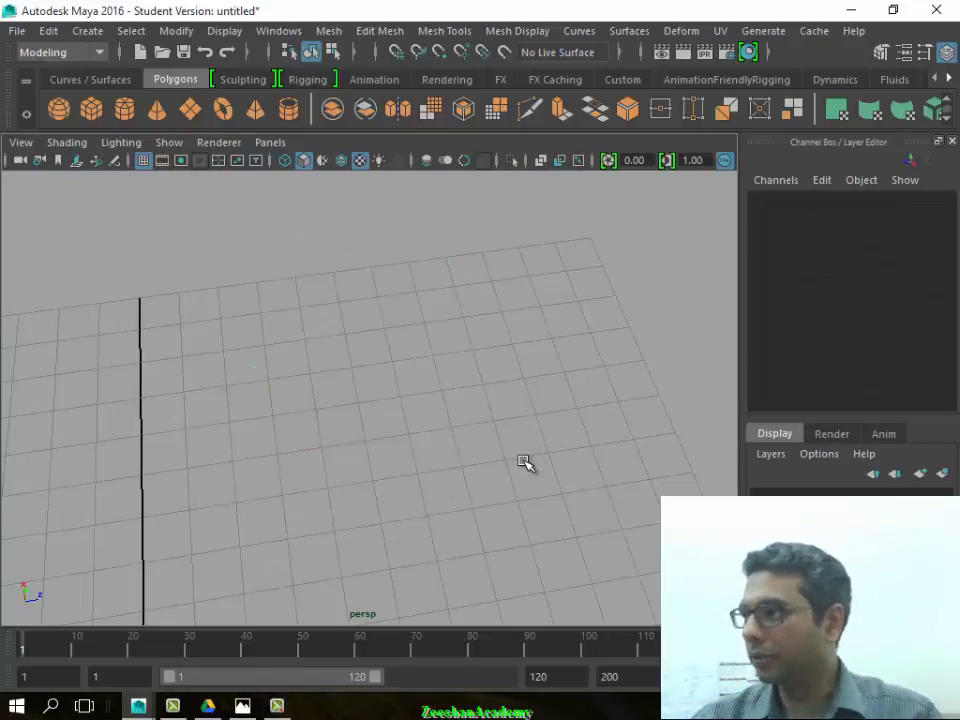
alt+drag(410, 445, 6, 122)
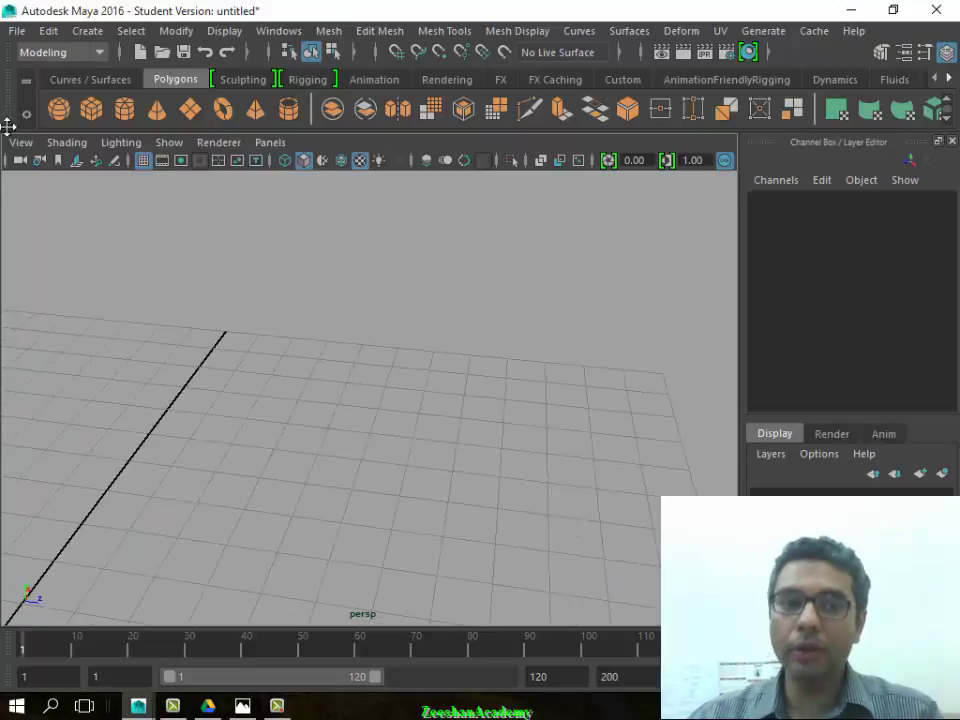
Draw a new polygon cylinder interactively and move it along Z beside the reference
click(124, 108)
mouse_move(302, 476)
mouse_down()
mouse_move(454, 519)
mouse_move(394, 244)
mouse_up()
scroll(508, 403, down, 3)
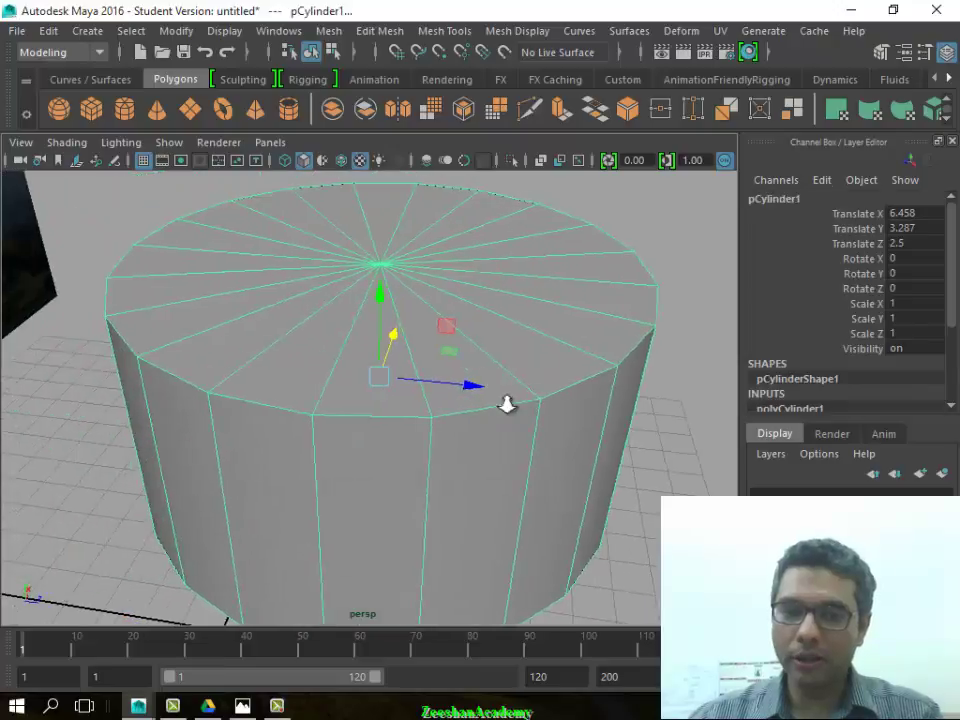
scroll(456, 330, down, 2)
mouse_move(460, 377)
mouse_down()
mouse_move(632, 407)
mouse_move(544, 486)
mouse_move(512, 487)
mouse_up()
mouse_move(548, 428)
alt+mouse_down()
mouse_move(429, 450)
mouse_move(374, 448)
alt+mouse_up()
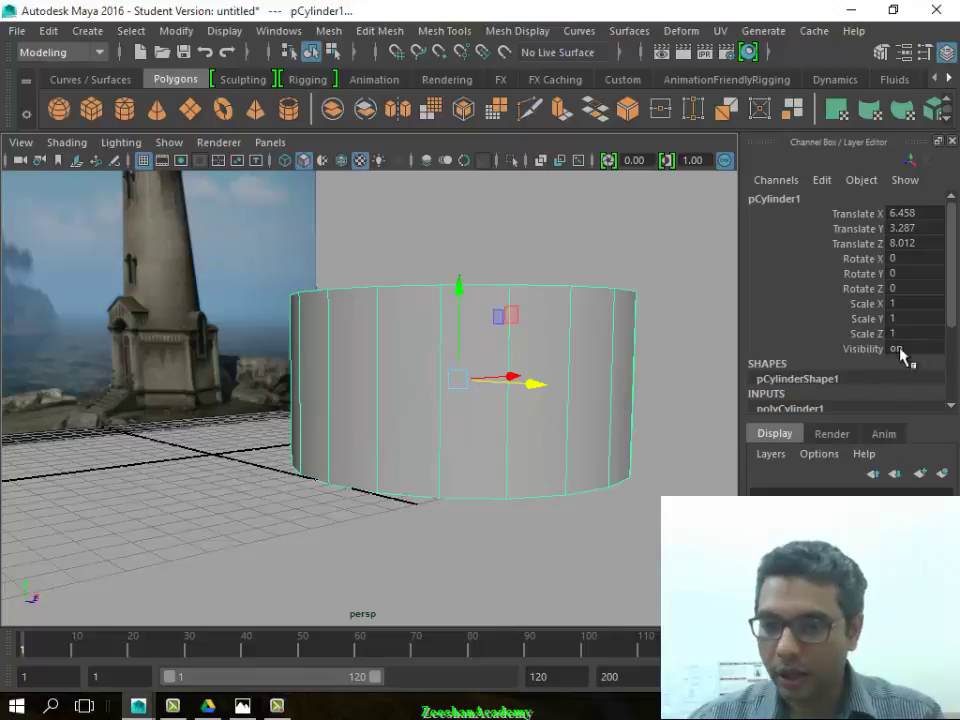
Set the new cylinder's Height to 5 in the Channel Box
scroll(880, 360, down, 2)
click(862, 355)
double_click(910, 353)
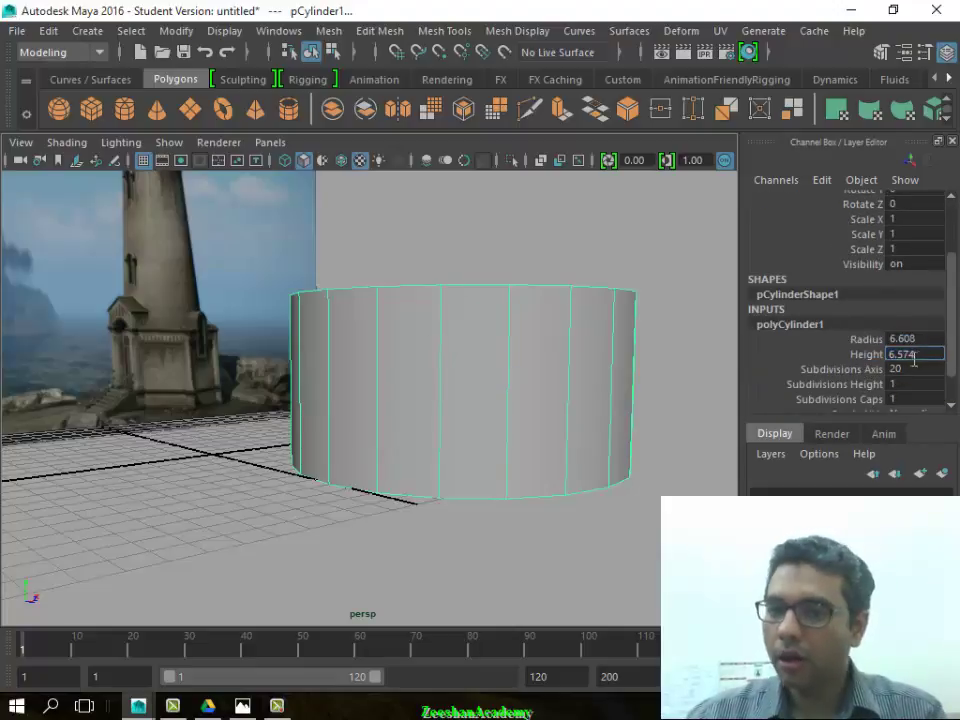
text(5)
key(Return)
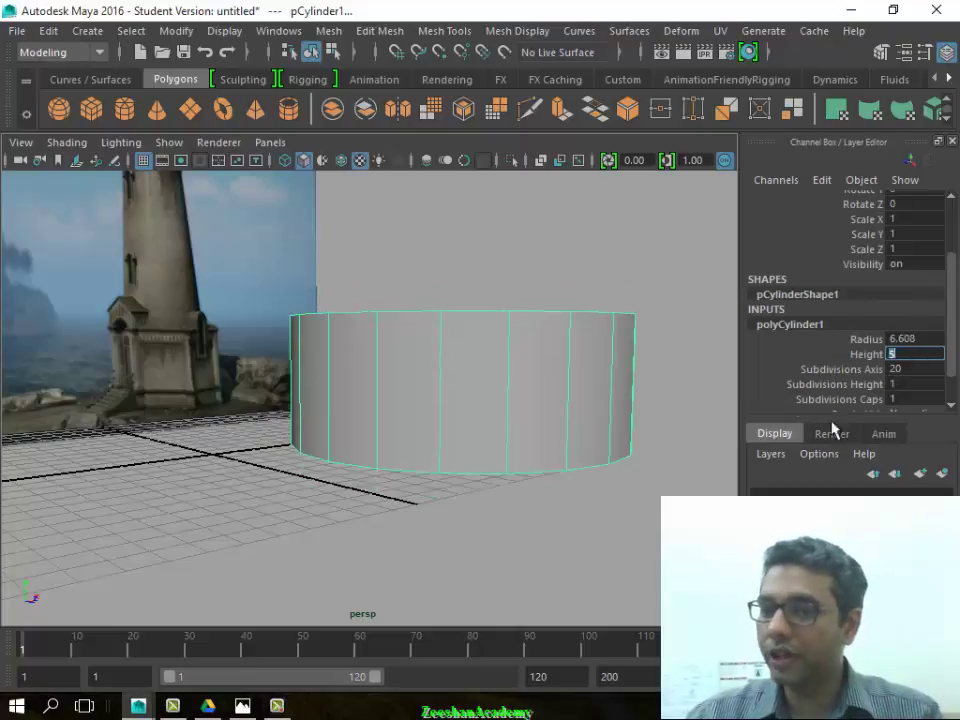
click(588, 371)
click(574, 274)
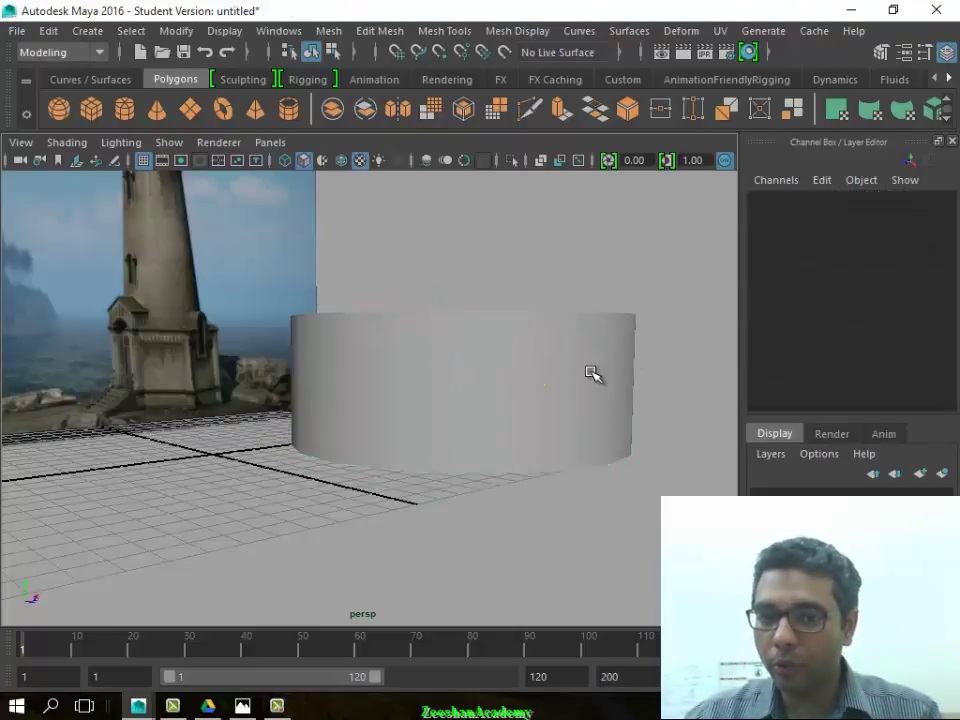
click(591, 375)
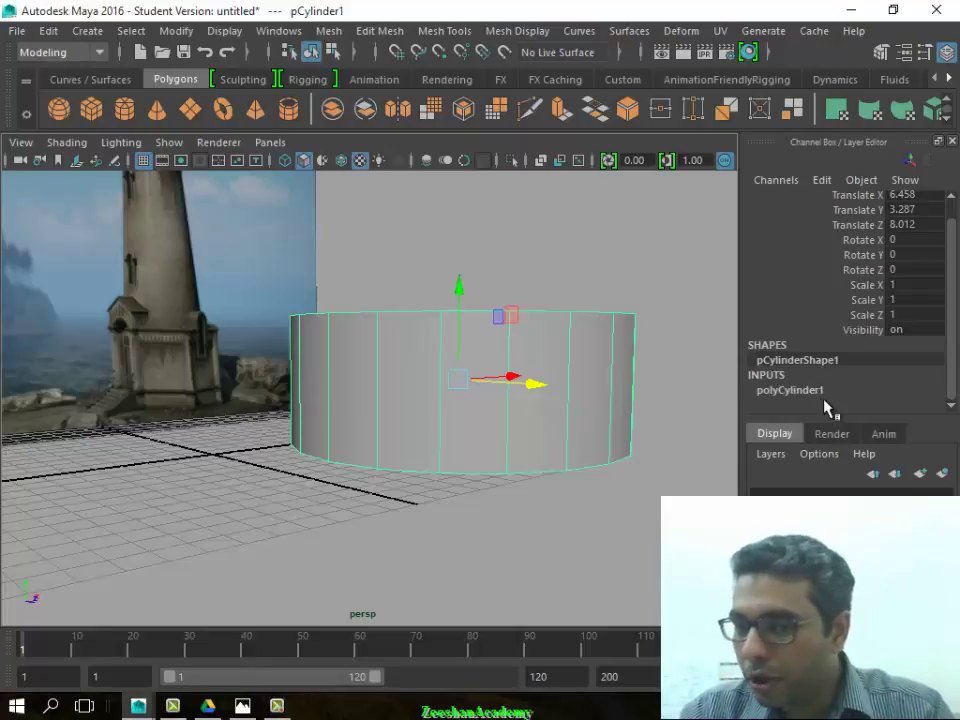
Set the cylinder's Radius to 5 under polyCylinder1
click(797, 391)
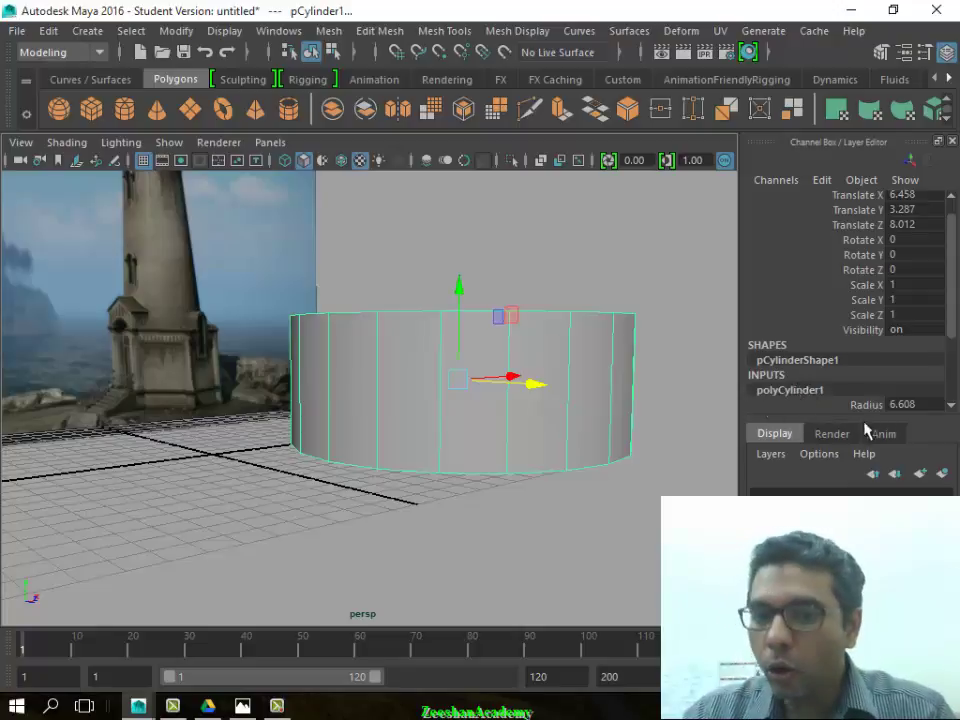
scroll(851, 405, down, 3)
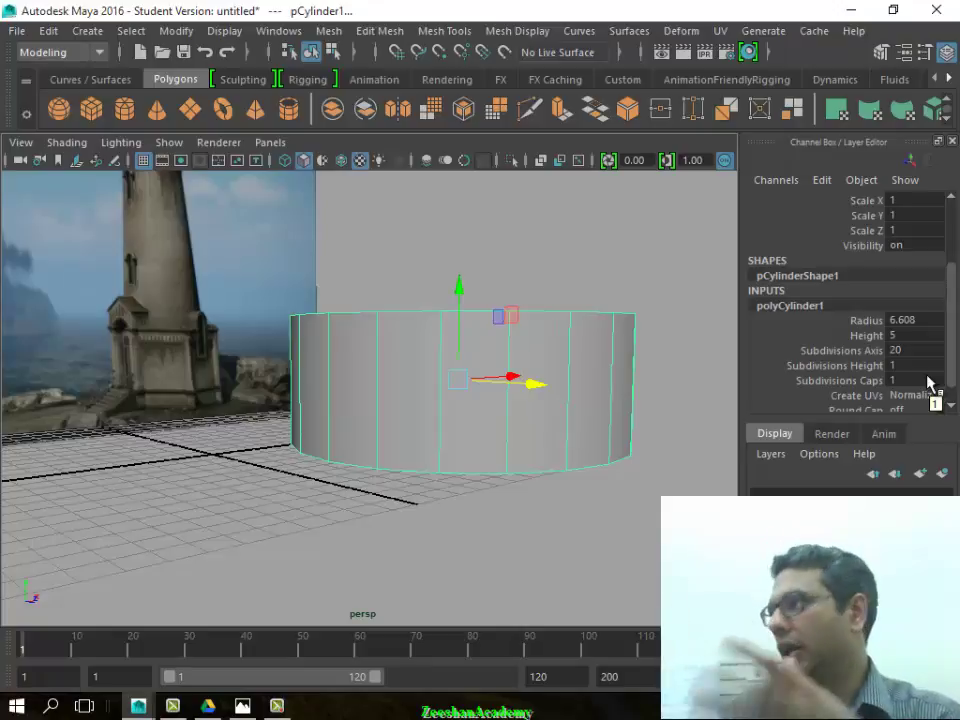
click(935, 320)
text(5)
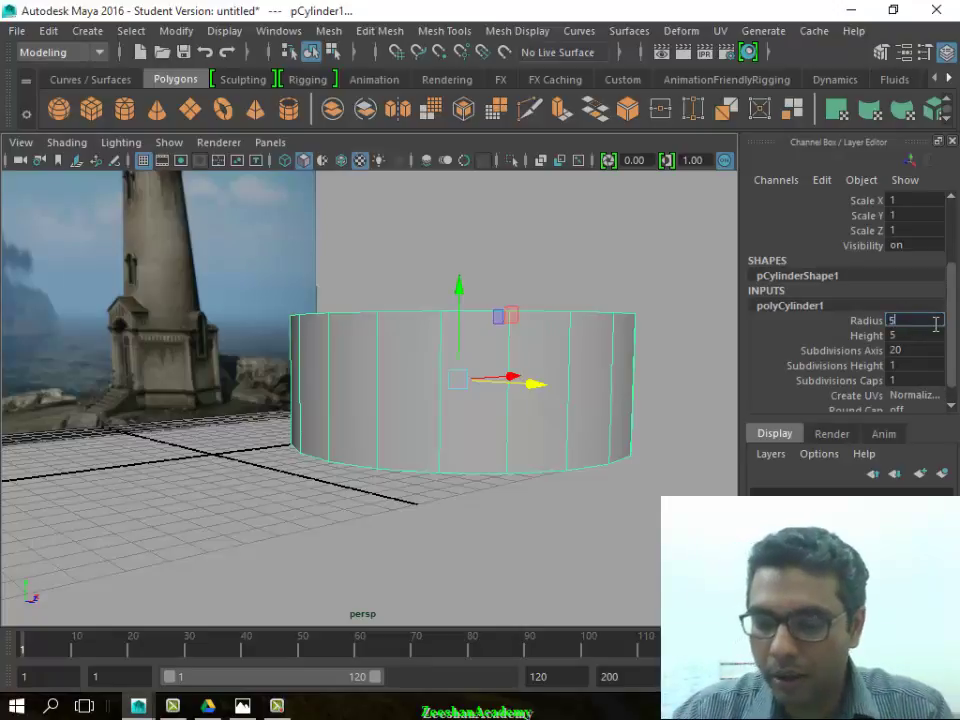
key(Return)
key(Tab)
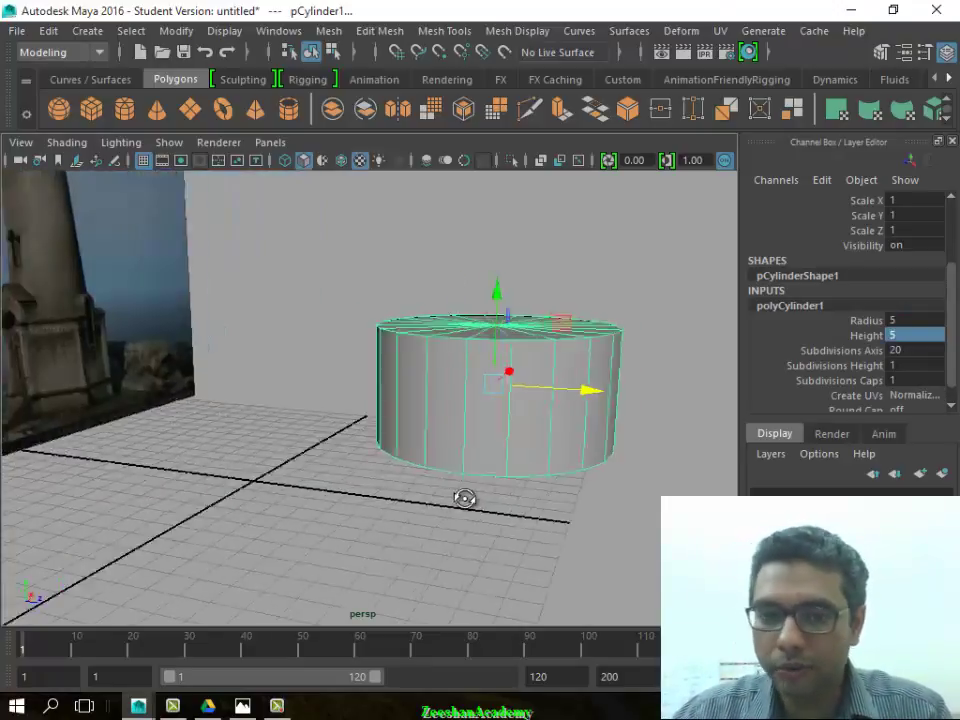
alt+drag(465, 497, 463, 400)
click(463, 400)
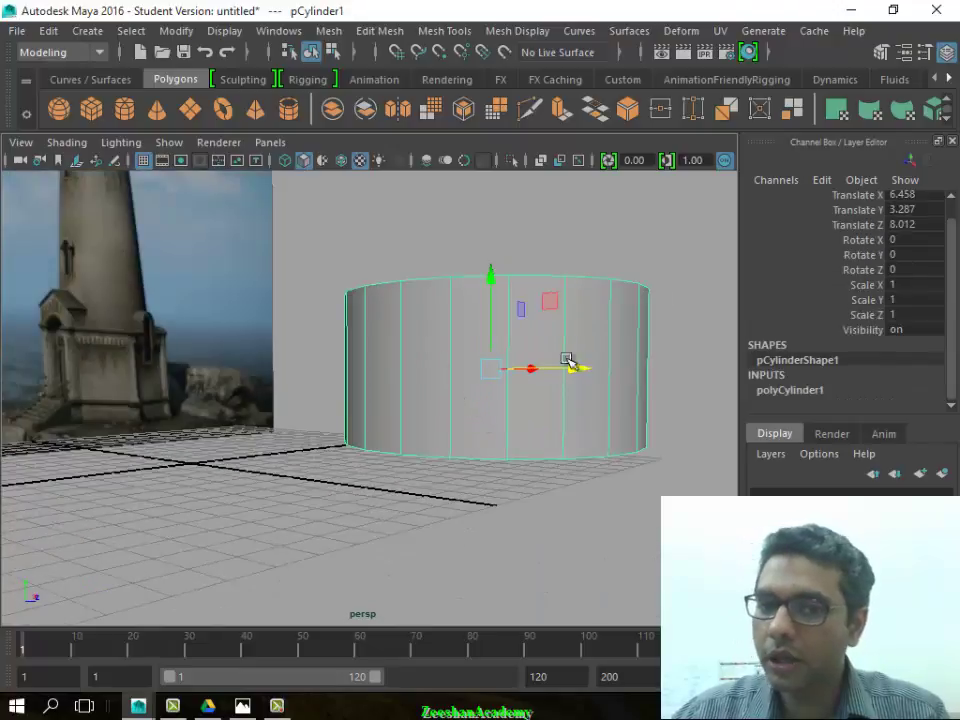
Set Subdivisions Axis to 7 and Subdivisions Height to 4
click(788, 389)
scroll(912, 388, down, 3)
click(900, 331)
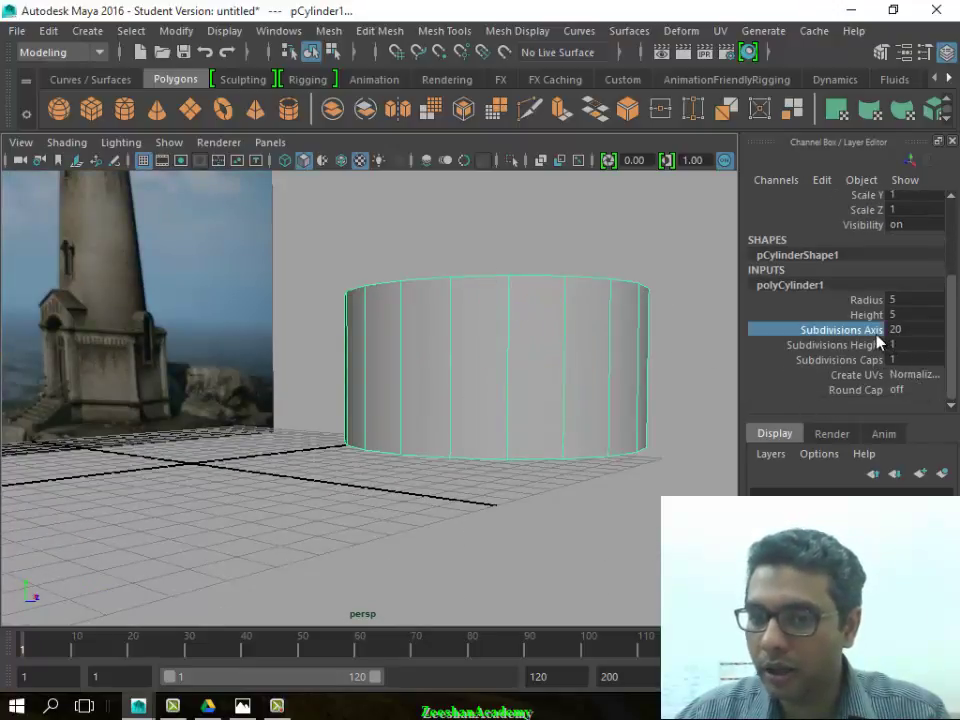
text(7)
key(Return)
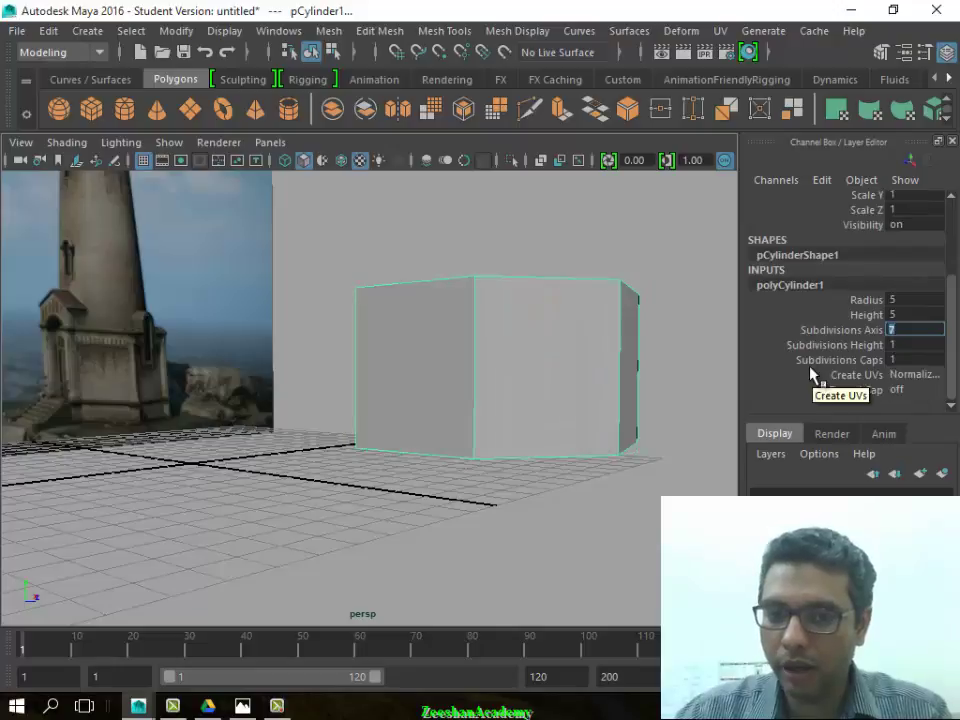
mouse_move(349, 429)
alt+mouse_down()
mouse_move(303, 489)
mouse_move(214, 497)
mouse_move(294, 465)
mouse_move(379, 507)
alt+mouse_up()
click(904, 388)
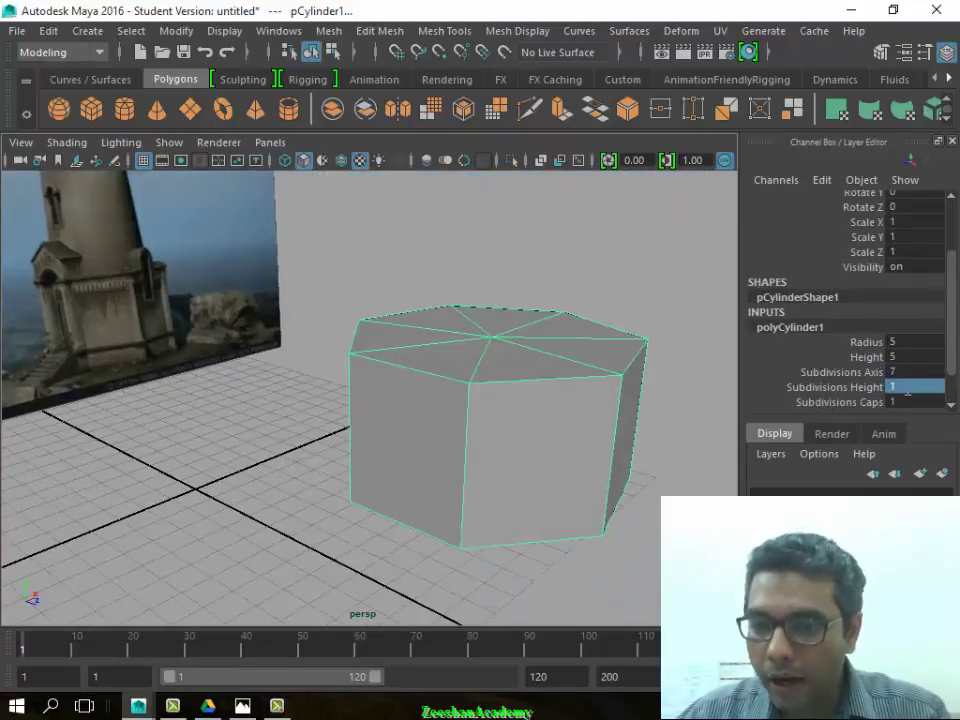
text(4)
key(Return)
alt+drag(46, 415, 306, 430)
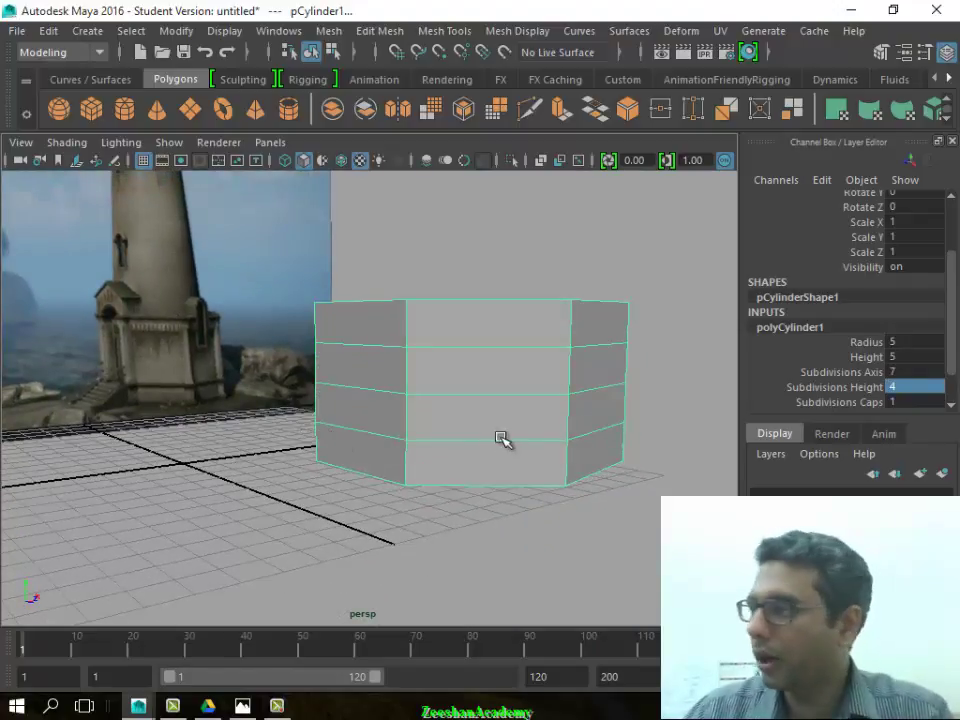
mouse_move(425, 447)
alt+mouse_down()
mouse_move(531, 448)
mouse_move(450, 424)
alt+mouse_up()
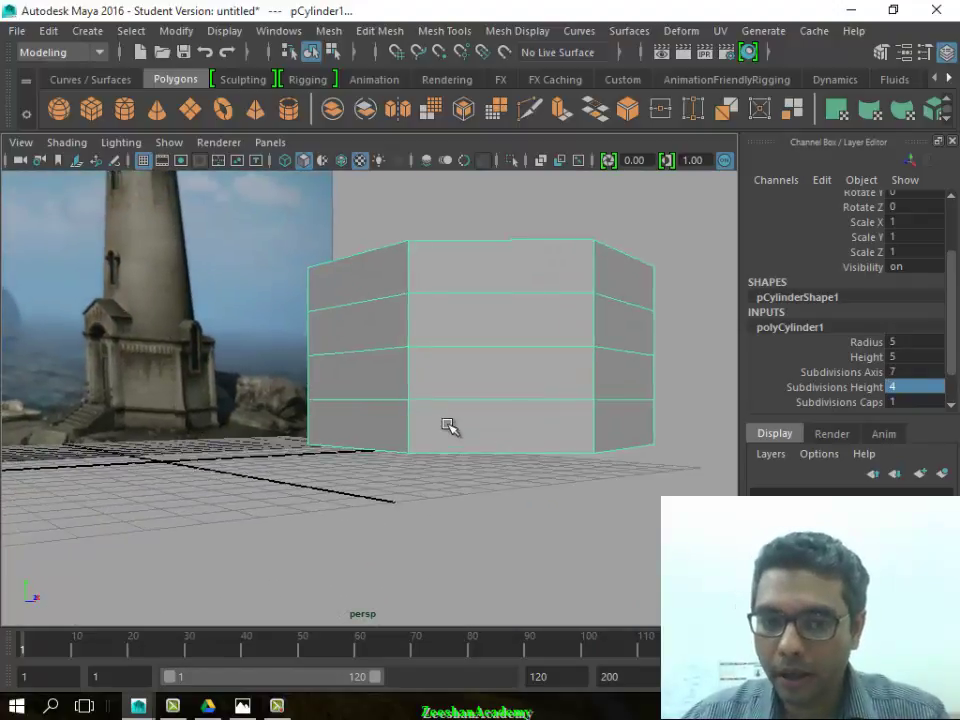
mouse_move(455, 424)
right_down()
mouse_move(452, 230)
mouse_move(467, 128)
right_up()
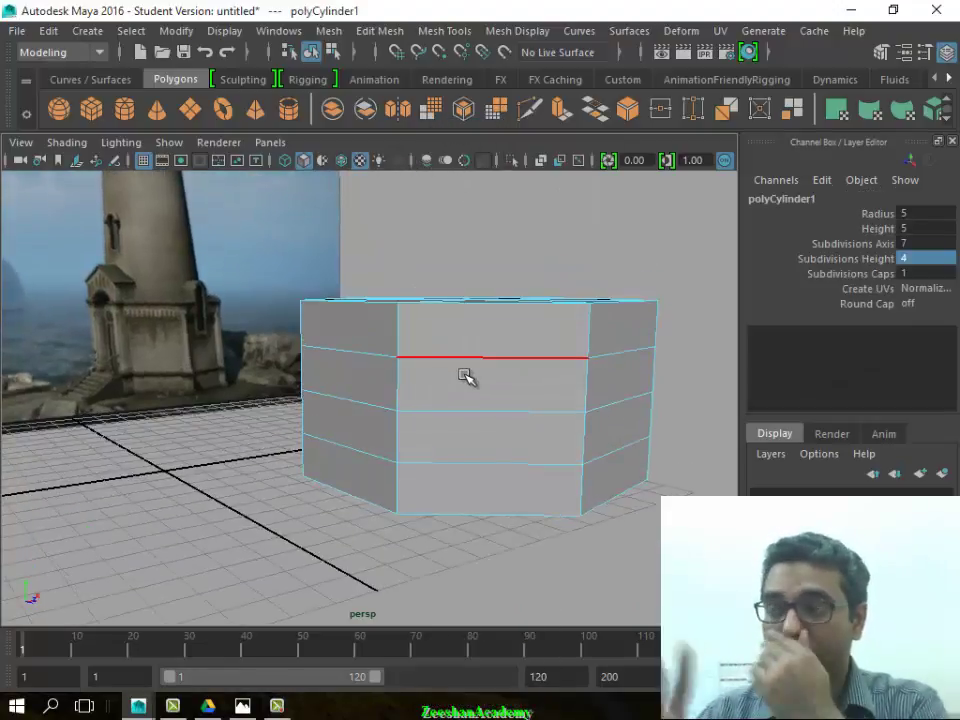
mouse_move(455, 377)
right_down()
mouse_move(547, 237)
mouse_move(568, 152)
right_up()
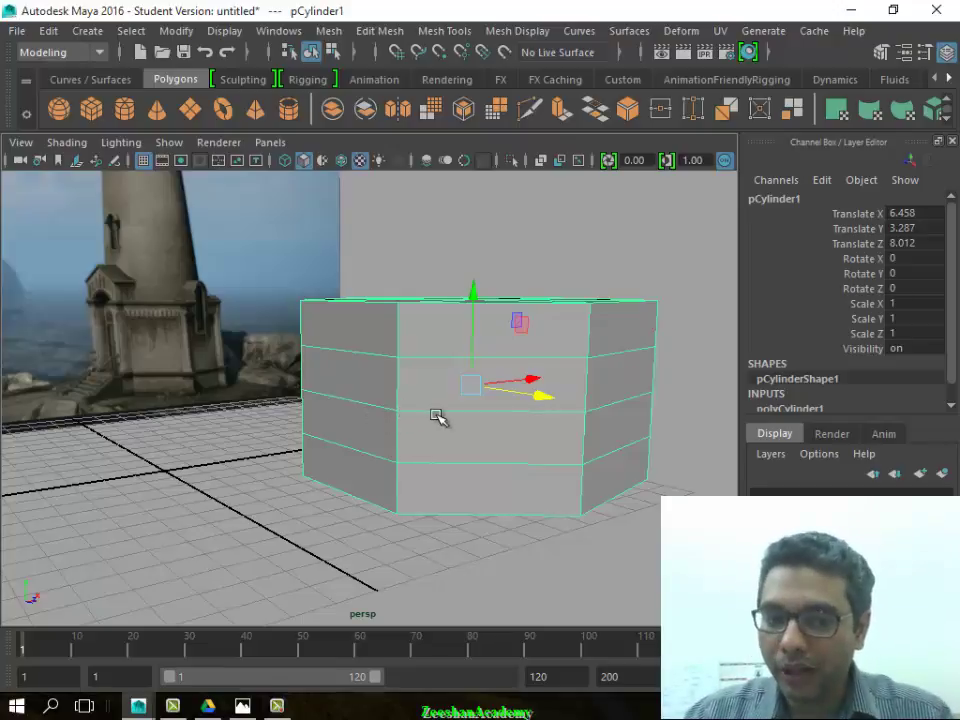
right_drag(436, 416, 345, 181)
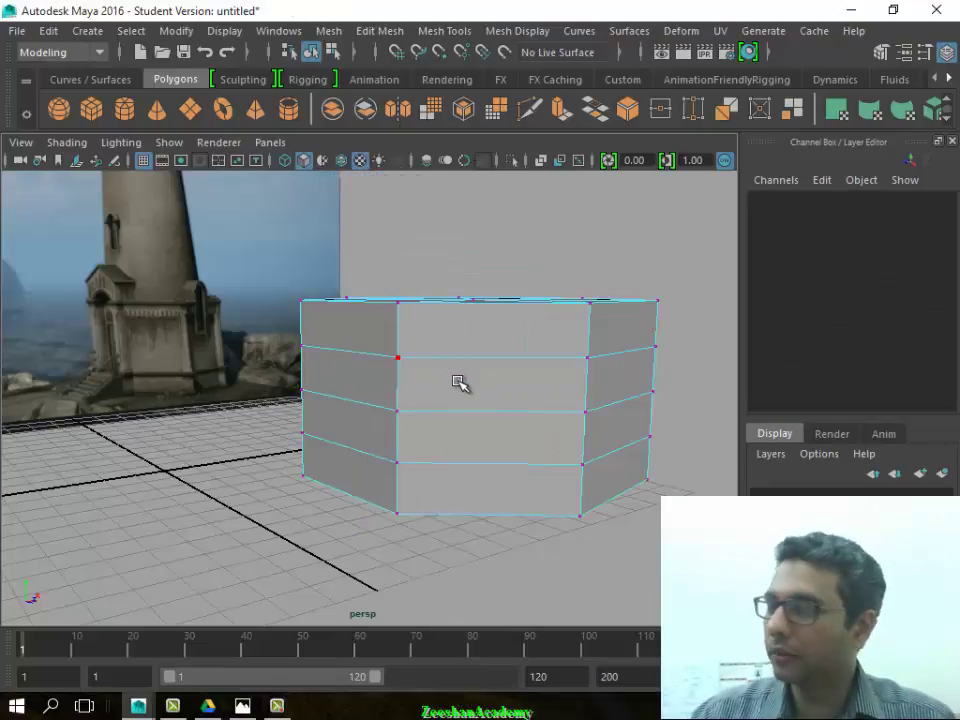
right_drag(480, 393, 471, 234)
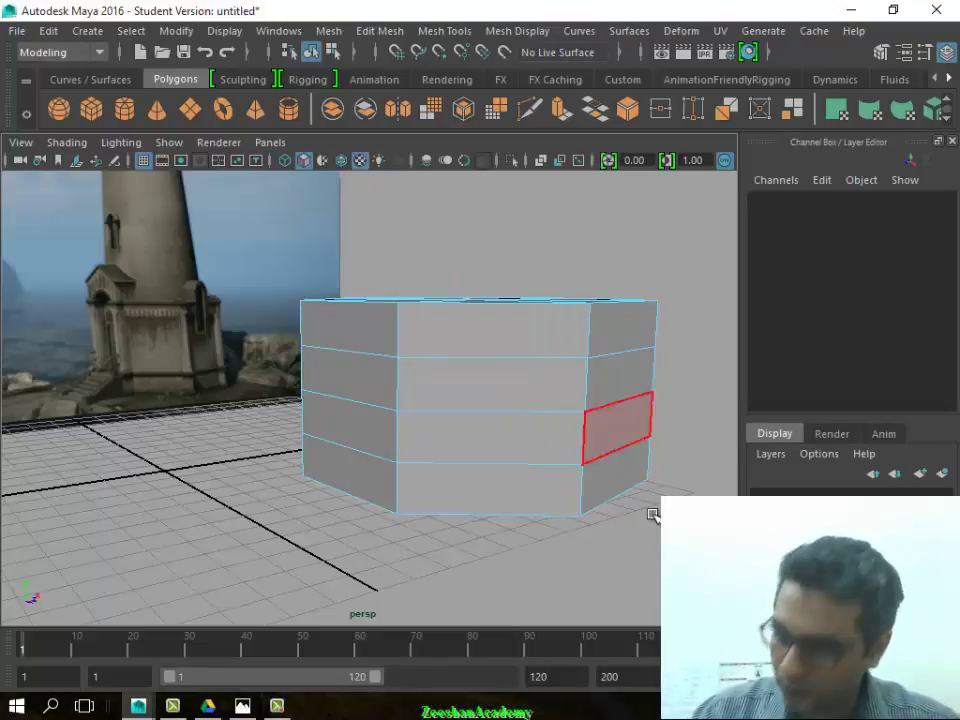
mouse_move(450, 490)
right_down()
mouse_move(538, 150)
mouse_move(556, 138)
right_up()
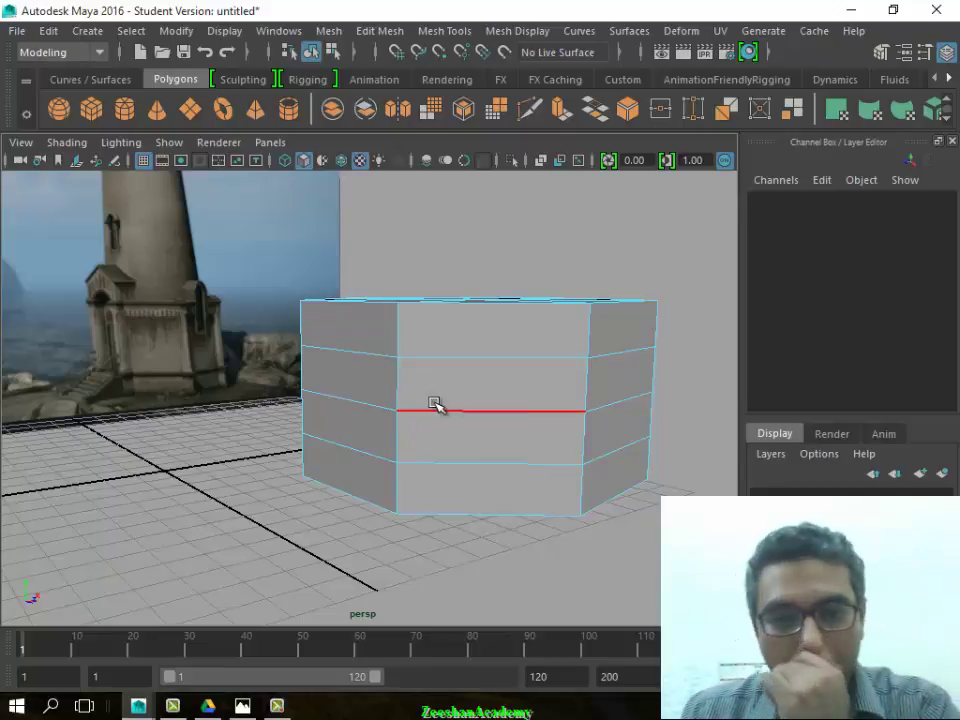
right_drag(476, 379, 437, 231)
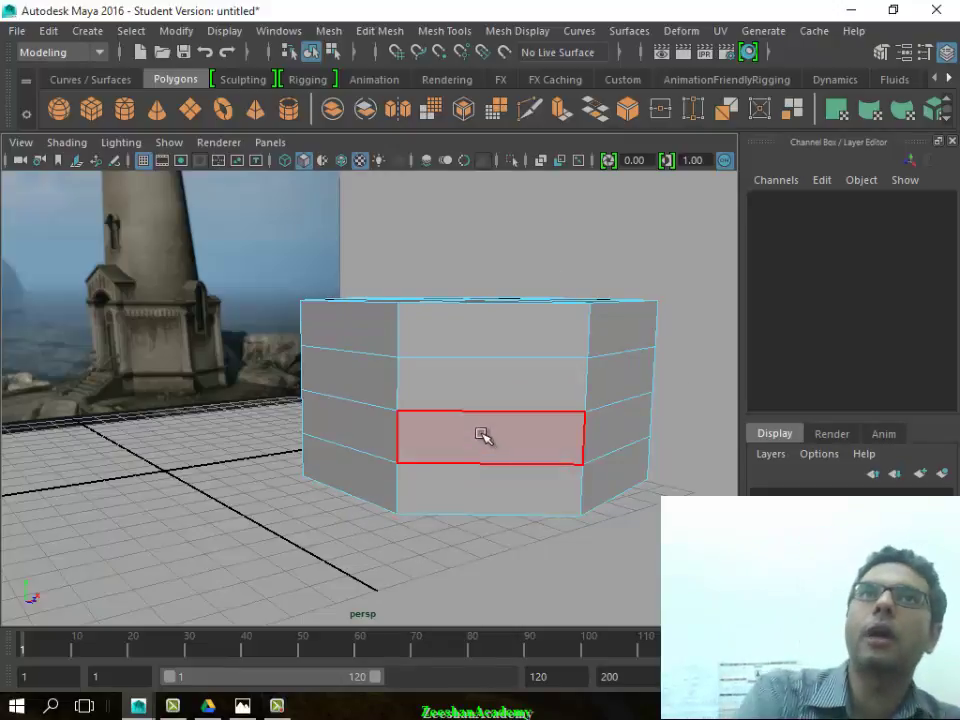
right_drag(516, 390, 580, 160)
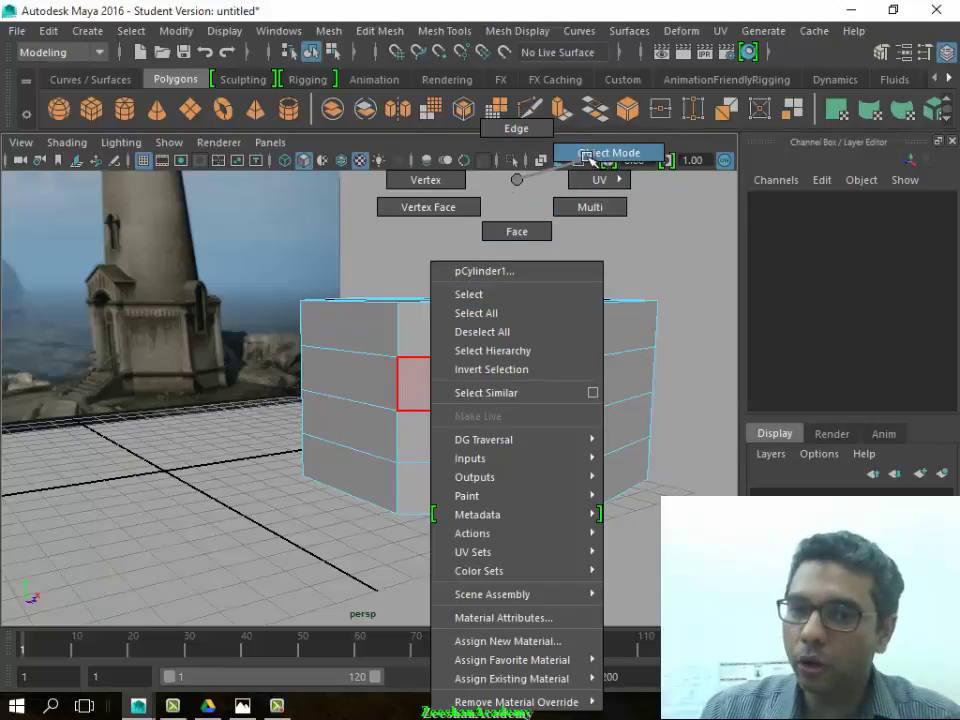
click(600, 155)
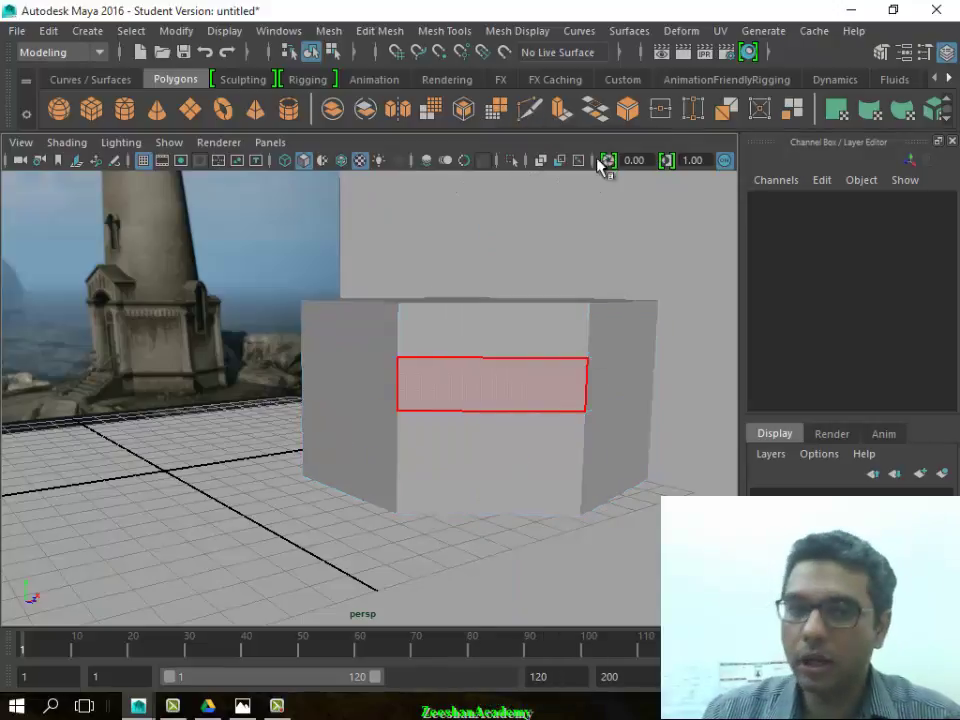
click(565, 326)
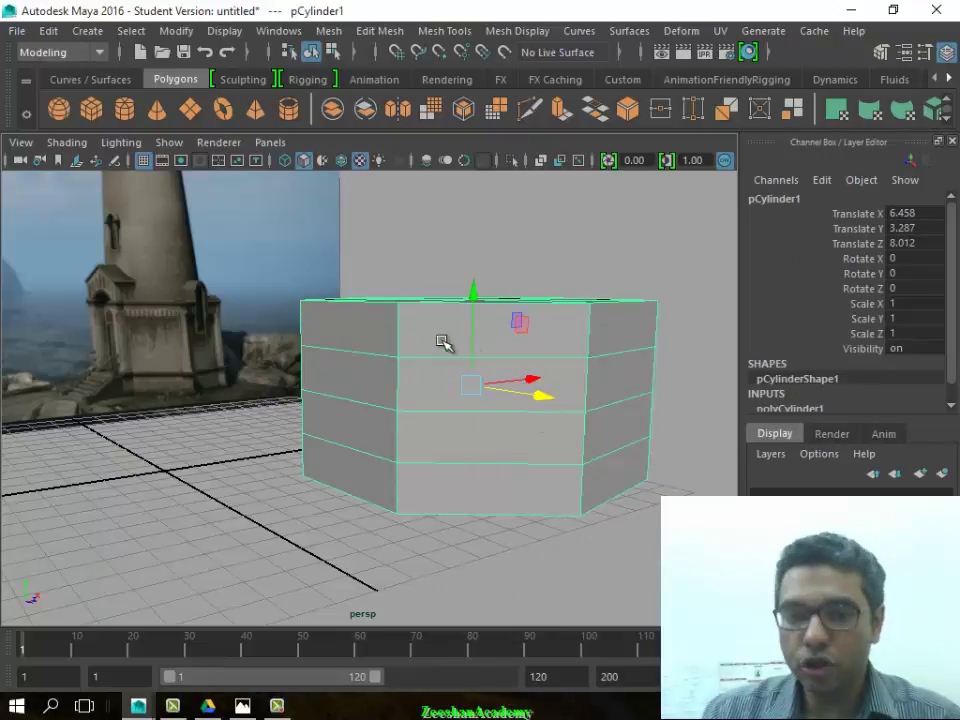
right_click(449, 428)
click(407, 332)
alt+drag(354, 429, 163, 389)
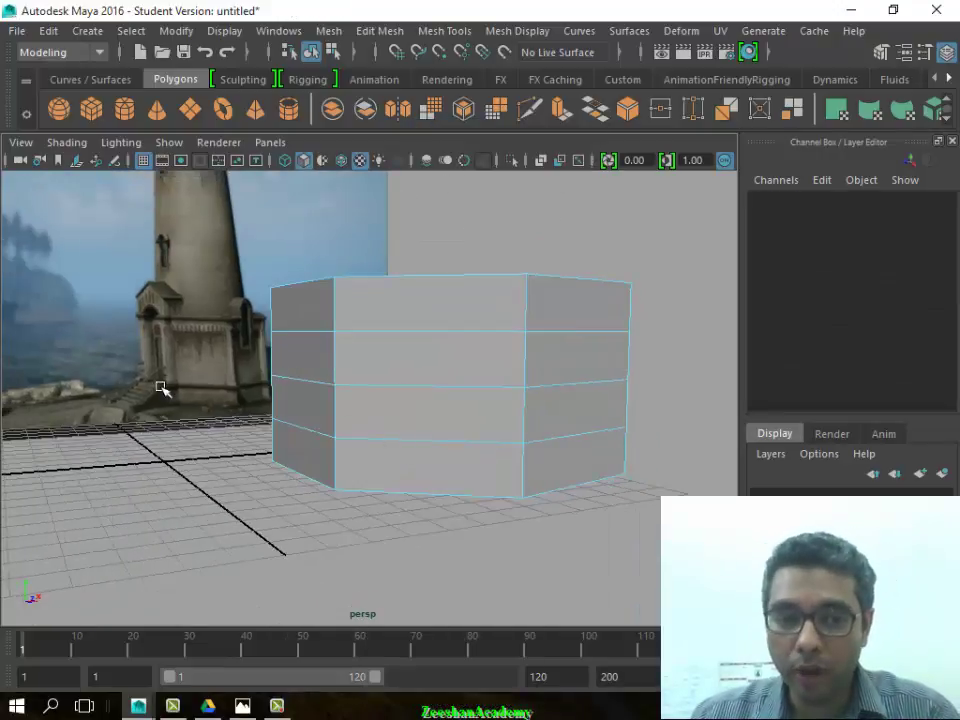
Select the lower edge loop of the base and bevel it
double_click(404, 441)
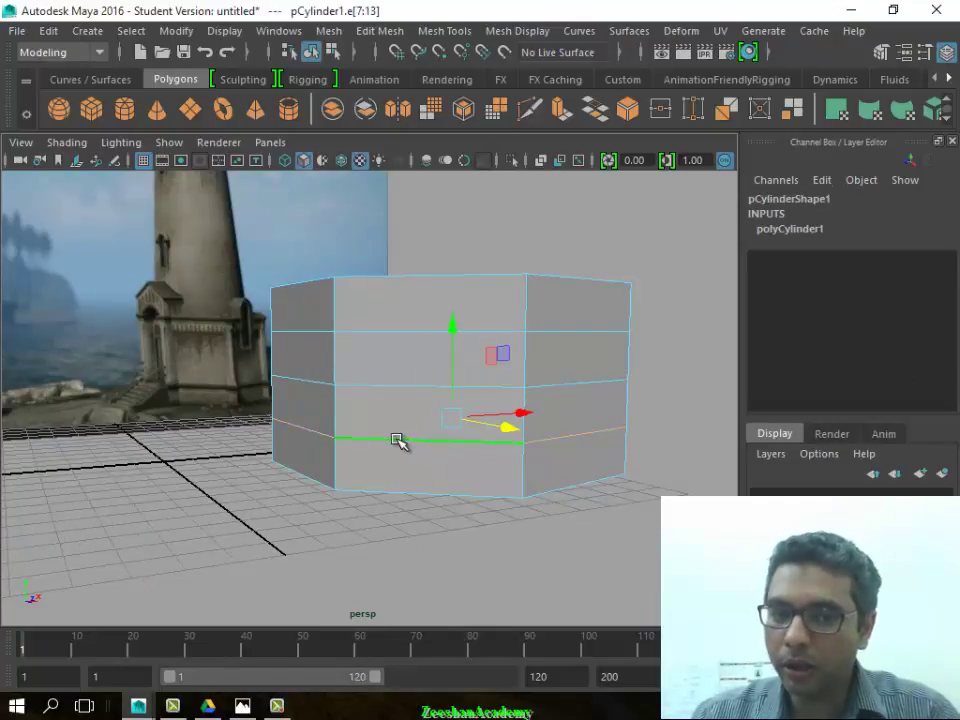
mouse_move(396, 441)
alt+mouse_down()
mouse_move(452, 497)
mouse_move(601, 496)
mouse_move(257, 463)
mouse_move(133, 476)
mouse_move(313, 538)
mouse_move(349, 488)
alt+mouse_up()
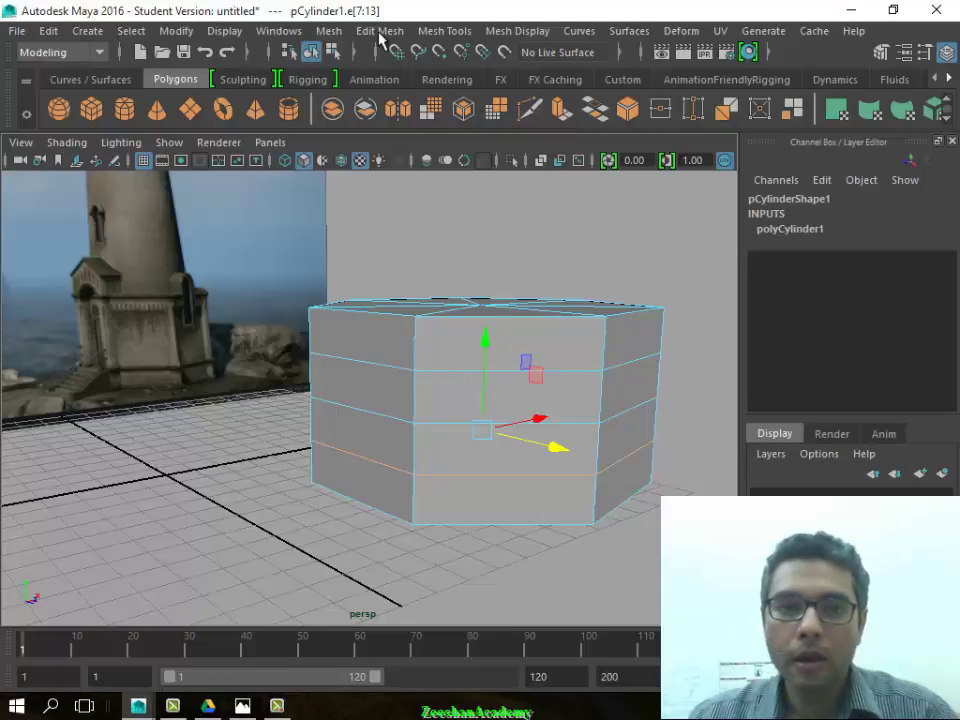
click(379, 33)
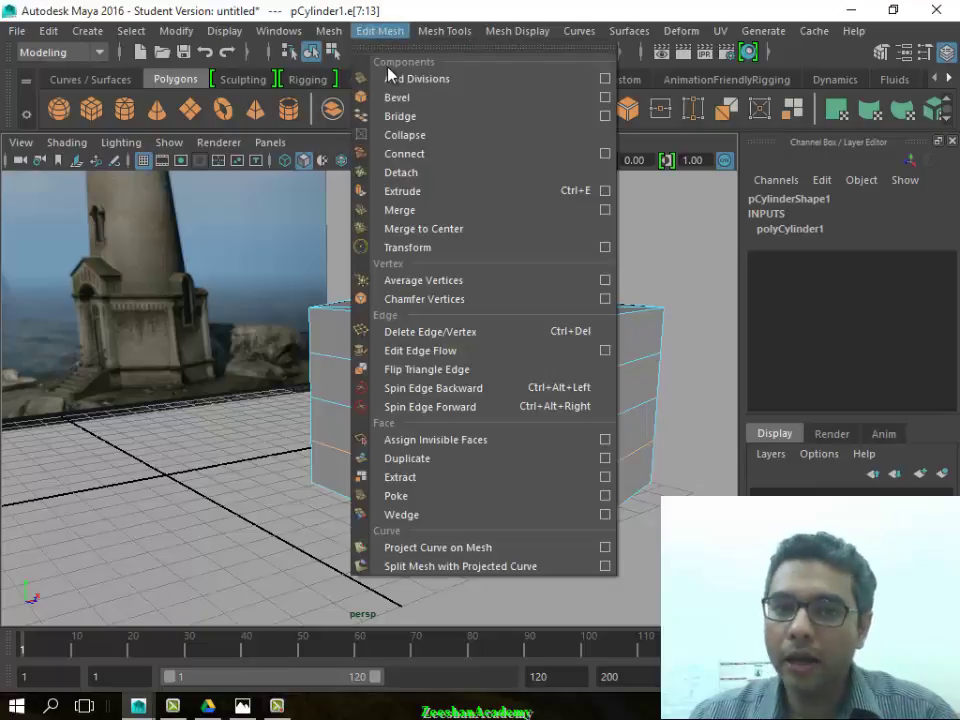
click(500, 99)
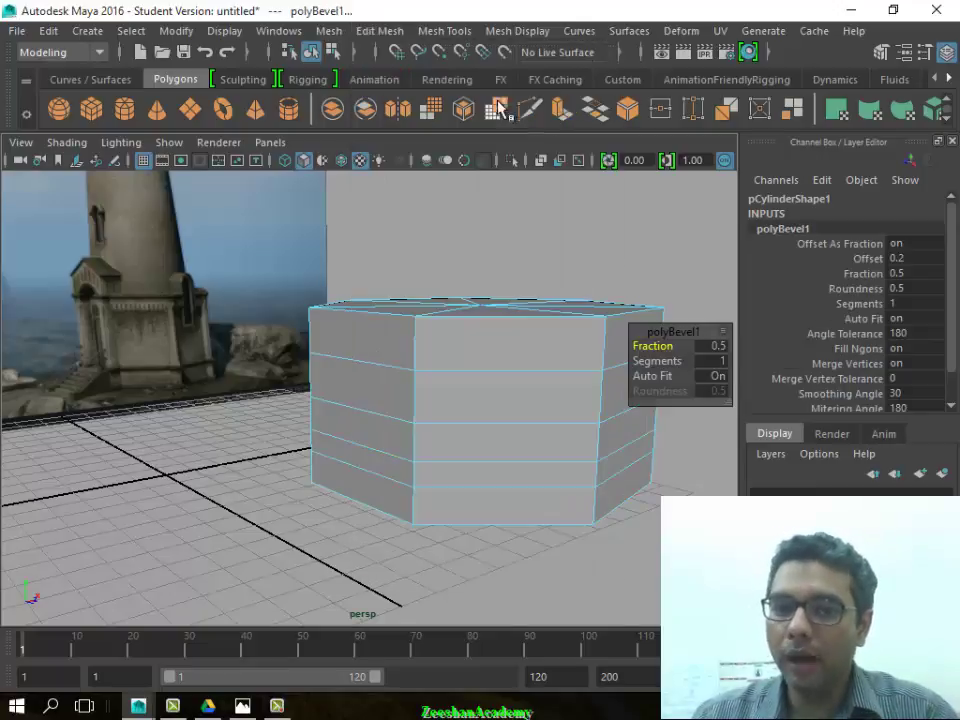
scroll(407, 525, up, 3)
scroll(450, 531, up, 2)
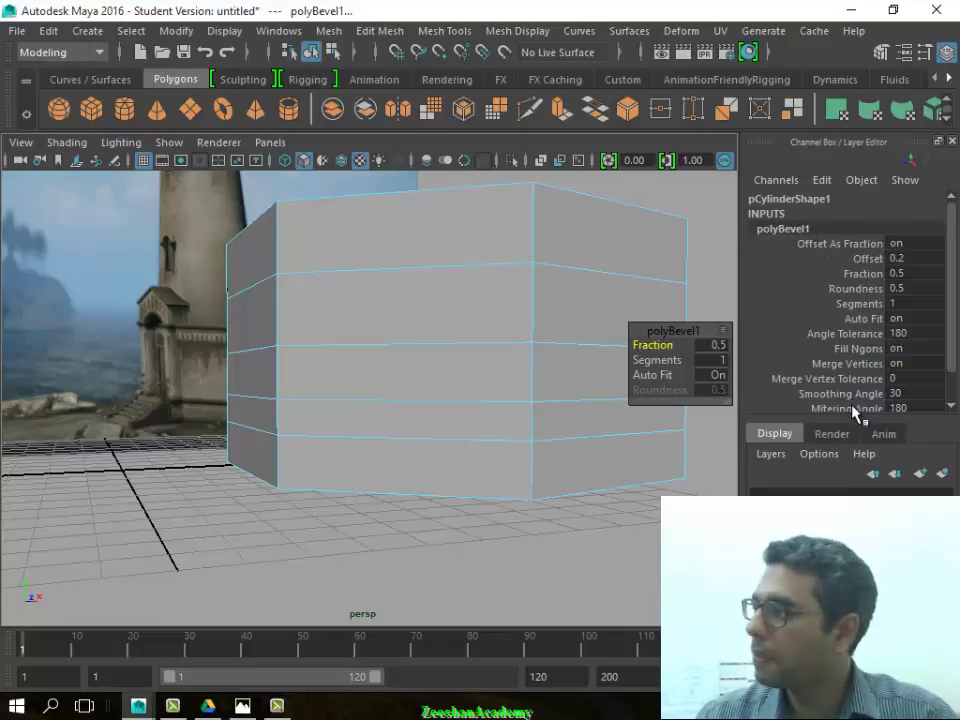
Adjust the bevel Offset and set Fraction to 0.2 in the Channel Box
click(872, 258)
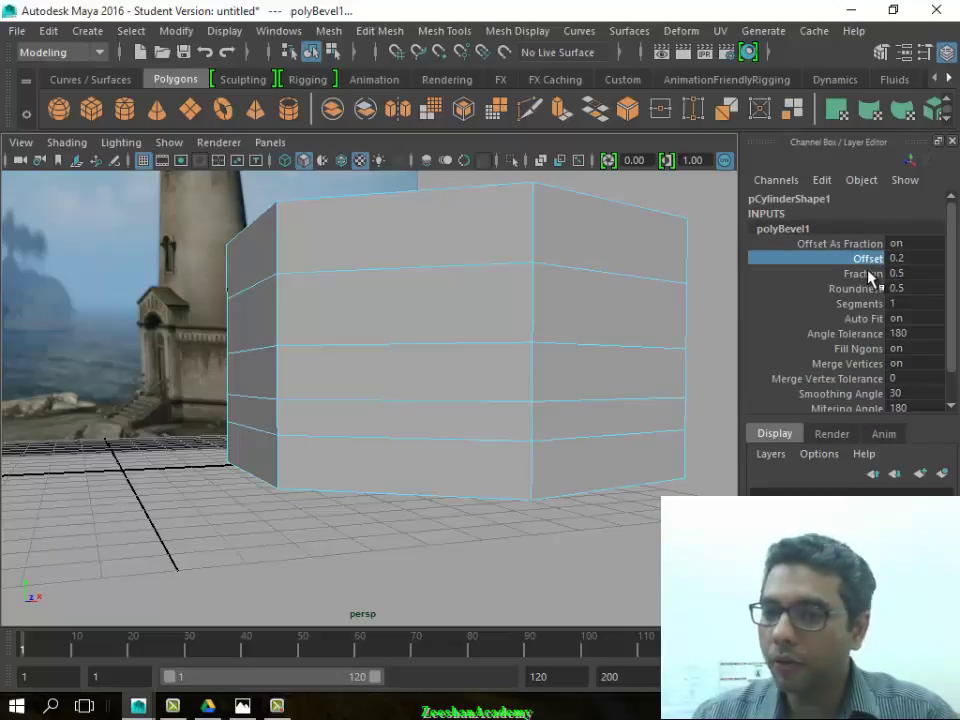
click(870, 275)
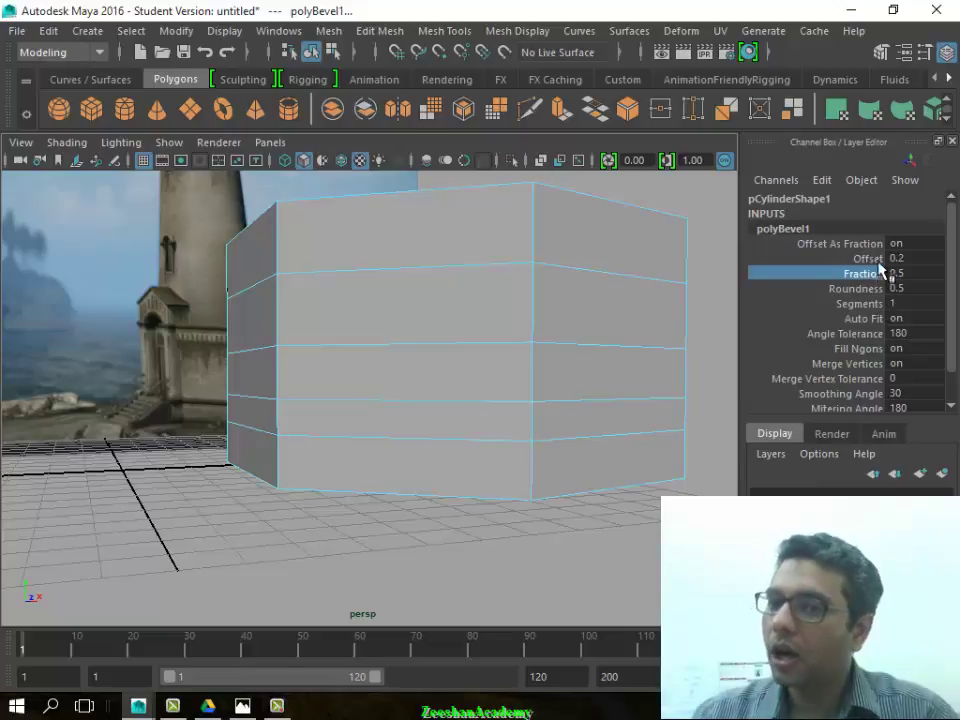
click(868, 258)
mouse_move(574, 437)
middle_down()
mouse_move(539, 450)
mouse_move(592, 440)
middle_up()
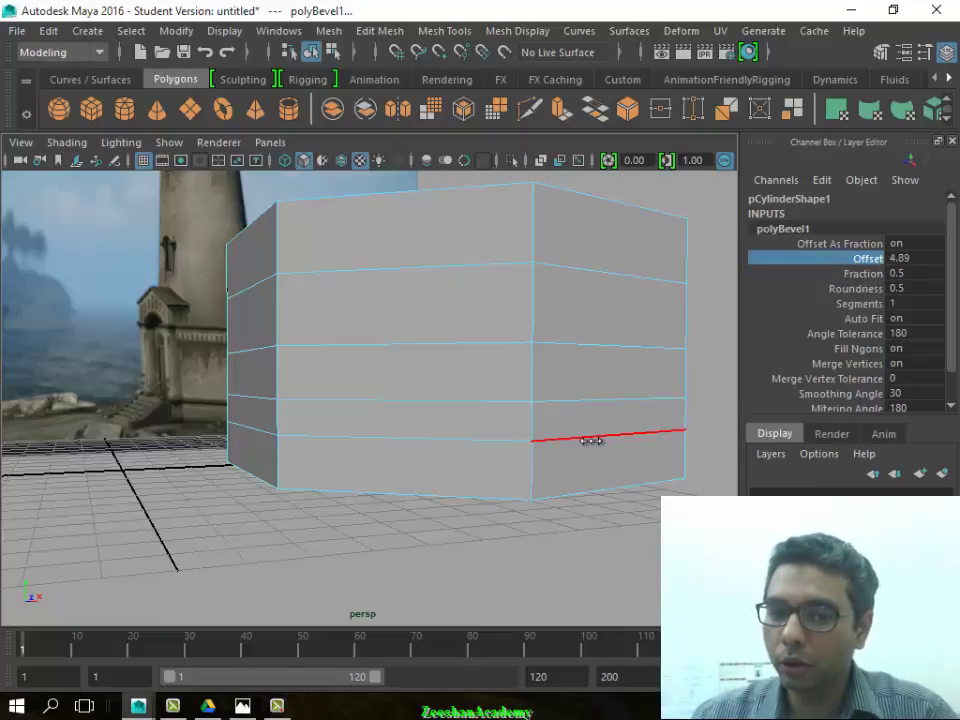
click(855, 273)
mouse_move(669, 403)
middle_down()
mouse_move(678, 403)
mouse_move(649, 398)
middle_up()
click(920, 273)
text(5)
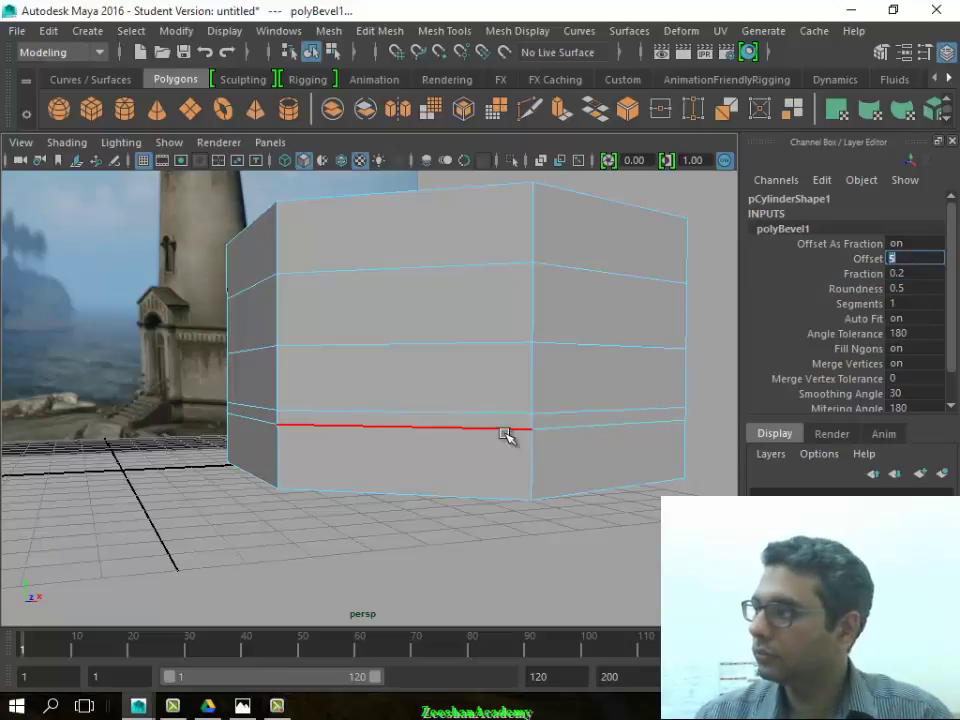
mouse_move(414, 441)
alt+mouse_down()
mouse_move(328, 409)
mouse_move(321, 461)
mouse_move(366, 422)
alt+mouse_up()
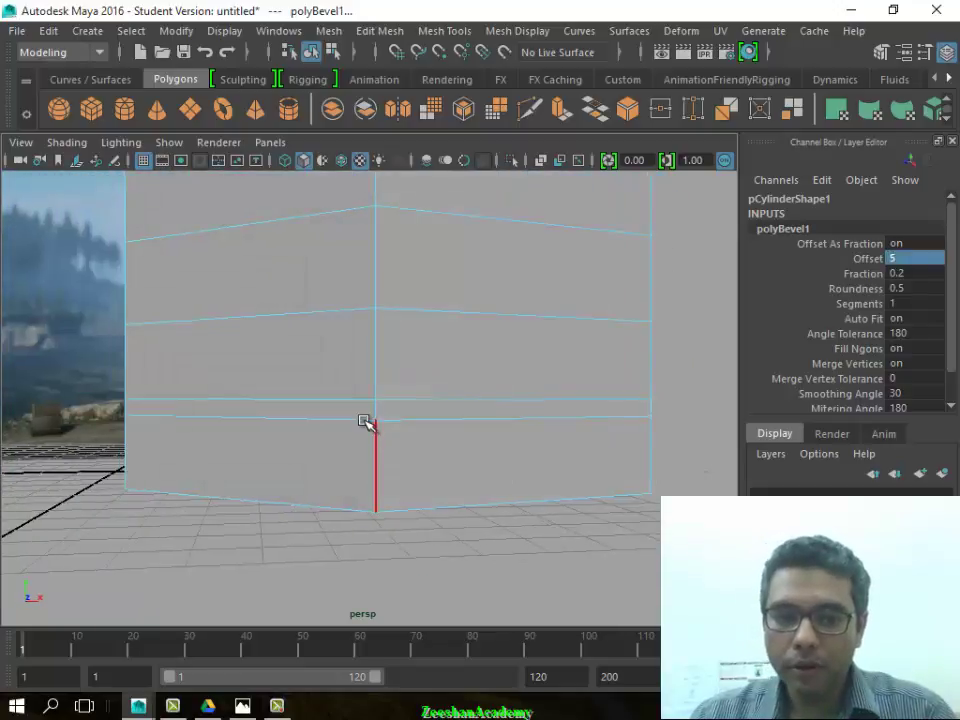
right_drag(364, 400, 358, 232)
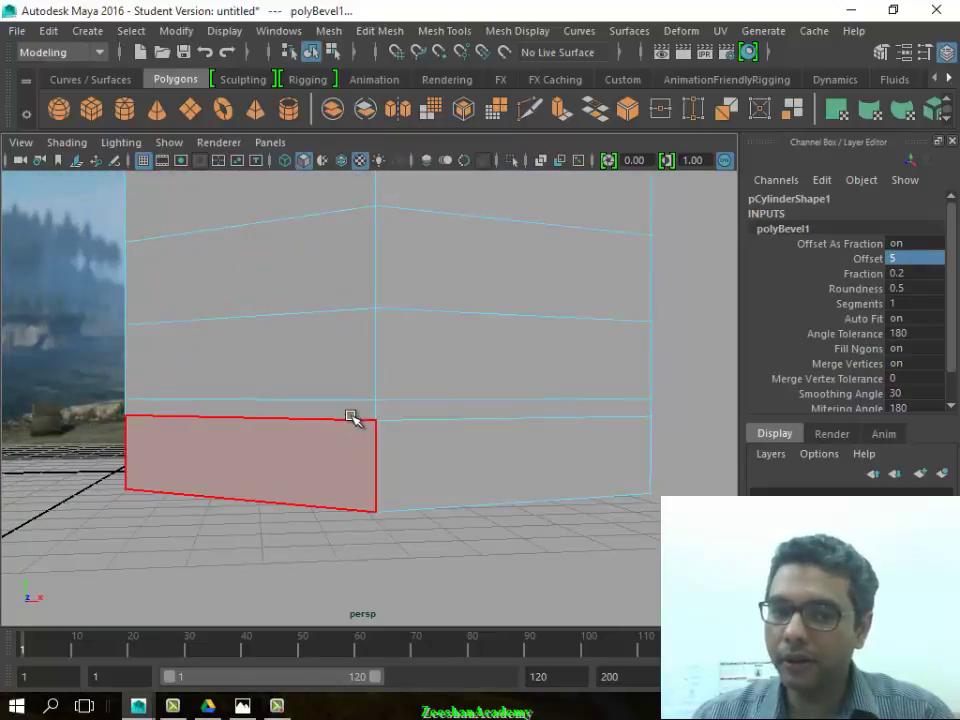
click(370, 413)
In Face mode, select the thin bevel face loop around the base's lower ring and open Edit Mesh
key(ctrl+shift+a)
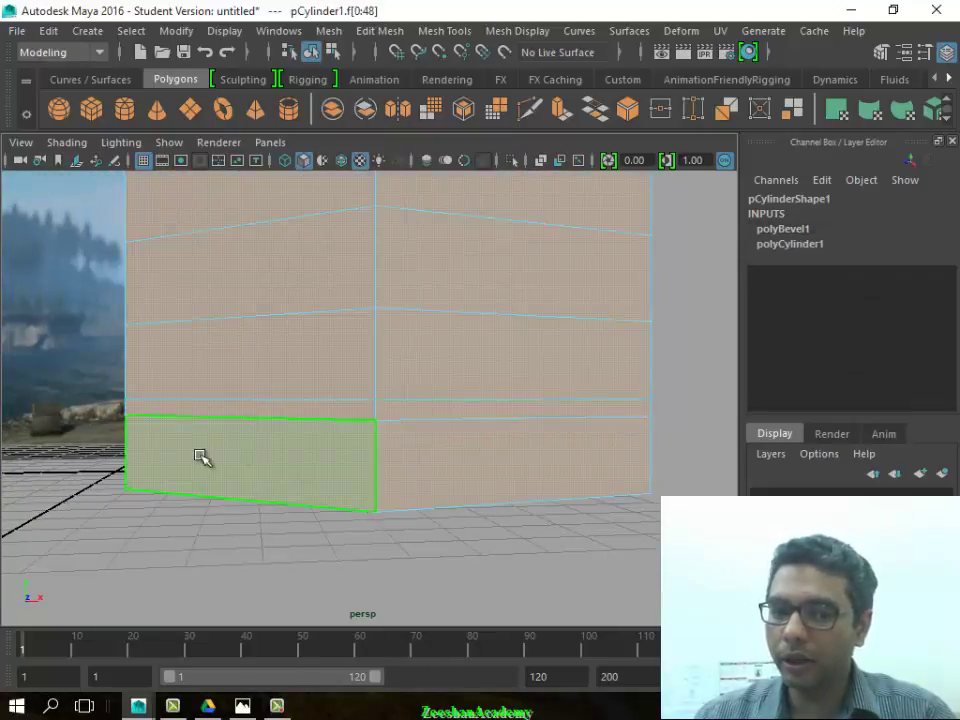
click(390, 407)
shift+click(422, 407)
mouse_move(422, 407)
alt+mouse_down()
mouse_move(313, 454)
mouse_move(540, 468)
mouse_move(266, 461)
mouse_move(399, 480)
alt+mouse_up()
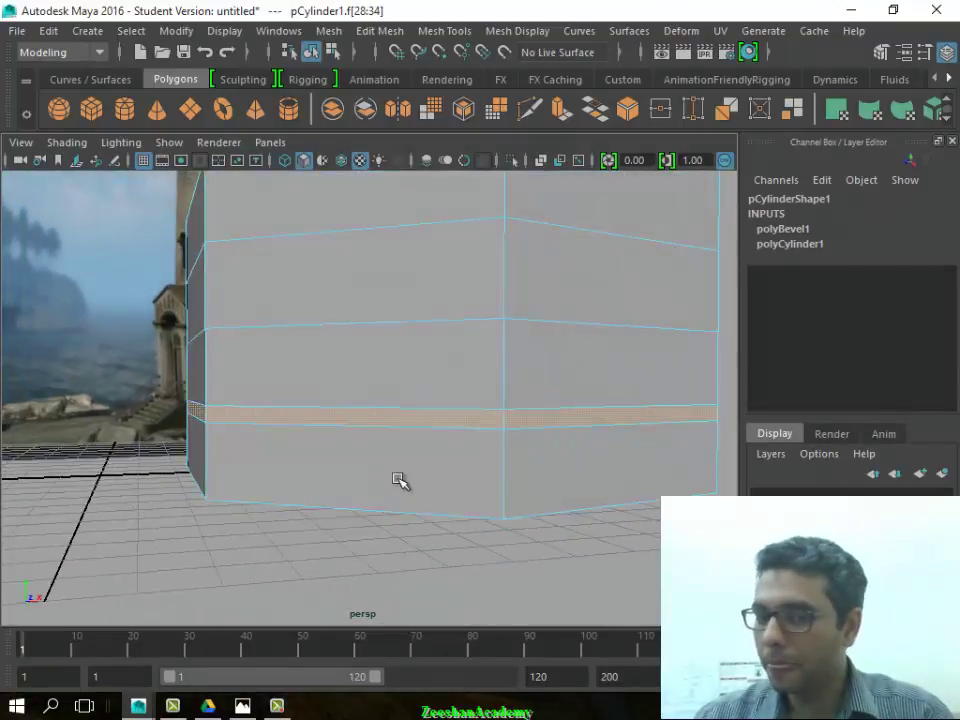
drag(718, 519, 490, 424)
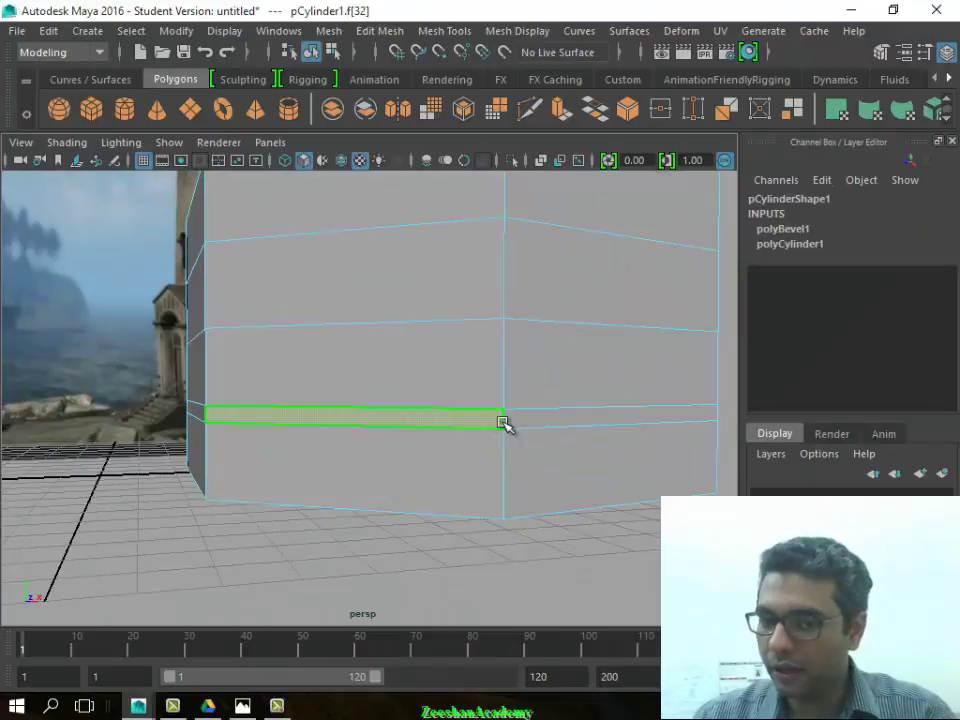
double_click(550, 420)
alt+drag(707, 467, 531, 480)
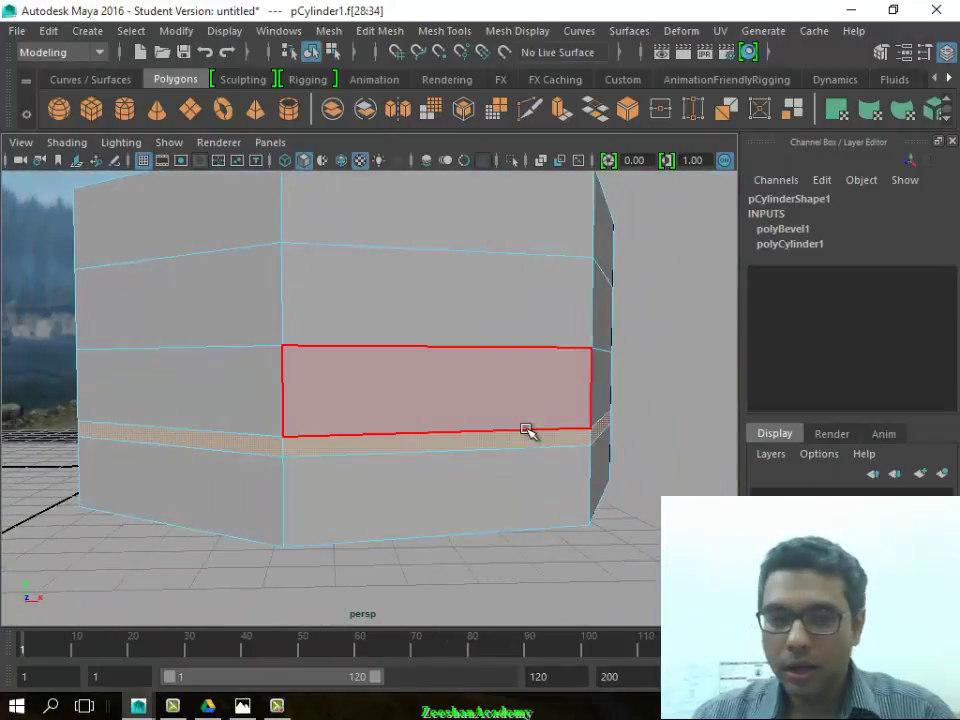
click(527, 436)
alt+drag(636, 461, 521, 450)
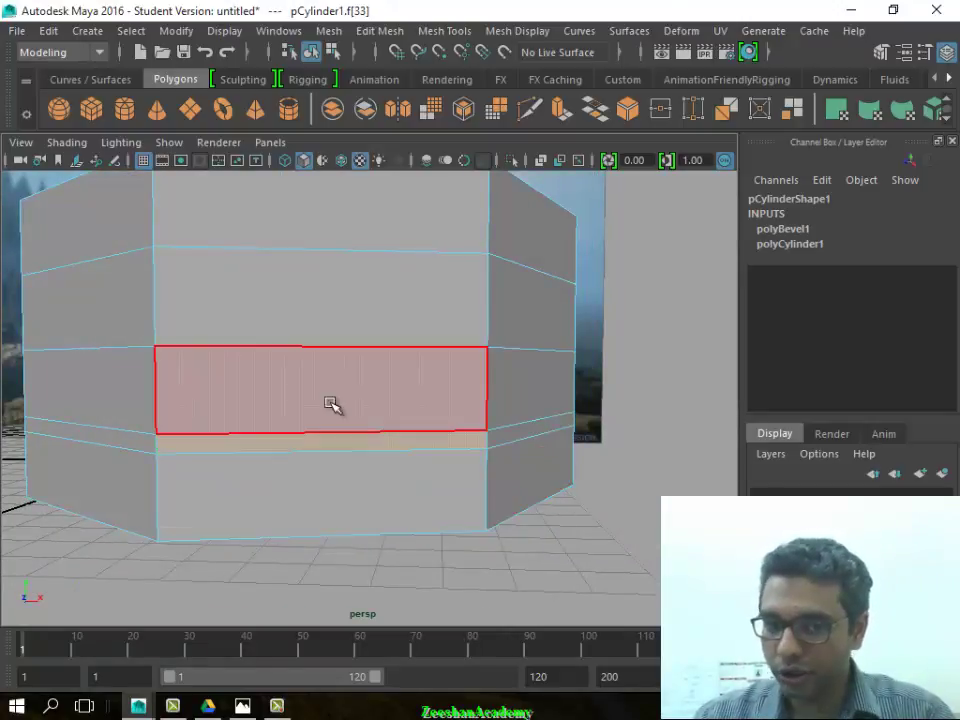
double_click(329, 397)
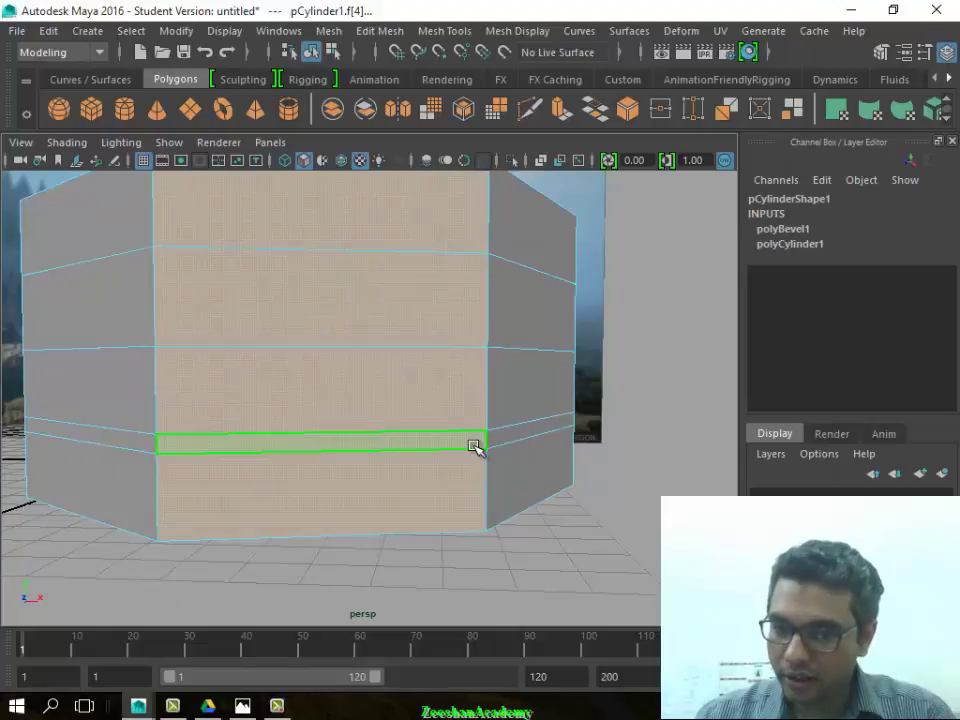
double_click(474, 446)
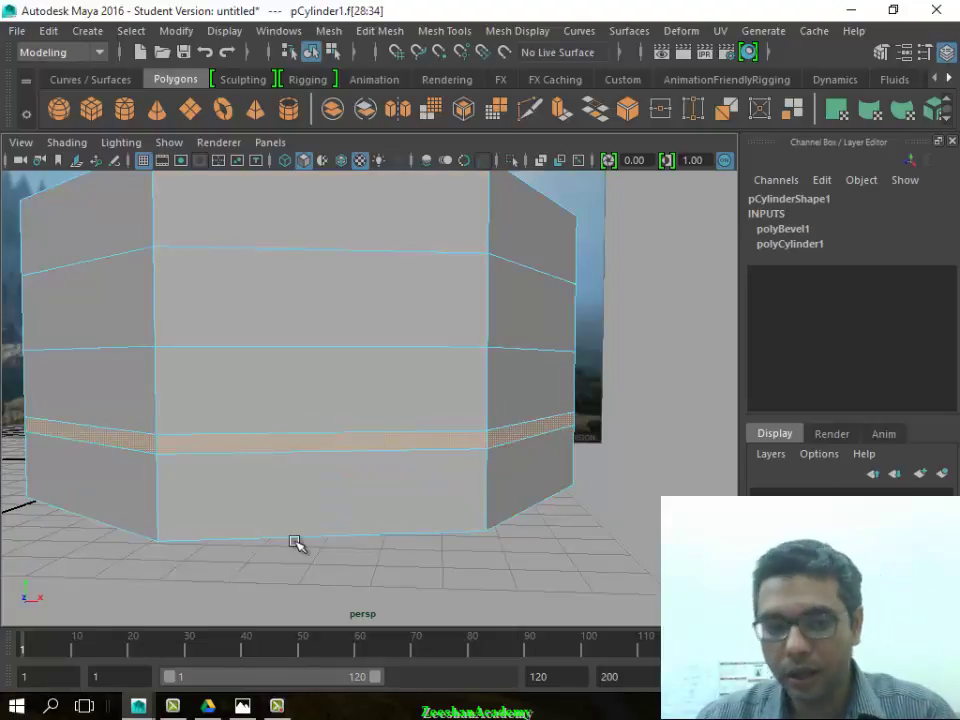
click(380, 30)
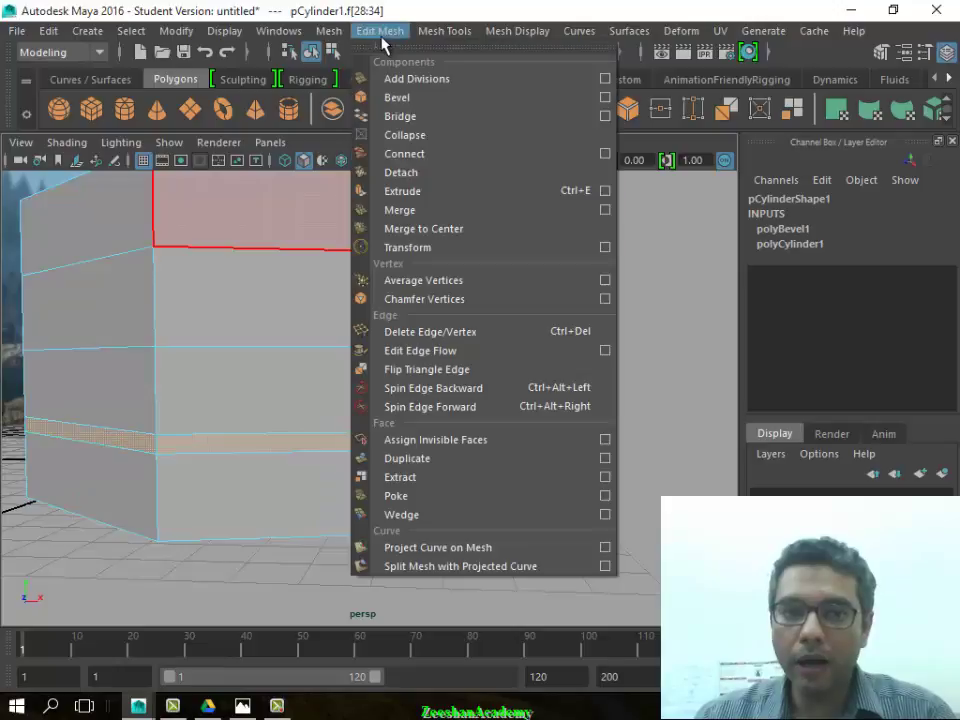
Extrude the thin bevel band outward to Local Translate Z 0.3, forming a ledge around the base
click(447, 193)
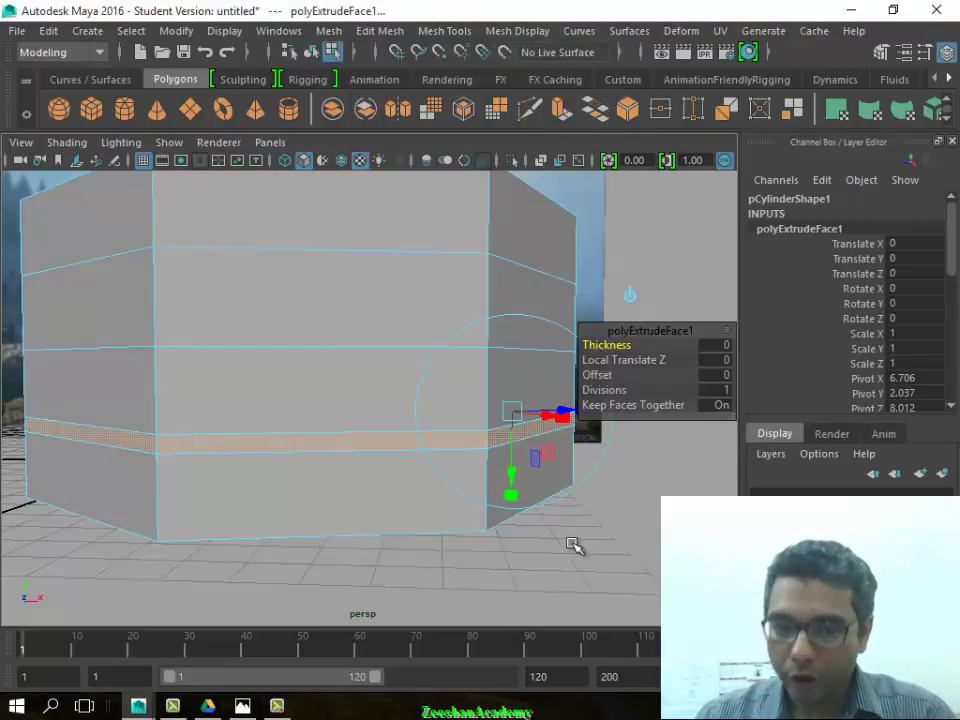
mouse_move(568, 544)
alt+mouse_down()
mouse_move(344, 524)
mouse_move(246, 540)
mouse_move(266, 536)
mouse_move(287, 476)
mouse_move(466, 486)
mouse_move(624, 476)
mouse_move(471, 497)
mouse_move(544, 493)
mouse_move(362, 486)
mouse_move(495, 508)
mouse_move(276, 645)
mouse_move(246, 481)
mouse_move(315, 482)
mouse_move(279, 521)
alt+mouse_up()
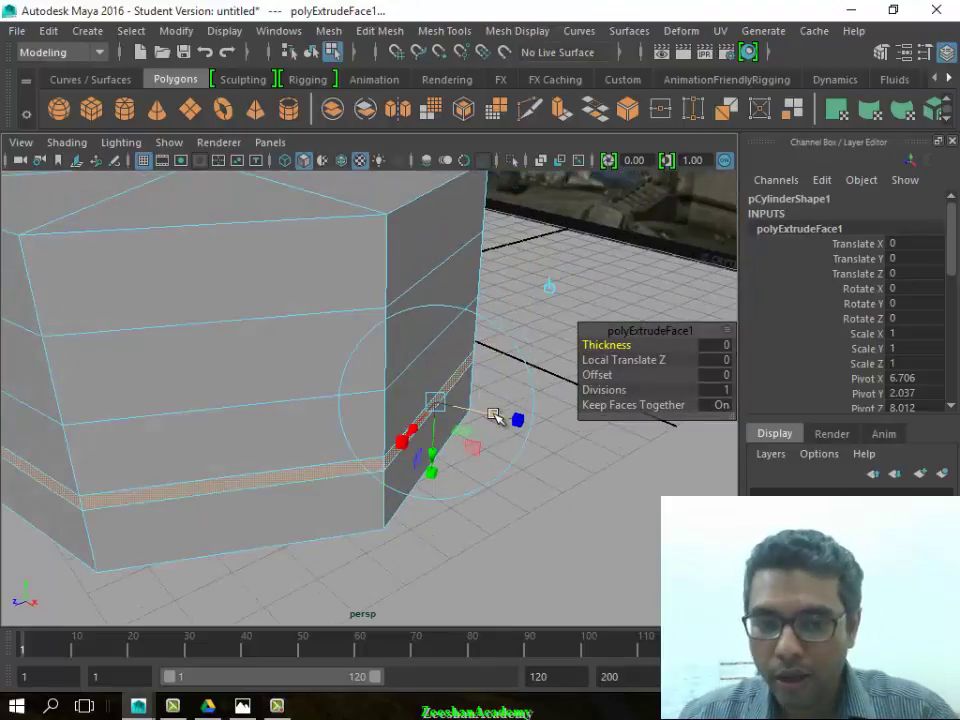
drag(494, 416, 508, 418)
mouse_move(461, 467)
alt+mouse_down()
mouse_move(516, 489)
mouse_move(467, 484)
mouse_move(456, 430)
alt+mouse_up()
mouse_move(425, 485)
alt+mouse_down()
mouse_move(446, 459)
mouse_move(489, 445)
alt+mouse_up()
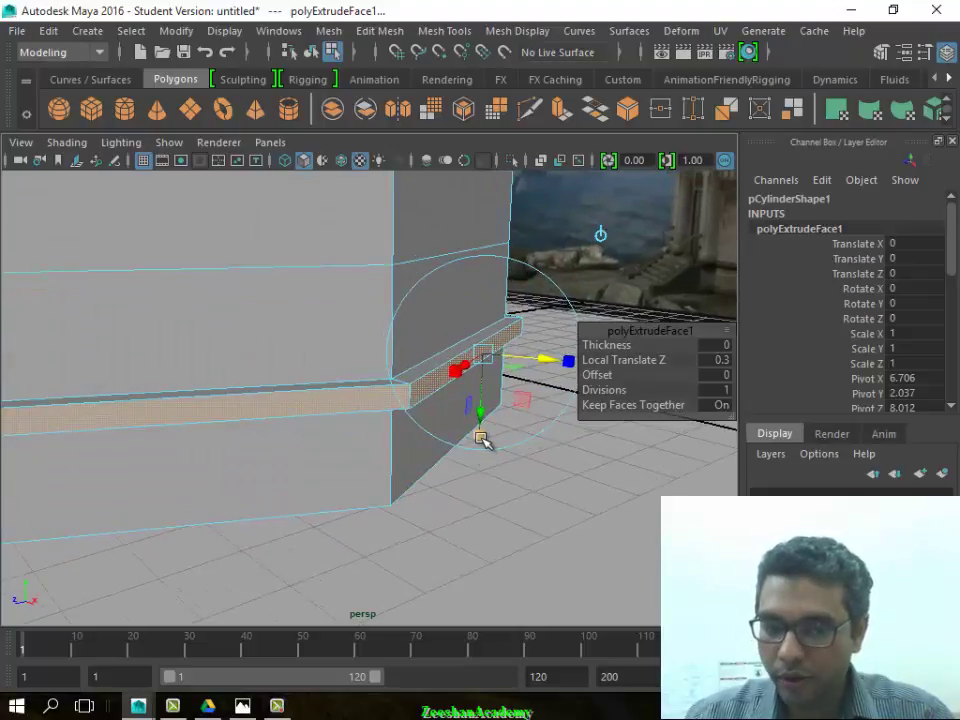
key(q)
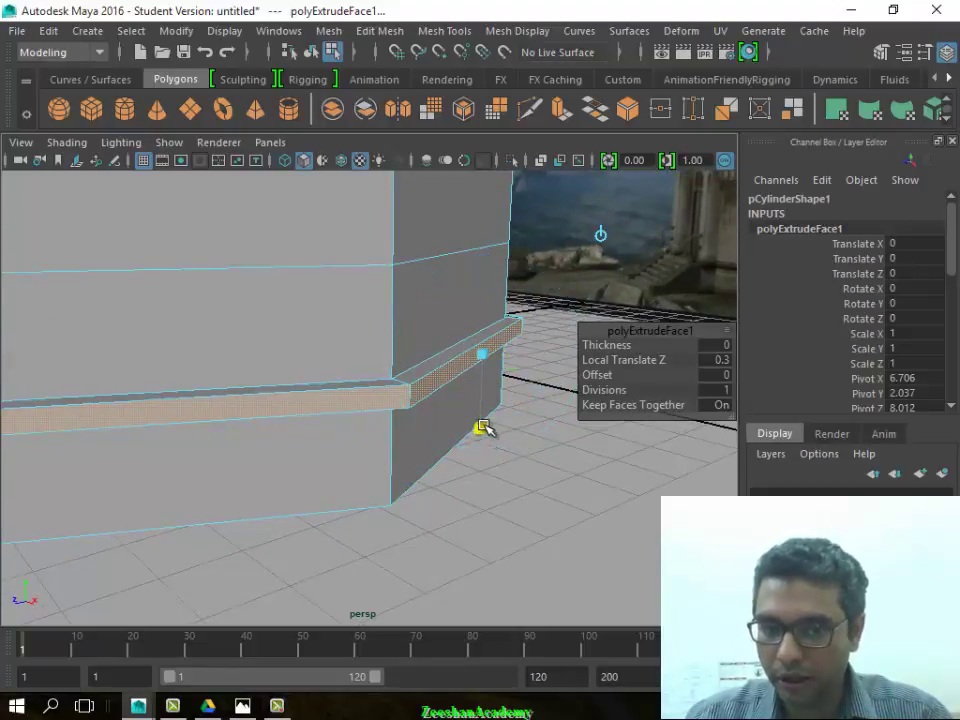
mouse_move(340, 503)
alt+mouse_down()
mouse_move(396, 486)
mouse_move(437, 501)
mouse_move(358, 516)
mouse_move(258, 490)
mouse_move(295, 500)
alt+mouse_up()
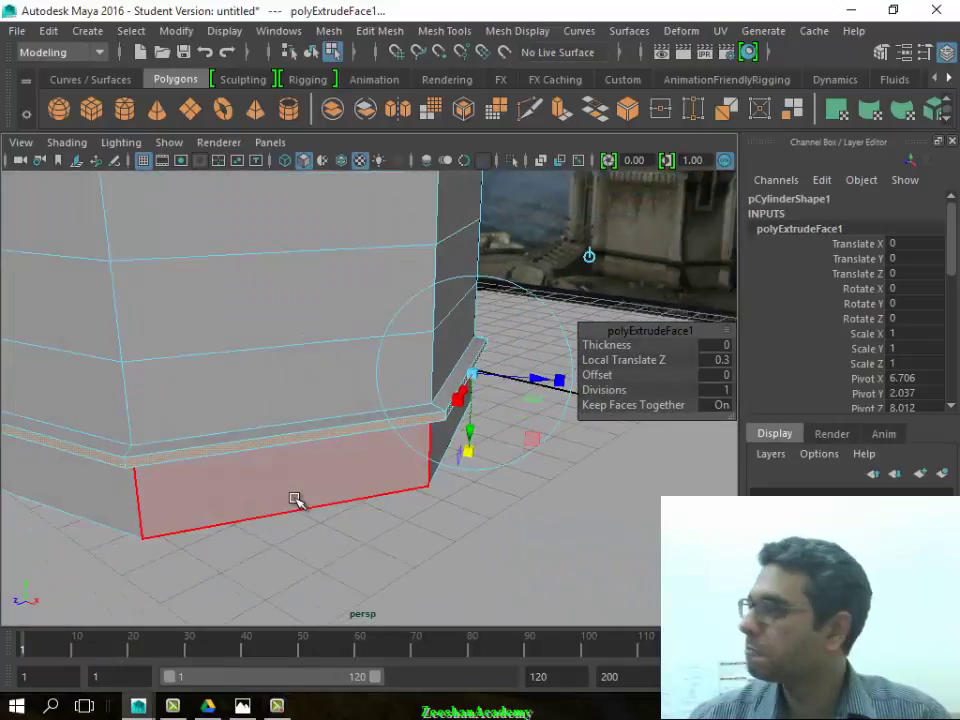
mouse_move(384, 396)
alt+mouse_down()
mouse_move(330, 474)
mouse_move(553, 452)
mouse_move(405, 431)
mouse_move(107, 332)
mouse_move(476, 437)
mouse_move(409, 417)
mouse_move(375, 465)
mouse_move(403, 461)
alt+mouse_up()
Select the top ring of side faces on the base and apply a new extrude
click(407, 406)
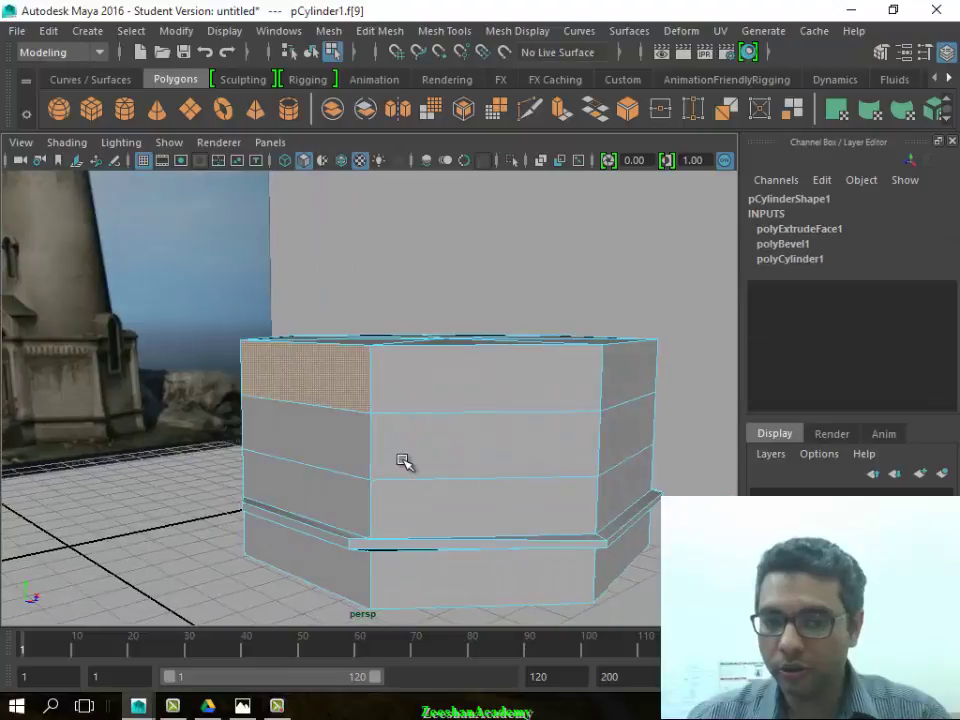
double_click(512, 393)
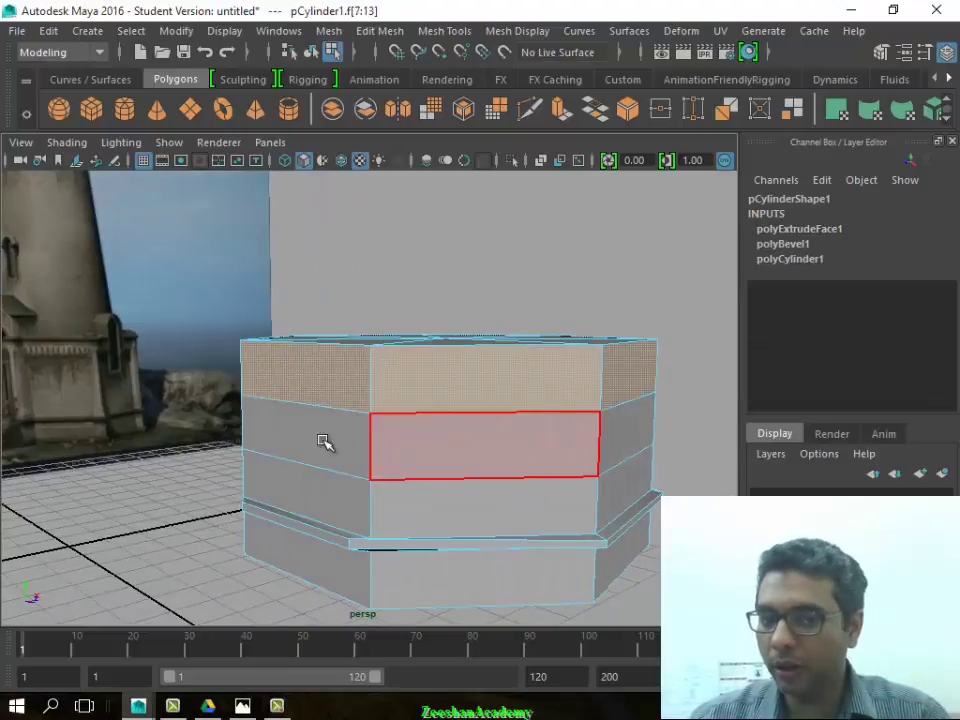
mouse_move(321, 443)
alt+mouse_down()
mouse_move(535, 454)
mouse_move(321, 433)
alt+mouse_up()
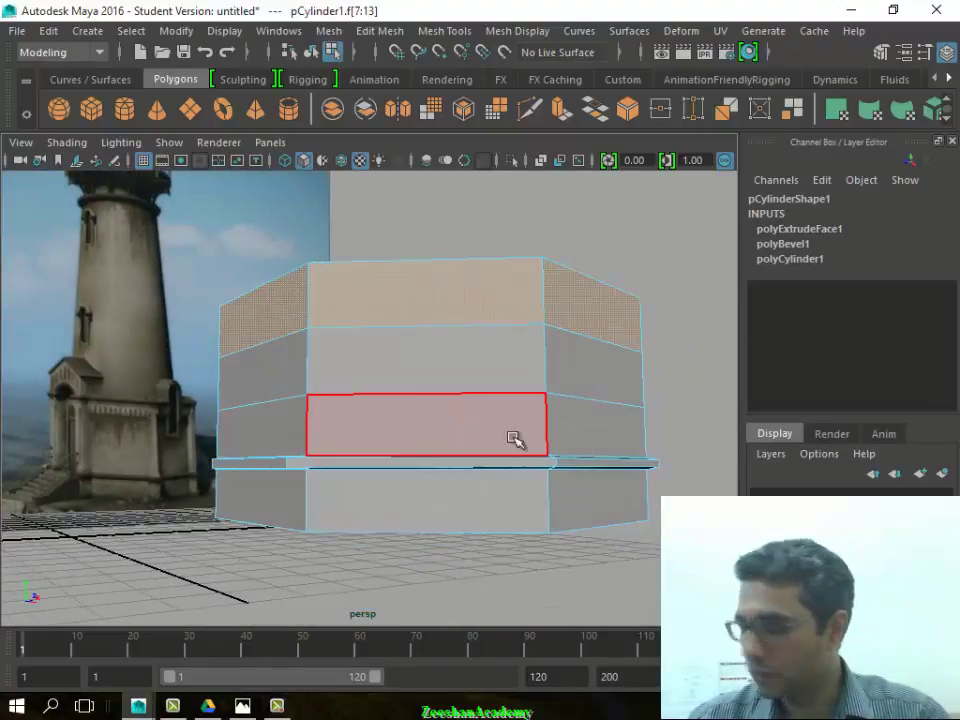
mouse_move(514, 441)
alt+mouse_down()
mouse_move(139, 293)
mouse_move(127, 441)
mouse_move(242, 424)
mouse_move(461, 424)
mouse_move(450, 420)
alt+mouse_up()
alt+right_drag(450, 420, 367, 407)
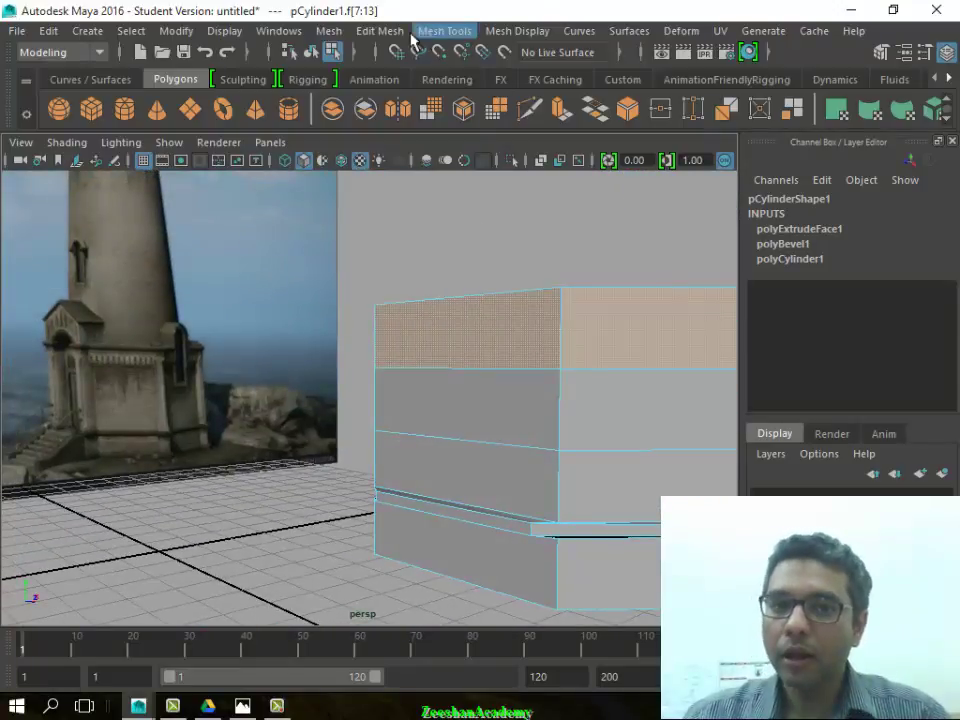
click(380, 30)
click(457, 199)
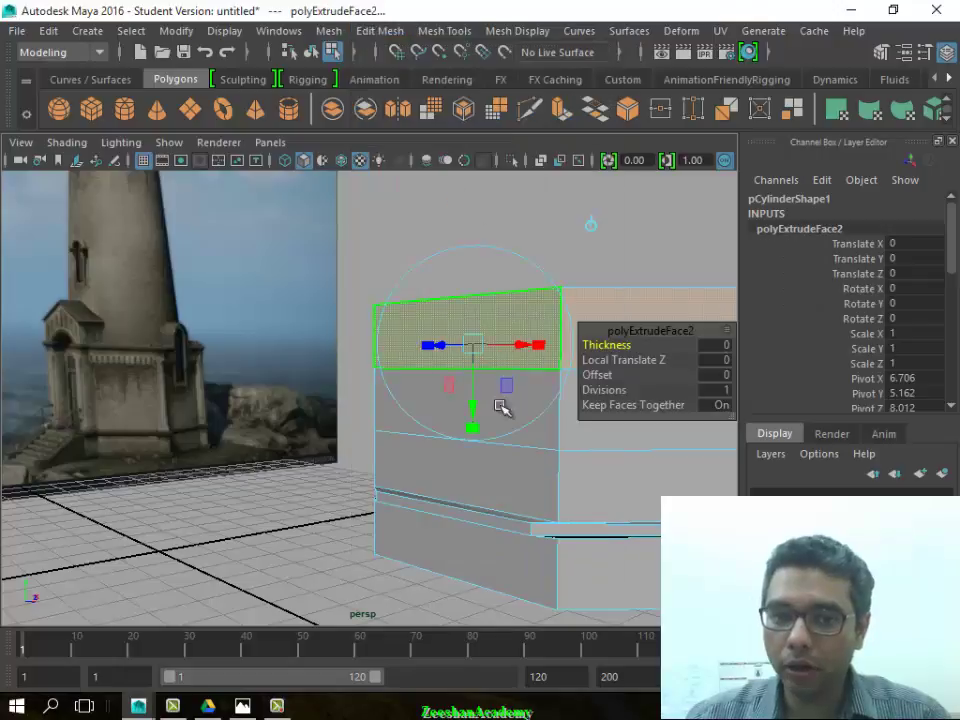
mouse_move(499, 407)
alt+mouse_down()
mouse_move(369, 437)
mouse_move(369, 519)
alt+mouse_up()
alt+right_drag(369, 519, 480, 441)
mouse_move(480, 441)
alt+mouse_down()
mouse_move(150, 444)
mouse_move(289, 437)
mouse_move(341, 384)
mouse_move(309, 396)
mouse_move(390, 443)
alt+mouse_up()
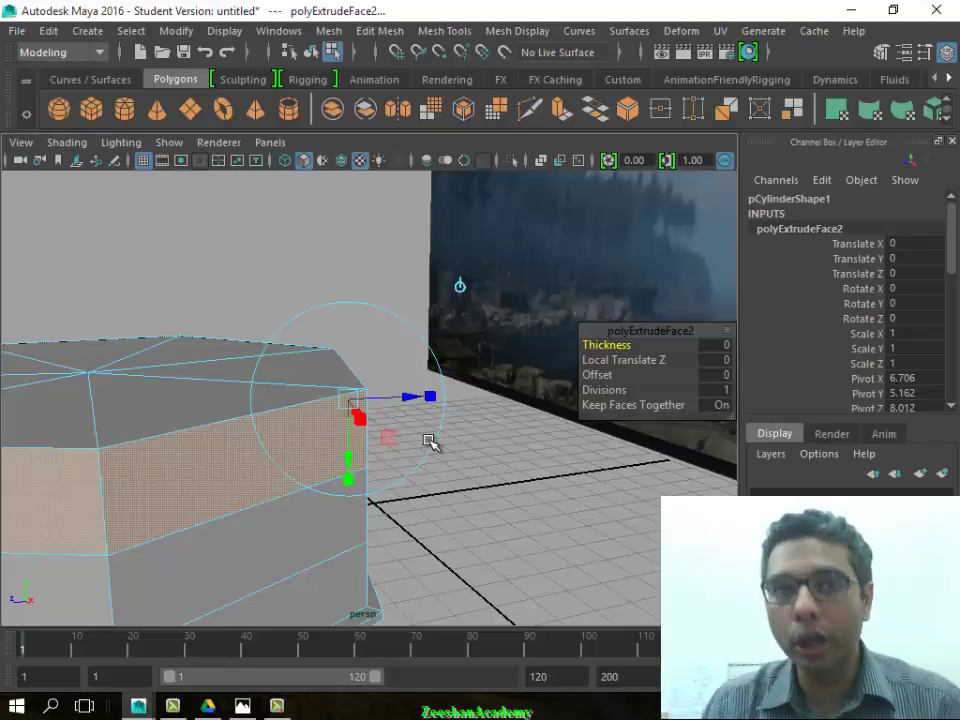
Set the upper extrusion's Local Translate Z to 0.299 for a slimmer overhanging ledge
alt+drag(443, 413, 350, 460)
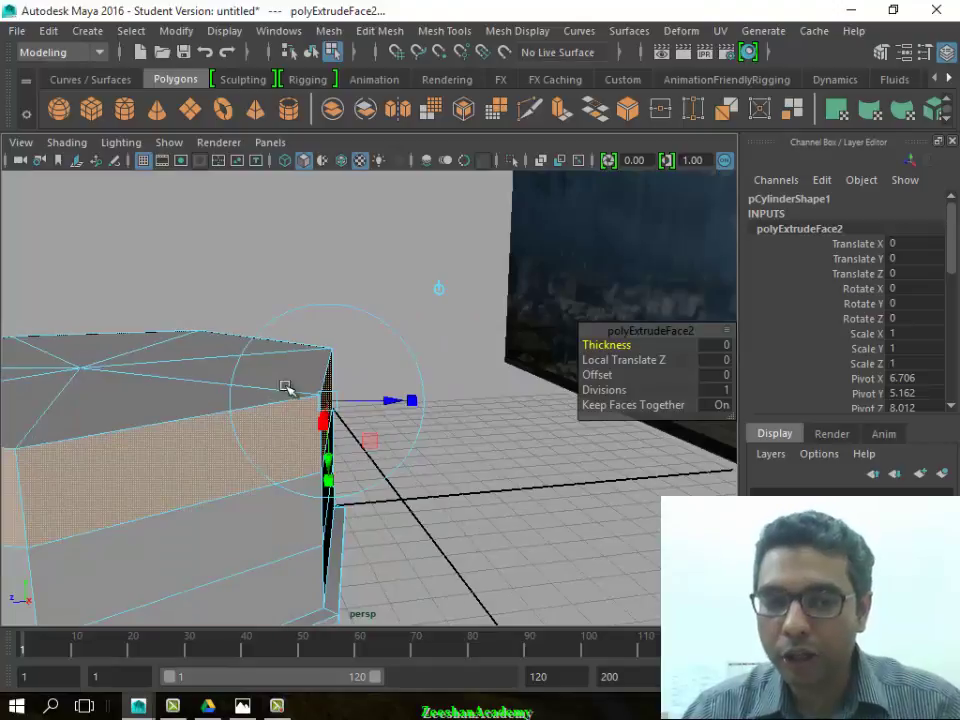
alt+drag(285, 387, 270, 433)
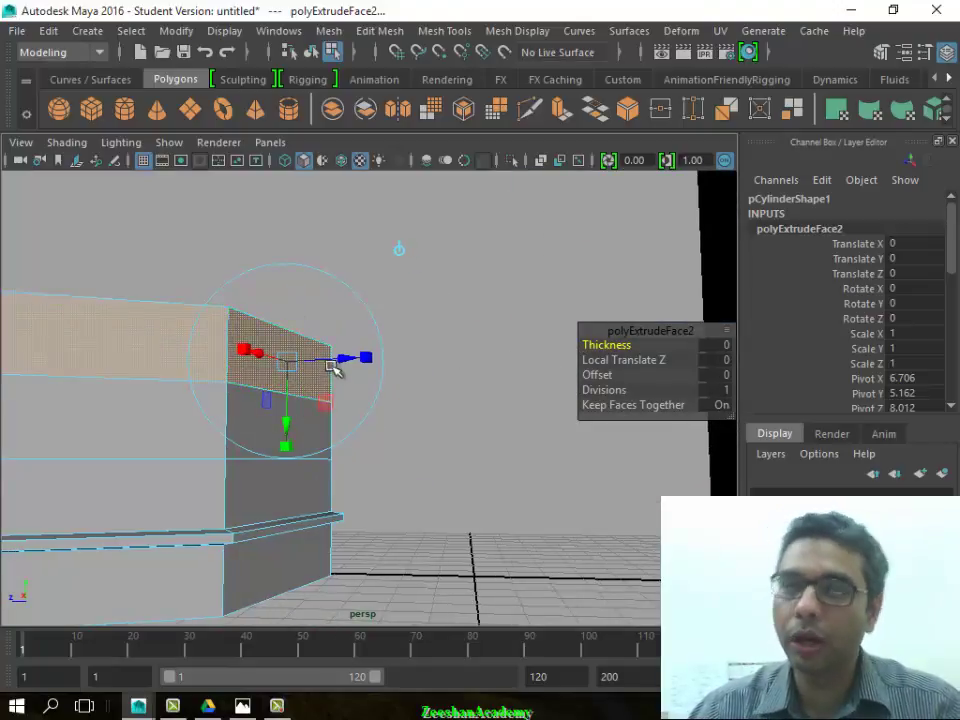
alt+drag(333, 368, 246, 461)
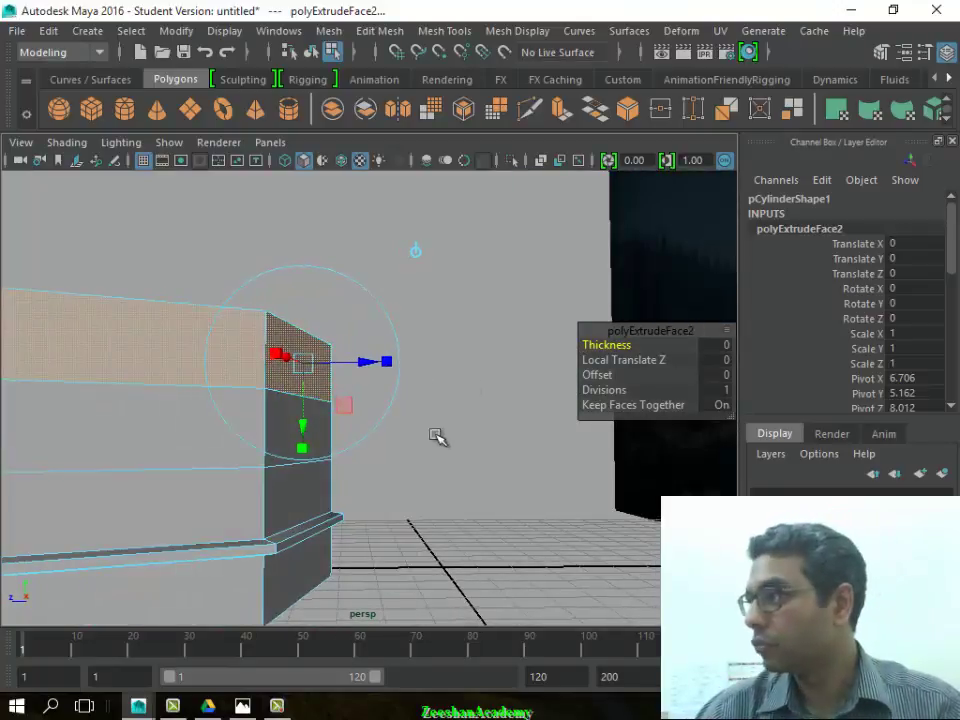
mouse_move(396, 381)
alt+mouse_down()
mouse_move(321, 465)
mouse_move(296, 549)
mouse_move(360, 416)
mouse_move(415, 419)
mouse_move(381, 454)
mouse_move(392, 362)
mouse_move(433, 346)
mouse_move(428, 321)
mouse_move(414, 324)
alt+mouse_up()
mouse_move(414, 324)
alt+mouse_down()
mouse_move(369, 371)
mouse_move(388, 381)
mouse_move(381, 433)
alt+mouse_up()
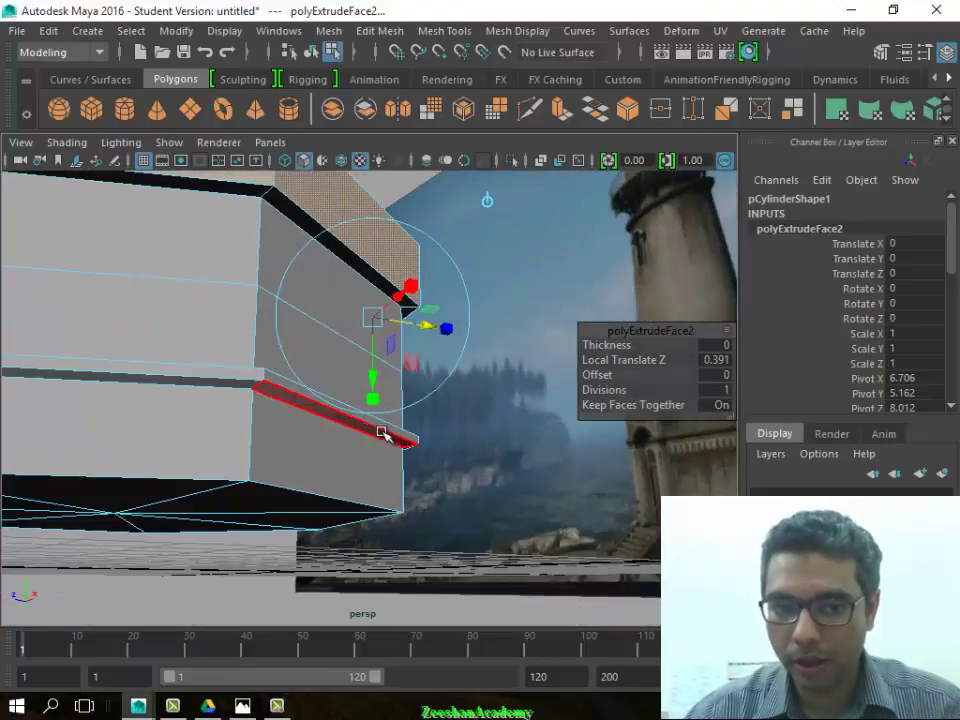
mouse_move(434, 331)
alt+mouse_down()
mouse_move(426, 328)
mouse_move(364, 401)
mouse_move(345, 514)
mouse_move(519, 501)
mouse_move(293, 457)
alt+mouse_up()
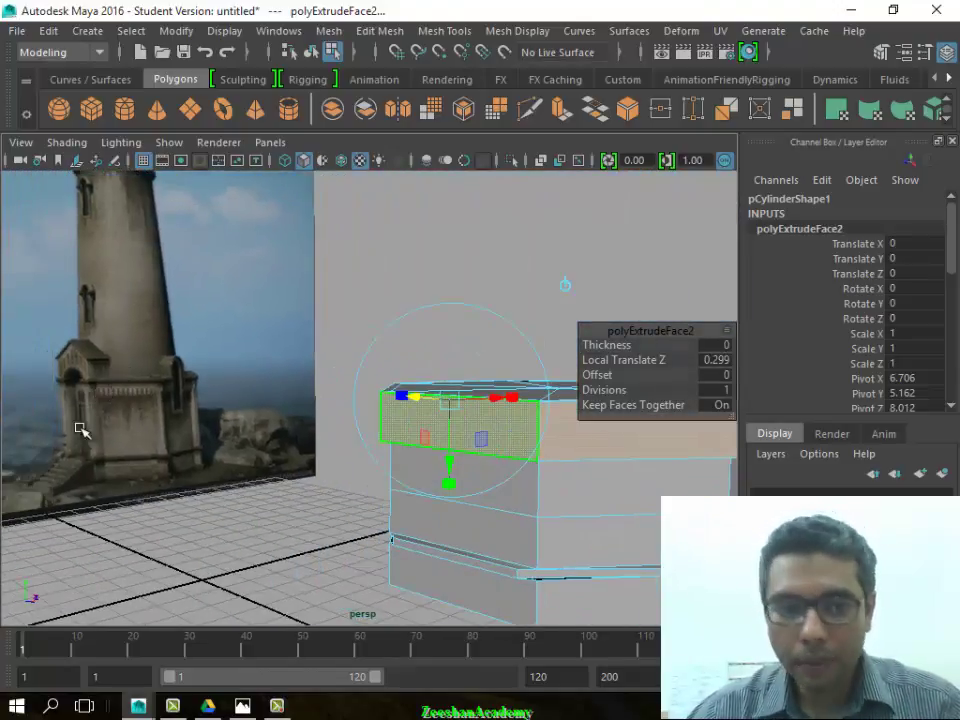
mouse_move(77, 429)
alt+mouse_down()
mouse_move(62, 401)
mouse_move(198, 397)
alt+mouse_up()
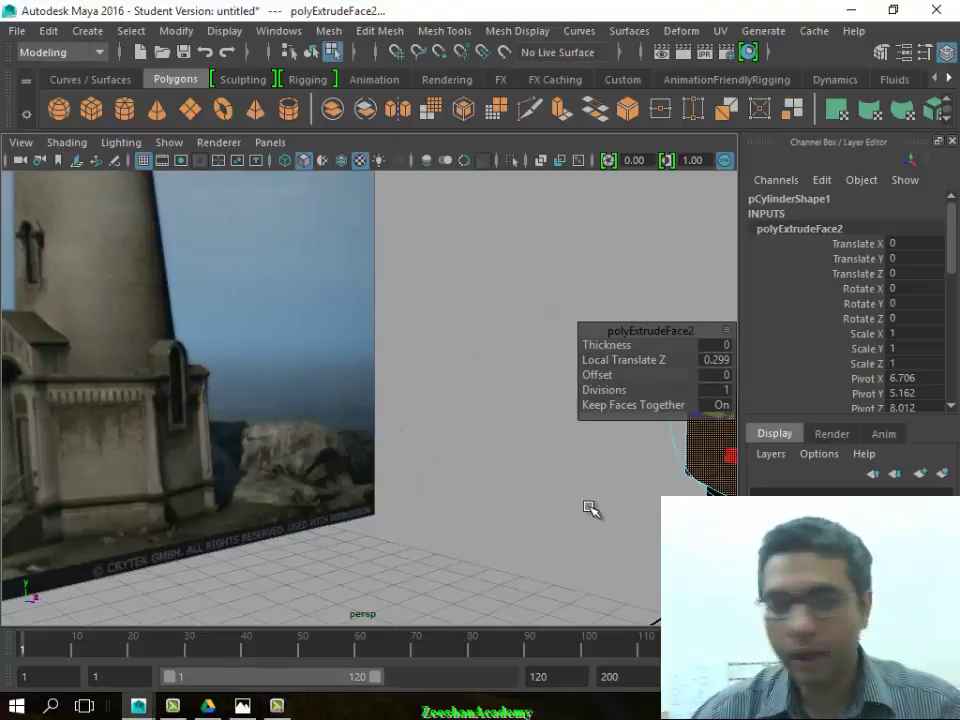
key(f)
Return to Object Mode and select the whole cylinder
mouse_move(418, 491)
alt+mouse_down()
mouse_move(450, 456)
mouse_move(336, 461)
mouse_move(425, 360)
alt+mouse_up()
click(435, 385)
mouse_move(435, 385)
right_down()
mouse_move(450, 368)
mouse_move(470, 180)
mouse_move(520, 156)
right_up()
click(388, 399)
mouse_move(388, 399)
alt+mouse_down()
mouse_move(542, 422)
mouse_move(512, 393)
mouse_move(270, 382)
alt+mouse_up()
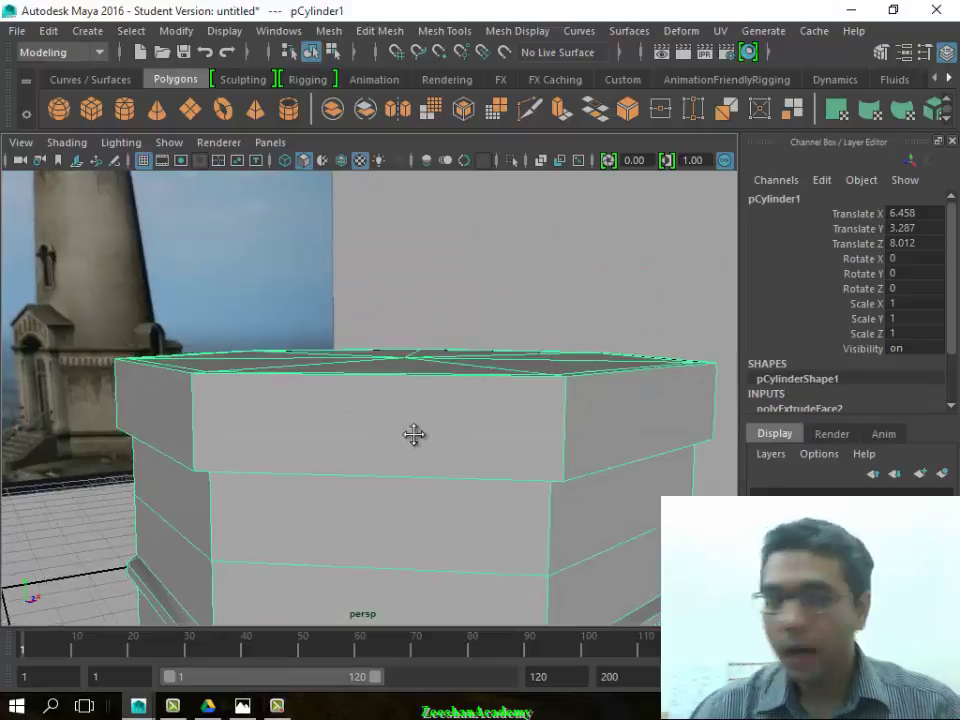
mouse_move(414, 435)
alt+mouse_down()
mouse_move(343, 416)
mouse_move(362, 399)
alt+mouse_up()
Open the Edit Mesh menu in preparation for adding an edge loop
click(380, 31)
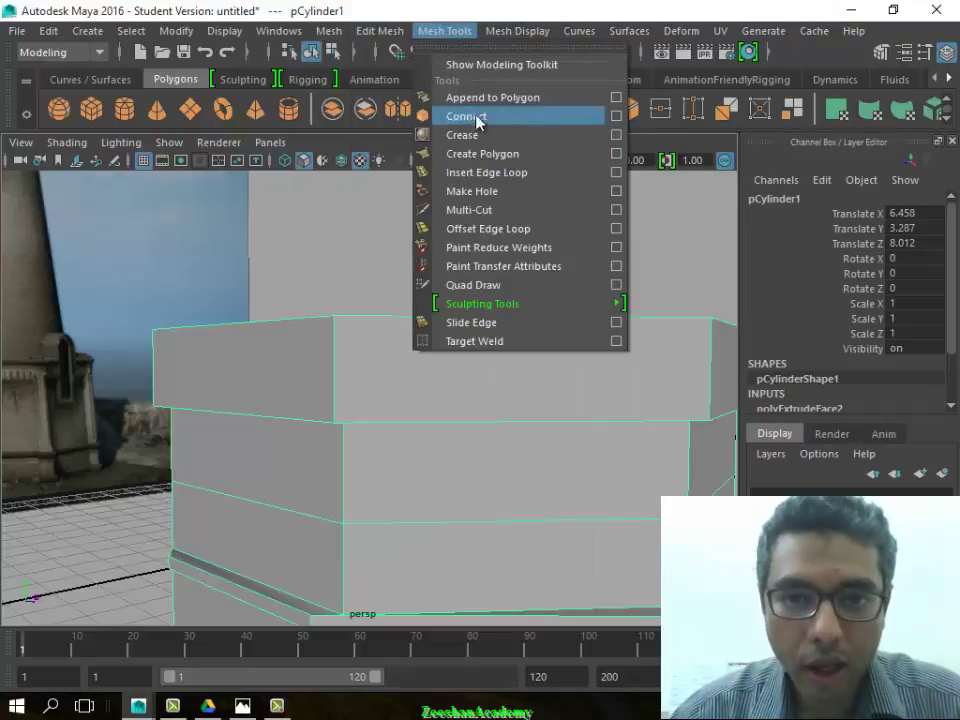
mouse_move(444, 31)
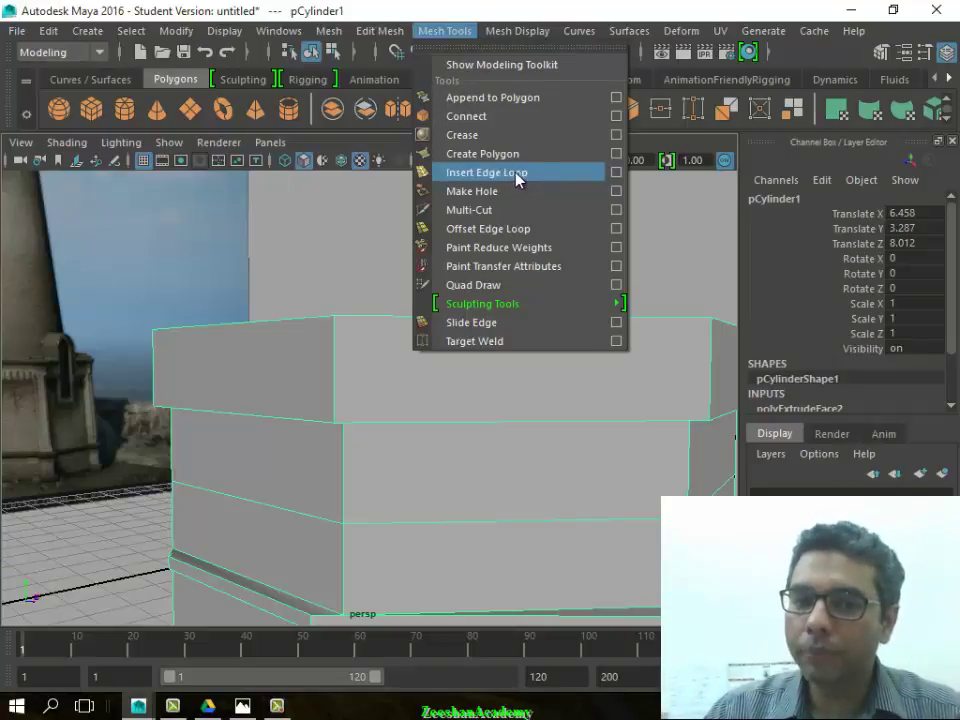
Insert a first horizontal edge loop across the upper ledge block
click(520, 180)
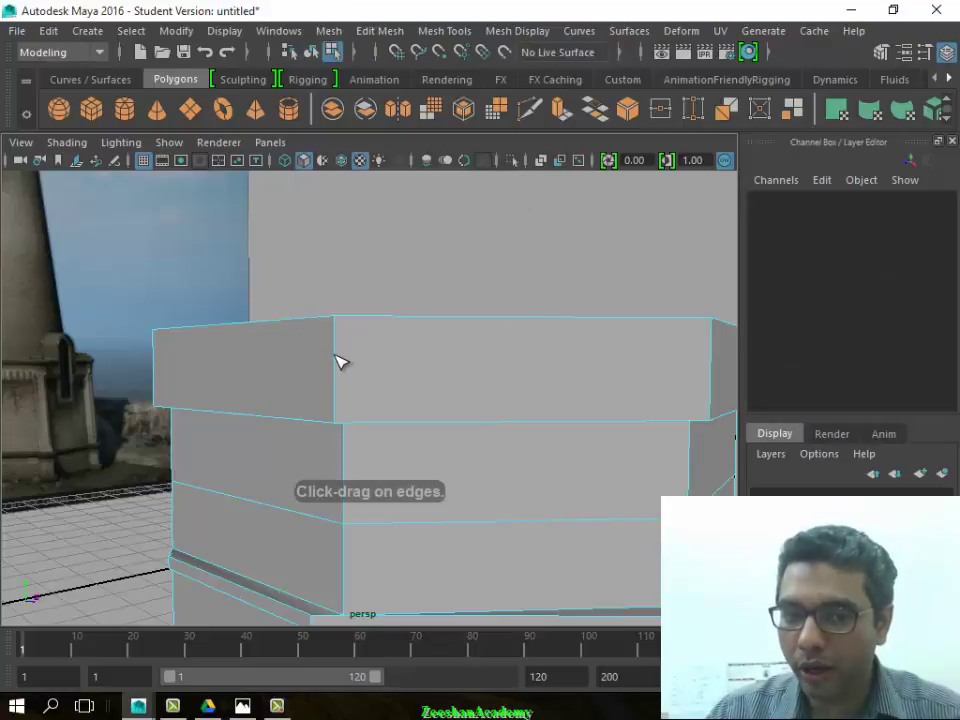
drag(337, 362, 354, 355)
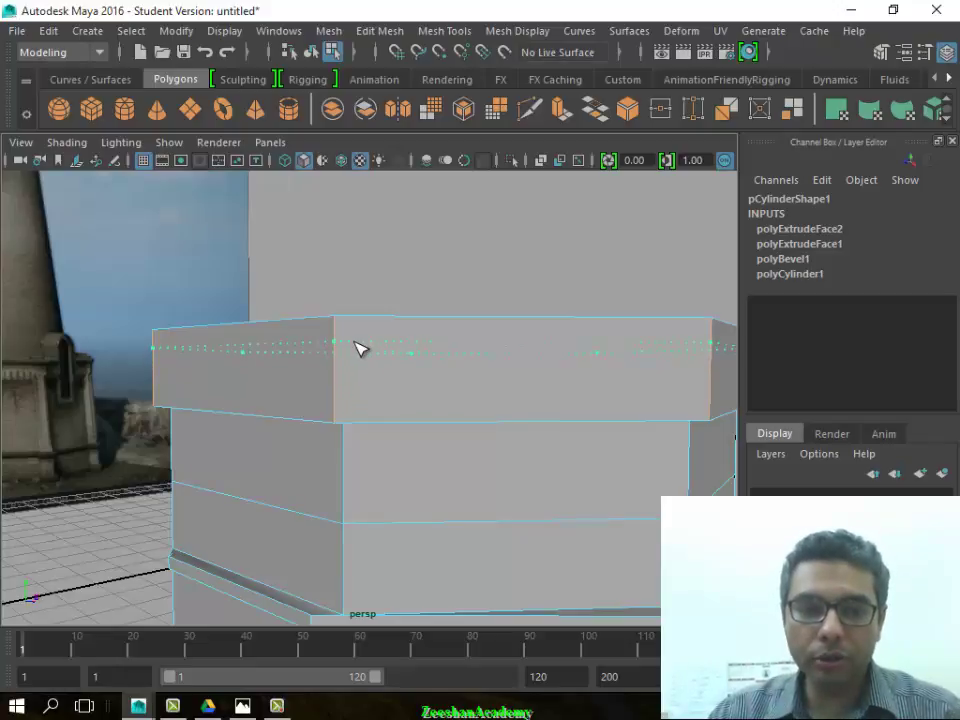
drag(358, 352, 358, 351)
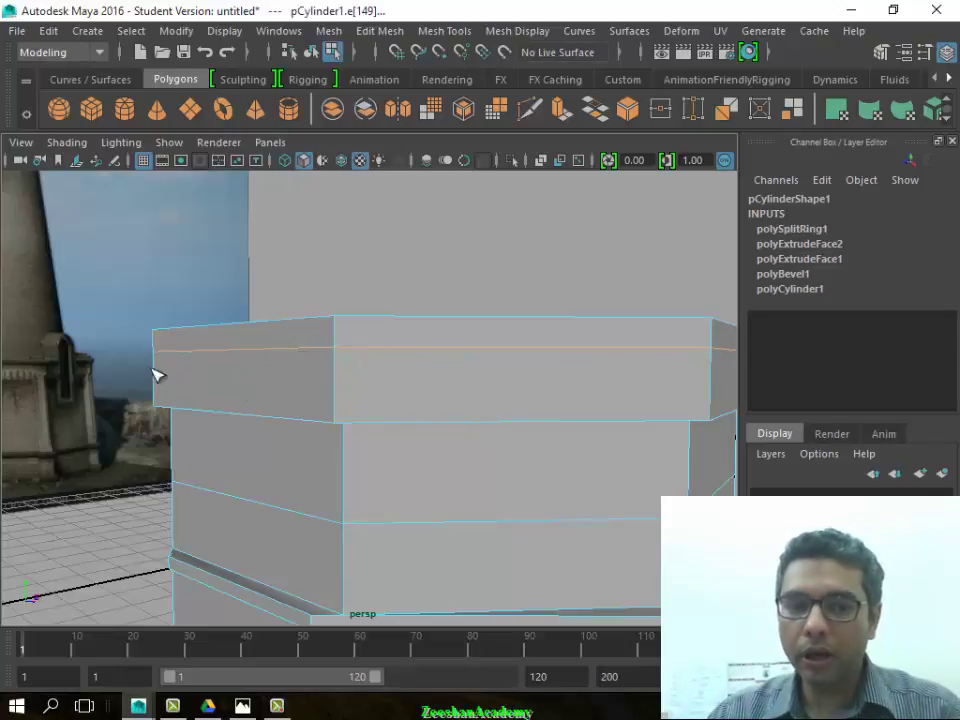
mouse_move(564, 439)
alt+mouse_down()
mouse_move(195, 443)
mouse_move(585, 443)
mouse_move(531, 435)
alt+mouse_up()
mouse_move(645, 179)
right_down()
mouse_move(672, 262)
mouse_move(707, 151)
right_up()
click(560, 430)
mouse_move(574, 461)
alt+mouse_down()
mouse_move(171, 454)
mouse_move(461, 456)
mouse_move(560, 395)
alt+mouse_up()
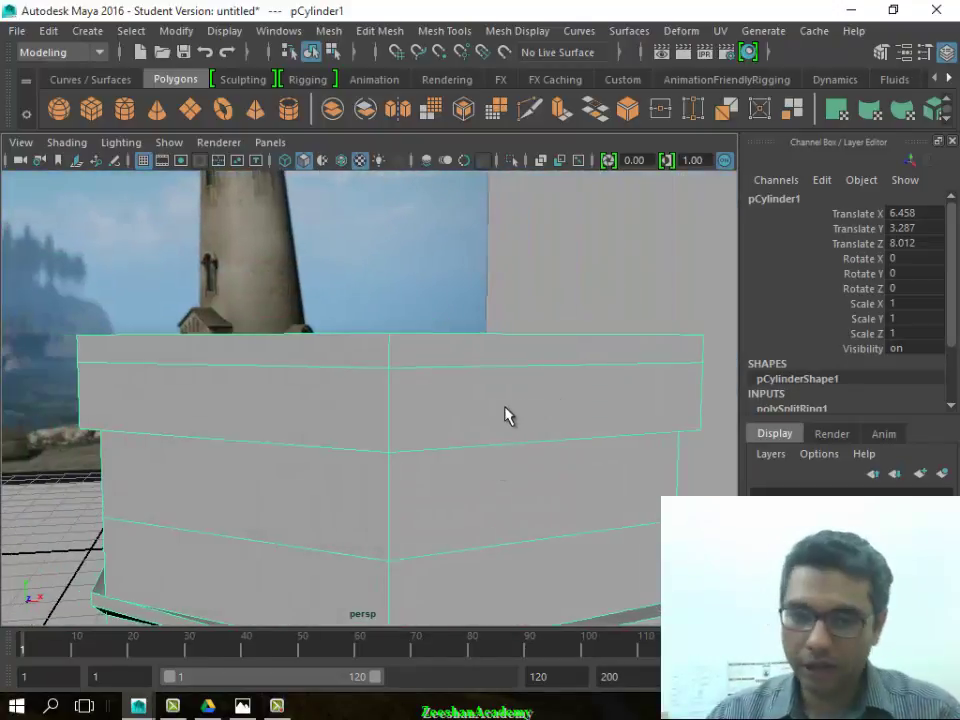
Insert a second horizontal edge loop across the upper block with Insert Edge Loop
click(447, 34)
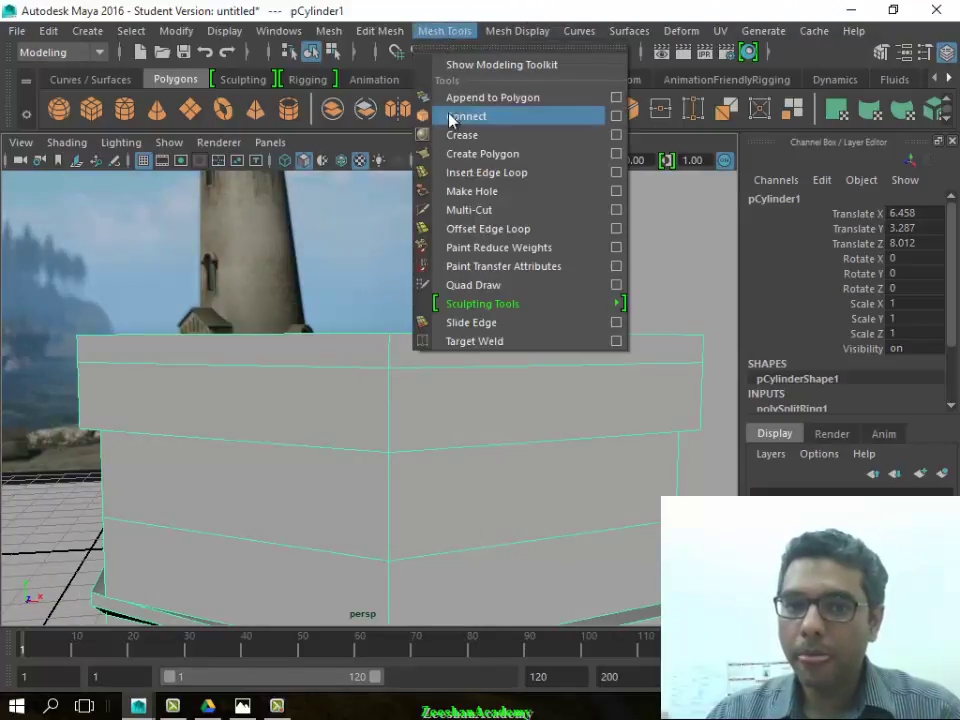
click(490, 172)
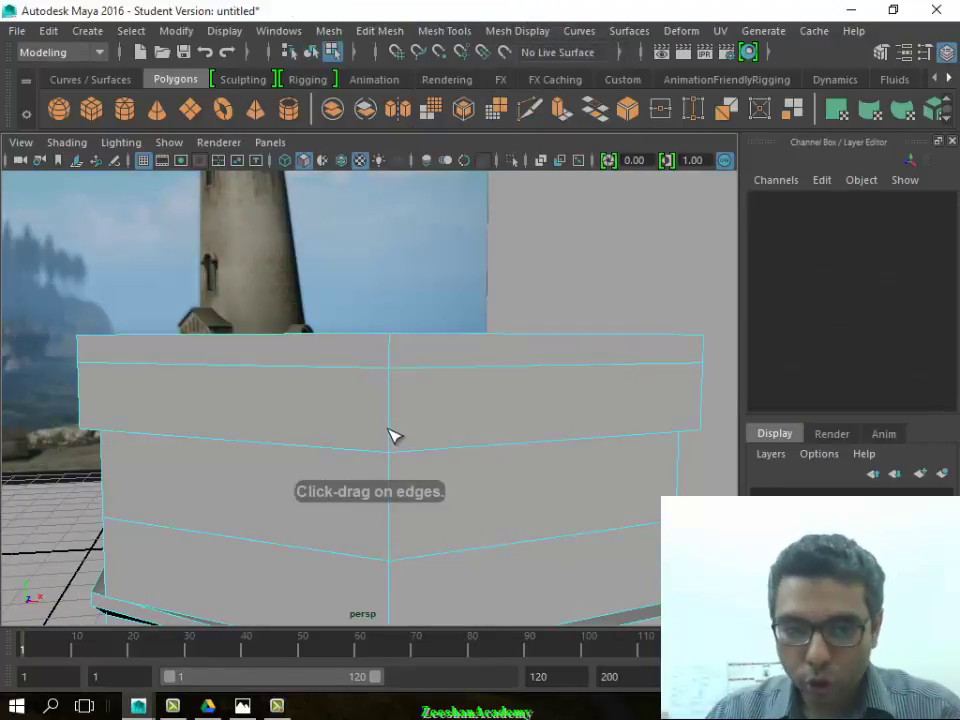
drag(391, 412, 399, 409)
mouse_move(231, 416)
alt+mouse_down()
mouse_move(285, 439)
mouse_move(557, 444)
mouse_move(424, 442)
alt+mouse_up()
scroll(270, 422, up, 3)
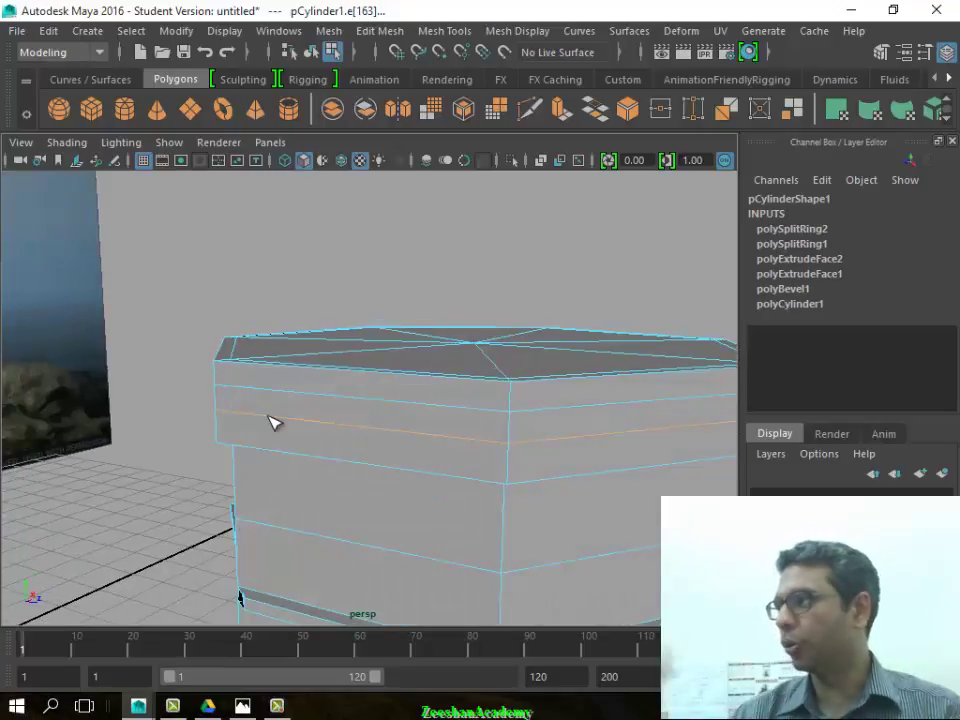
mouse_move(240, 427)
alt+mouse_down()
mouse_move(178, 422)
mouse_move(408, 468)
alt+mouse_up()
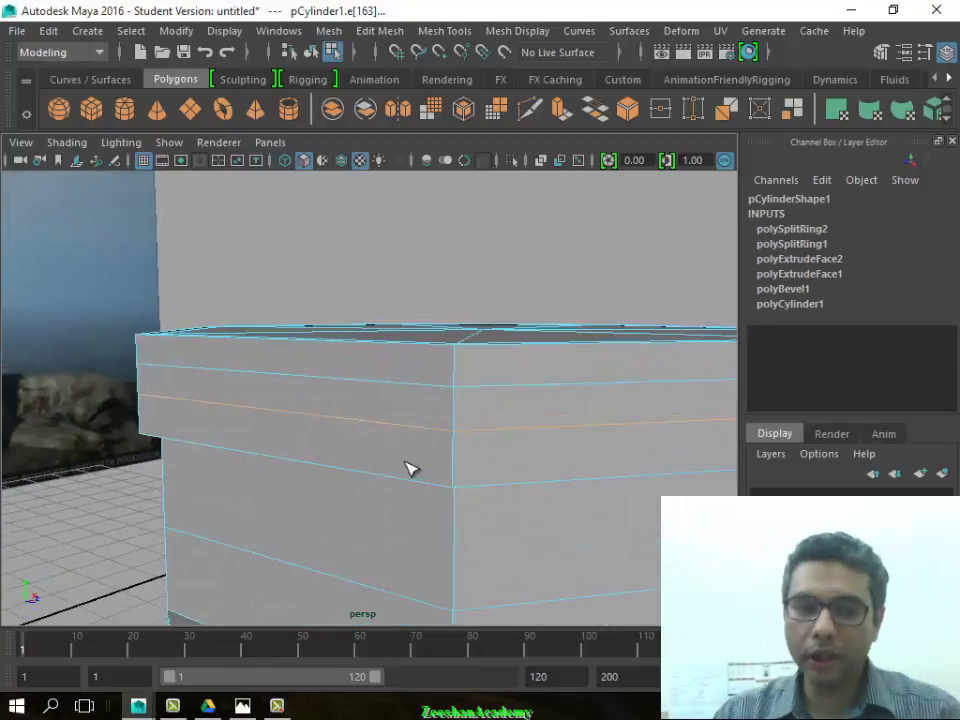
mouse_move(597, 431)
alt+mouse_down()
mouse_move(444, 463)
mouse_move(352, 388)
alt+mouse_up()
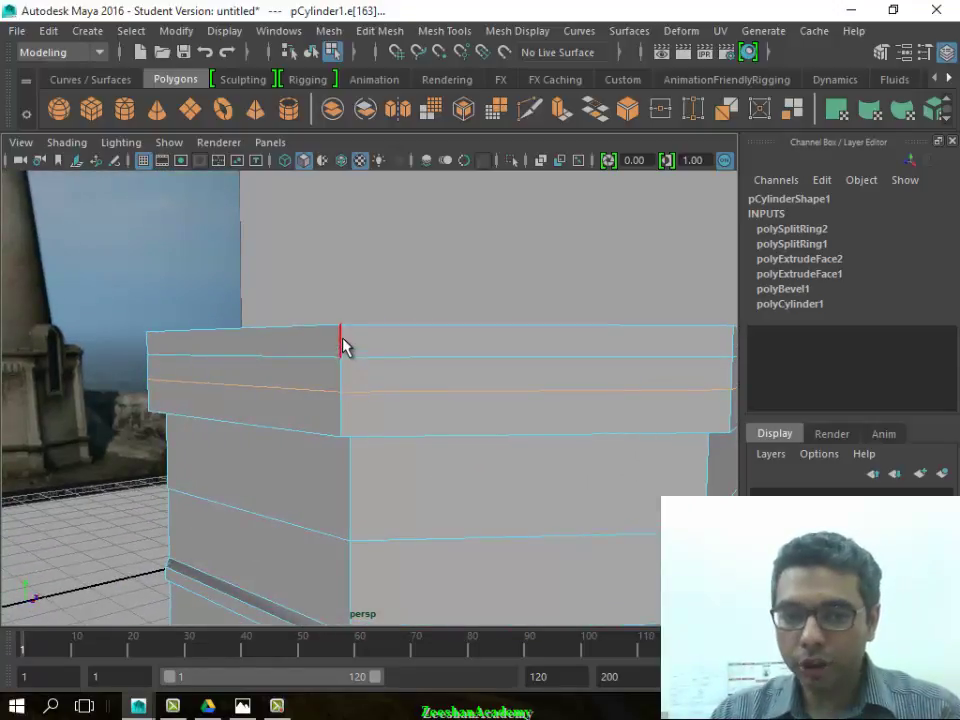
Switch to Face mode and select the thin top strip of the upper band
click(388, 32)
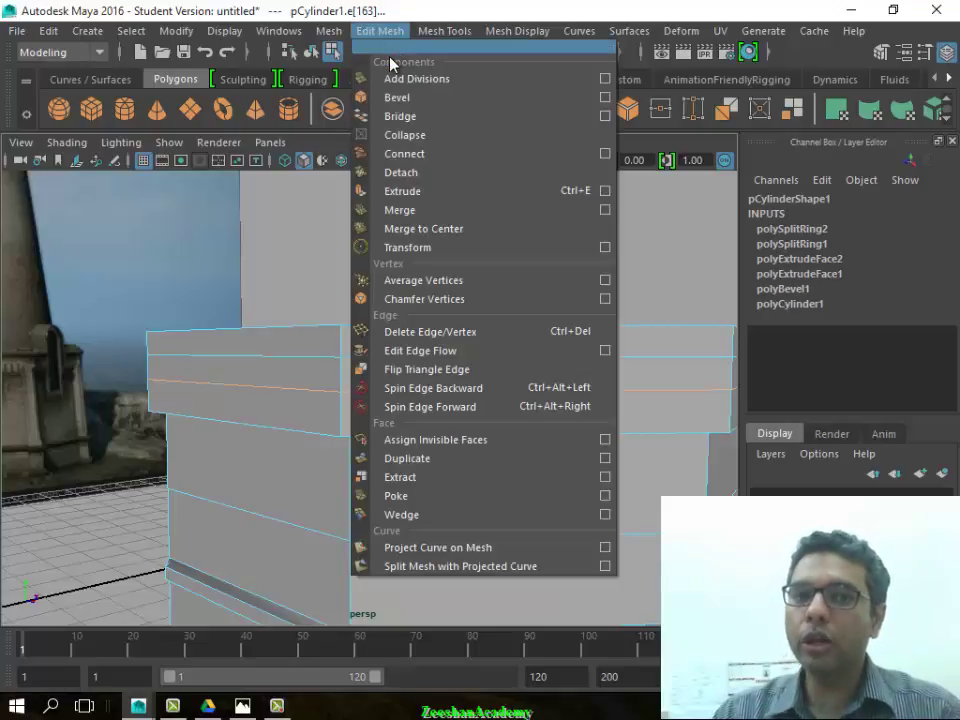
click(139, 422)
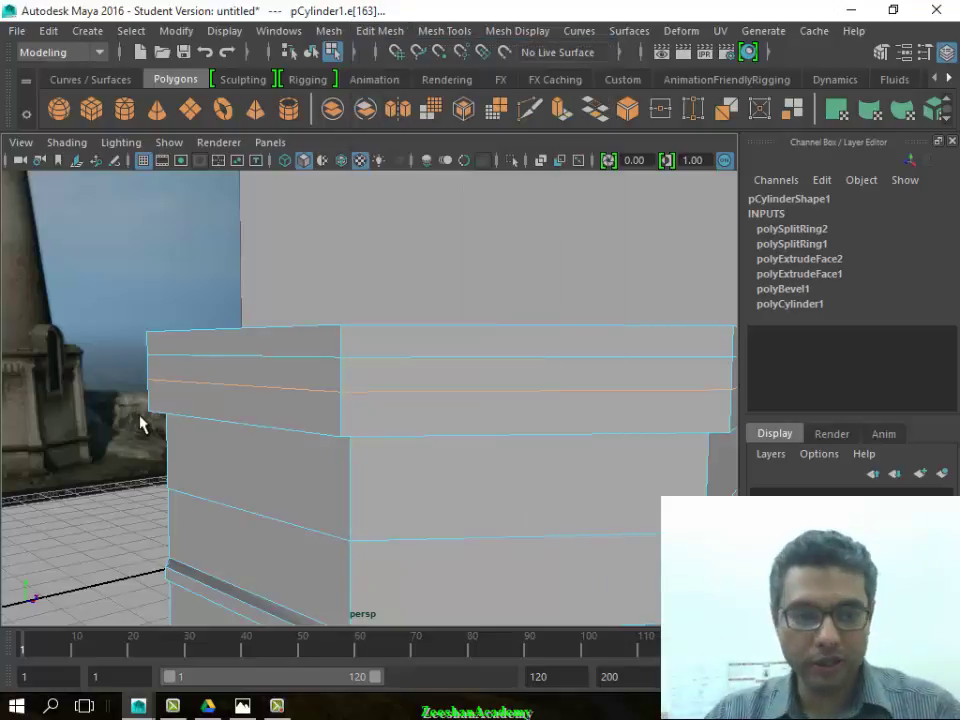
alt+drag(139, 422, 488, 408)
alt+middle_drag(488, 408, 422, 396)
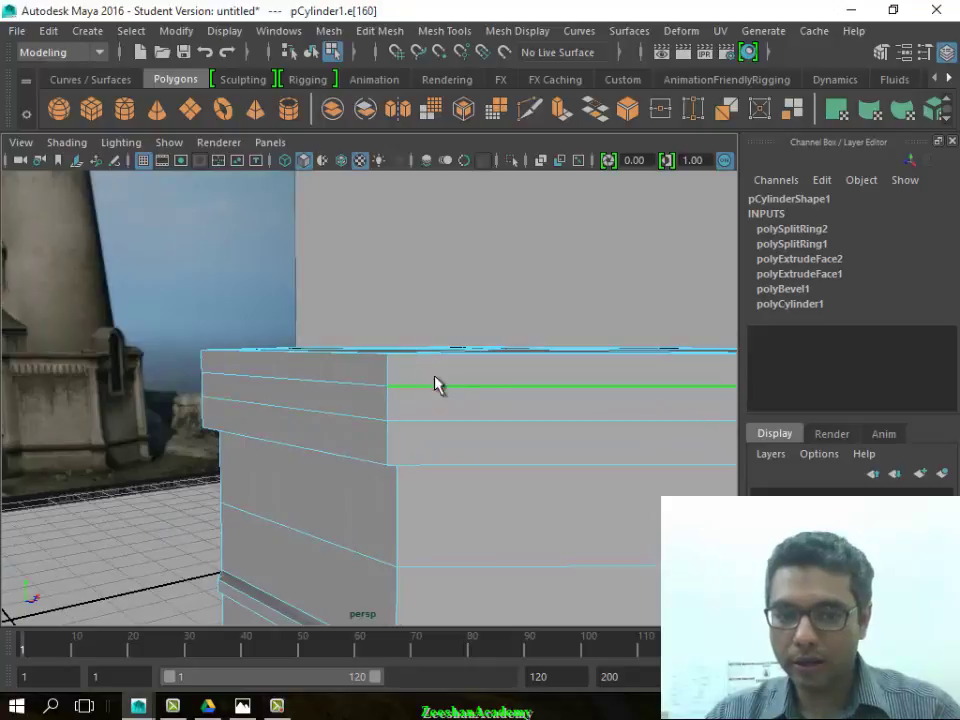
mouse_move(484, 179)
right_down()
mouse_move(476, 272)
mouse_move(484, 231)
right_up()
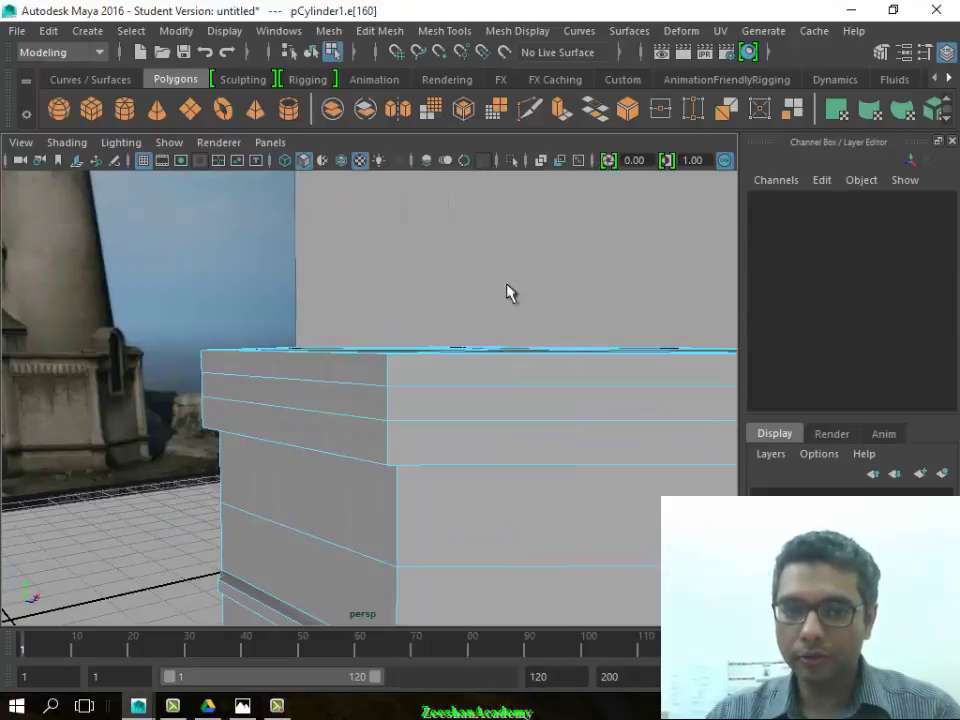
click(489, 377)
mouse_move(489, 377)
alt+mouse_down()
mouse_move(393, 449)
mouse_move(343, 454)
mouse_move(411, 439)
alt+mouse_up()
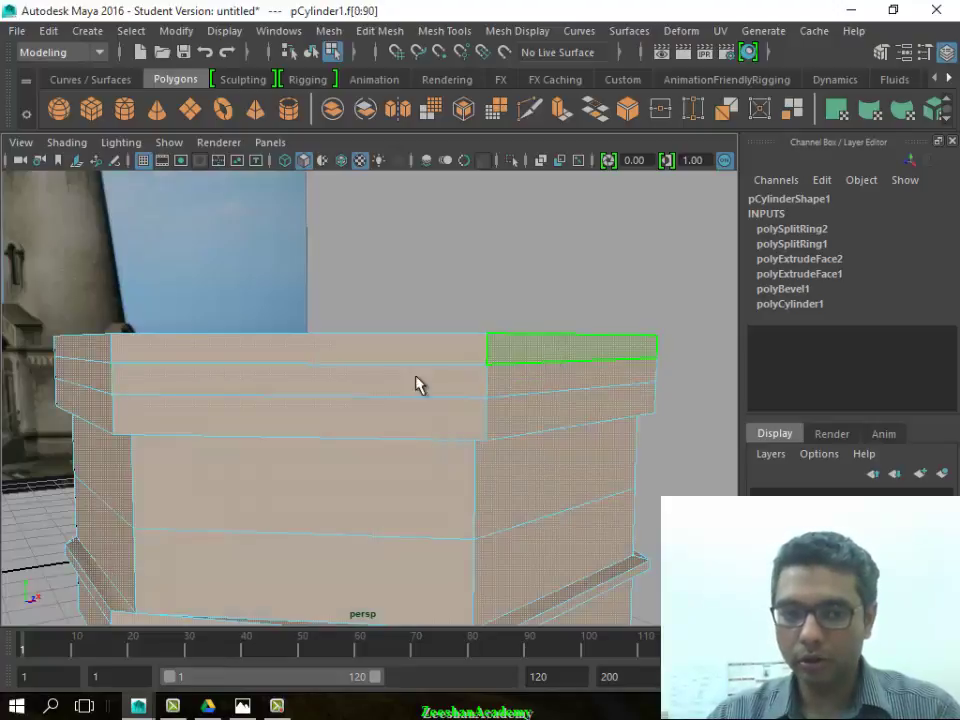
shift+double_click(530, 358)
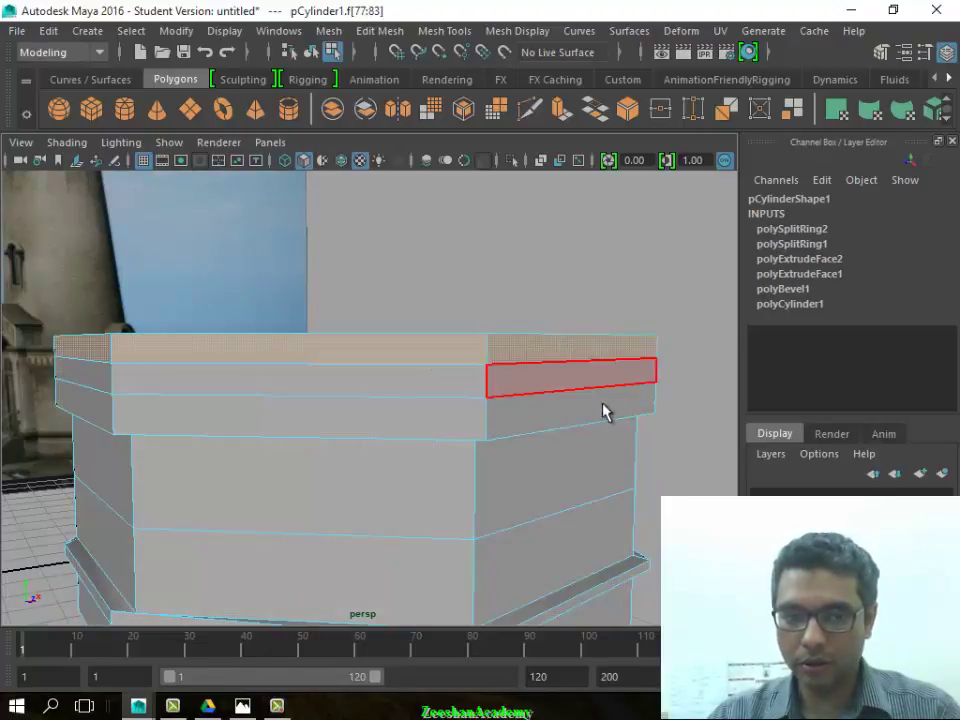
Add each side's top-strip face until all seven, f[77:83], are selected
mouse_move(604, 411)
alt+mouse_down()
mouse_move(396, 467)
mouse_move(141, 471)
mouse_move(420, 477)
mouse_move(204, 474)
mouse_move(718, 463)
mouse_move(500, 457)
alt+mouse_up()
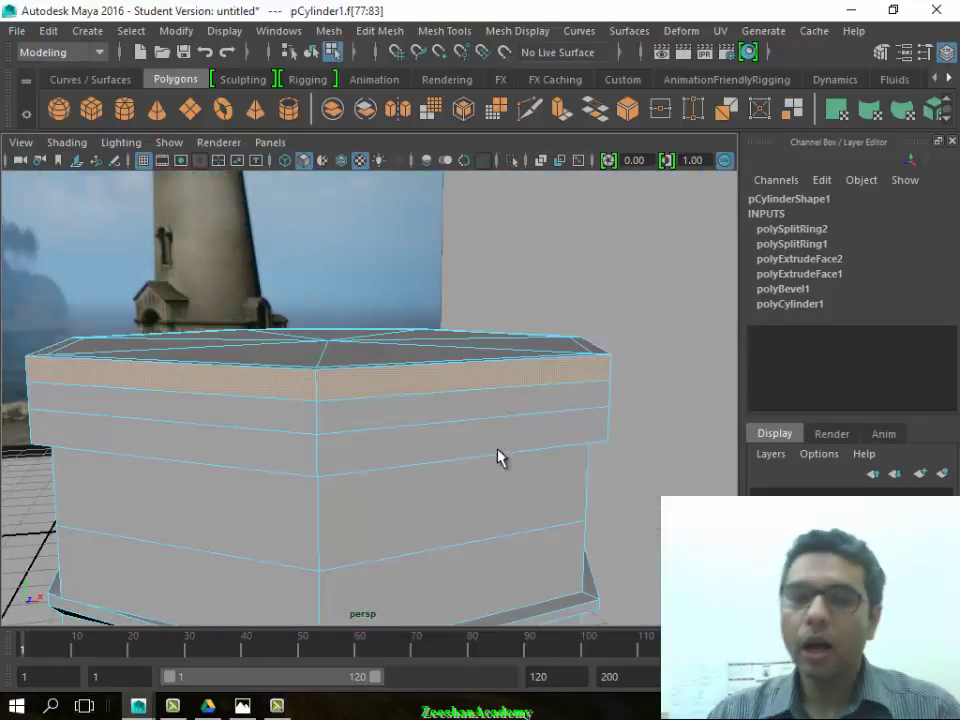
click(450, 390)
mouse_move(450, 390)
alt+mouse_down()
mouse_move(437, 476)
mouse_move(246, 422)
alt+mouse_up()
shift+click(348, 423)
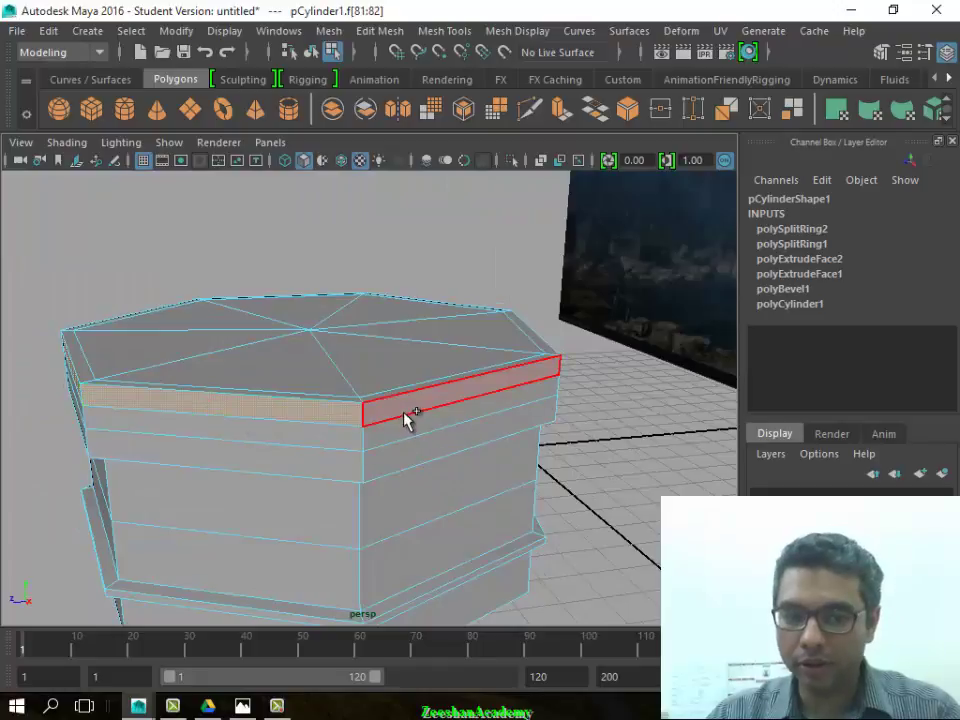
shift+click(407, 418)
mouse_move(561, 471)
alt+mouse_down()
mouse_move(283, 467)
mouse_move(320, 450)
alt+mouse_up()
shift+click(370, 400)
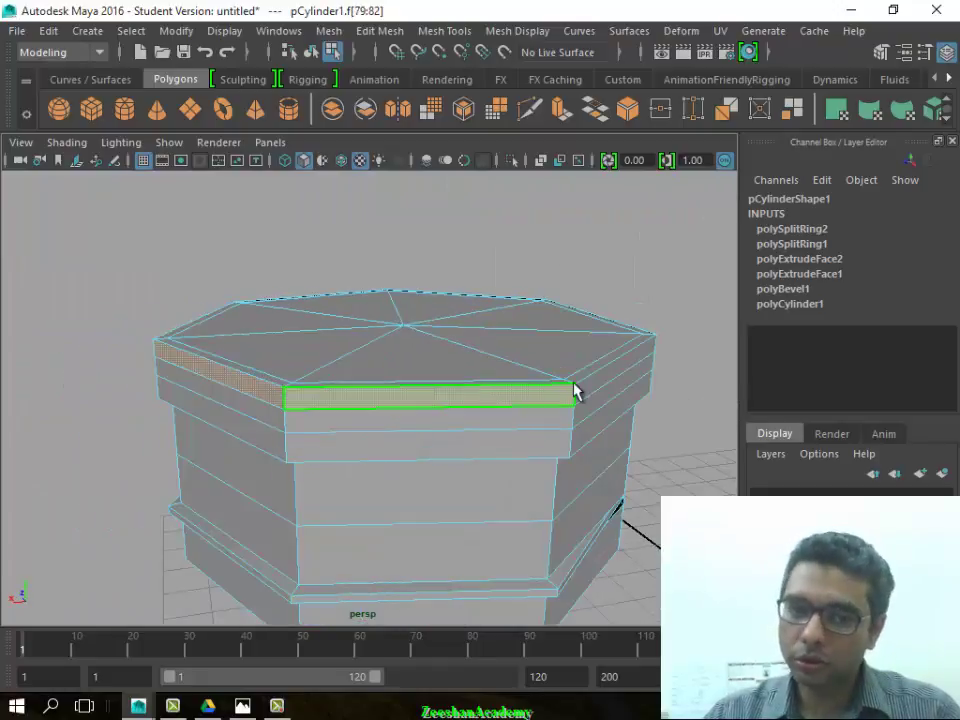
shift+click(606, 381)
alt+drag(574, 467, 318, 460)
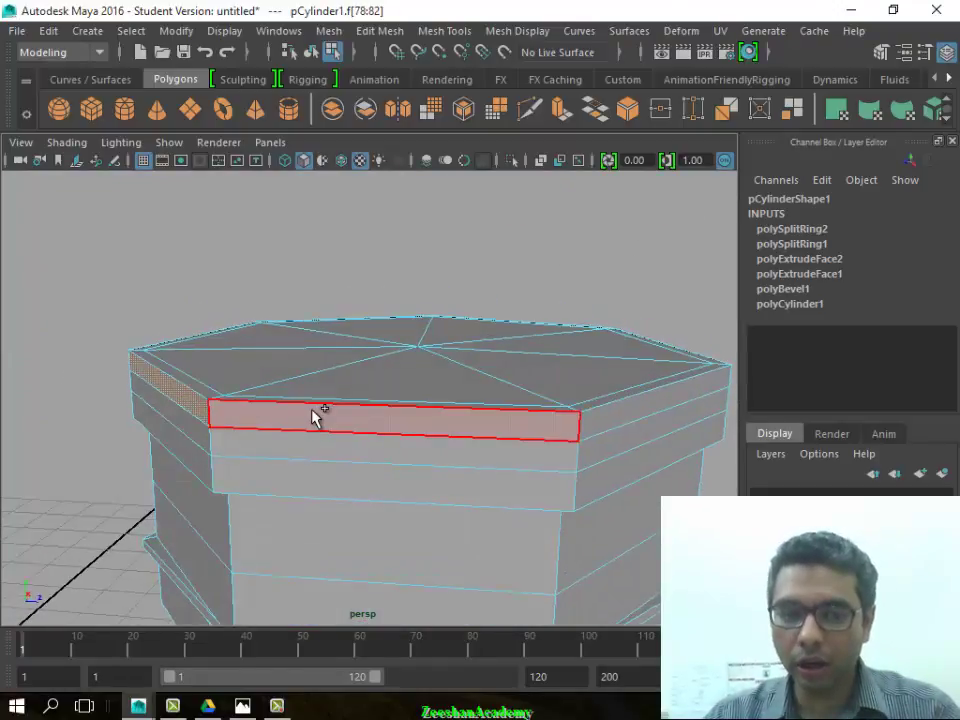
shift+click(315, 414)
shift+click(628, 420)
alt+drag(654, 519, 424, 515)
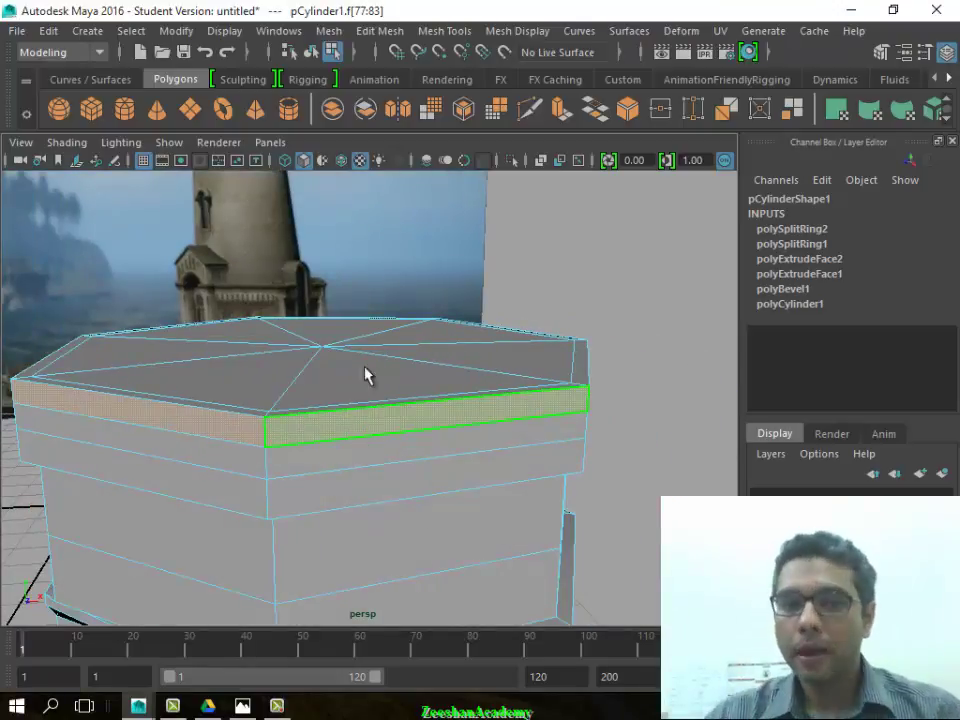
Extrude the top-strip faces outward to Local Translate Z 0.265, then deselect in Object Mode
click(380, 30)
click(422, 191)
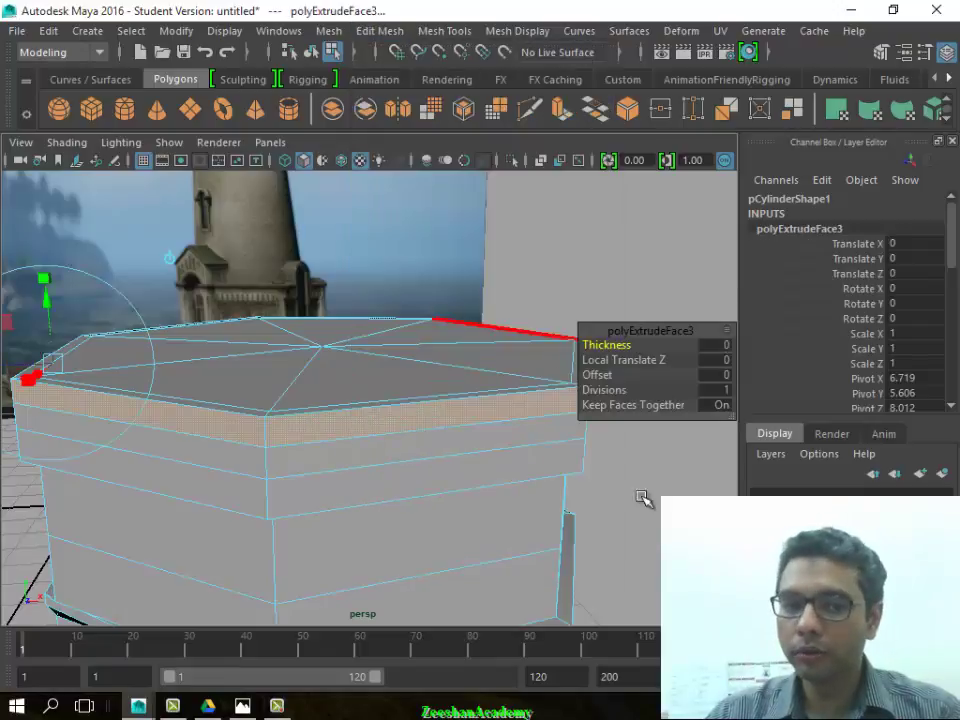
mouse_move(328, 471)
alt+mouse_down()
mouse_move(456, 459)
mouse_move(578, 507)
mouse_move(364, 454)
mouse_move(379, 454)
mouse_move(446, 381)
mouse_move(480, 386)
mouse_move(409, 416)
mouse_move(508, 302)
alt+mouse_up()
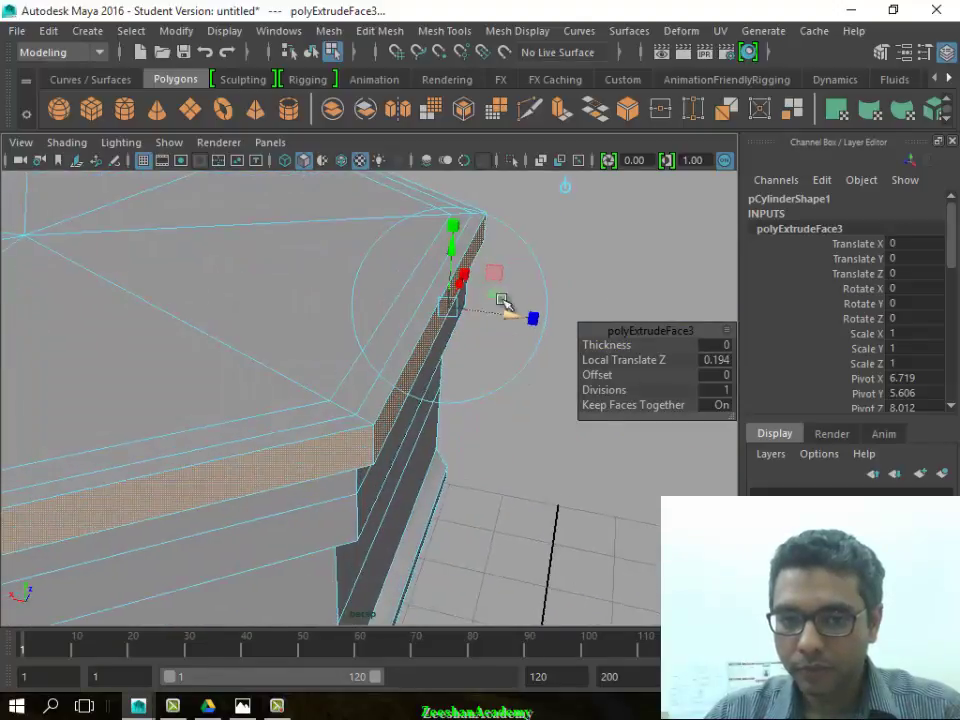
alt+drag(448, 326, 444, 392)
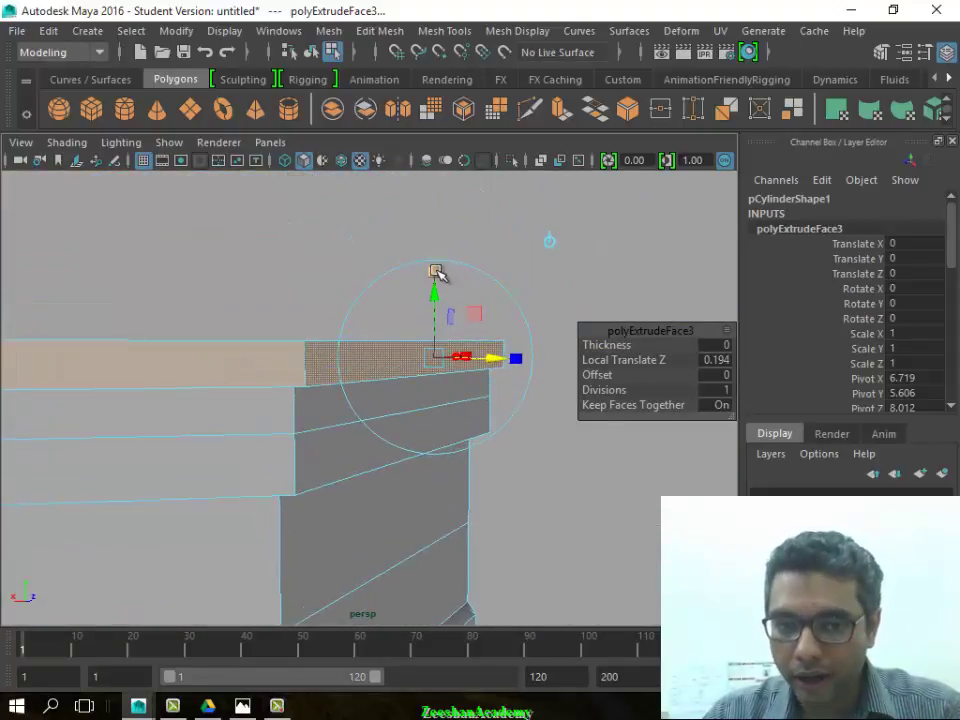
mouse_move(437, 272)
alt+mouse_down()
mouse_move(435, 321)
mouse_move(362, 501)
mouse_move(340, 486)
mouse_move(373, 497)
mouse_move(395, 485)
alt+mouse_up()
drag(535, 350, 399, 392)
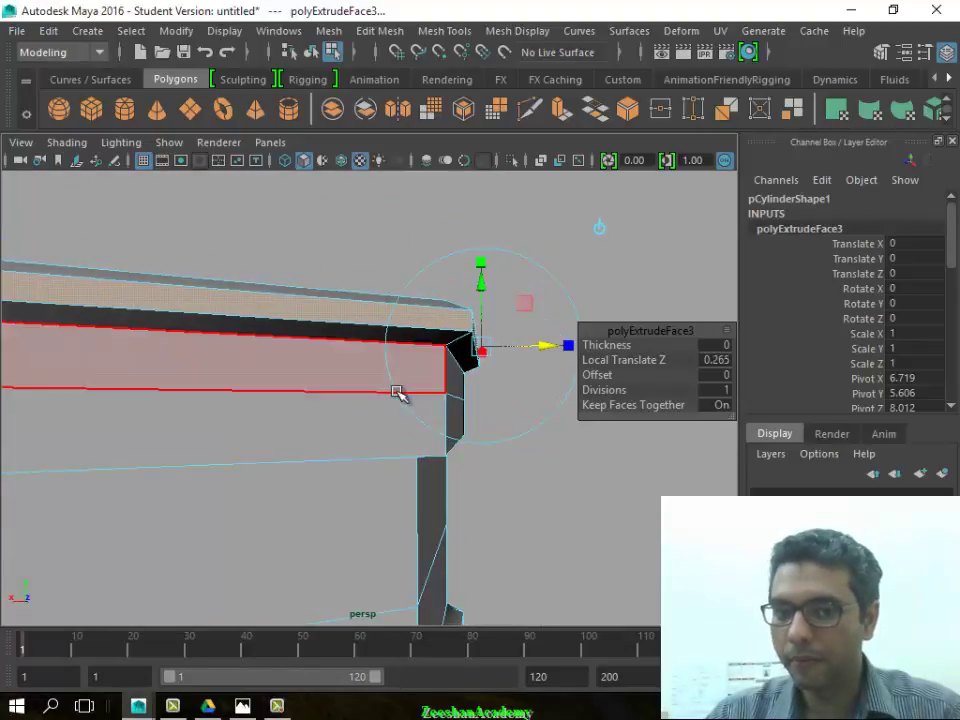
right_drag(399, 392, 489, 150)
click(298, 476)
mouse_move(298, 476)
alt+mouse_down()
mouse_move(594, 518)
mouse_move(478, 489)
mouse_move(510, 467)
mouse_move(369, 413)
mouse_move(336, 414)
mouse_move(446, 439)
mouse_move(381, 480)
alt+mouse_up()
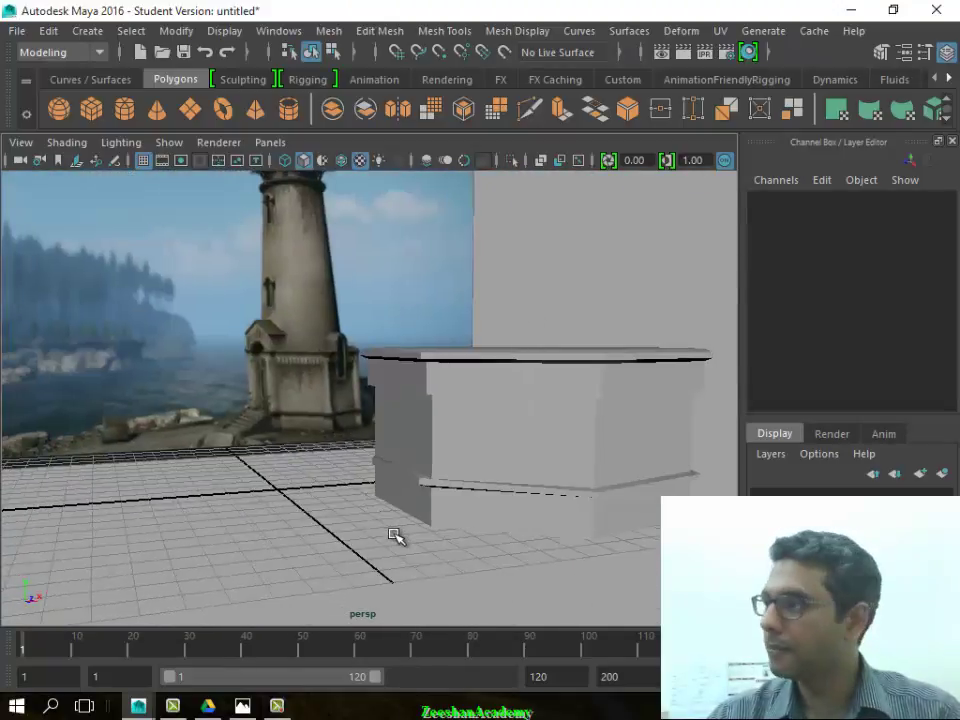
Turn on Wireframe on Shaded and frame the whole base beside the lighthouse reference
mouse_move(398, 535)
alt+mouse_down()
mouse_move(364, 534)
mouse_move(523, 364)
mouse_move(426, 403)
mouse_move(441, 420)
mouse_move(576, 405)
mouse_move(493, 378)
alt+mouse_up()
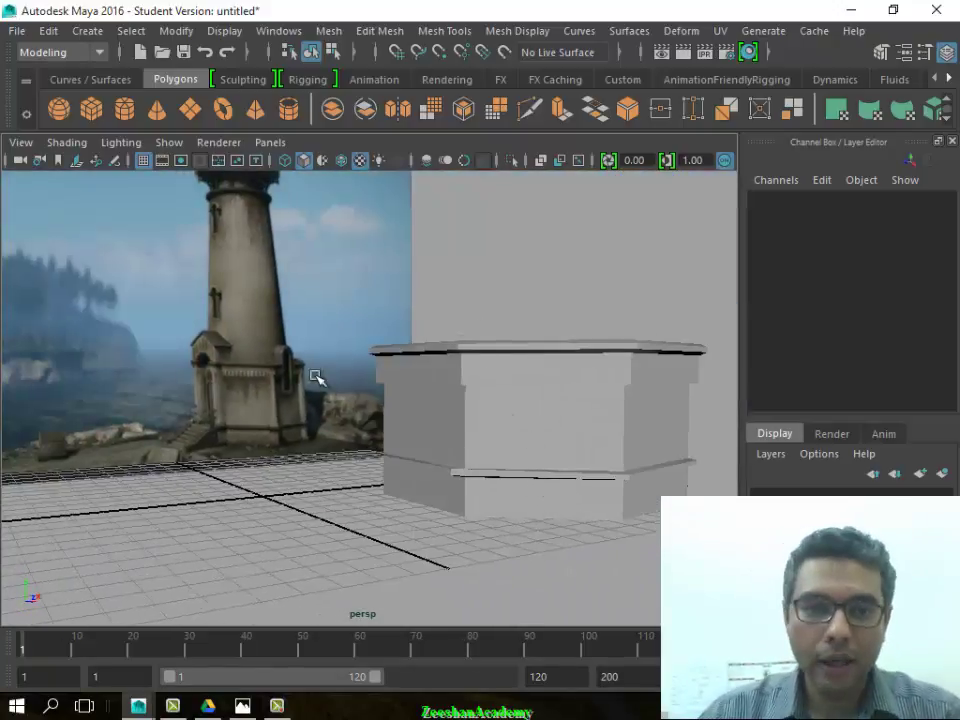
click(341, 162)
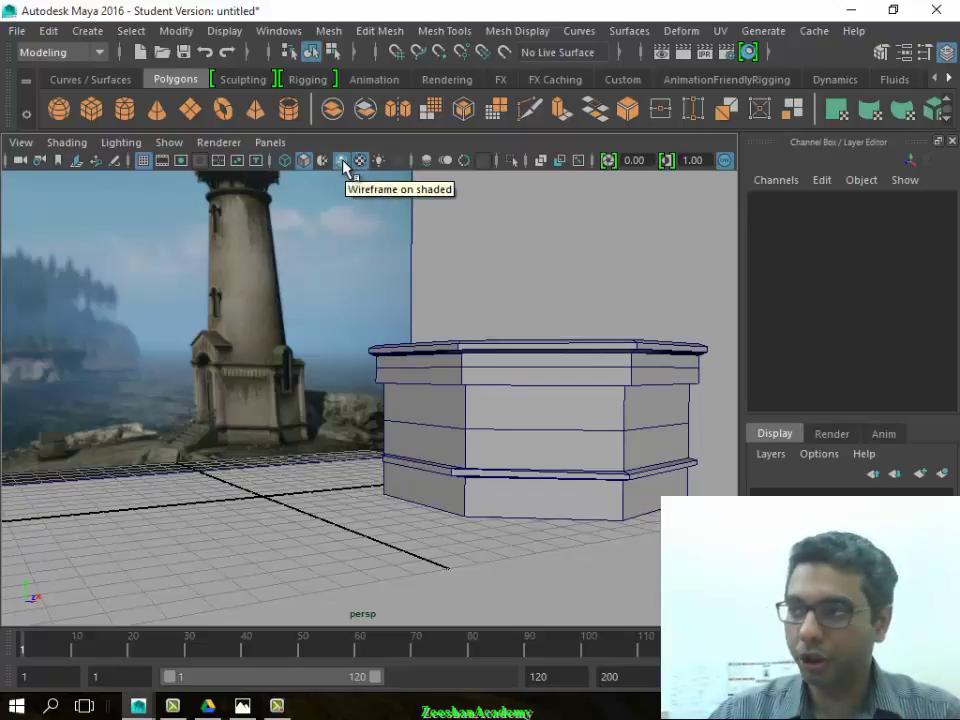
click(70, 145)
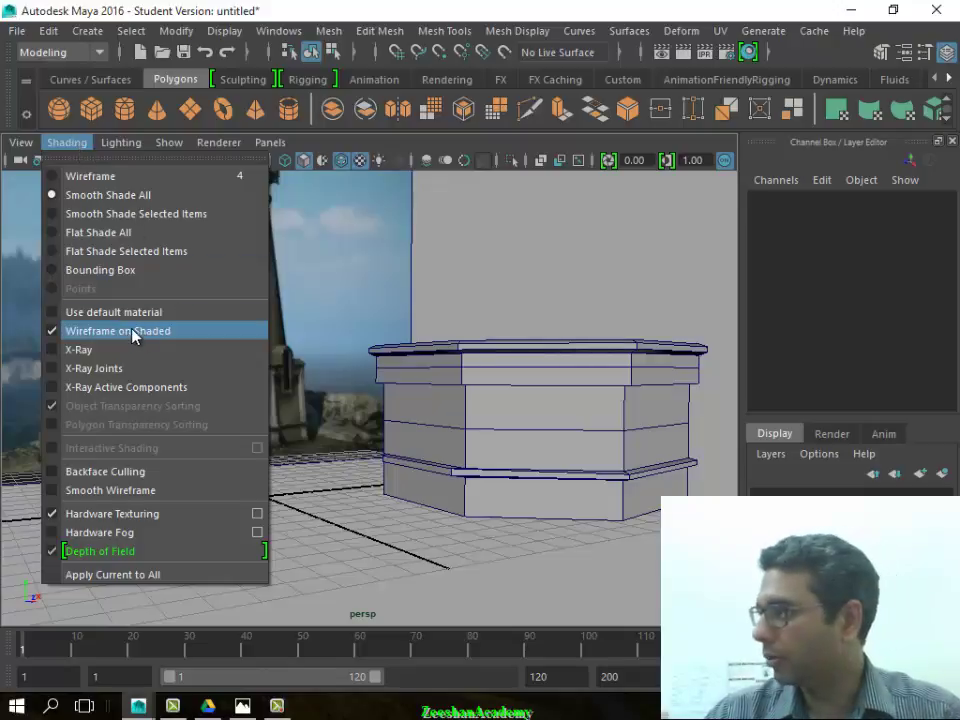
mouse_move(724, 381)
alt+mouse_down()
mouse_move(510, 457)
mouse_move(489, 527)
alt+mouse_up()
click(484, 437)
click(617, 298)
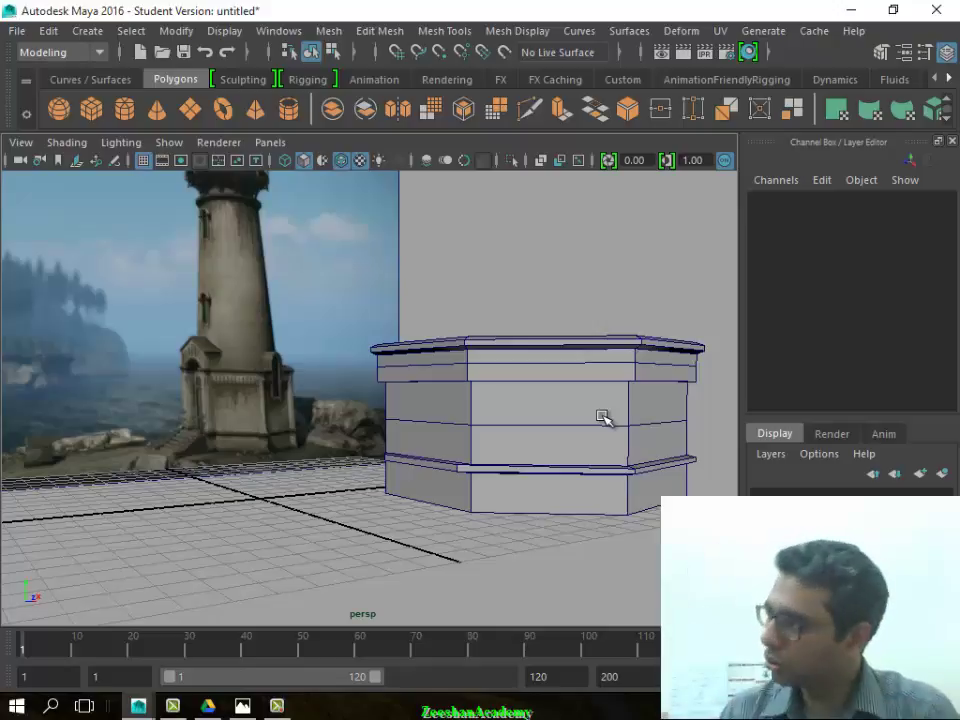
mouse_move(505, 545)
alt+mouse_down()
mouse_move(525, 546)
mouse_move(86, 536)
mouse_move(504, 561)
mouse_move(520, 515)
mouse_move(405, 521)
mouse_move(222, 474)
alt+mouse_up()
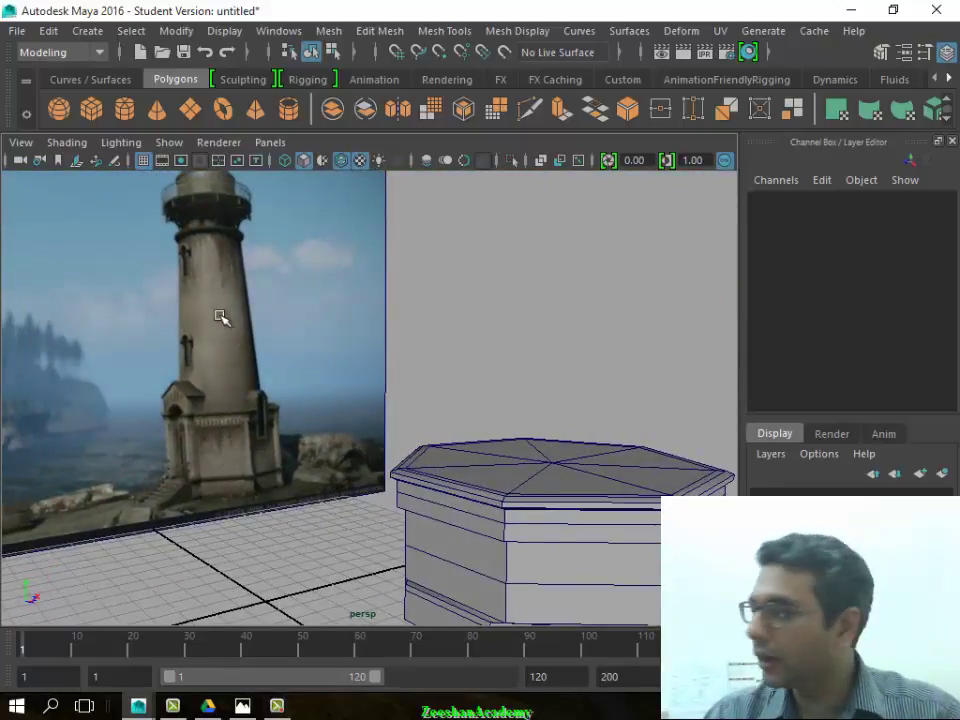
alt+drag(367, 373, 493, 461)
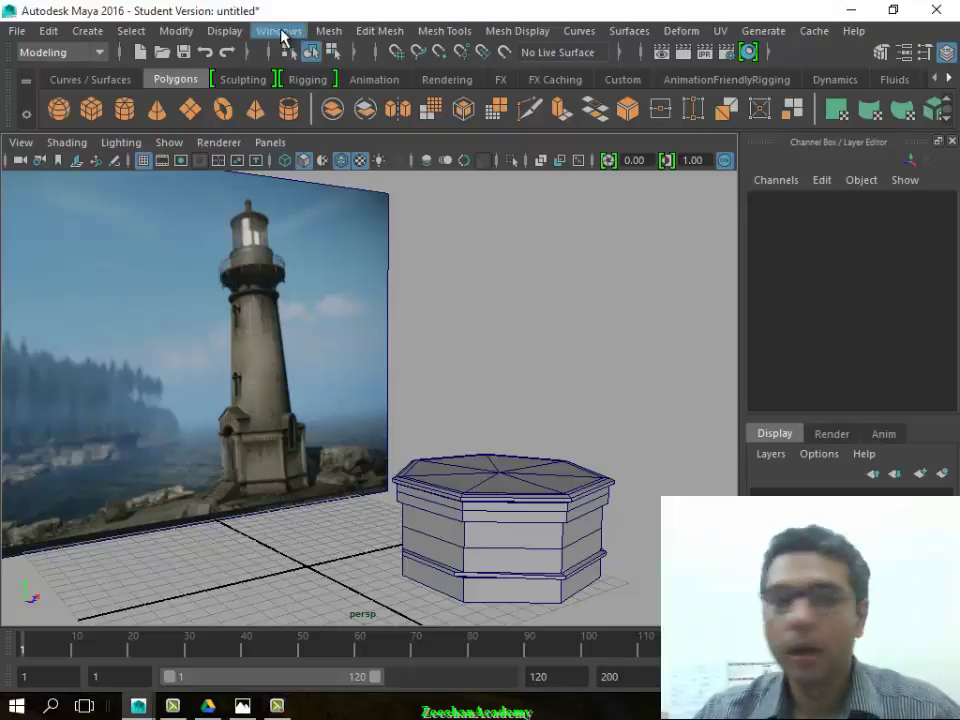
Create a new polygon cylinder from the Polygons shelf next to the base
click(125, 110)
scroll(300, 490, up, 3)
mouse_move(347, 460)
mouse_down()
mouse_move(383, 493)
mouse_move(394, 452)
mouse_move(393, 251)
mouse_move(407, 285)
mouse_move(420, 460)
mouse_up()
scroll(339, 399, down, 3)
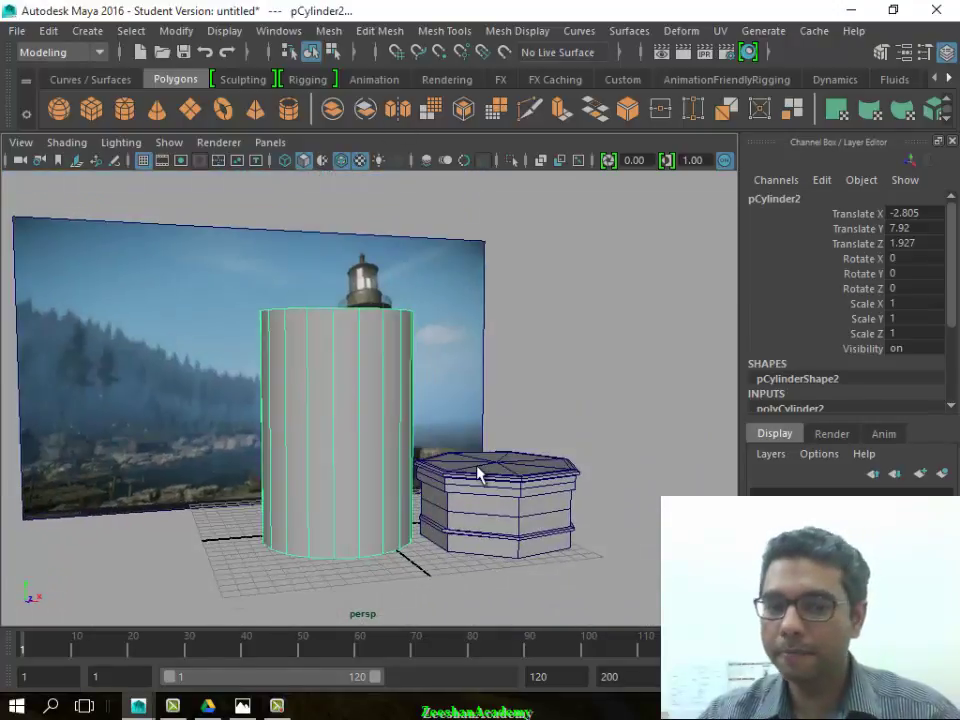
click(504, 492)
scroll(855, 408, down, 3)
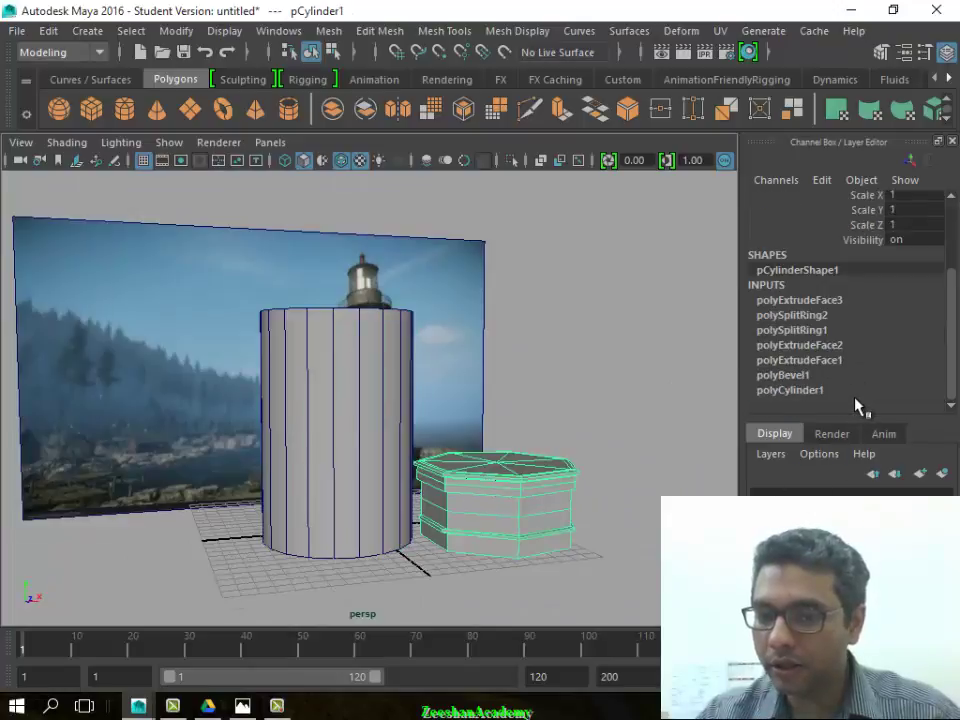
scroll(857, 400, down, 3)
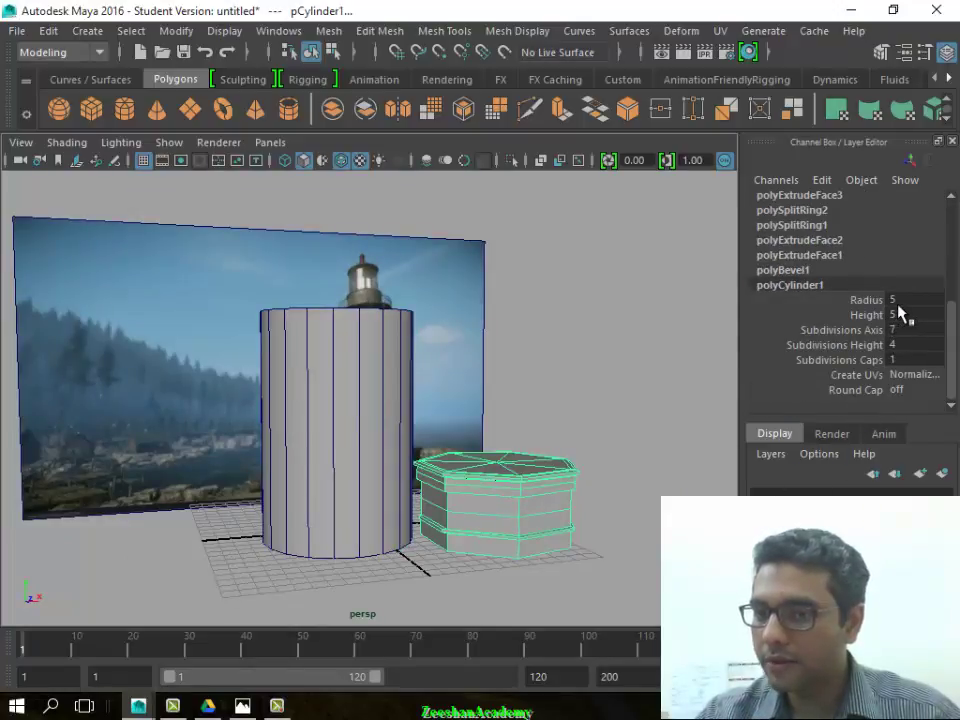
Give the new cylinder Radius 5 and Subdivisions Axis 20 in the Channel Box
click(566, 430)
click(300, 446)
alt+drag(300, 446, 330, 440)
scroll(838, 400, down, 1)
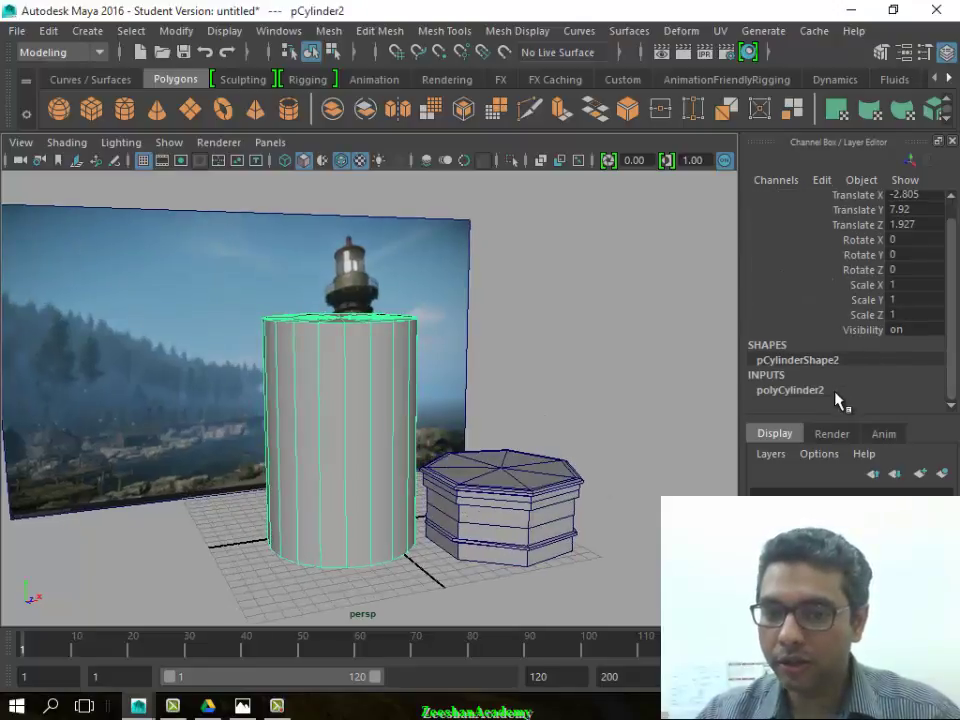
click(836, 393)
scroll(900, 382, down, 1)
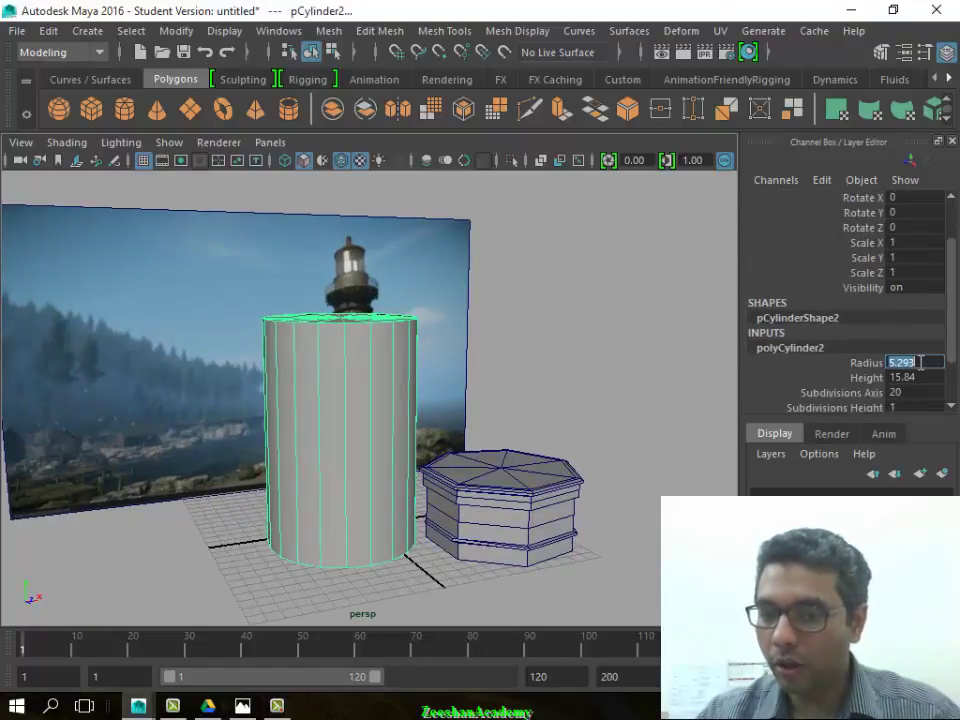
text(5)
key(Return)
Move the 20-sided cylinder up onto the base and centre it along X and Z
mouse_move(398, 494)
alt+mouse_down()
mouse_move(450, 497)
mouse_move(371, 435)
alt+mouse_up()
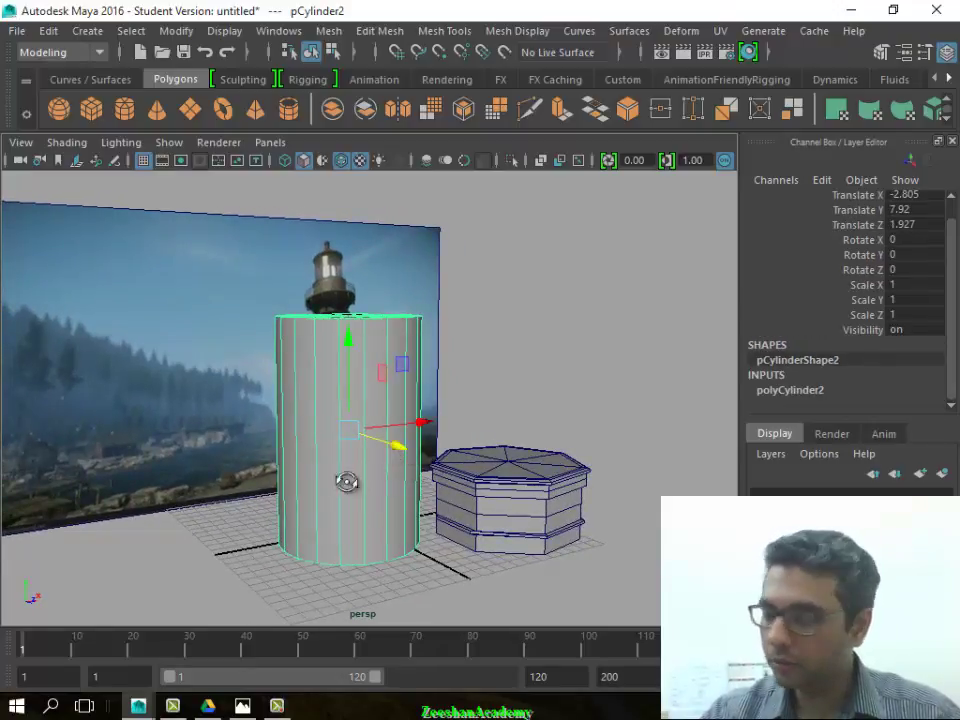
drag(354, 364, 364, 279)
mouse_move(443, 354)
mouse_down()
mouse_move(525, 354)
mouse_move(549, 457)
mouse_up()
mouse_move(510, 341)
mouse_down()
mouse_move(557, 336)
mouse_move(596, 347)
mouse_up()
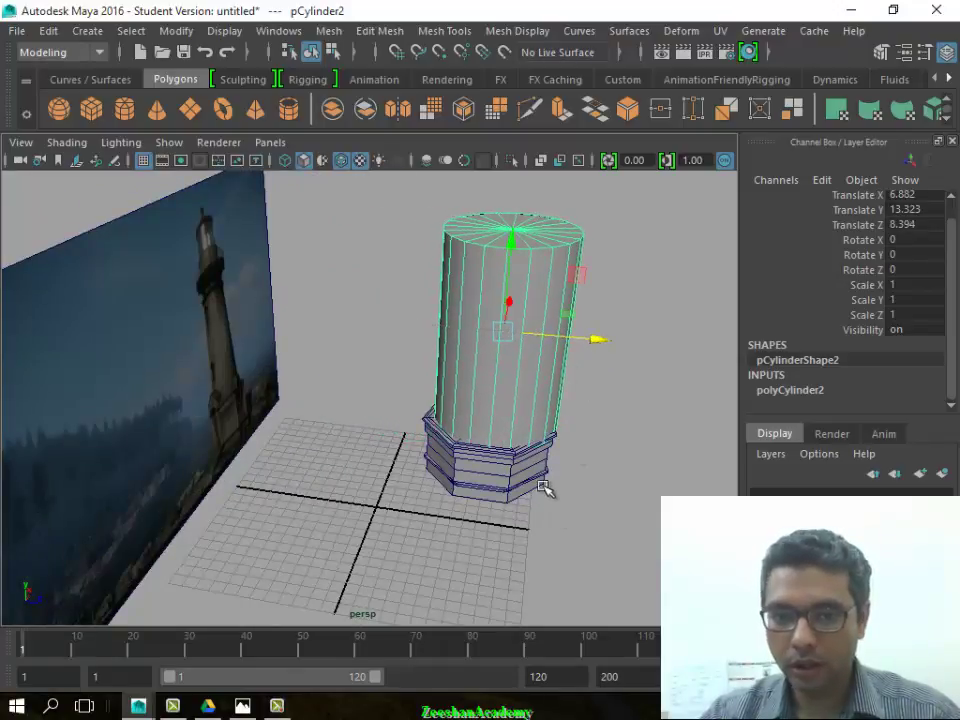
mouse_move(541, 487)
alt+mouse_down()
mouse_move(369, 454)
mouse_move(437, 332)
alt+mouse_up()
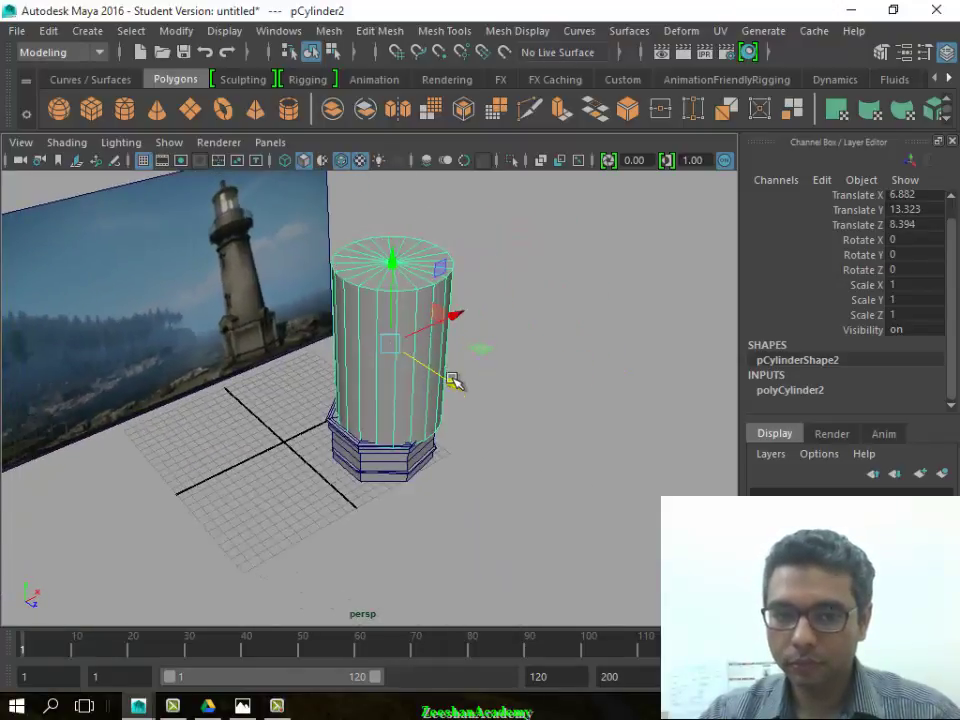
drag(452, 381, 448, 378)
alt+drag(440, 428, 311, 439)
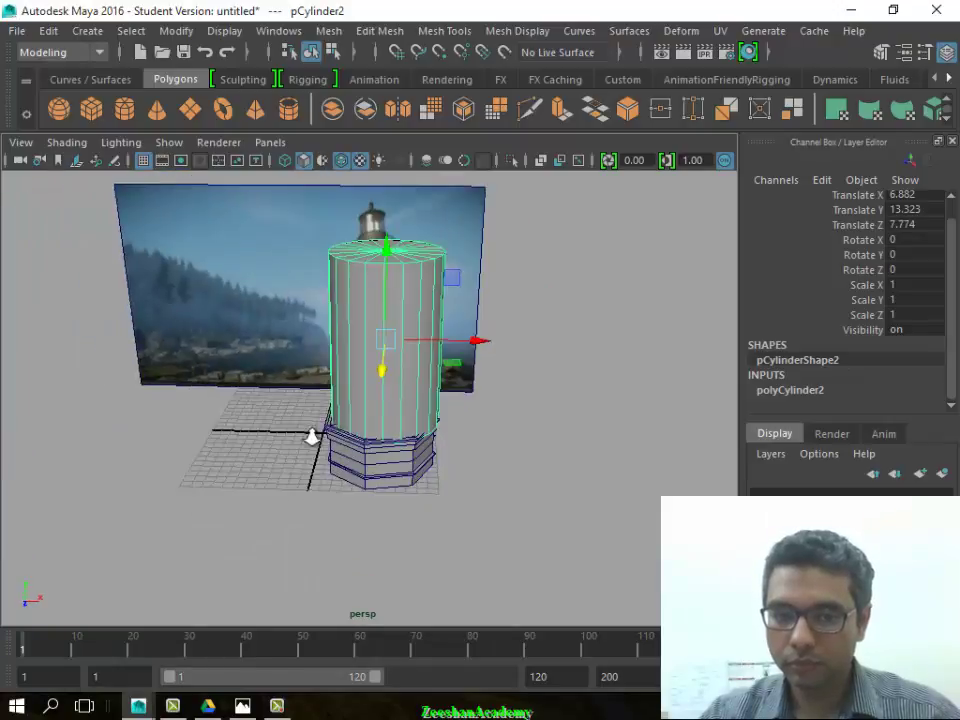
alt+right_drag(311, 439, 465, 440)
mouse_move(489, 300)
mouse_down()
mouse_move(476, 300)
mouse_move(447, 468)
mouse_move(521, 454)
mouse_move(516, 470)
mouse_up()
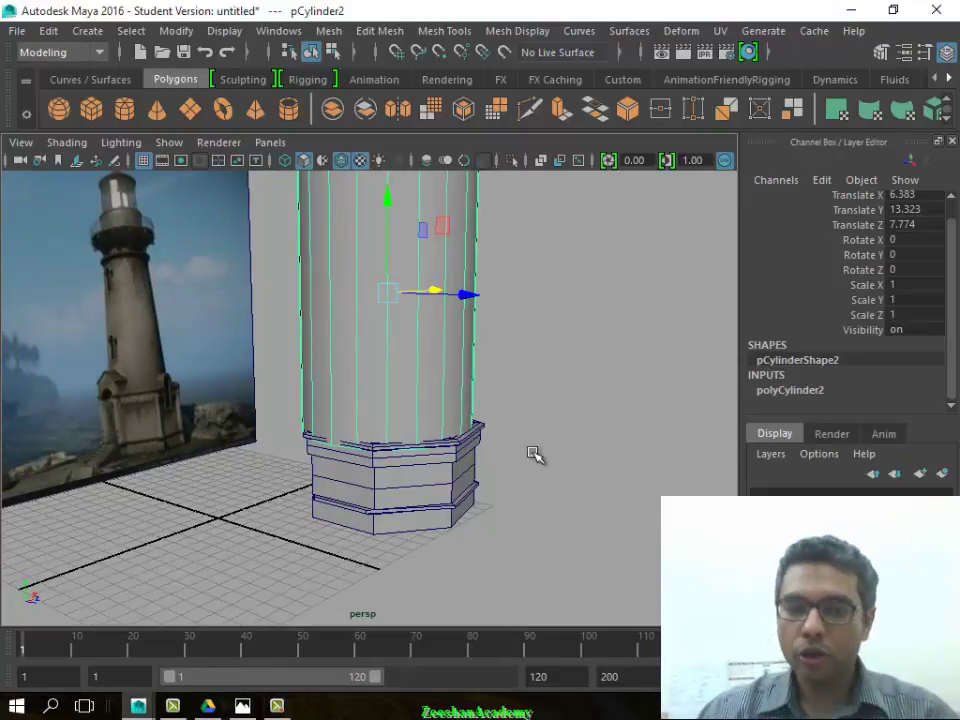
Show four framed views and turn on X-Ray shading in the side and front panels
key(space)
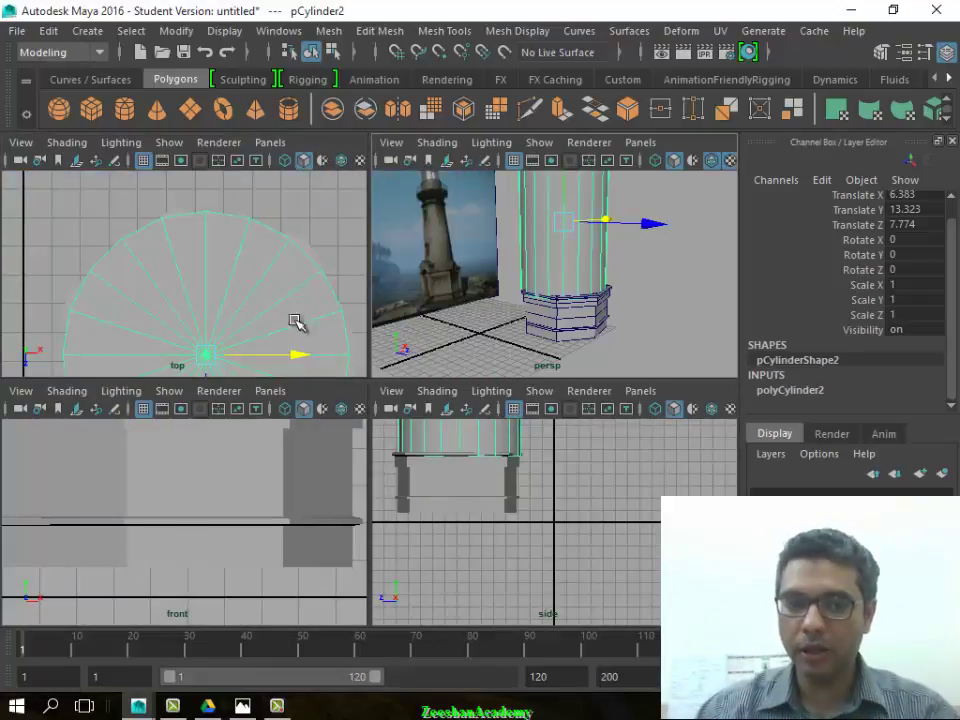
key(f)
key(f)
key(f)
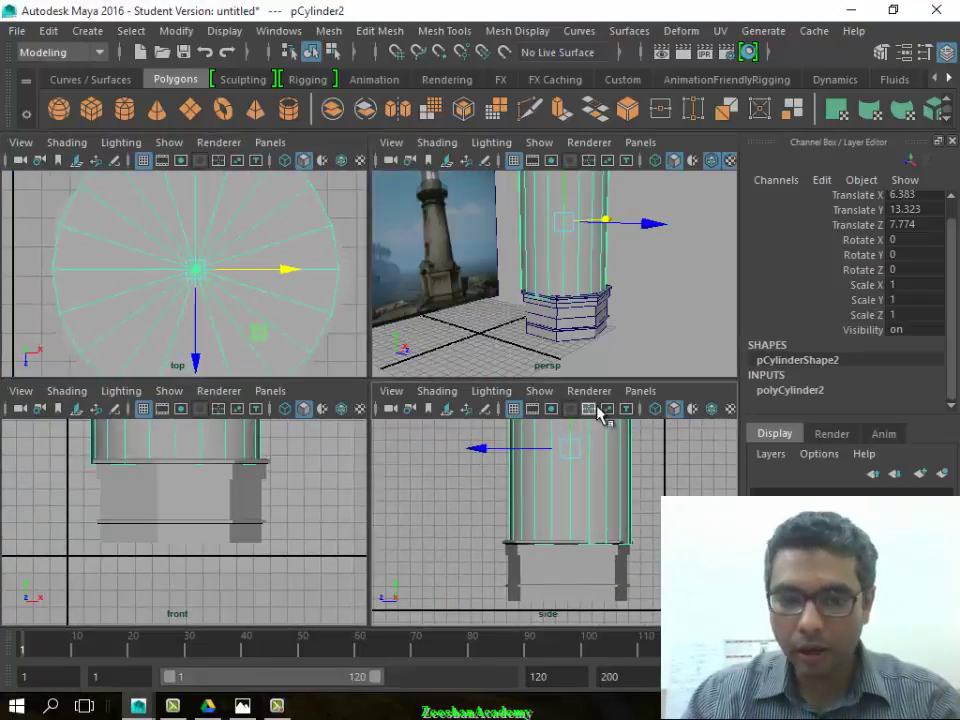
click(450, 391)
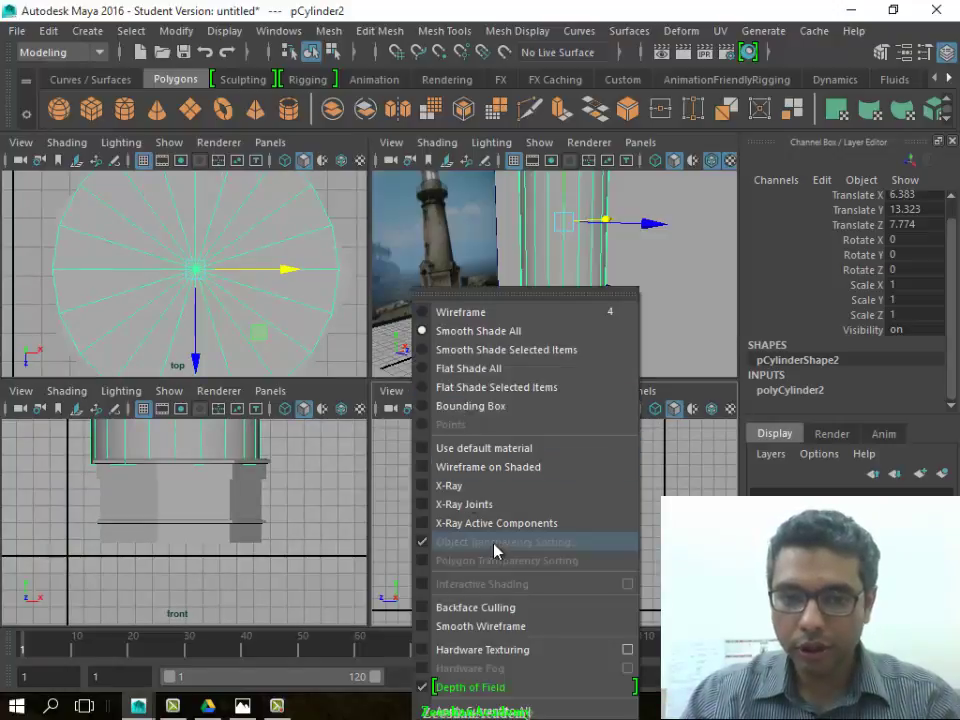
click(519, 484)
click(70, 391)
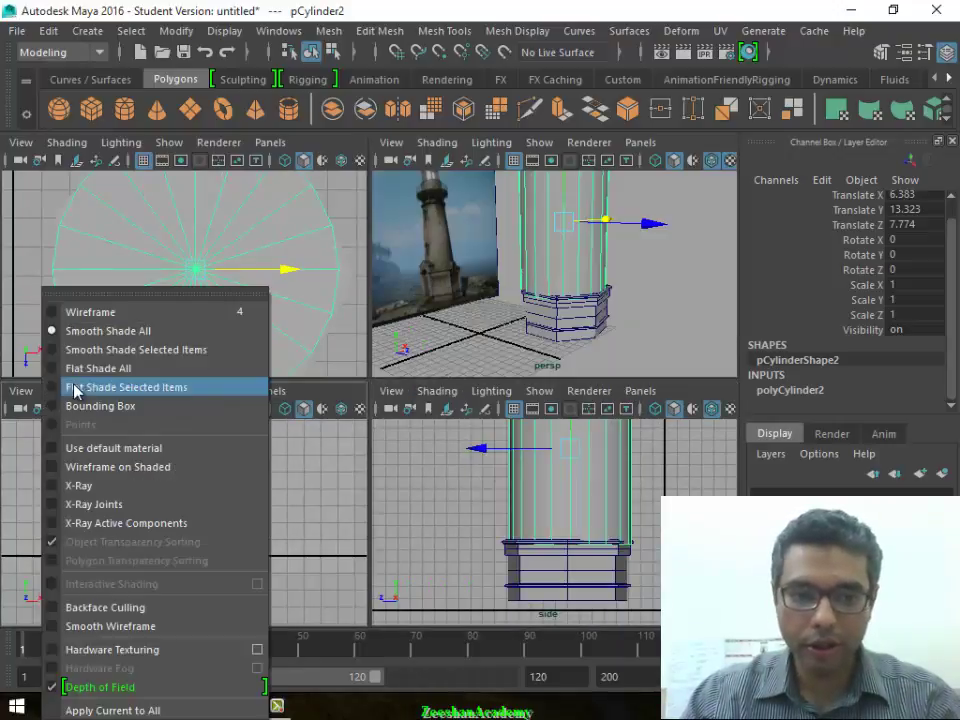
click(160, 484)
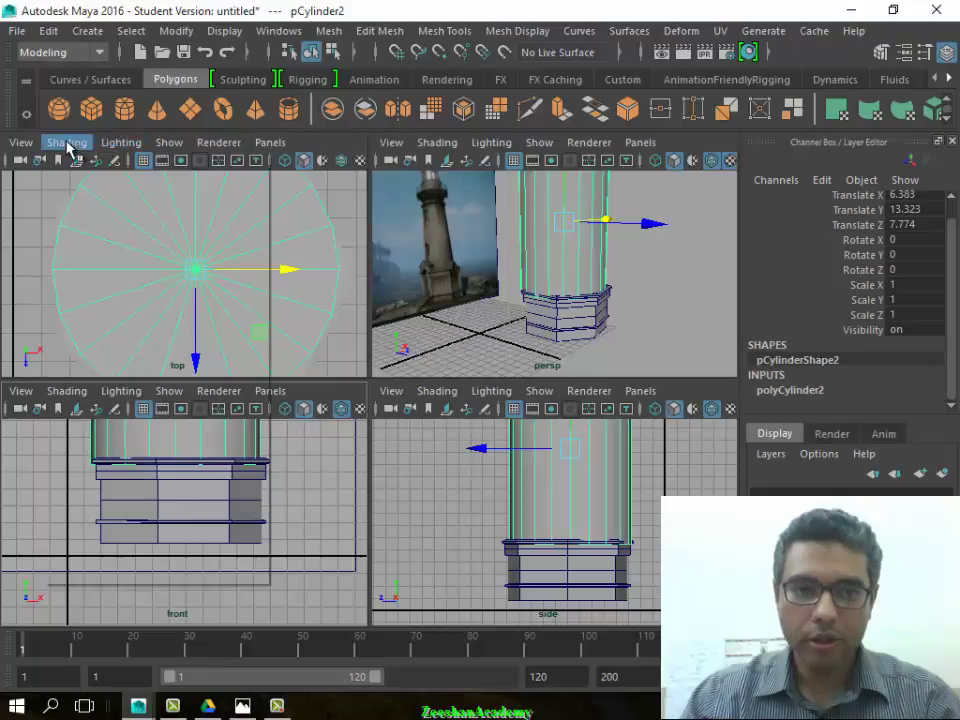
Turn on wireframe-on-shaded in the top view, then zoom and pan it
click(66, 143)
click(137, 333)
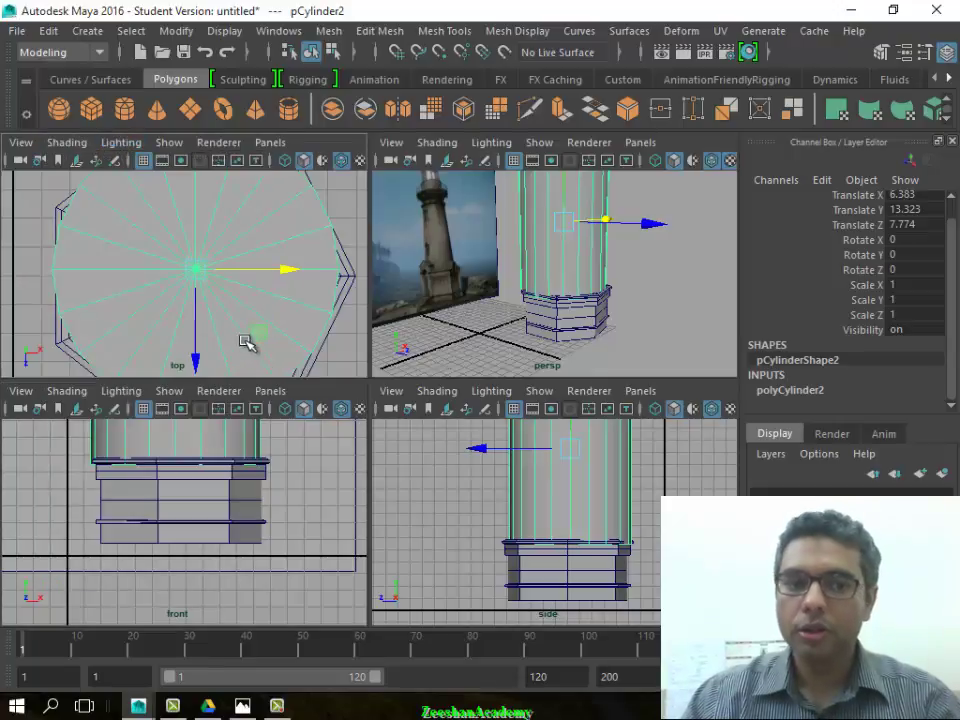
scroll(231, 279, down, 1)
scroll(200, 276, down, 1)
scroll(180, 282, down, 2)
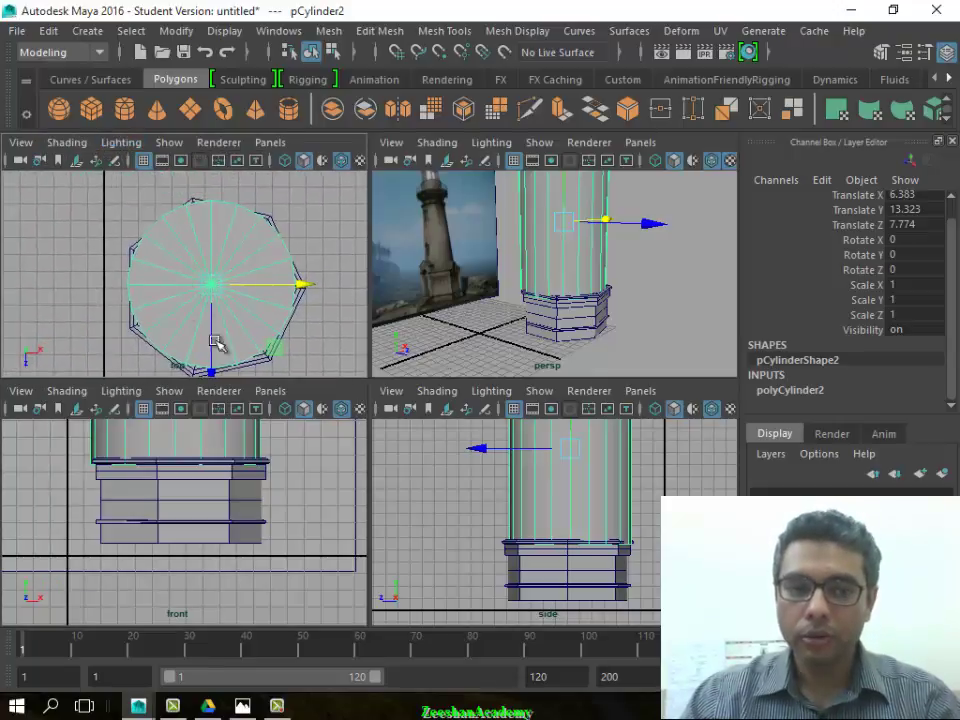
alt+middle_drag(220, 321, 234, 306)
Maximize the top view, recentre the tower cylinder and switch to wireframe display
key(space)
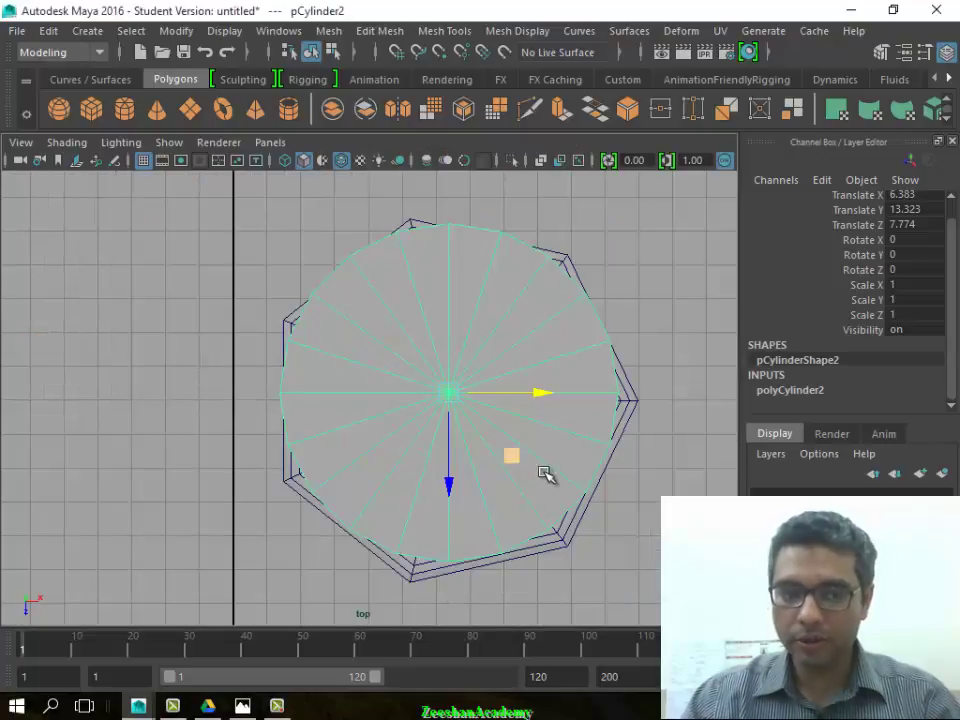
alt+middle_drag(426, 473, 309, 450)
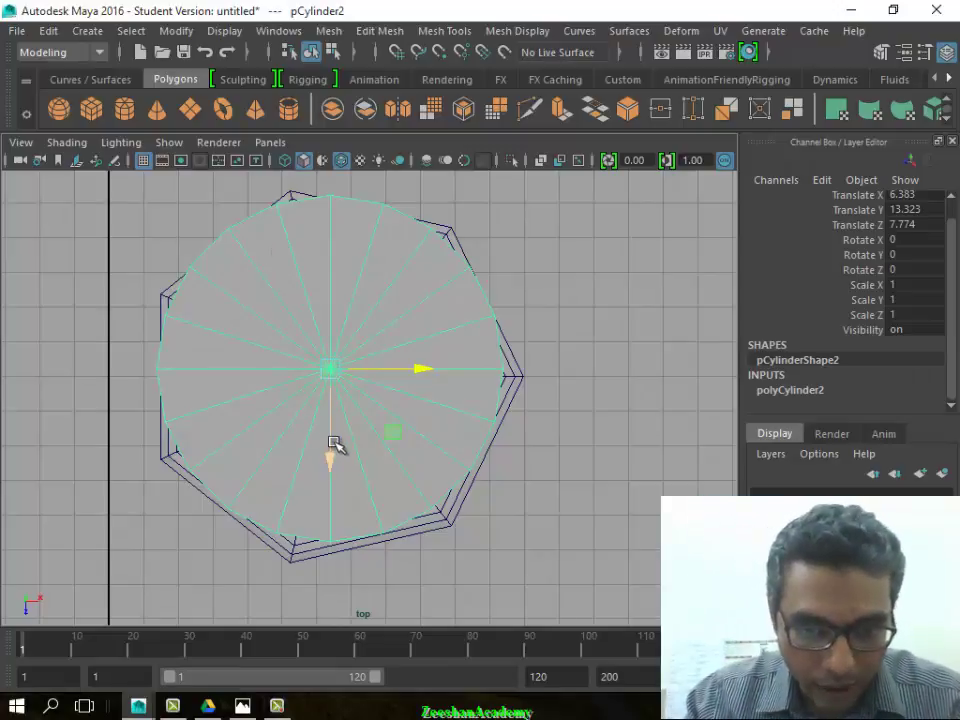
drag(336, 445, 352, 472)
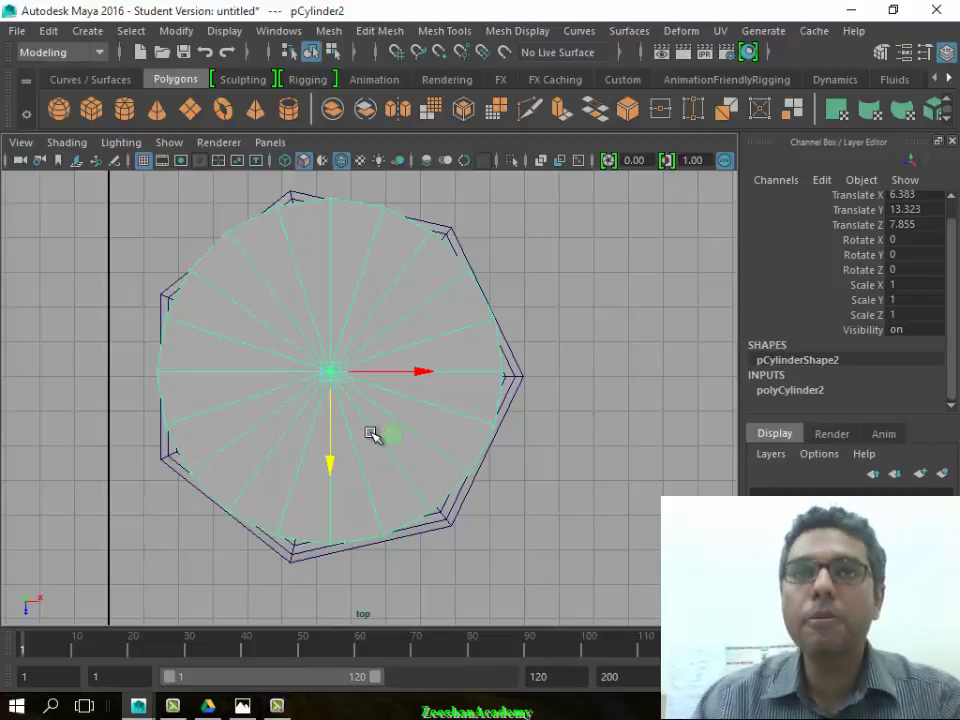
key(4)
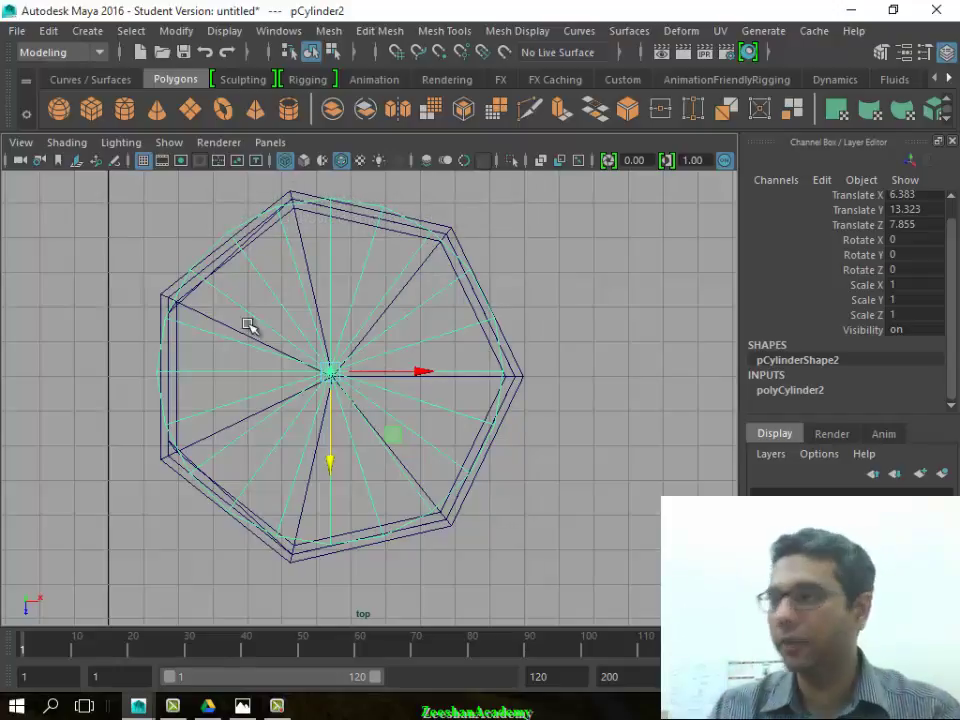
Orbit the wireframe perspective around the tower, then switch to Top View and select the cylinder
key(space)
key(space)
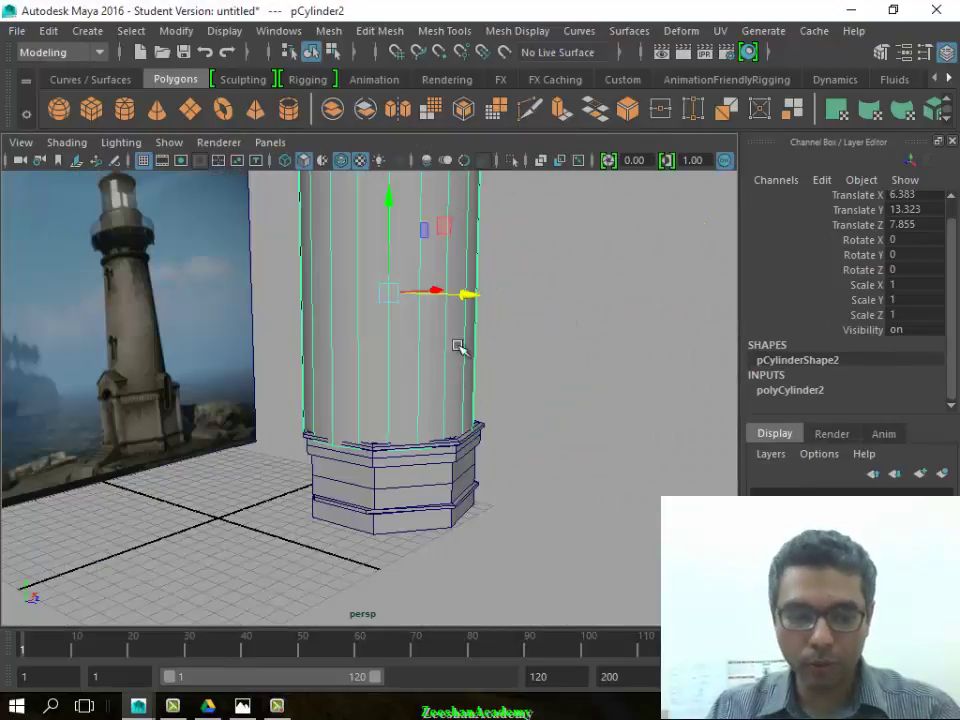
scroll(420, 385, down, 3)
key(4)
mouse_move(384, 422)
alt+mouse_down()
mouse_move(655, 509)
mouse_move(225, 534)
alt+mouse_up()
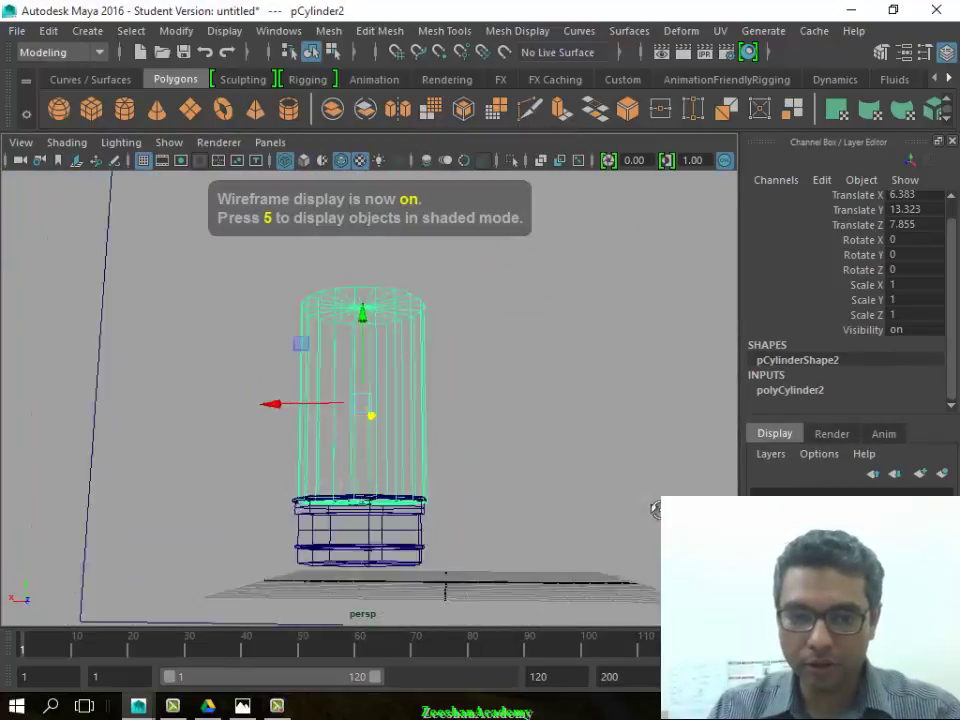
click(214, 510)
alt+drag(486, 534, 560, 520)
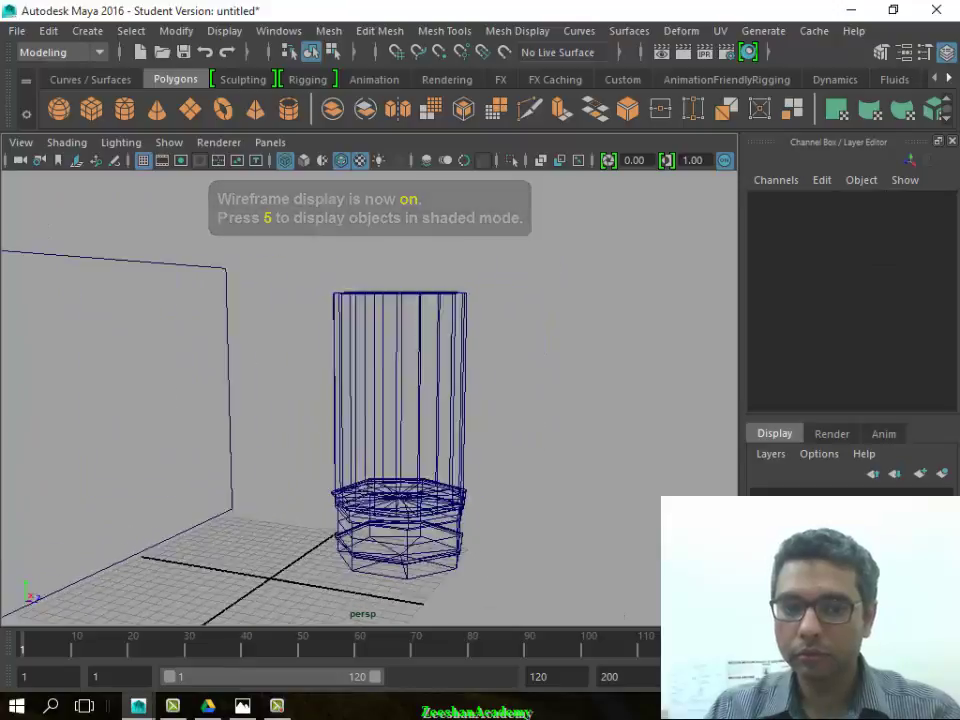
alt+drag(235, 317, 310, 422)
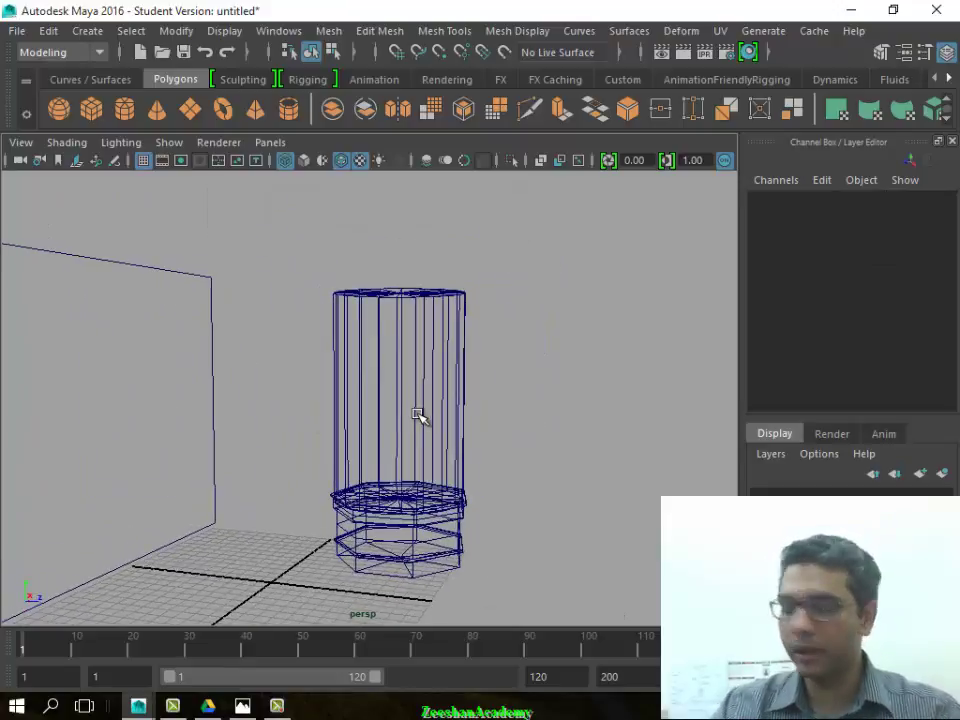
mouse_move(374, 447)
alt+mouse_down()
mouse_move(429, 471)
mouse_move(400, 456)
alt+mouse_up()
key(space)
key(space)
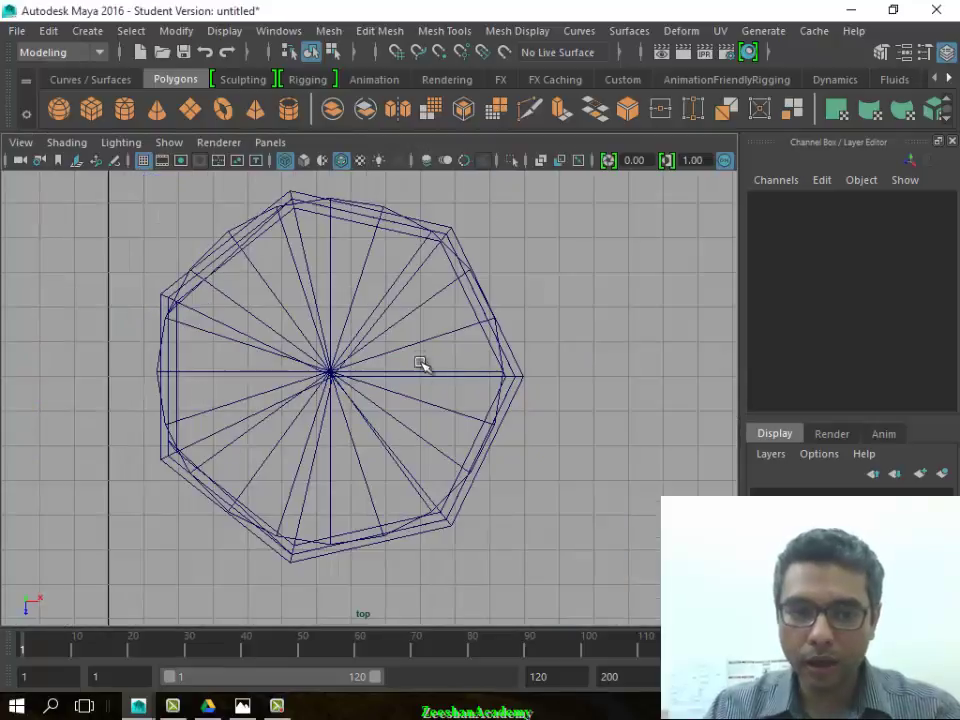
click(405, 442)
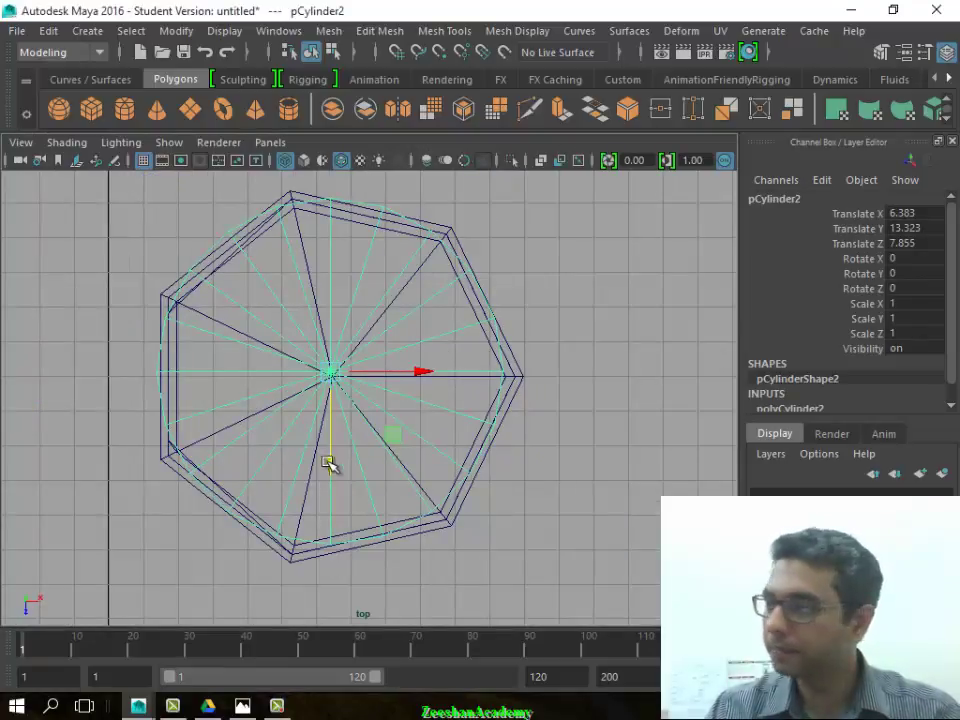
Slide the tower cylinder along X to Translate X 6.455, over the base centre
alt+right_drag(328, 461, 410, 425)
drag(318, 370, 343, 378)
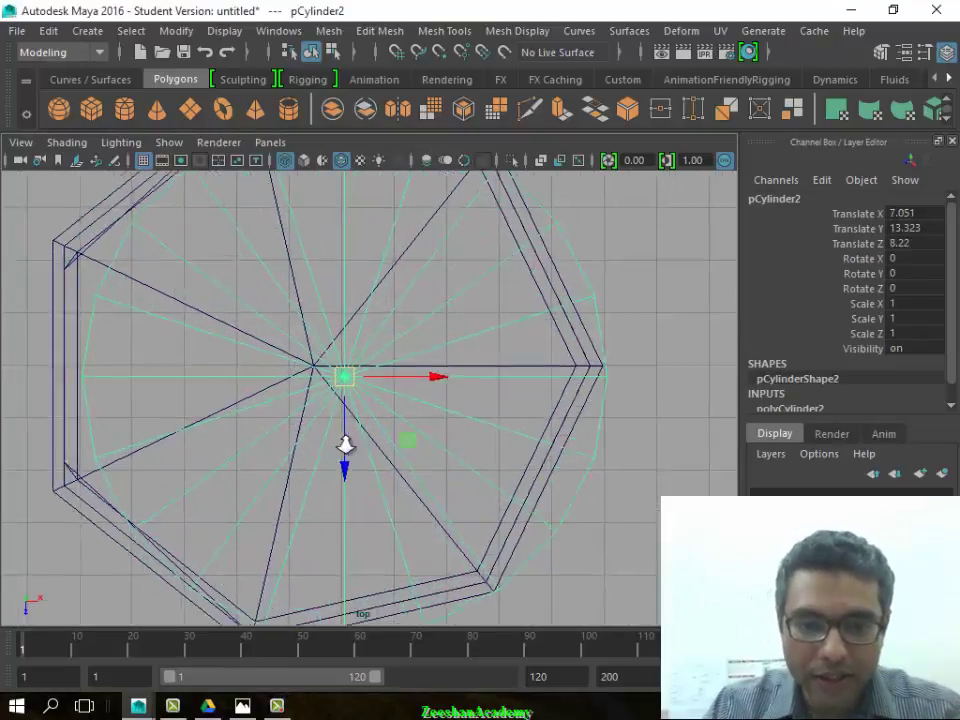
alt+middle_drag(343, 446, 493, 453)
drag(487, 453, 454, 444)
alt+right_drag(349, 489, 592, 526)
alt+middle_drag(592, 526, 336, 444)
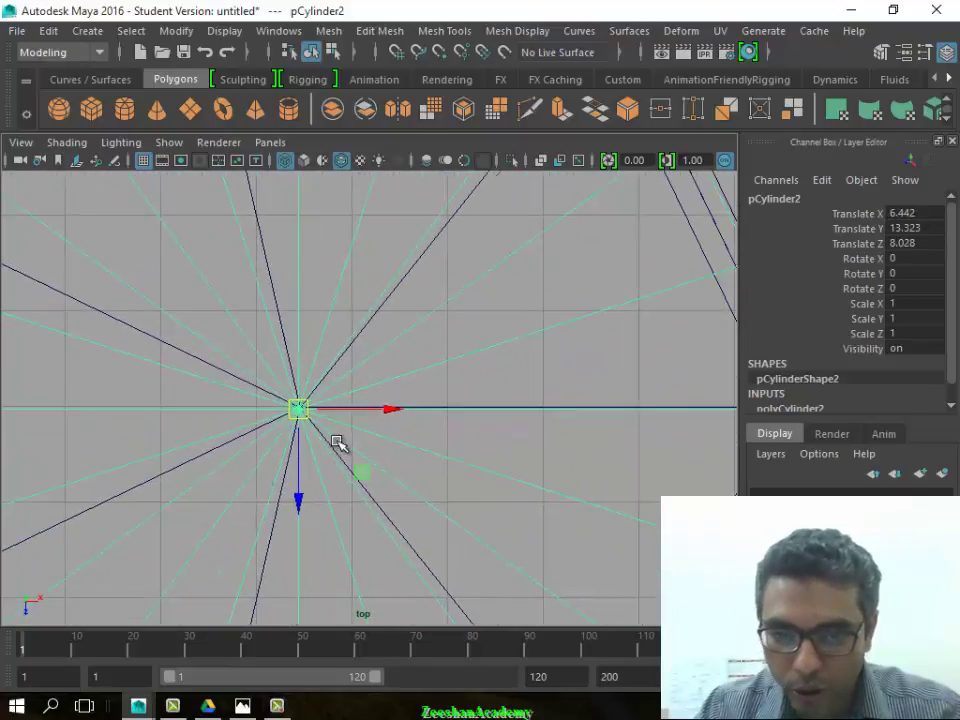
drag(257, 414, 263, 417)
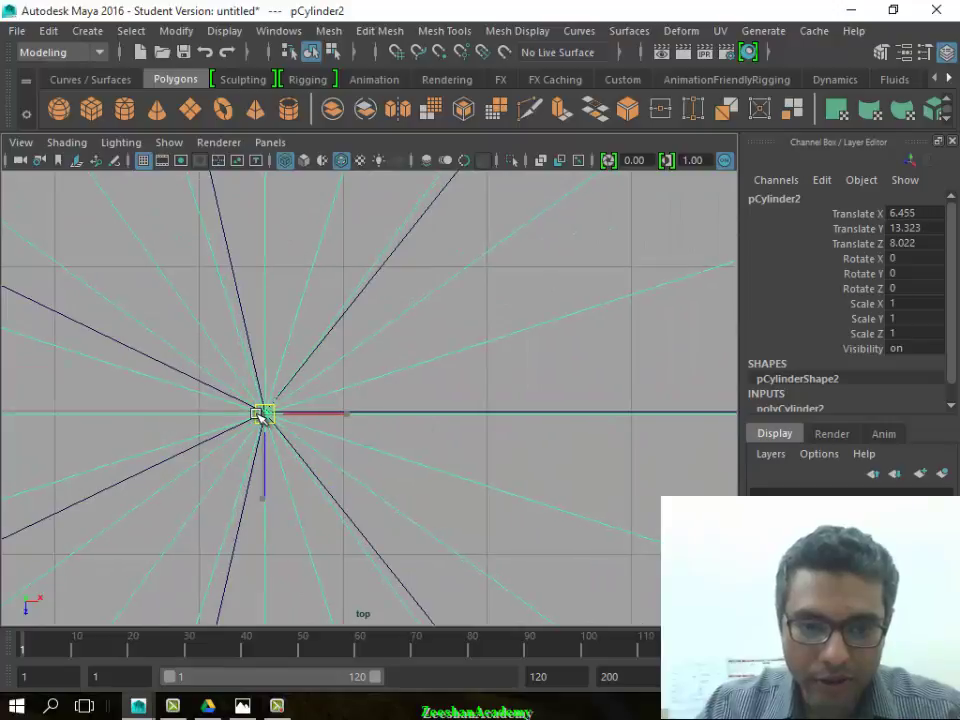
Nudge the tower cylinder along Z to Translate Z 8.01, centring it on the base
mouse_move(214, 489)
alt+middle_down()
mouse_move(621, 519)
mouse_move(815, 393)
alt+middle_up()
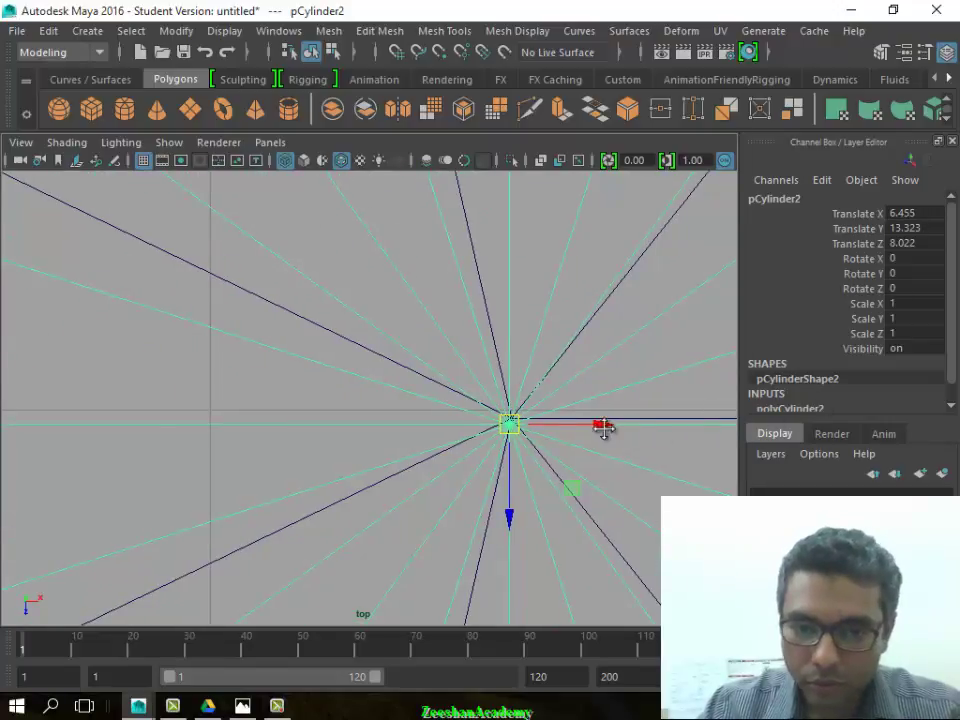
alt+middle_drag(703, 479, 581, 486)
drag(391, 510, 391, 511)
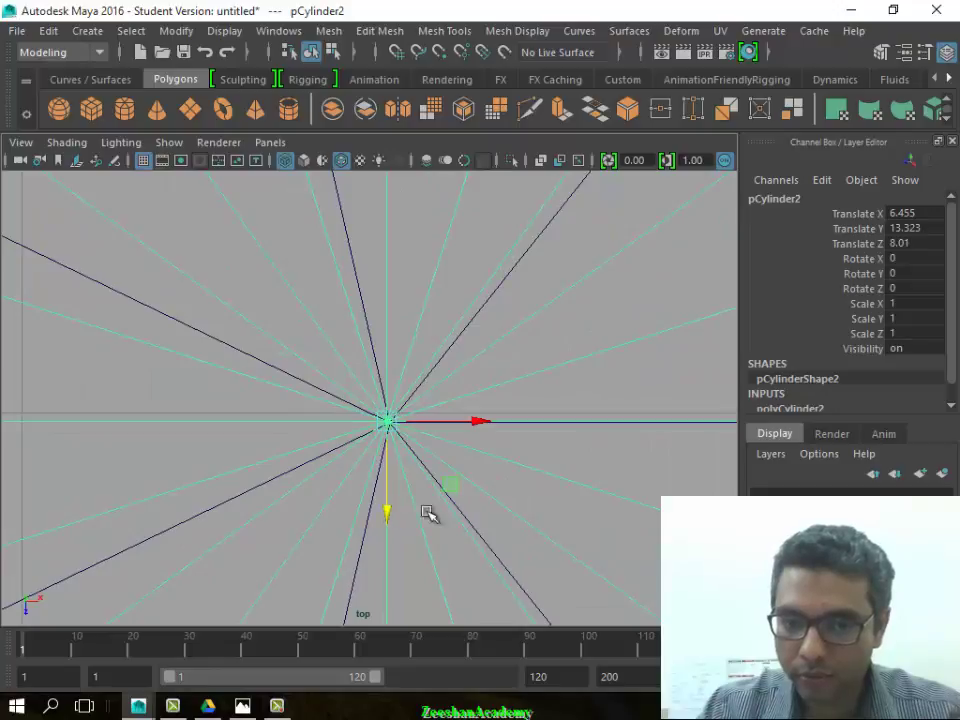
scroll(311, 476, down, 3)
scroll(493, 476, down, 3)
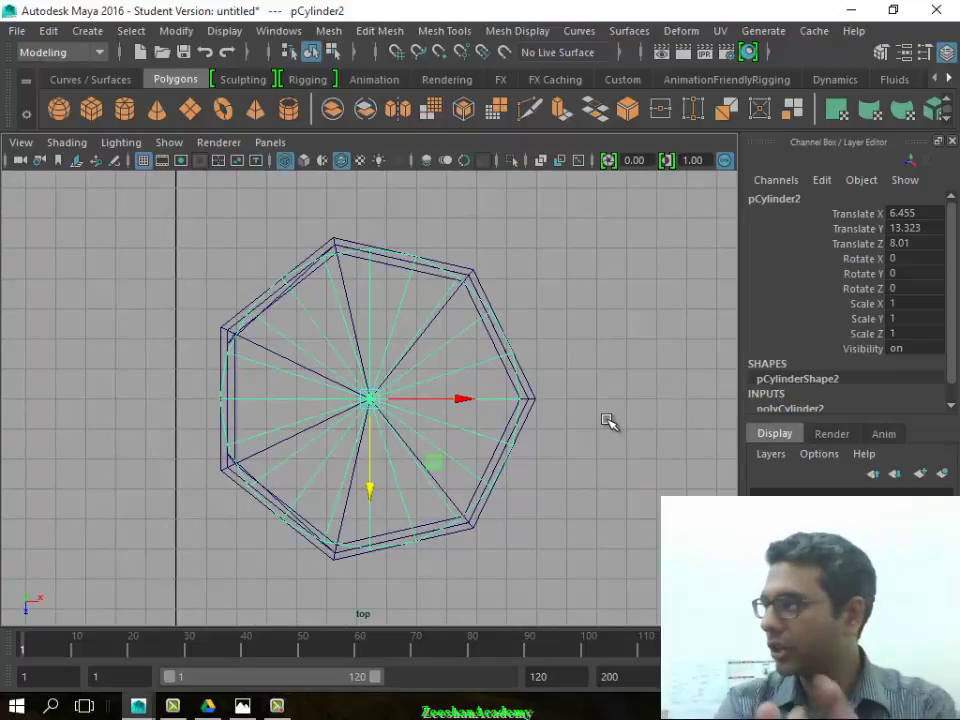
scroll(863, 392, down, 1)
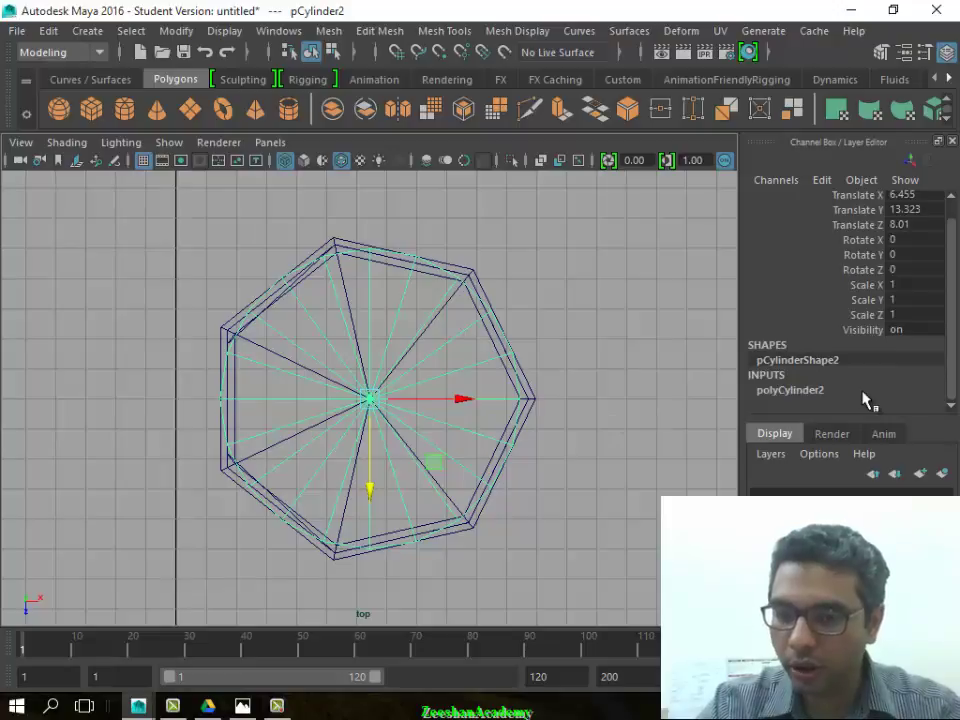
Set the tower cylinder's polyCylinder2 Radius to 4.8 and frame it
click(866, 400)
click(916, 404)
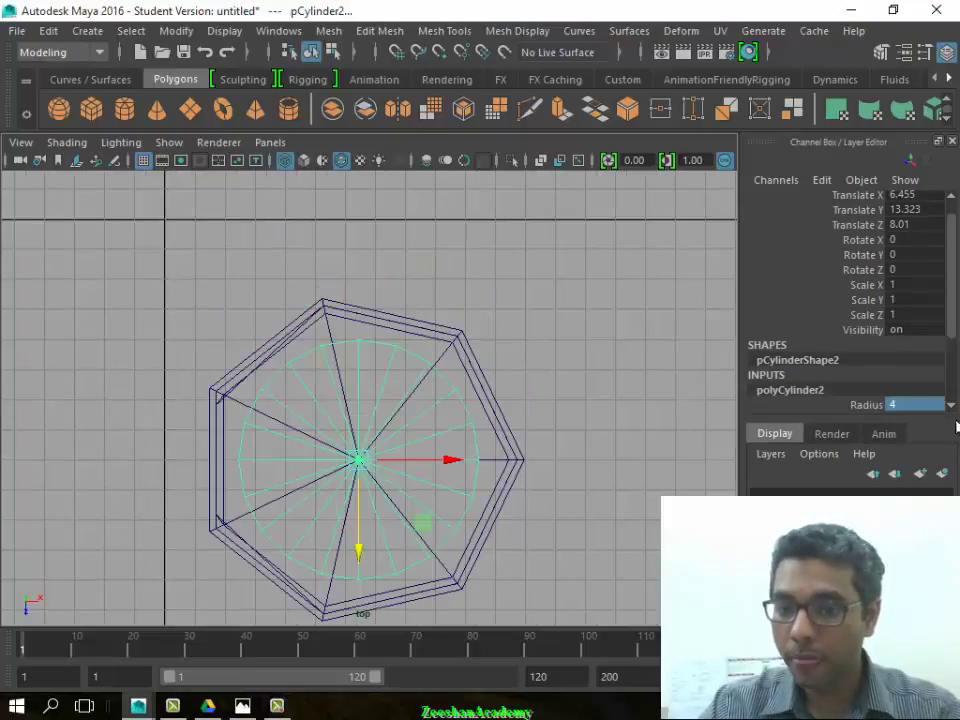
key(Return)
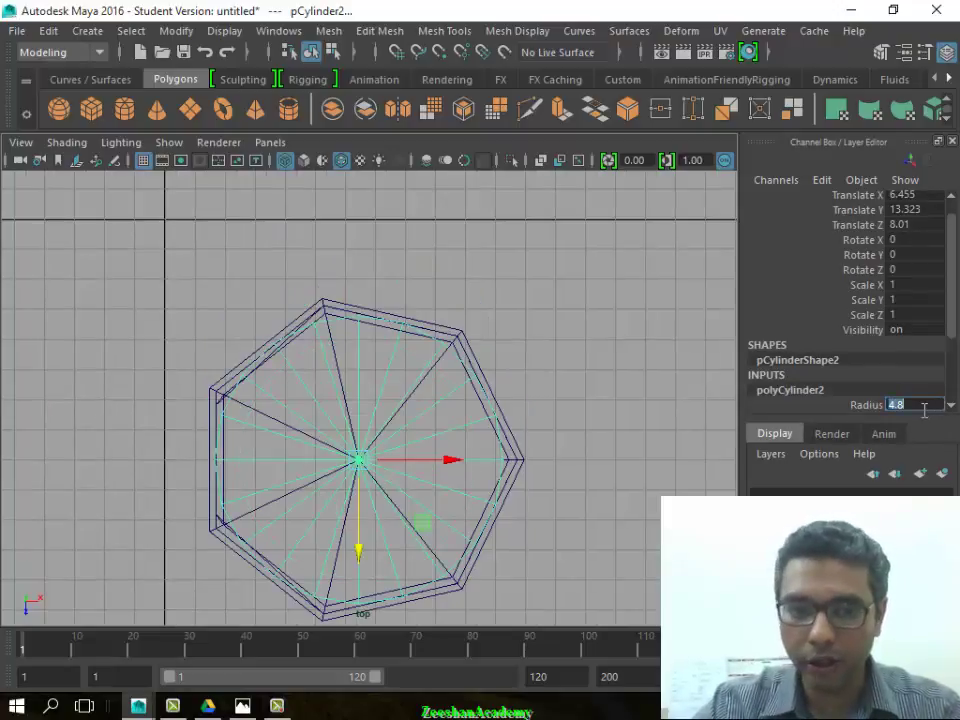
key(f)
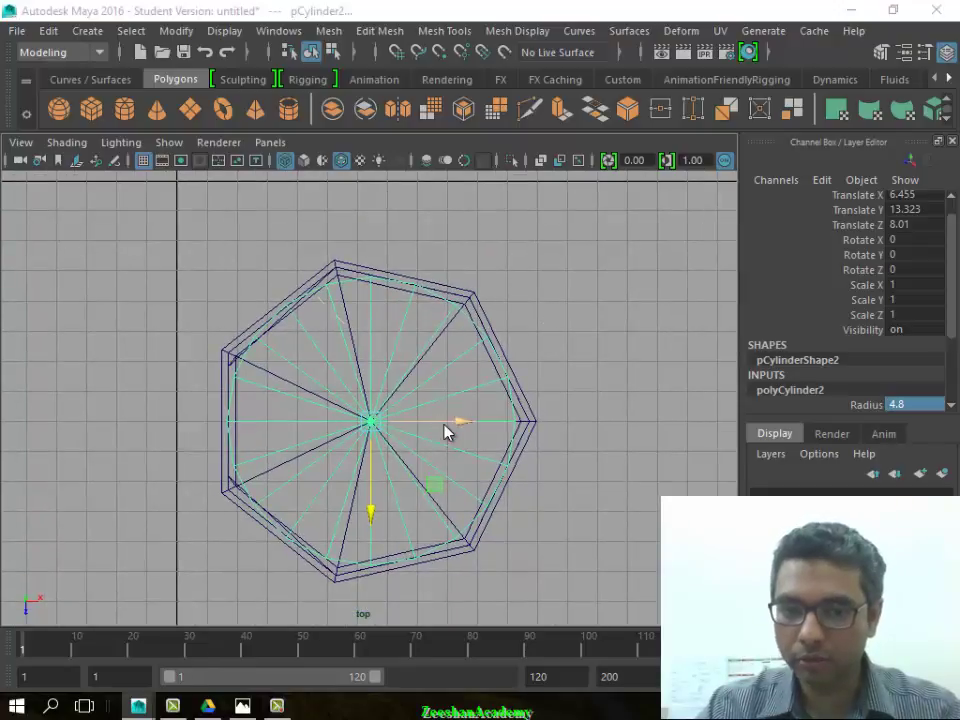
Show the scene shaded in the four-view layout, orbiting the perspective around the tower
key(space)
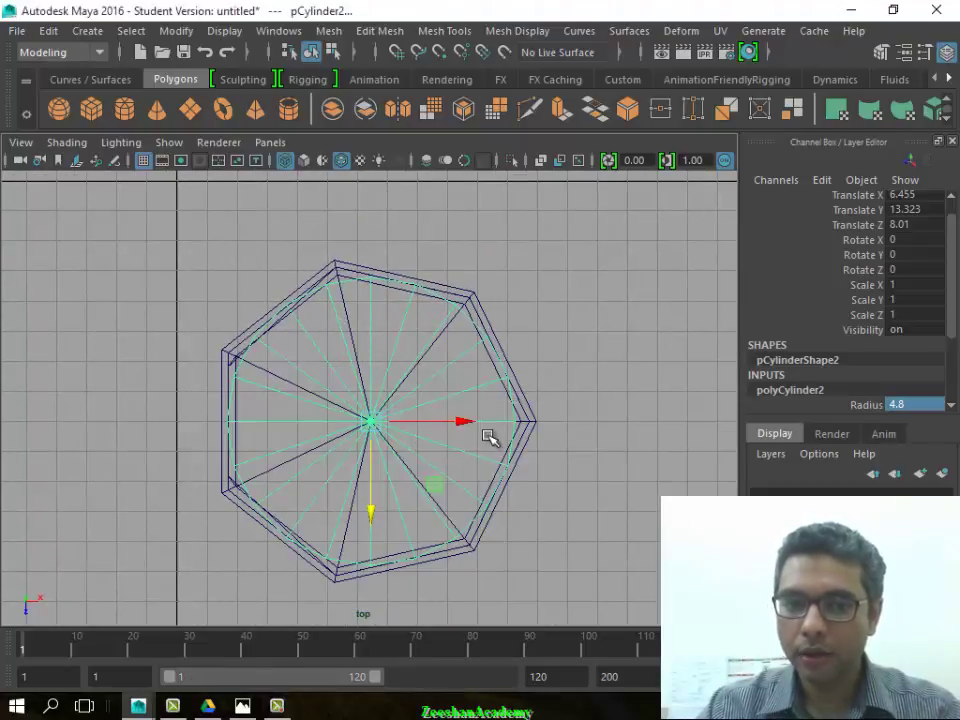
key(space)
key(space)
mouse_move(503, 364)
alt+mouse_down()
mouse_move(462, 447)
mouse_move(467, 488)
alt+mouse_up()
key(5)
click(604, 527)
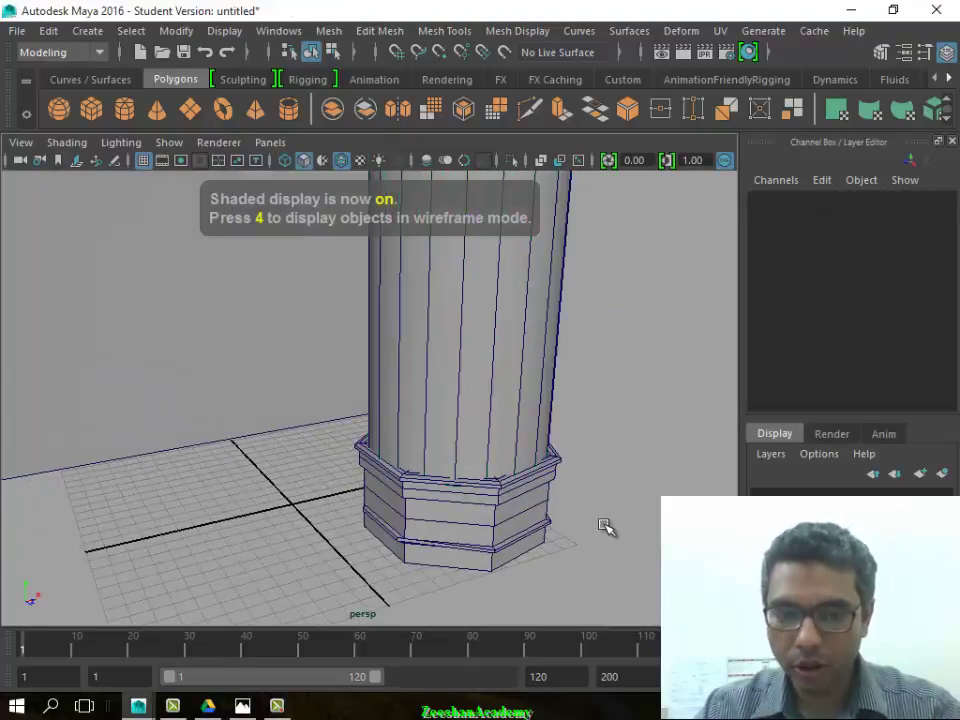
mouse_move(604, 527)
alt+mouse_down()
mouse_move(317, 473)
mouse_move(333, 494)
mouse_move(611, 497)
mouse_move(583, 491)
mouse_move(499, 523)
alt+mouse_up()
key(space)
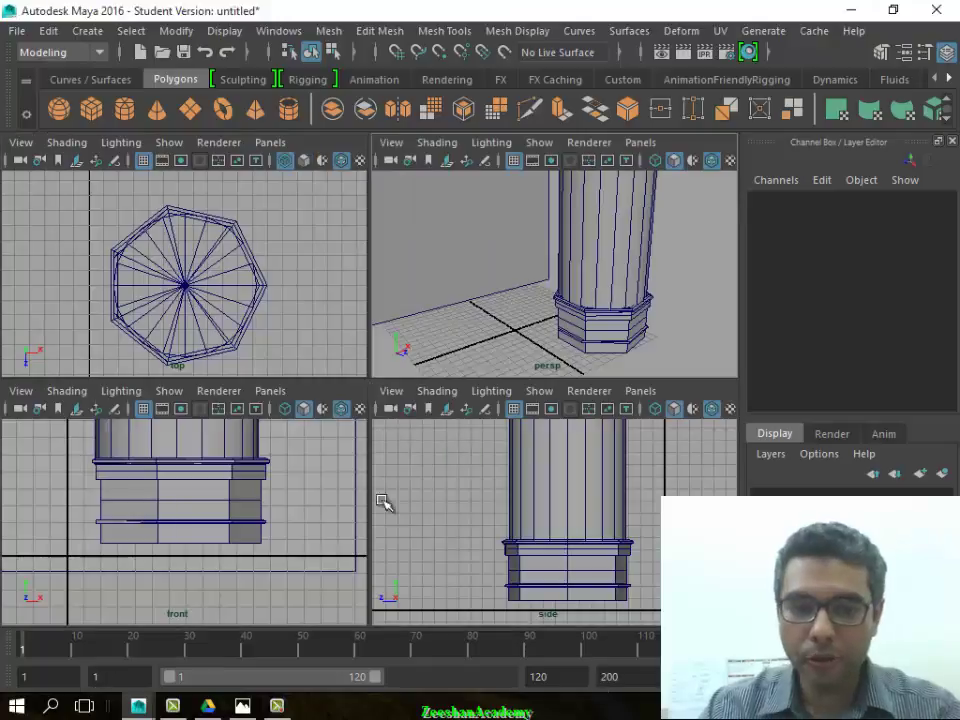
scroll(214, 471, up, 1)
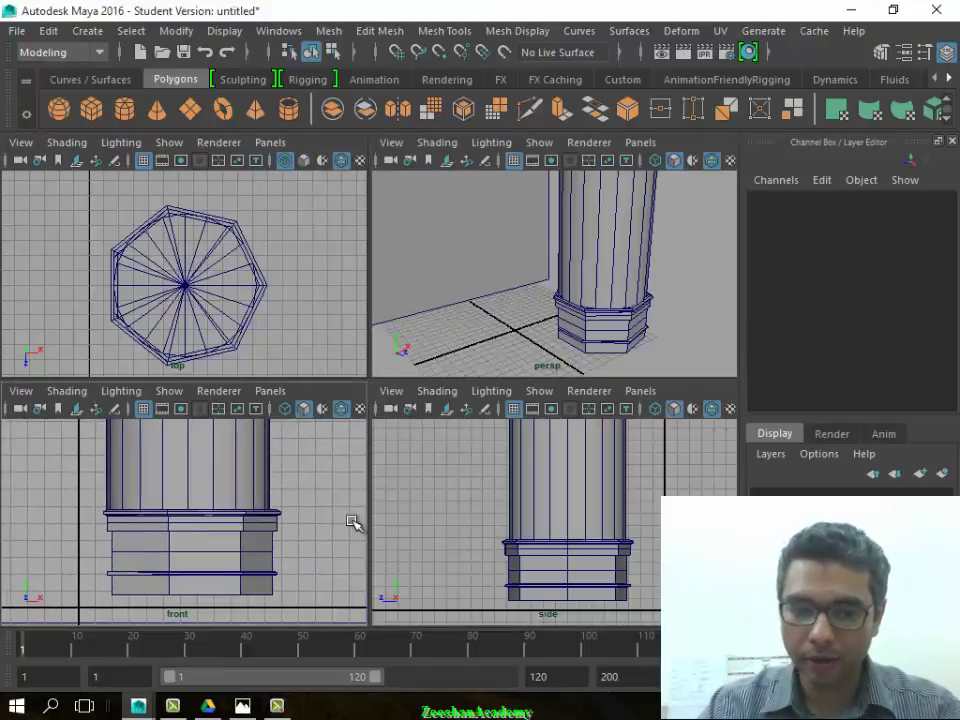
In a wireframe front view, raise the tower cylinder to Translate Y 13.663 onto the top ledge
key(space)
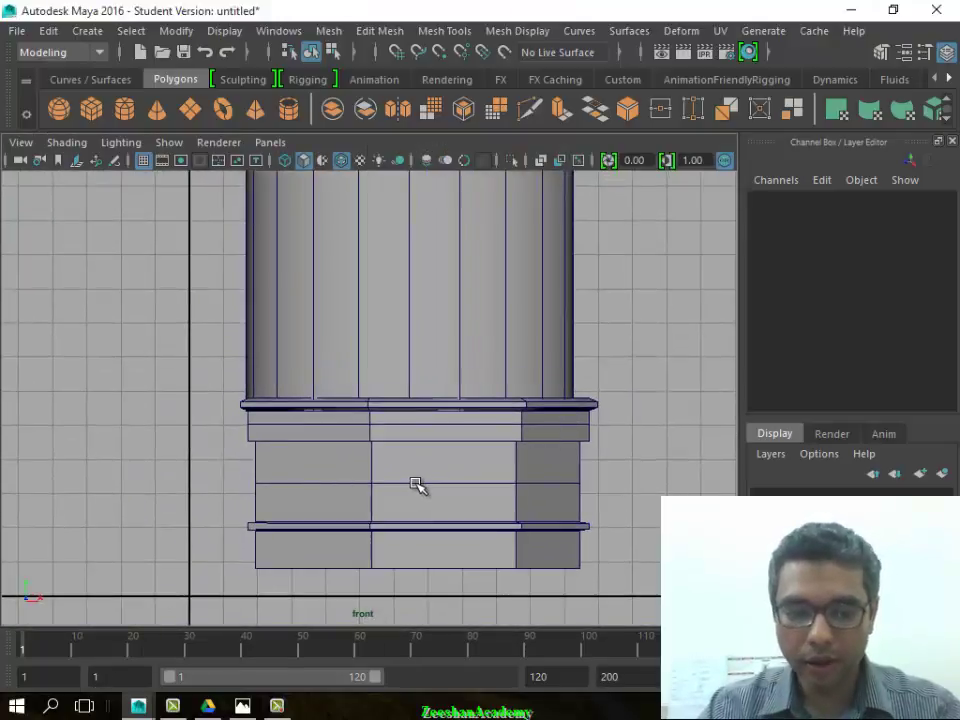
key(4)
scroll(455, 473, up, 1)
drag(491, 329, 491, 330)
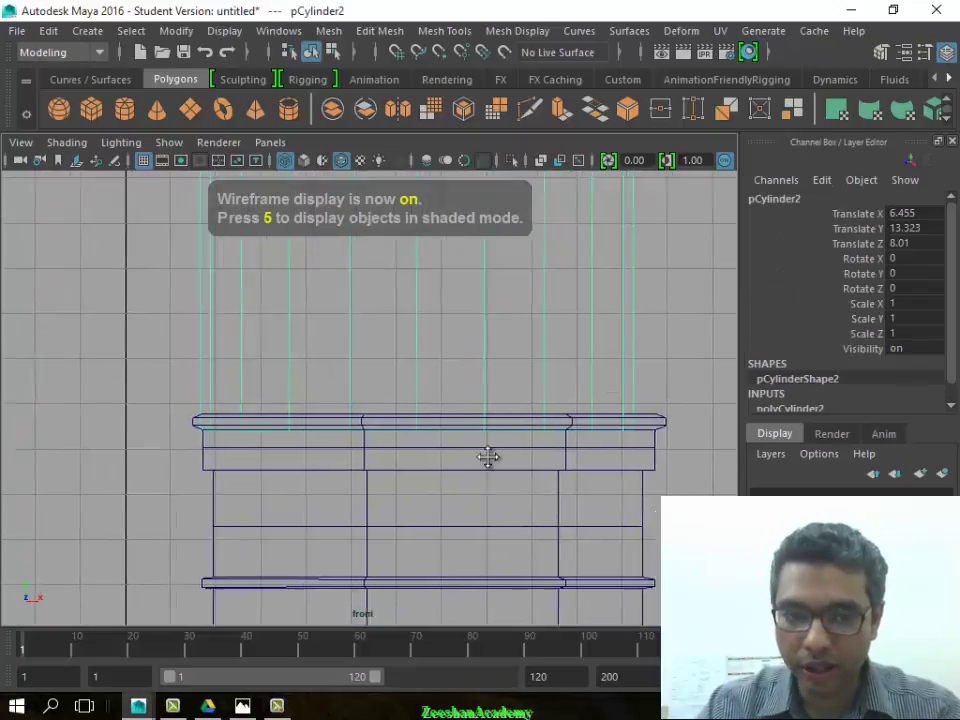
scroll(440, 500, up, 2)
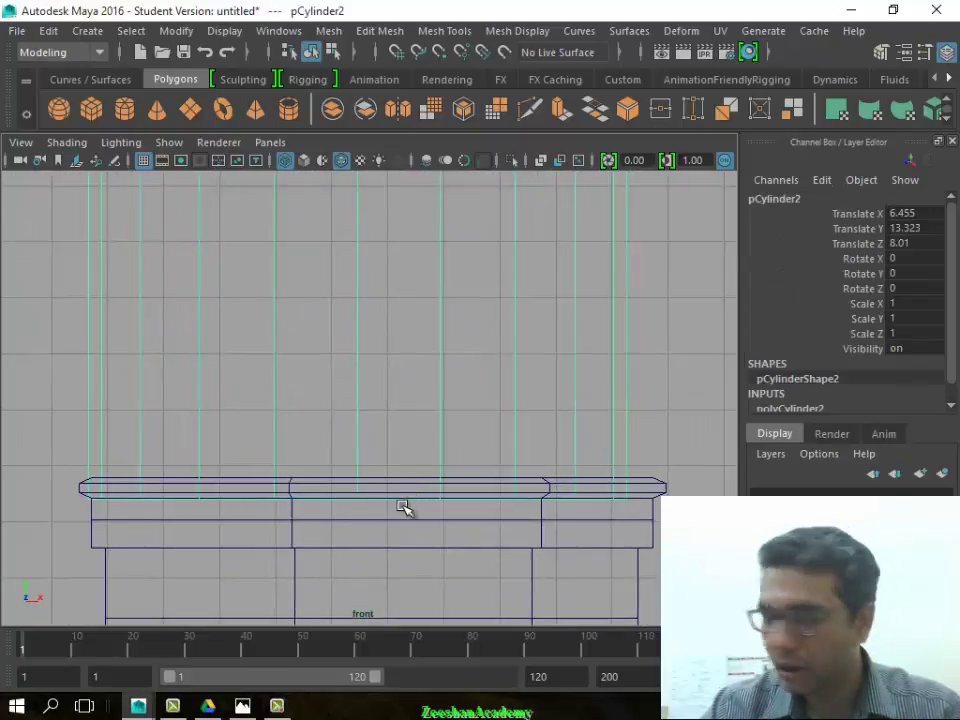
scroll(404, 407, down, 3)
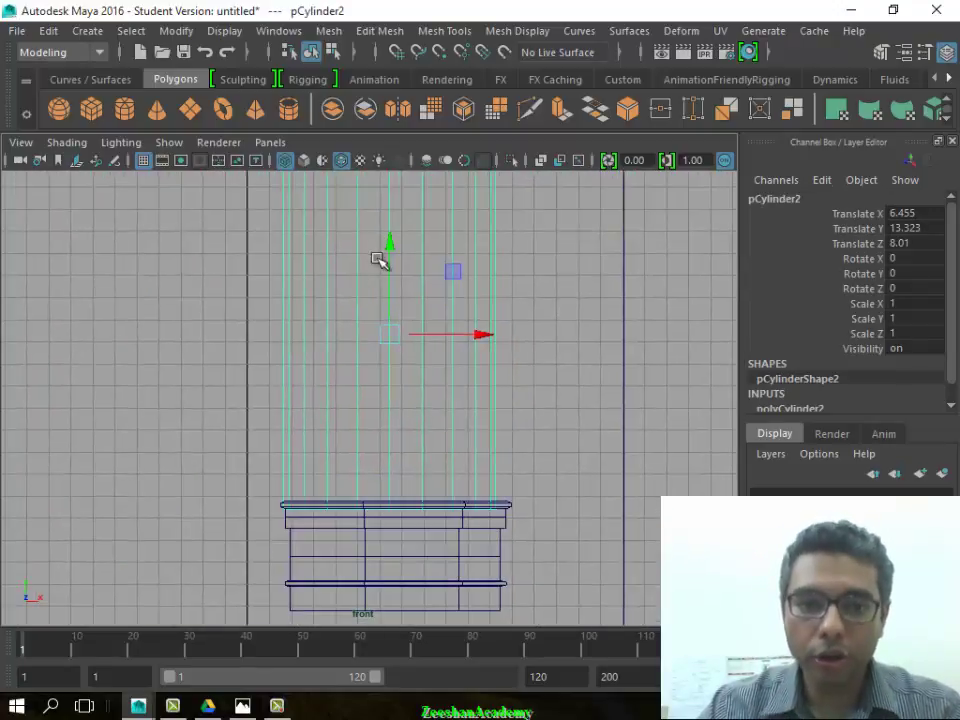
drag(390, 246, 403, 249)
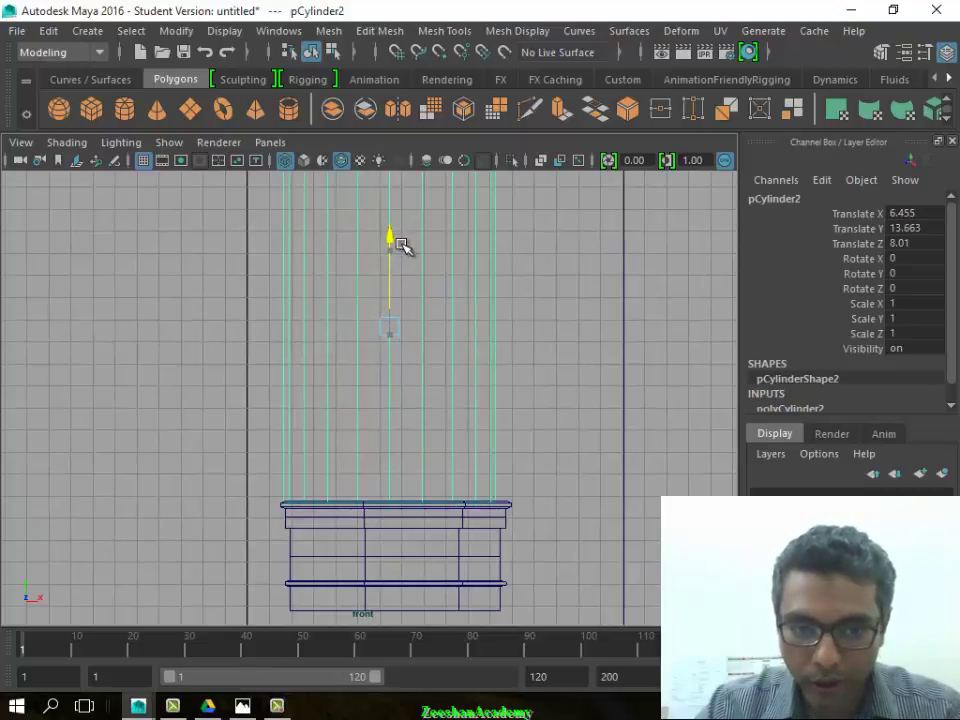
scroll(279, 499, up, 1)
scroll(450, 520, up, 3)
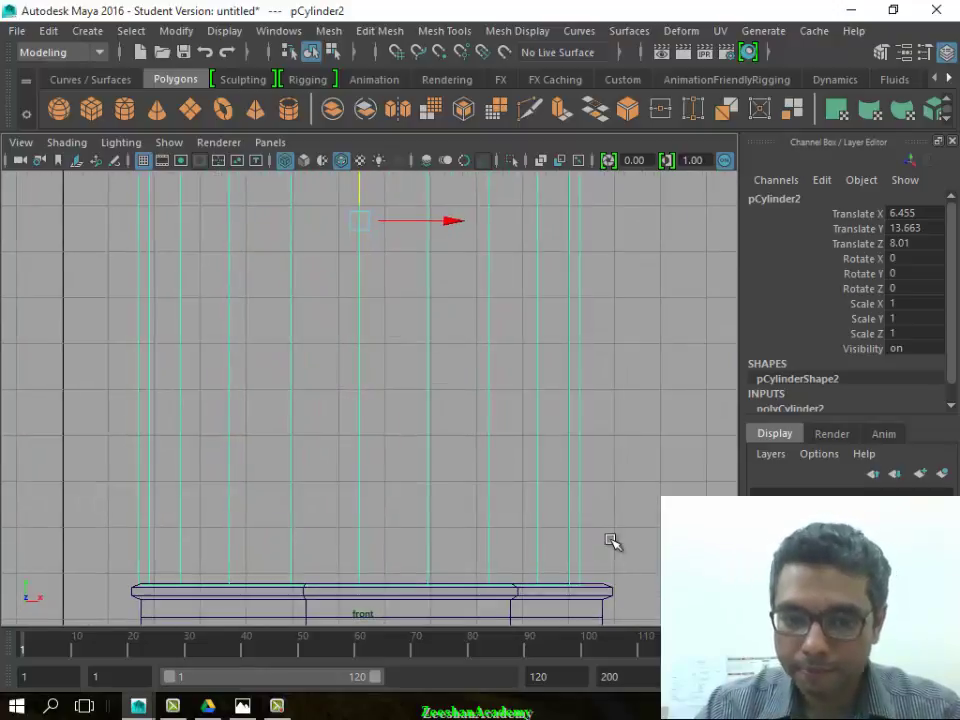
Return to a single perspective view and orbit around the tower on its base
key(space)
drag(524, 497, 538, 444)
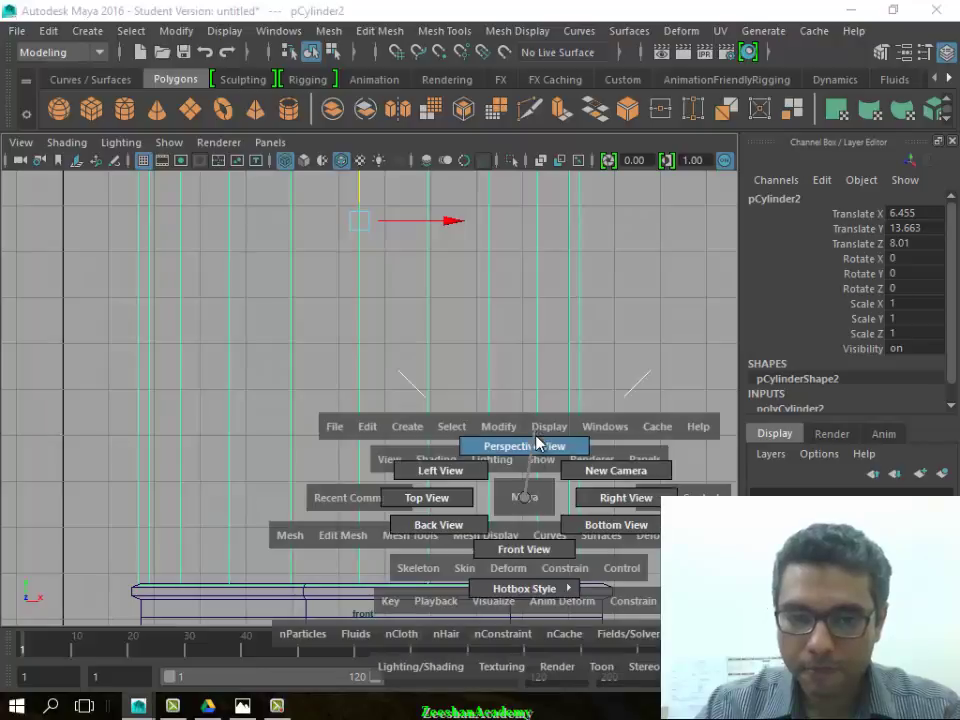
key(space)
key(space)
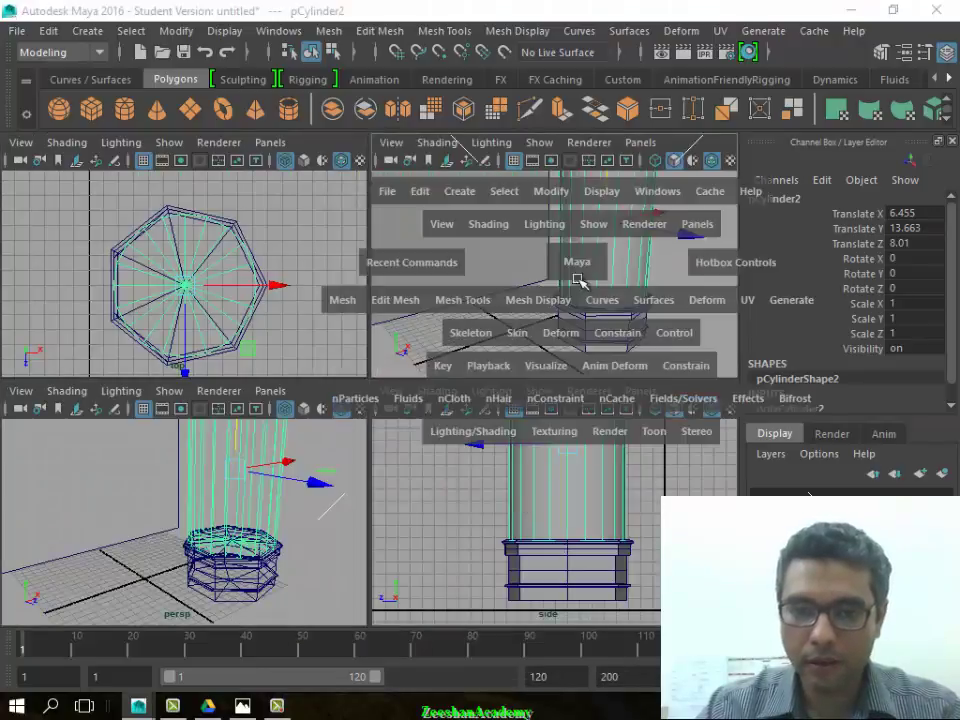
key(space)
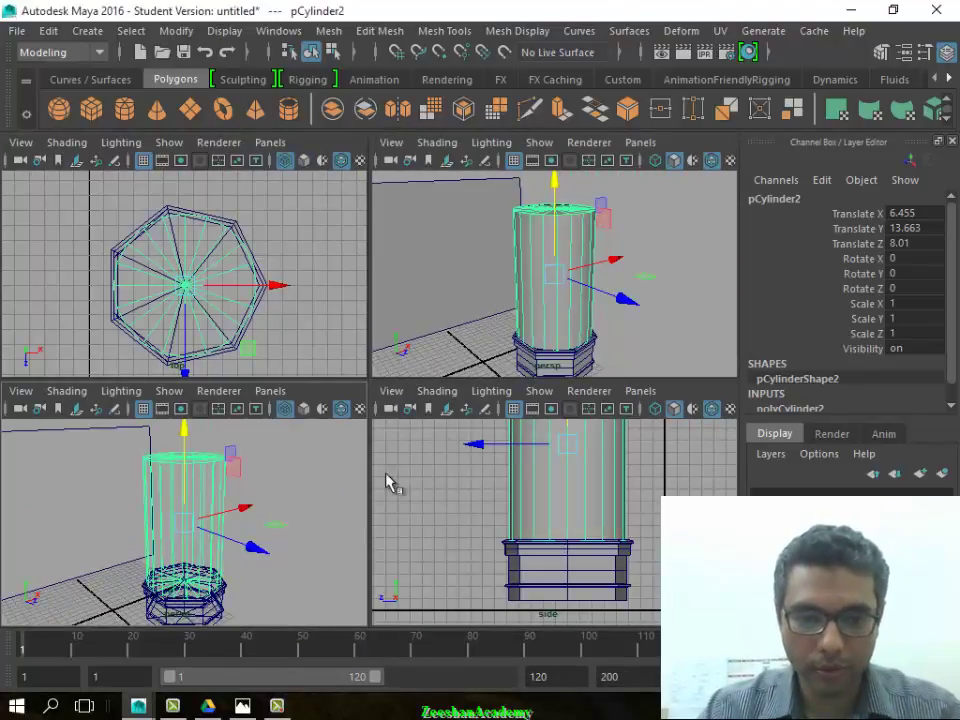
key(space)
drag(176, 542, 184, 591)
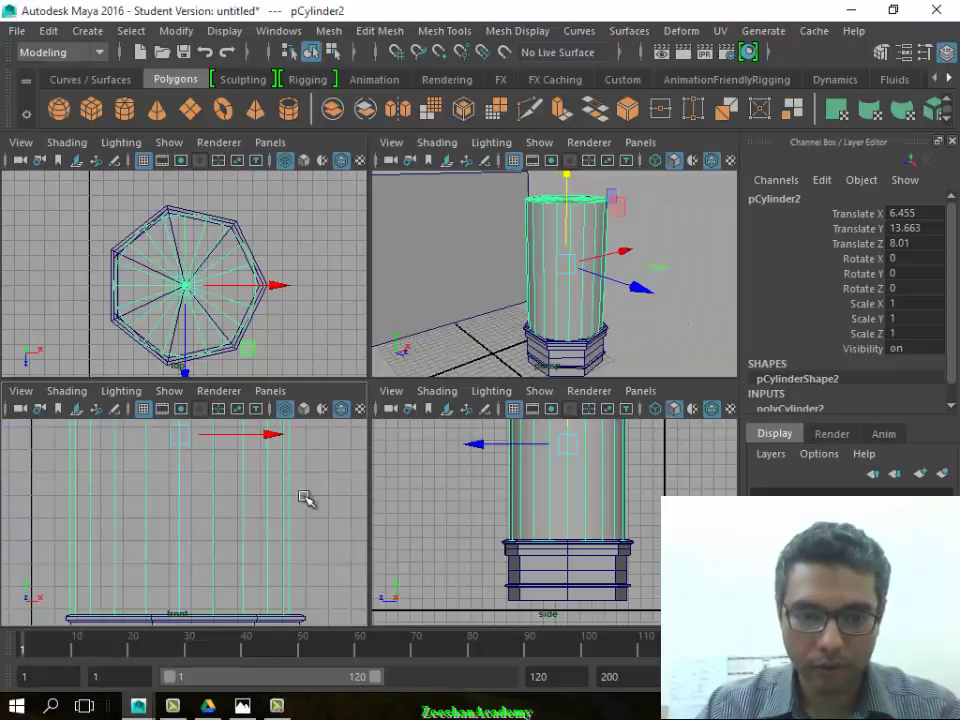
key(space)
mouse_move(525, 490)
alt+mouse_down()
mouse_move(568, 439)
mouse_move(375, 484)
mouse_move(235, 467)
mouse_move(382, 440)
alt+mouse_up()
click(568, 439)
Show textured display with the lighthouse reference image and select the tower cylinder
scroll(441, 462, down, 4)
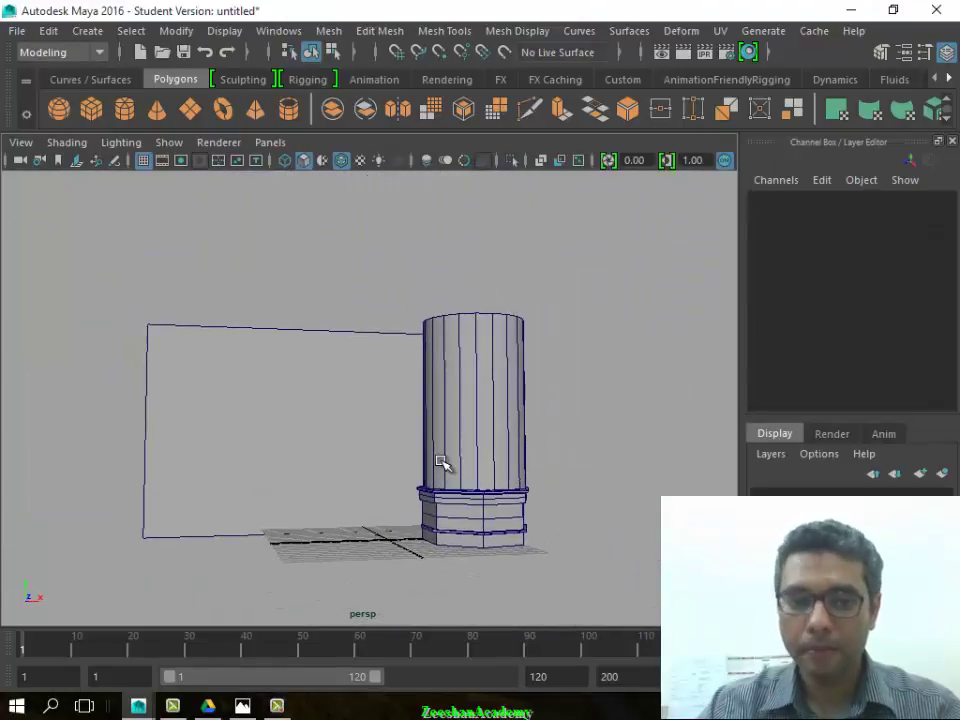
key(6)
alt+drag(253, 489, 456, 505)
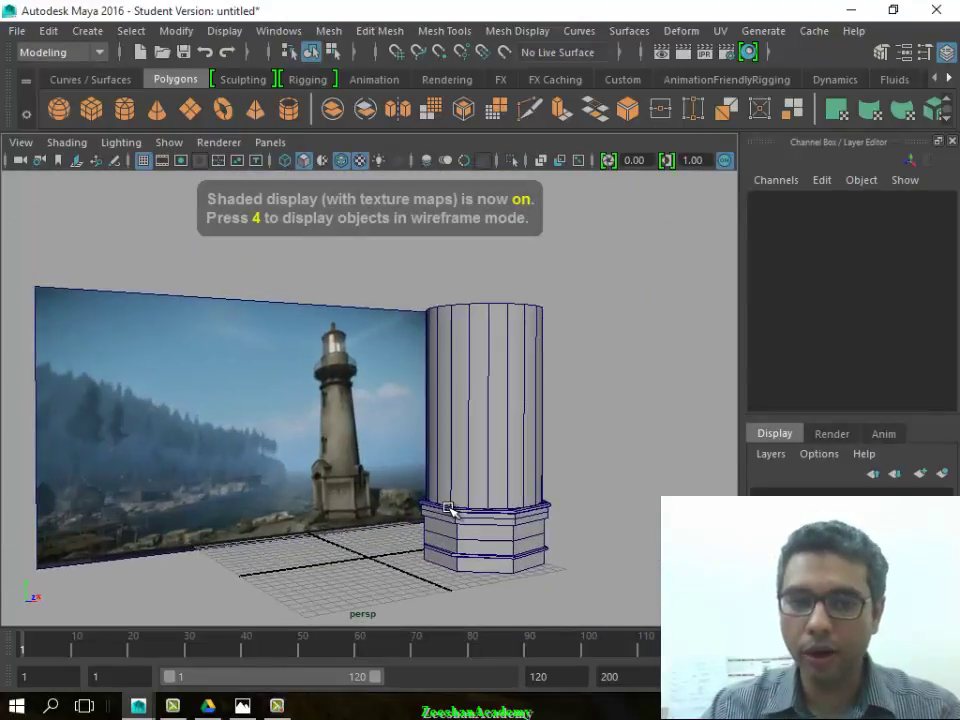
alt+right_drag(364, 446, 484, 521)
alt+drag(484, 521, 491, 514)
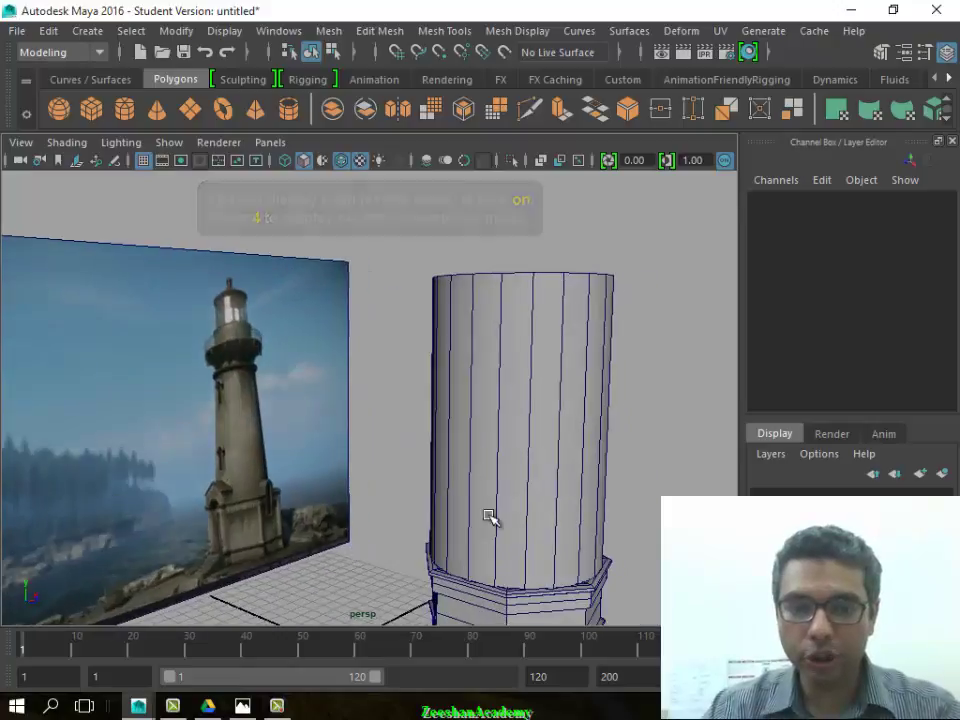
click(561, 413)
mouse_move(561, 413)
alt+mouse_down()
mouse_move(484, 399)
mouse_move(487, 426)
alt+mouse_up()
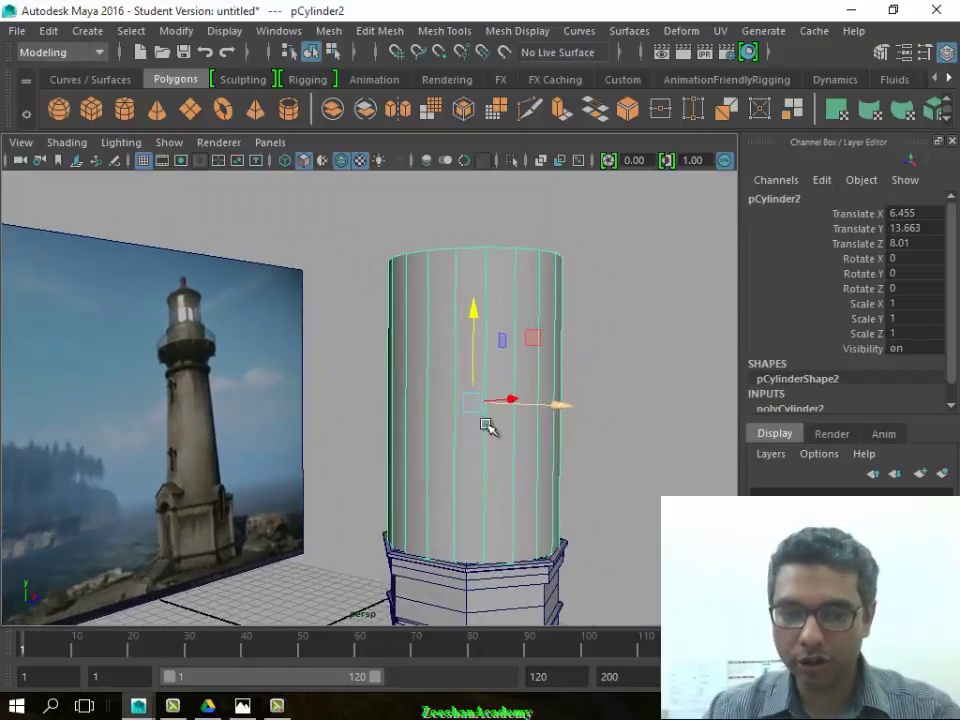
scroll(902, 401, down, 1)
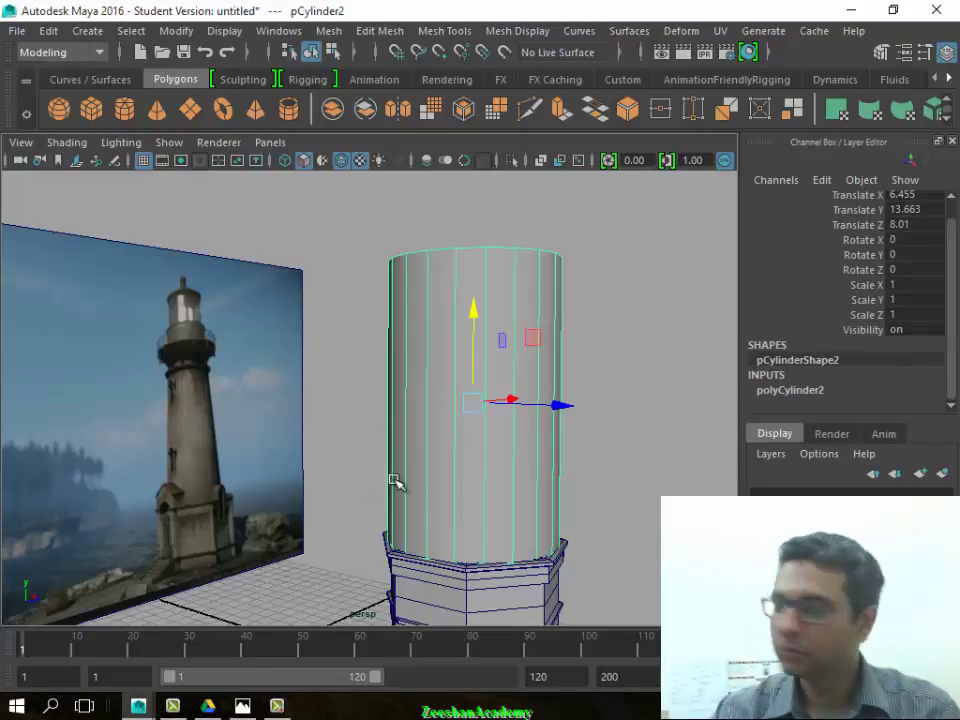
Set the tower cylinder's polyCylinder2 Height to 18
click(818, 398)
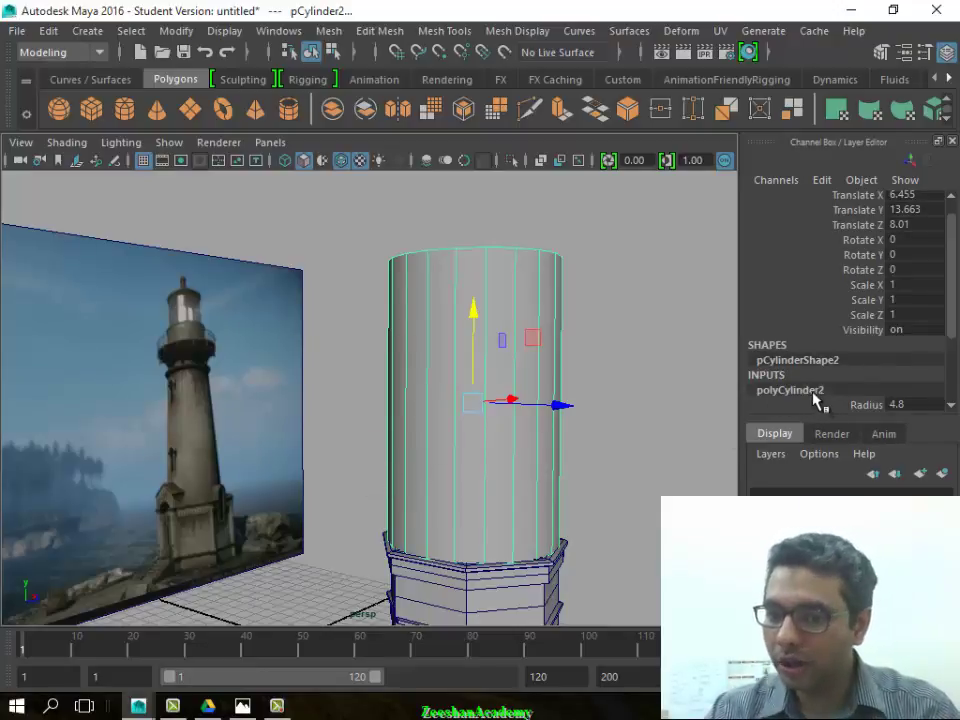
scroll(850, 380, down, 4)
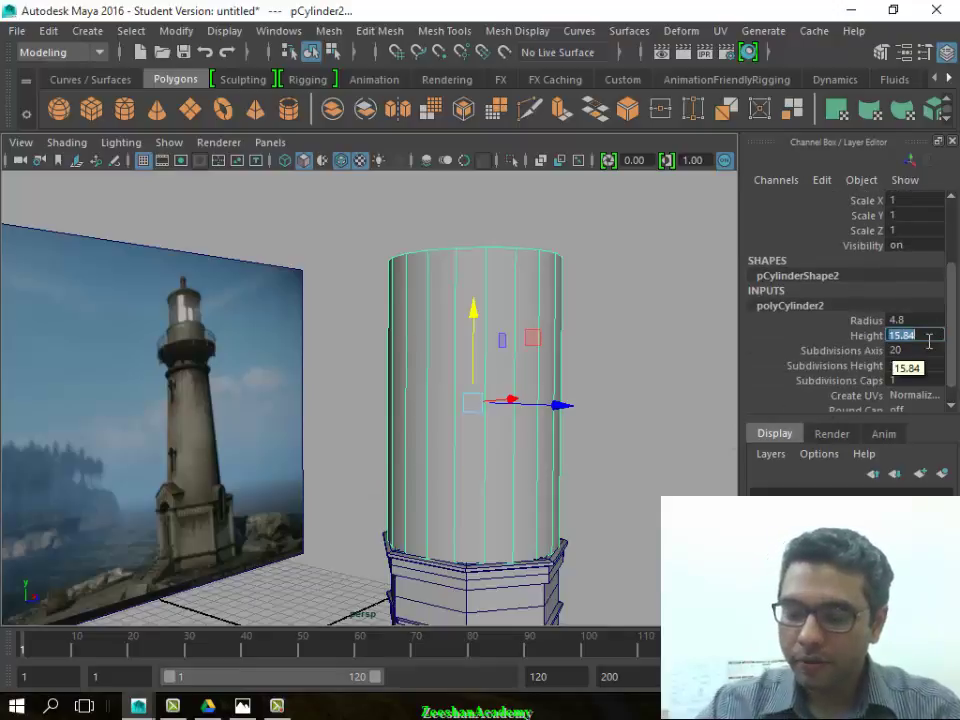
text(18)
key(Return)
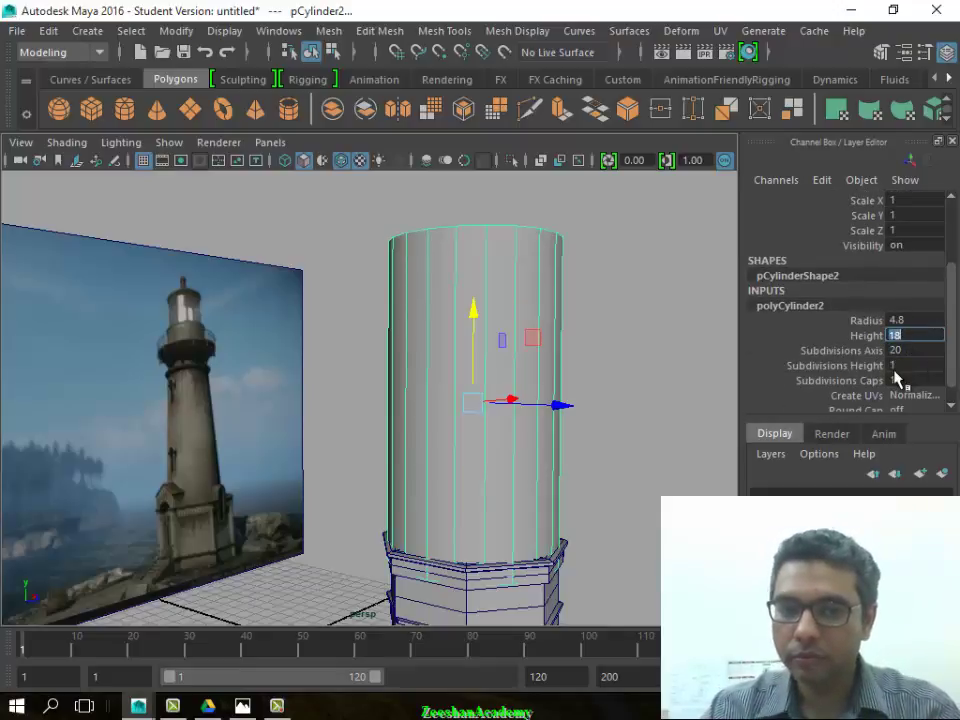
Inspect where the cylinder meets the base and try radius 4.7, then 4.5
alt+drag(610, 427, 470, 400)
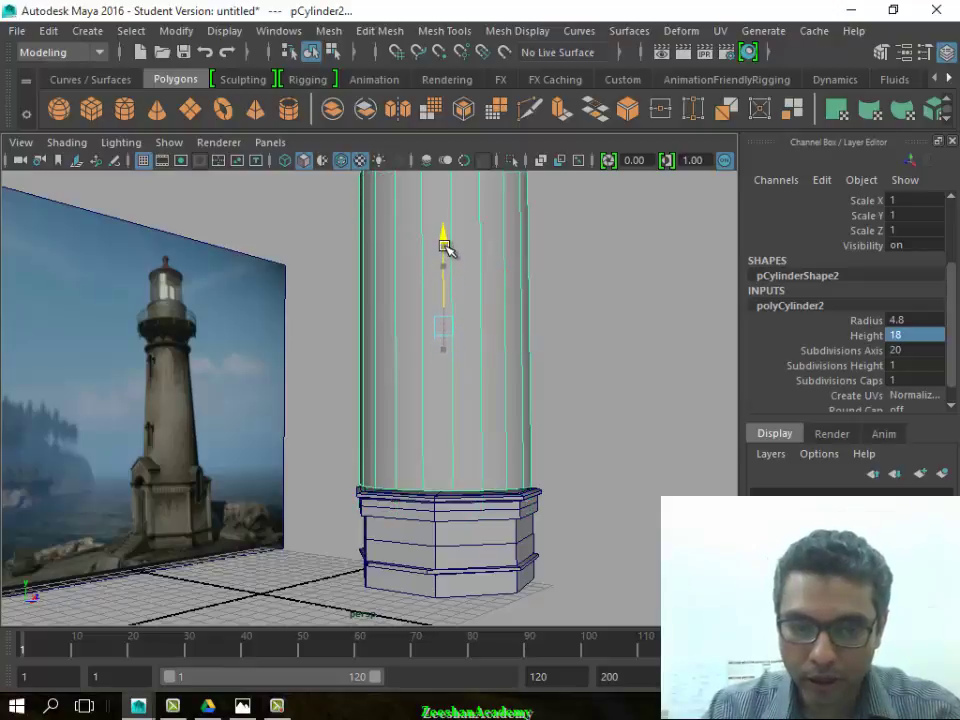
scroll(388, 330, up, 5)
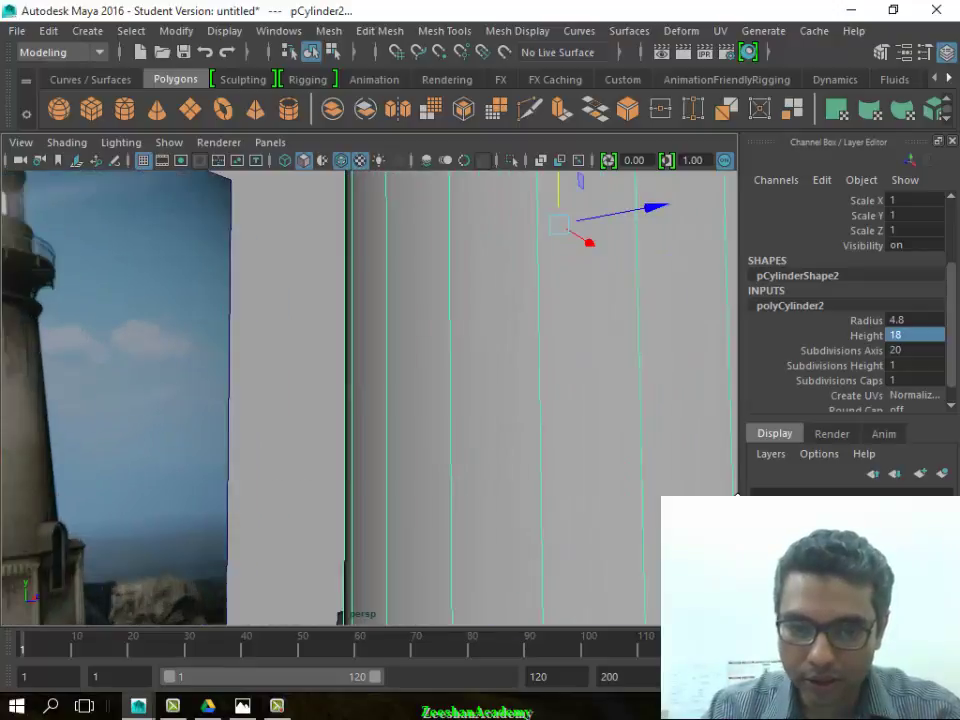
scroll(478, 342, down, 3)
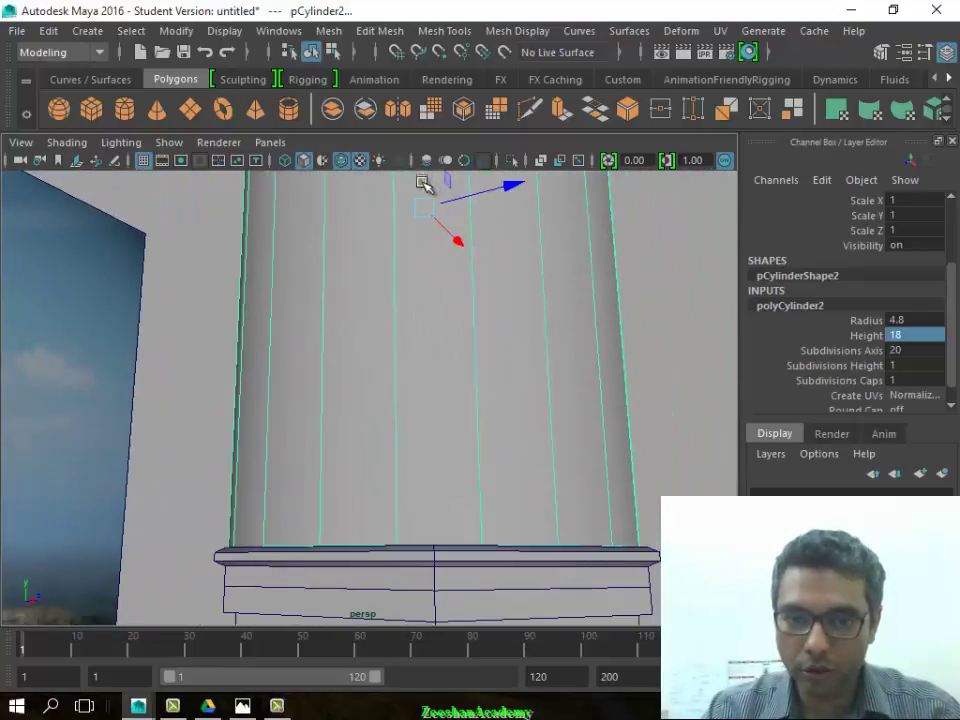
alt+drag(422, 182, 414, 347)
mouse_move(428, 183)
alt+mouse_down()
mouse_move(486, 321)
mouse_move(447, 180)
alt+mouse_up()
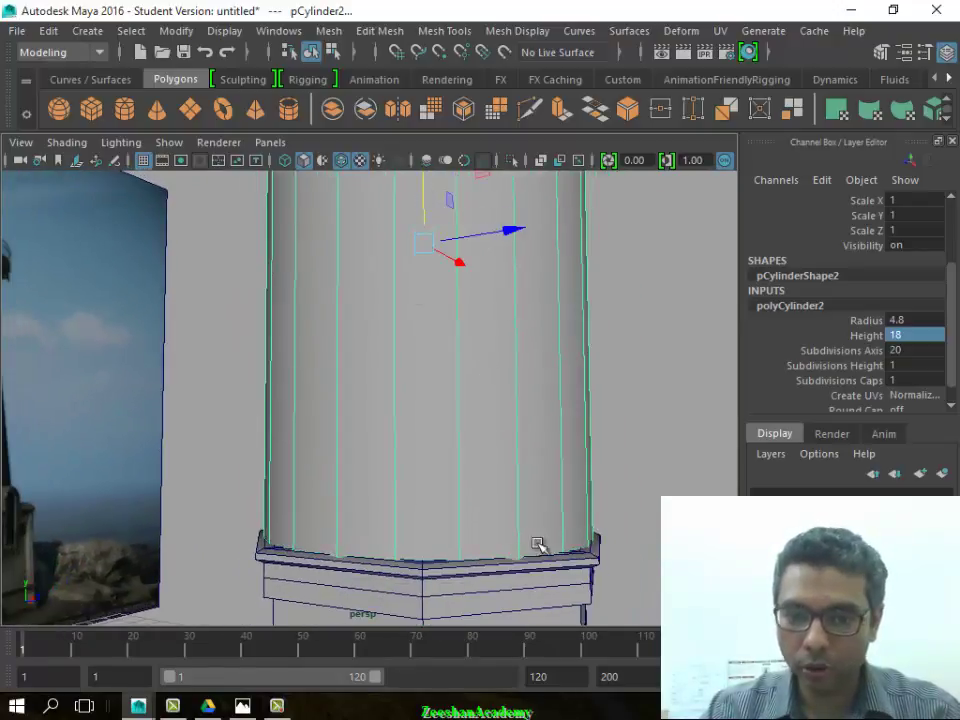
mouse_move(540, 546)
alt+mouse_down()
mouse_move(606, 568)
mouse_move(470, 540)
mouse_move(514, 506)
mouse_move(390, 471)
alt+mouse_up()
mouse_move(568, 446)
alt+mouse_down()
mouse_move(551, 468)
mouse_move(606, 461)
mouse_move(349, 401)
alt+mouse_up()
double_click(898, 321)
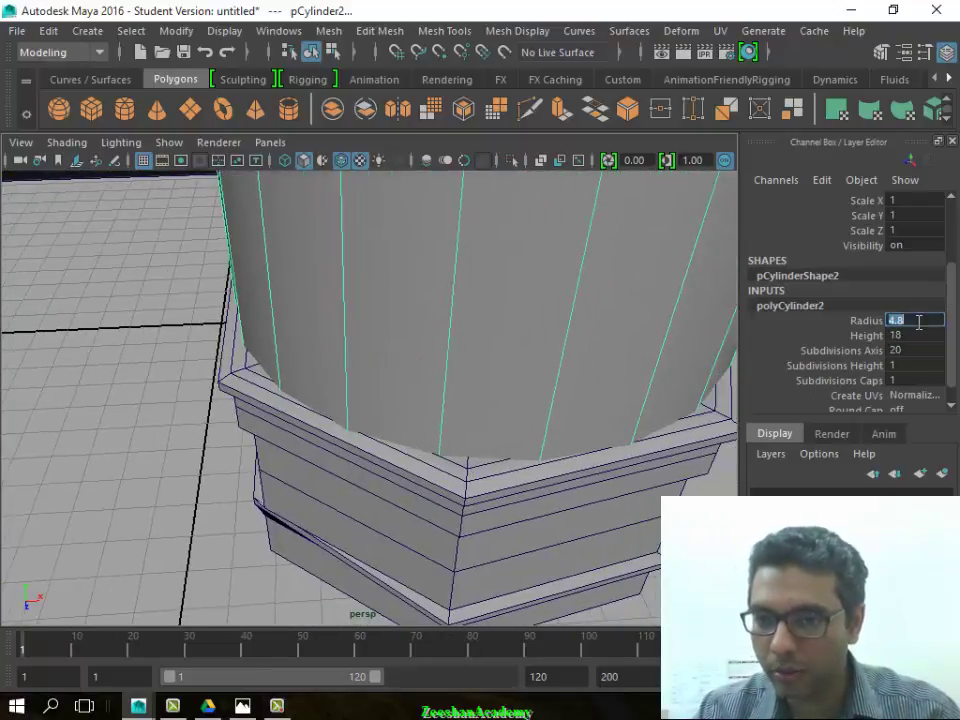
text(4.7)
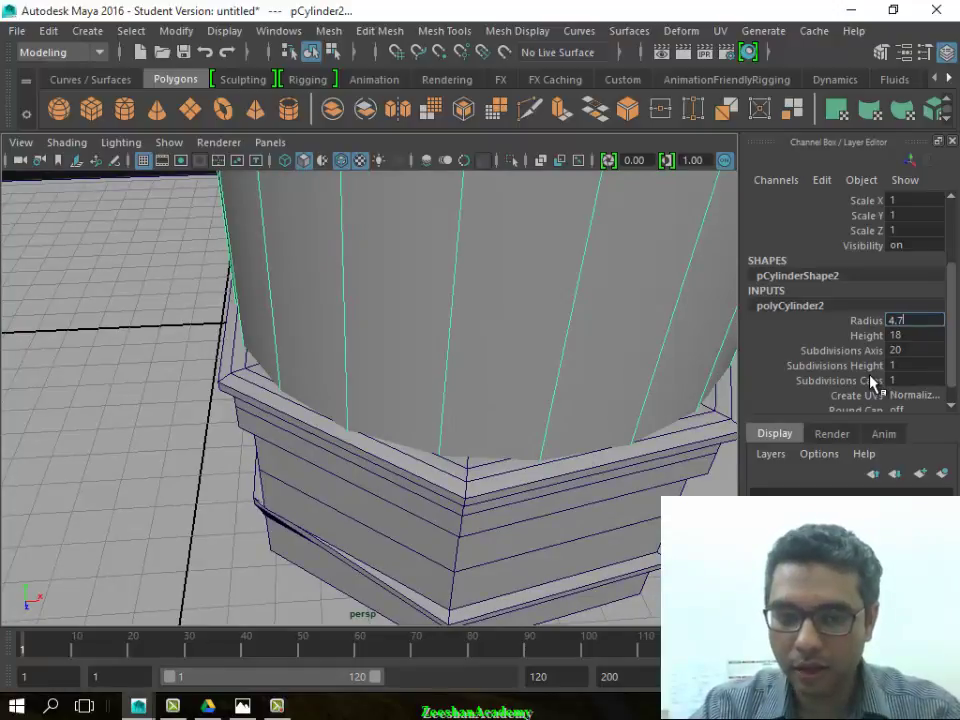
key(Return)
text(4.)
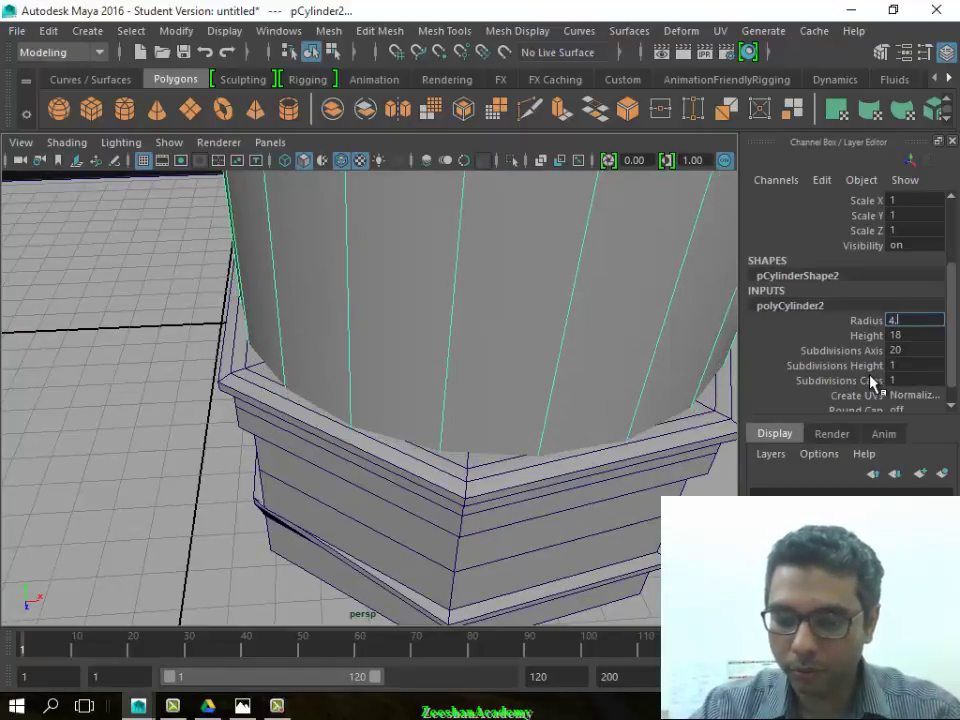
text(5)
key(Return)
Settle the tower cylinder's radius at 4.55
mouse_move(602, 424)
alt+mouse_down()
mouse_move(289, 467)
mouse_move(311, 456)
mouse_move(354, 467)
mouse_move(210, 482)
alt+mouse_up()
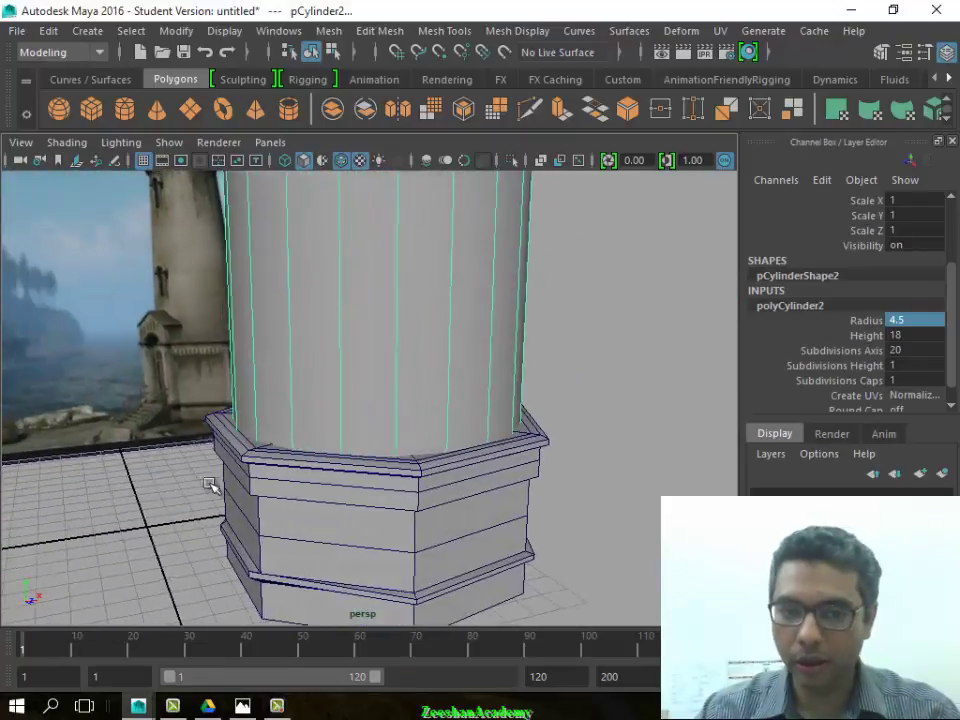
scroll(492, 489, up, 3)
double_click(935, 331)
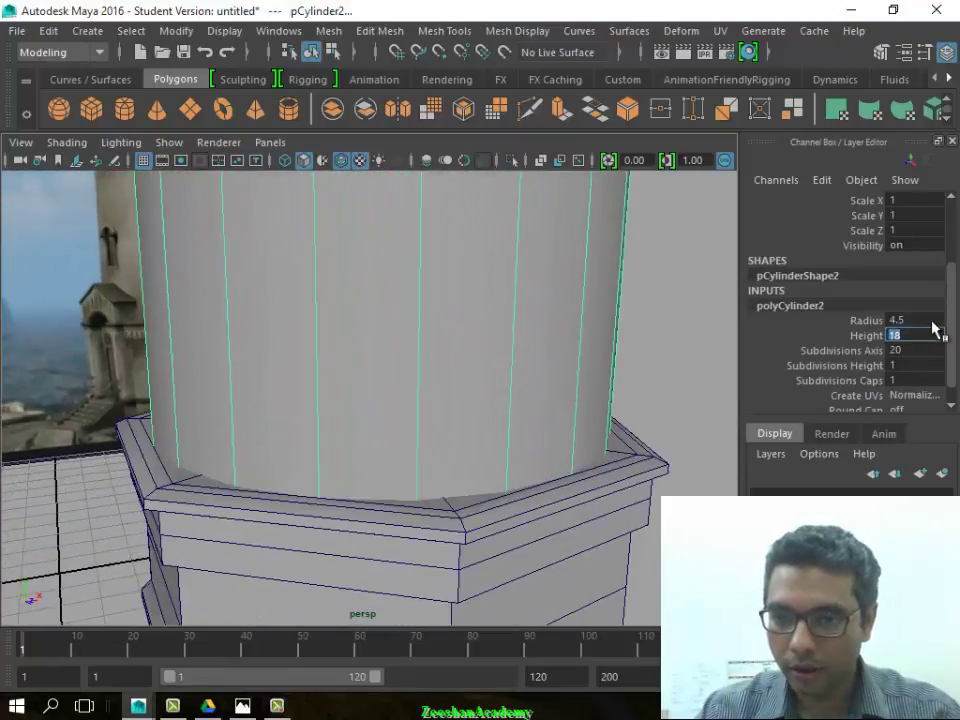
key(shift+Tab)
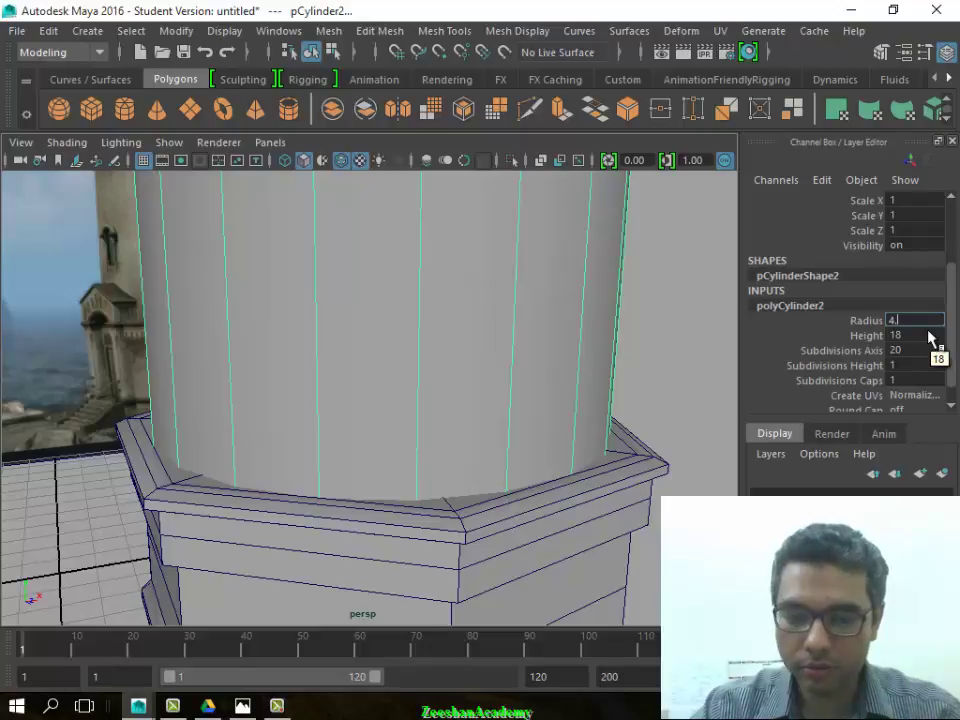
text(55)
key(Return)
Compare the cylinder against the lighthouse reference image, then show the four-view layout
scroll(386, 272, down, 3)
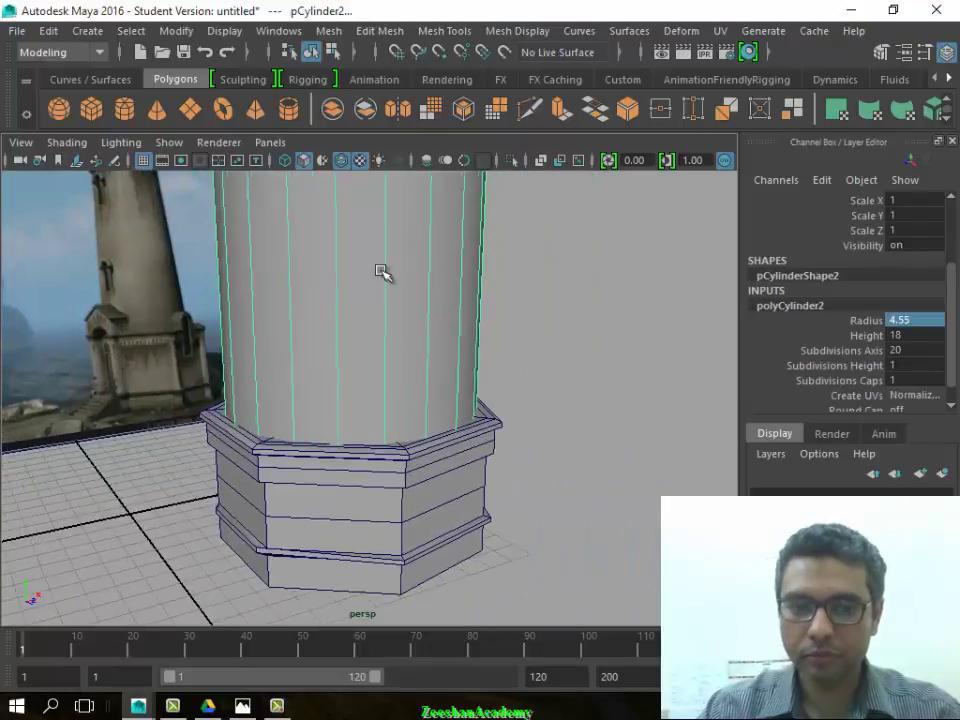
scroll(184, 354, down, 3)
mouse_move(184, 354)
alt+mouse_down()
mouse_move(414, 487)
mouse_move(461, 339)
mouse_move(440, 345)
alt+mouse_up()
alt+drag(494, 381, 476, 407)
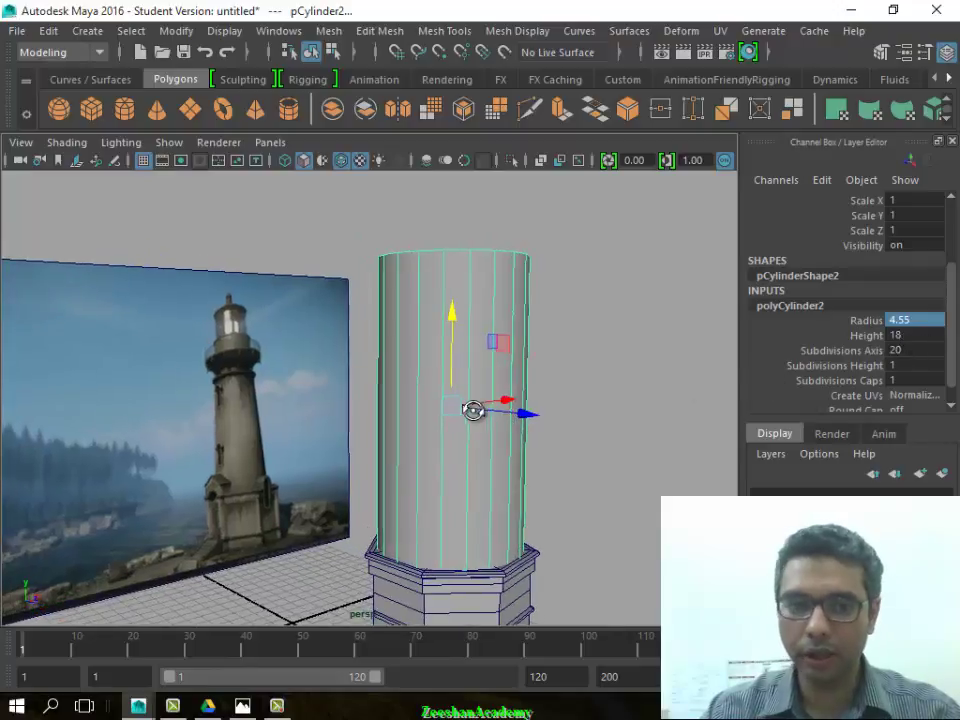
scroll(435, 354, up, 3)
scroll(466, 359, up, 2)
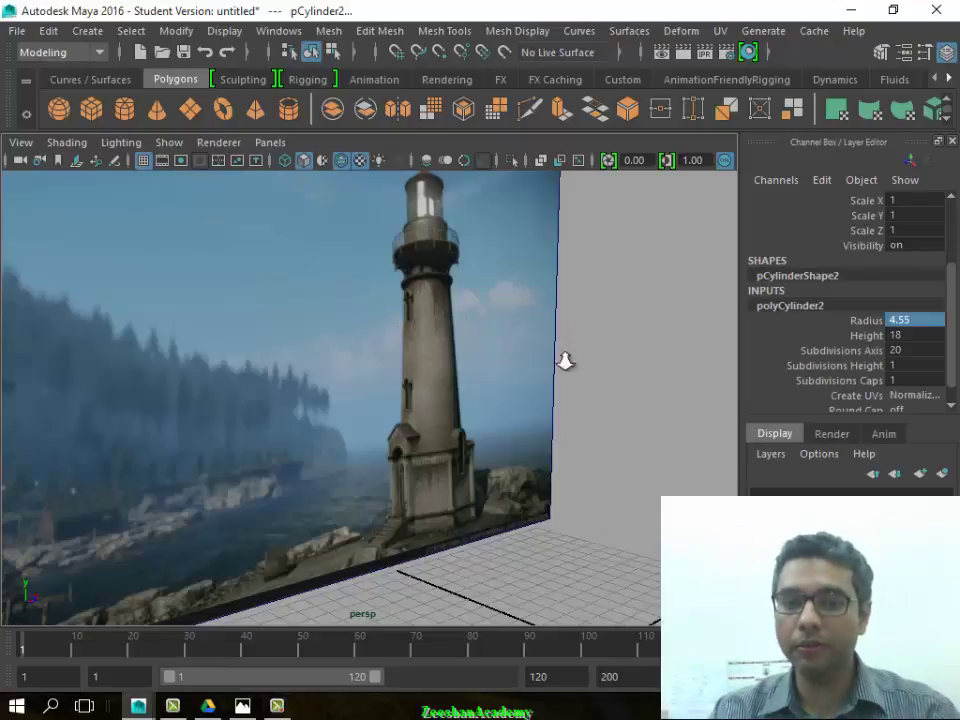
alt+right_drag(565, 361, 231, 467)
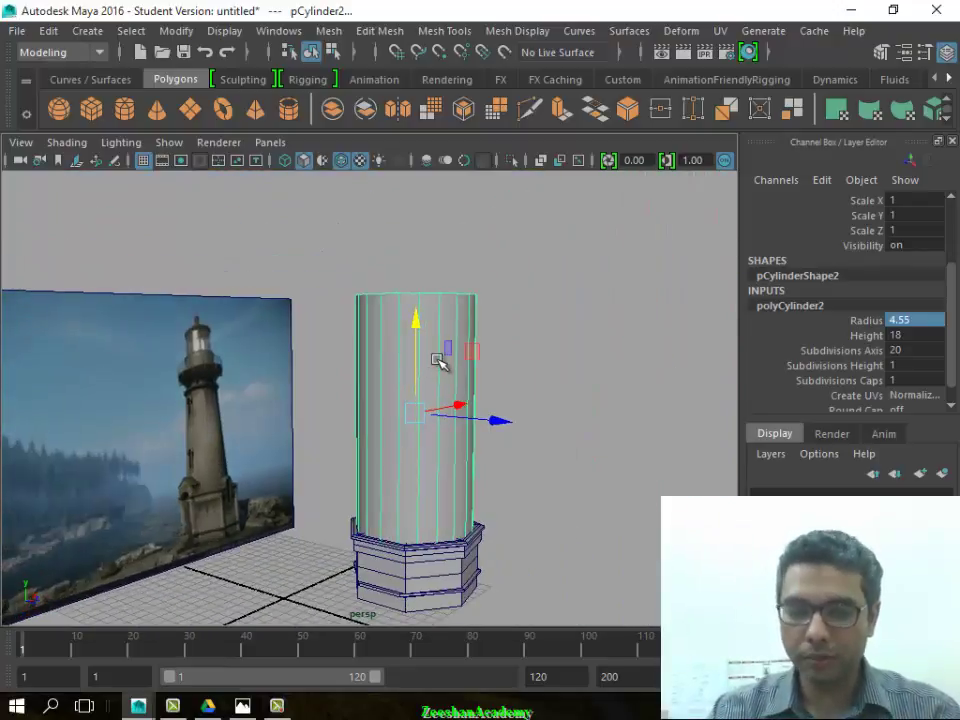
key(space)
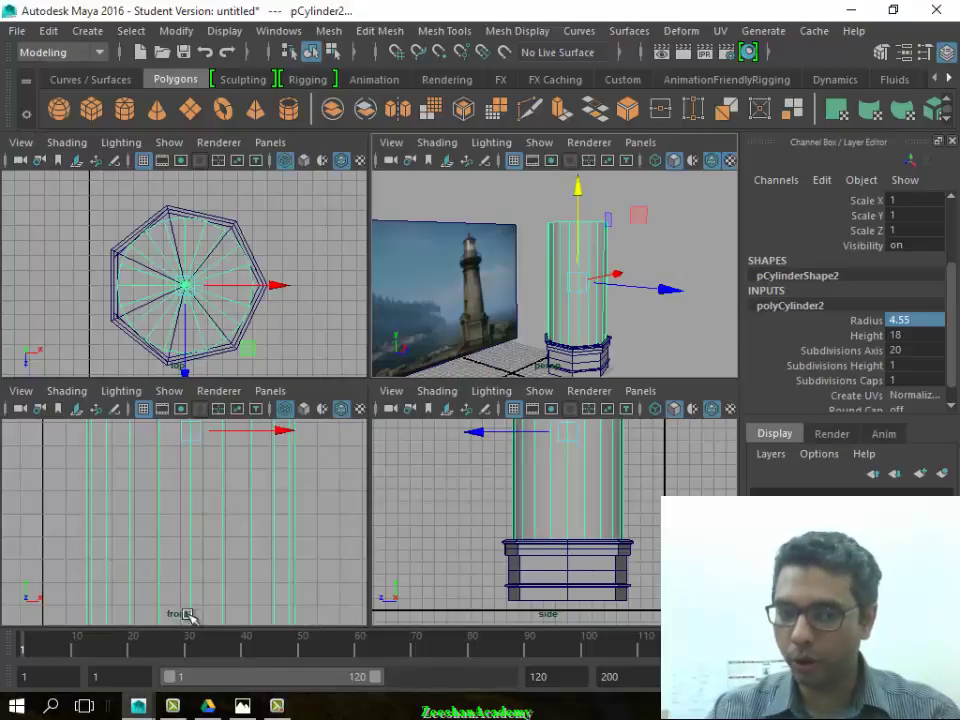
Maximize and frame the front view, and switch the cylinder to vertex selection
key(space)
key(f)
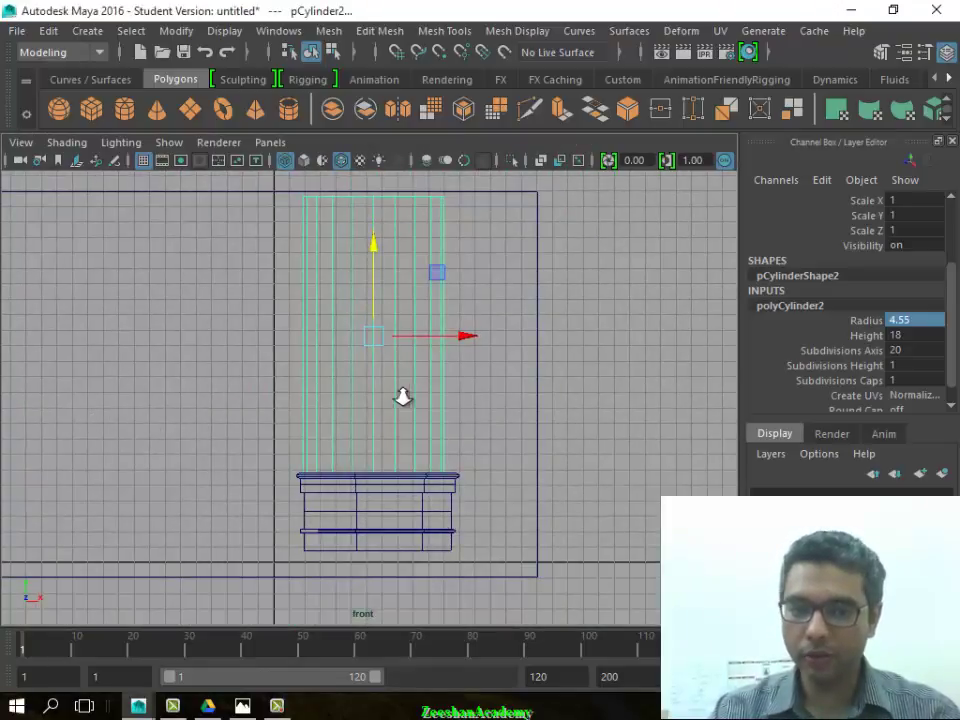
alt+right_drag(402, 397, 336, 398)
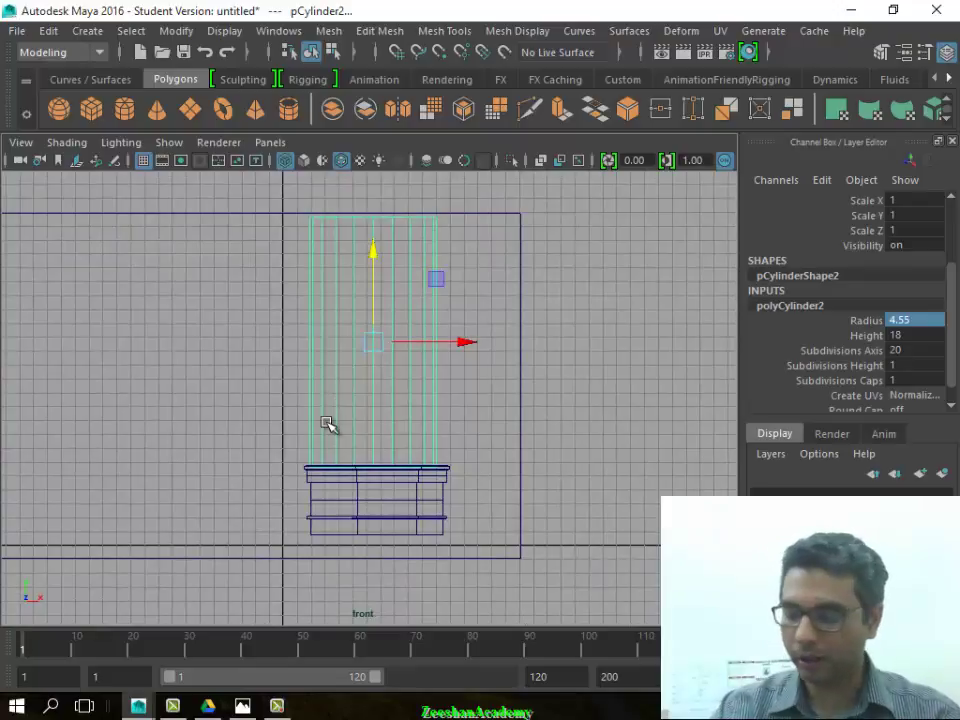
alt+middle_drag(251, 407, 272, 474)
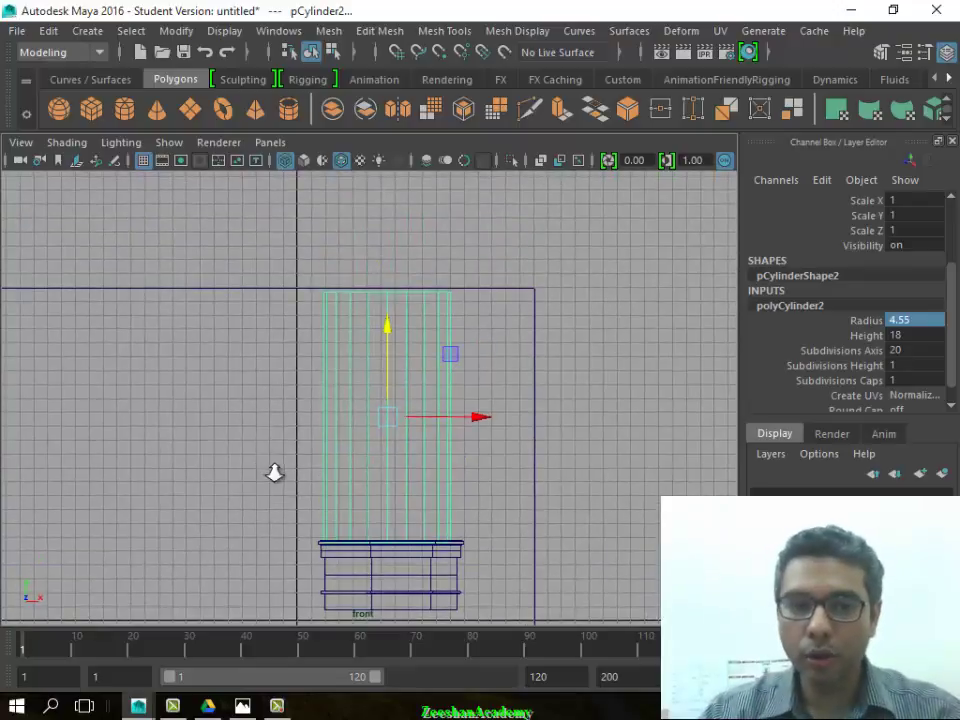
mouse_move(343, 354)
right_down()
mouse_move(265, 240)
mouse_move(252, 182)
right_up()
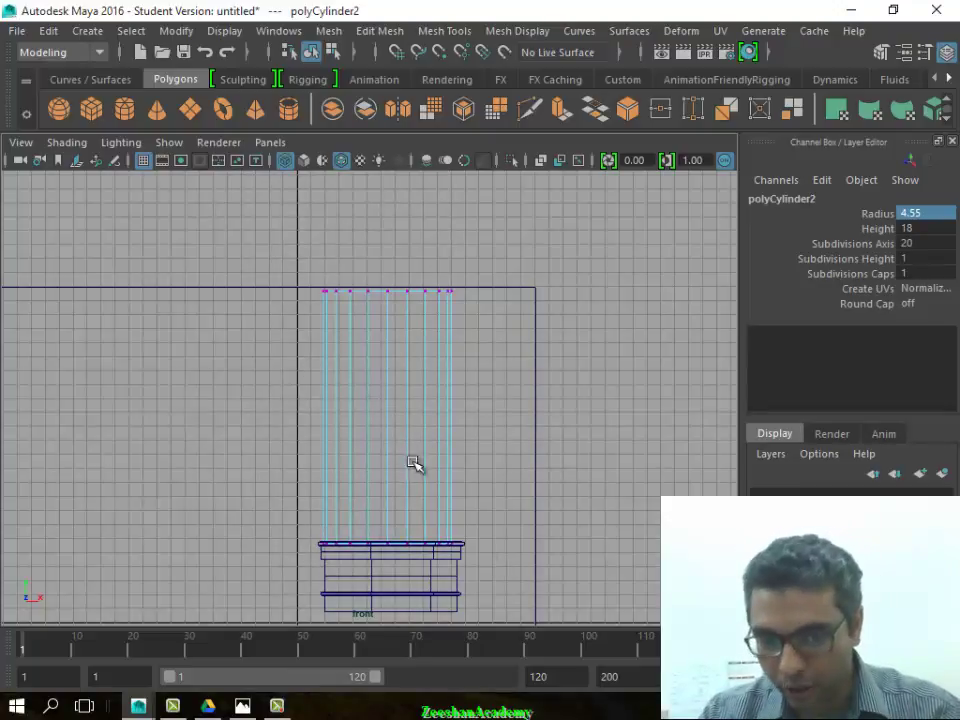
Select the top ring of vertices and scale them inward along X
drag(315, 235, 560, 323)
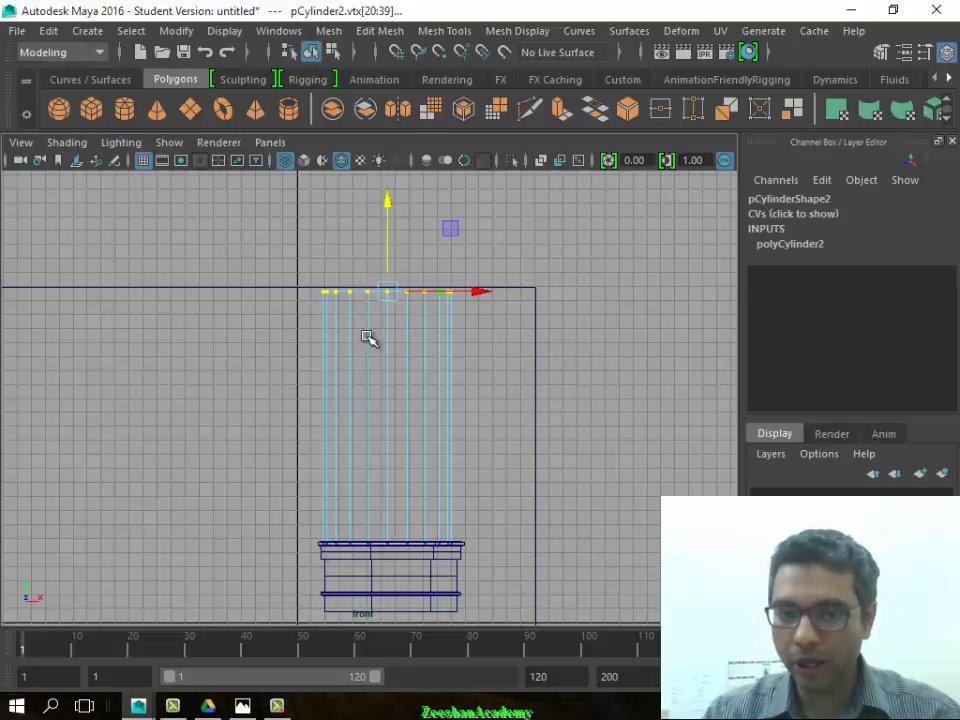
alt+middle_drag(366, 337, 384, 362)
key(r)
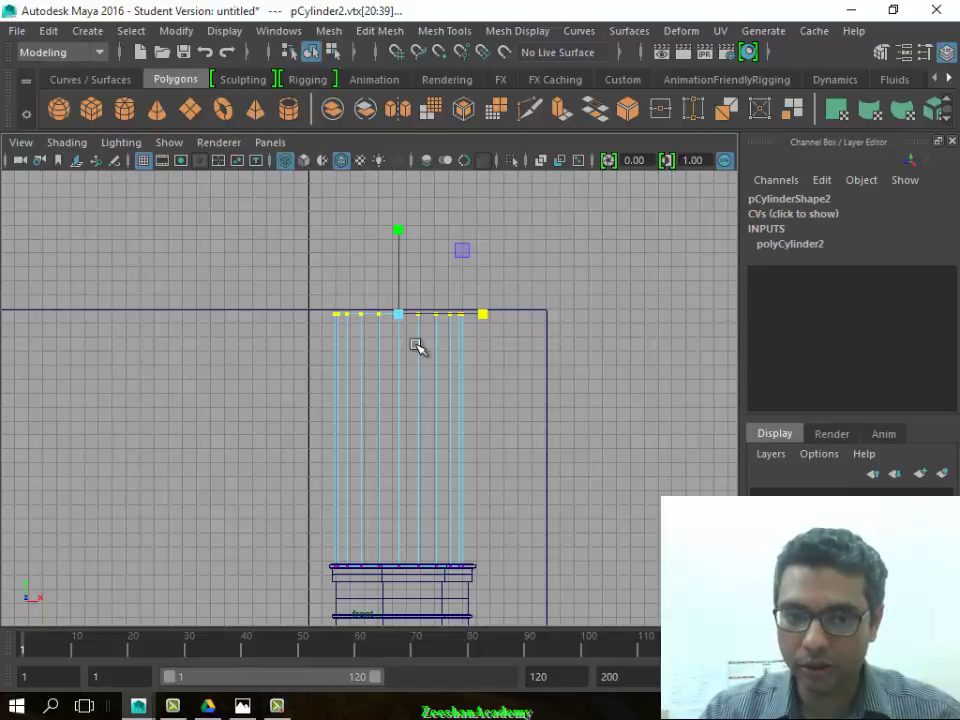
middle_drag(417, 346, 360, 313)
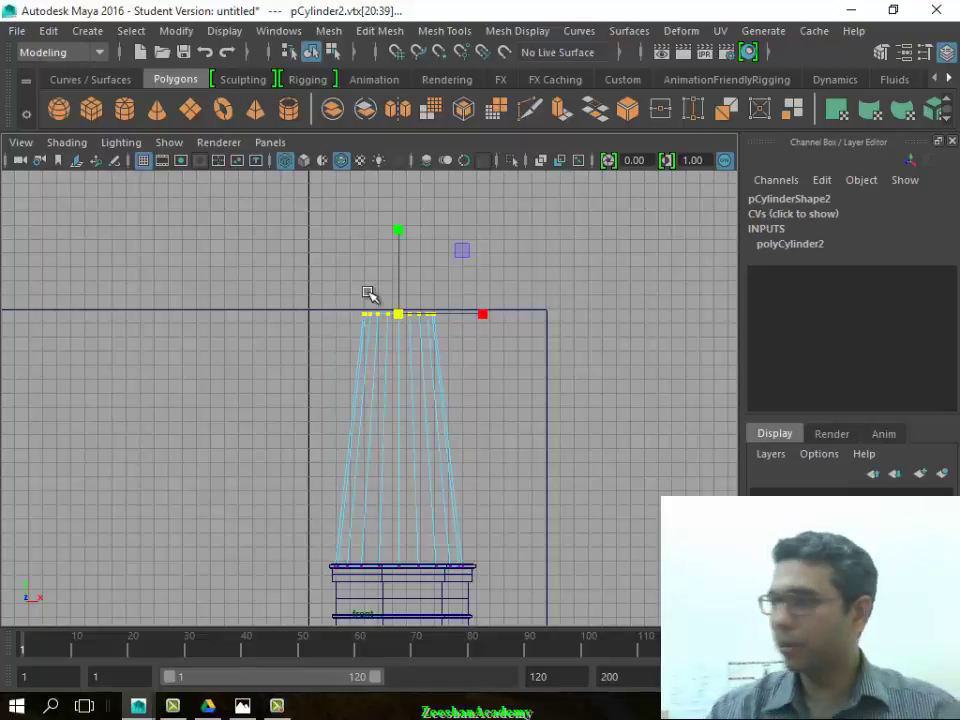
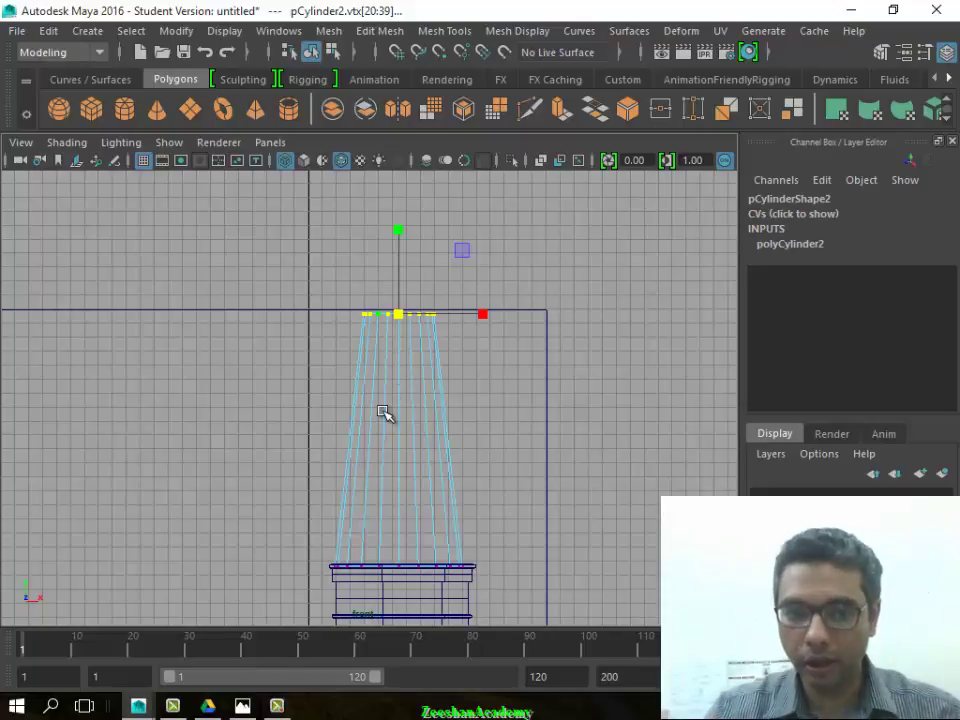
Widen the tower's top vertex ring and frame the tower top in a maximized perspective view
drag(397, 315, 413, 317)
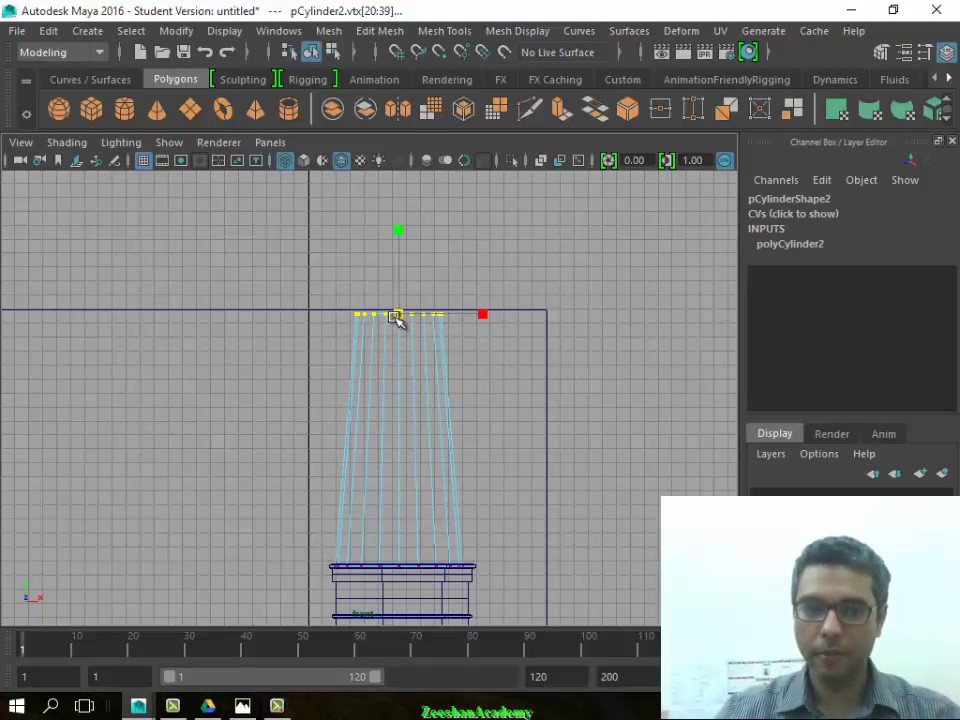
key(space)
click(418, 400)
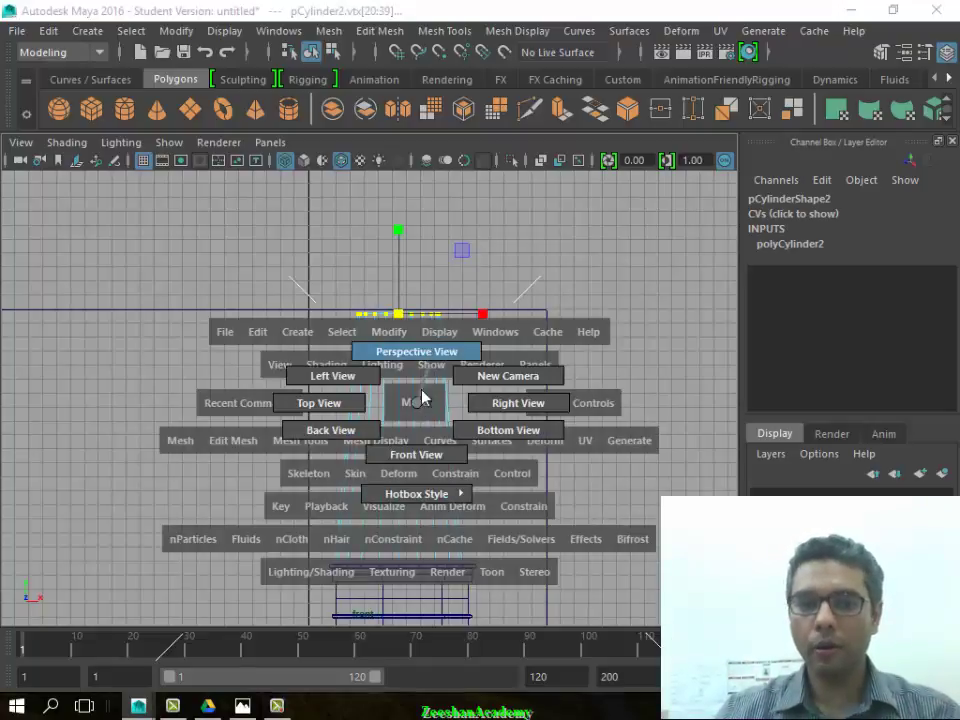
key(space)
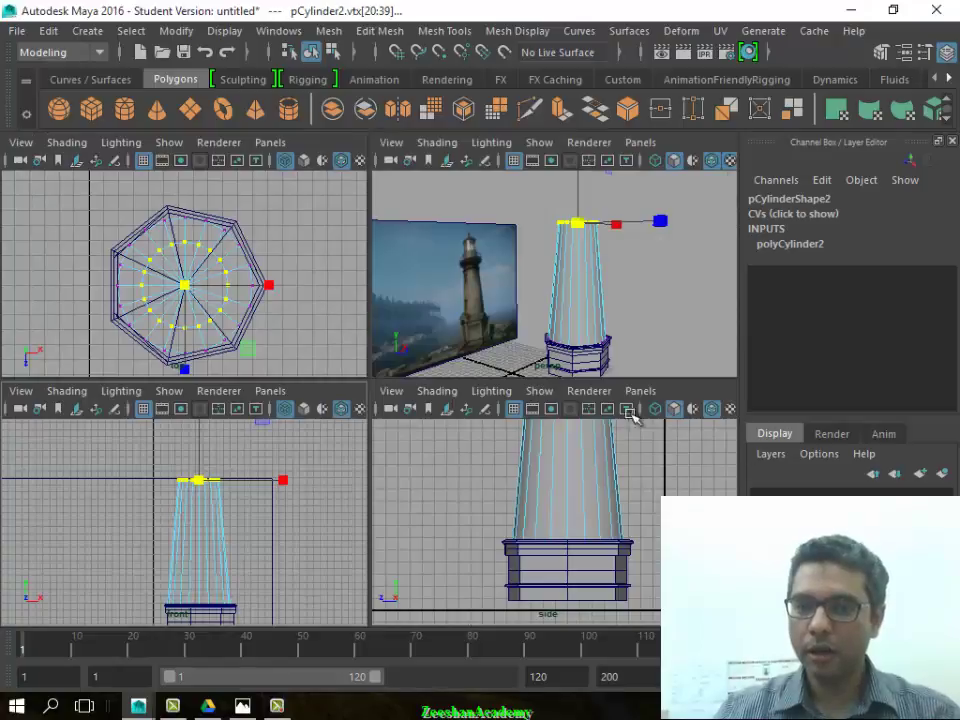
key(space)
mouse_move(553, 394)
alt+mouse_down()
mouse_move(628, 407)
mouse_move(437, 429)
mouse_move(443, 457)
alt+mouse_up()
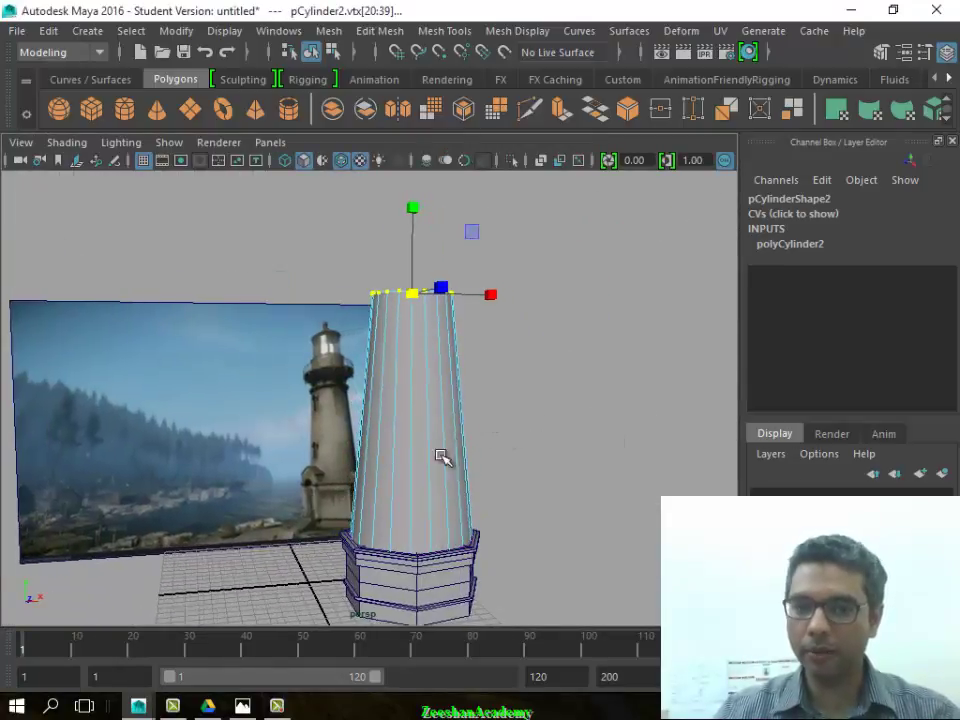
alt+right_drag(422, 445, 590, 505)
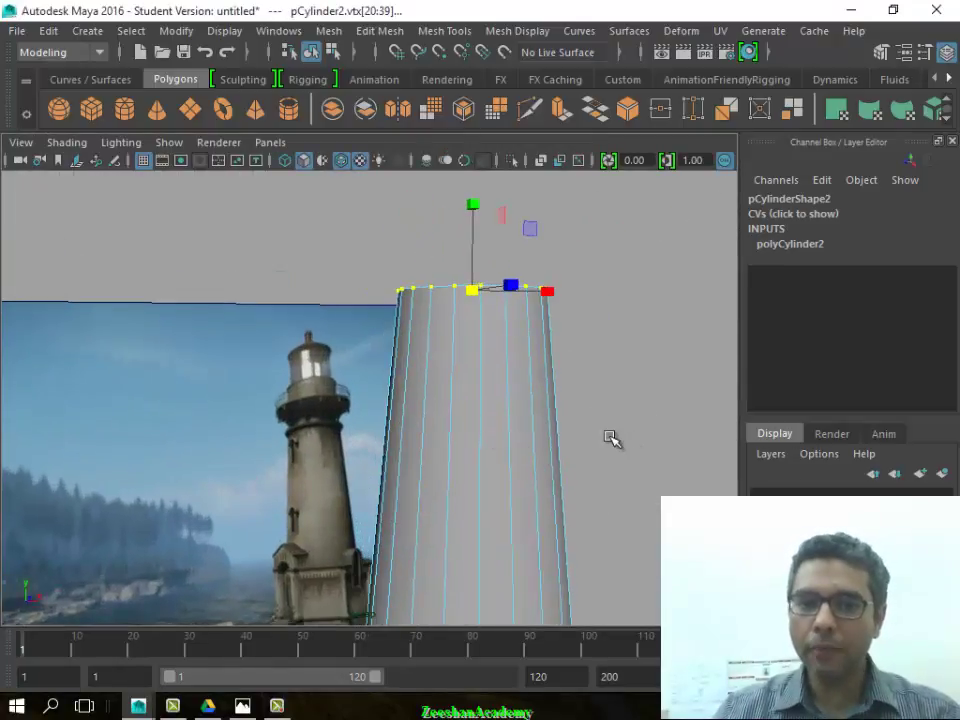
mouse_move(611, 439)
alt+mouse_down()
mouse_move(349, 431)
mouse_move(383, 295)
alt+mouse_up()
Adjust the top ring's height to set the tower length, then return to object mode
mouse_move(430, 246)
mouse_down()
mouse_move(410, 457)
mouse_move(455, 168)
mouse_up()
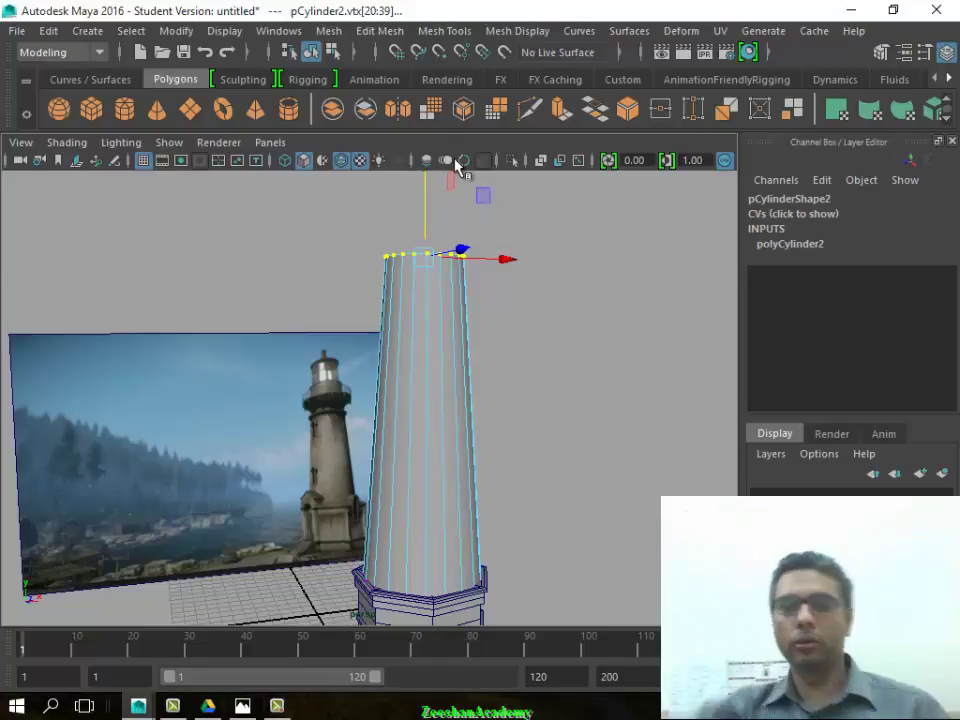
mouse_move(455, 168)
mouse_down()
mouse_move(430, 248)
mouse_move(426, 195)
mouse_up()
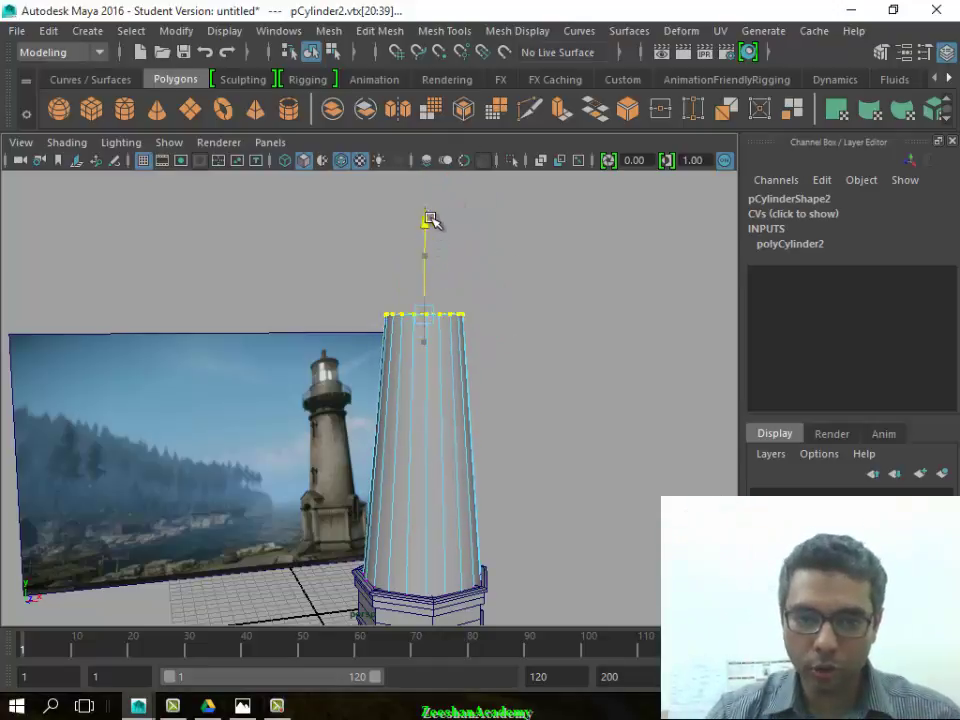
alt+drag(276, 399, 331, 404)
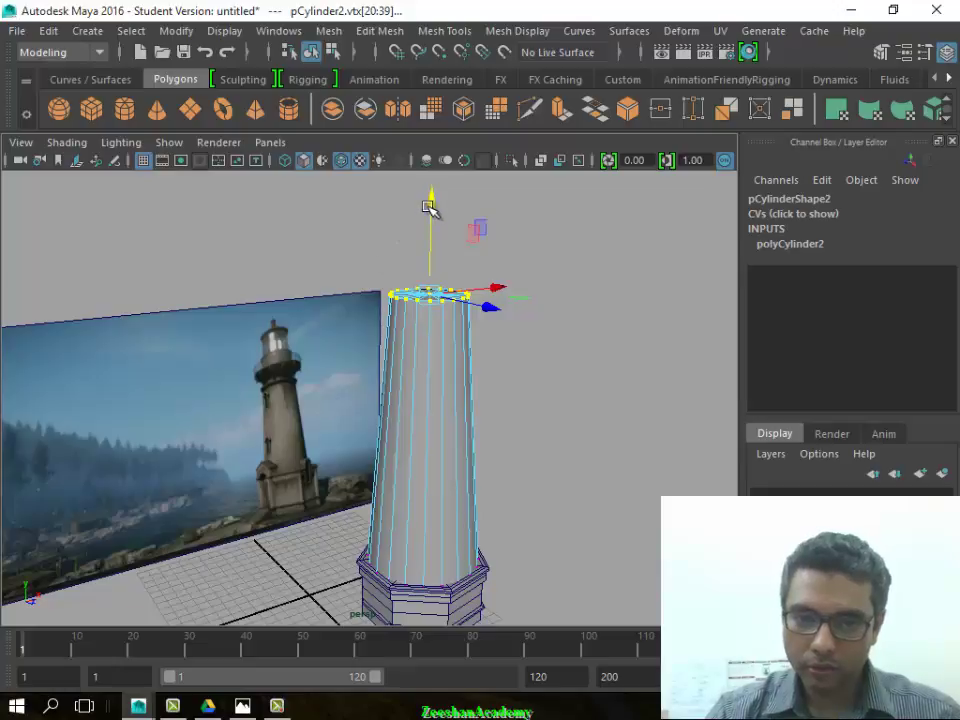
mouse_move(427, 207)
alt+mouse_down()
mouse_move(390, 467)
mouse_move(364, 476)
alt+mouse_up()
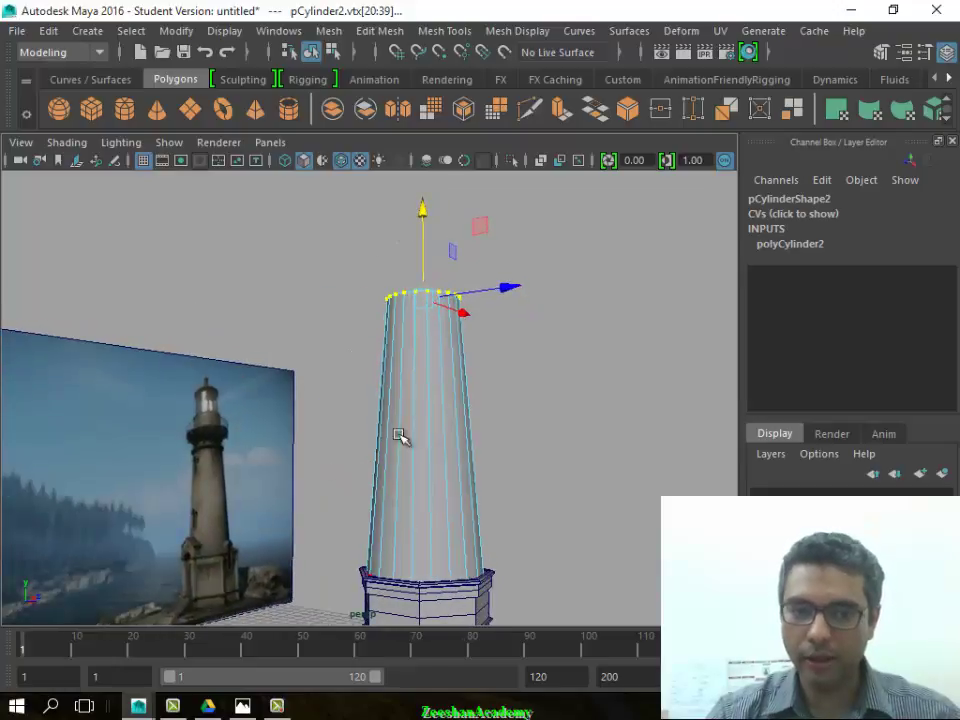
alt+drag(398, 436, 339, 516)
alt+right_drag(339, 516, 574, 527)
mouse_move(574, 527)
alt+mouse_down()
mouse_move(540, 536)
mouse_move(527, 524)
mouse_move(465, 525)
mouse_move(486, 525)
mouse_move(428, 476)
alt+mouse_up()
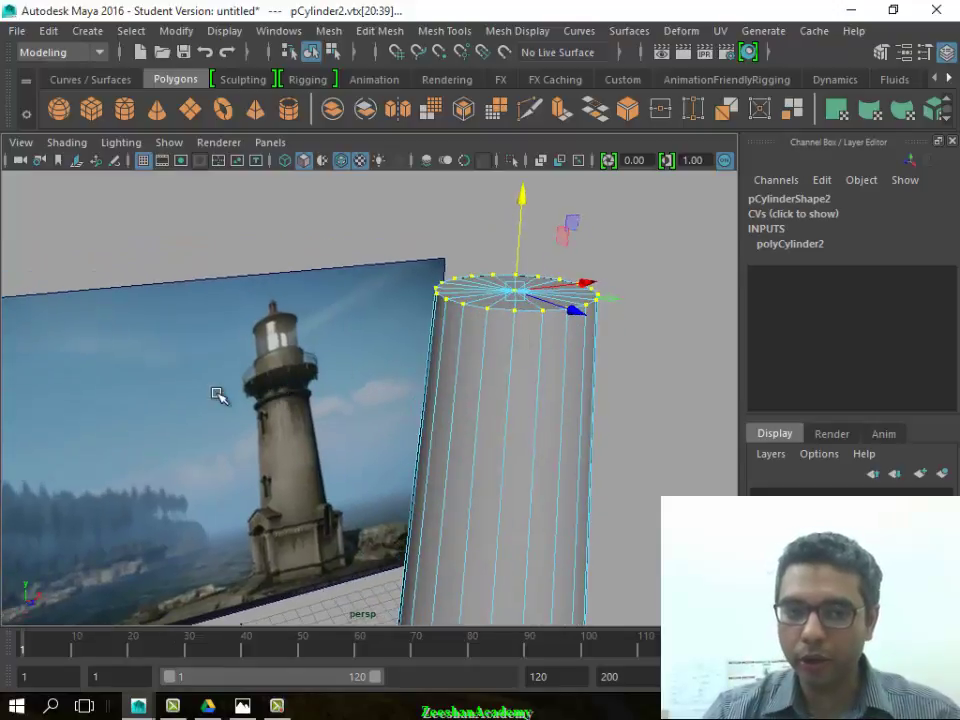
right_drag(523, 180, 615, 150)
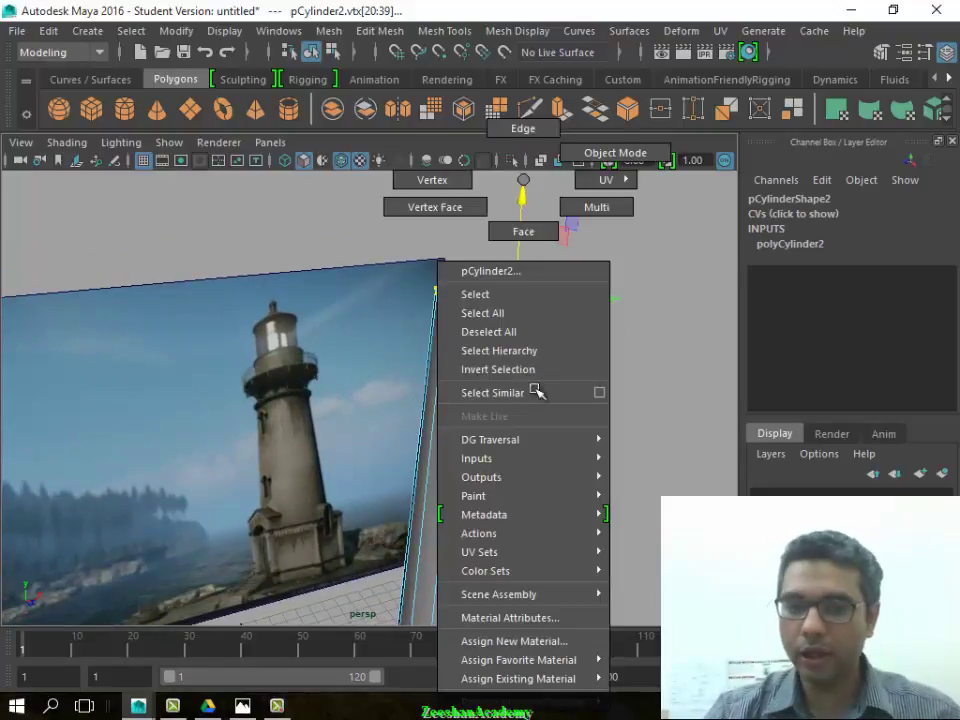
Draw a new flat cylinder disc on the grid and raise it to Translate Y 24.037 near the tower
alt+drag(532, 413, 289, 403)
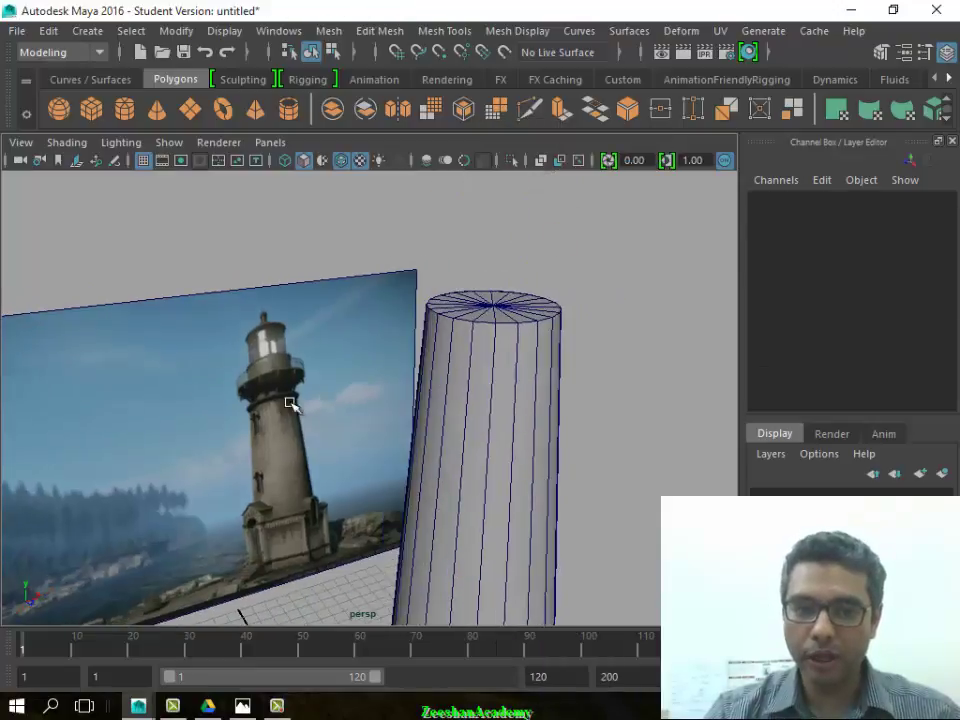
alt+drag(334, 445, 200, 400)
alt+drag(495, 472, 465, 422)
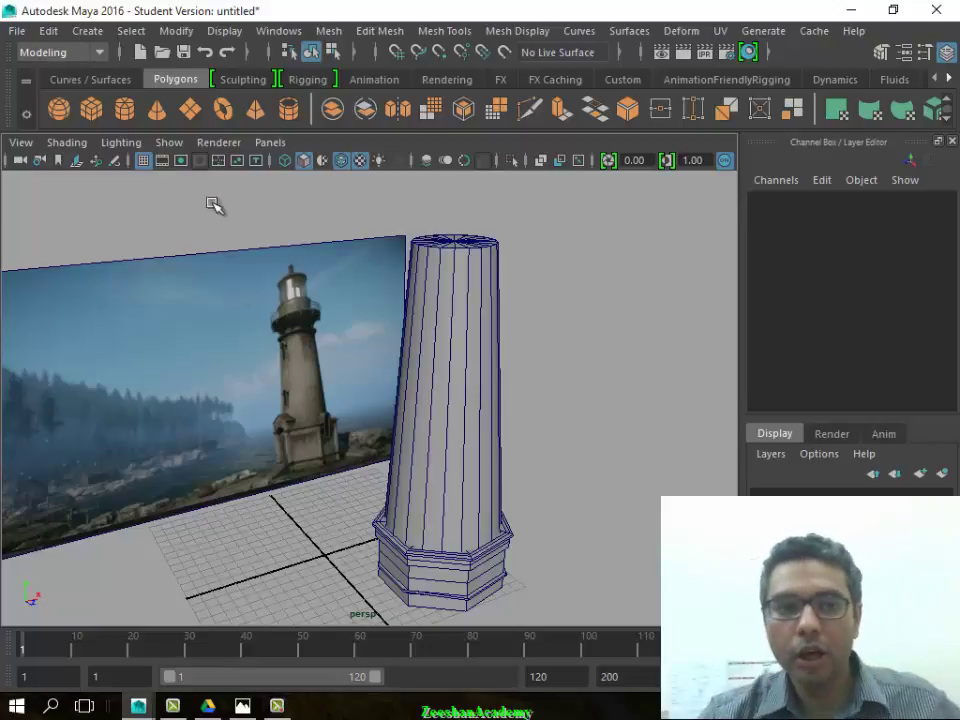
click(480, 400)
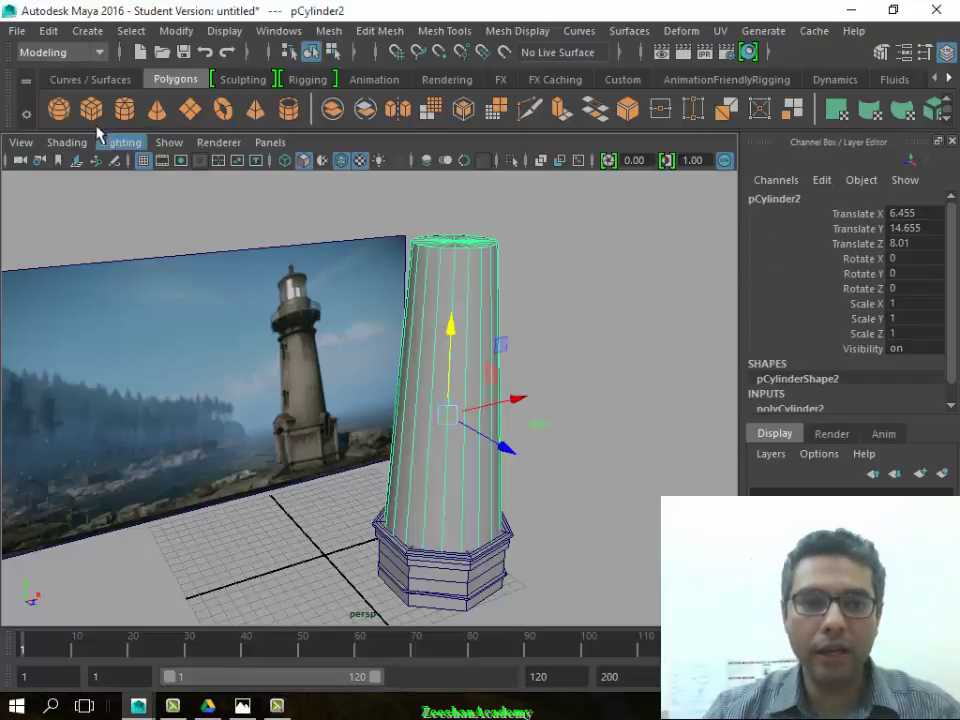
click(124, 108)
mouse_move(354, 568)
alt+mouse_down()
mouse_move(293, 540)
mouse_move(332, 523)
mouse_move(330, 428)
mouse_move(335, 497)
mouse_move(326, 497)
alt+mouse_up()
mouse_move(274, 447)
mouse_down()
mouse_move(304, 193)
mouse_move(369, 407)
mouse_move(336, 368)
mouse_move(560, 364)
mouse_up()
mouse_move(560, 364)
alt+mouse_down()
mouse_move(430, 493)
mouse_move(497, 357)
mouse_move(535, 385)
mouse_move(531, 366)
mouse_move(487, 340)
mouse_move(520, 285)
alt+mouse_up()
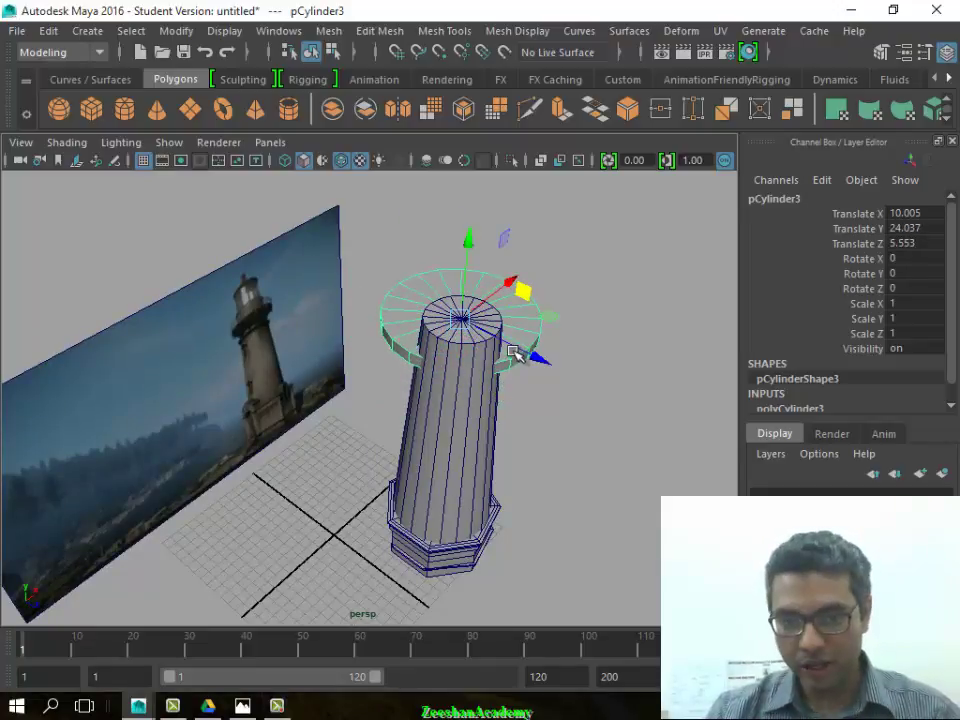
In the front view, slide the disc over the tower and raise it to the tower top
key(space)
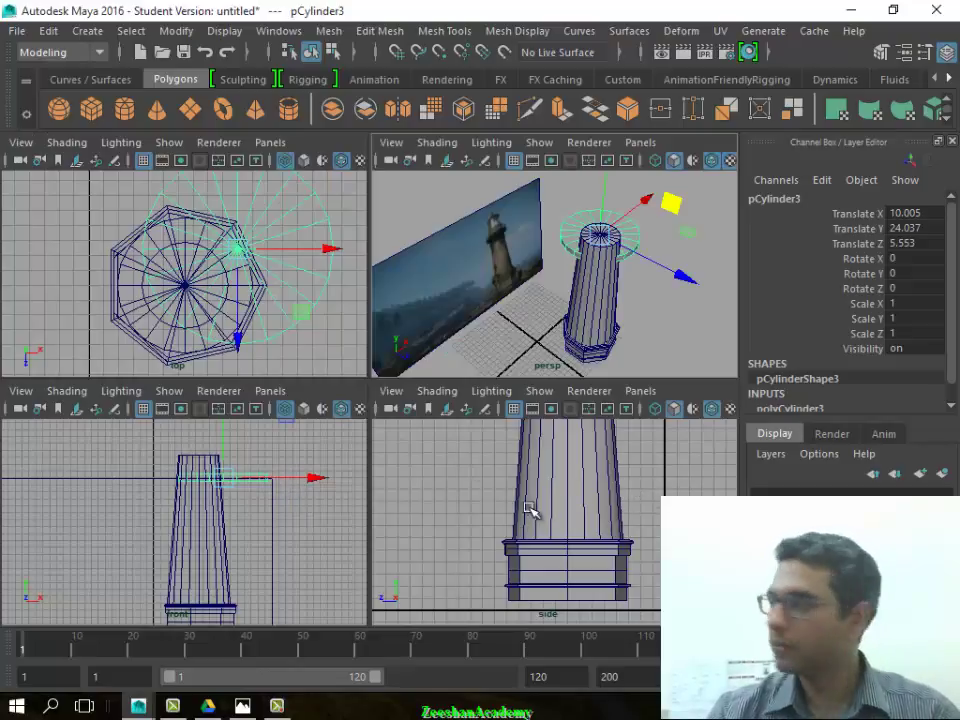
scroll(274, 476, up, 3)
scroll(197, 578, down, 2)
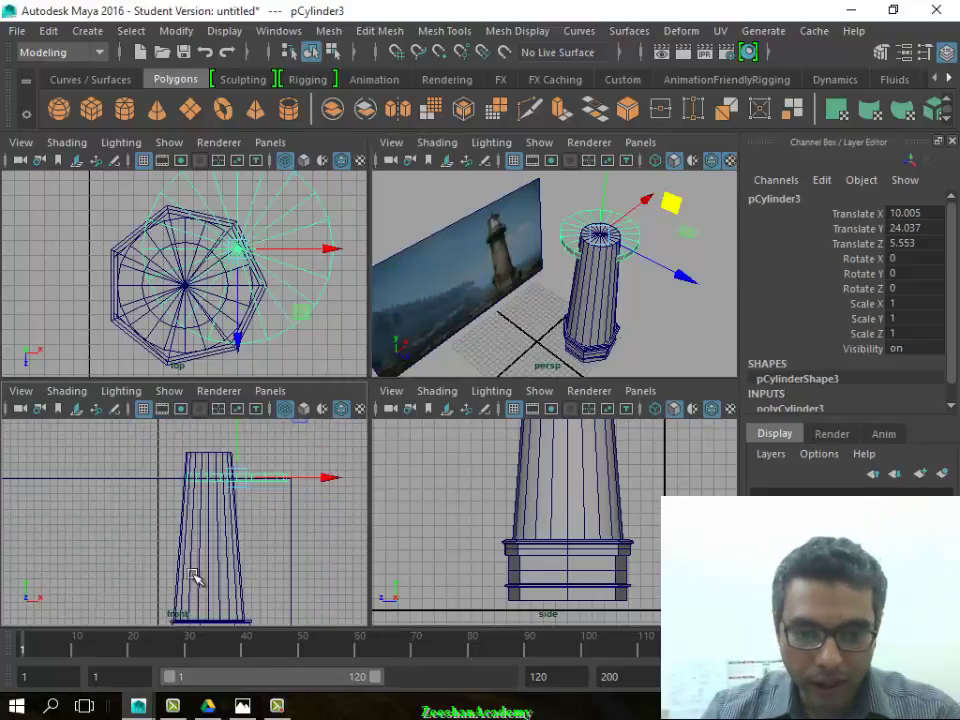
scroll(261, 467, up, 2)
scroll(266, 538, down, 2)
scroll(315, 499, down, 1)
alt+middle_drag(315, 499, 232, 496)
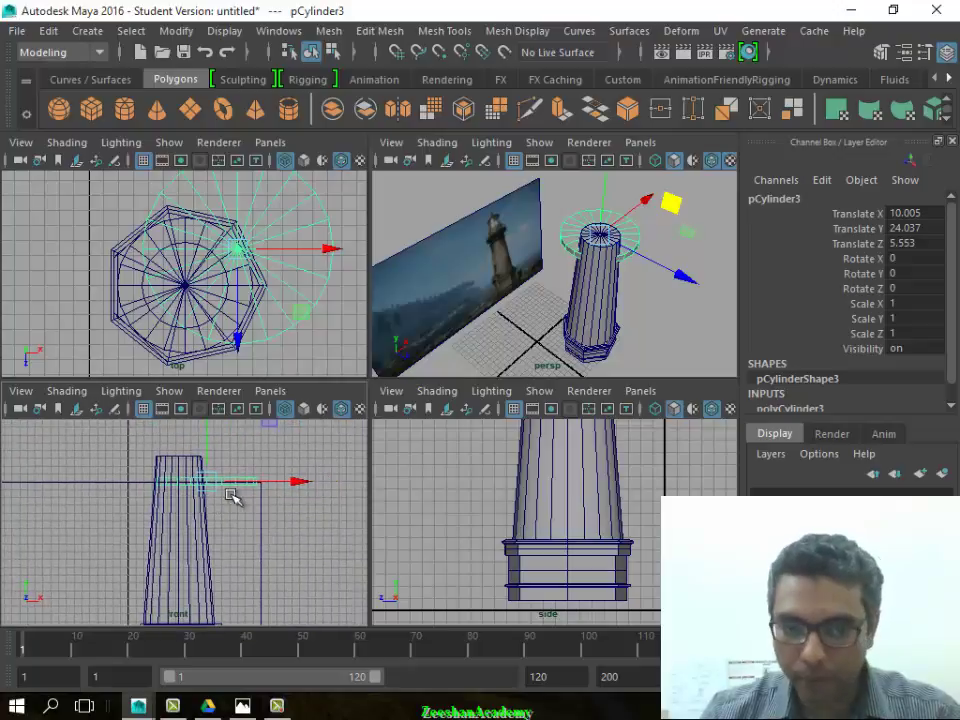
key(space)
drag(517, 318, 448, 328)
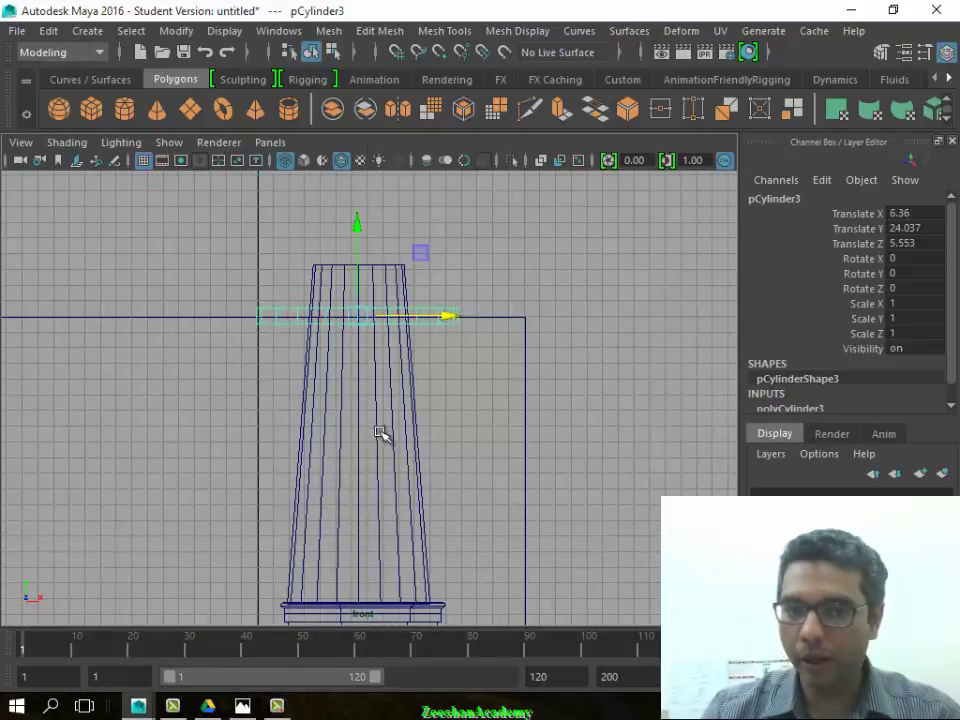
key(space)
alt+middle_drag(176, 433, 200, 458)
drag(197, 430, 197, 404)
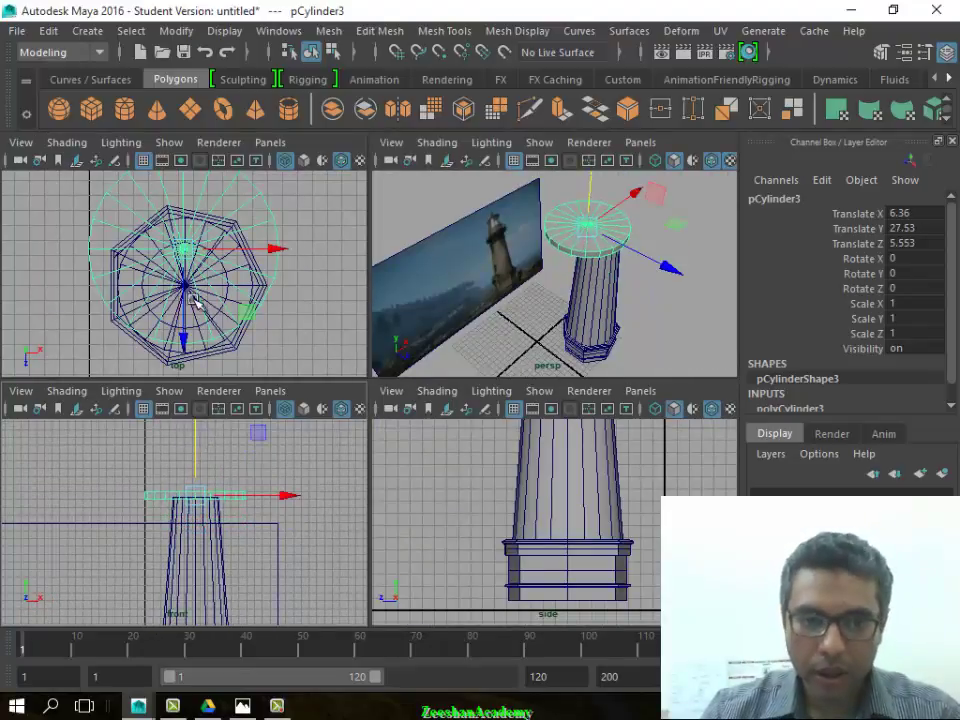
alt+middle_drag(202, 291, 213, 288)
In the top view, centre the disc over the tower at Translate 6.469, 27.53, 7.981
key(space)
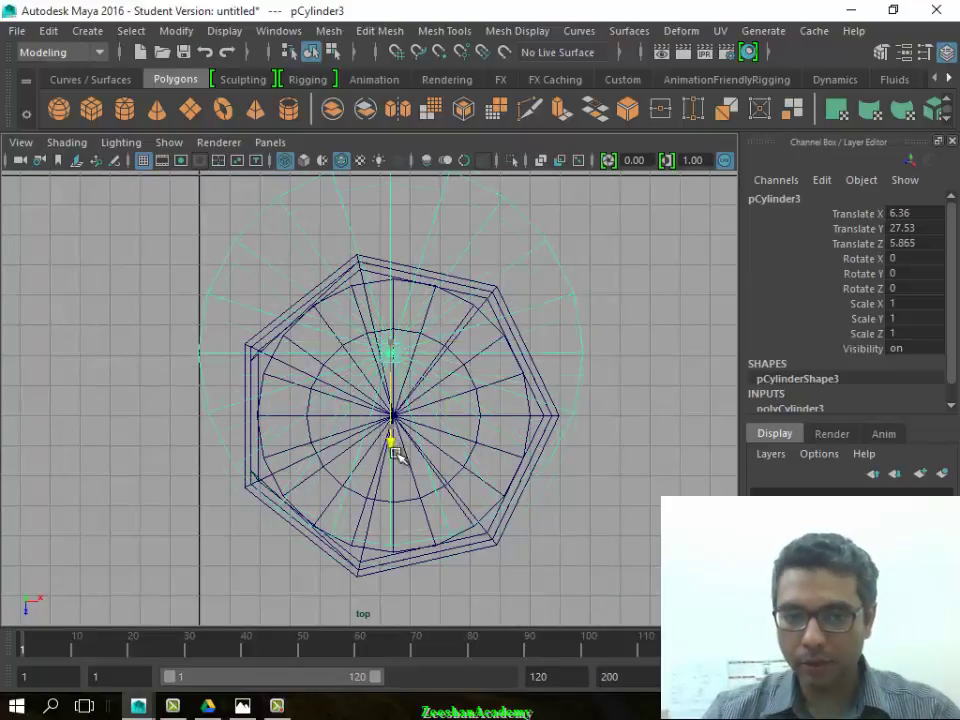
drag(392, 443, 407, 506)
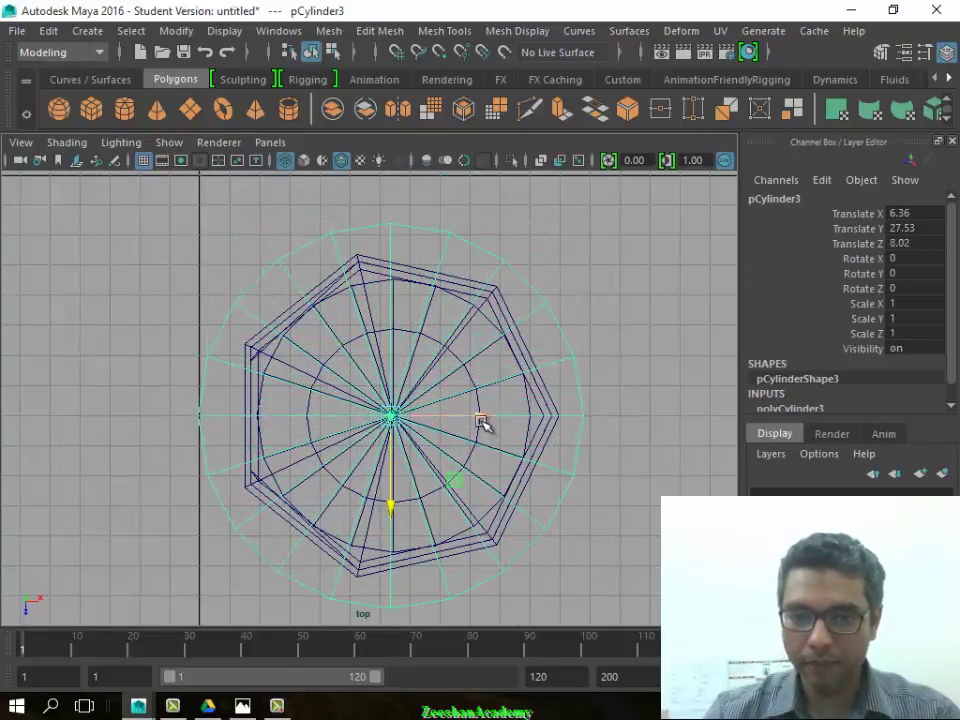
drag(484, 420, 490, 422)
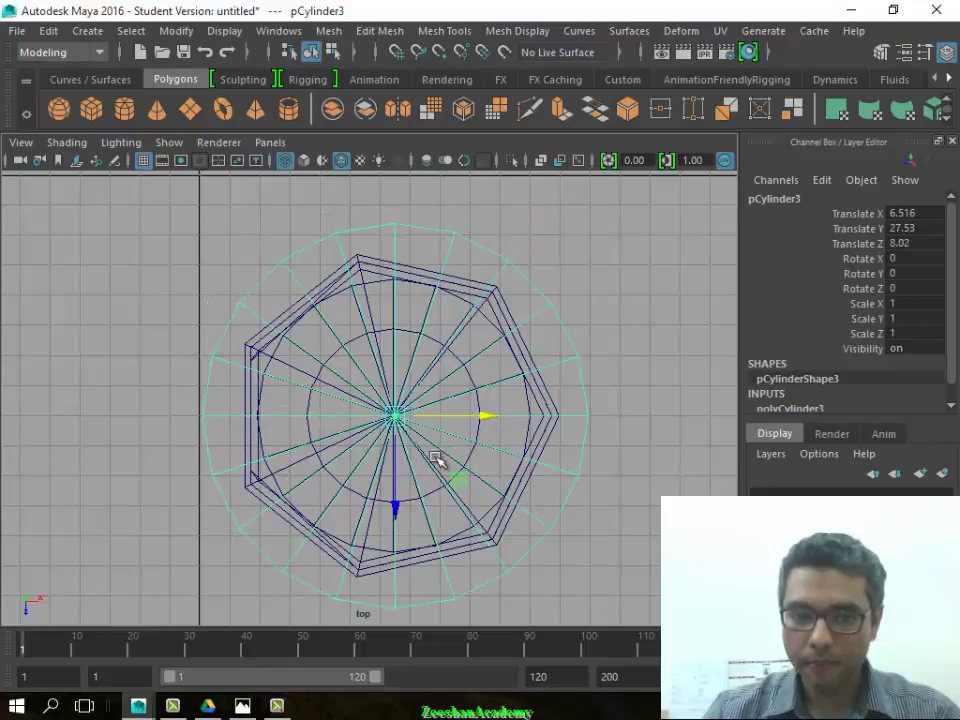
drag(395, 505, 414, 505)
scroll(397, 490, up, 2)
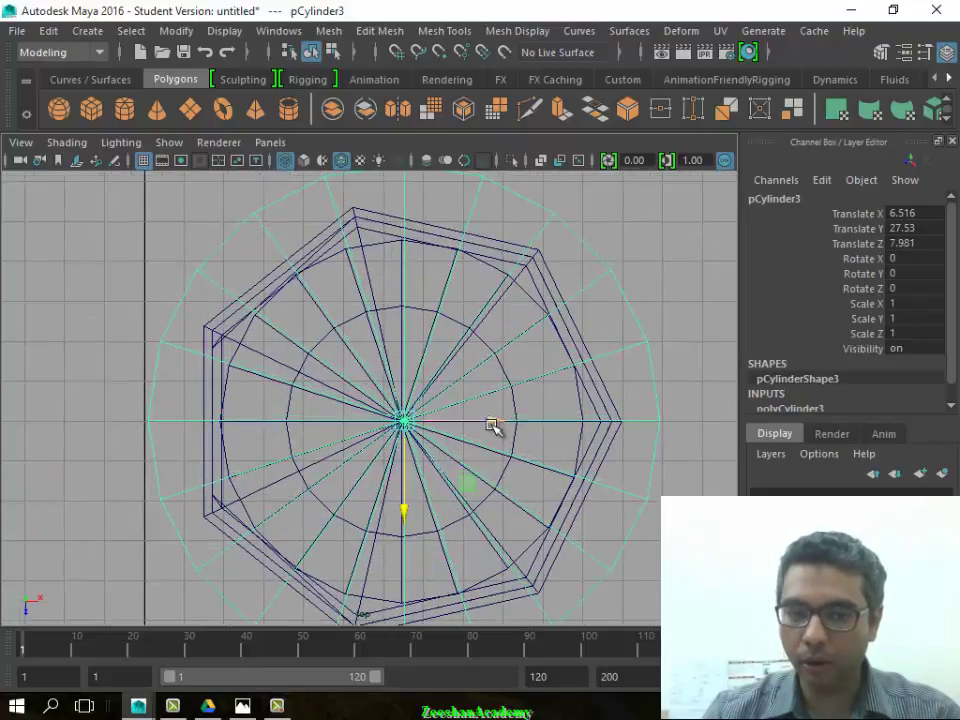
drag(490, 421, 509, 423)
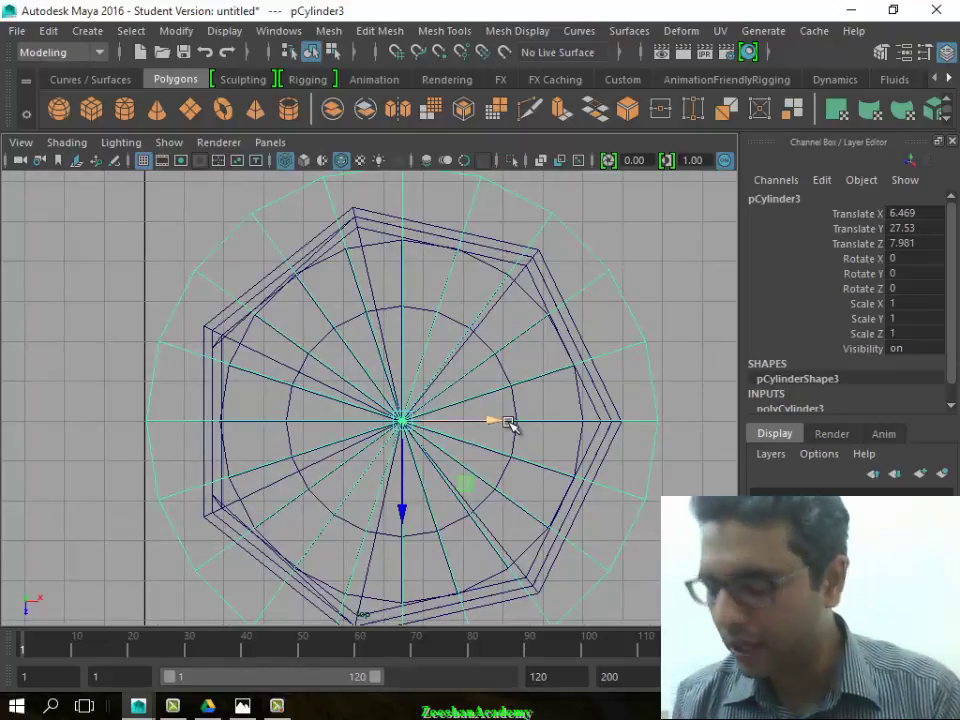
key(space)
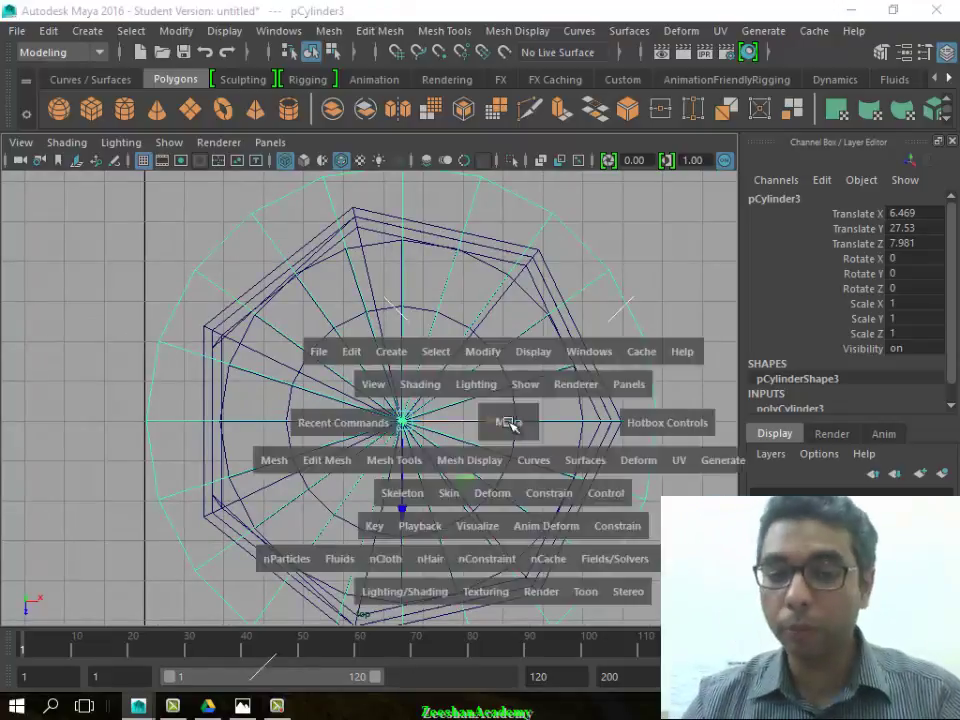
key(space)
mouse_move(454, 354)
alt+mouse_down()
mouse_move(392, 338)
mouse_move(291, 398)
mouse_move(447, 398)
mouse_move(467, 501)
mouse_move(306, 485)
alt+mouse_up()
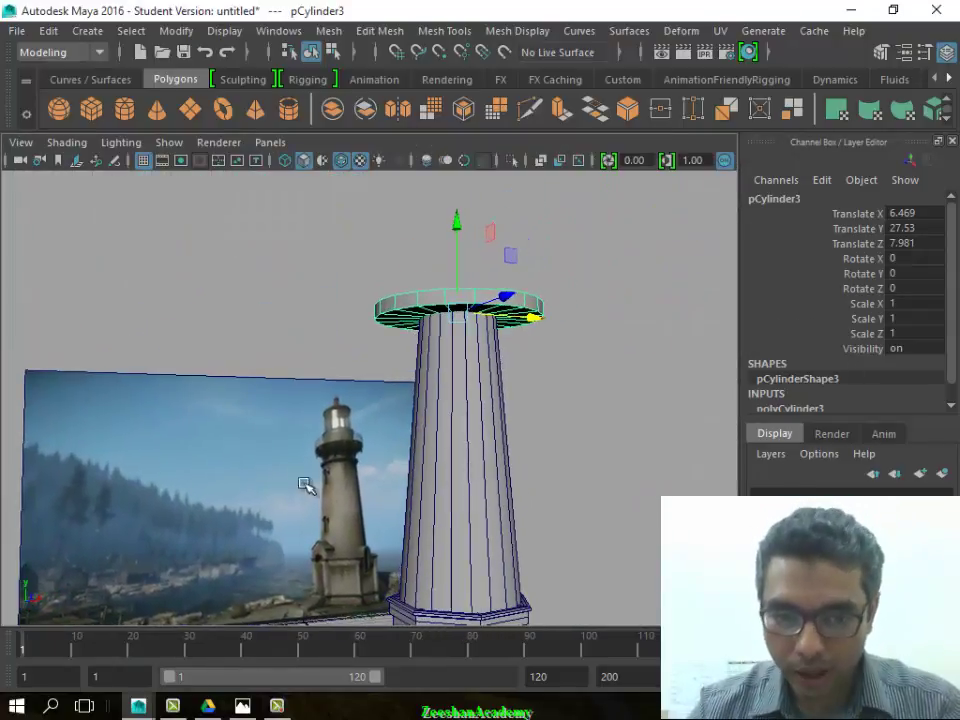
Set the disc's polyCylinder3 radius to 5
click(850, 406)
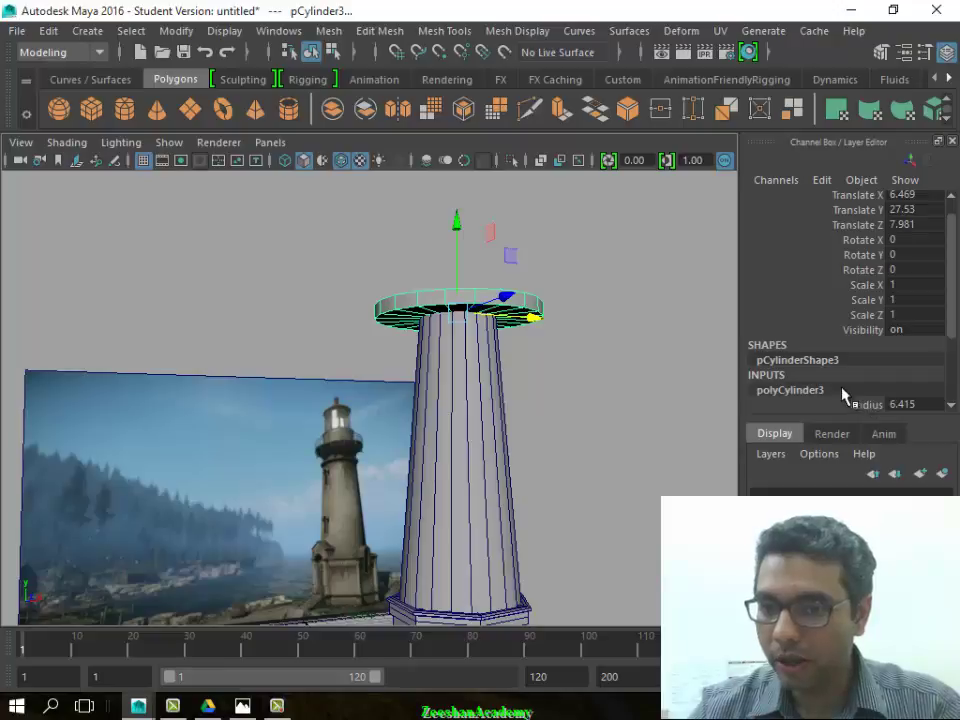
click(906, 405)
text(4)
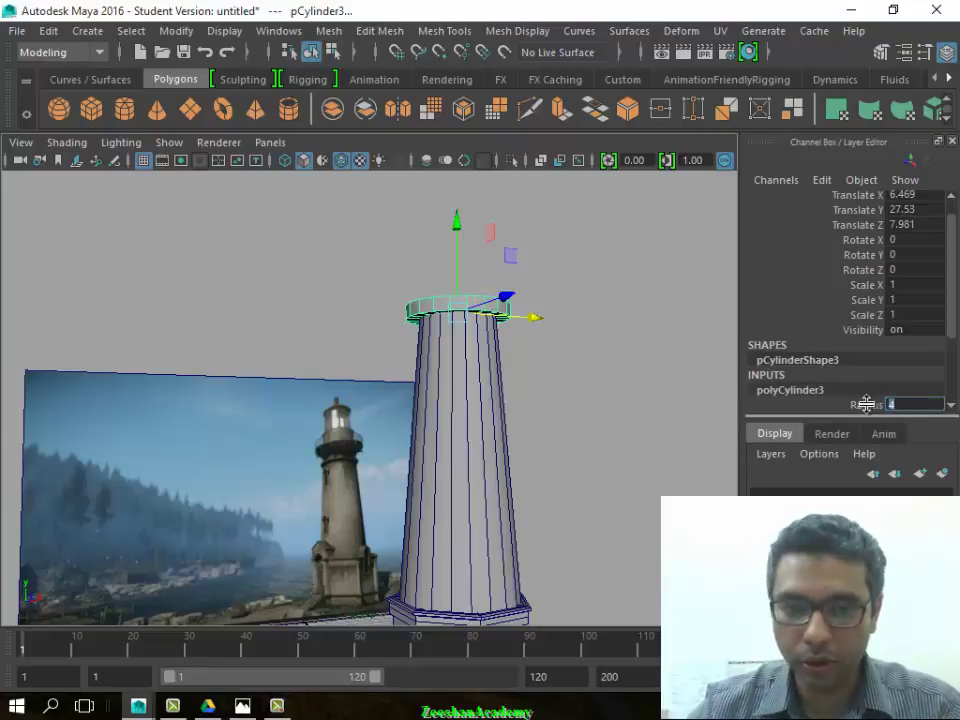
key(Return)
mouse_move(476, 531)
alt+mouse_down()
mouse_move(489, 549)
mouse_move(665, 440)
alt+mouse_up()
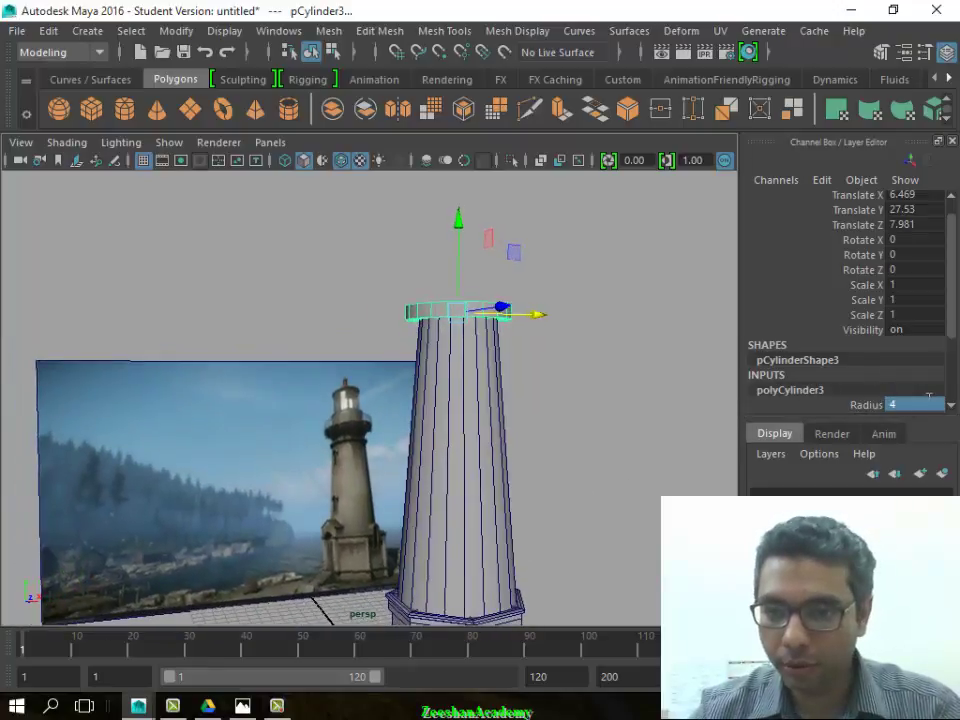
text(5)
key(Return)
mouse_move(603, 428)
alt+mouse_down()
mouse_move(598, 401)
mouse_move(405, 407)
mouse_move(459, 441)
mouse_move(459, 464)
alt+mouse_up()
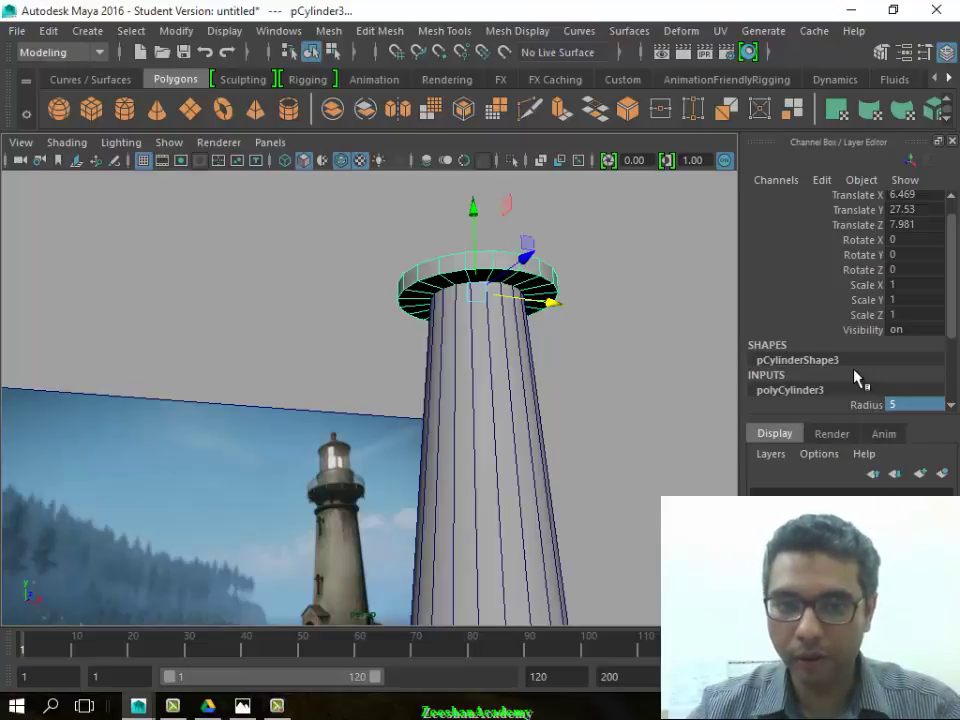
Check the disc height of 0.5 while viewing the cap from above
key(Tab)
alt+drag(512, 430, 512, 390)
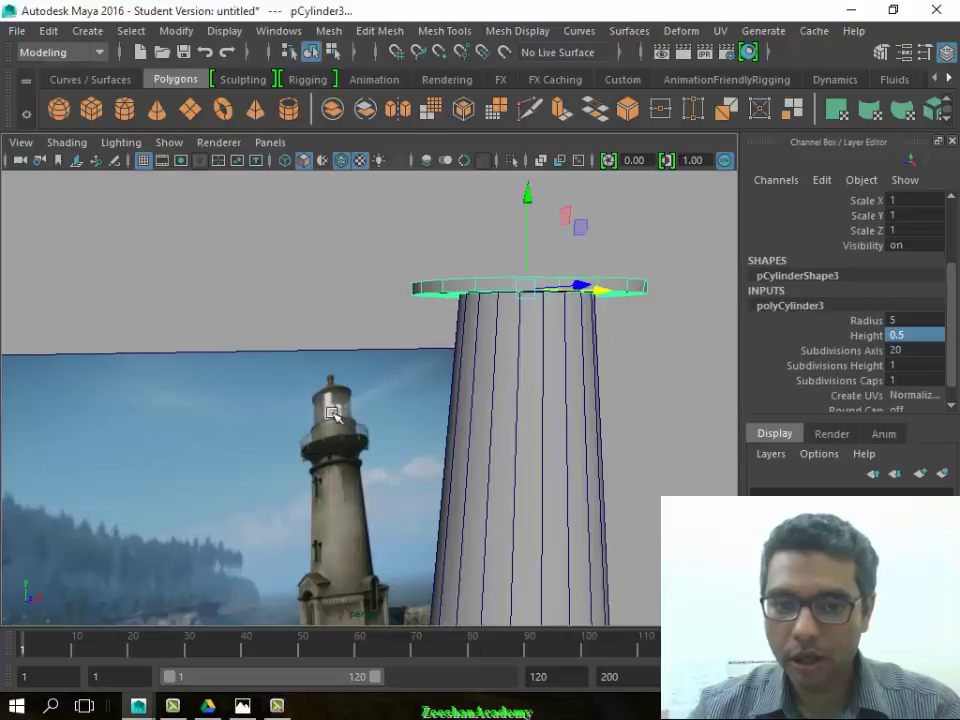
mouse_move(330, 448)
alt+mouse_down()
mouse_move(508, 424)
mouse_move(474, 457)
alt+mouse_up()
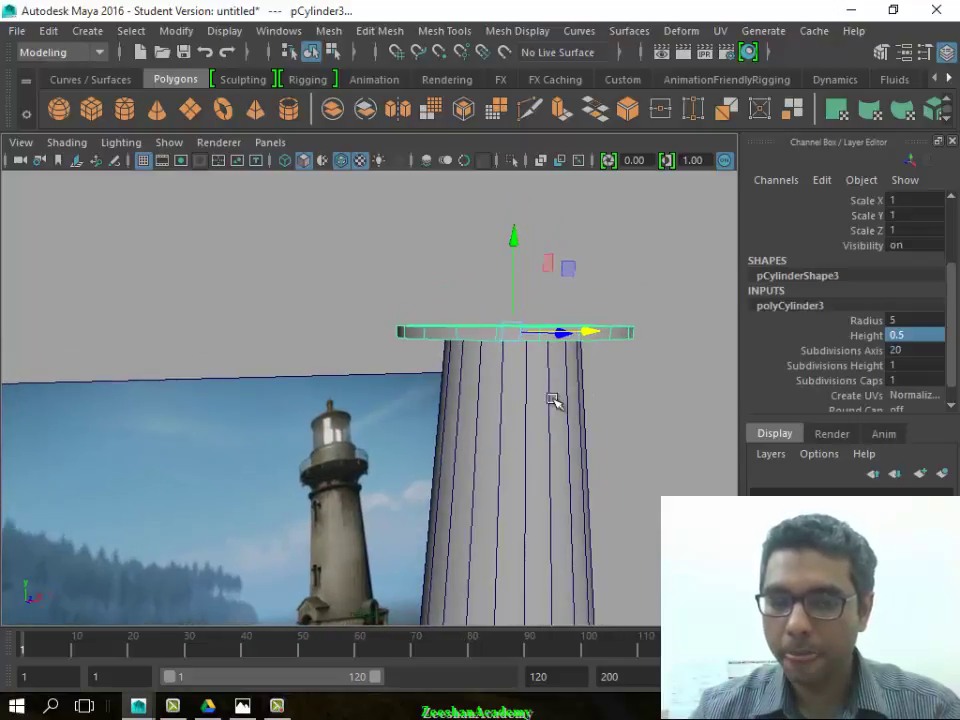
alt+drag(552, 400, 466, 459)
alt+drag(508, 401, 510, 340)
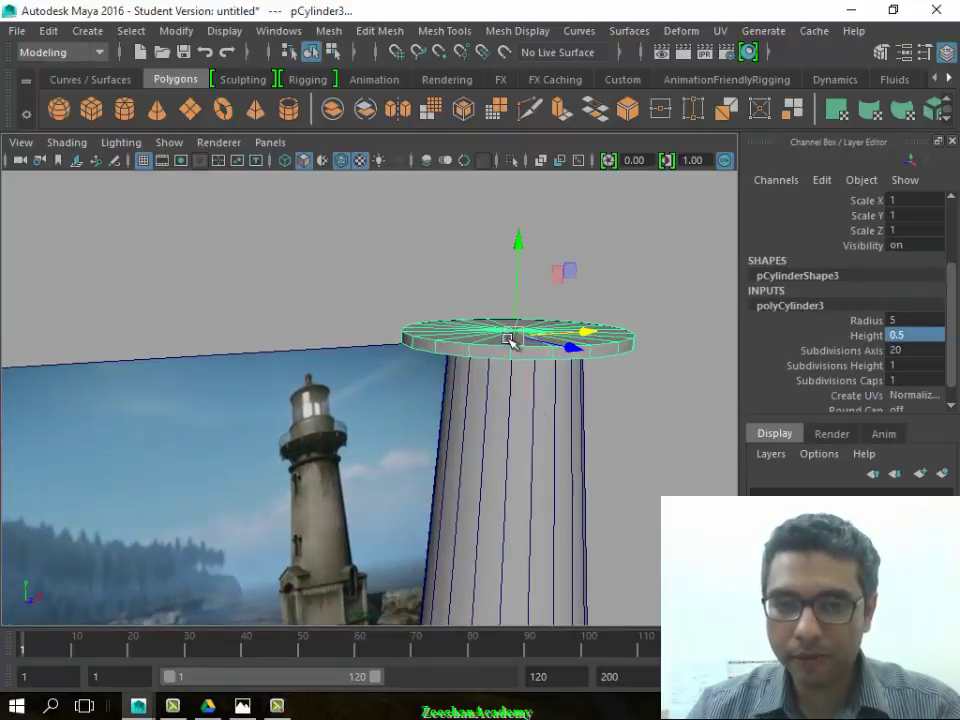
alt+drag(566, 418, 553, 462)
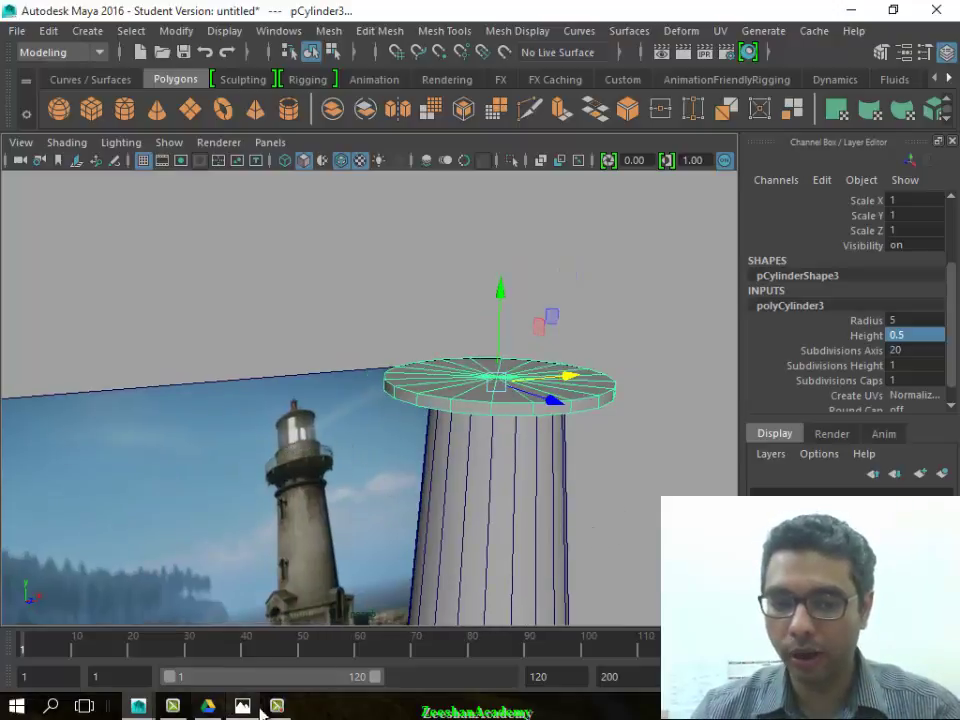
Compare with the lighthouse reference photo and duplicate the thin disc
click(242, 706)
key(Right)
key(Left)
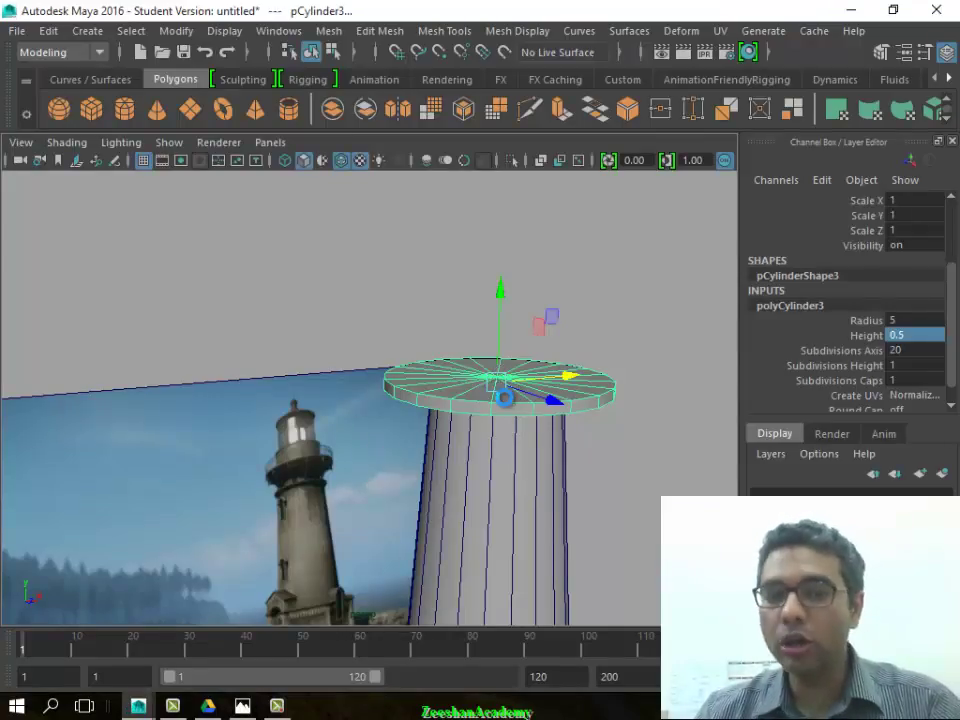
key(ctrl+d)
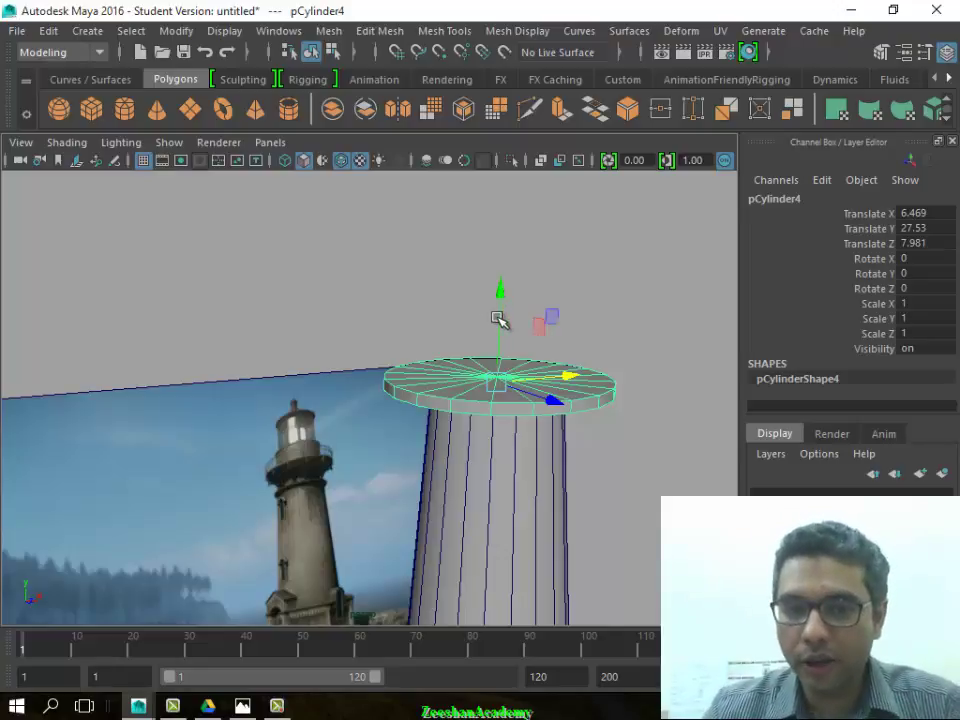
Raise the duplicate disc to Translate Y 29.52, delete an extra copy, and reselect the upper disc
drag(499, 318, 505, 258)
alt+drag(476, 420, 468, 376)
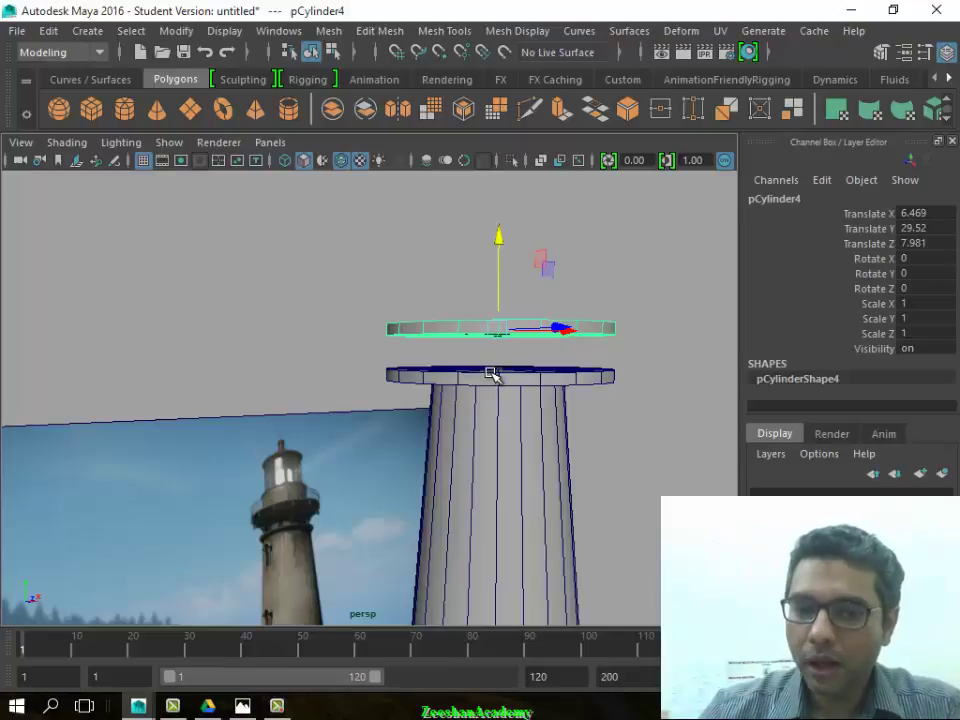
click(492, 373)
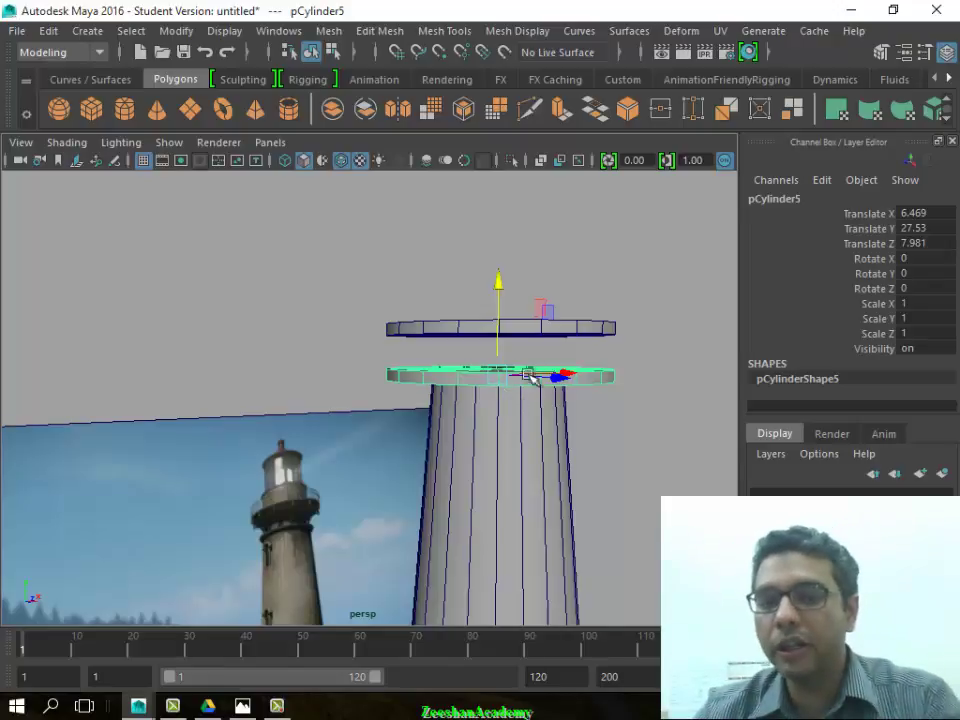
key(ctrl+d)
drag(497, 345, 515, 263)
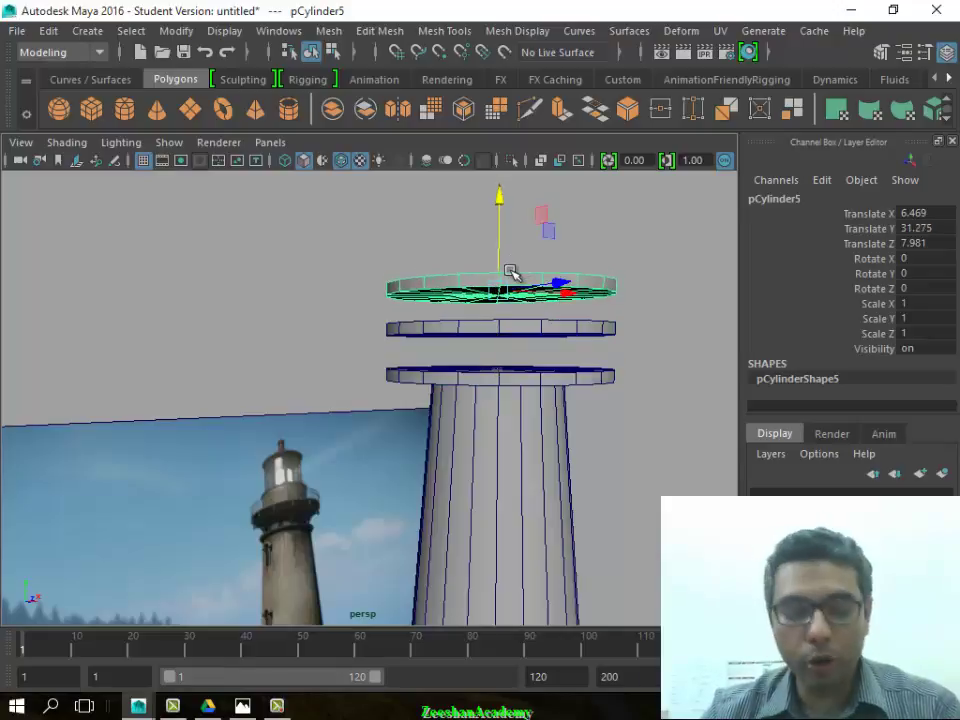
key(Delete)
click(576, 328)
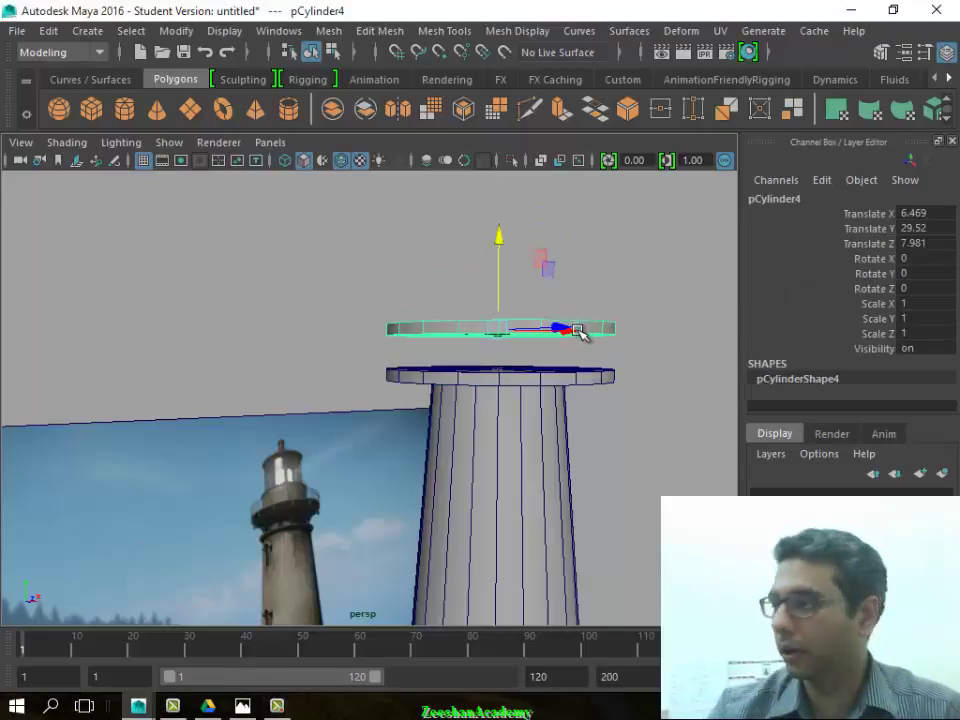
mouse_move(405, 407)
alt+mouse_down()
mouse_move(407, 428)
mouse_move(577, 368)
alt+mouse_up()
Shrink the upper disc uniformly to 0.745 and stretch it upward into a column
key(r)
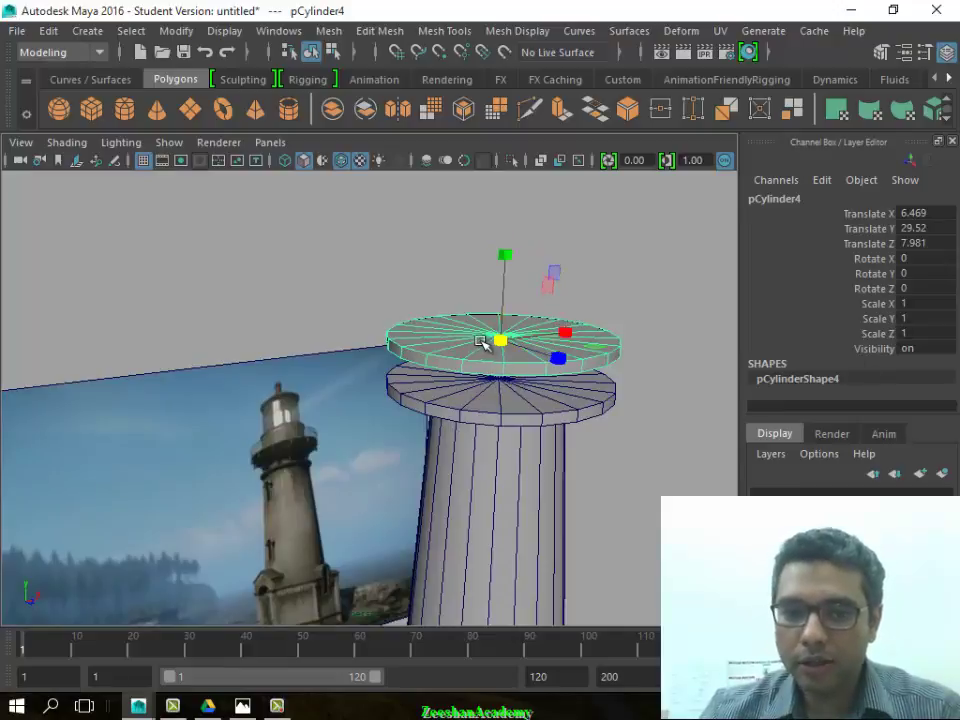
mouse_move(499, 341)
mouse_down()
mouse_move(463, 336)
mouse_move(497, 295)
mouse_move(516, 346)
mouse_up()
mouse_move(504, 247)
mouse_down()
mouse_move(518, 30)
mouse_move(510, 253)
mouse_move(505, 171)
mouse_move(494, 256)
mouse_move(506, 193)
mouse_up()
mouse_move(497, 240)
alt+mouse_down()
mouse_move(435, 321)
mouse_move(467, 381)
alt+mouse_up()
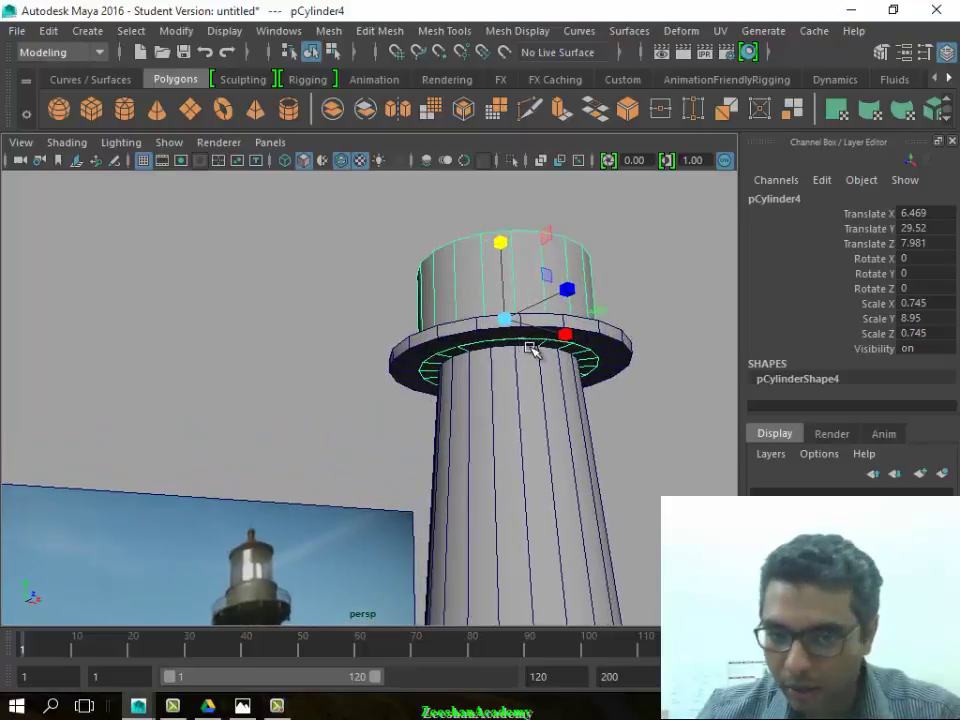
mouse_move(413, 457)
alt+mouse_down()
mouse_move(354, 392)
mouse_move(347, 441)
alt+mouse_up()
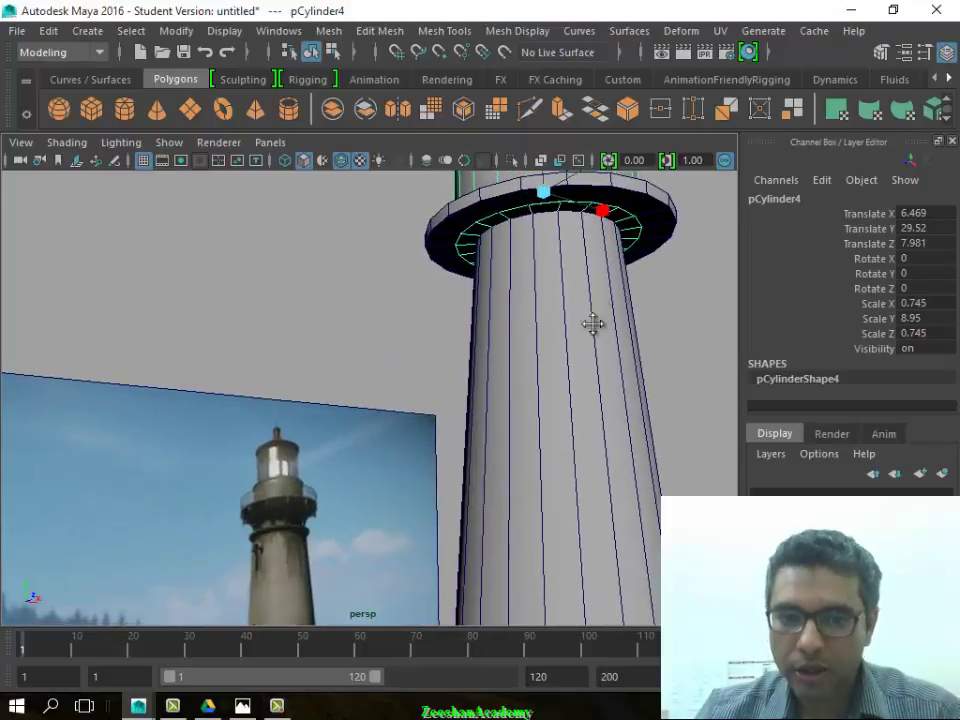
mouse_move(594, 324)
alt+mouse_down()
mouse_move(527, 303)
mouse_move(499, 281)
mouse_move(489, 300)
mouse_move(520, 292)
alt+mouse_up()
mouse_move(505, 199)
mouse_down()
mouse_move(508, 178)
mouse_move(506, 188)
mouse_up()
mouse_move(495, 253)
alt+mouse_down()
mouse_move(462, 367)
mouse_move(551, 230)
mouse_move(517, 245)
alt+mouse_up()
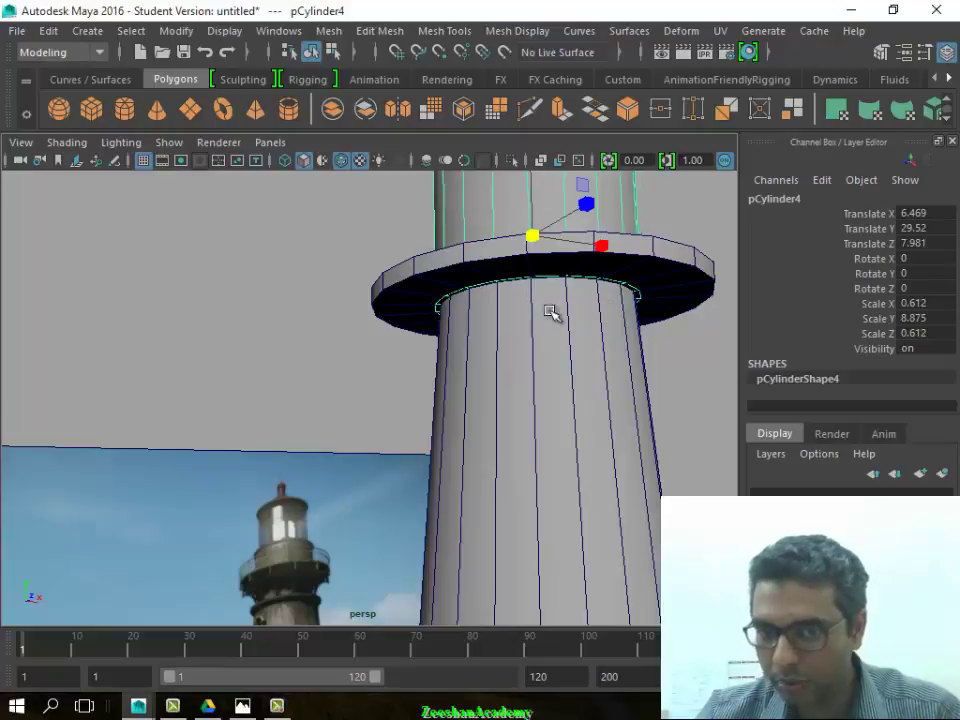
alt+drag(551, 313, 549, 403)
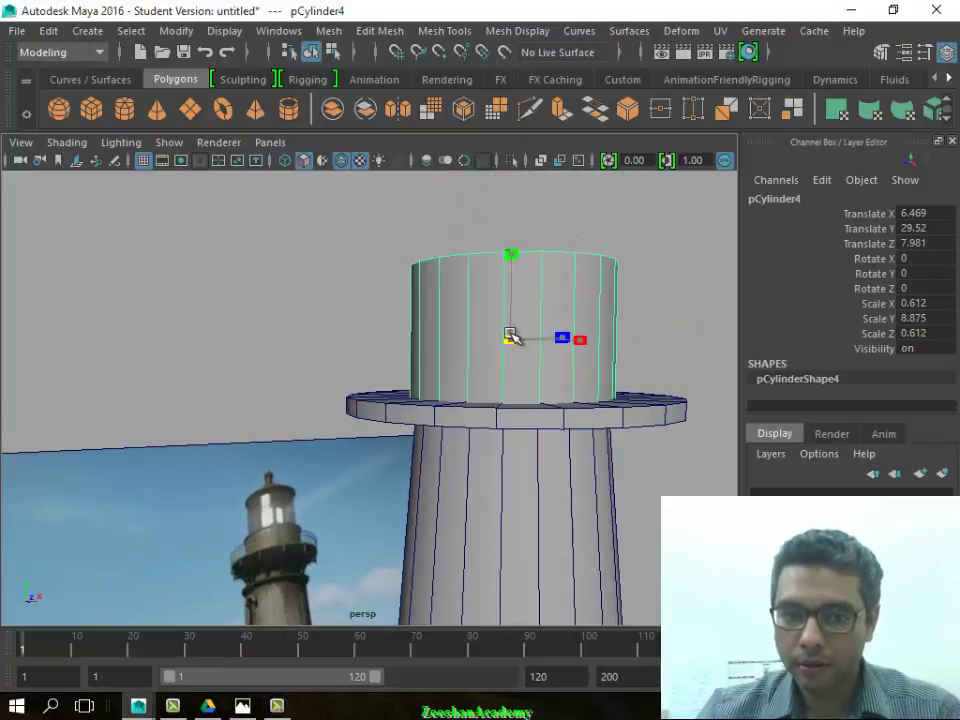
Refine the column to Scale 0.583, 15.874, 0.583 at Translate Y 31.528
drag(511, 336, 474, 389)
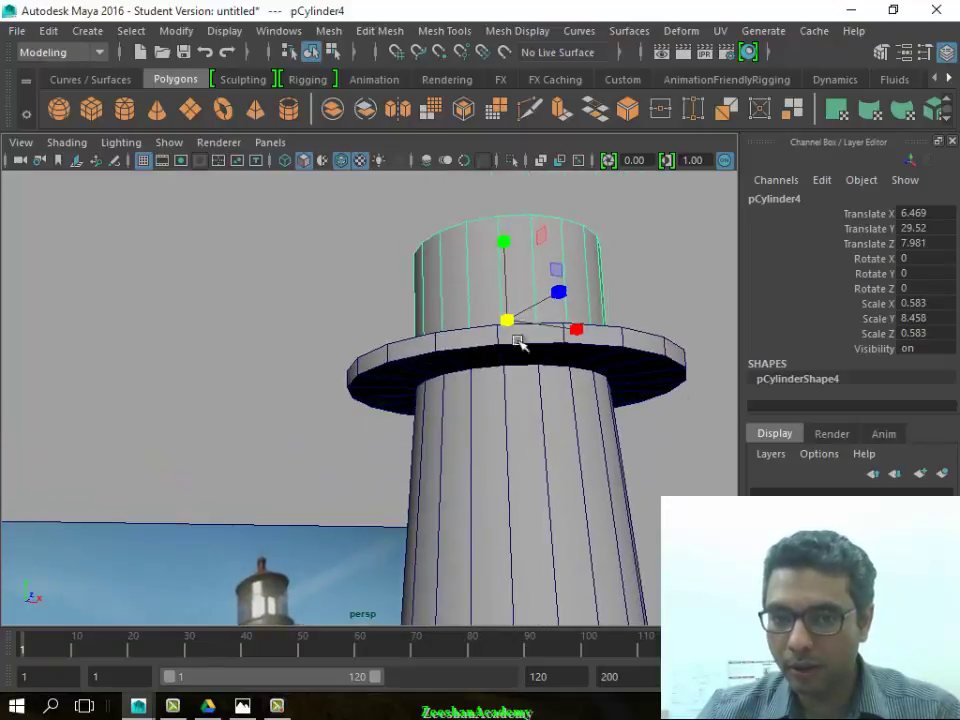
mouse_move(518, 341)
alt+mouse_down()
mouse_move(525, 253)
mouse_move(516, 208)
alt+mouse_up()
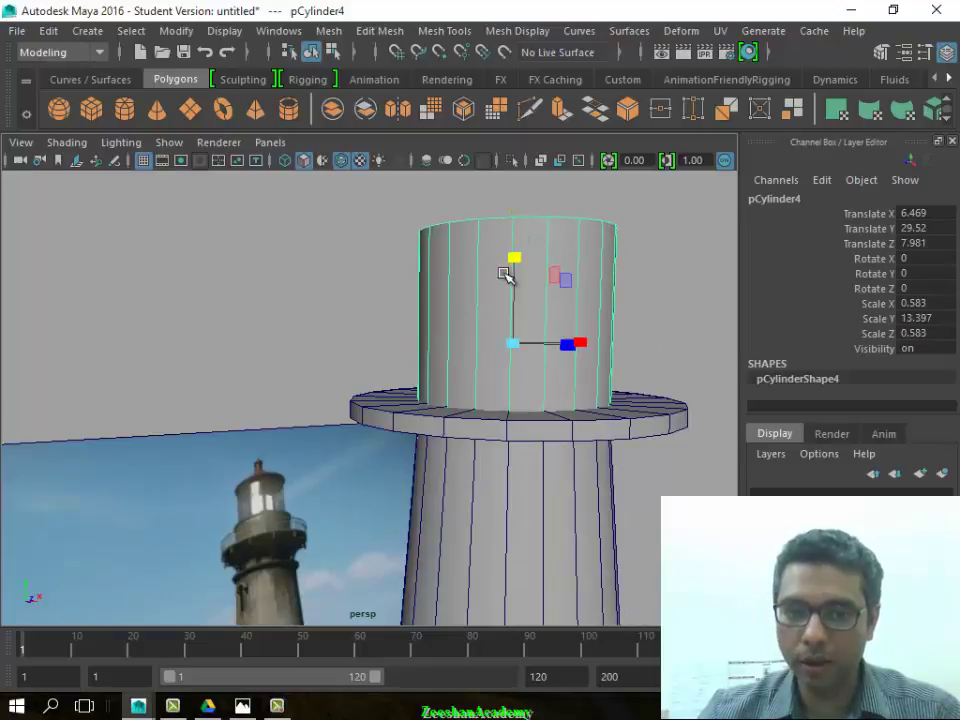
mouse_move(505, 275)
alt+mouse_down()
mouse_move(555, 313)
mouse_move(499, 369)
mouse_move(495, 395)
alt+mouse_up()
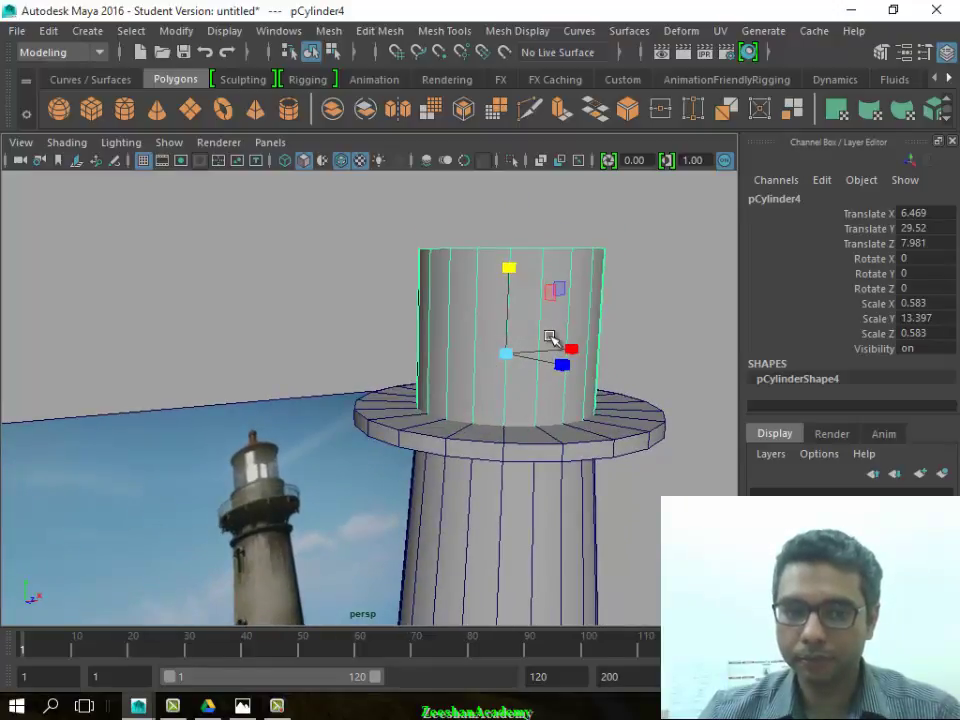
drag(513, 278, 510, 238)
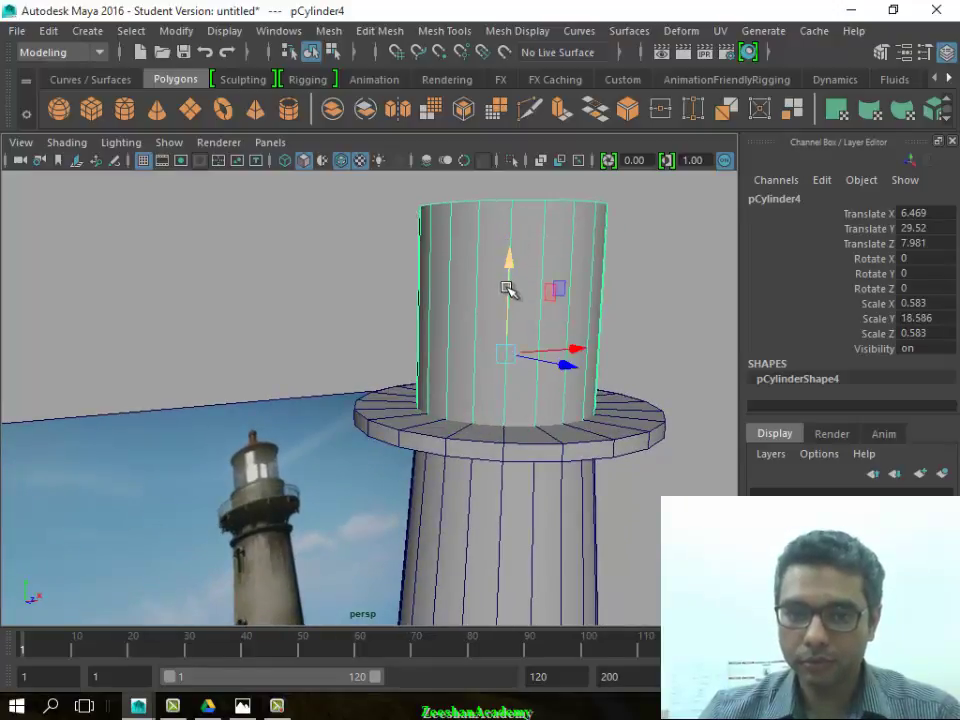
drag(507, 289, 520, 230)
mouse_move(529, 192)
alt+right_down()
mouse_move(493, 332)
mouse_move(465, 371)
mouse_move(480, 330)
alt+right_up()
key(r)
mouse_move(488, 278)
mouse_down()
mouse_move(483, 300)
mouse_move(482, 289)
mouse_move(546, 456)
mouse_move(332, 390)
mouse_move(356, 441)
mouse_move(348, 465)
mouse_move(456, 424)
mouse_move(426, 471)
mouse_move(510, 426)
mouse_up()
key(w)
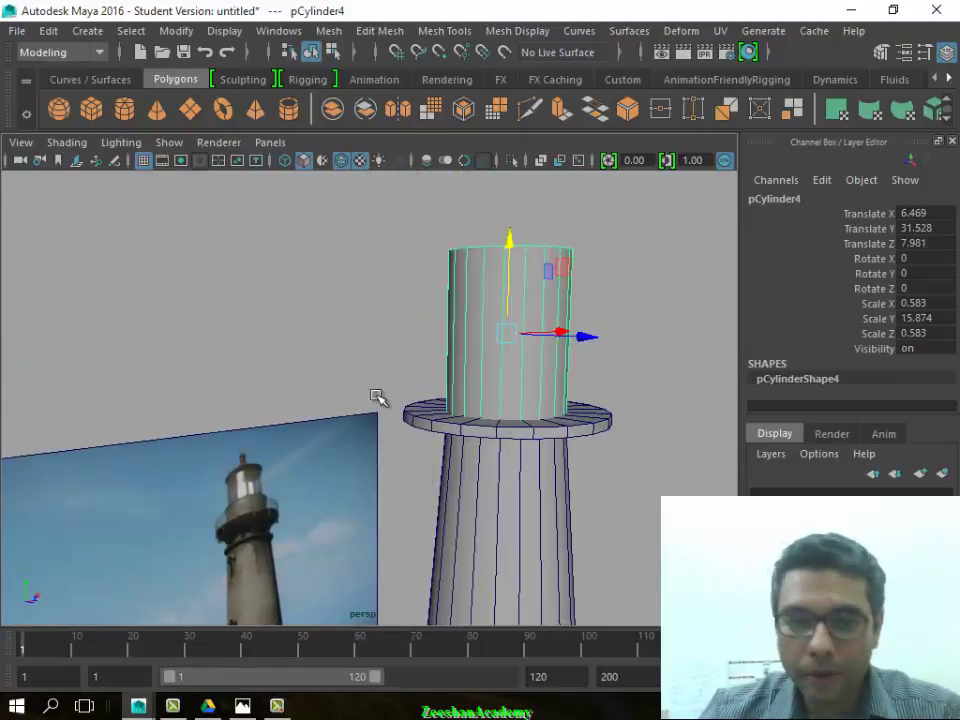
Raise the reference image plane higher and reselect the tall cylinder
mouse_move(377, 397)
alt+right_down()
mouse_move(729, 407)
mouse_move(540, 379)
mouse_move(252, 500)
alt+right_up()
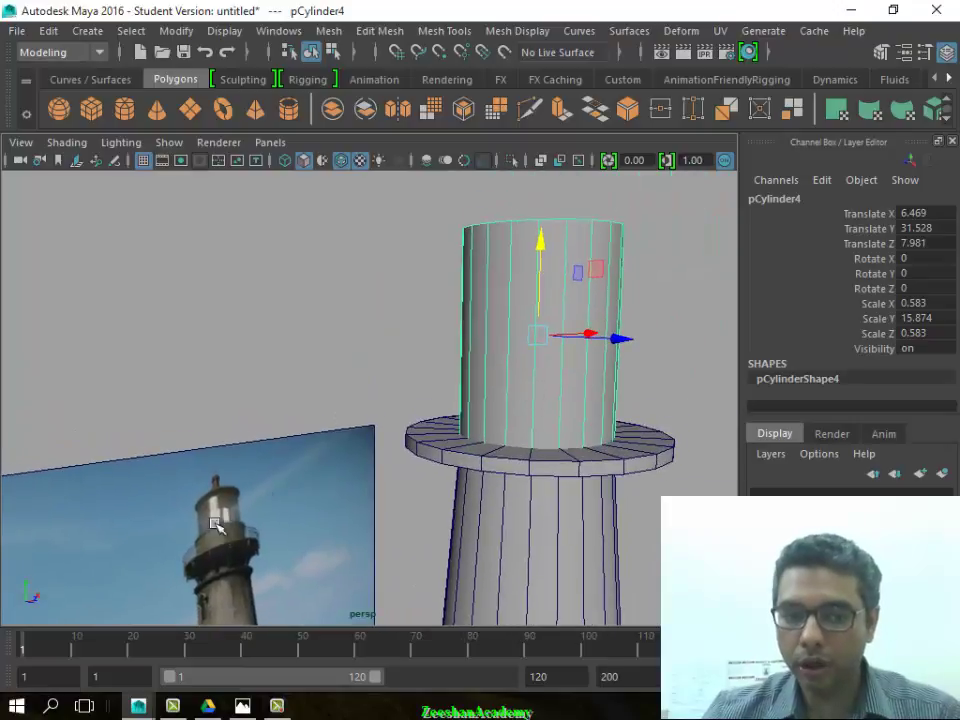
click(214, 524)
mouse_move(82, 594)
mouse_down()
mouse_move(88, 390)
mouse_move(326, 416)
mouse_move(257, 338)
mouse_up()
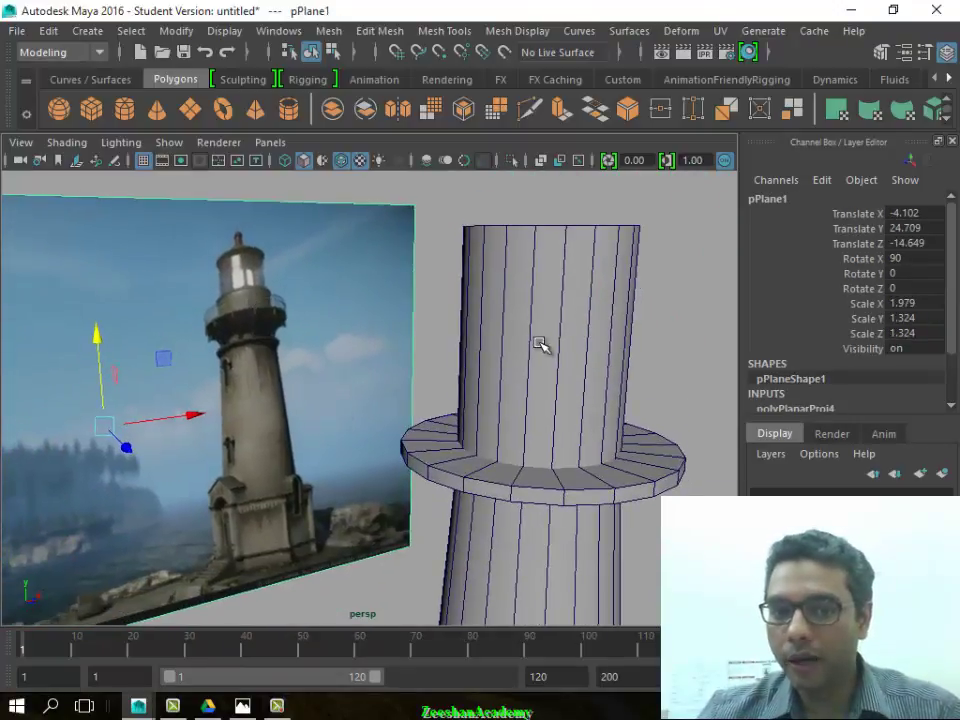
click(500, 307)
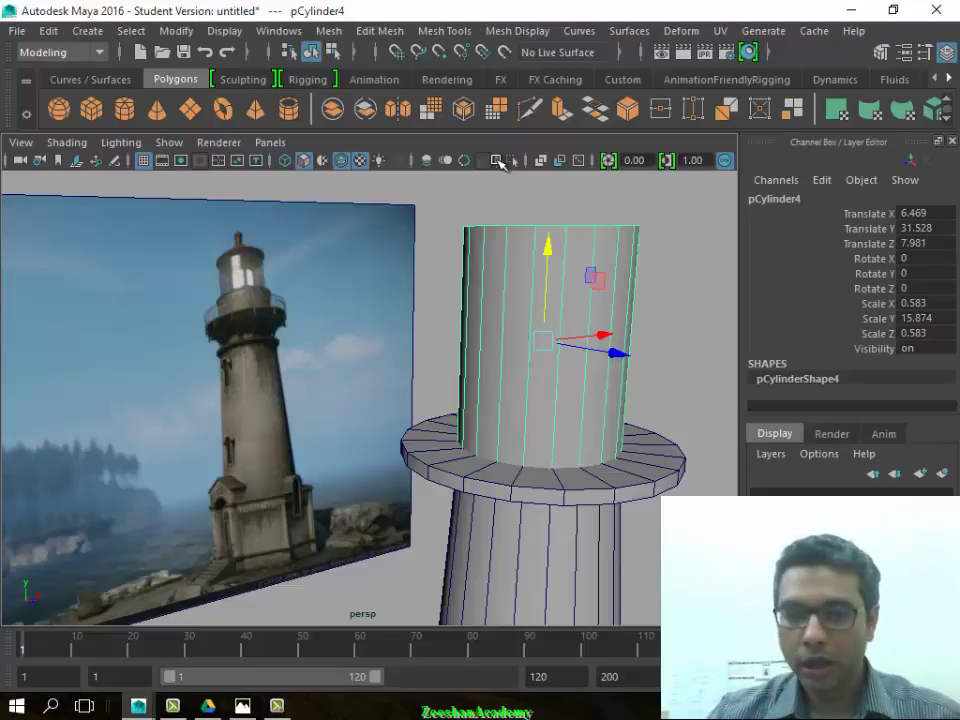
Insert two closely spaced horizontal edge loops near the base of the narrow column
shift+right_drag(489, 392, 489, 392)
alt+drag(489, 392, 491, 354)
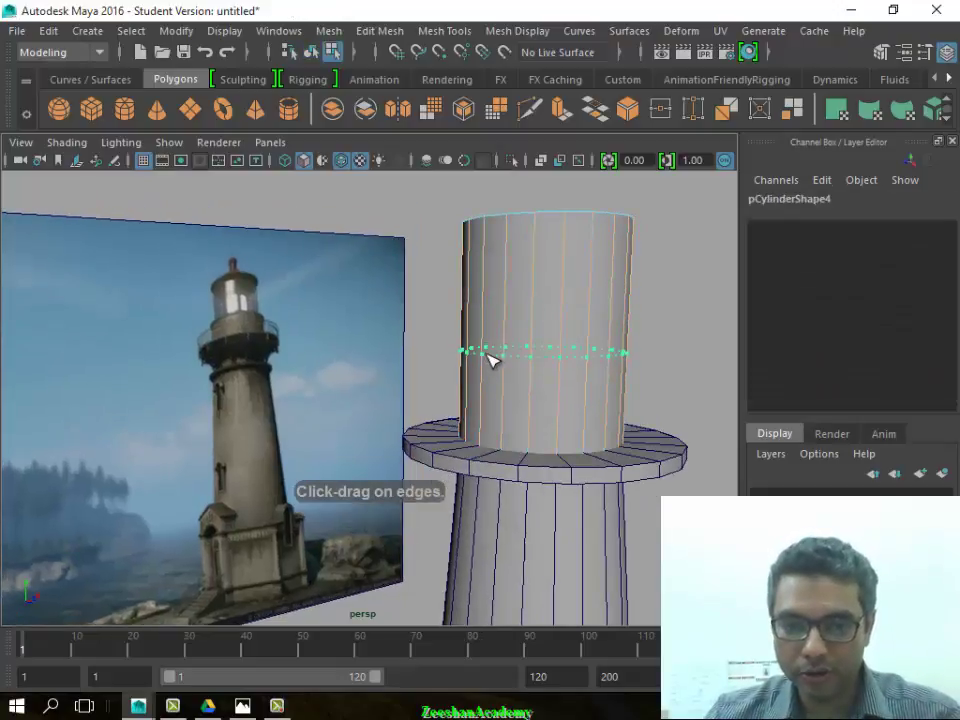
click(499, 355)
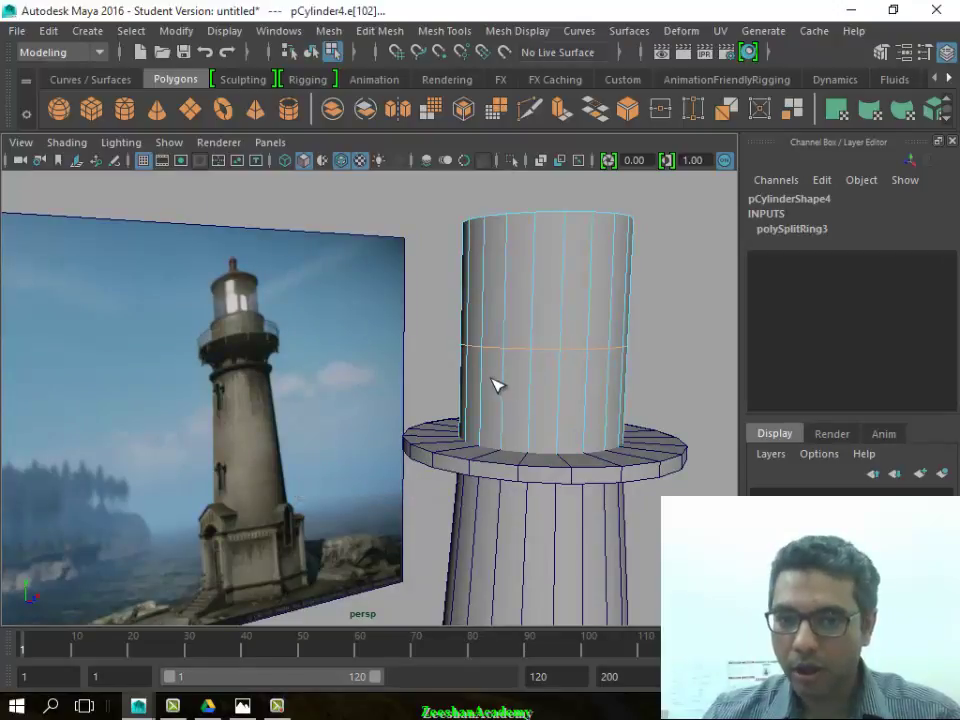
click(478, 366)
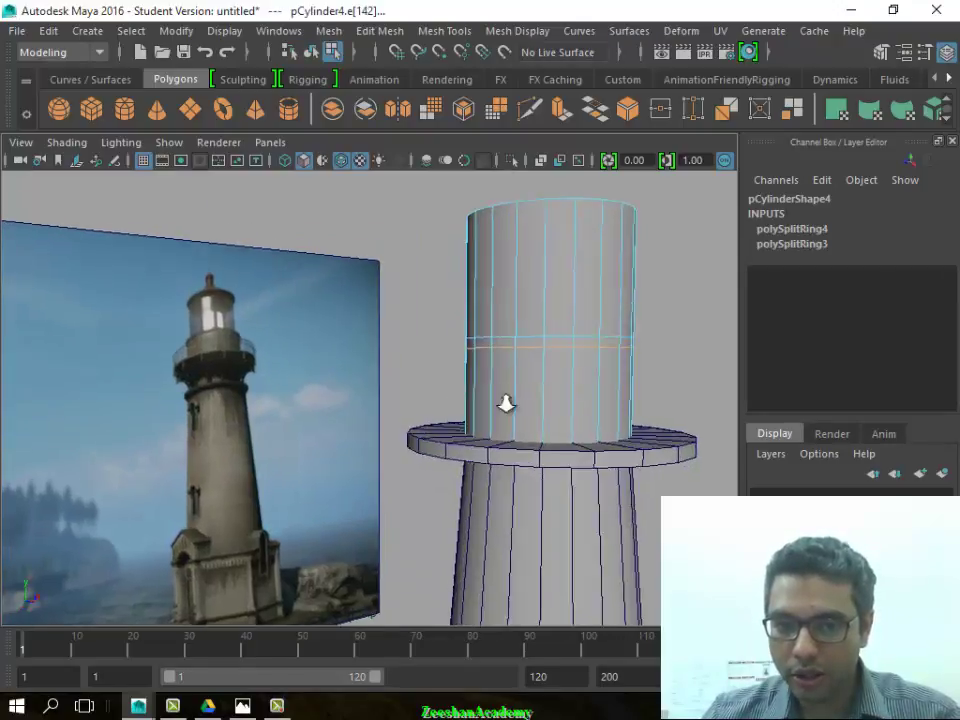
scroll(505, 400, up, 3)
scroll(627, 379, up, 2)
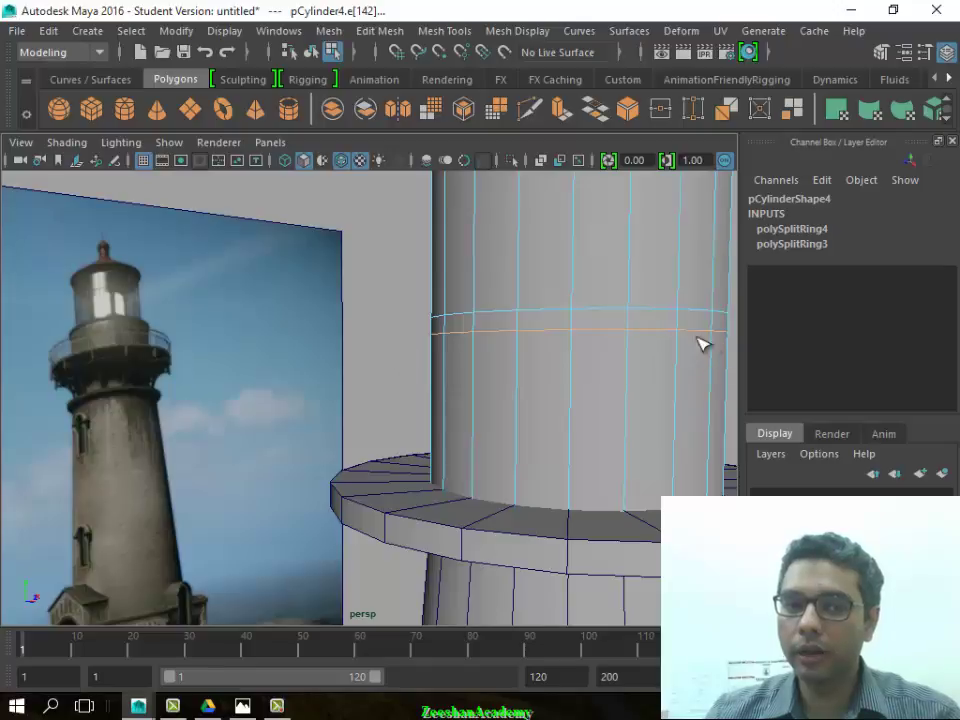
scroll(570, 401, down, 2)
scroll(570, 401, down, 1)
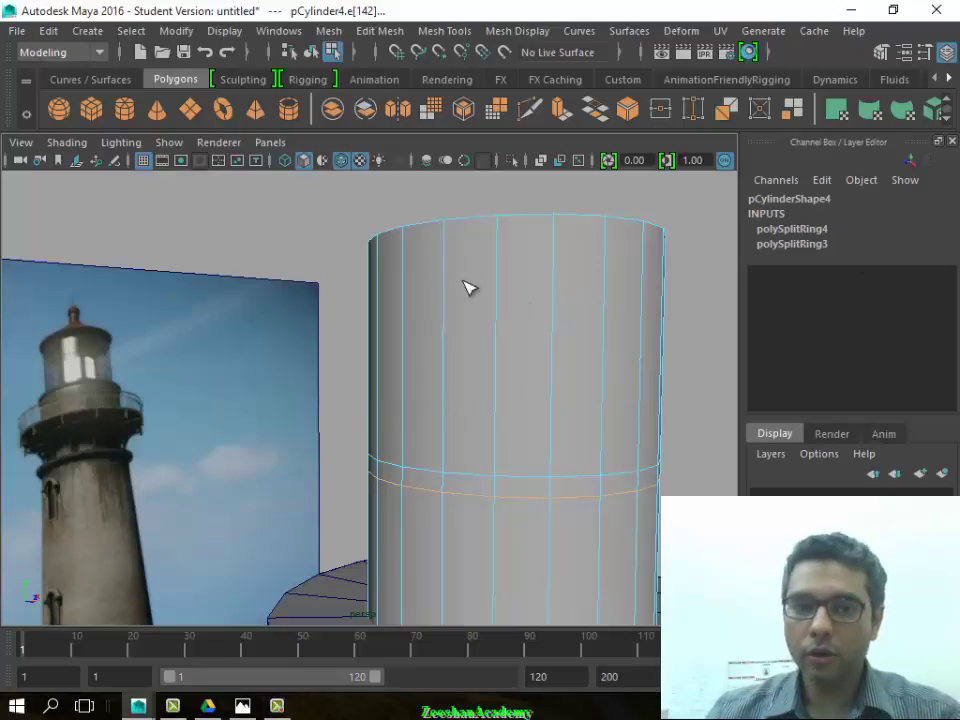
Select the upper section's face ring, scale it slightly inward, and raise it
right_drag(512, 180, 512, 232)
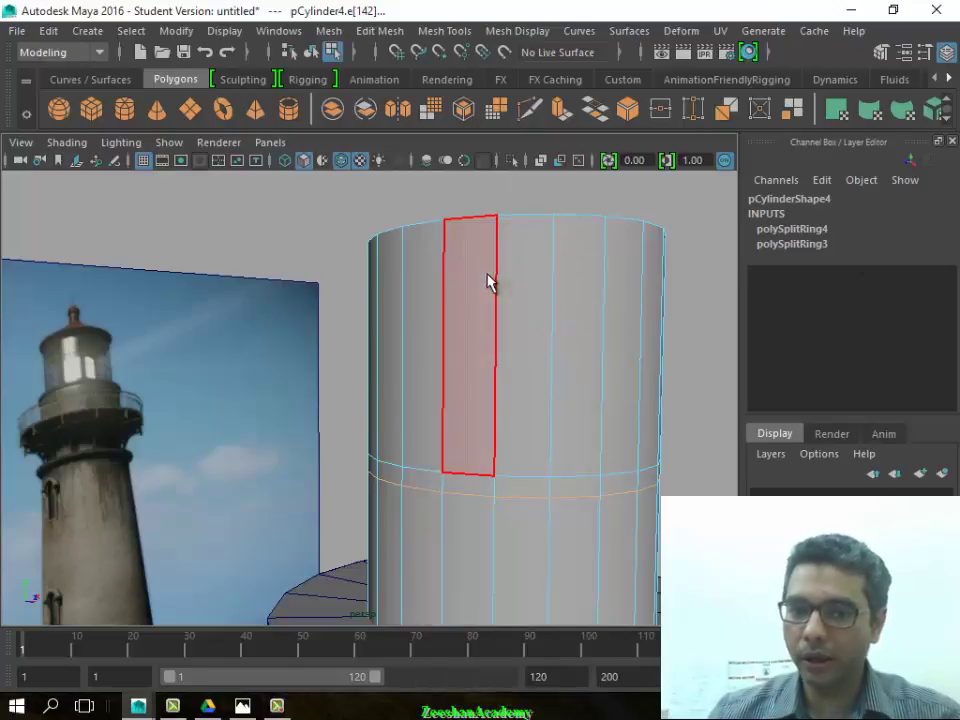
drag(648, 340, 660, 345)
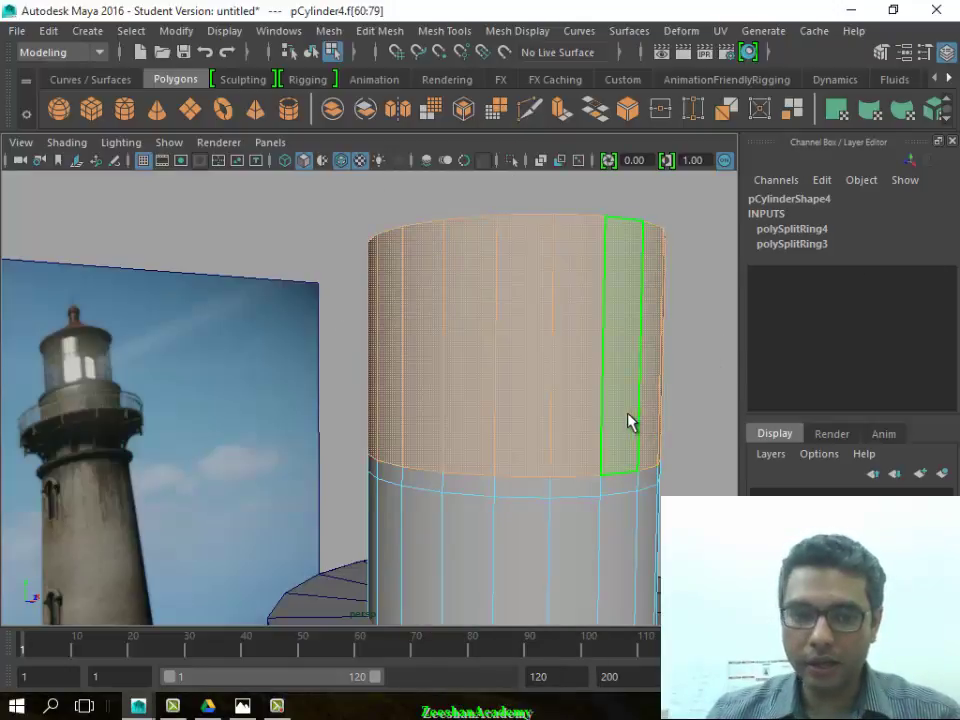
key(r)
mouse_move(521, 343)
mouse_down()
mouse_move(505, 350)
mouse_move(615, 392)
mouse_up()
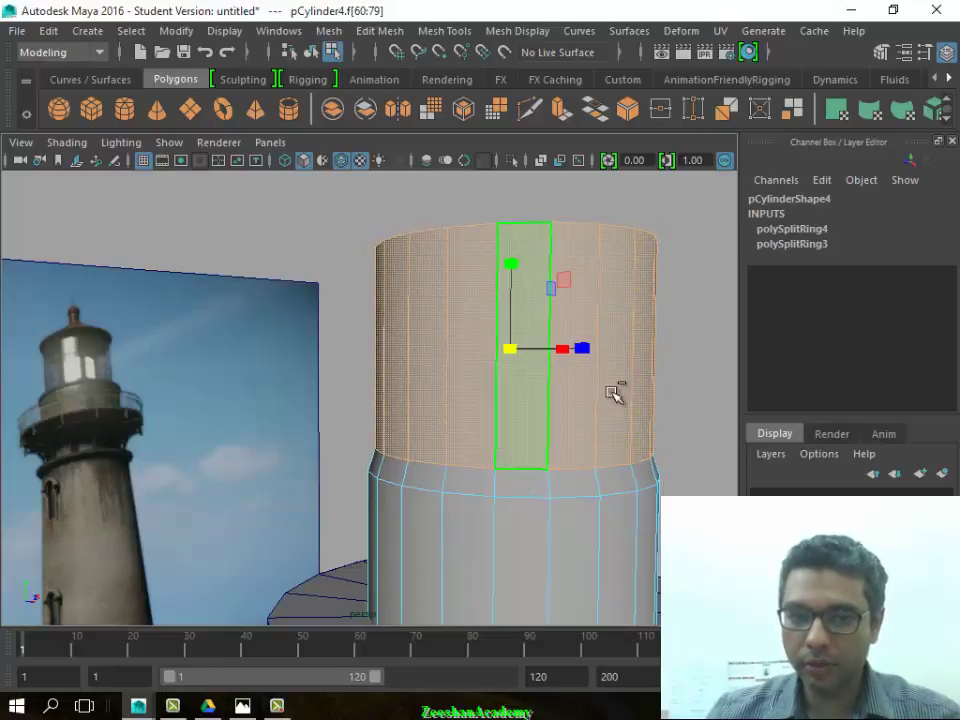
mouse_move(452, 505)
alt+mouse_down()
mouse_move(450, 460)
mouse_move(428, 488)
mouse_move(446, 505)
alt+mouse_up()
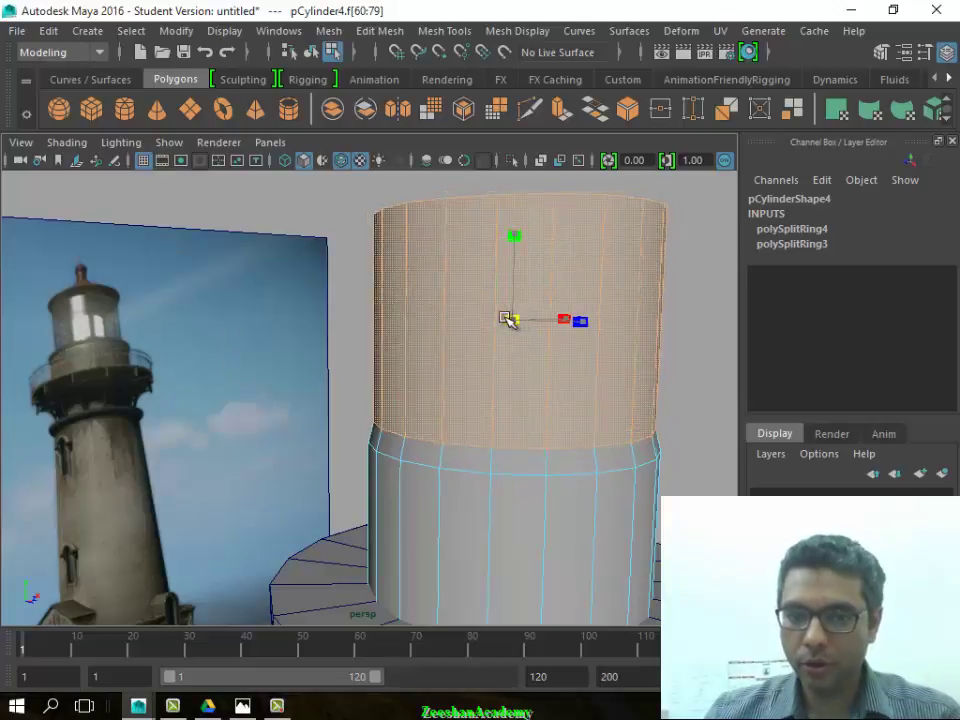
drag(510, 319, 506, 321)
key(w)
drag(524, 277, 519, 248)
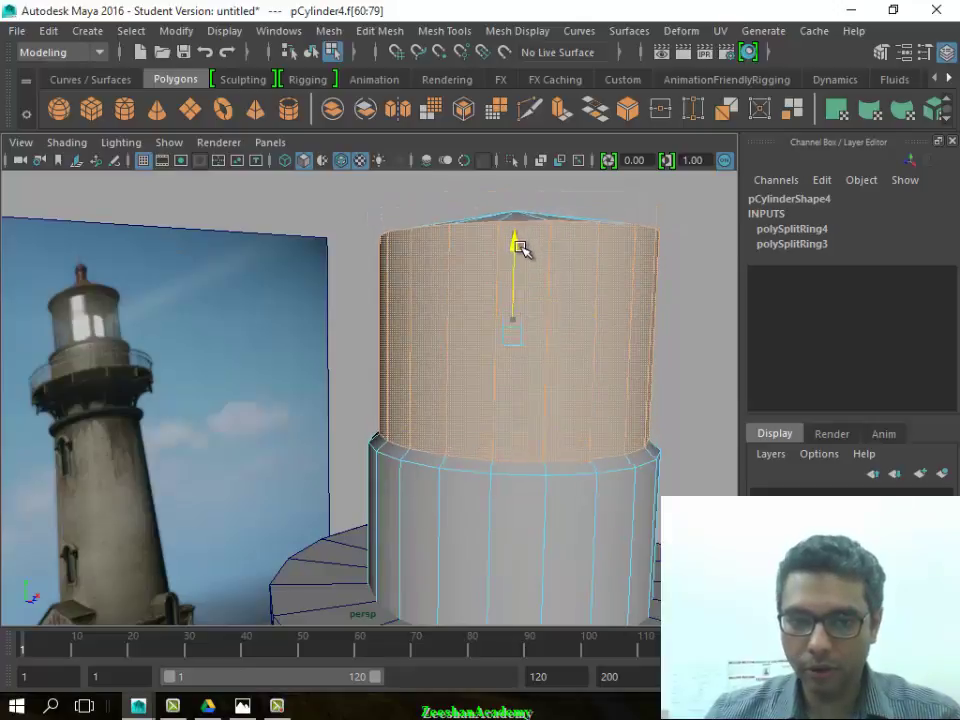
Undo the last narrowing of the upper section
scroll(358, 497, up, 2)
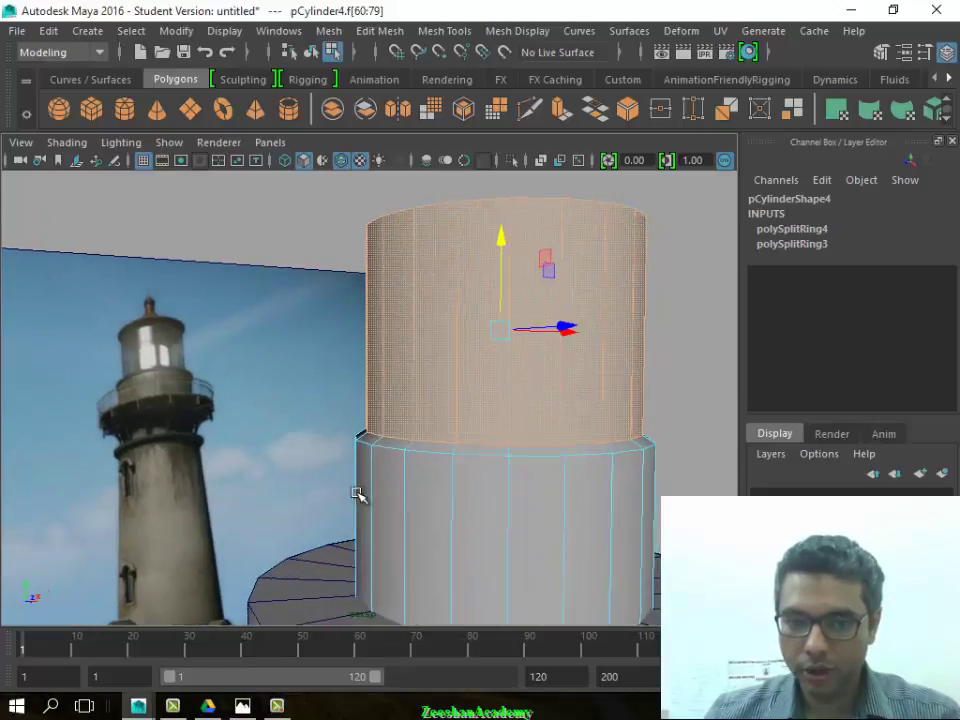
scroll(386, 454, up, 3)
scroll(435, 467, down, 2)
scroll(493, 443, down, 2)
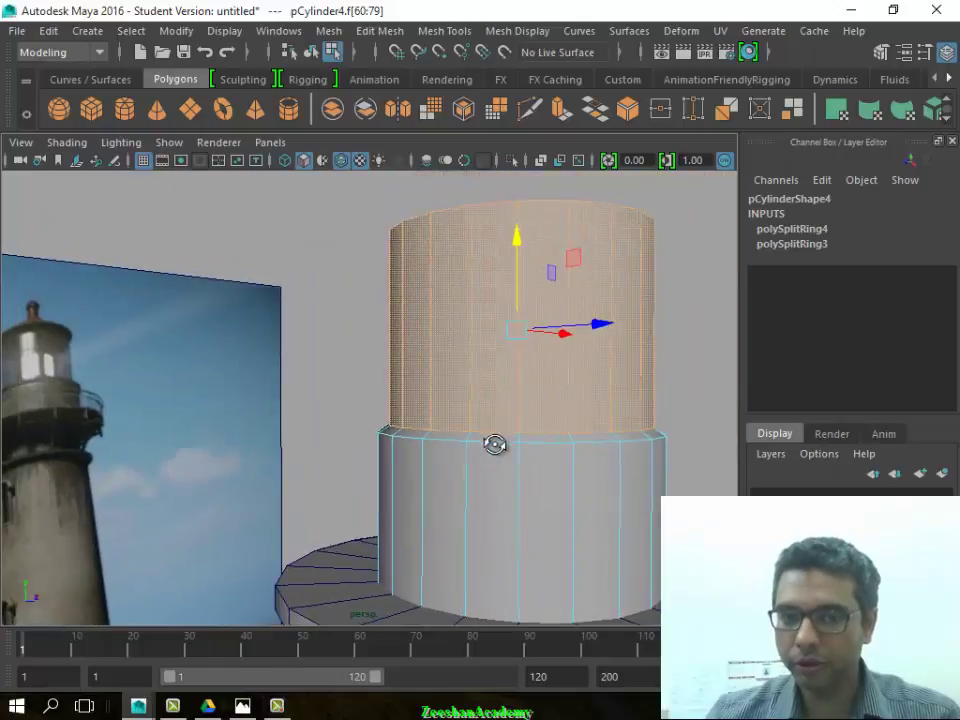
scroll(403, 446, up, 1)
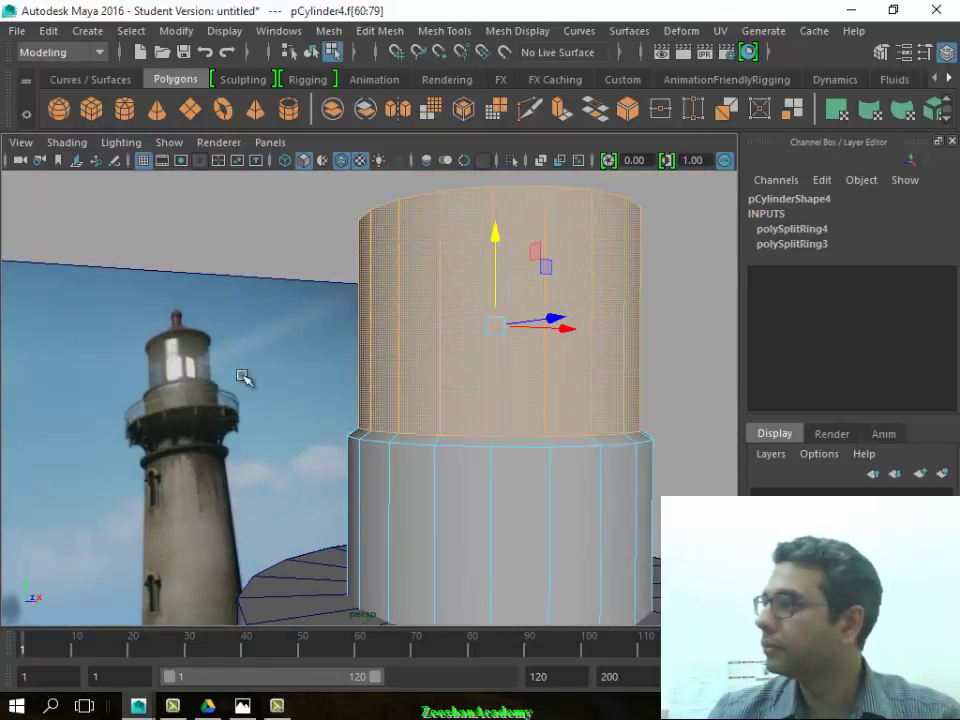
alt+drag(416, 401, 531, 459)
click(380, 31)
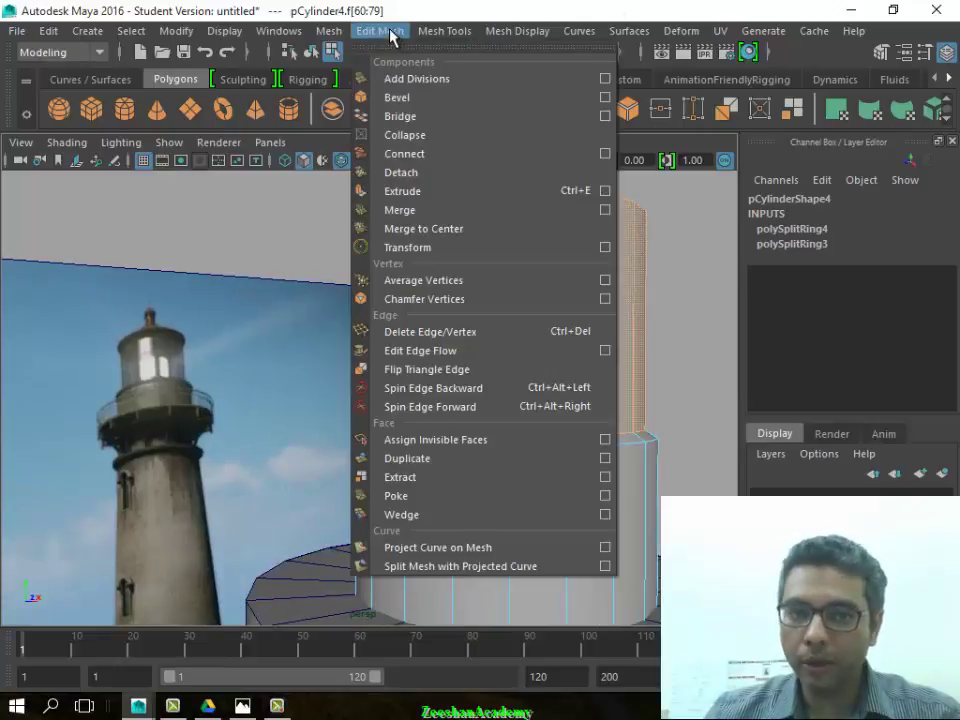
click(389, 32)
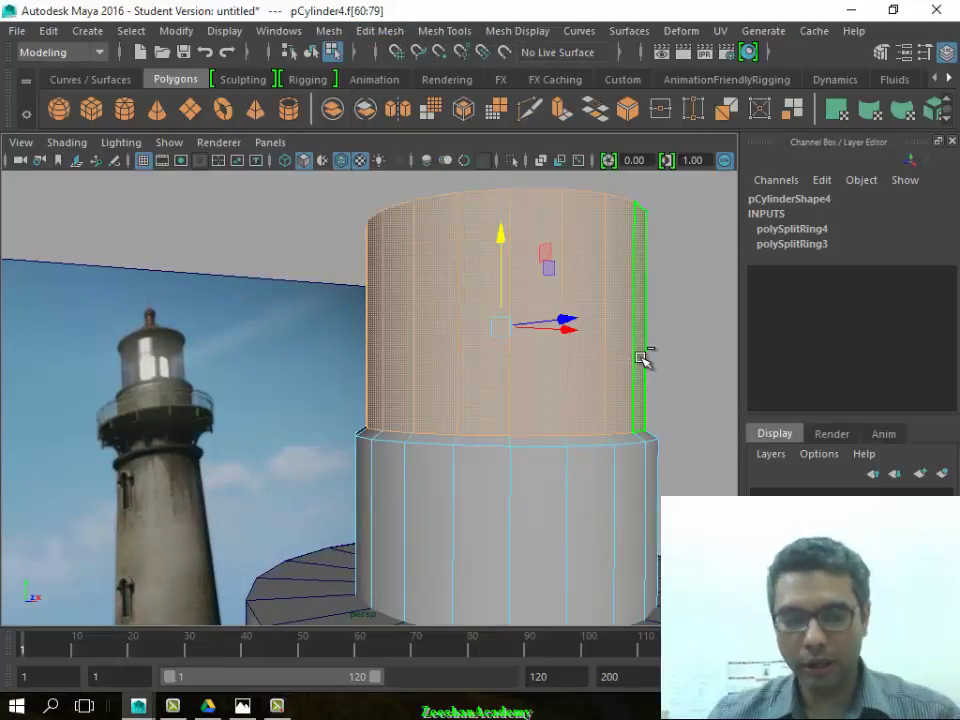
key(ctrl+z)
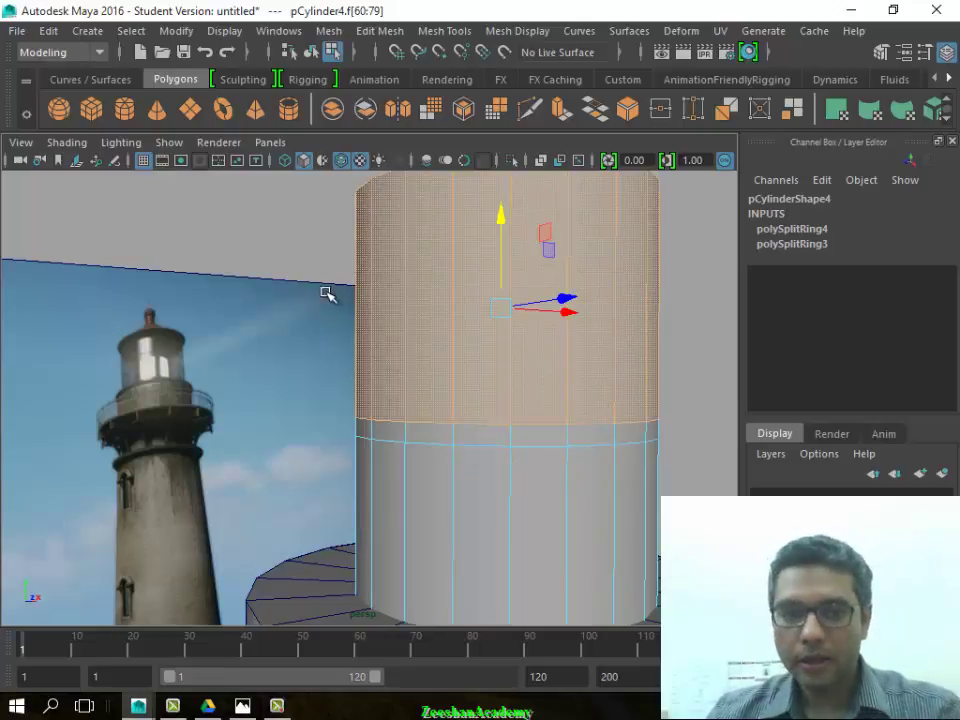
Reselect the top face ring and pull it up into a shallow central peak
drag(757, 289, 740, 286)
scroll(669, 426, down, 3)
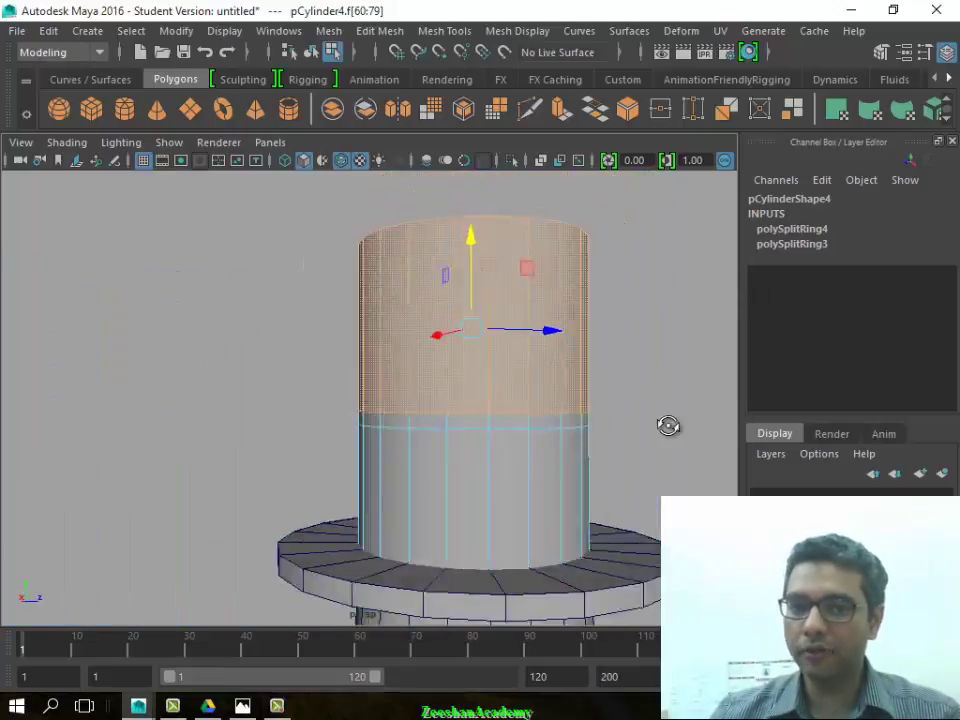
mouse_move(669, 426)
alt+mouse_down()
mouse_move(423, 457)
mouse_move(448, 441)
mouse_move(527, 426)
alt+mouse_up()
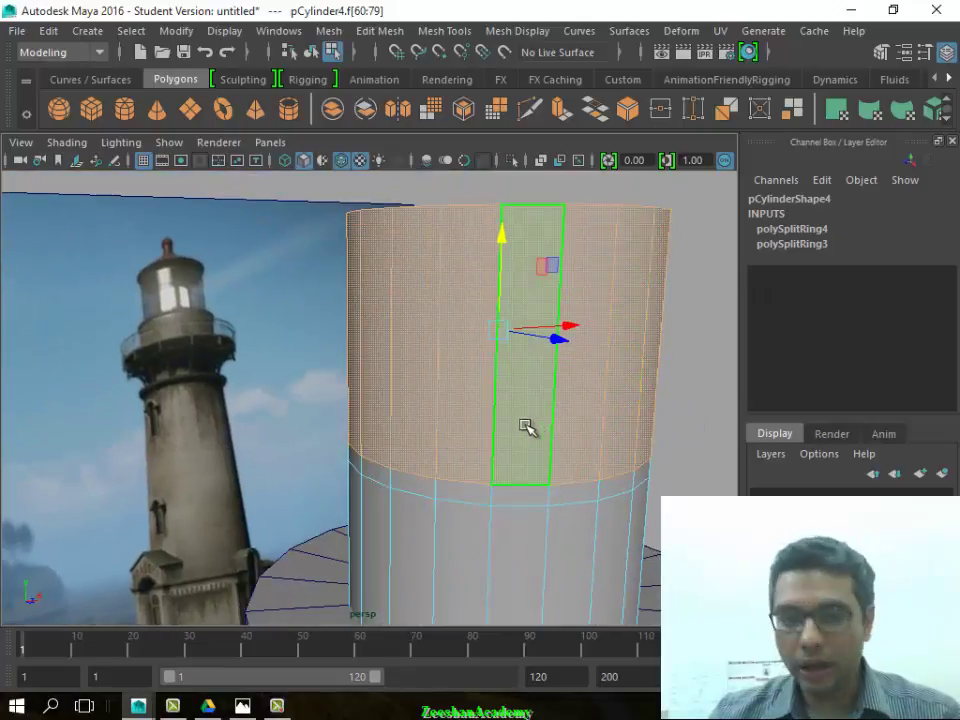
shift+double_click(573, 405)
mouse_move(272, 398)
alt+mouse_down()
mouse_move(557, 431)
mouse_move(298, 437)
mouse_move(311, 444)
alt+mouse_up()
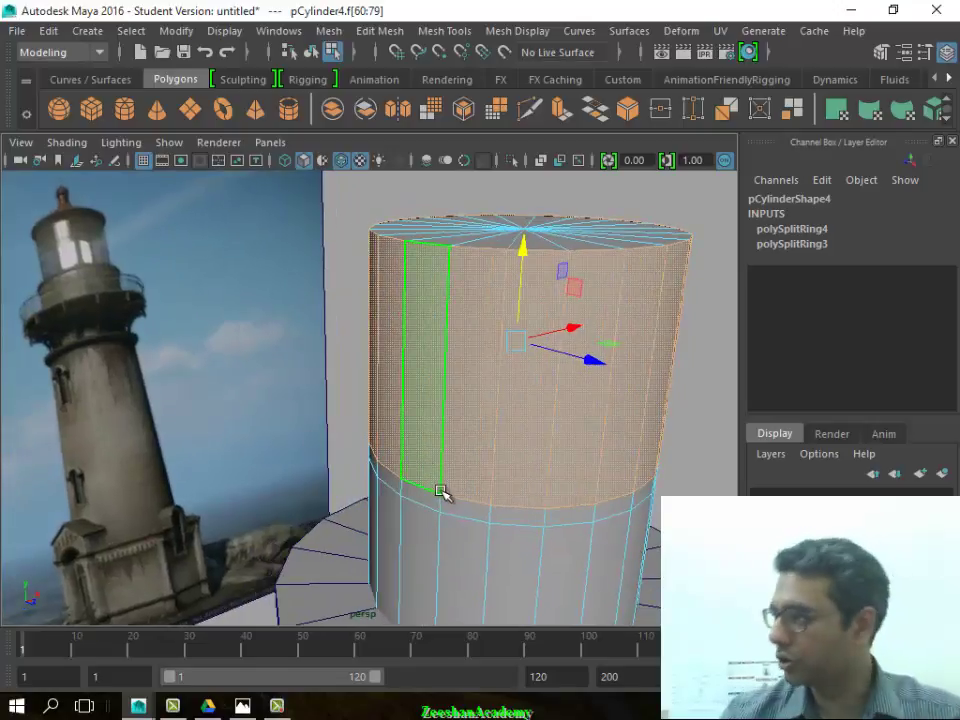
mouse_move(452, 484)
alt+mouse_down()
mouse_move(510, 454)
mouse_move(476, 491)
mouse_move(588, 420)
alt+mouse_up()
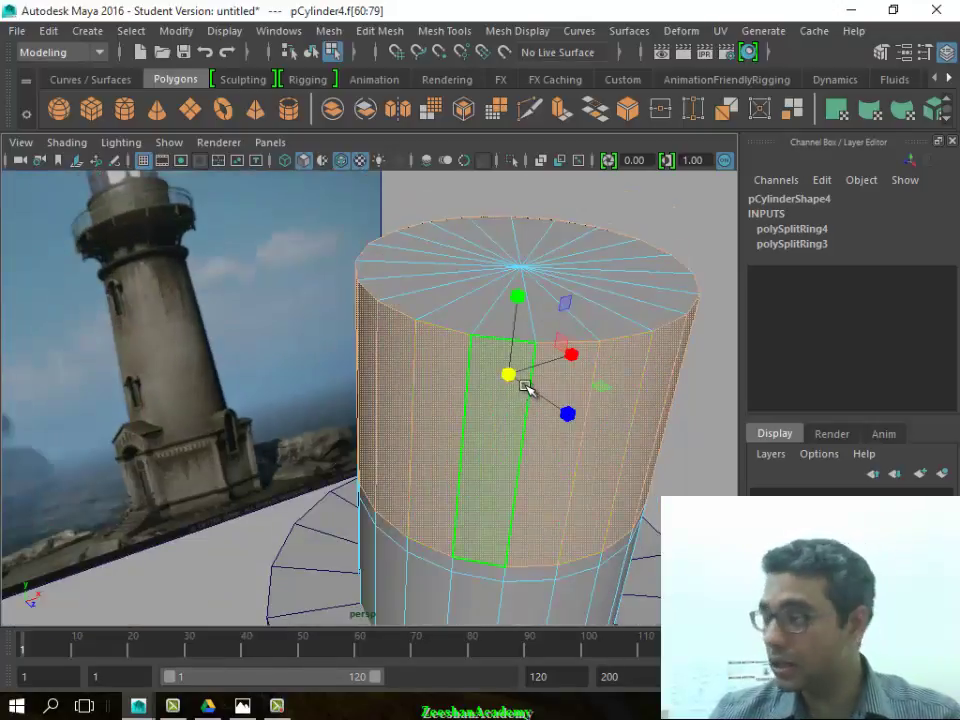
alt+drag(463, 510, 499, 454)
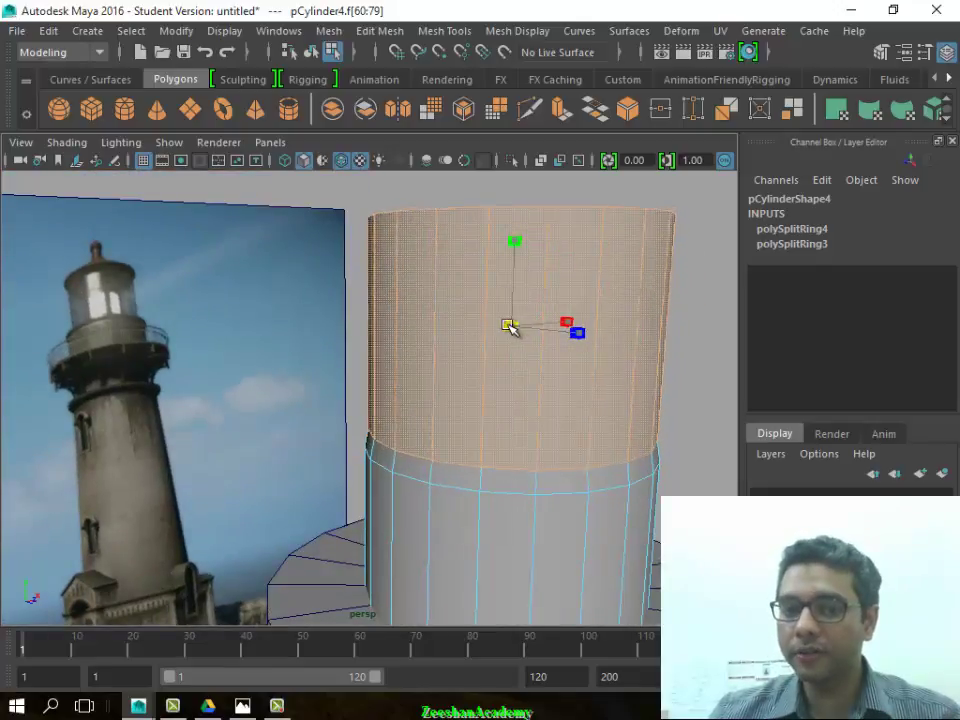
mouse_move(503, 326)
alt+mouse_down()
mouse_move(480, 418)
mouse_move(510, 323)
mouse_move(503, 332)
alt+mouse_up()
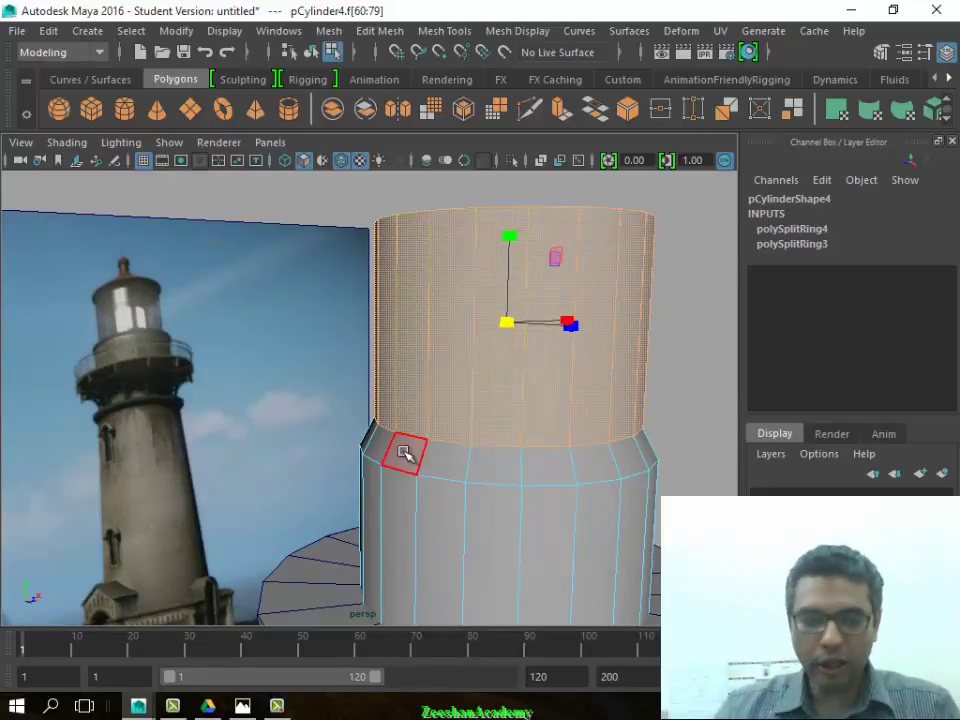
key(w)
drag(512, 244, 507, 268)
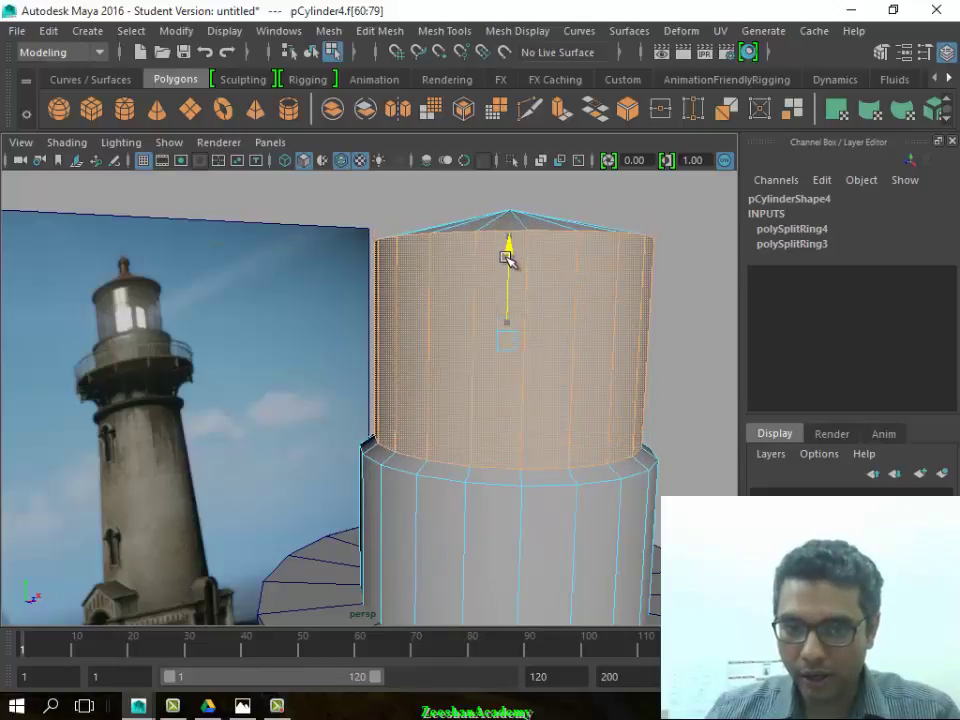
mouse_move(356, 358)
alt+mouse_down()
mouse_move(381, 437)
mouse_move(366, 456)
alt+mouse_up()
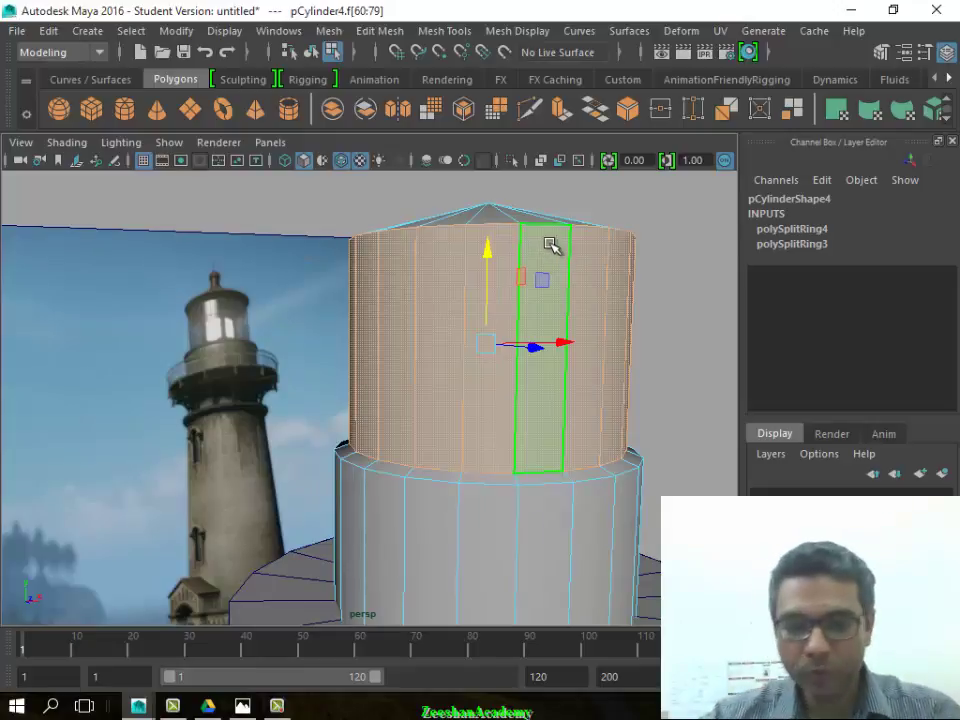
Switch to edge selection and bring up the mesh editing commands menu
key(F10)
alt+drag(531, 480, 499, 456)
click(396, 36)
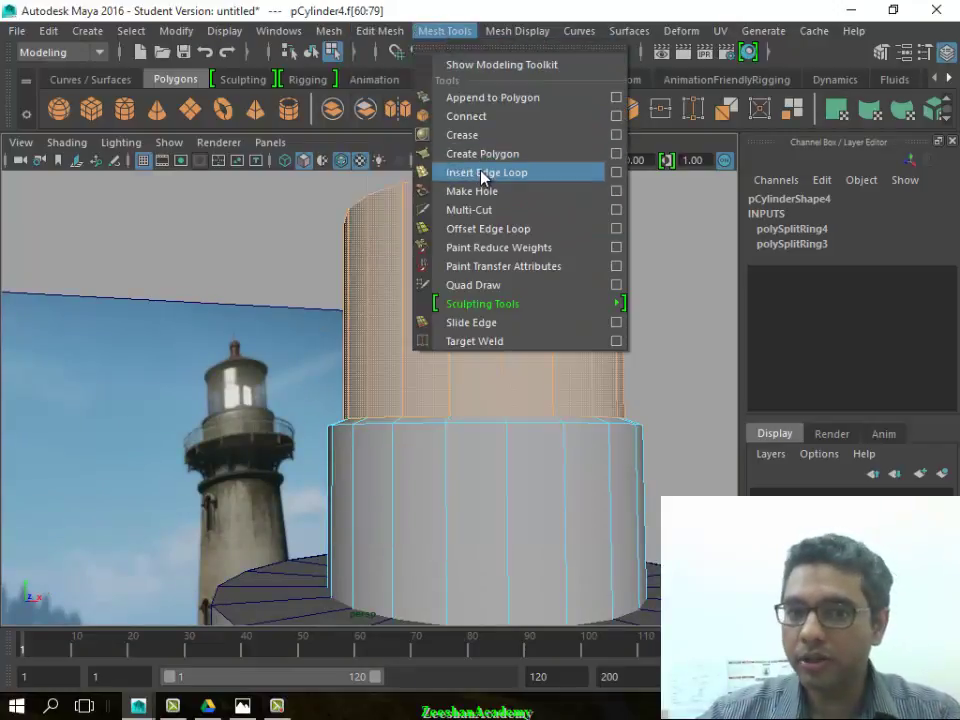
Insert an edge loop just below the lower section's top rim, then switch to face selection
click(484, 171)
click(400, 440)
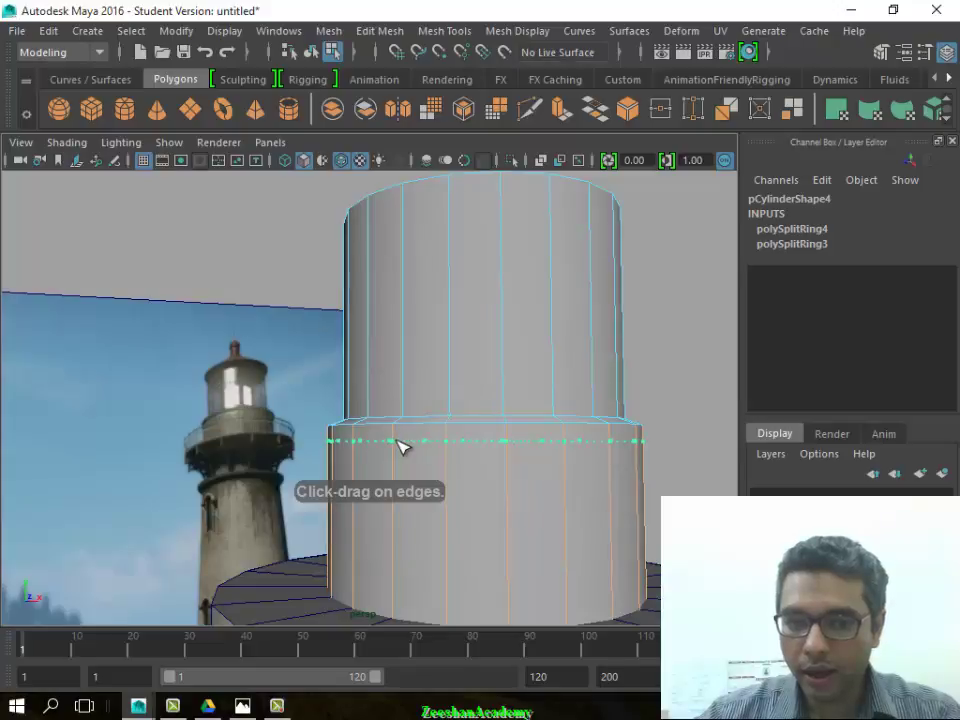
mouse_move(398, 447)
alt+mouse_down()
mouse_move(317, 476)
mouse_move(124, 465)
mouse_move(443, 493)
alt+mouse_up()
scroll(557, 471, up, 3)
right_drag(557, 471, 558, 237)
alt+middle_drag(600, 354, 500, 357)
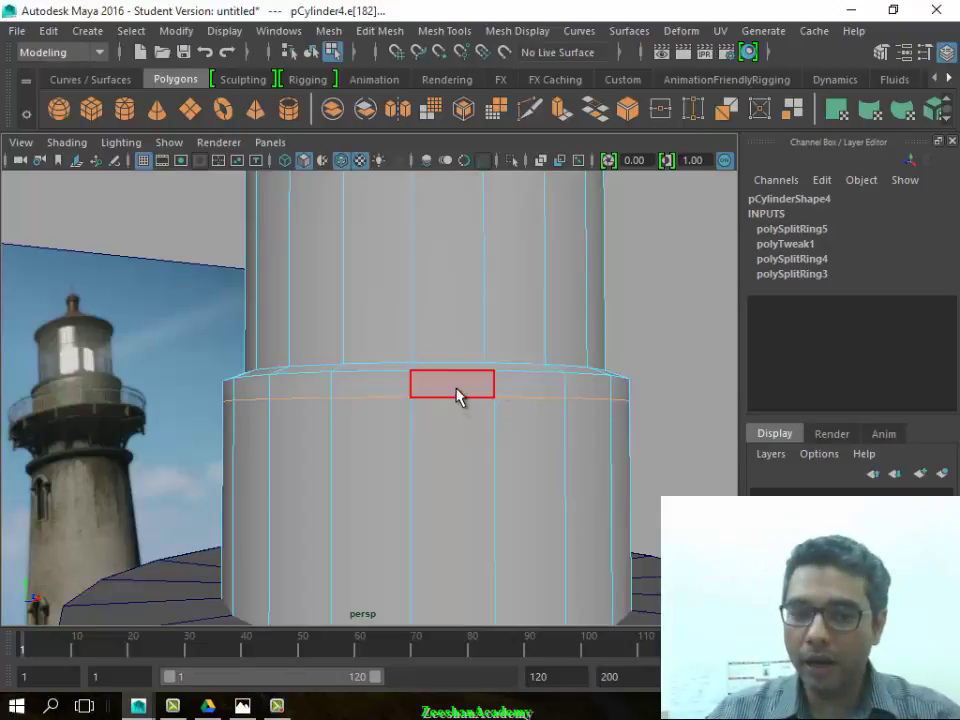
Select the band of rim faces around the tower and extrude them
click(458, 390)
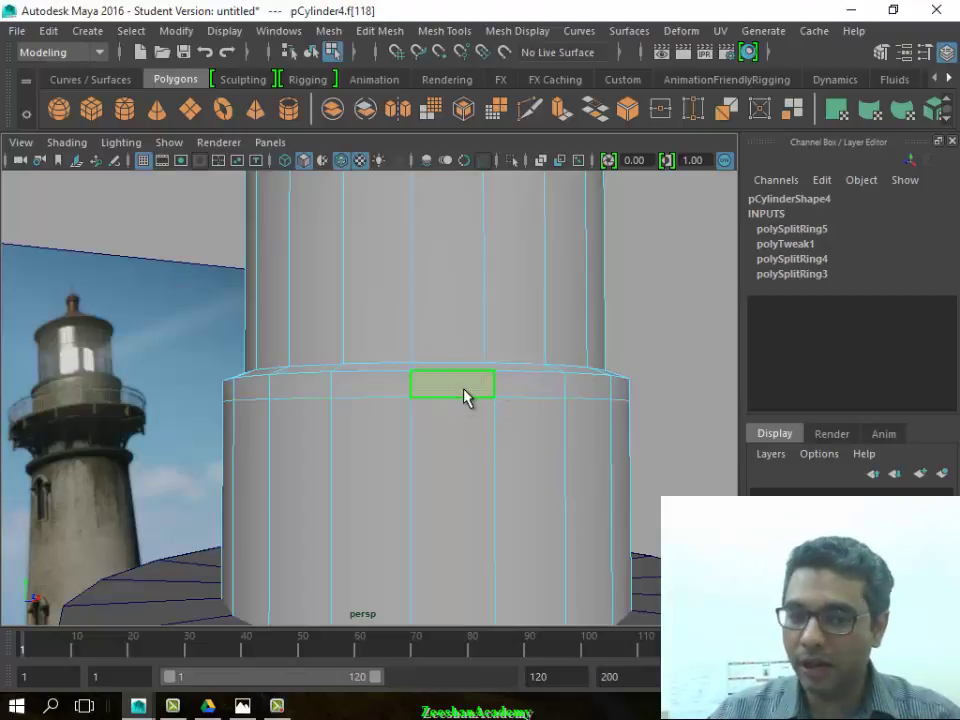
shift+double_click(523, 393)
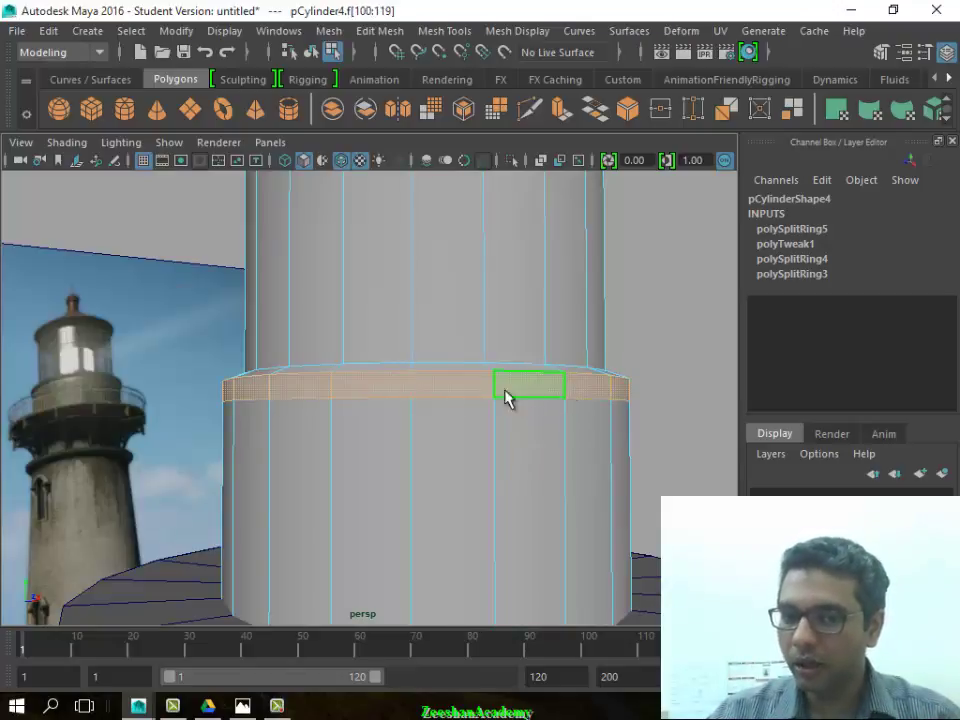
alt+drag(380, 420, 420, 448)
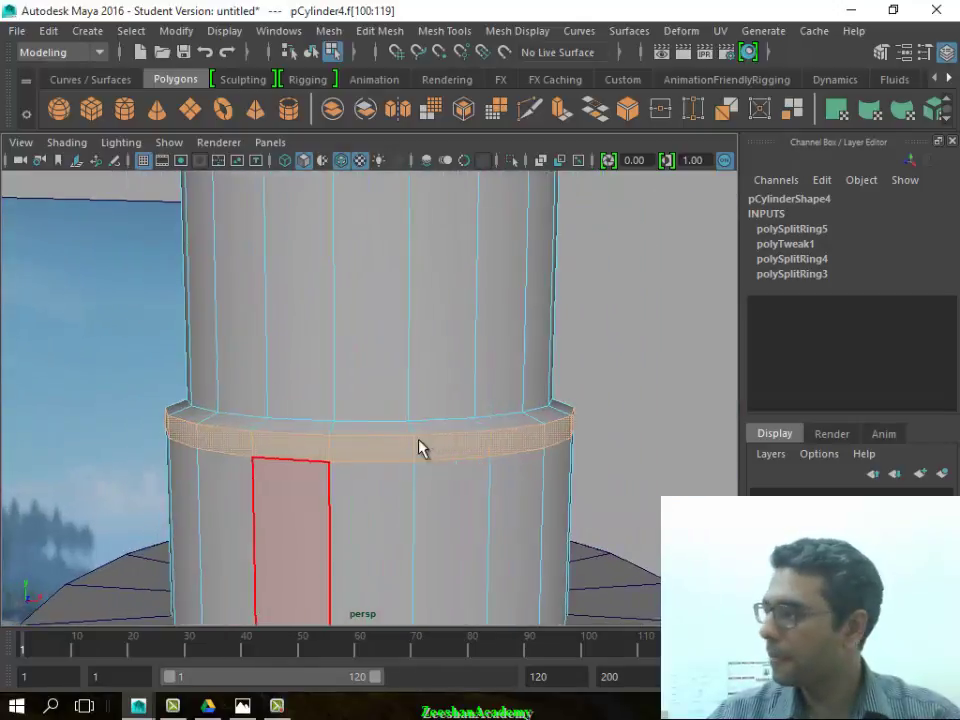
click(380, 30)
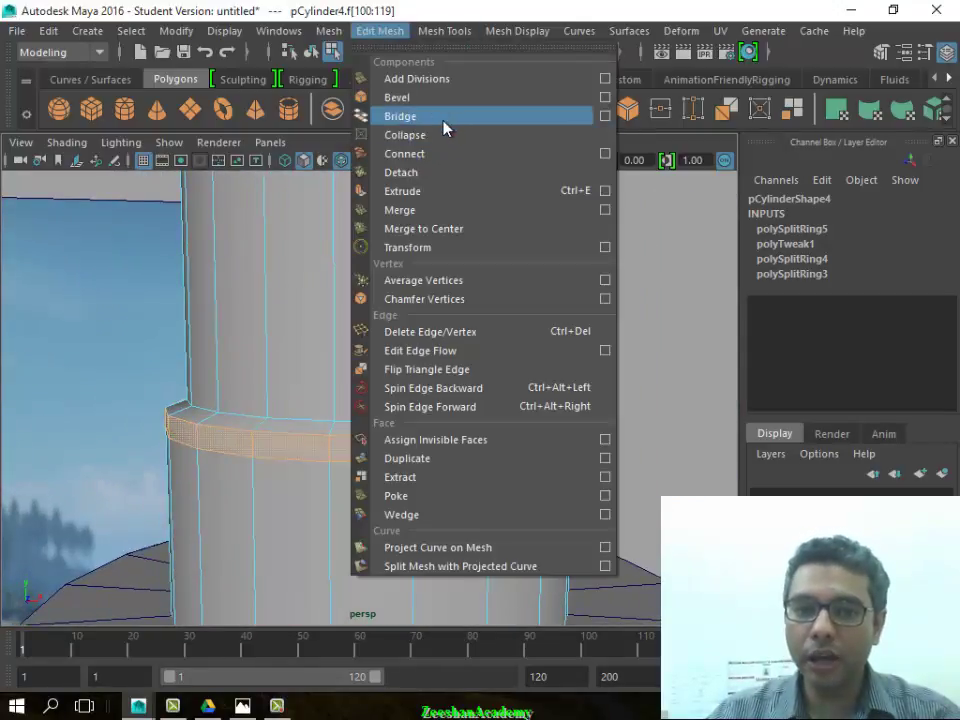
click(440, 191)
mouse_move(546, 392)
alt+mouse_down()
mouse_move(416, 471)
mouse_move(401, 497)
mouse_move(529, 454)
mouse_move(499, 488)
mouse_move(578, 456)
alt+mouse_up()
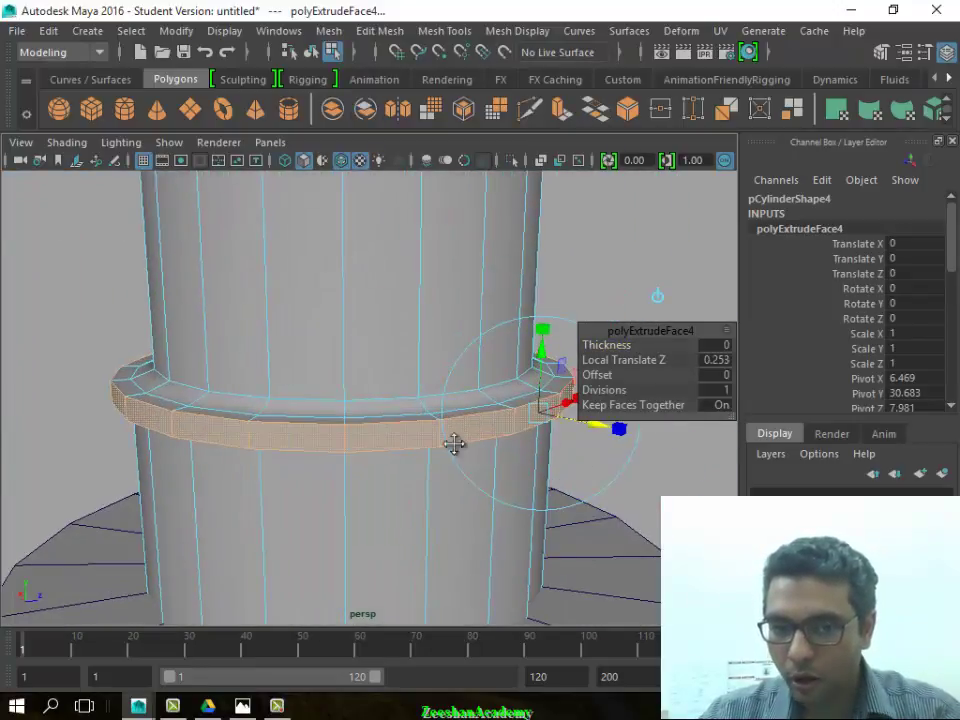
mouse_move(454, 444)
alt+mouse_down()
mouse_move(411, 439)
mouse_move(437, 317)
mouse_move(429, 347)
alt+mouse_up()
mouse_move(439, 390)
alt+mouse_down()
mouse_move(463, 321)
mouse_move(458, 327)
mouse_move(461, 304)
mouse_move(456, 326)
mouse_move(455, 275)
mouse_move(459, 353)
mouse_move(456, 257)
mouse_move(463, 336)
mouse_move(474, 288)
mouse_move(441, 266)
alt+mouse_up()
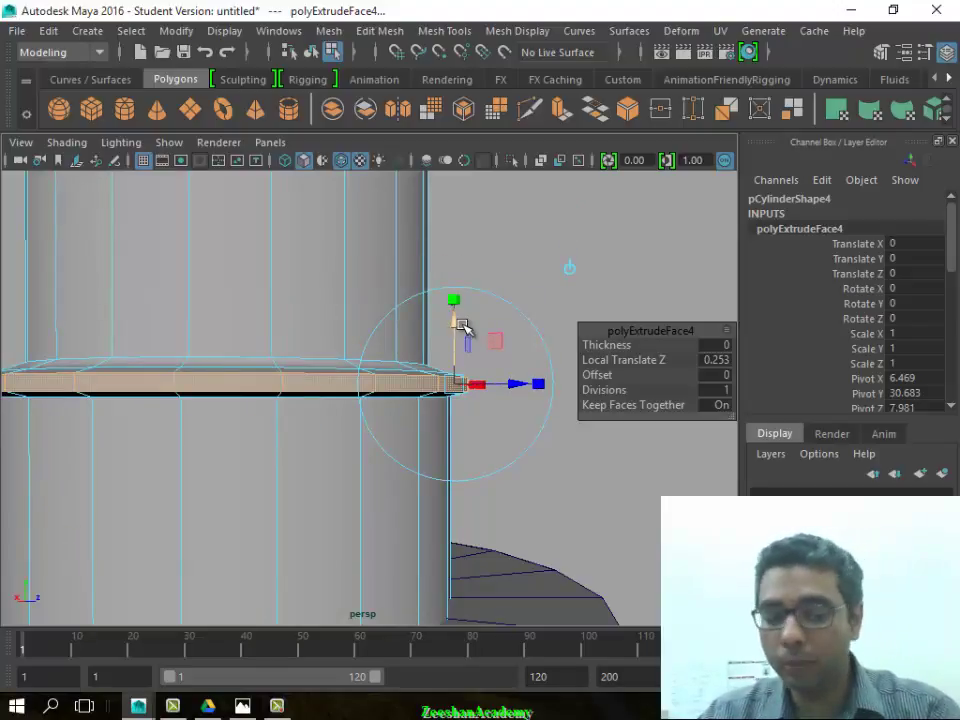
Push the extruded ring out 0.253 (Local Translate Z) and raise it along Y
drag(462, 325, 467, 321)
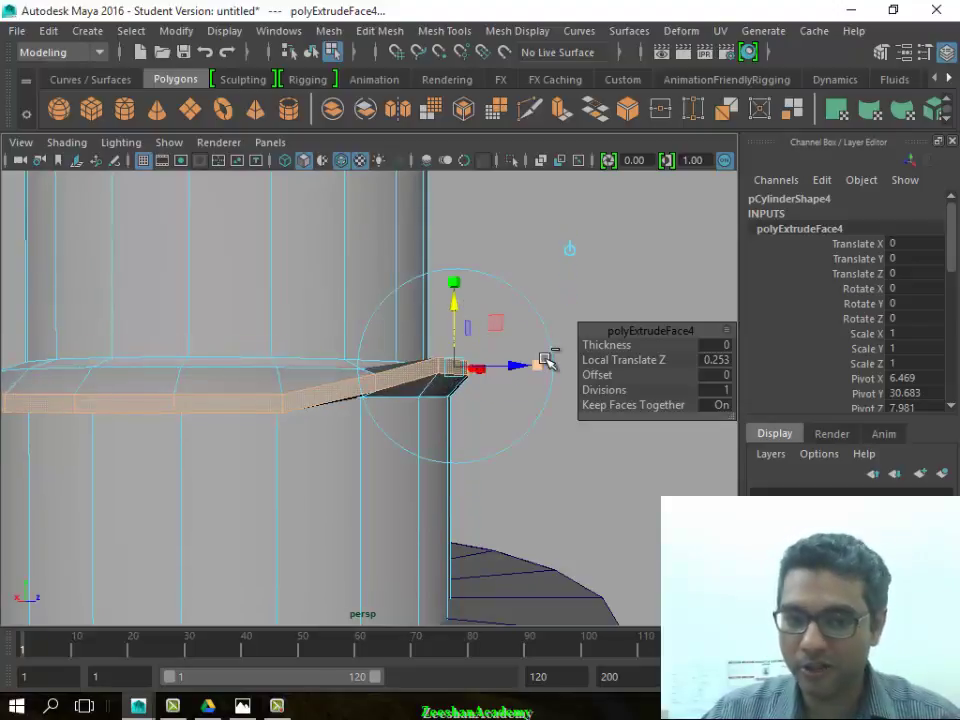
key(ctrl+z)
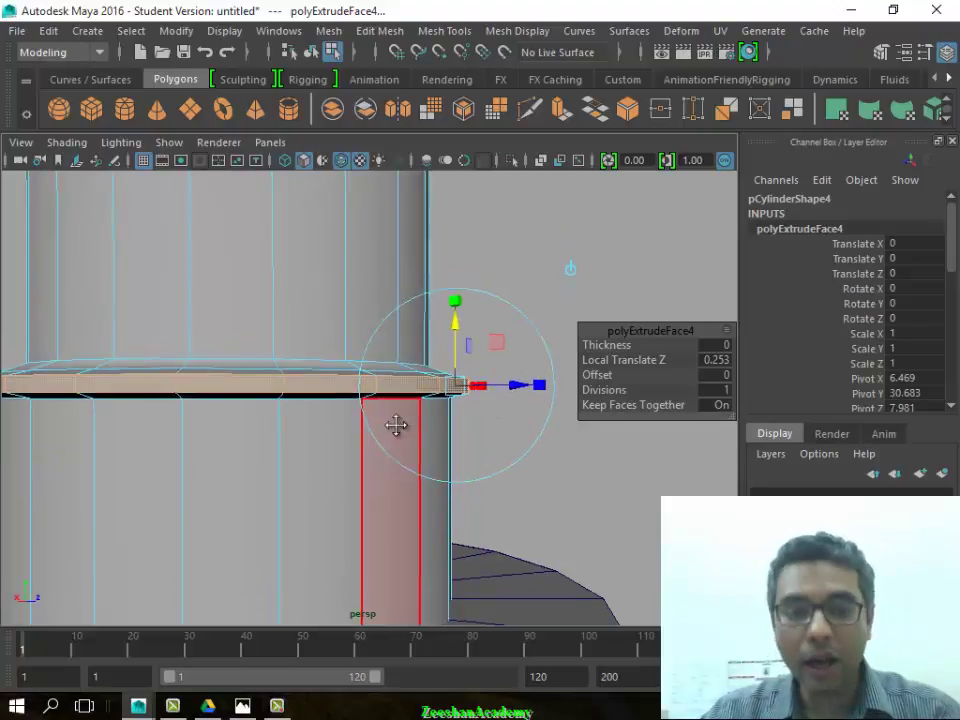
key(f)
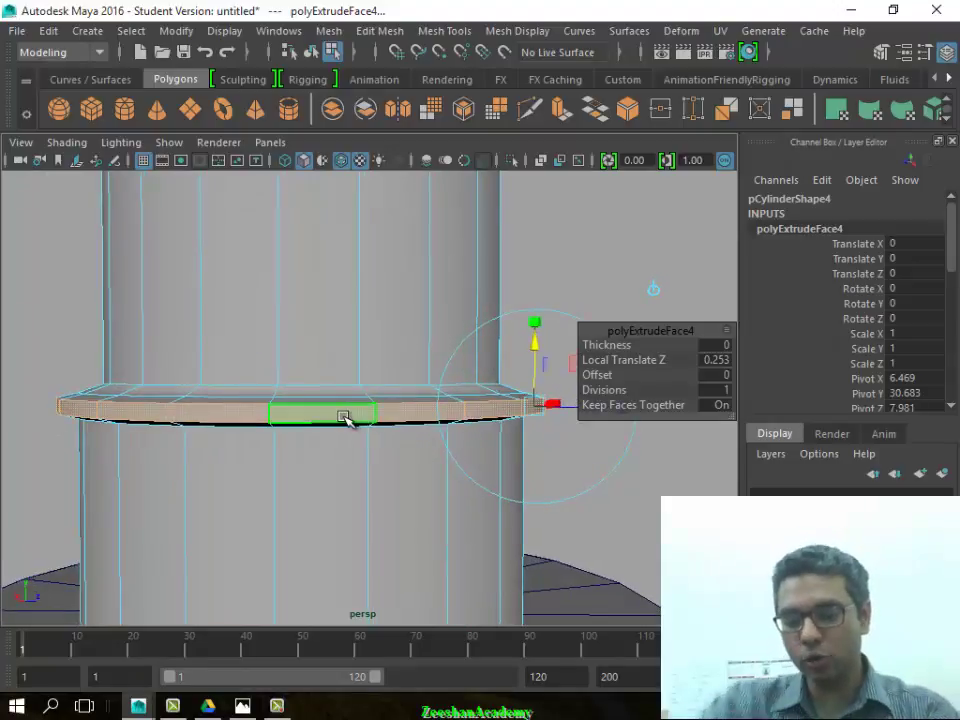
key(w)
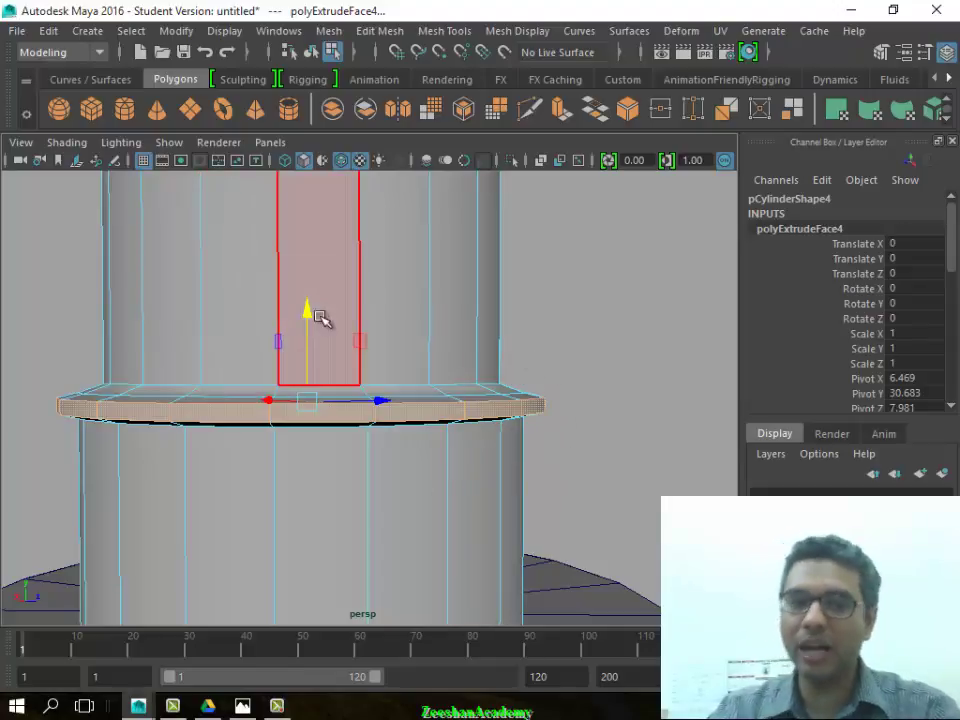
mouse_move(308, 318)
mouse_down()
mouse_move(316, 302)
mouse_move(313, 364)
mouse_move(306, 332)
mouse_move(313, 336)
mouse_move(320, 318)
mouse_up()
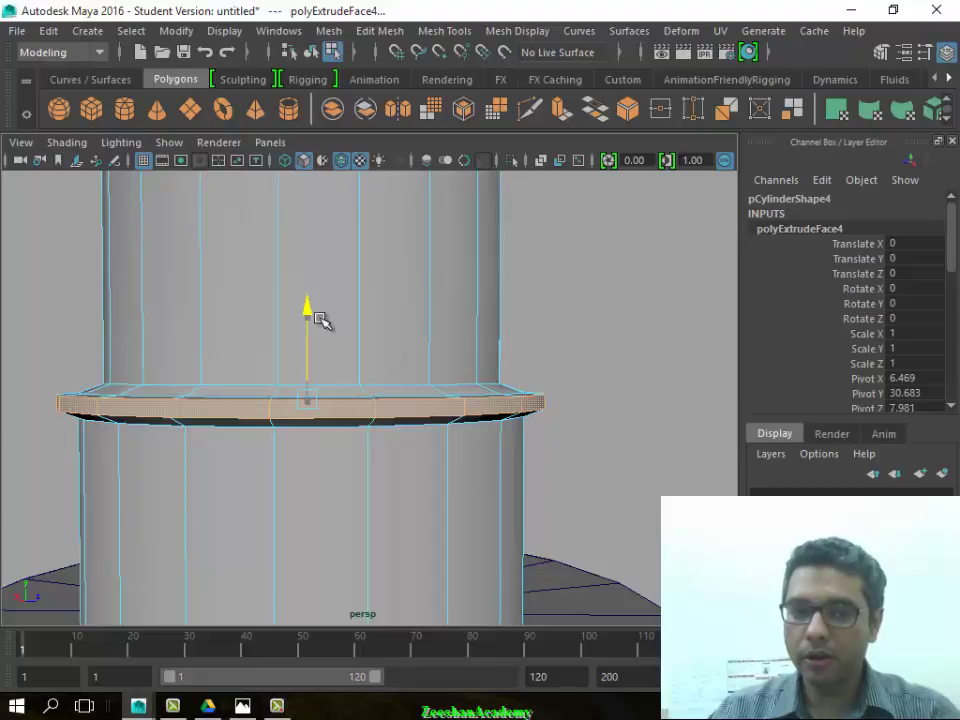
mouse_move(320, 318)
alt+mouse_down()
mouse_move(497, 433)
mouse_move(536, 418)
mouse_move(615, 461)
alt+mouse_up()
alt+right_drag(615, 461, 283, 412)
mouse_move(280, 410)
alt+mouse_down()
mouse_move(210, 392)
mouse_move(306, 429)
mouse_move(342, 426)
mouse_move(178, 452)
mouse_move(197, 408)
alt+mouse_up()
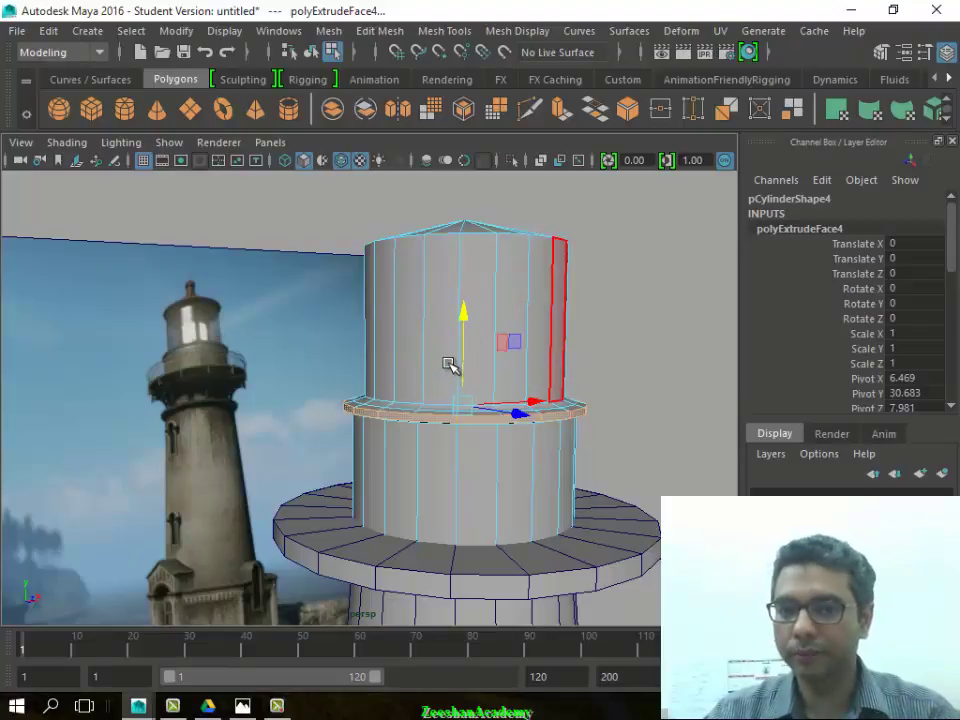
alt+drag(449, 365, 414, 426)
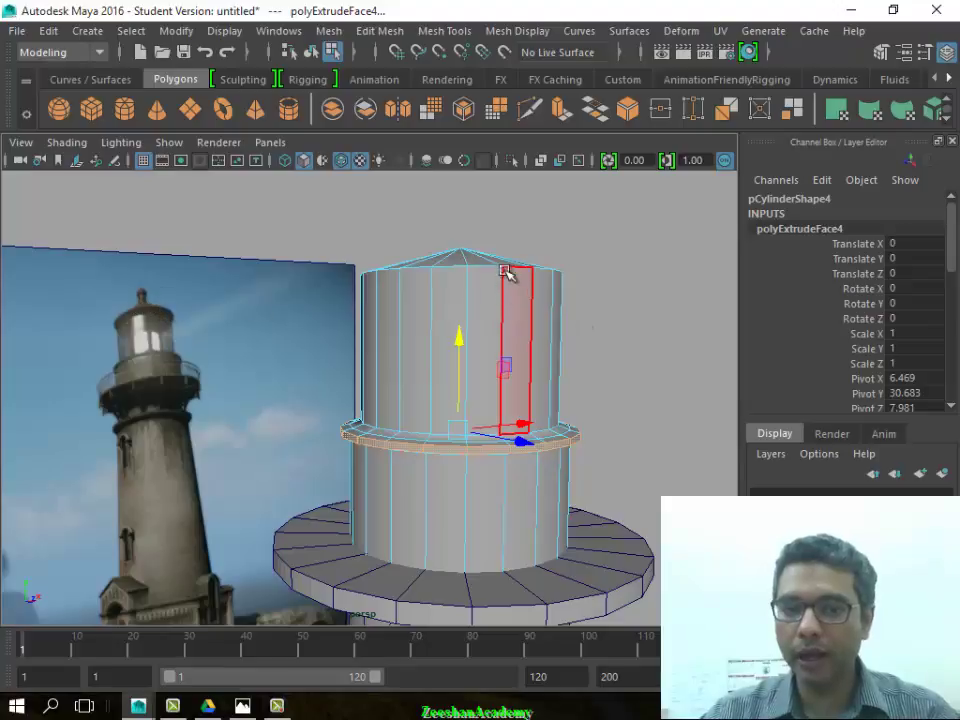
Create a polygon cone and lift it up above the tower top
click(157, 116)
mouse_move(660, 450)
alt+mouse_down()
mouse_move(403, 446)
mouse_move(427, 345)
mouse_move(300, 561)
mouse_move(322, 578)
mouse_move(320, 483)
mouse_move(317, 506)
mouse_move(285, 537)
alt+mouse_up()
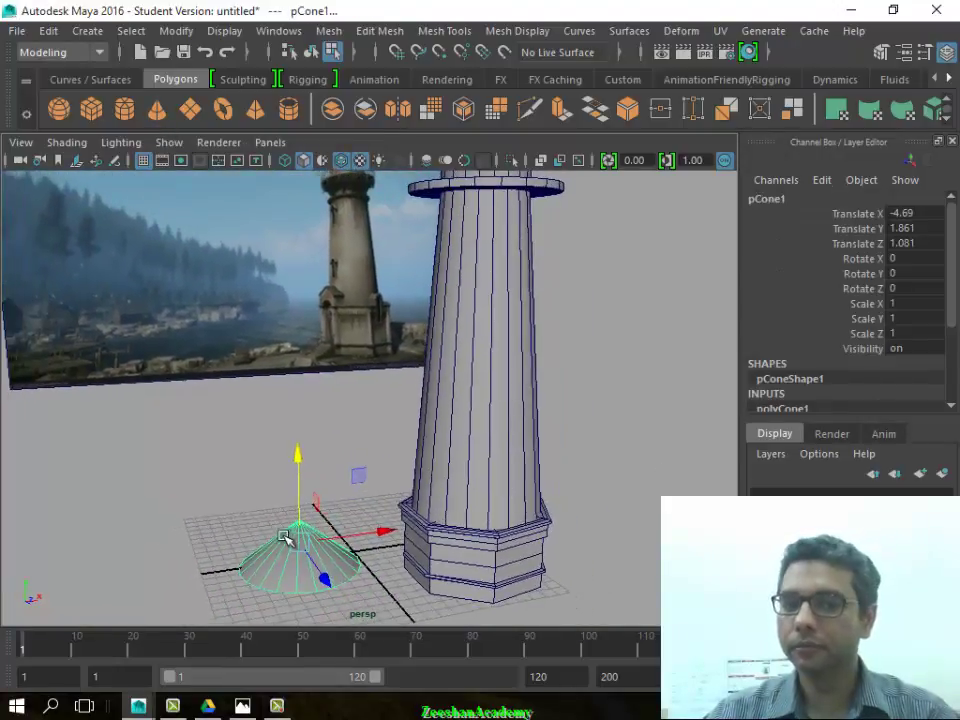
mouse_move(310, 427)
mouse_down()
mouse_move(433, 338)
mouse_move(323, 305)
mouse_up()
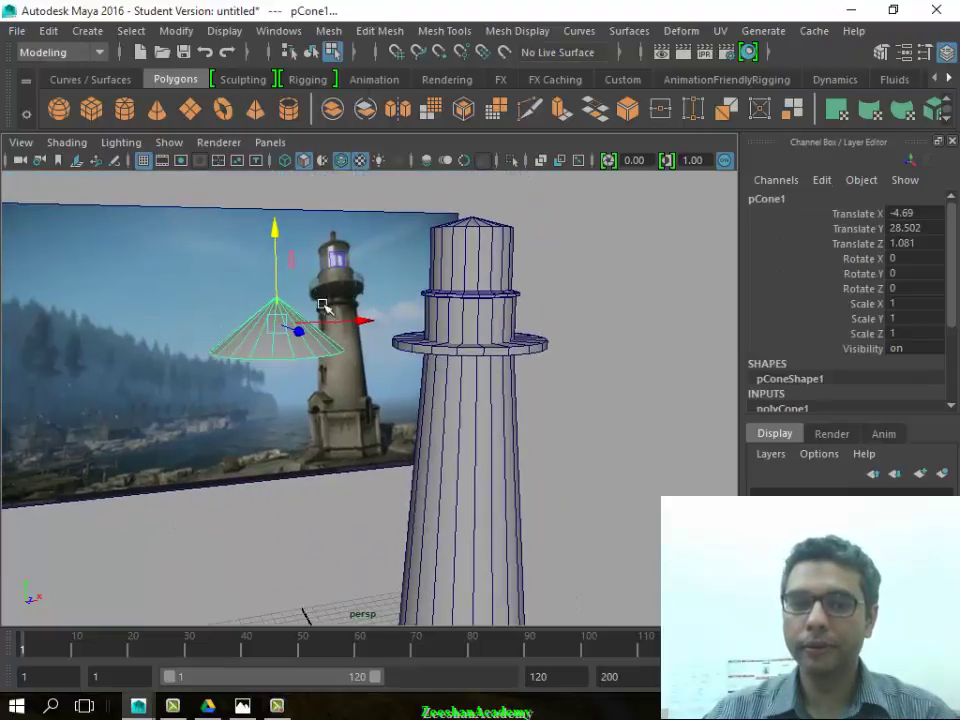
drag(284, 249, 279, 178)
mouse_move(296, 266)
mouse_down()
mouse_move(499, 268)
mouse_move(574, 385)
mouse_move(336, 279)
mouse_up()
Centre the cone over the tower in the top view of the four-view layout
key(space)
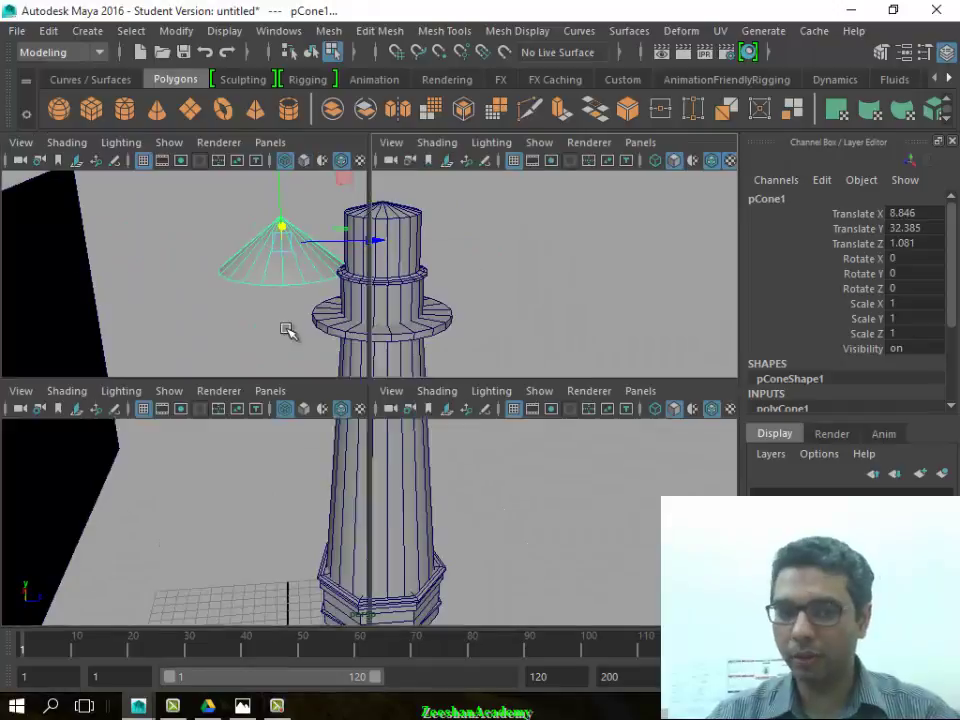
scroll(332, 326, down, 2)
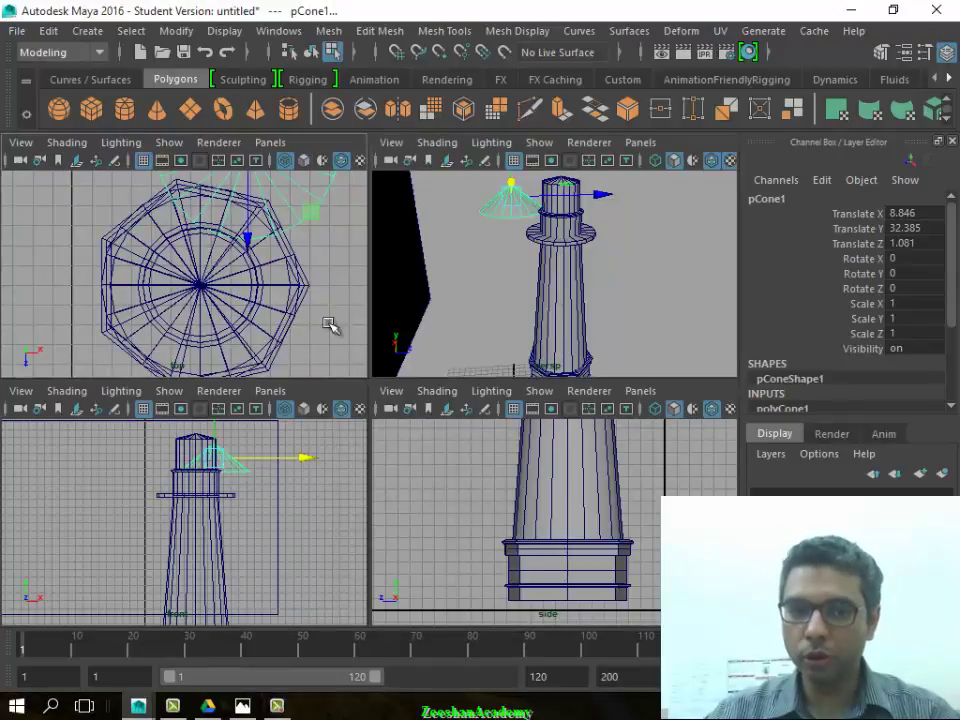
alt+middle_drag(332, 326, 231, 227)
drag(236, 186, 204, 284)
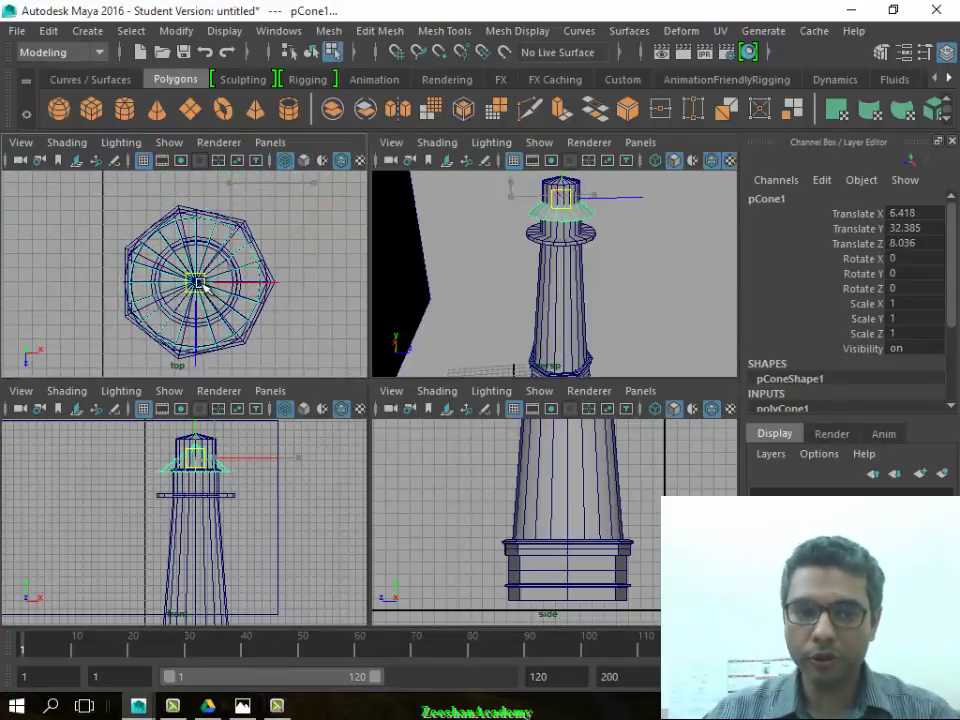
key(space)
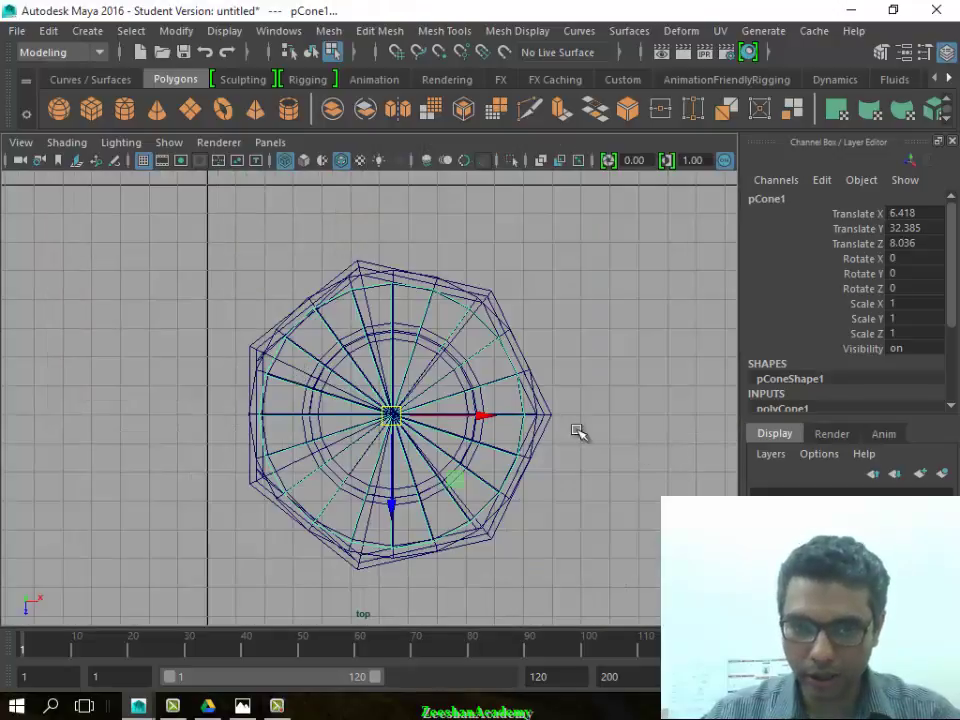
scroll(560, 445, up, 2)
scroll(401, 529, up, 3)
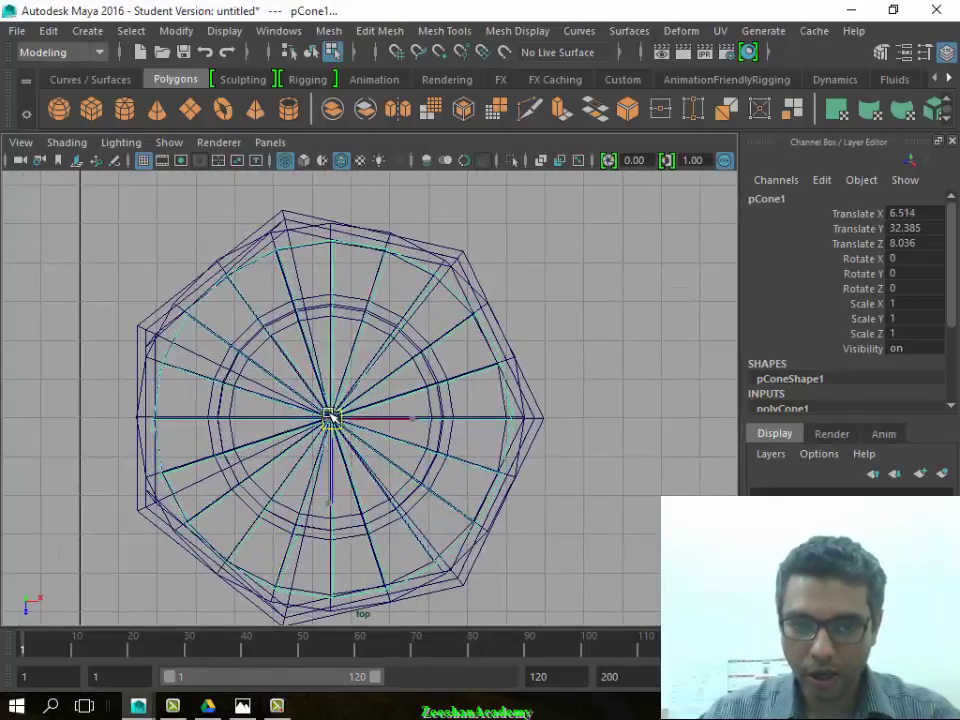
drag(329, 418, 331, 416)
Frame the roof cone at the tower top in the front view
key(space)
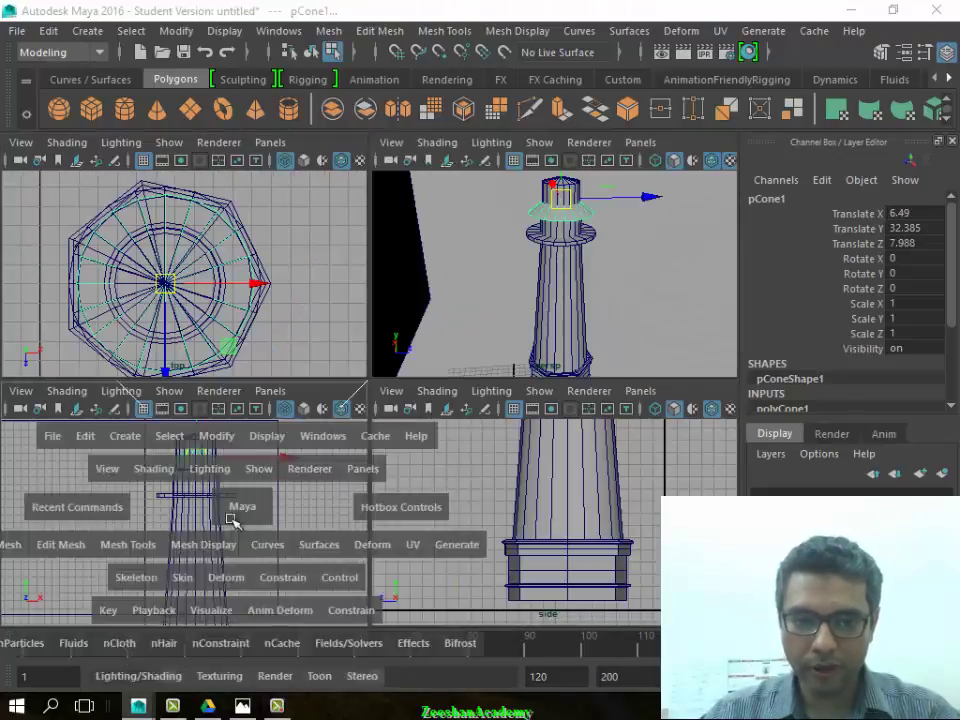
alt+middle_drag(340, 220, 336, 321)
drag(333, 285, 339, 212)
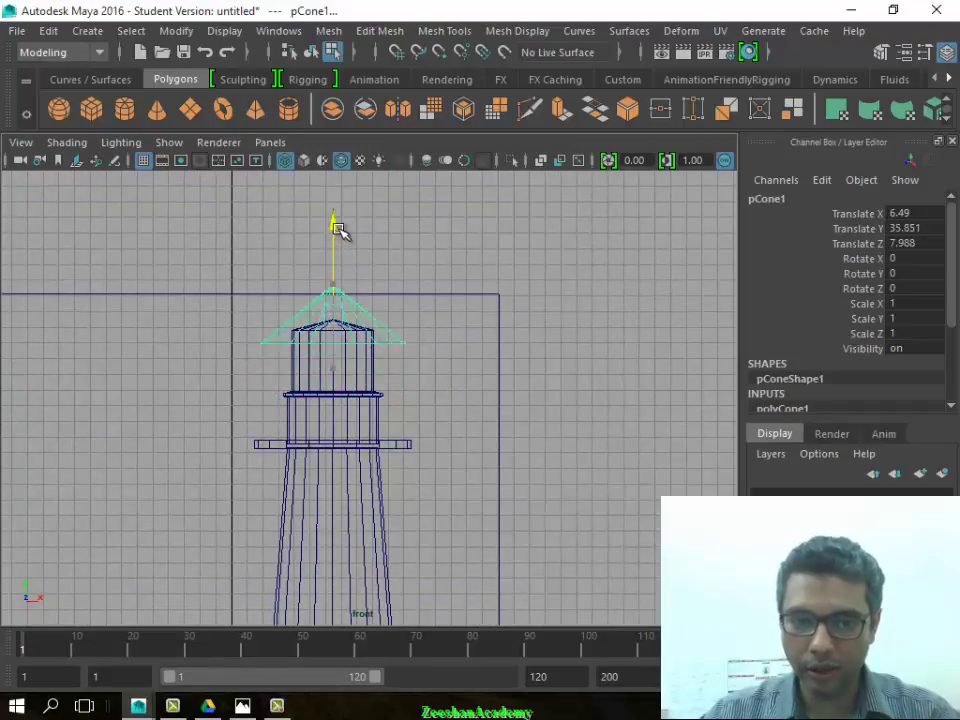
scroll(465, 397, up, 3)
mouse_move(465, 397)
alt+middle_down()
mouse_move(398, 446)
mouse_move(427, 437)
alt+middle_up()
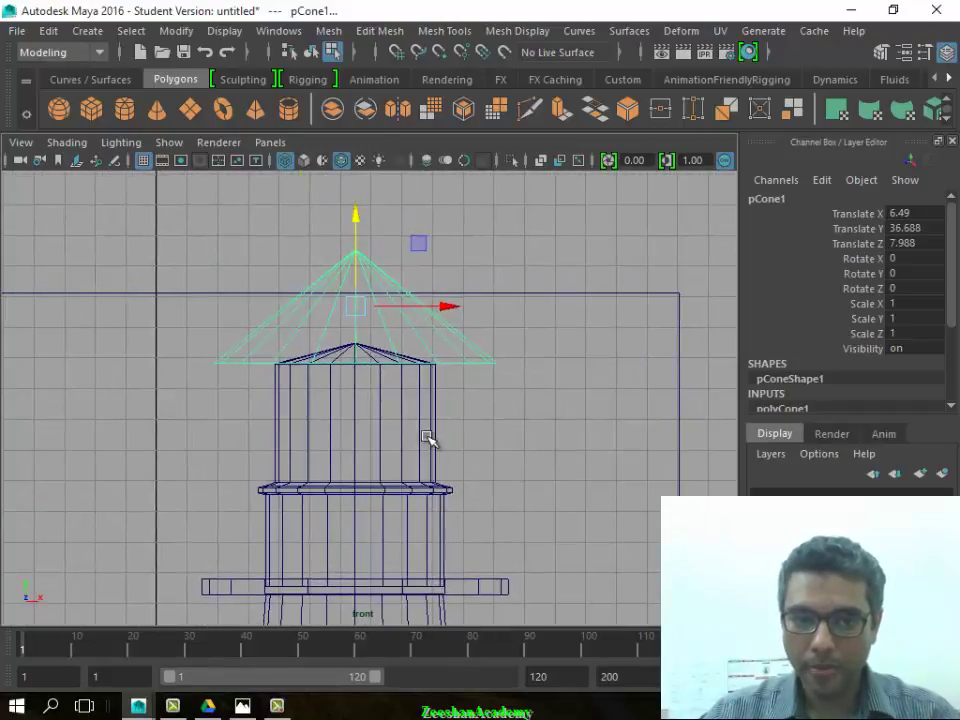
scroll(871, 356, down, 2)
Shrink the cone to radius 3.151 and height 2.321 and lower it onto the top cylinder
click(866, 339)
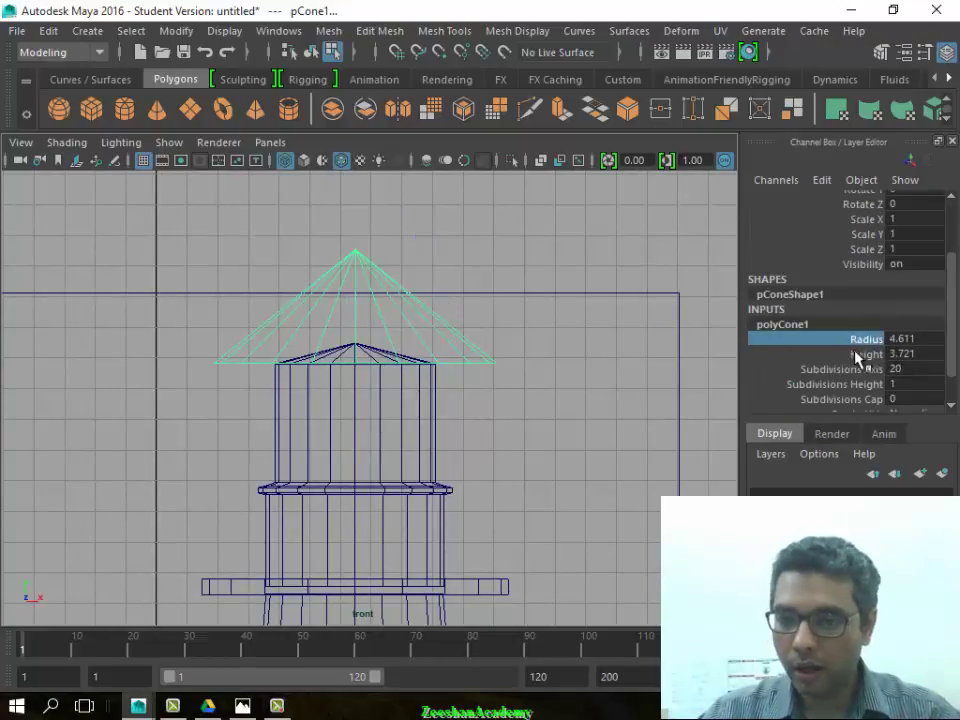
scroll(612, 350, down, 1)
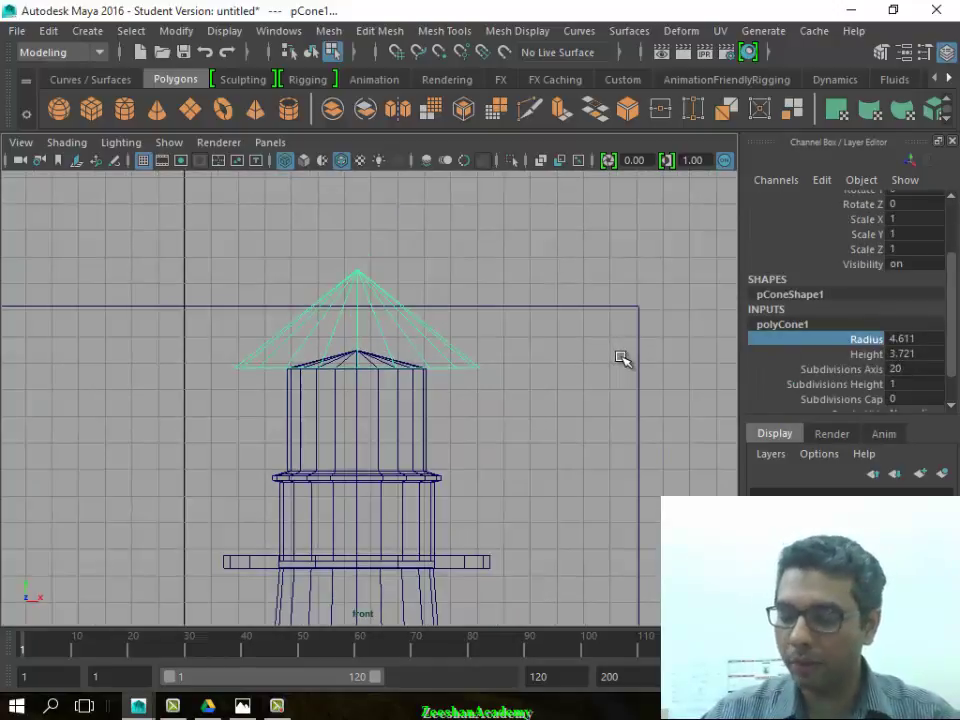
middle_drag(624, 364, 607, 364)
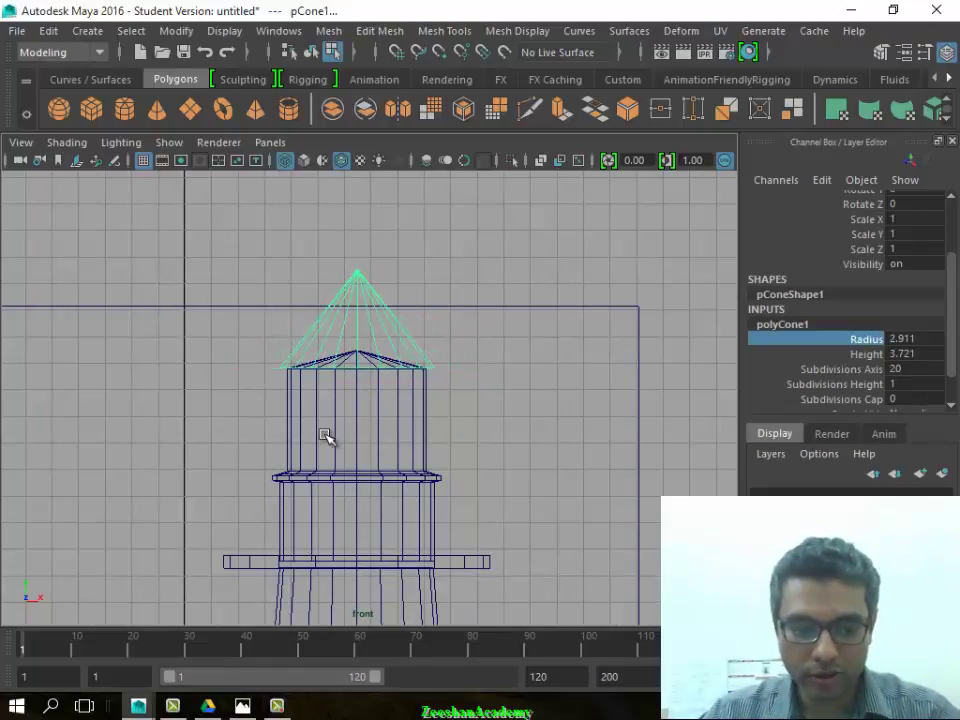
scroll(638, 467, up, 2)
scroll(358, 465, up, 2)
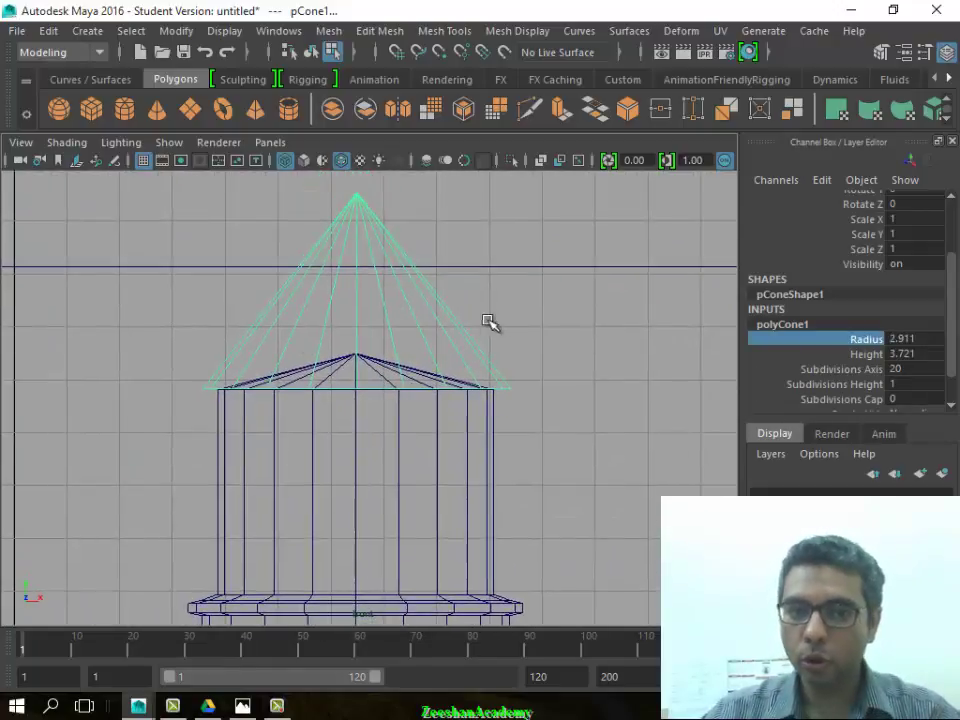
click(884, 356)
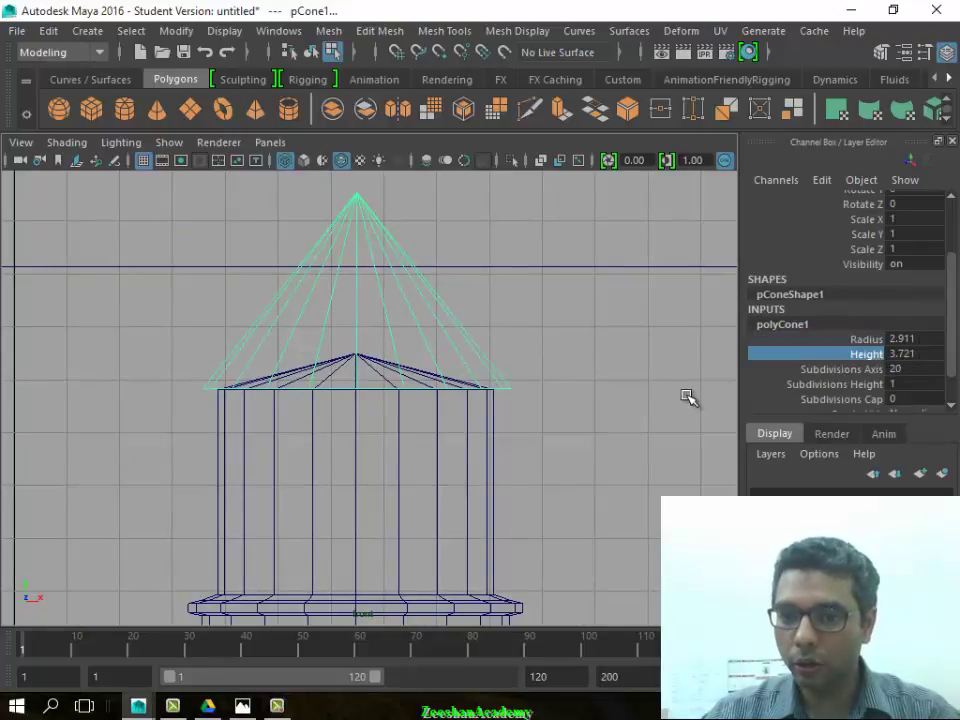
middle_drag(663, 400, 660, 403)
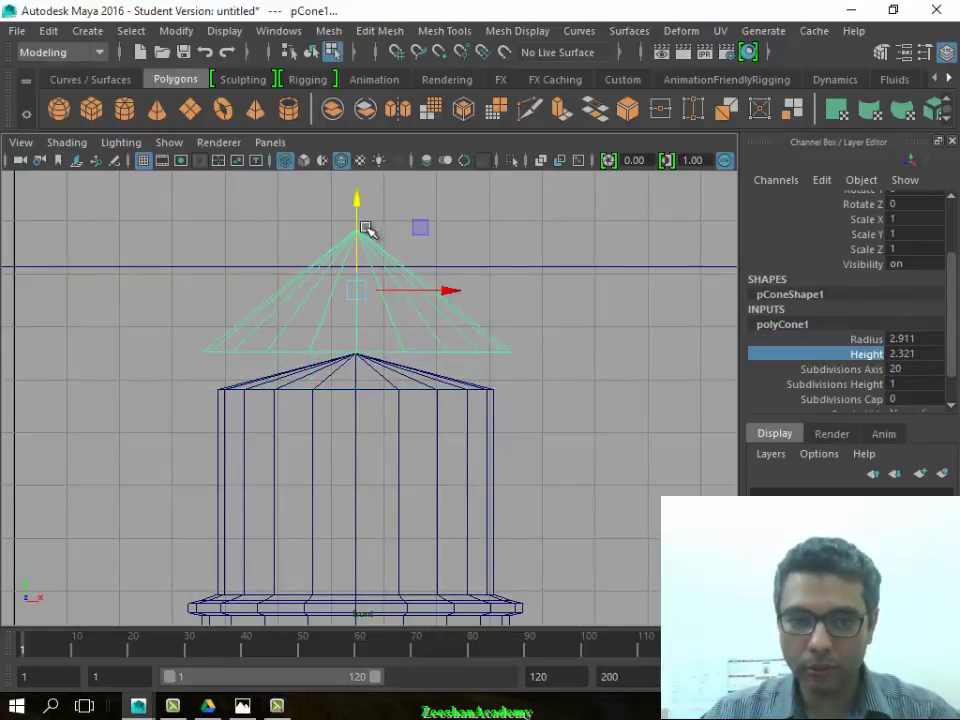
drag(355, 229, 350, 258)
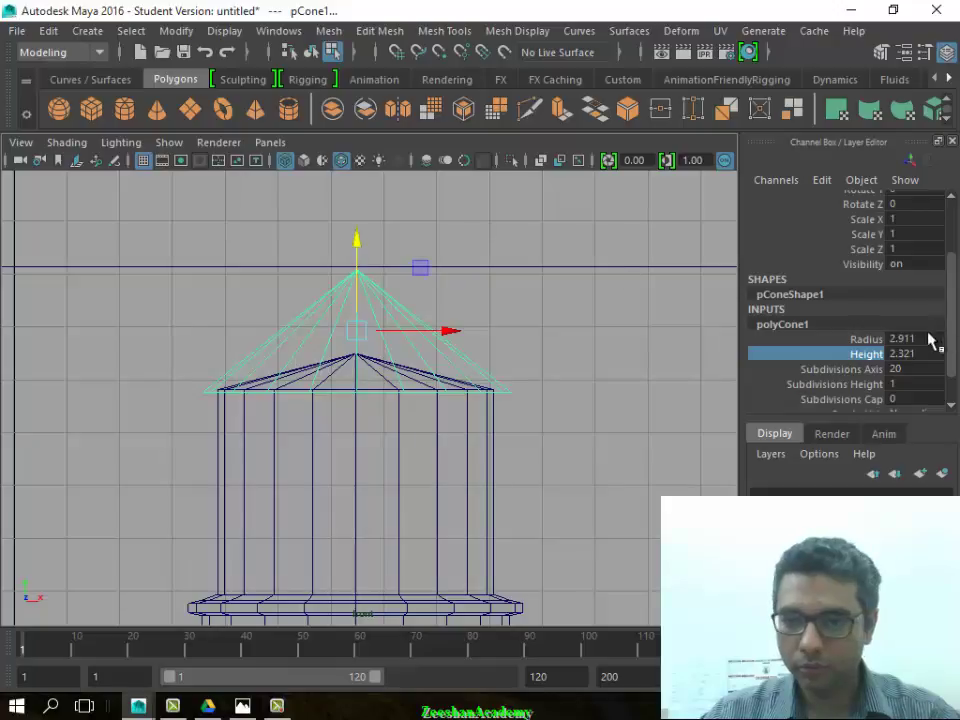
click(873, 340)
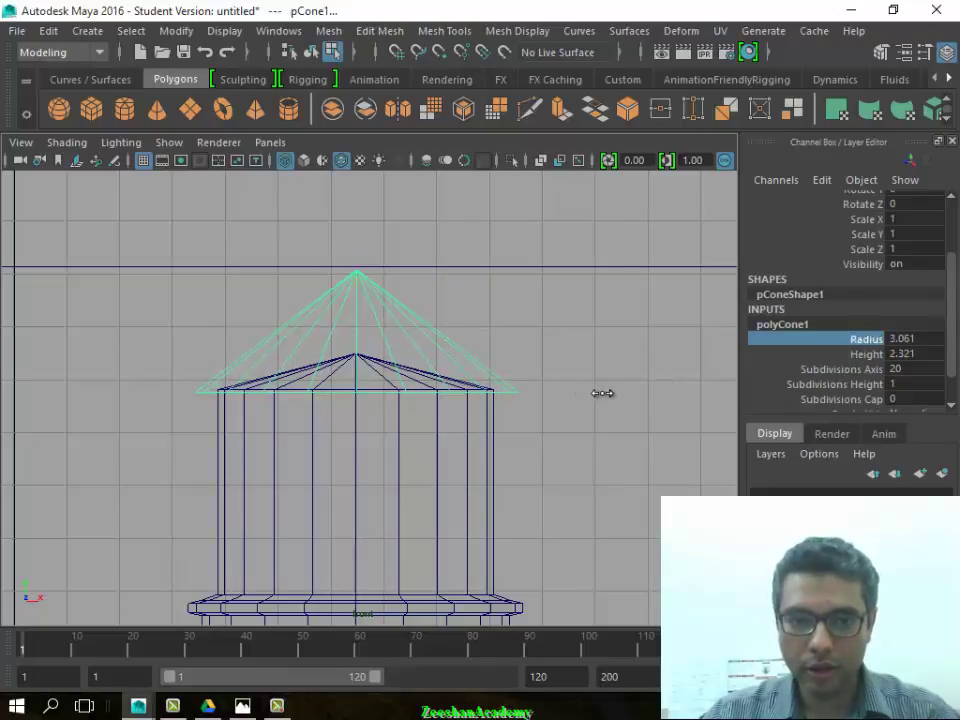
key(space)
Turn on shaded, textured display and frame the tower top beside the reference photo
drag(570, 422, 572, 376)
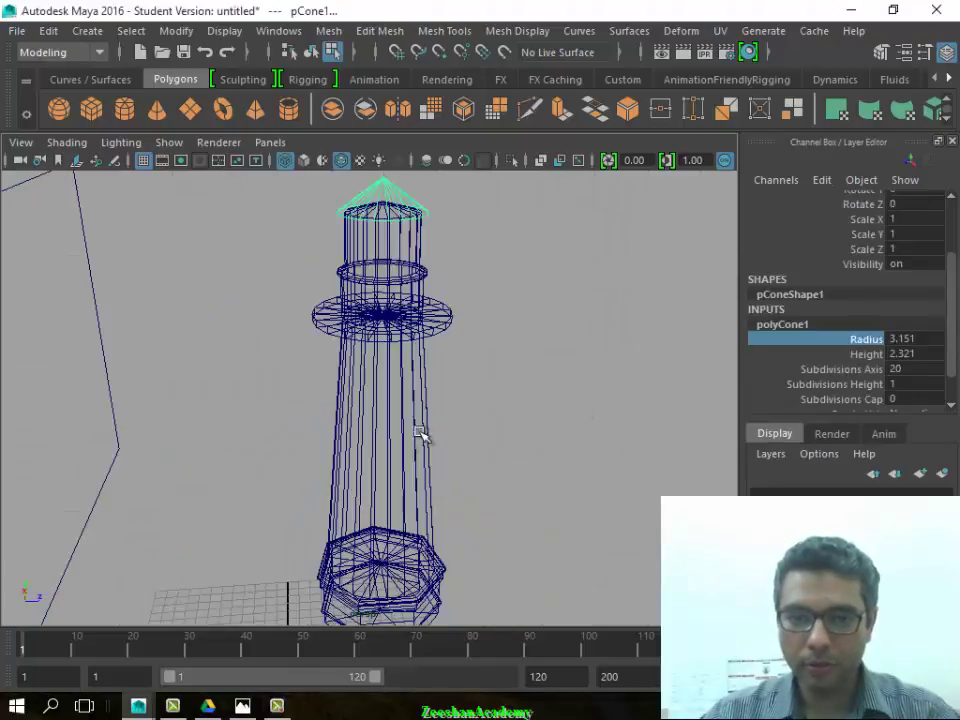
key(5)
key(alt+space)
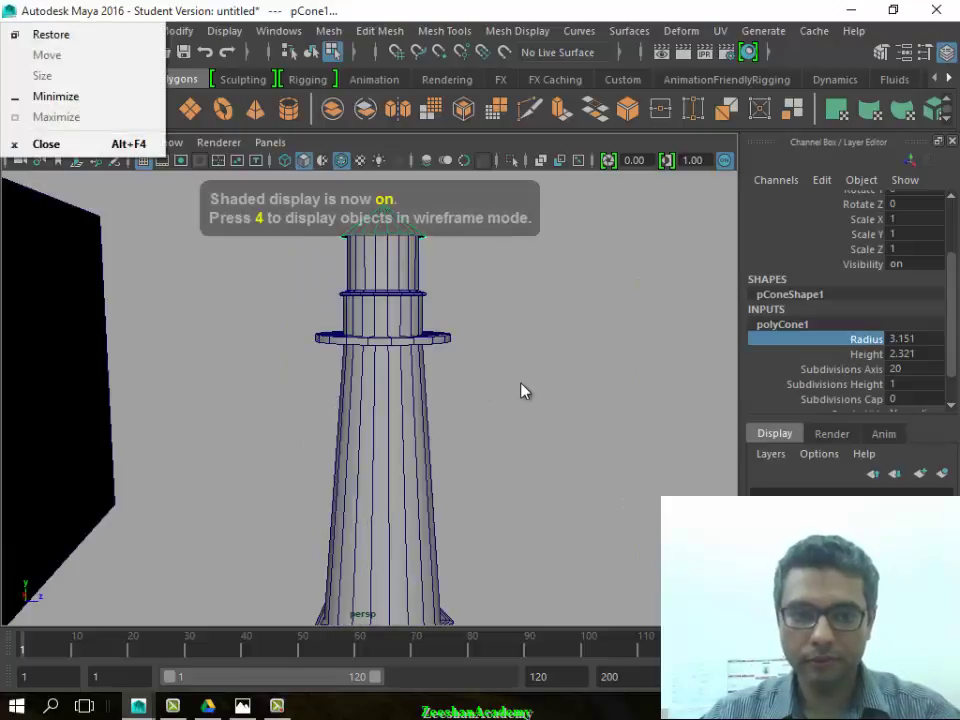
mouse_move(570, 390)
alt+mouse_down()
mouse_move(390, 413)
mouse_move(396, 446)
alt+mouse_up()
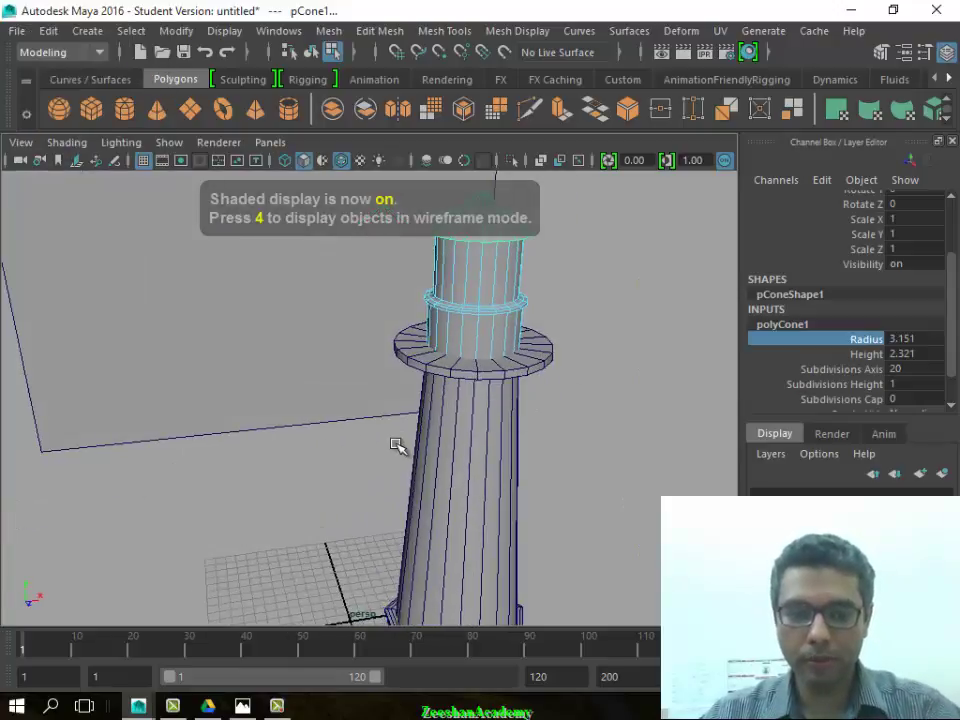
key(6)
mouse_move(471, 180)
right_down()
mouse_move(566, 200)
mouse_move(551, 154)
right_up()
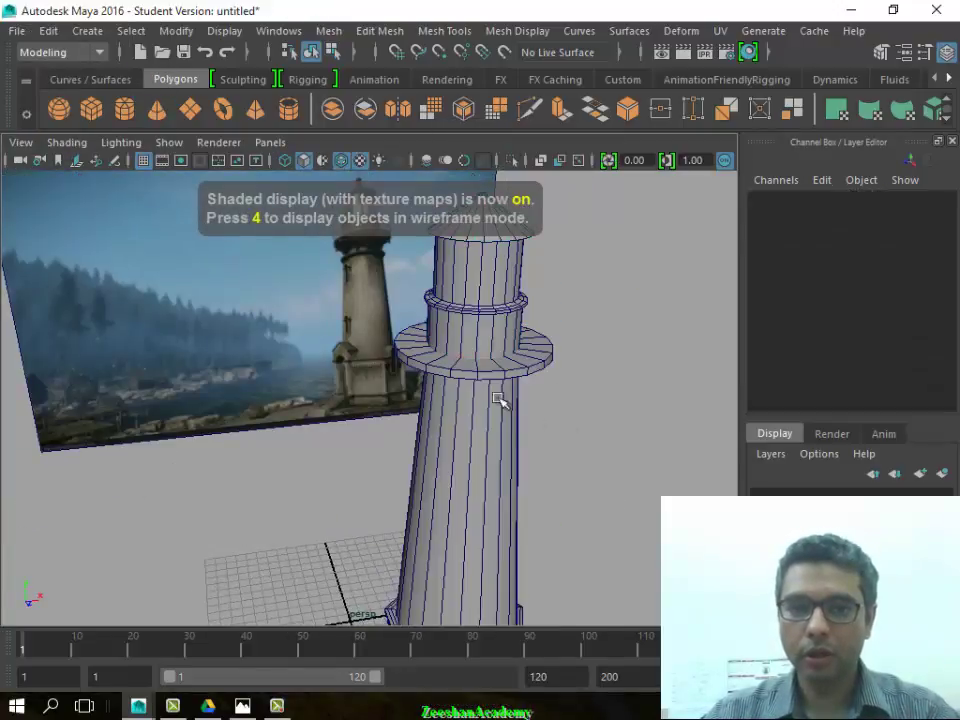
mouse_move(499, 399)
alt+mouse_down()
mouse_move(458, 499)
mouse_move(505, 467)
mouse_move(439, 456)
alt+mouse_up()
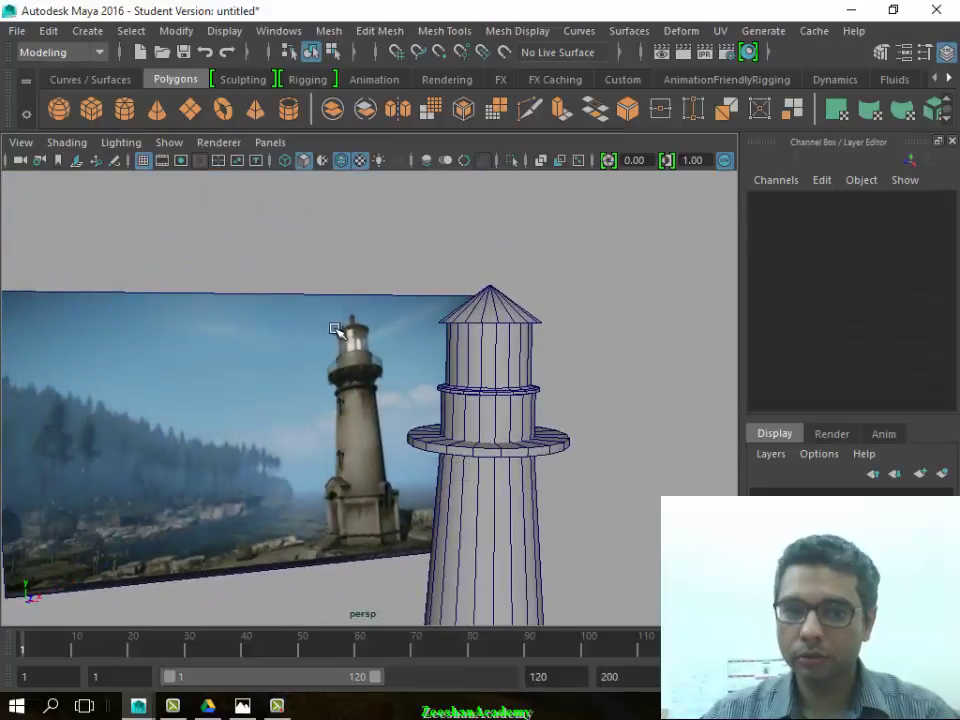
alt+drag(396, 342, 428, 461)
scroll(320, 413, up, 3)
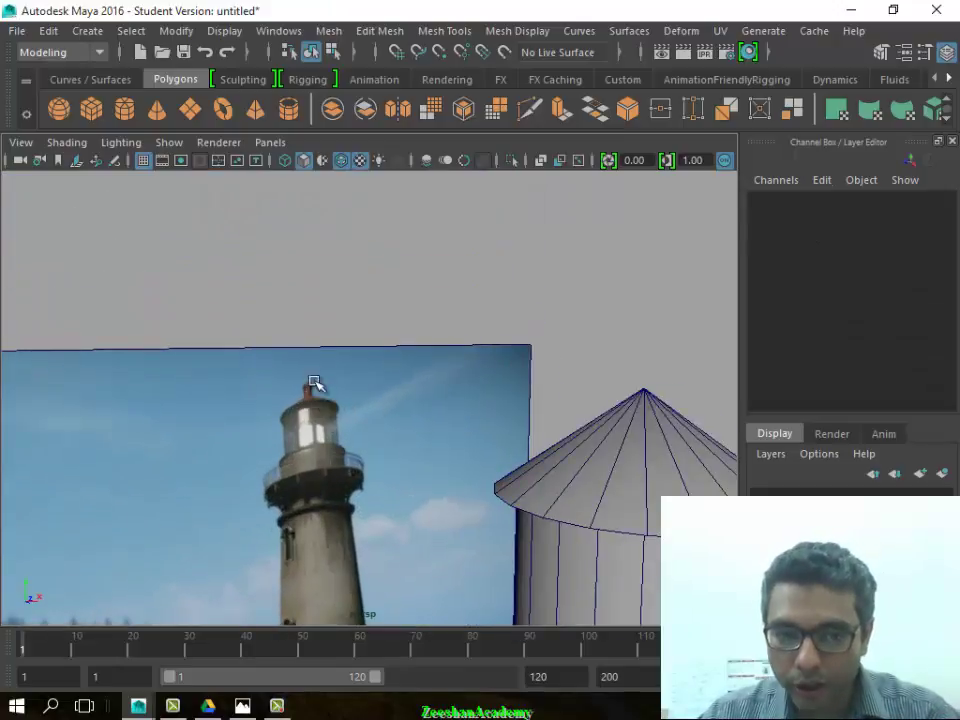
mouse_move(622, 468)
alt+mouse_down()
mouse_move(497, 450)
mouse_move(486, 435)
alt+mouse_up()
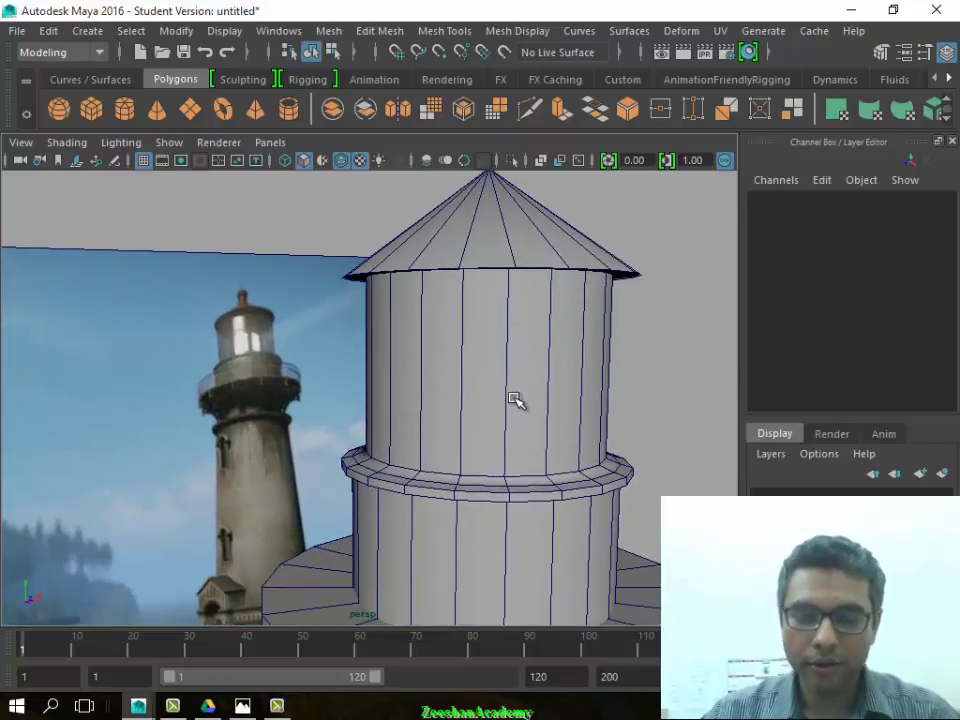
Try an edge loop on the cone roof, then reselect the cone and upper cylinder in Object Mode
click(515, 400)
mouse_move(559, 446)
alt+mouse_down()
mouse_move(450, 486)
mouse_move(450, 439)
mouse_move(512, 418)
mouse_move(482, 439)
alt+mouse_up()
click(503, 404)
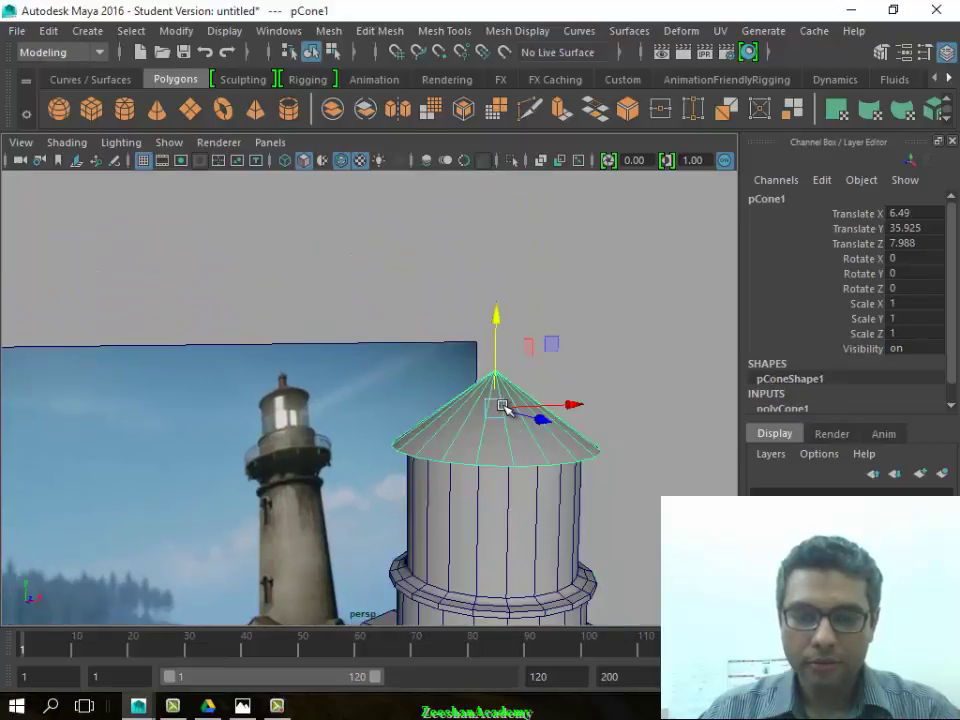
alt+right_drag(403, 458, 588, 465)
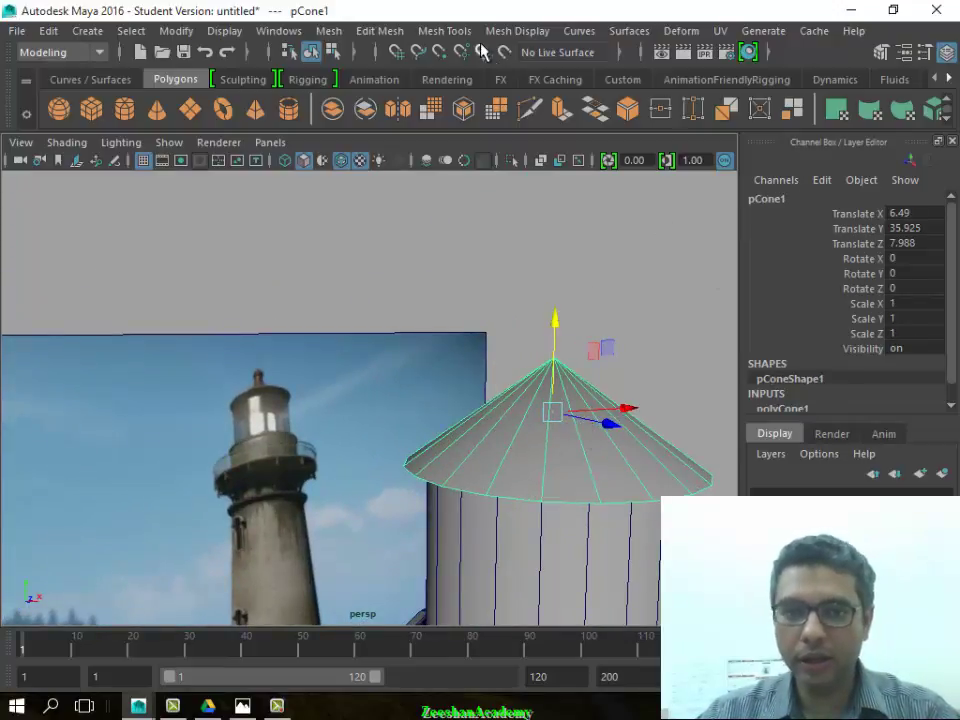
click(444, 30)
click(534, 172)
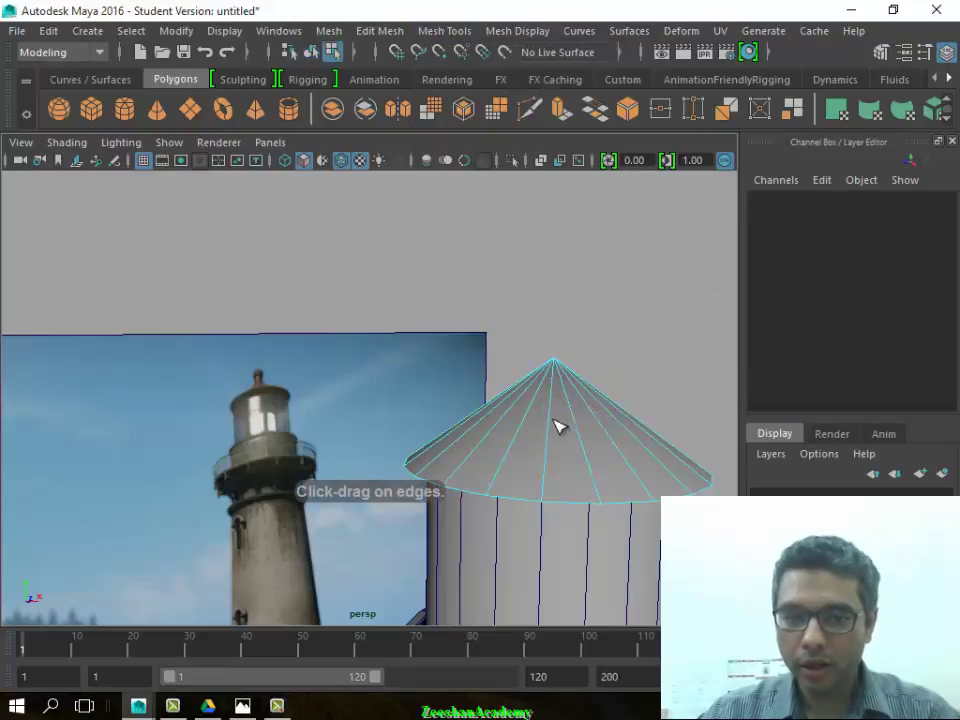
click(553, 425)
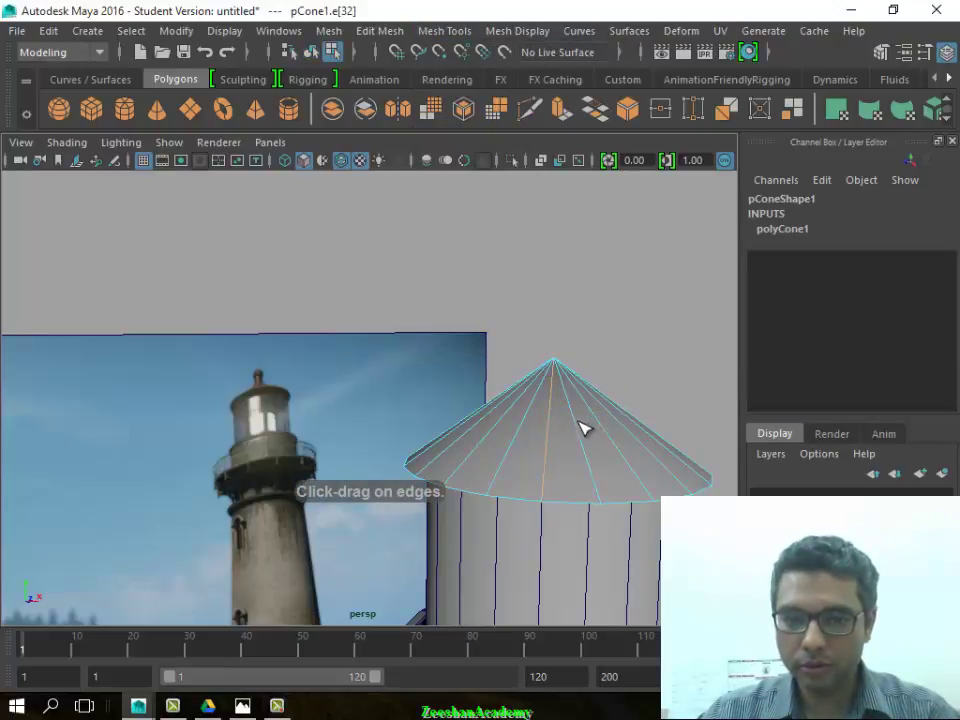
right_drag(564, 437, 630, 152)
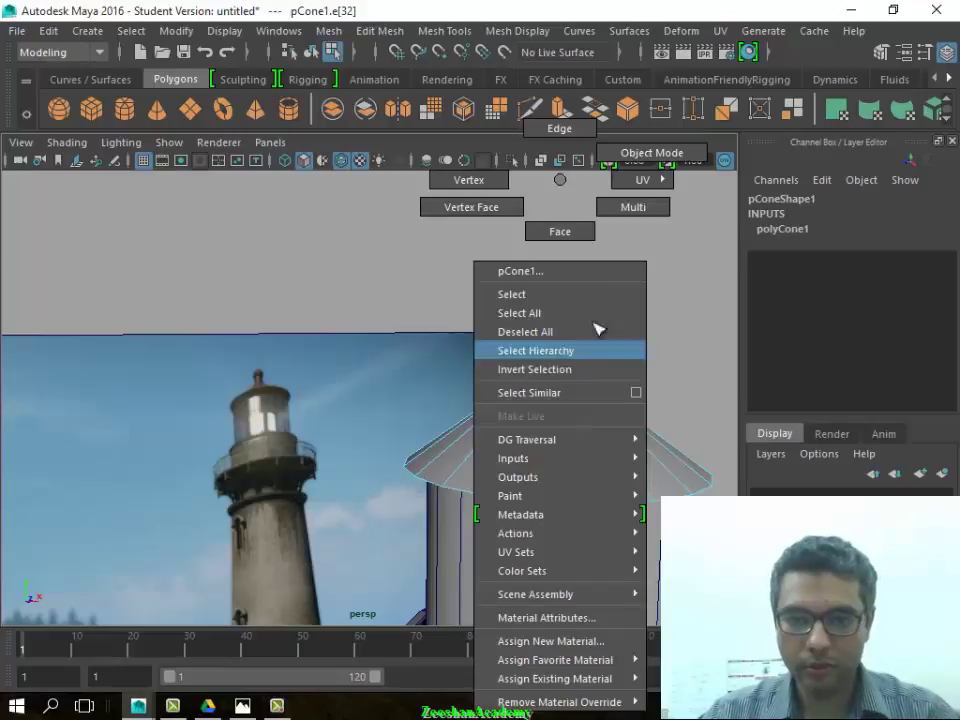
click(577, 443)
scroll(500, 460, up, 3)
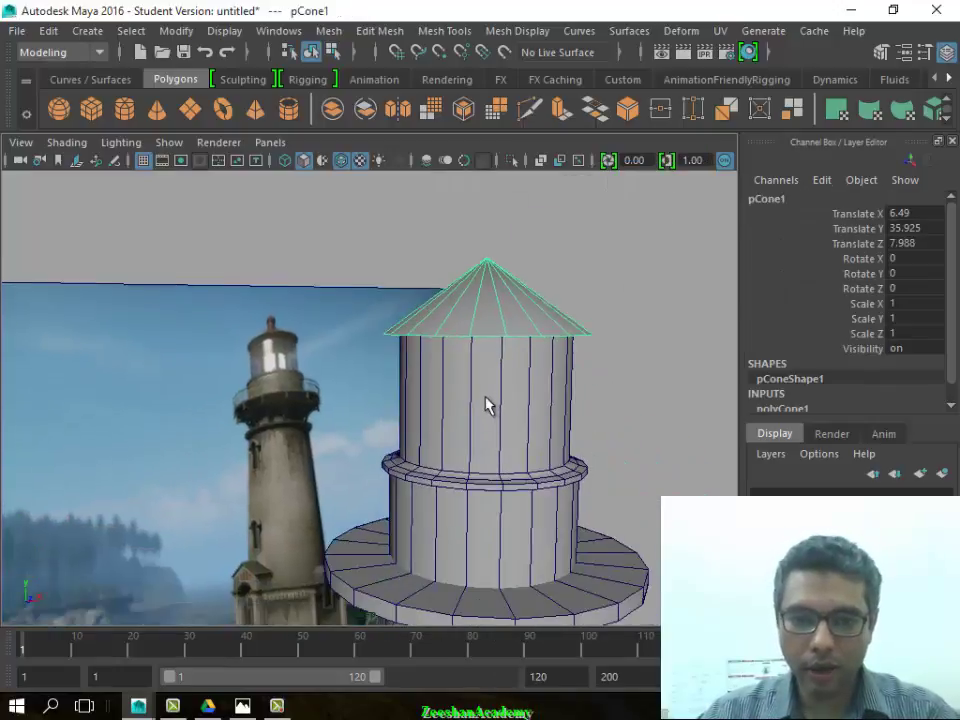
click(566, 481)
mouse_move(566, 481)
alt+middle_down()
mouse_move(422, 486)
mouse_move(476, 418)
mouse_move(465, 456)
mouse_move(478, 473)
alt+middle_up()
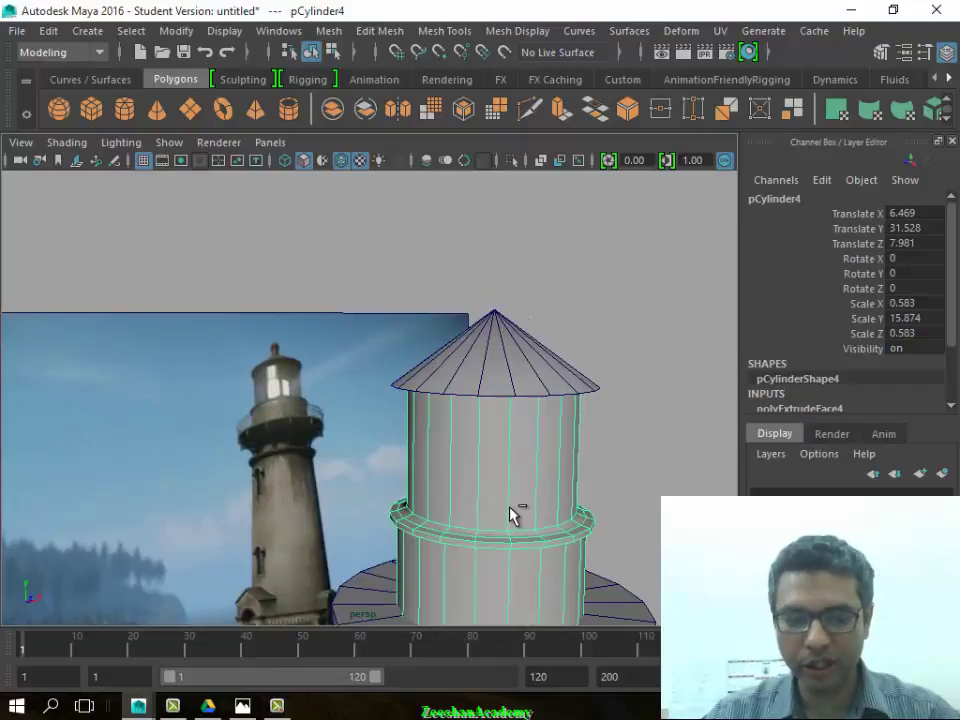
Duplicate the upper cylinder into a slim spire (scale 0.164, 5.41, 0.164) above the roof
key(ctrl+d)
key(w)
drag(489, 396, 514, 193)
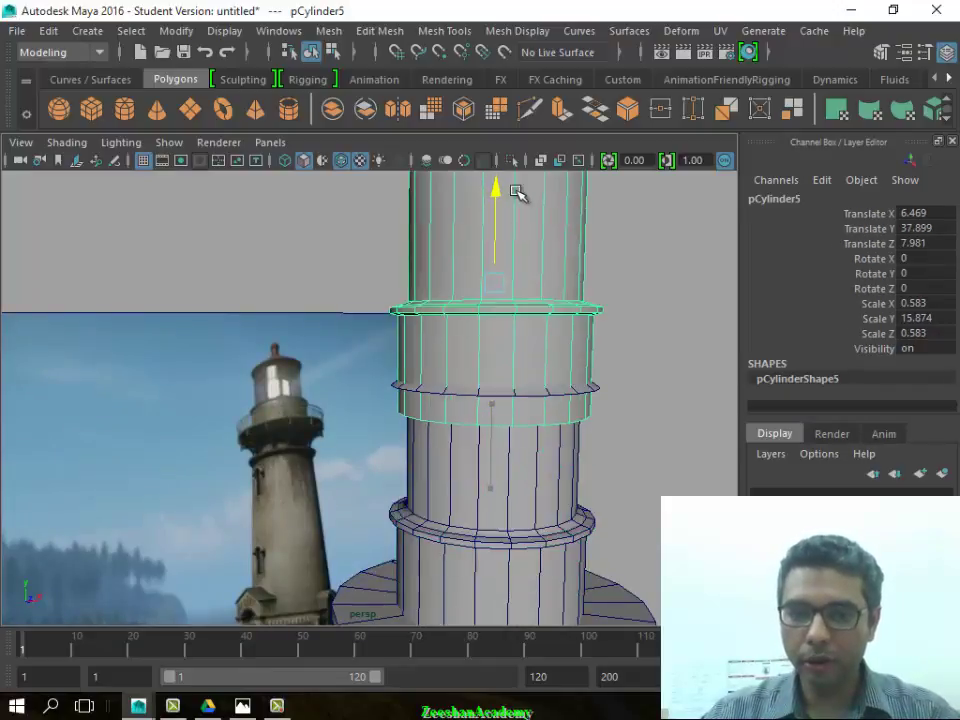
scroll(498, 284, down, 3)
mouse_move(491, 279)
mouse_down()
mouse_move(360, 298)
mouse_move(379, 371)
mouse_up()
scroll(526, 376, up, 3)
mouse_move(526, 376)
alt+mouse_down()
mouse_move(593, 246)
mouse_move(536, 274)
mouse_move(542, 296)
alt+mouse_up()
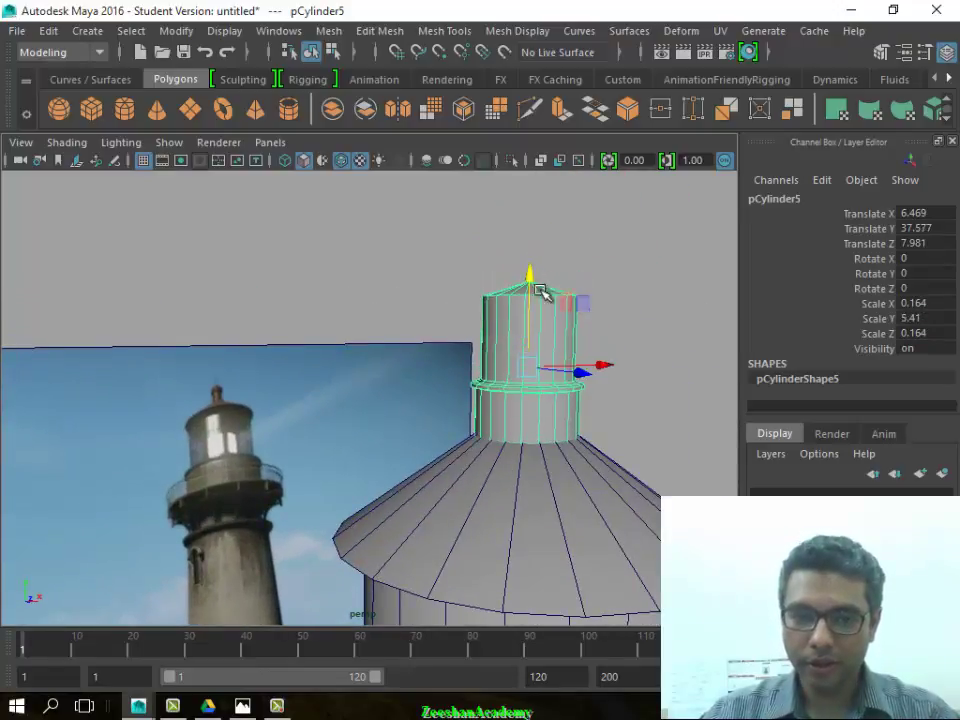
scroll(536, 414, down, 2)
scroll(568, 420, down, 1)
scroll(536, 527, down, 2)
scroll(536, 527, down, 2)
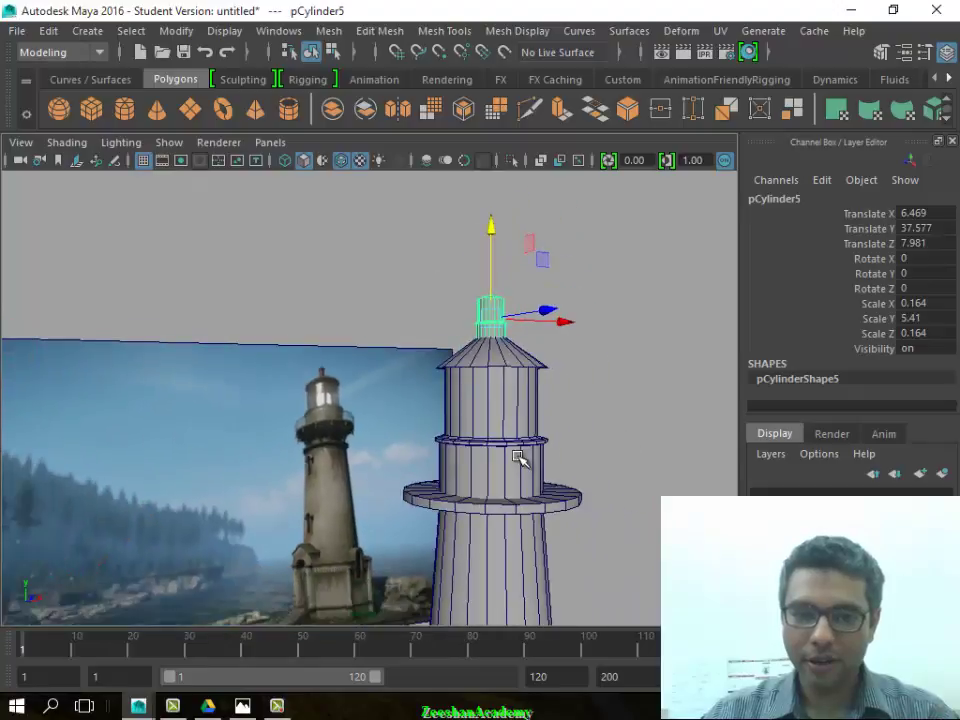
Deselect and orbit around the lighthouse down to the wide ledge ring
click(557, 467)
mouse_move(557, 467)
alt+mouse_down()
mouse_move(536, 489)
mouse_move(411, 459)
alt+mouse_up()
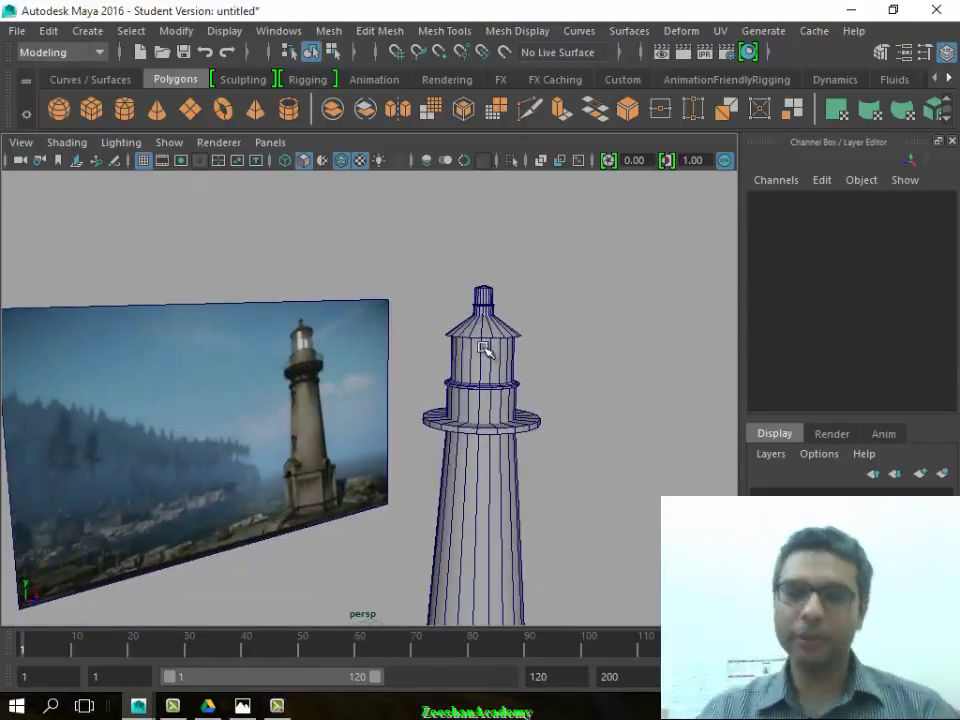
alt+drag(489, 347, 467, 385)
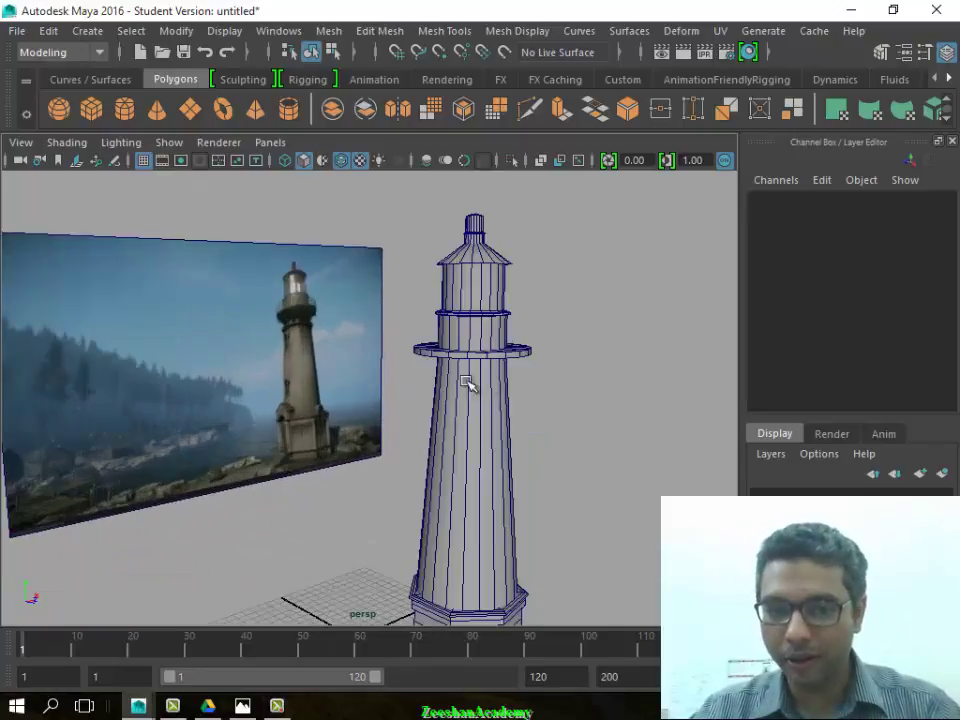
mouse_move(408, 357)
alt+mouse_down()
mouse_move(435, 444)
mouse_move(360, 418)
alt+mouse_up()
alt+right_drag(360, 418, 542, 407)
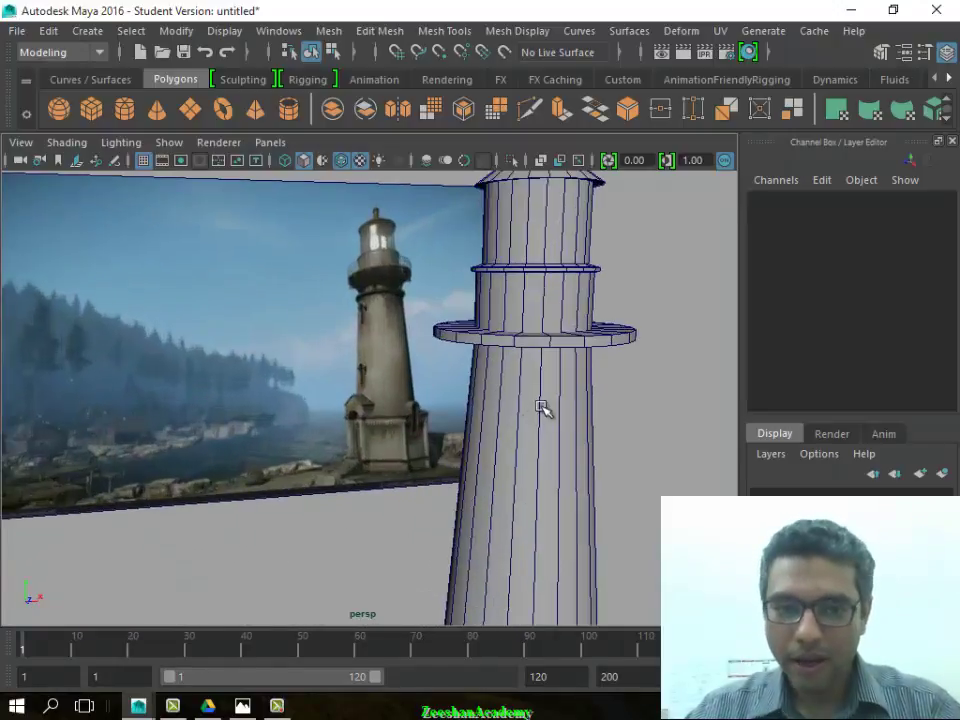
alt+drag(542, 407, 443, 473)
alt+right_drag(443, 473, 495, 467)
mouse_move(495, 467)
alt+mouse_down()
mouse_move(480, 482)
mouse_move(313, 465)
mouse_move(388, 403)
alt+mouse_up()
Select the wide ledge ring pCylinder3 and pick a first underside edge in edge mode
click(480, 482)
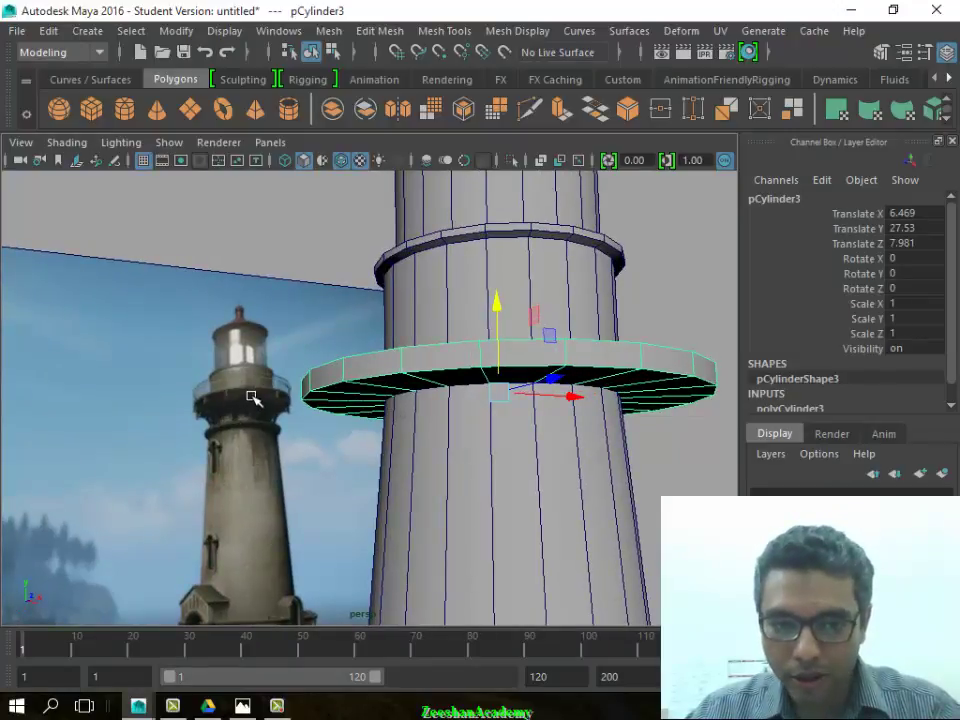
alt+drag(443, 397, 432, 322)
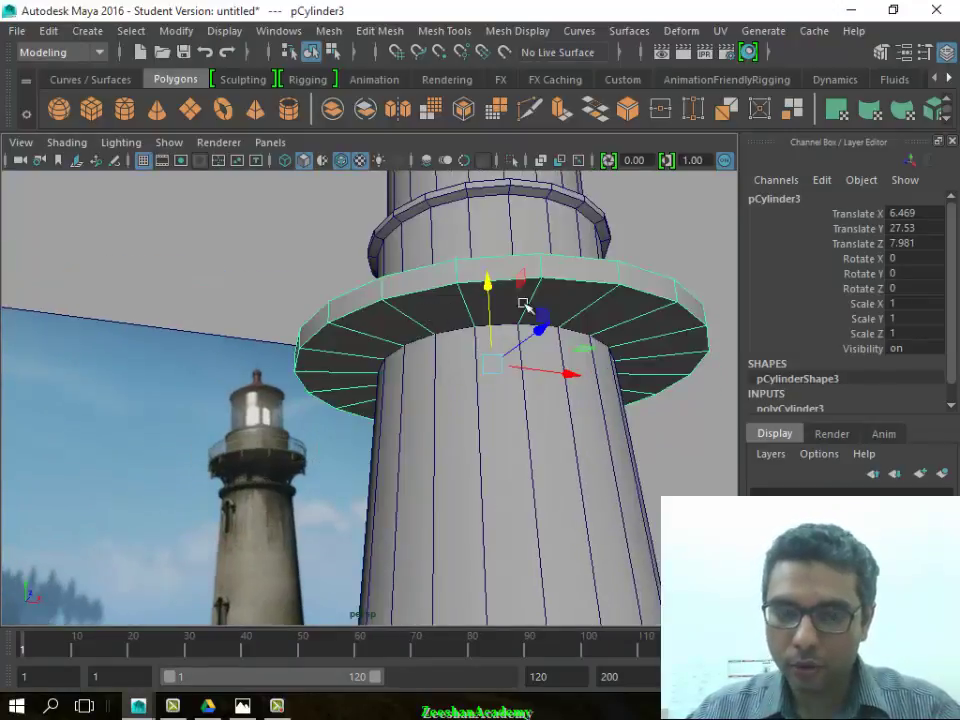
mouse_move(523, 304)
alt+middle_down()
mouse_move(583, 317)
mouse_move(548, 363)
alt+middle_up()
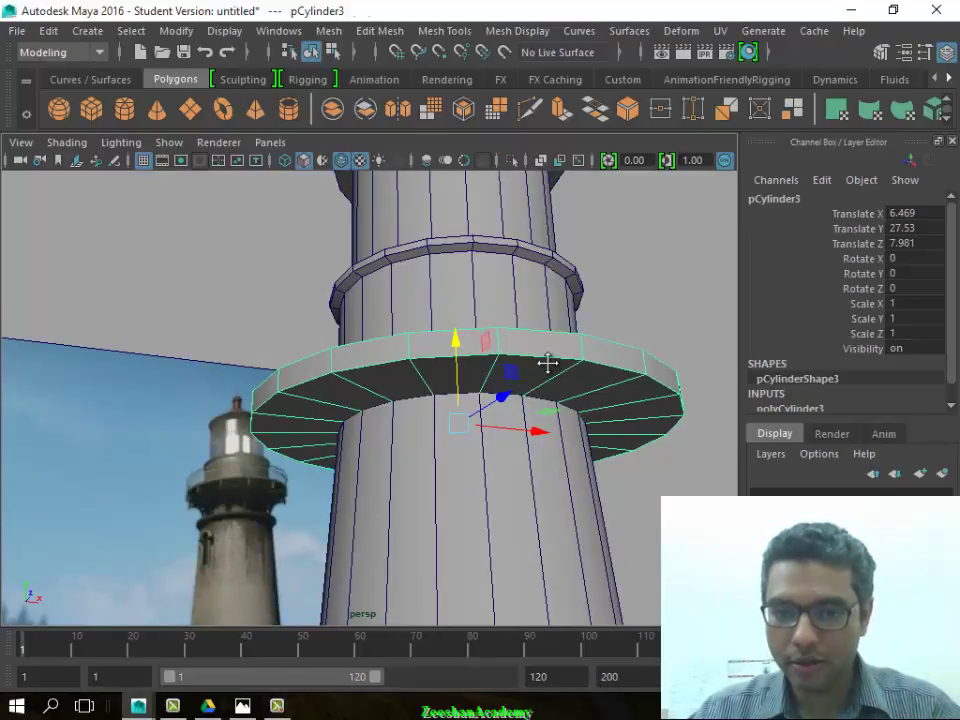
key(F10)
click(547, 363)
alt+drag(531, 399, 557, 336)
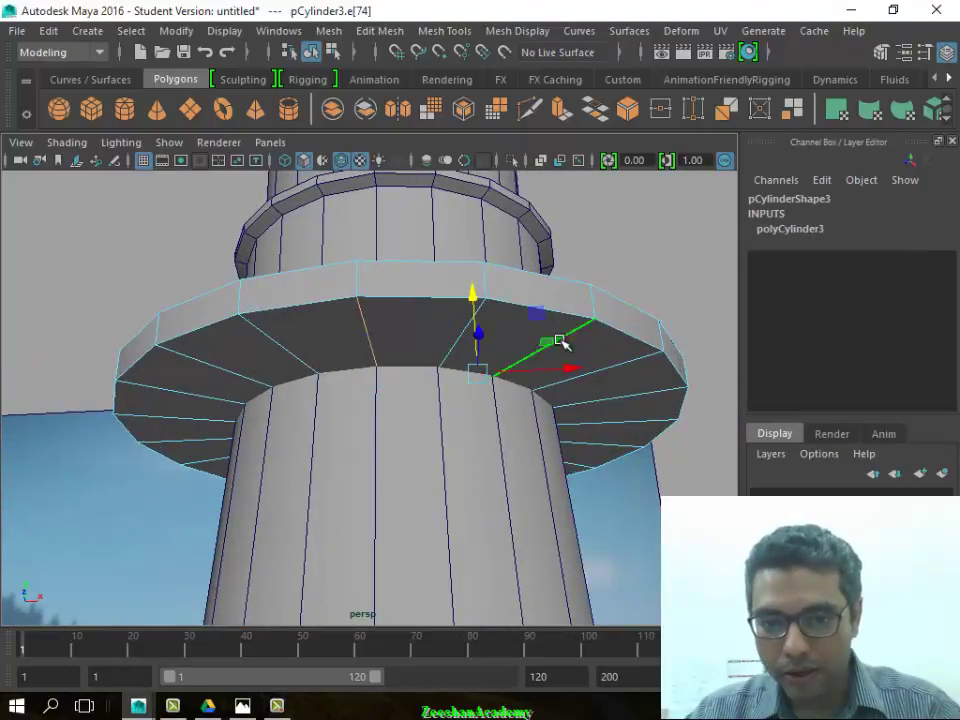
alt+drag(598, 437, 499, 417)
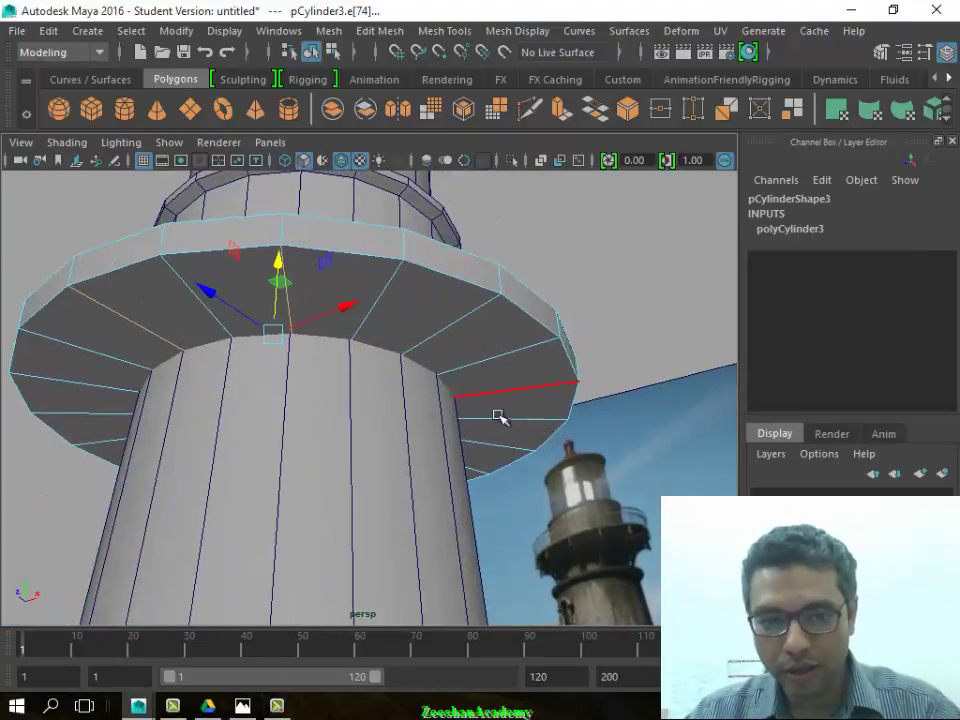
Add four more radial edges under the ledge to the selection
shift+click(460, 316)
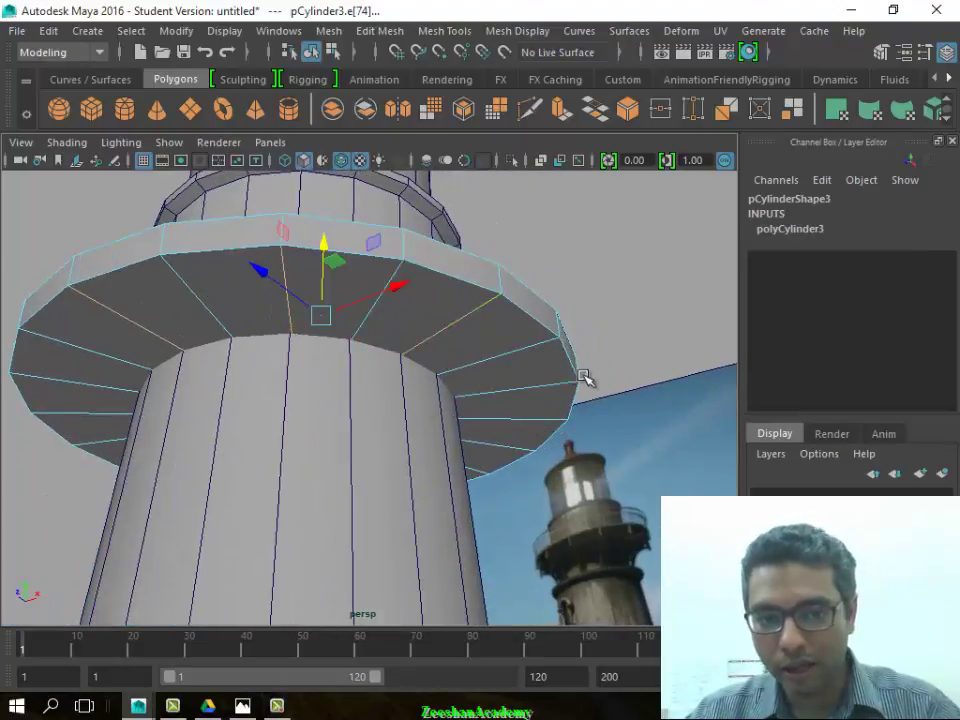
alt+drag(520, 398, 326, 382)
shift+click(358, 348)
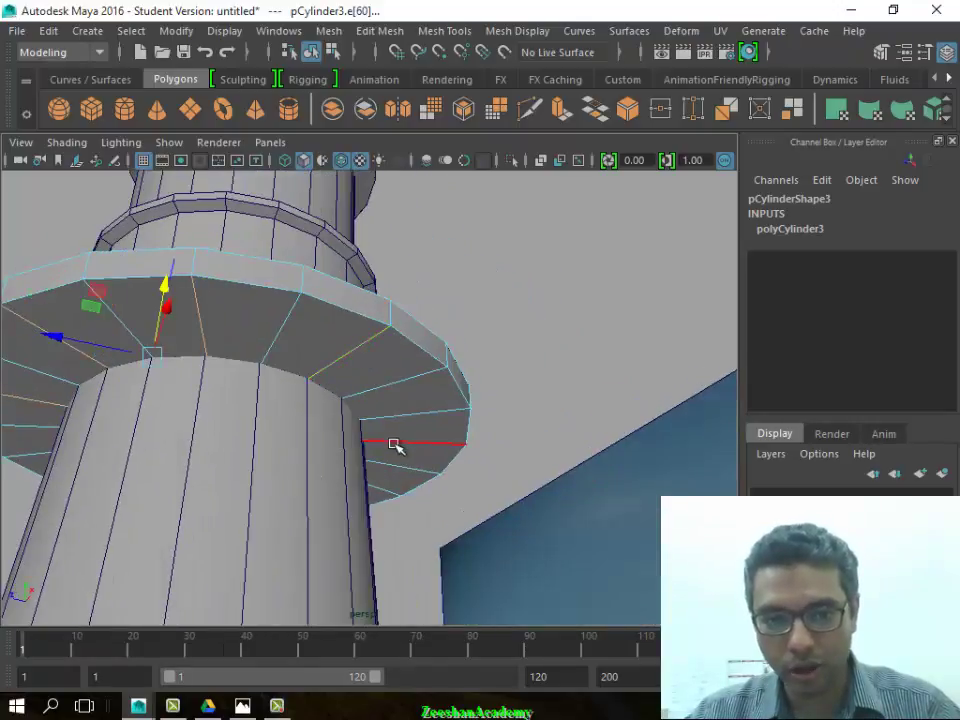
alt+drag(392, 443, 270, 442)
shift+click(362, 385)
mouse_move(362, 386)
alt+mouse_down()
mouse_move(441, 402)
mouse_move(413, 357)
alt+mouse_up()
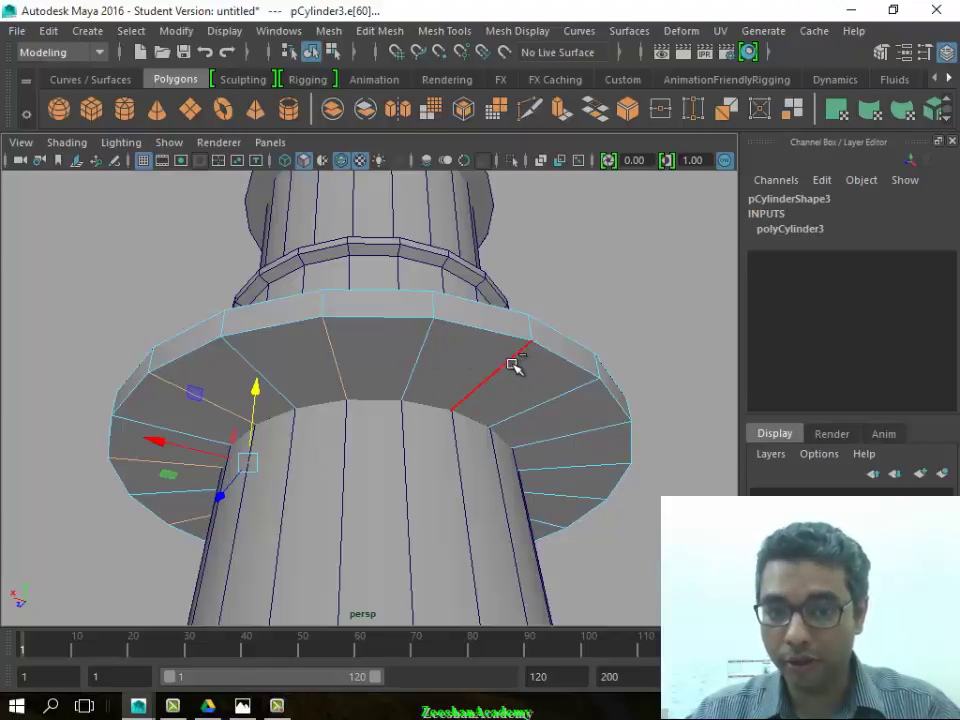
mouse_move(544, 422)
alt+mouse_down()
mouse_move(467, 422)
mouse_move(568, 431)
mouse_move(336, 432)
alt+mouse_up()
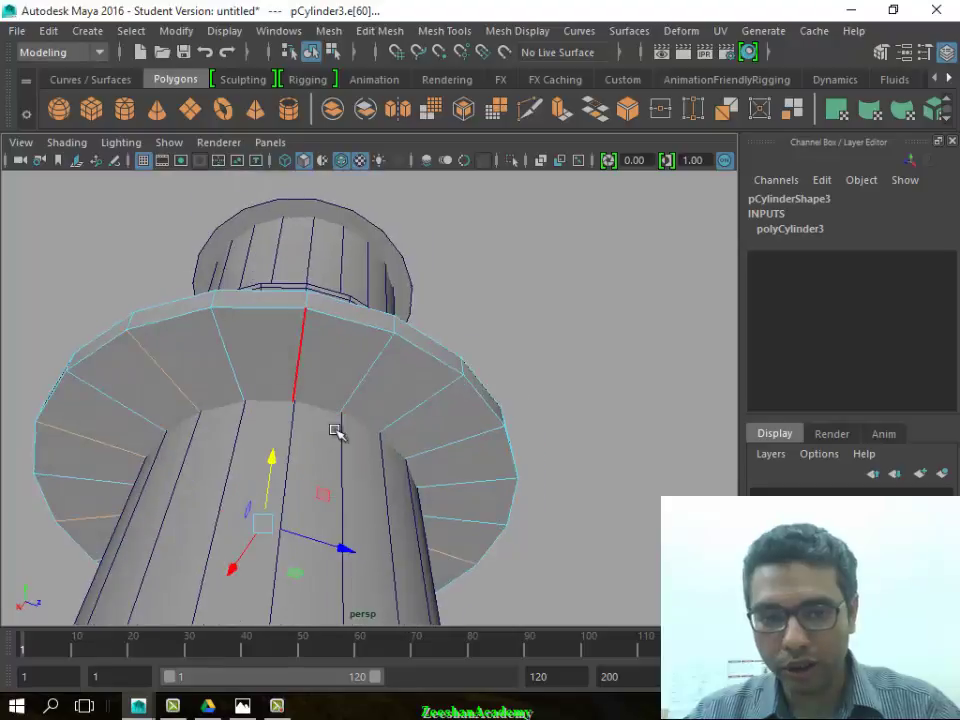
shift+click(300, 355)
mouse_move(540, 499)
alt+mouse_down()
mouse_move(289, 476)
mouse_move(405, 418)
alt+mouse_up()
mouse_move(497, 556)
alt+mouse_down()
mouse_move(279, 523)
mouse_move(328, 501)
alt+mouse_up()
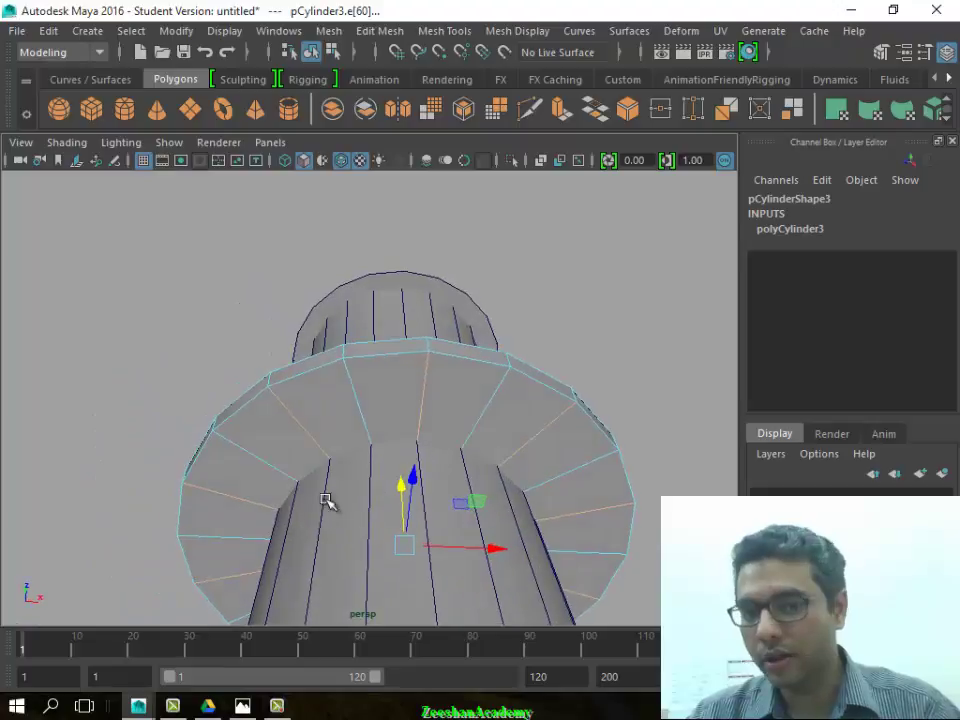
Bevel the selected ledge edges and reduce the bevel Fraction to 0.19
click(390, 31)
click(443, 97)
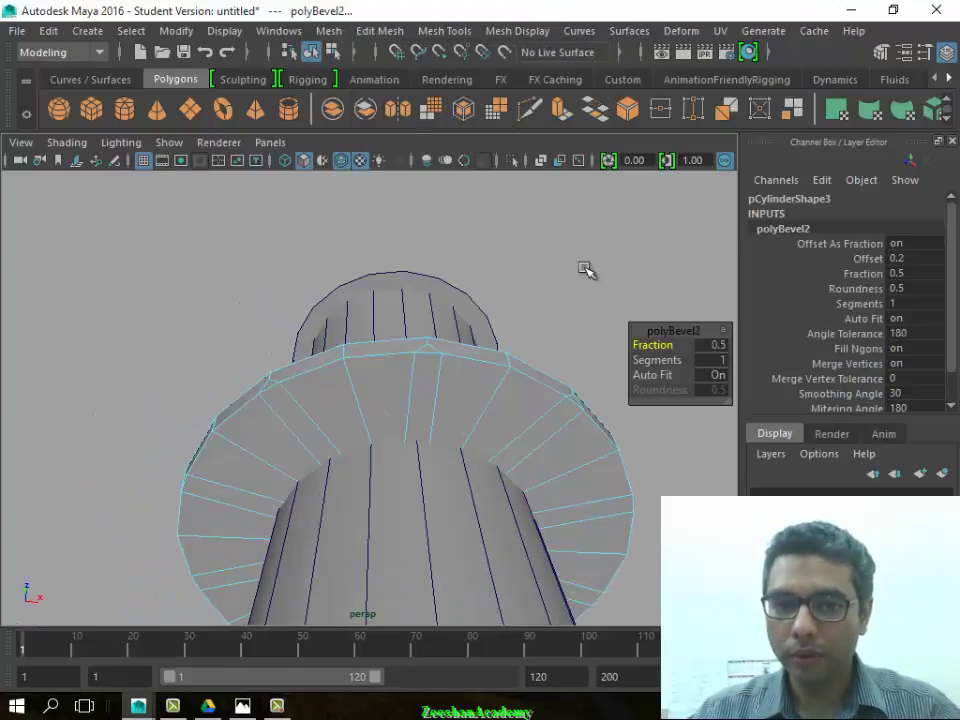
mouse_move(330, 432)
alt+mouse_down()
mouse_move(446, 461)
mouse_move(463, 437)
alt+mouse_up()
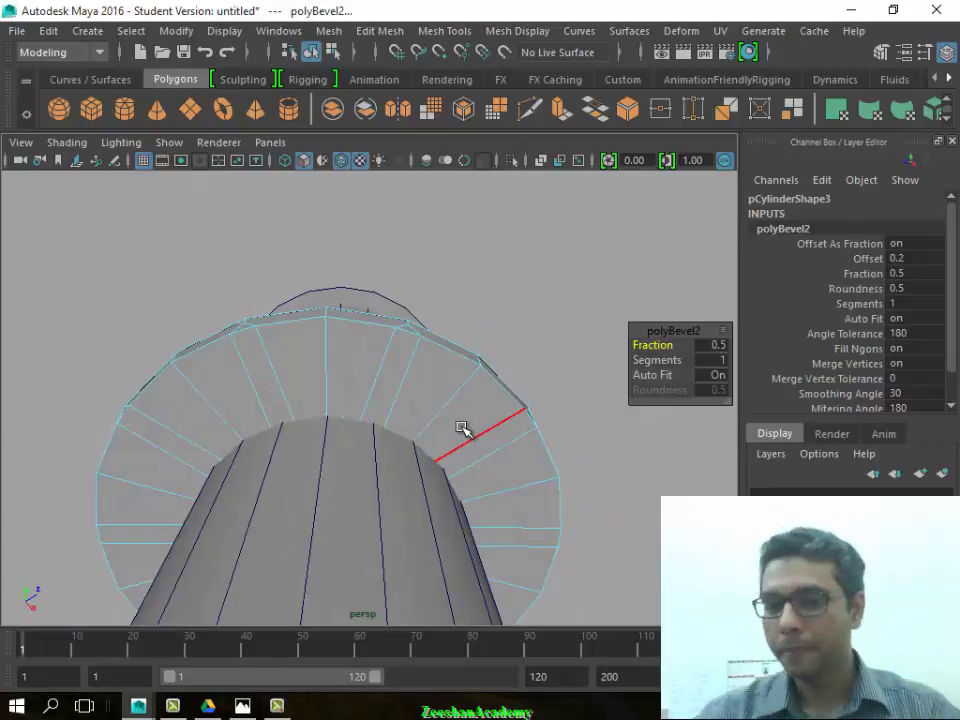
click(866, 275)
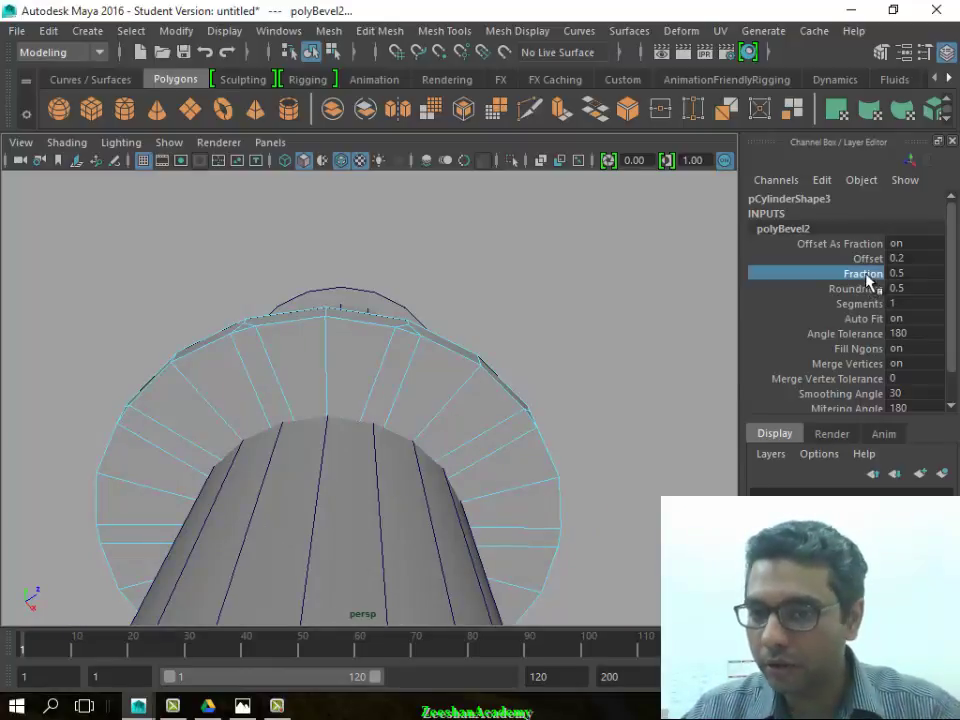
middle_drag(548, 383, 525, 383)
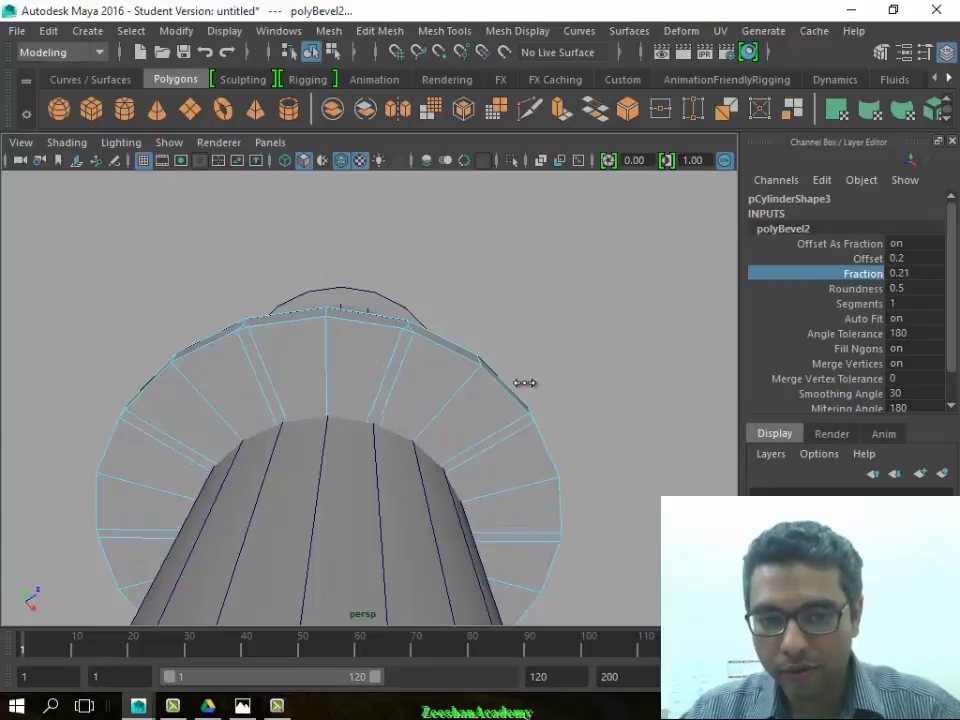
mouse_move(605, 448)
alt+mouse_down()
mouse_move(450, 482)
mouse_move(369, 476)
mouse_move(377, 463)
alt+mouse_up()
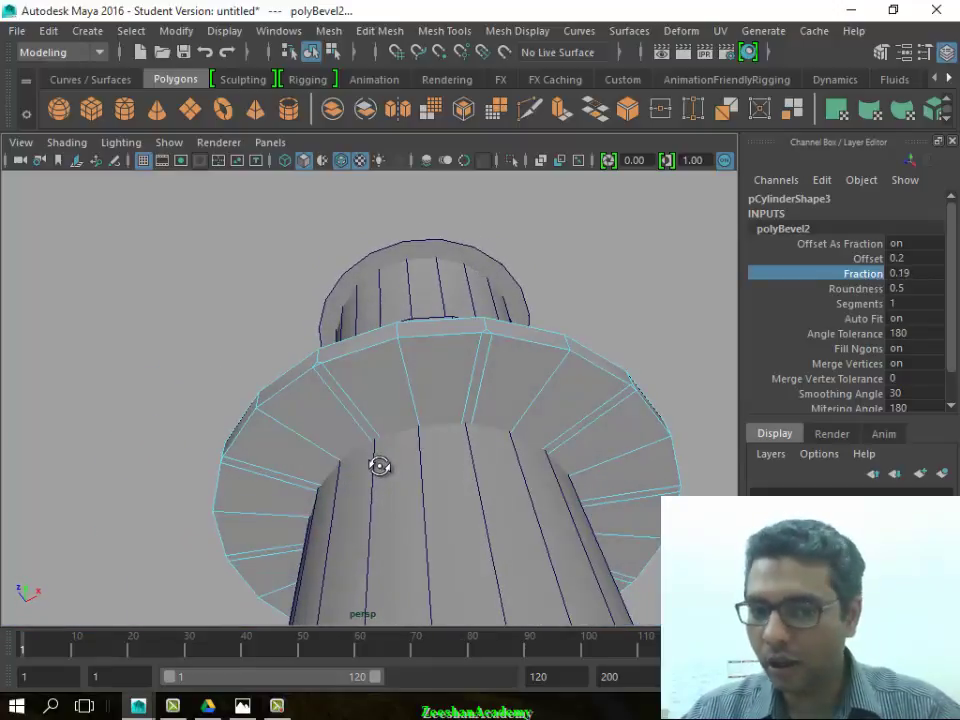
right_drag(487, 179, 484, 233)
Select alternating bevelled strip faces around the ledge ring
click(486, 367)
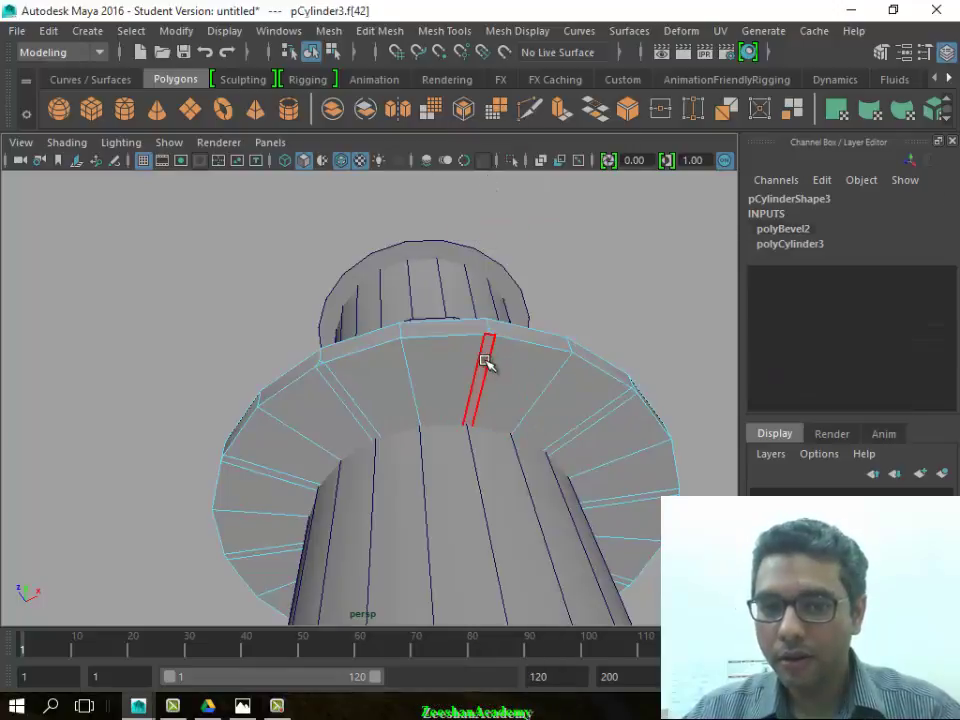
alt+drag(488, 364, 446, 402)
shift+click(512, 272)
shift+click(630, 345)
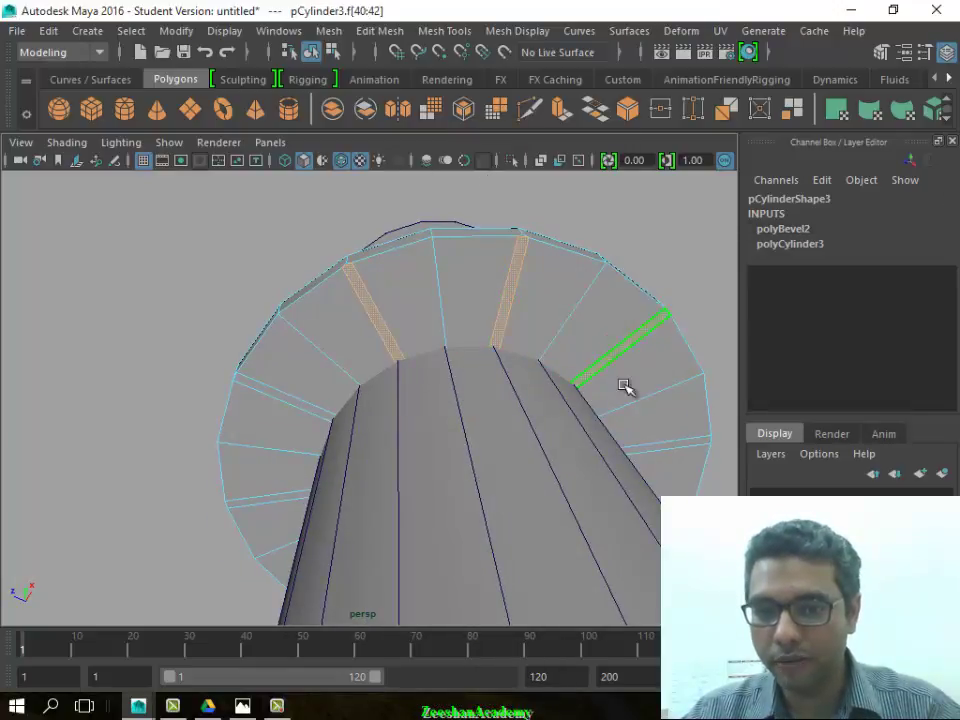
mouse_move(628, 388)
alt+mouse_down()
mouse_move(473, 392)
mouse_move(480, 370)
alt+mouse_up()
alt+drag(503, 265, 536, 321)
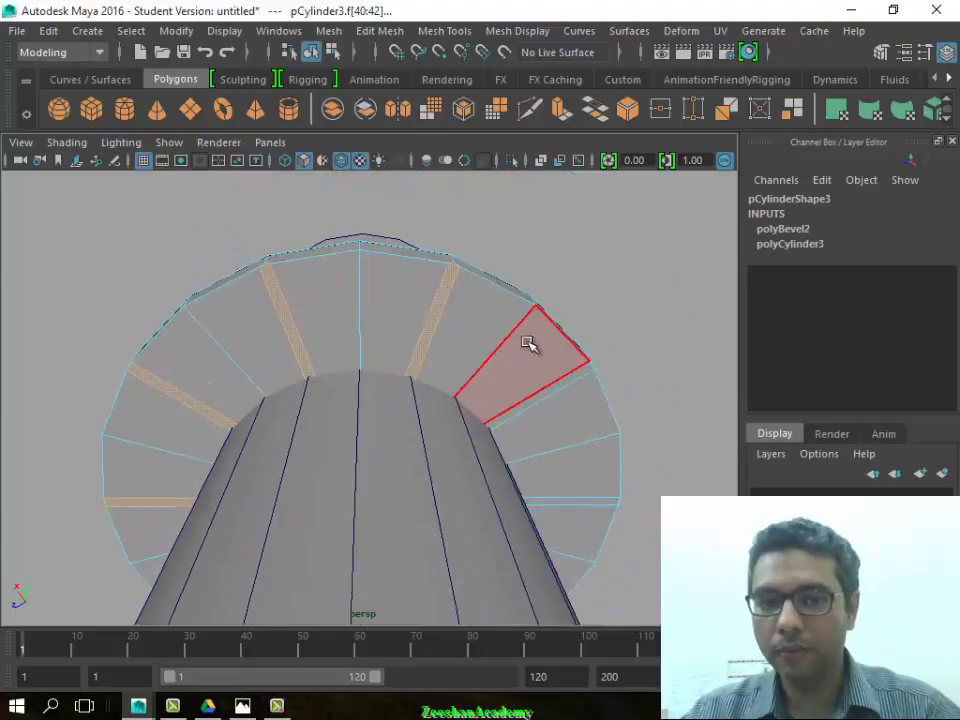
alt+drag(570, 469, 441, 423)
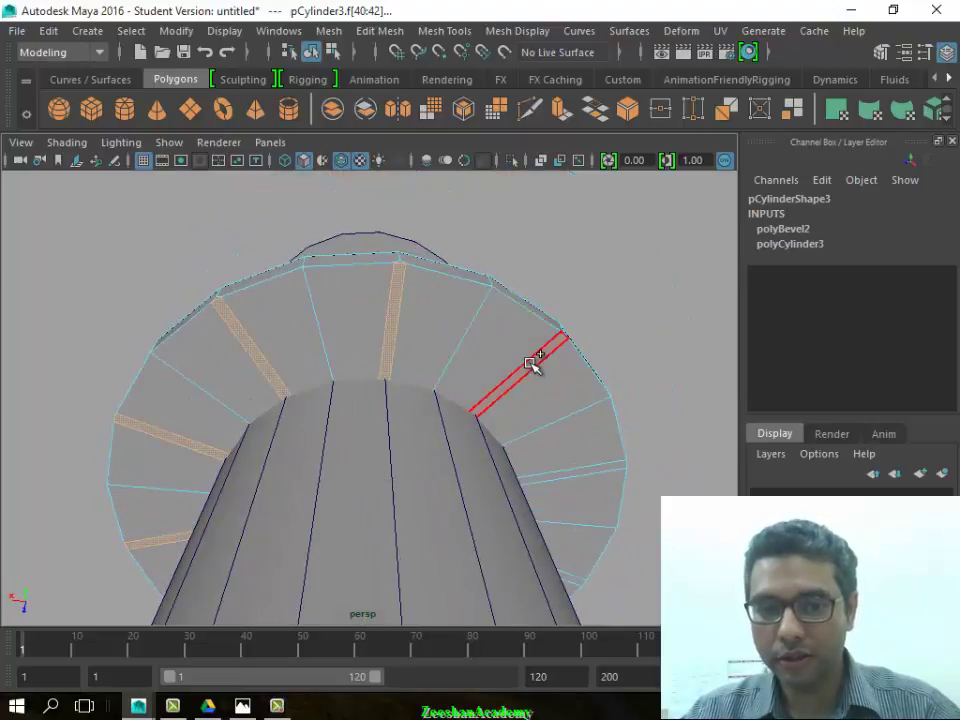
alt+drag(534, 435, 465, 358)
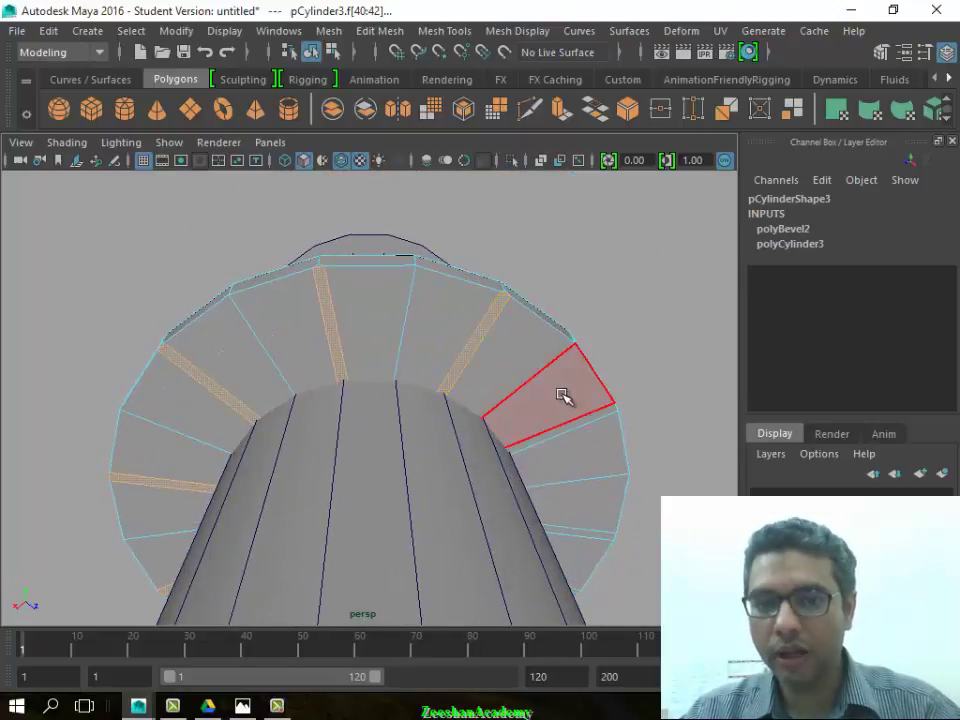
alt+drag(563, 392, 482, 375)
mouse_move(585, 430)
alt+mouse_down()
mouse_move(521, 422)
mouse_move(485, 360)
alt+mouse_up()
alt+drag(589, 418, 517, 370)
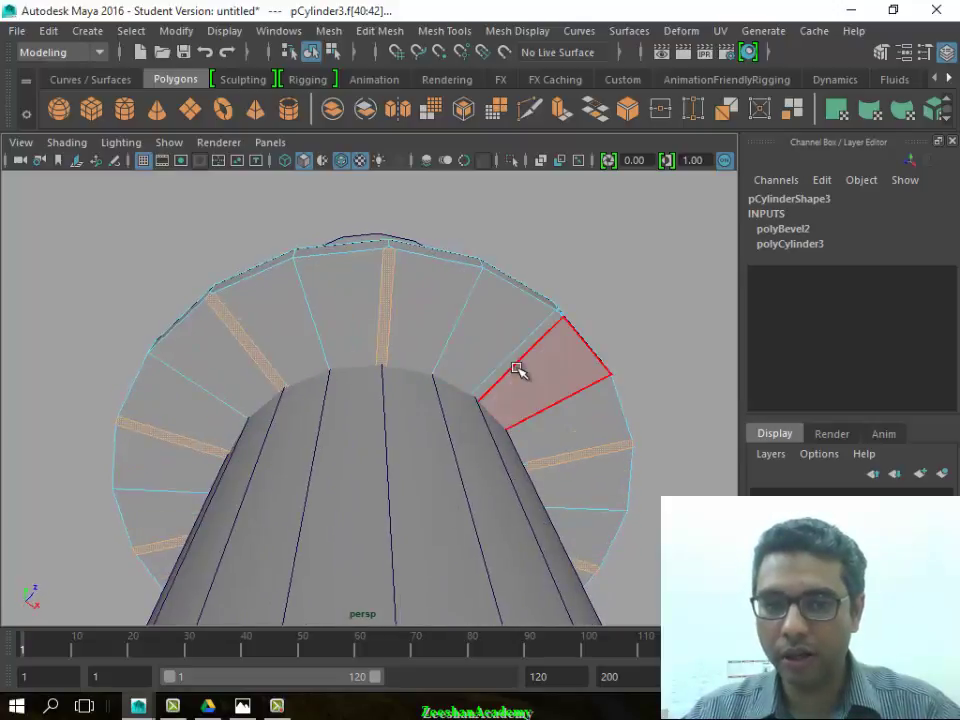
mouse_move(618, 491)
alt+mouse_down()
mouse_move(296, 463)
mouse_move(257, 476)
mouse_move(317, 456)
alt+mouse_up()
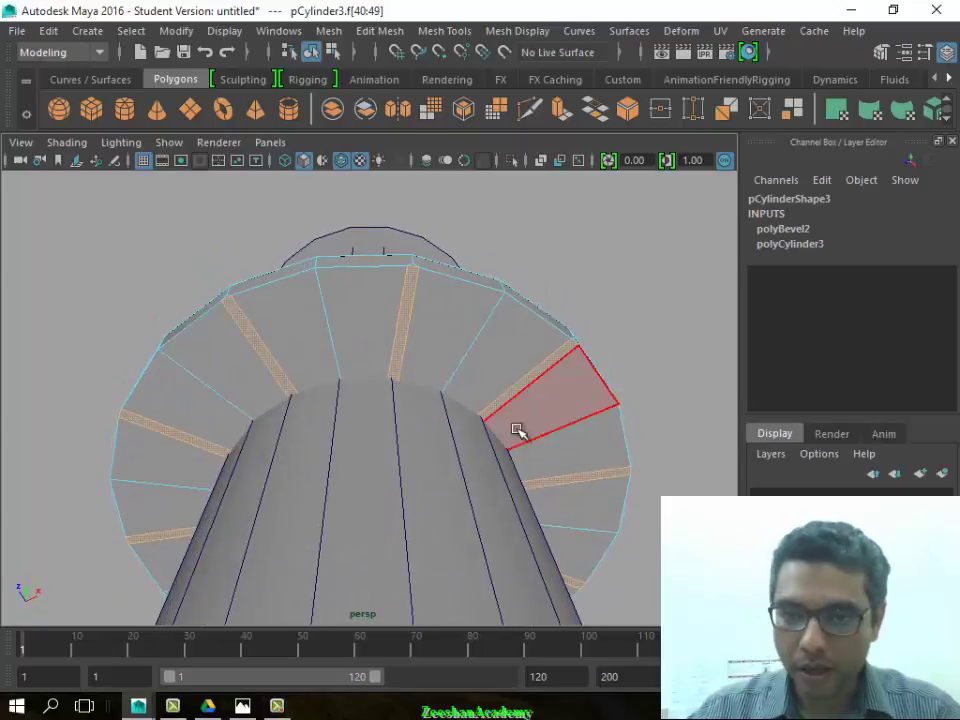
Extrude the chosen faces by Local Translate Z 0.572 into brackets and return to Object Mode
click(380, 30)
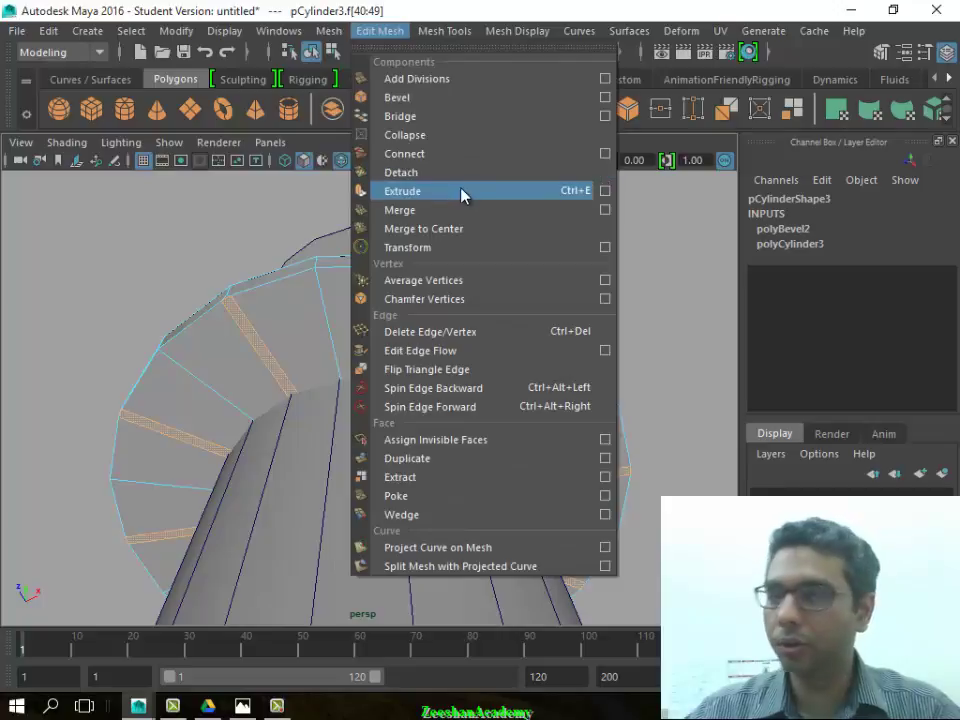
click(462, 191)
mouse_move(362, 352)
alt+mouse_down()
mouse_move(390, 431)
mouse_move(414, 463)
mouse_move(279, 369)
mouse_move(428, 430)
mouse_move(428, 447)
mouse_move(413, 455)
mouse_move(422, 497)
mouse_move(516, 514)
mouse_move(249, 553)
mouse_move(247, 519)
mouse_move(143, 428)
mouse_move(347, 422)
alt+mouse_up()
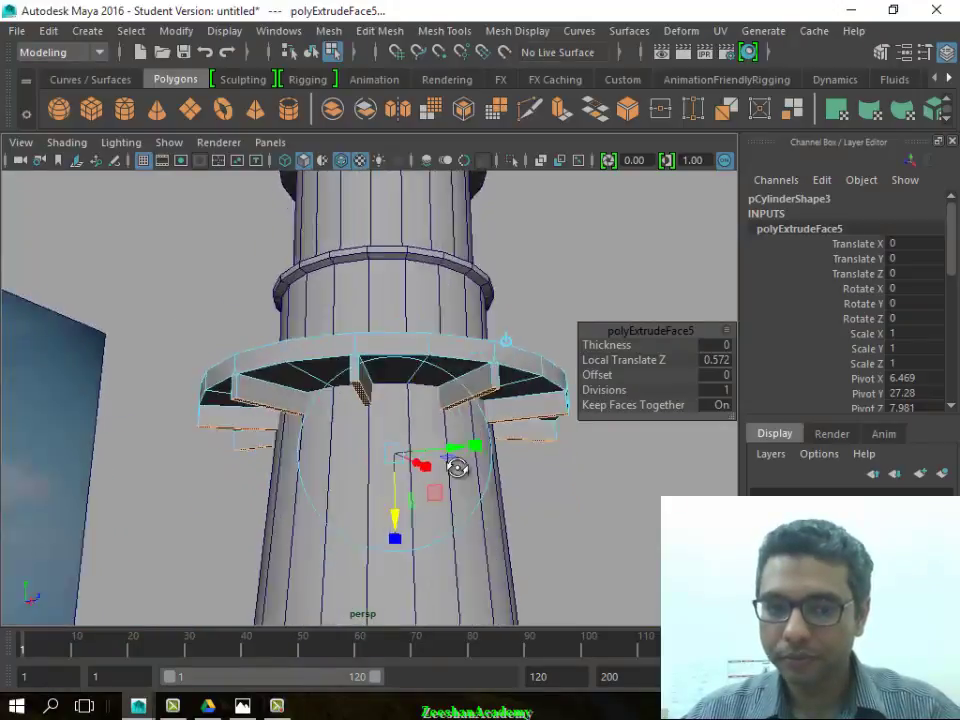
alt+drag(457, 468, 347, 475)
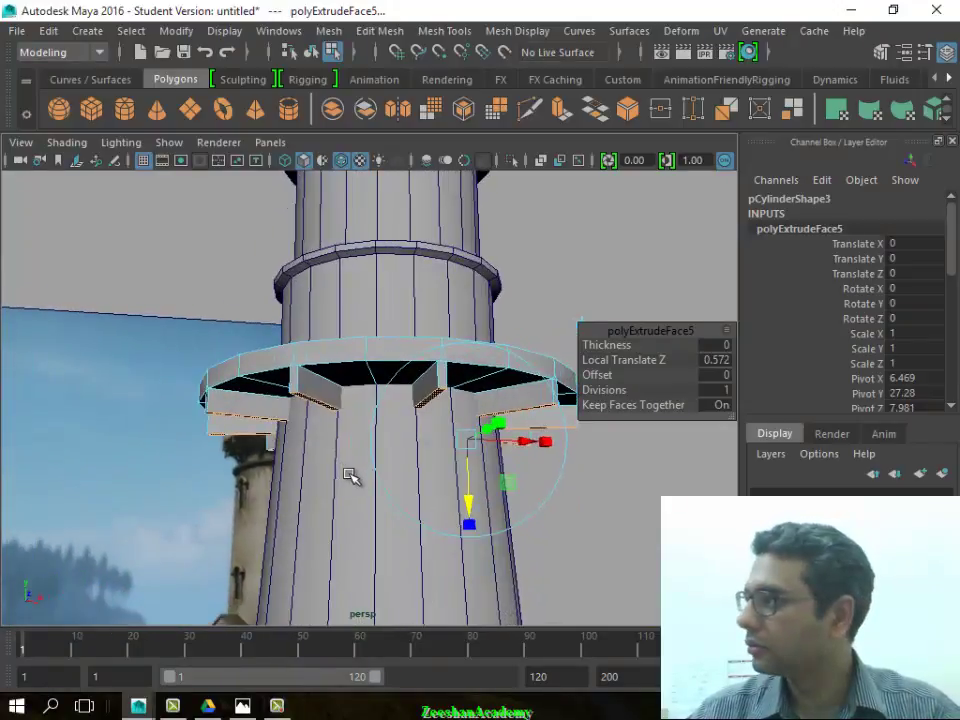
mouse_move(316, 403)
alt+mouse_down()
mouse_move(311, 446)
mouse_move(343, 429)
alt+mouse_up()
right_drag(325, 179, 400, 155)
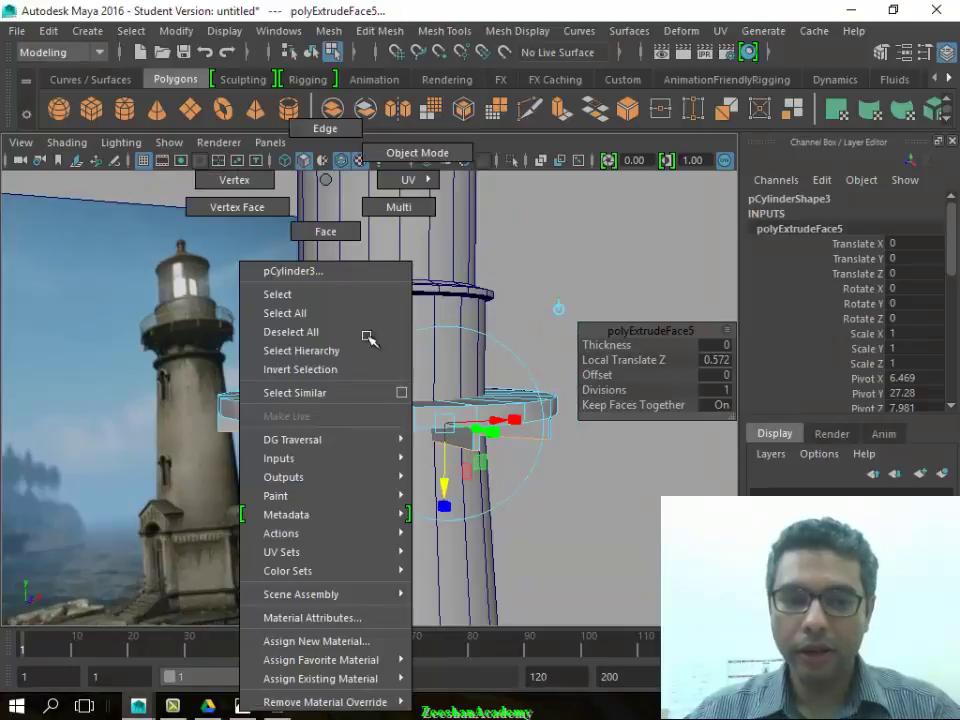
click(617, 523)
Frame the whole tower beside the reference image and select the tower cylinder
alt+right_drag(617, 523, 476, 489)
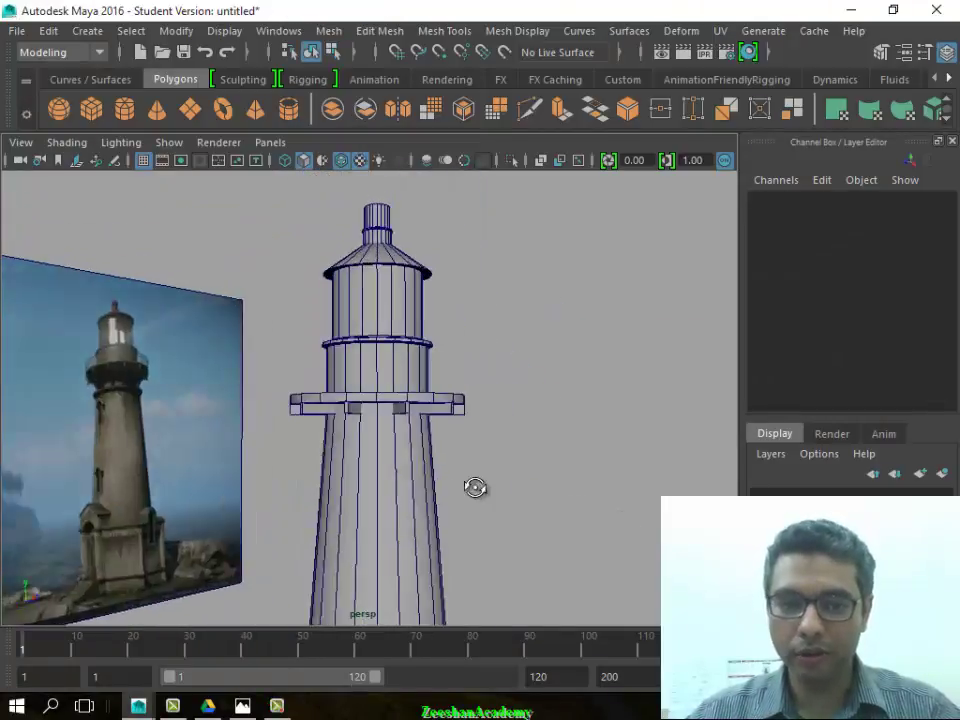
alt+drag(476, 489, 405, 489)
alt+drag(255, 453, 232, 410)
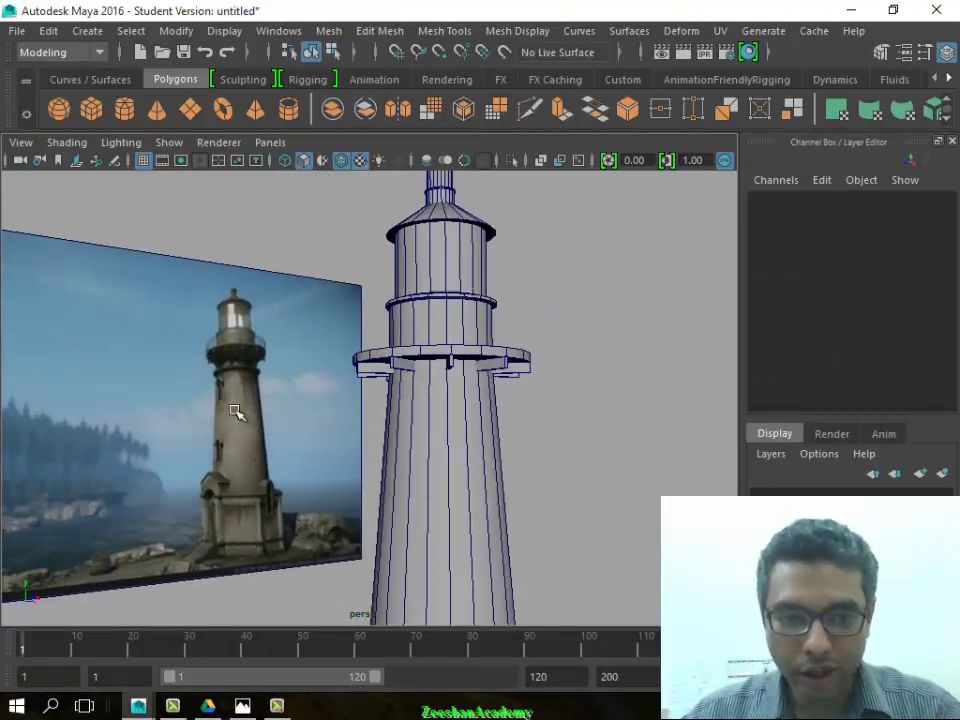
alt+right_drag(203, 386, 381, 452)
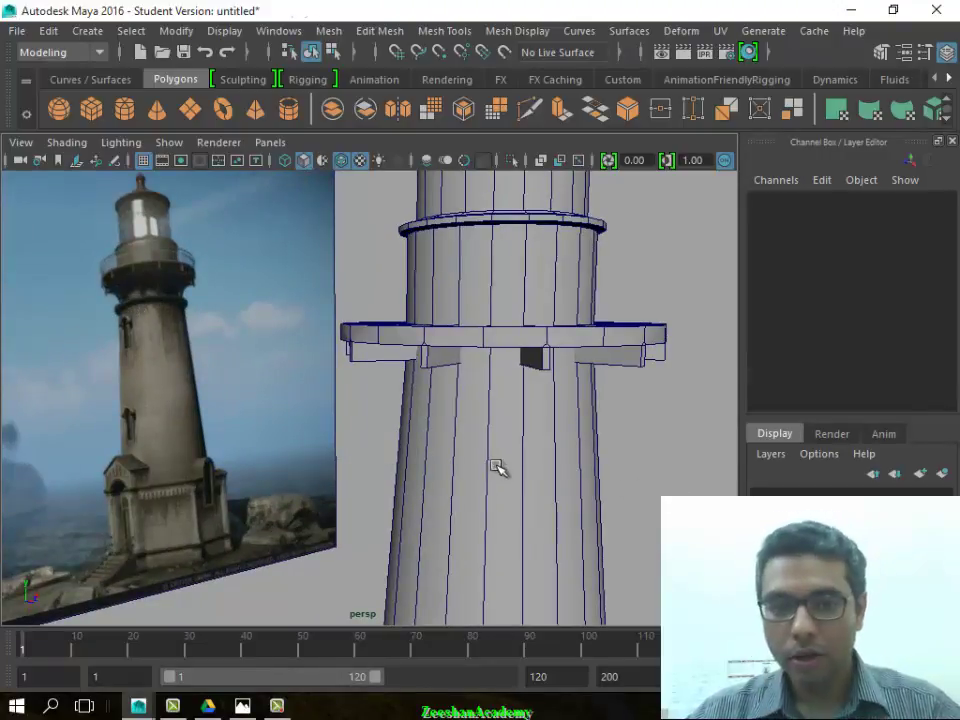
click(455, 451)
alt+drag(542, 497, 440, 183)
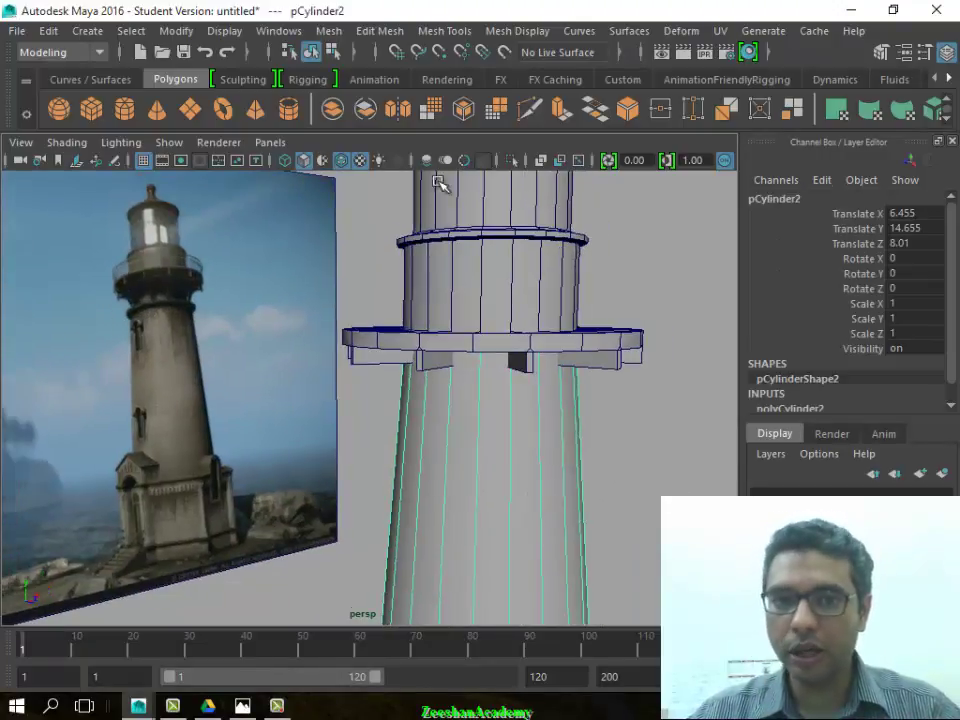
Cut two edge loops with Multi-Cut just below the bracketed ledge
click(437, 34)
click(522, 212)
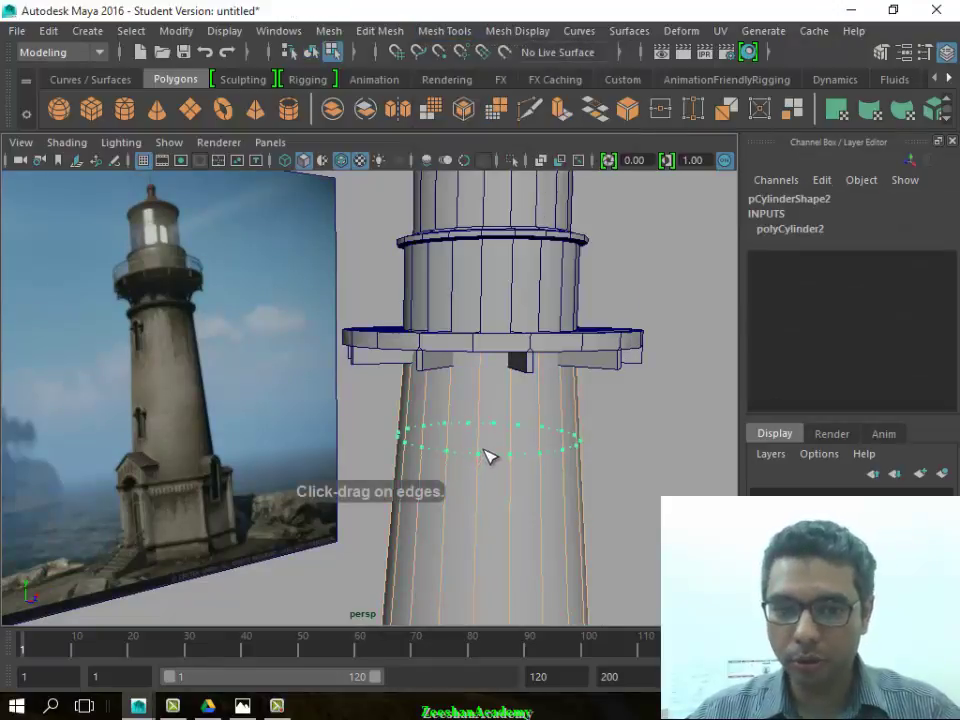
ctrl+click(489, 456)
alt+drag(484, 446, 483, 467)
ctrl+click(489, 448)
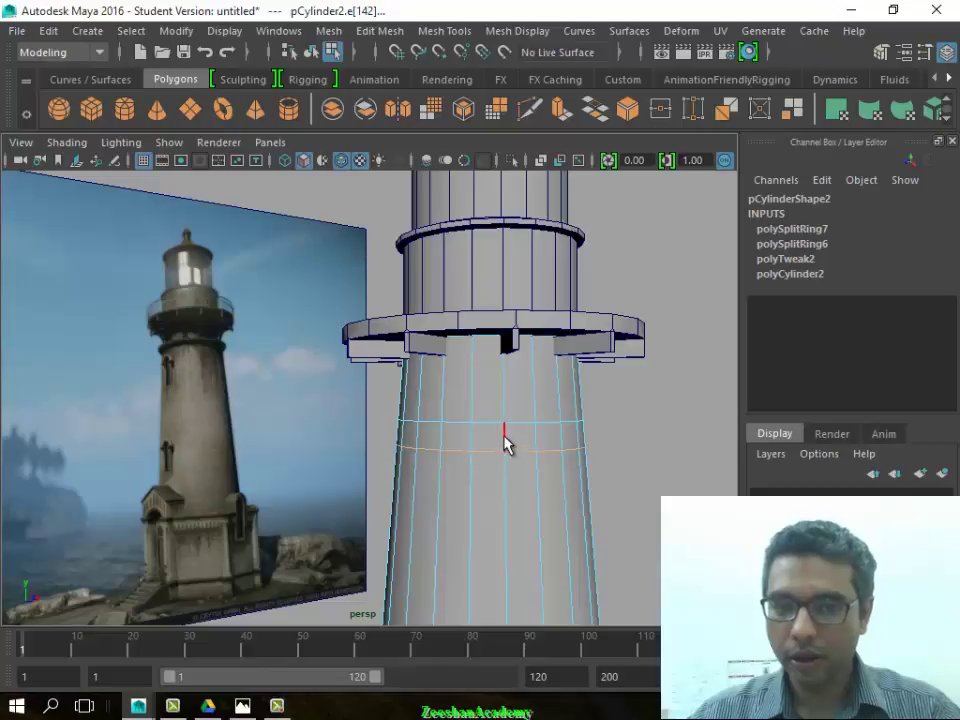
Select the thin face loop between the two new edge loops
right_drag(504, 440, 514, 238)
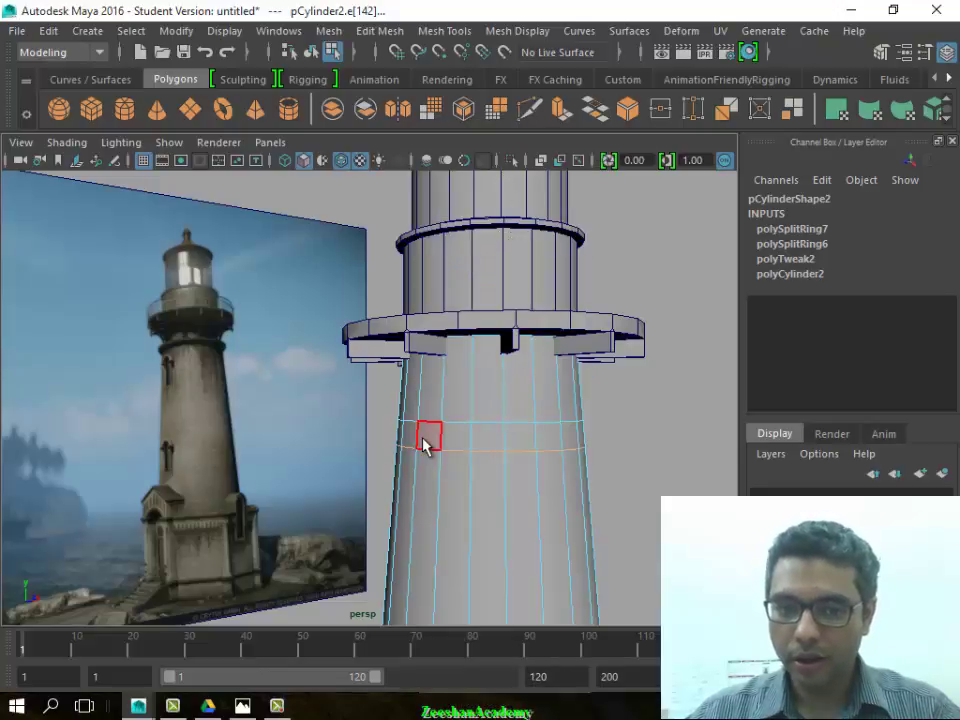
click(424, 444)
mouse_move(358, 497)
alt+mouse_down()
mouse_move(508, 454)
mouse_move(414, 491)
mouse_move(150, 476)
mouse_move(564, 506)
mouse_move(455, 80)
alt+mouse_up()
shift+double_click(482, 439)
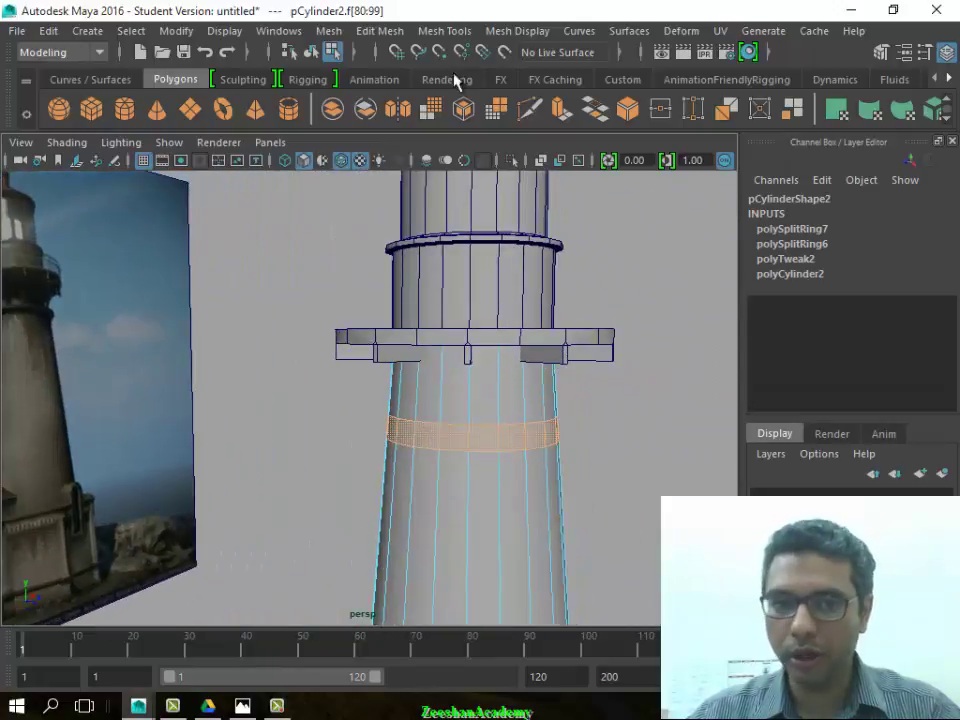
Extrude the band's face loop outward to Local Translate Z 0.881
click(394, 37)
click(456, 191)
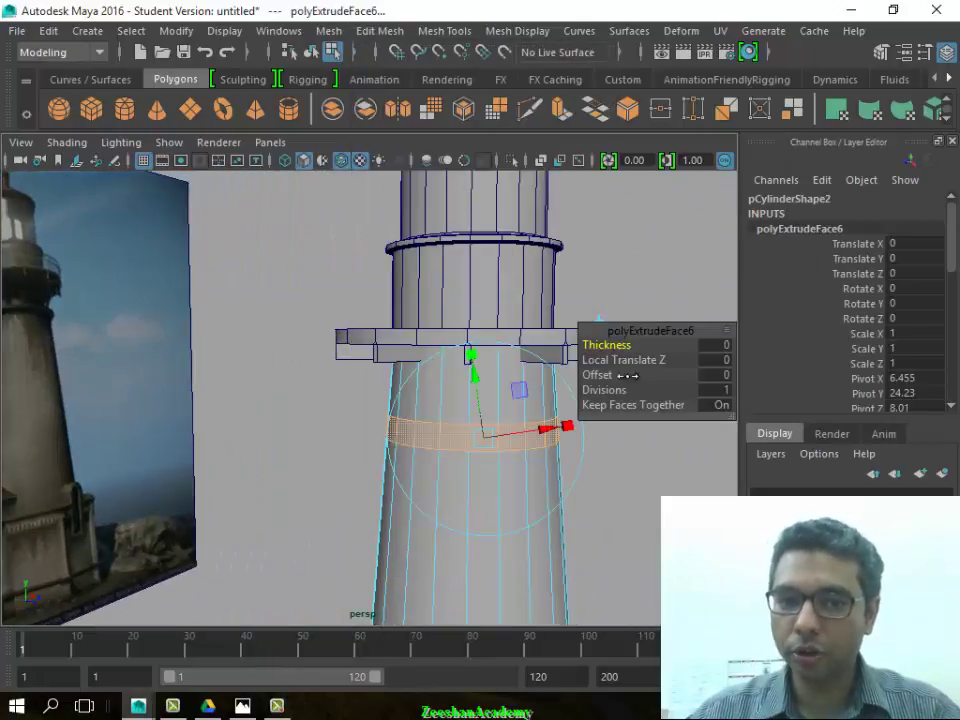
mouse_move(440, 450)
alt+mouse_down()
mouse_move(300, 439)
mouse_move(332, 476)
mouse_move(313, 374)
mouse_move(316, 421)
mouse_move(405, 518)
mouse_move(469, 503)
mouse_move(153, 497)
mouse_move(41, 516)
mouse_move(392, 523)
mouse_move(436, 462)
mouse_move(336, 482)
mouse_move(326, 497)
mouse_move(521, 497)
mouse_move(386, 449)
mouse_move(450, 503)
mouse_move(343, 486)
mouse_move(270, 505)
mouse_move(356, 474)
mouse_move(376, 481)
alt+mouse_up()
mouse_move(531, 451)
alt+mouse_down()
mouse_move(514, 466)
mouse_move(317, 439)
mouse_move(411, 454)
mouse_move(380, 457)
alt+mouse_up()
drag(226, 482, 330, 482)
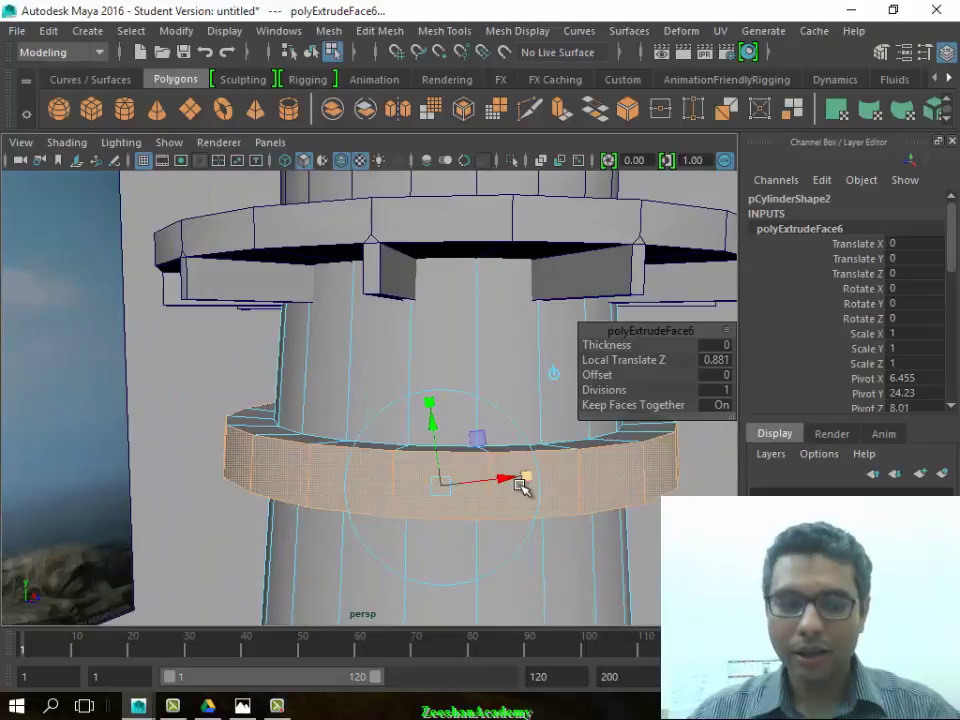
mouse_move(520, 485)
alt+mouse_down()
mouse_move(553, 467)
mouse_move(480, 474)
alt+mouse_up()
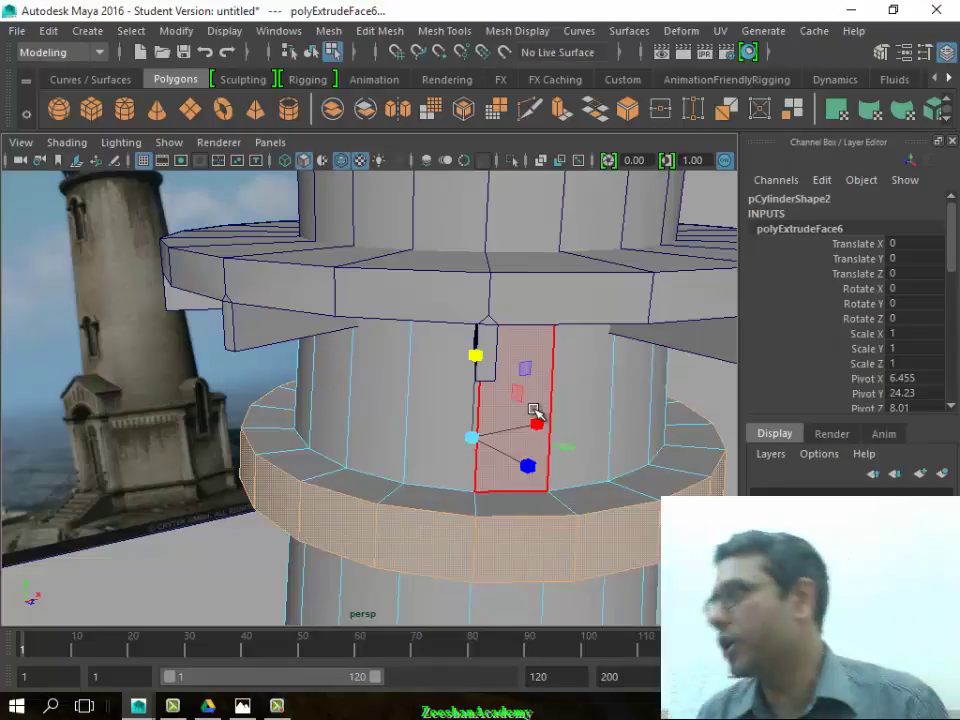
Scale the extruded band thinner in Y so it forms a slim jutting ring
alt+drag(534, 410, 500, 497)
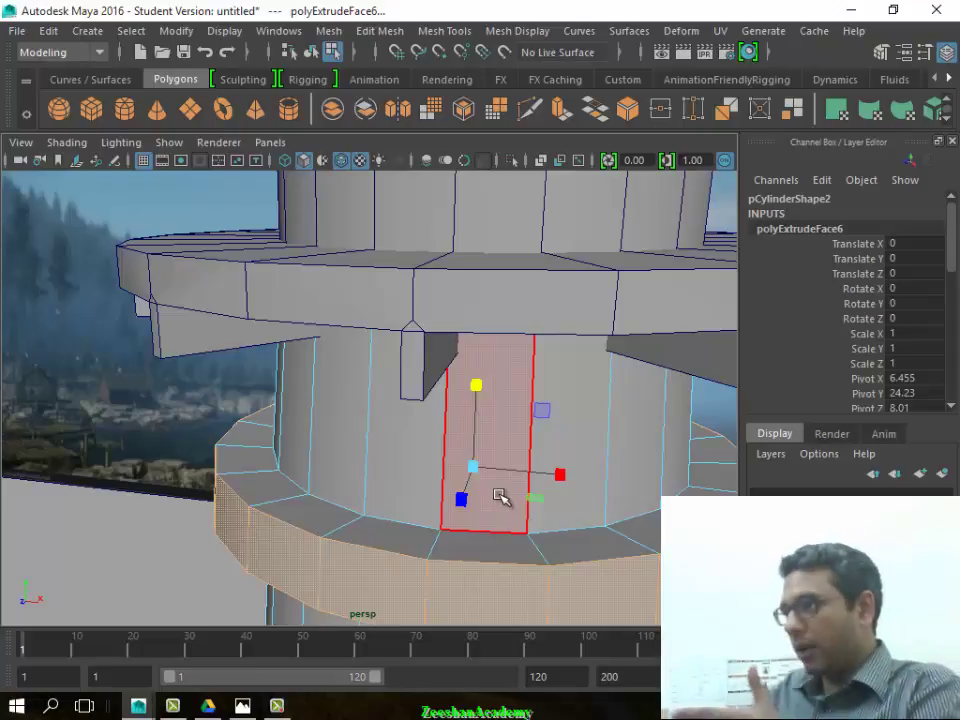
alt+right_drag(533, 557, 422, 452)
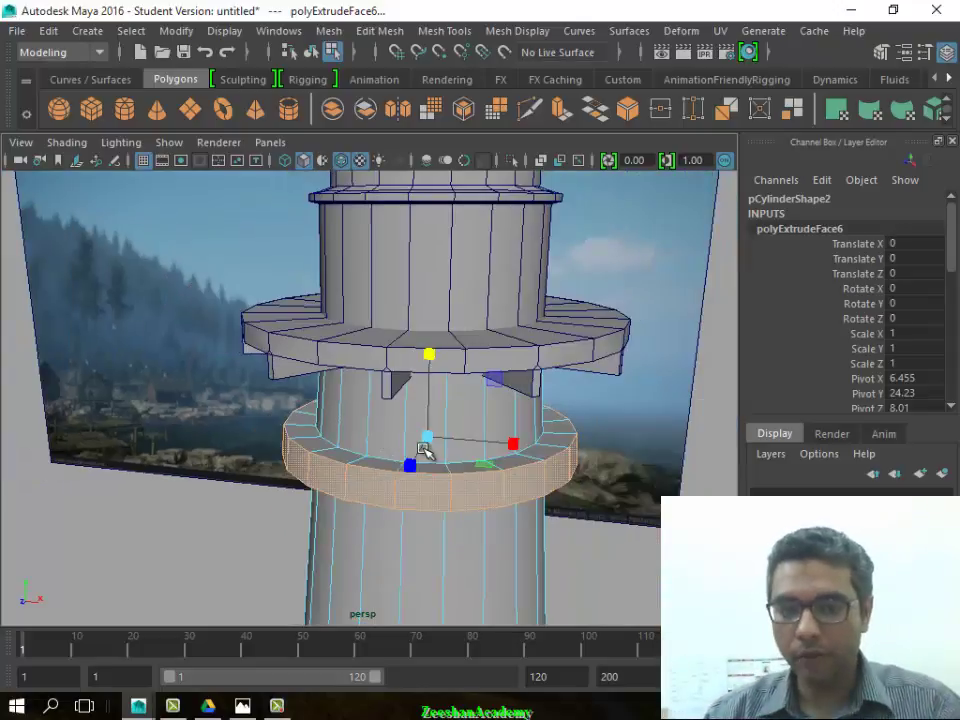
alt+drag(422, 452, 270, 476)
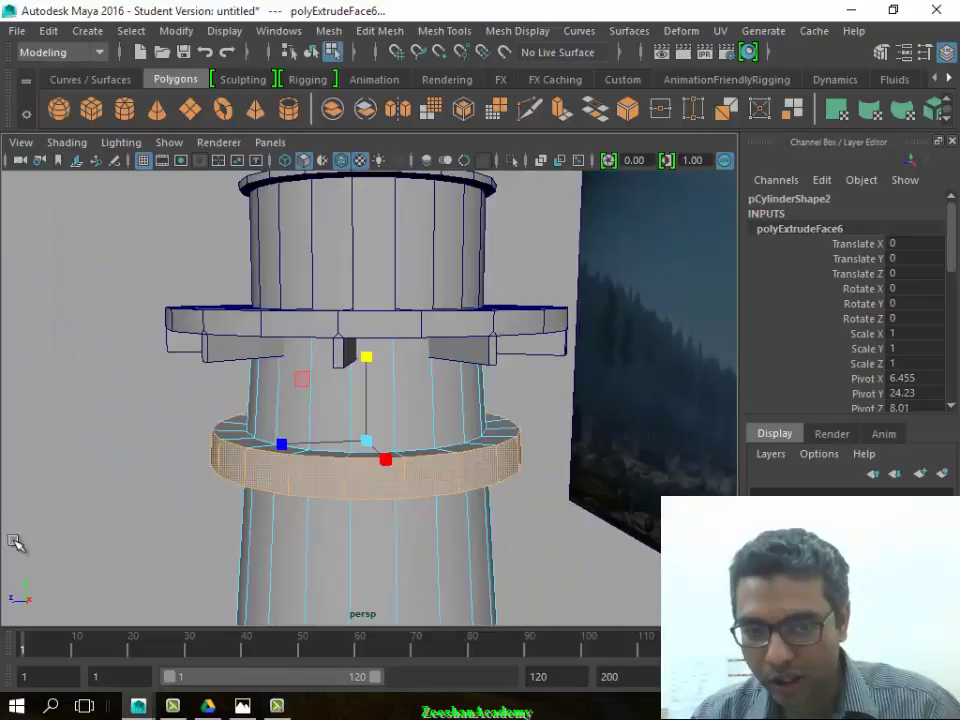
alt+drag(16, 543, 456, 553)
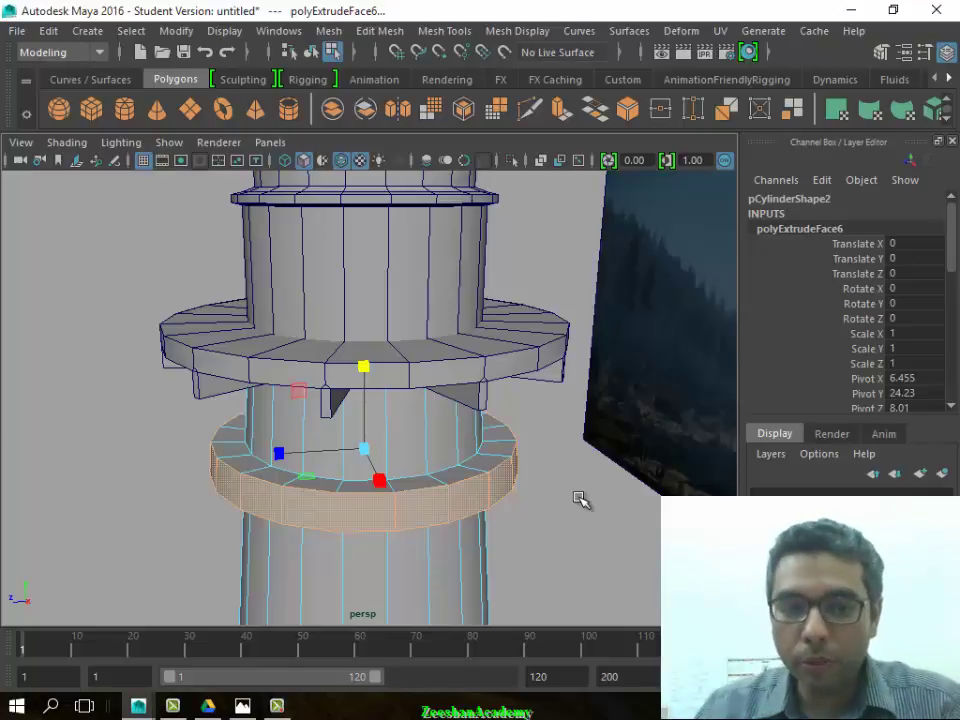
alt+drag(390, 497, 478, 508)
key(w)
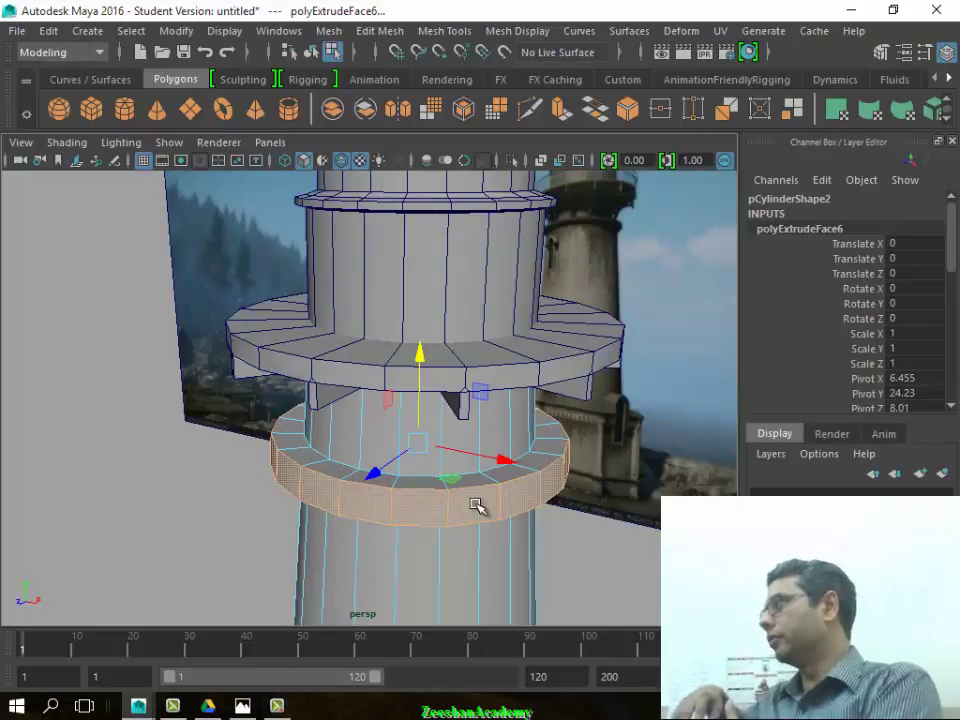
mouse_move(477, 502)
alt+mouse_down()
mouse_move(435, 480)
mouse_move(261, 536)
mouse_move(207, 481)
mouse_move(379, 444)
alt+mouse_up()
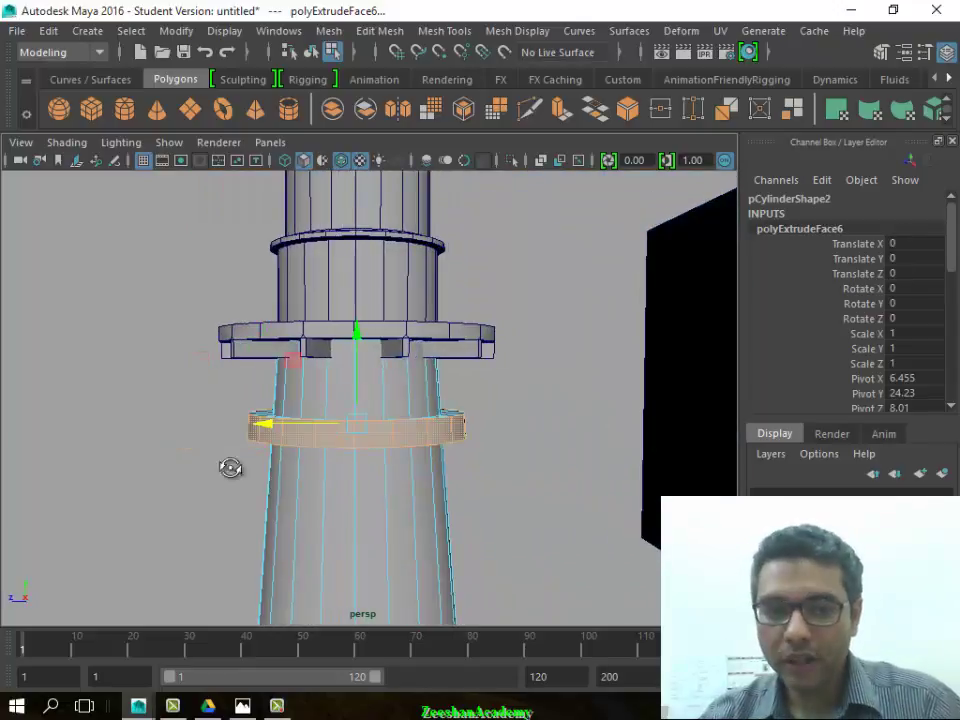
alt+drag(229, 467, 392, 471)
key(r)
drag(391, 344, 394, 375)
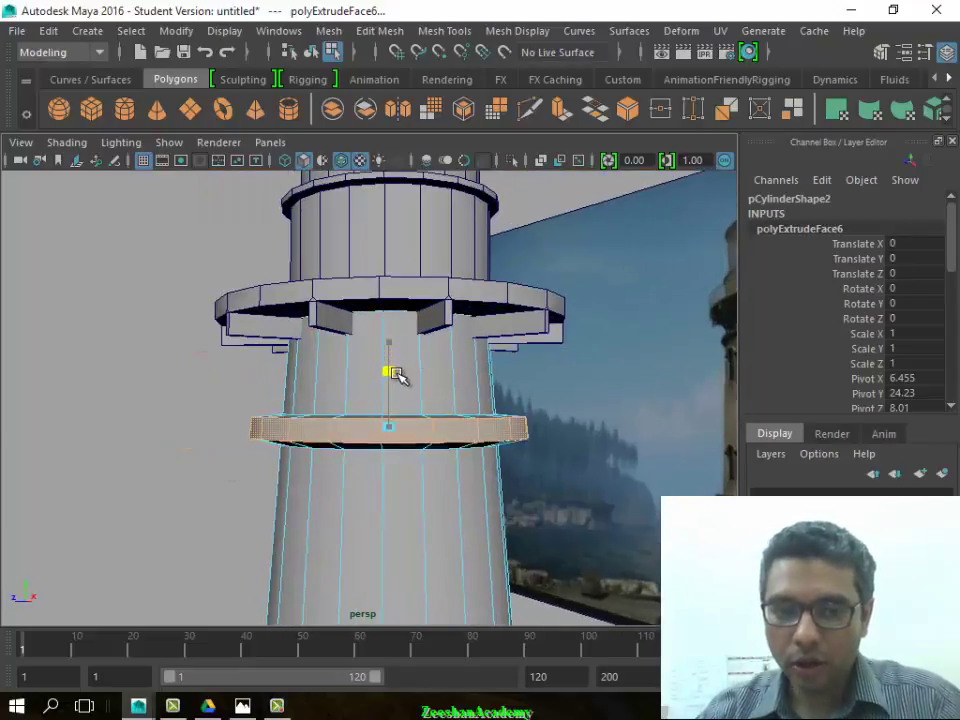
mouse_move(313, 459)
alt+mouse_down()
mouse_move(452, 467)
mouse_move(577, 457)
mouse_move(450, 480)
mouse_move(435, 356)
mouse_move(422, 351)
mouse_move(420, 365)
alt+mouse_up()
Return to Object Mode and zoom out to view the whole tower
scroll(373, 484, down, 3)
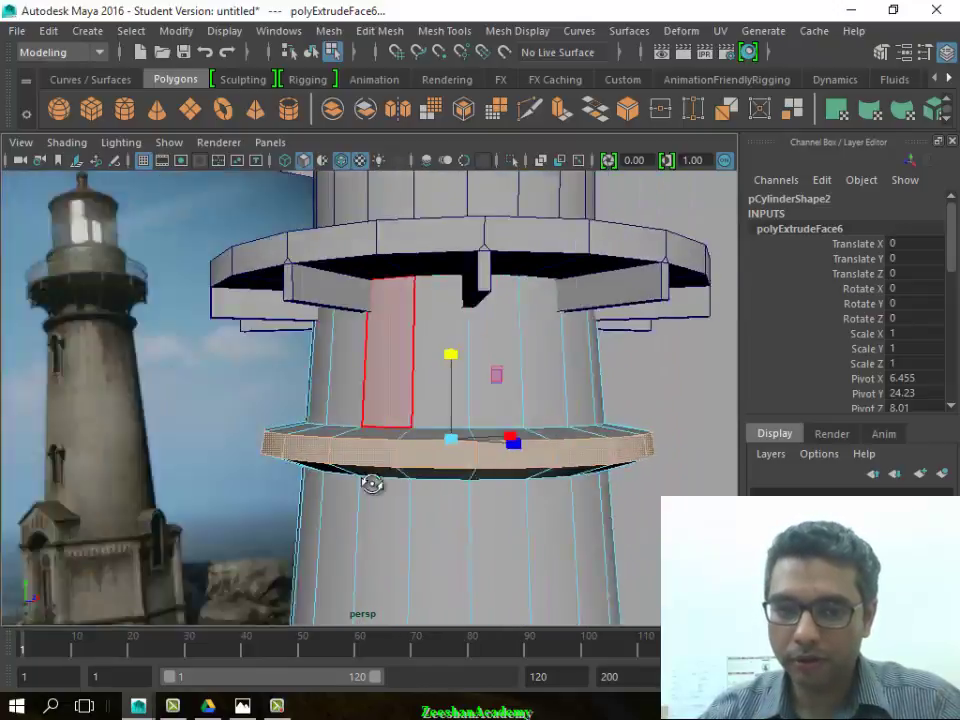
scroll(394, 506, down, 3)
scroll(471, 429, down, 1)
right_click(505, 415)
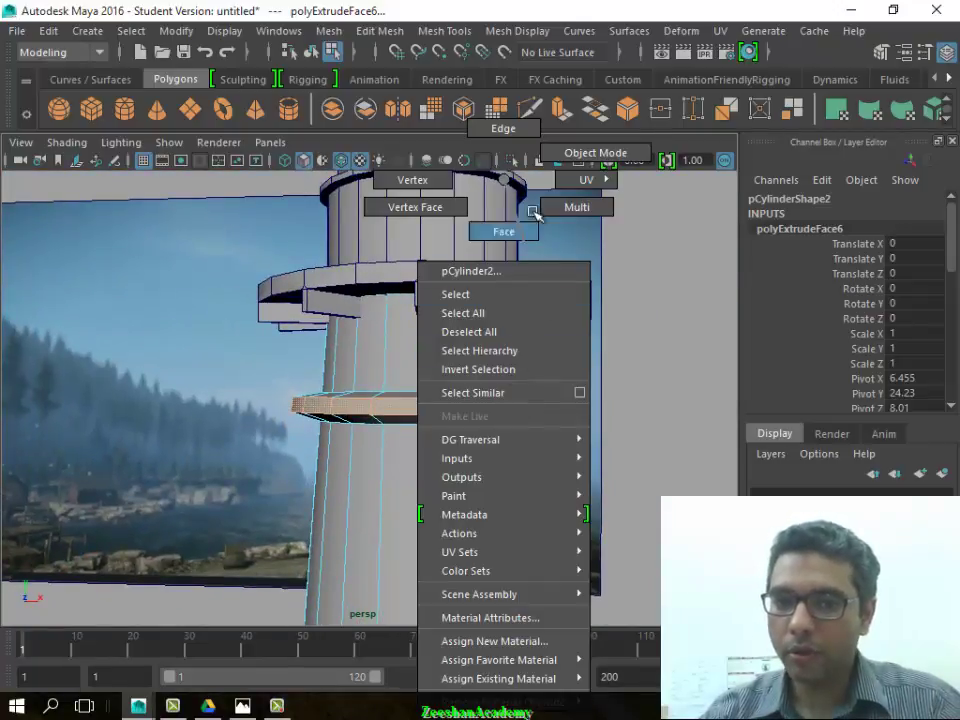
click(555, 207)
scroll(396, 506, down, 3)
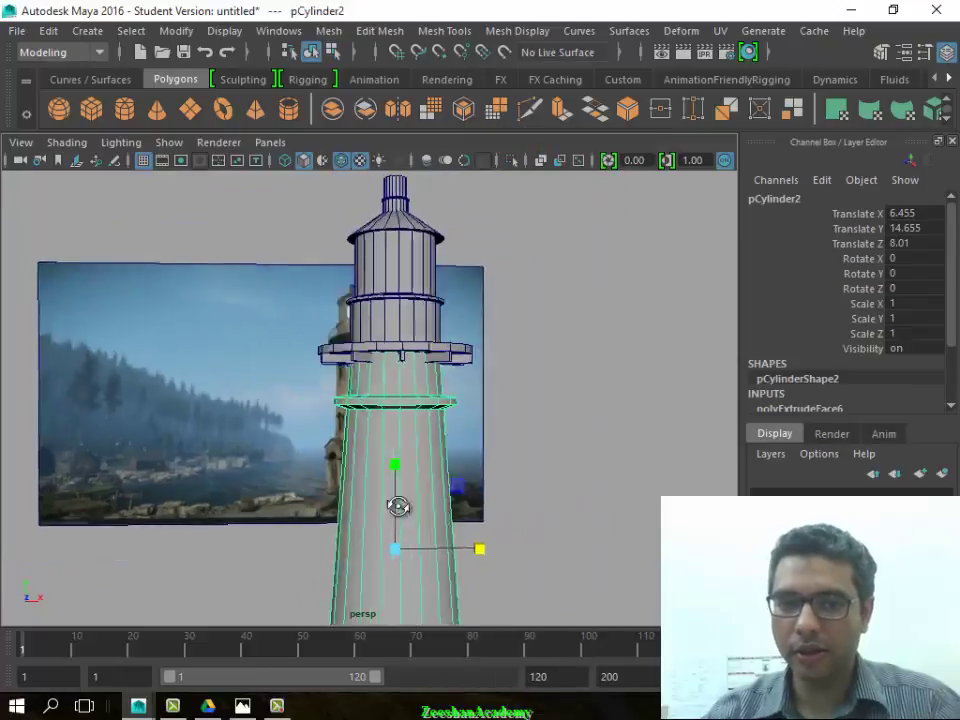
mouse_move(396, 506)
alt+mouse_down()
mouse_move(435, 418)
mouse_move(463, 396)
mouse_move(476, 460)
mouse_move(354, 444)
alt+mouse_up()
Clear the selection and draw an interactive polygon cube on the grid beside the tower
click(435, 418)
scroll(311, 444, up, 2)
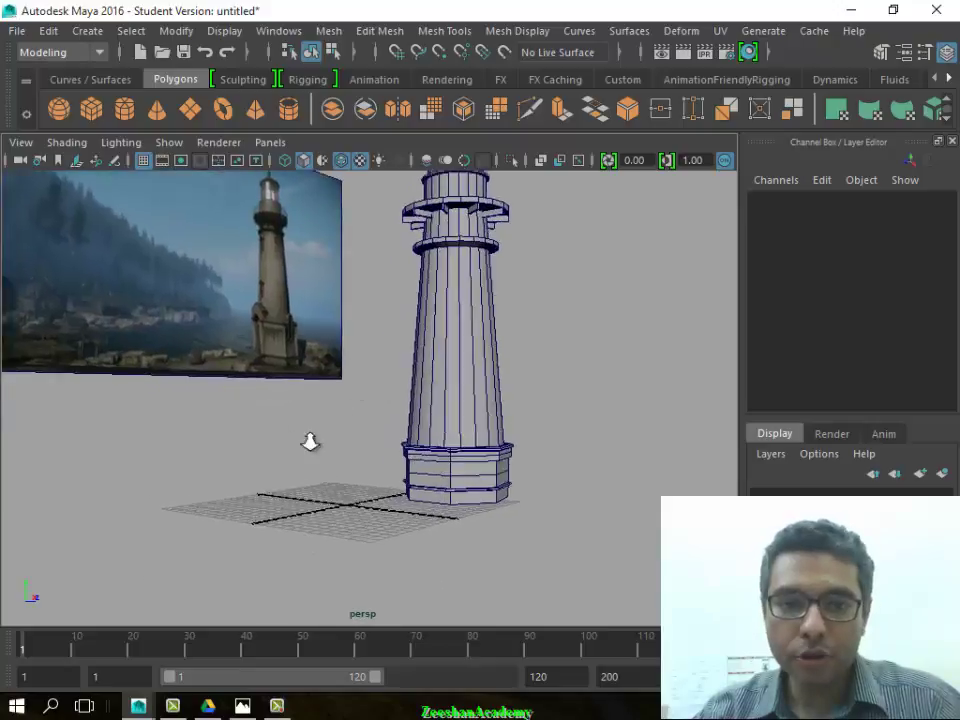
scroll(193, 321, up, 4)
scroll(244, 368, up, 3)
scroll(461, 250, up, 3)
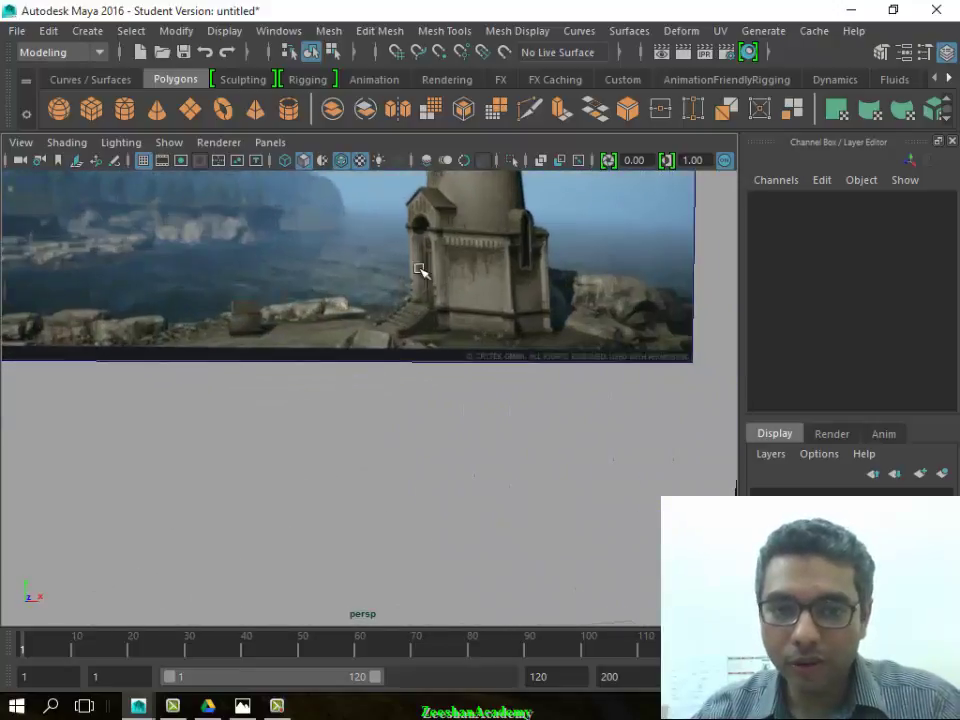
mouse_move(498, 333)
alt+mouse_down()
mouse_move(521, 388)
mouse_move(349, 429)
mouse_move(316, 425)
alt+mouse_up()
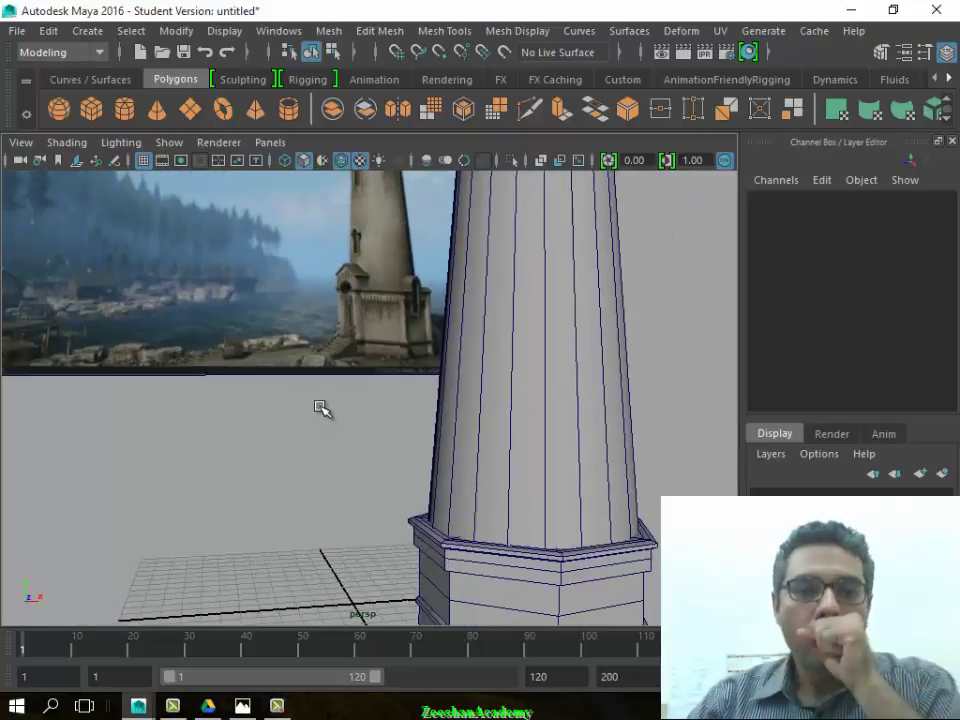
alt+drag(270, 369, 321, 305)
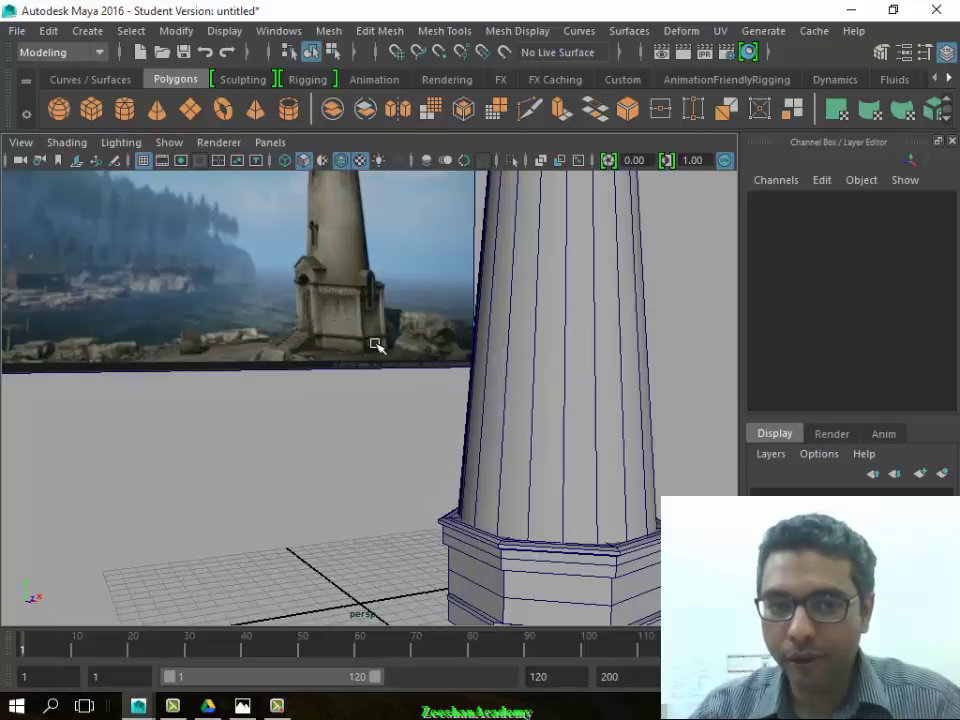
alt+right_drag(391, 428, 414, 407)
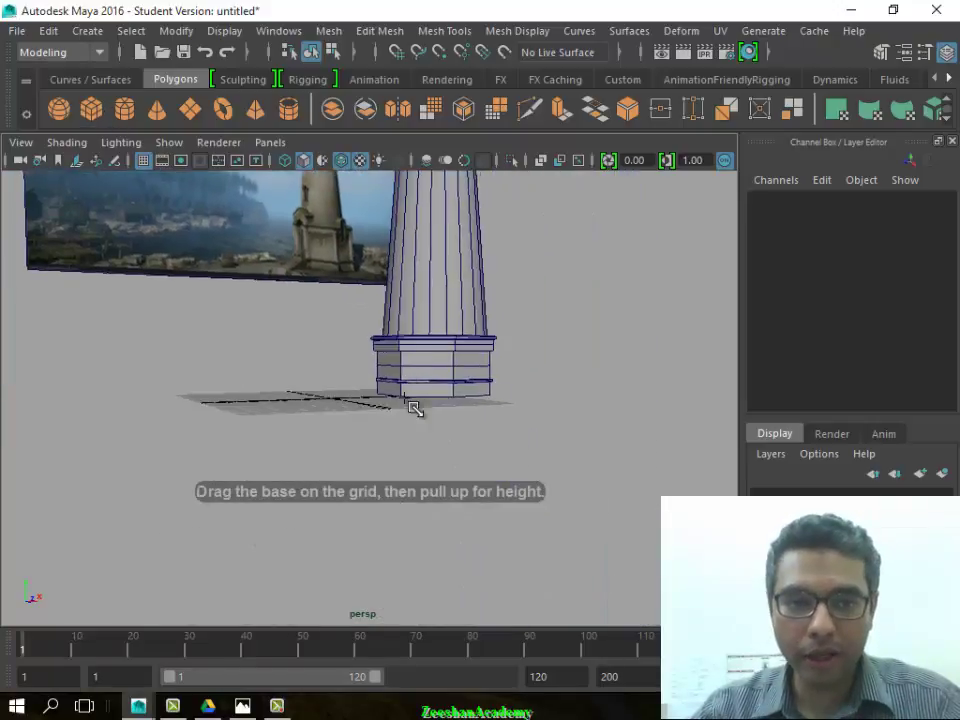
mouse_move(325, 455)
mouse_down()
mouse_move(321, 396)
mouse_move(343, 437)
mouse_up()
alt+right_drag(343, 437, 363, 473)
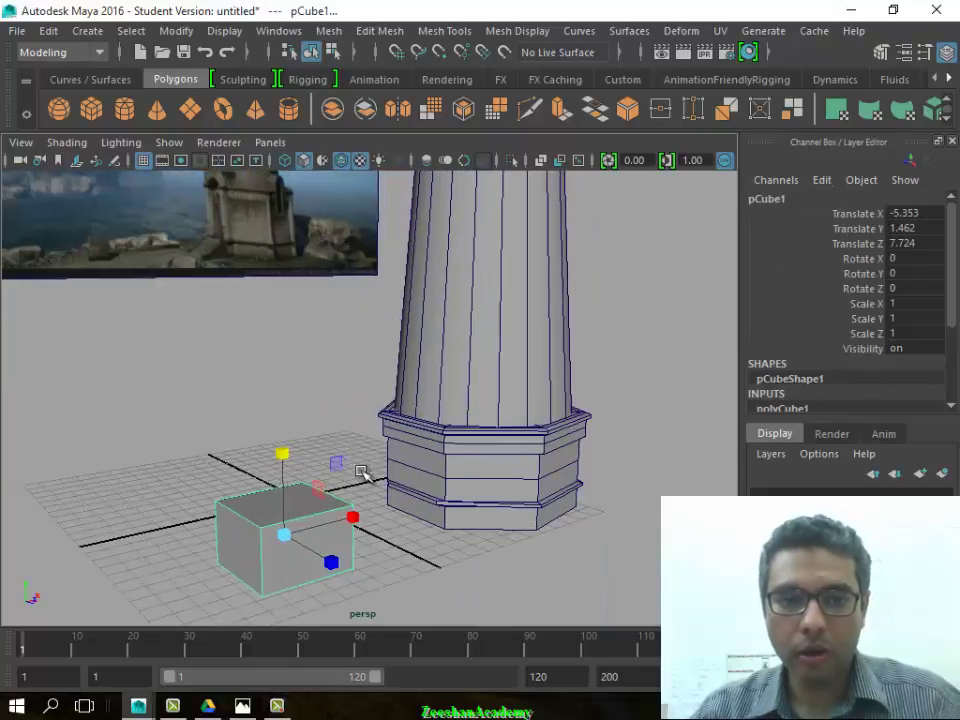
mouse_move(357, 437)
alt+mouse_down()
mouse_move(327, 523)
mouse_move(285, 525)
alt+mouse_up()
Set the cube's Width, Height and Depth to 2 in the Channel Box
key(e)
key(w)
scroll(885, 332, down, 3)
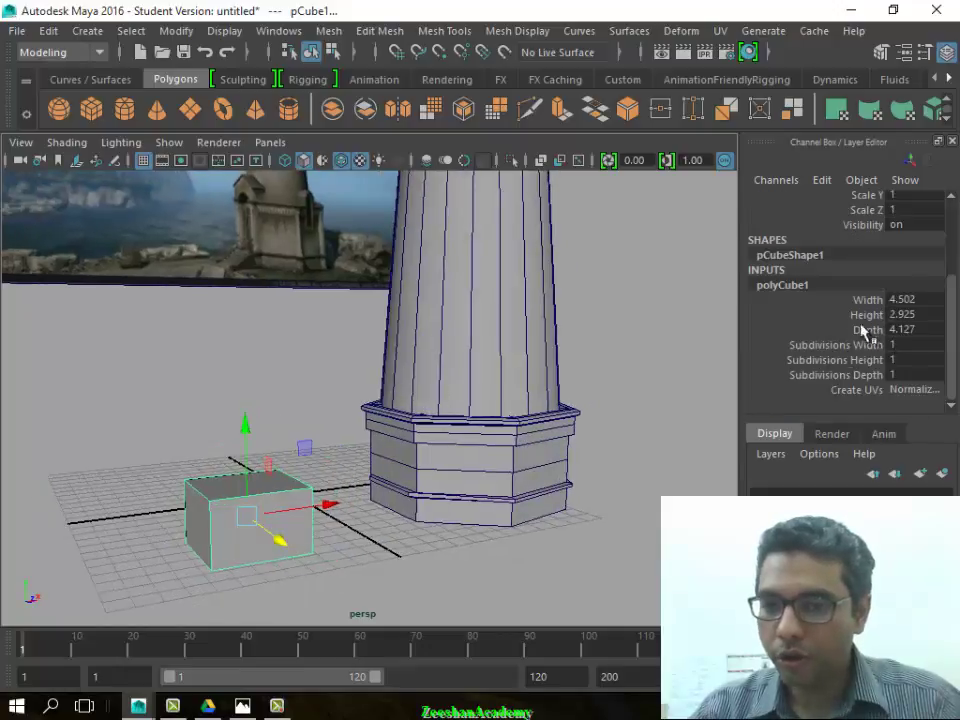
click(868, 300)
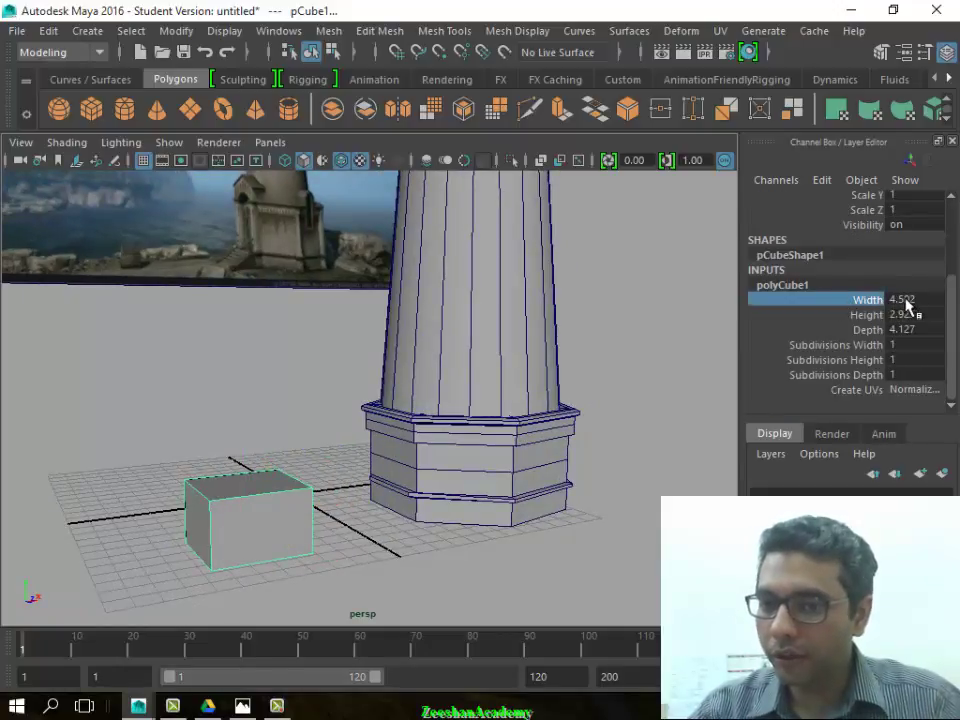
click(876, 315)
click(870, 330)
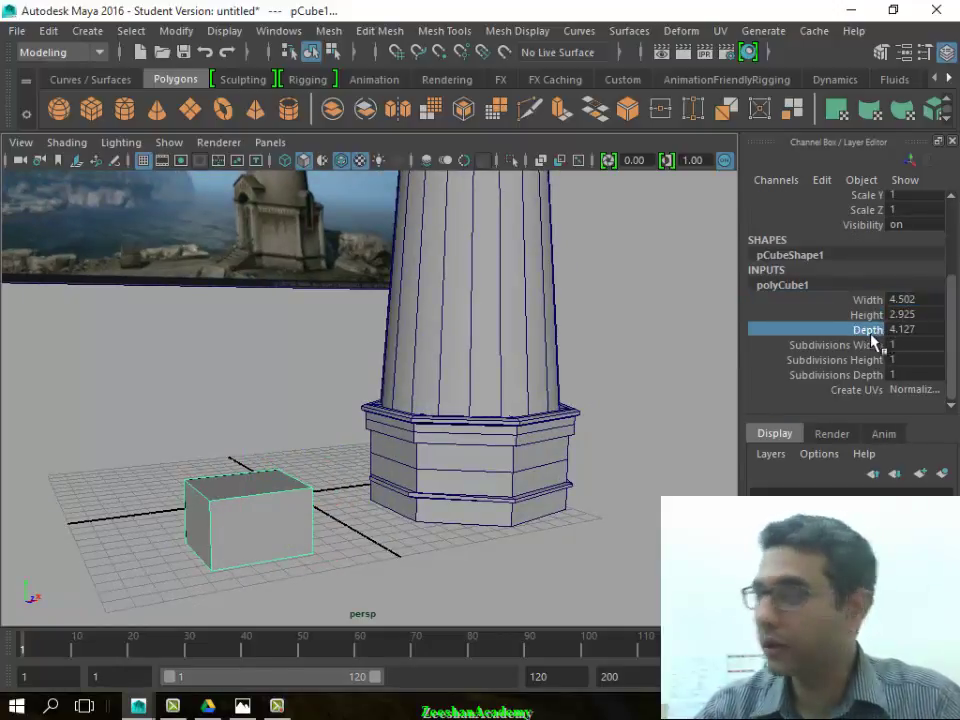
drag(921, 302, 930, 336)
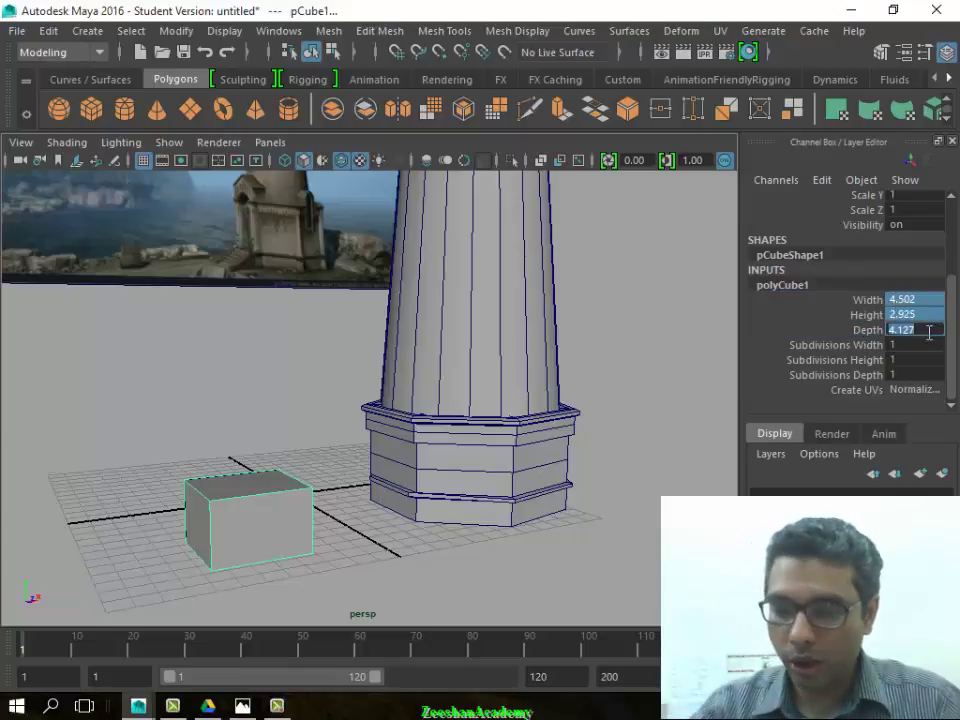
text(2)
key(Return)
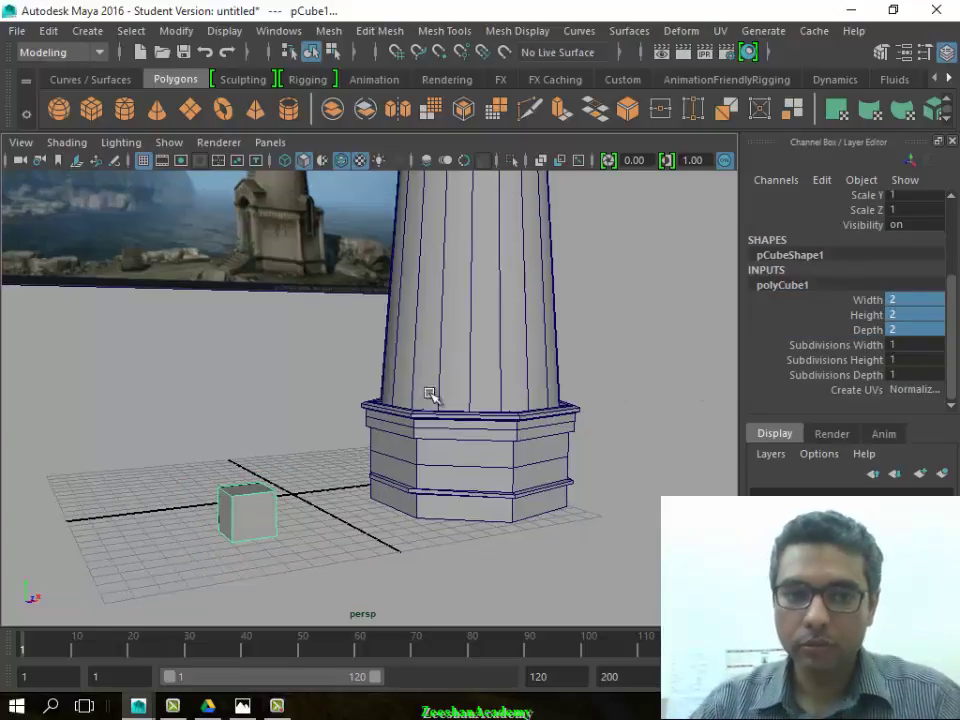
Raise the cube onto the column, resize it to 4×4×4, and slide it against the front face
mouse_move(420, 432)
alt+mouse_down()
mouse_move(298, 520)
mouse_move(456, 497)
mouse_move(474, 512)
alt+mouse_up()
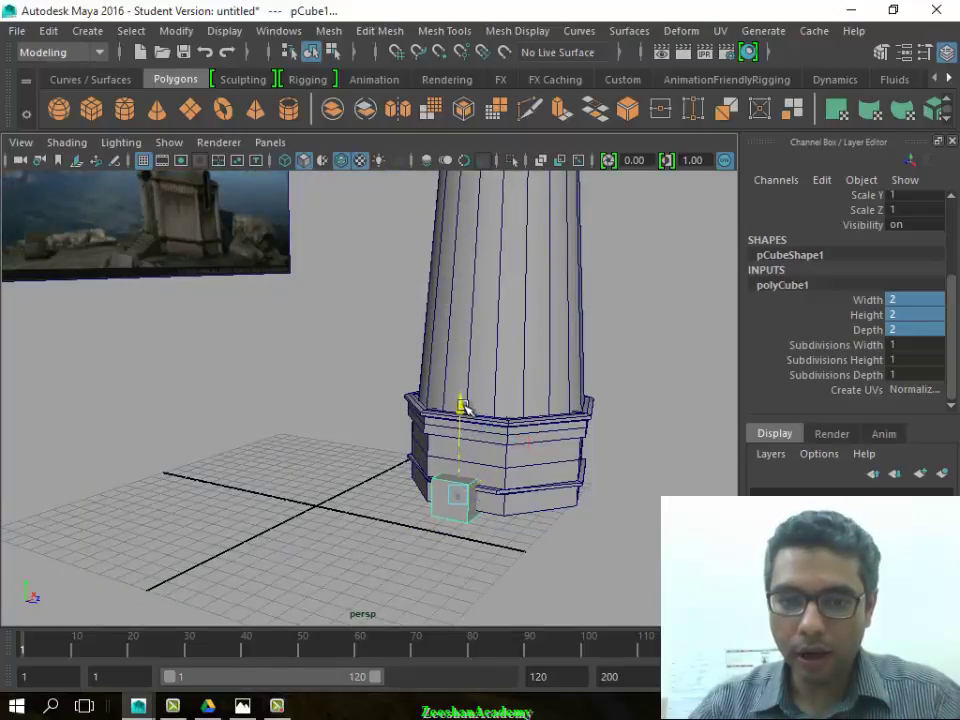
mouse_move(463, 408)
mouse_down()
mouse_move(488, 317)
mouse_move(400, 409)
mouse_up()
alt+right_drag(400, 409, 475, 428)
mouse_move(475, 428)
alt+mouse_down()
mouse_move(229, 396)
mouse_move(363, 488)
alt+mouse_up()
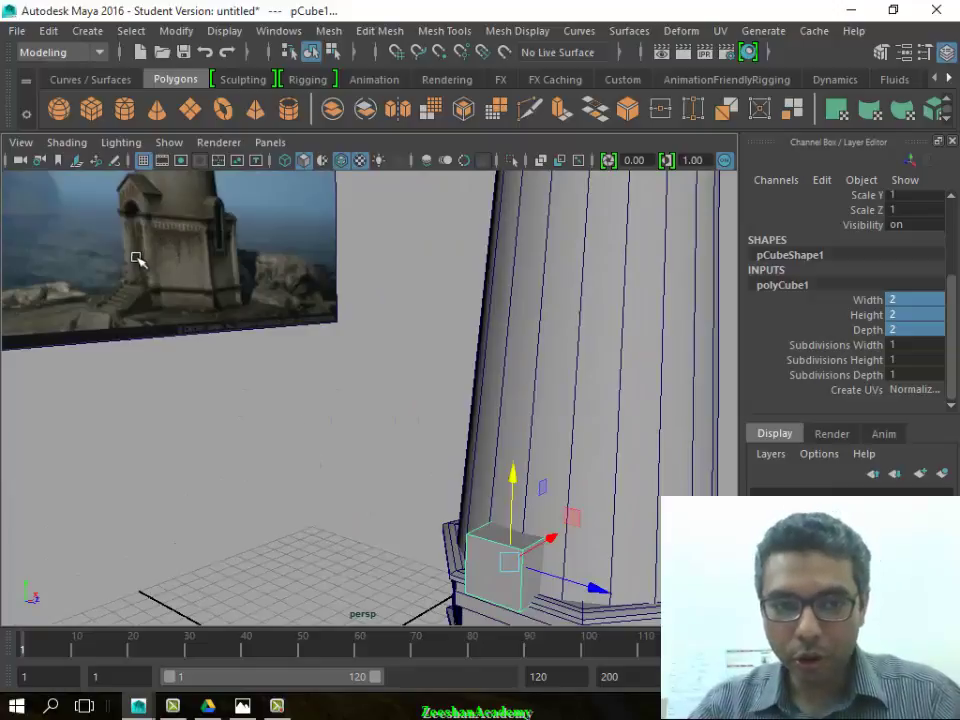
mouse_move(138, 259)
alt+mouse_down()
mouse_move(268, 315)
mouse_move(595, 392)
alt+mouse_up()
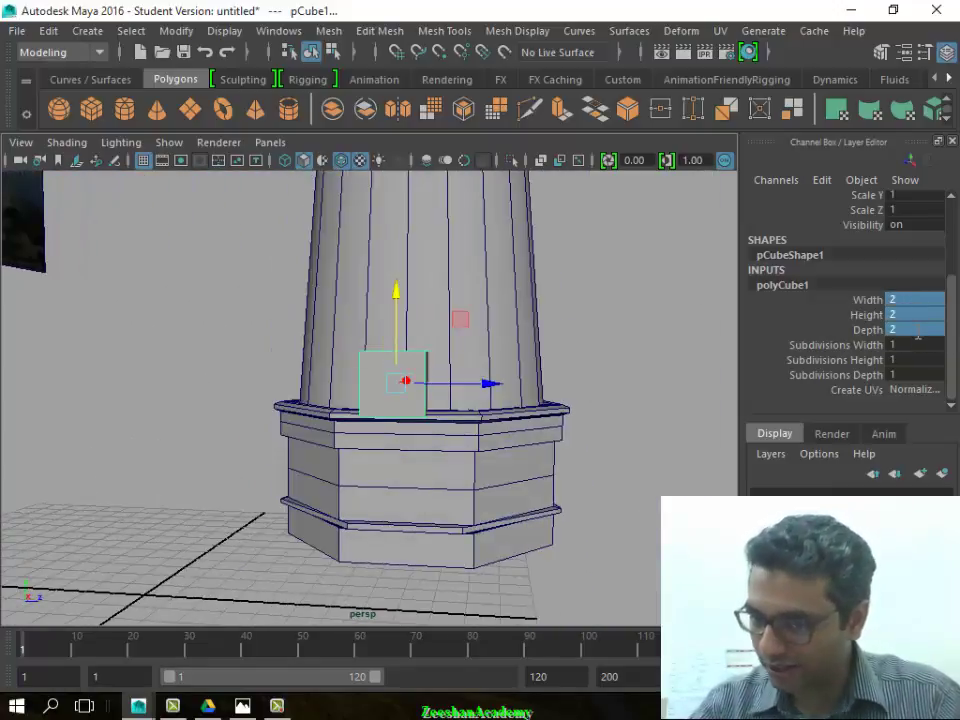
text(4)
key(Return)
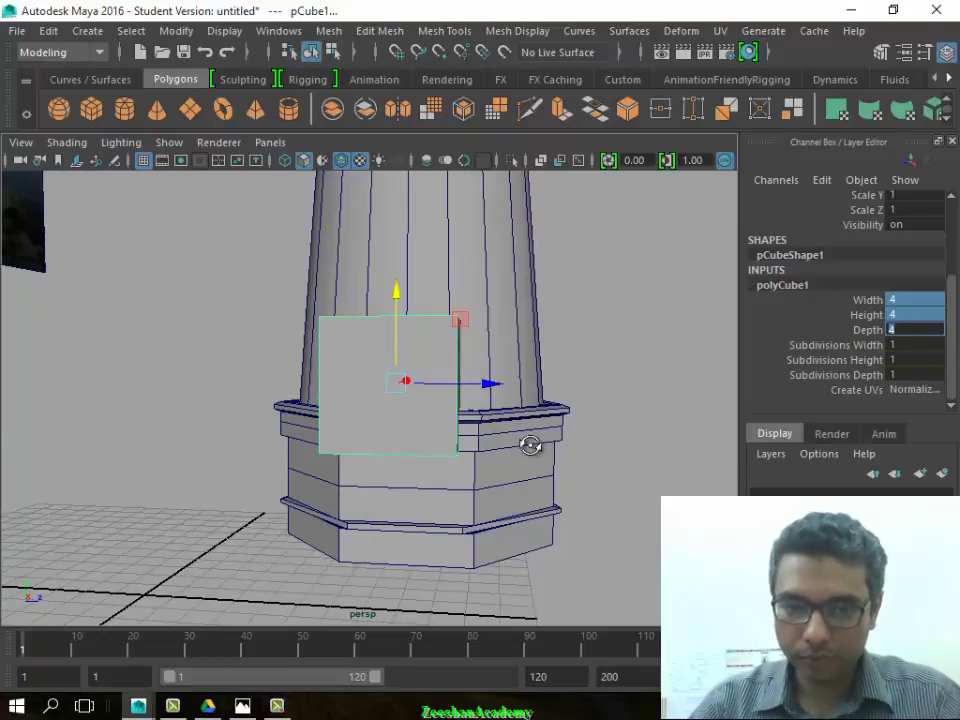
mouse_move(530, 446)
alt+mouse_down()
mouse_move(446, 354)
mouse_move(497, 366)
mouse_move(447, 402)
mouse_move(557, 321)
mouse_move(441, 369)
mouse_move(521, 356)
mouse_move(333, 466)
mouse_move(300, 418)
mouse_move(291, 454)
mouse_move(233, 457)
mouse_move(251, 467)
mouse_move(293, 445)
alt+mouse_up()
Slide the cube left along X and check its placement above the octagonal ledge against the photo
key(r)
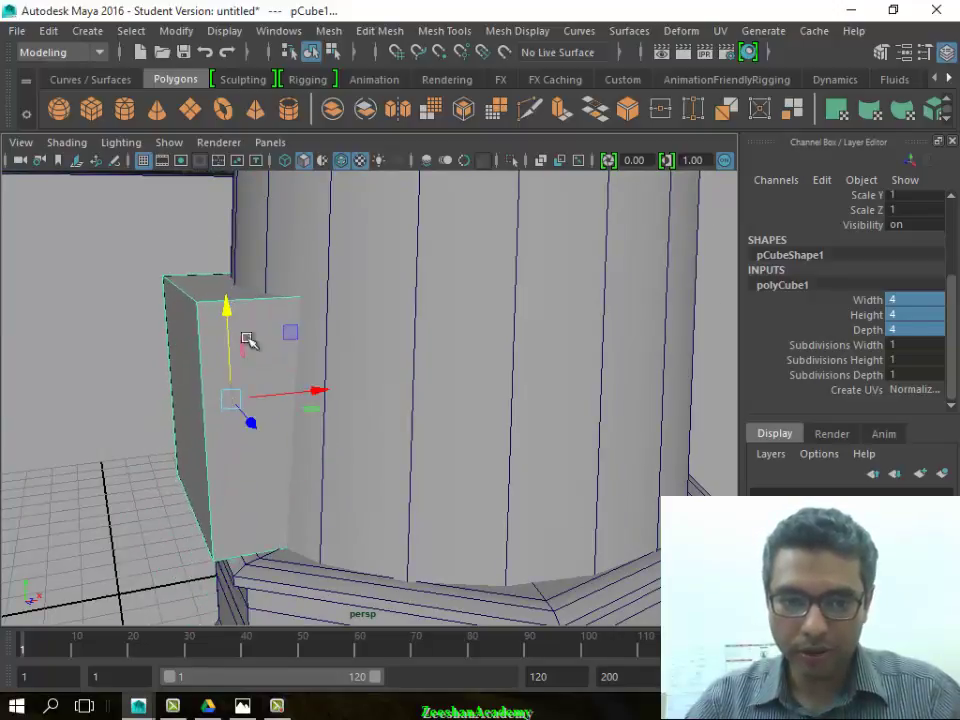
mouse_move(246, 336)
alt+mouse_down()
mouse_move(375, 379)
mouse_move(291, 401)
mouse_move(399, 412)
mouse_move(450, 497)
mouse_move(281, 332)
alt+mouse_up()
mouse_move(434, 385)
alt+mouse_down()
mouse_move(469, 381)
mouse_move(489, 401)
mouse_move(394, 375)
mouse_move(484, 390)
alt+mouse_up()
mouse_move(569, 421)
alt+mouse_down()
mouse_move(508, 407)
mouse_move(596, 369)
mouse_move(499, 448)
alt+mouse_up()
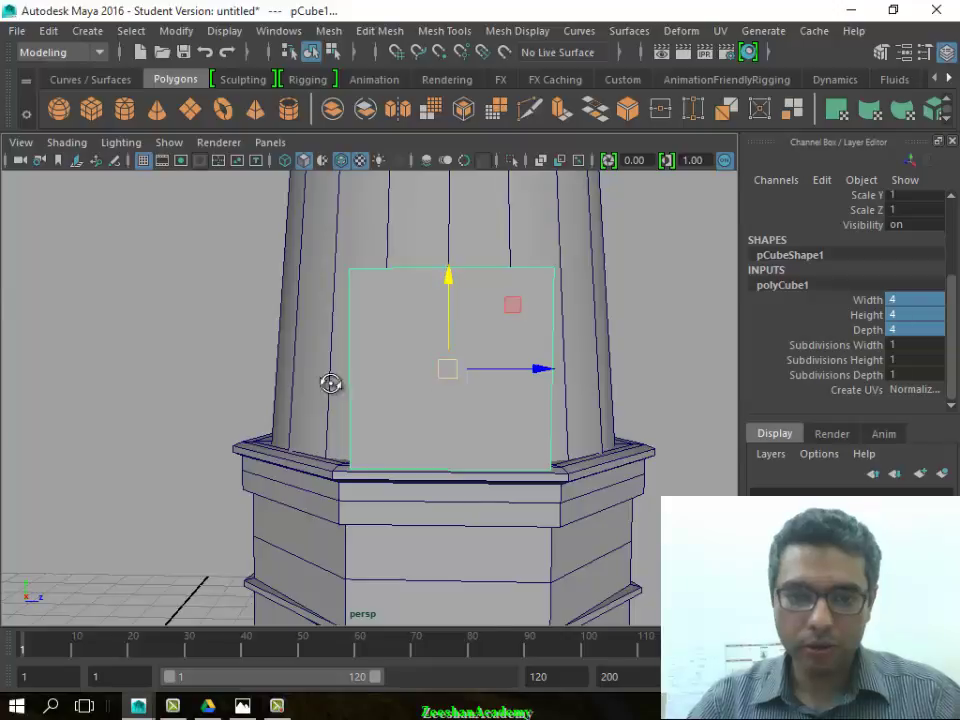
mouse_move(331, 383)
alt+mouse_down()
mouse_move(454, 454)
mouse_move(334, 409)
mouse_move(437, 449)
alt+mouse_up()
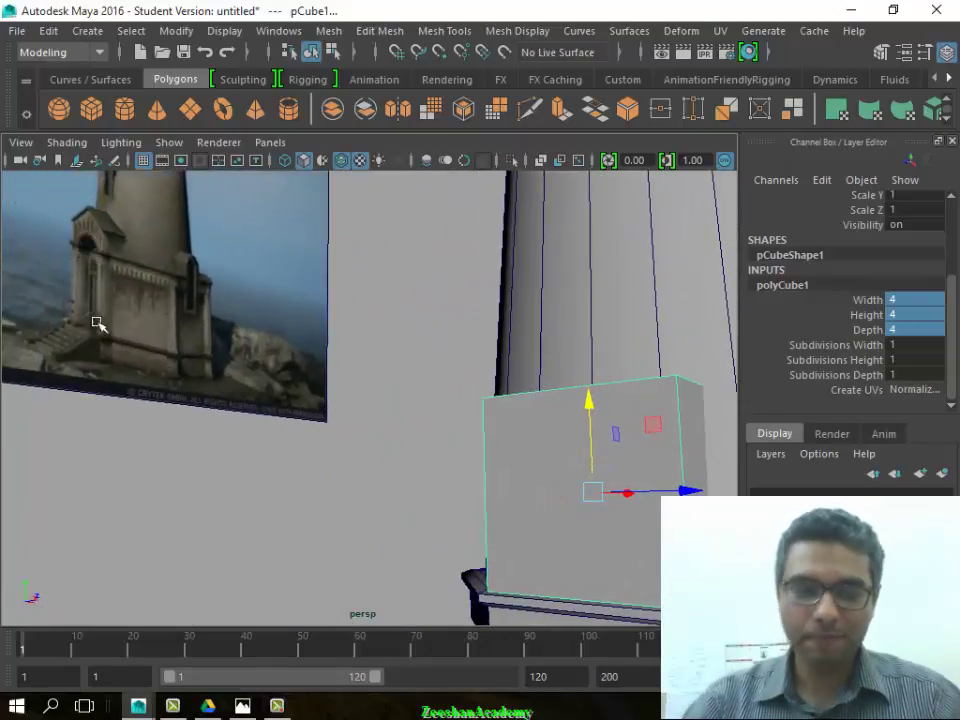
alt+drag(431, 387, 356, 455)
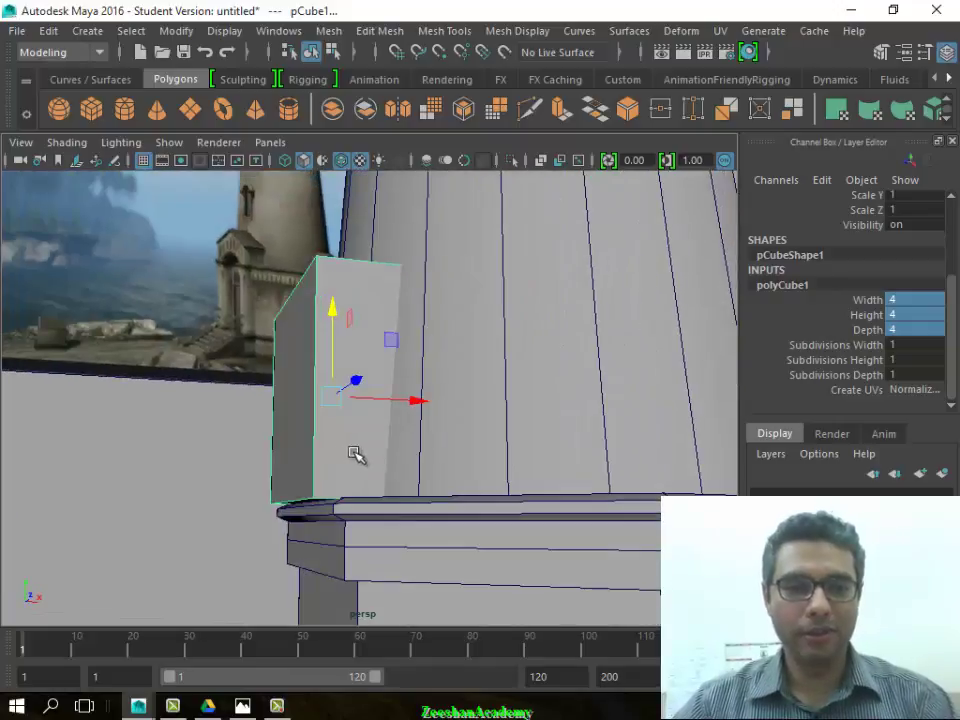
mouse_move(421, 399)
mouse_down()
mouse_move(386, 399)
mouse_move(399, 399)
mouse_move(384, 494)
mouse_up()
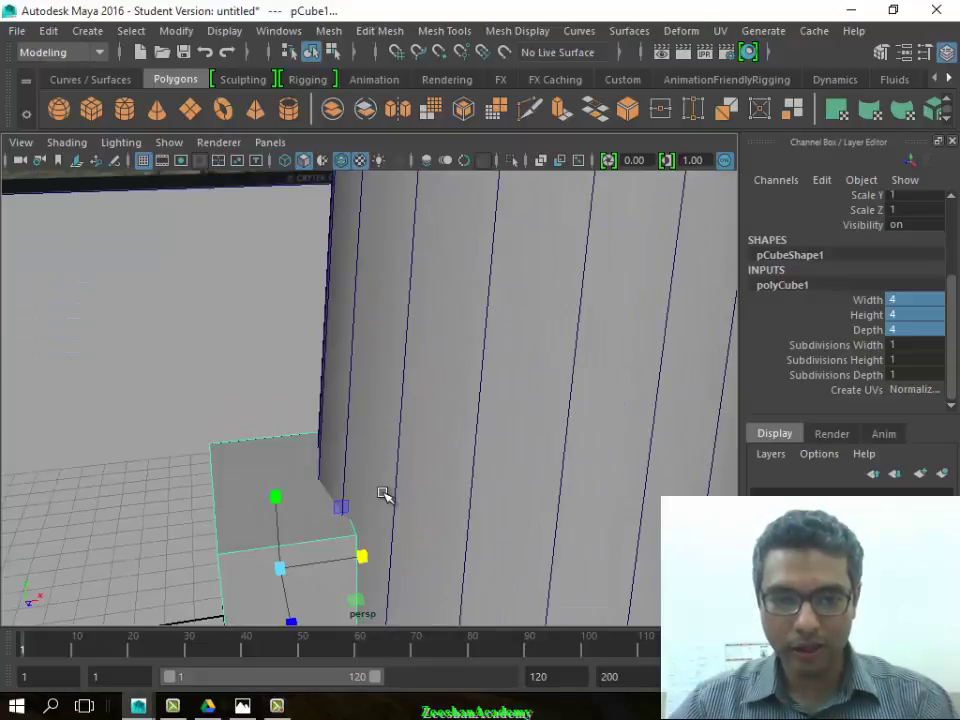
scroll(375, 490, down, 5)
mouse_move(371, 486)
alt+mouse_down()
mouse_move(553, 456)
mouse_move(454, 499)
alt+mouse_up()
alt+drag(411, 230, 169, 366)
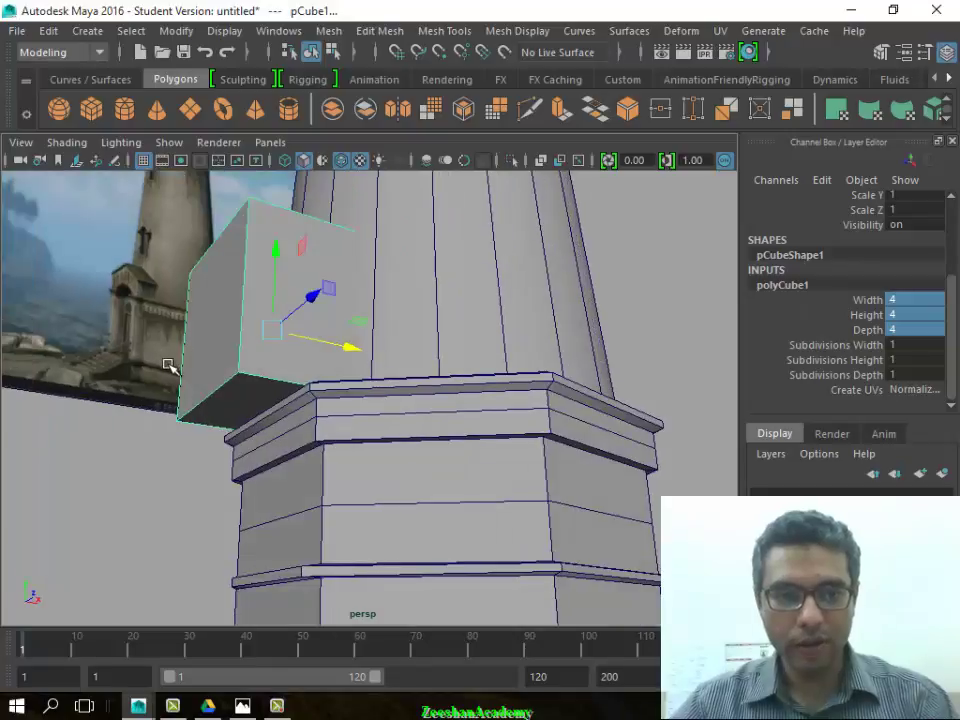
mouse_move(224, 340)
alt+mouse_down()
mouse_move(276, 369)
mouse_move(86, 280)
alt+mouse_up()
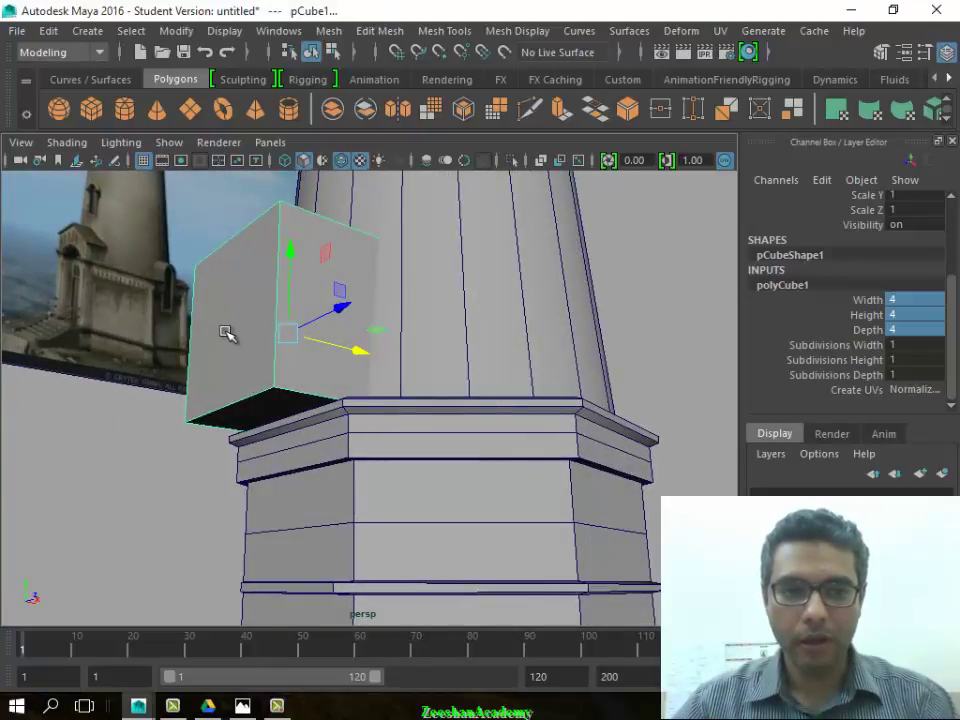
alt+drag(226, 333, 370, 358)
Set the cube's Subdivisions Width to 2 by middle-dragging in the viewport
click(873, 360)
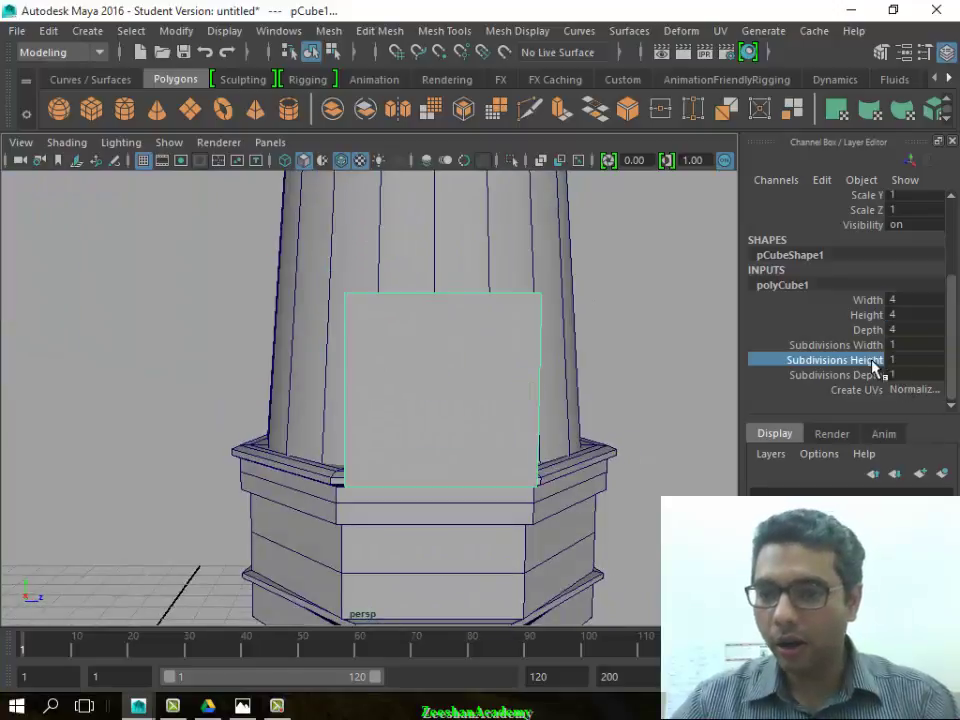
mouse_move(470, 400)
alt+mouse_down()
mouse_move(508, 413)
mouse_move(547, 388)
alt+mouse_up()
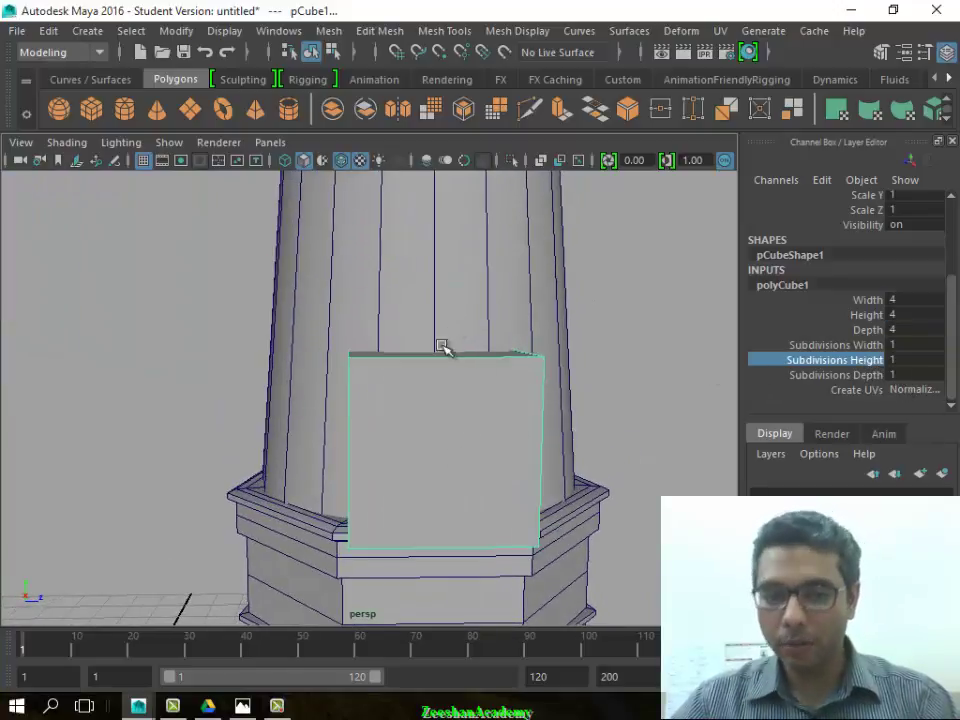
click(446, 31)
click(853, 360)
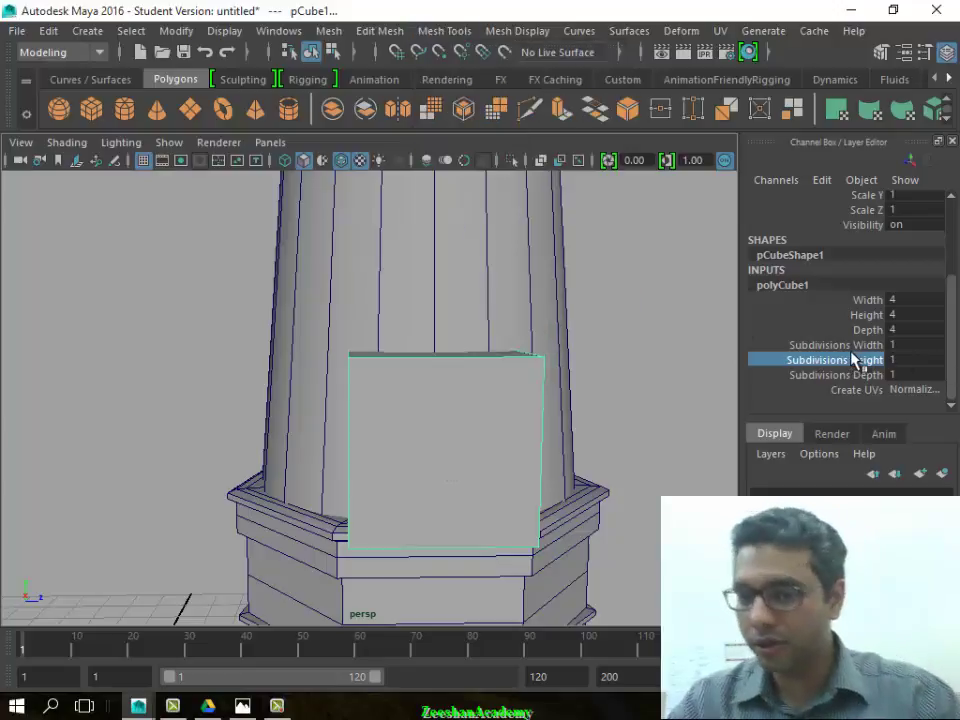
click(857, 346)
scroll(572, 420, up, 3)
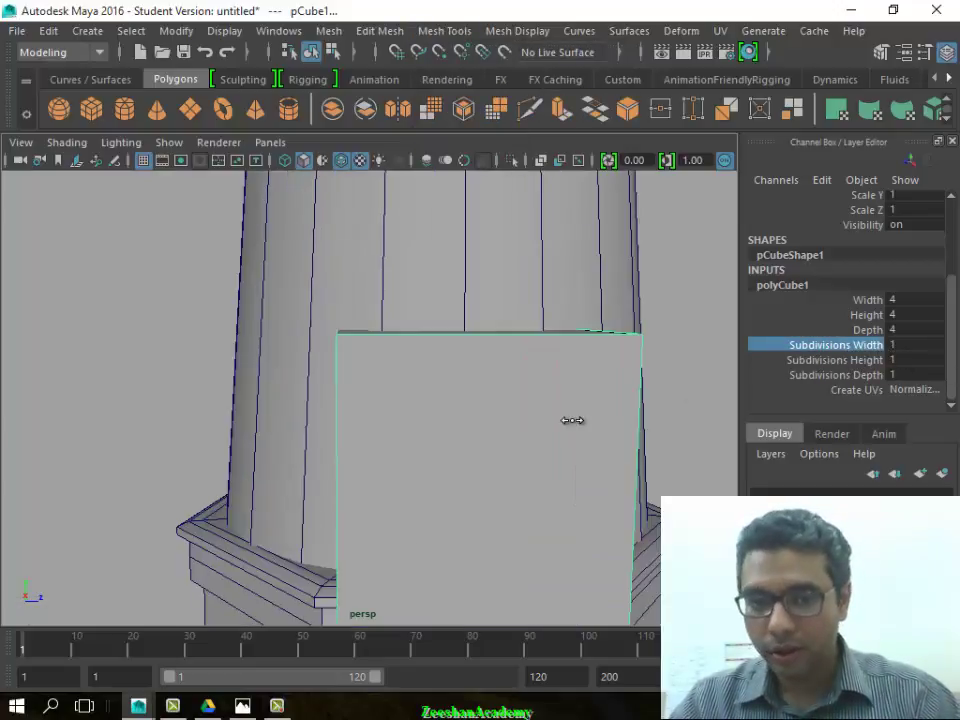
middle_drag(572, 420, 598, 418)
mouse_move(598, 418)
alt+mouse_down()
mouse_move(446, 426)
mouse_move(505, 463)
alt+mouse_up()
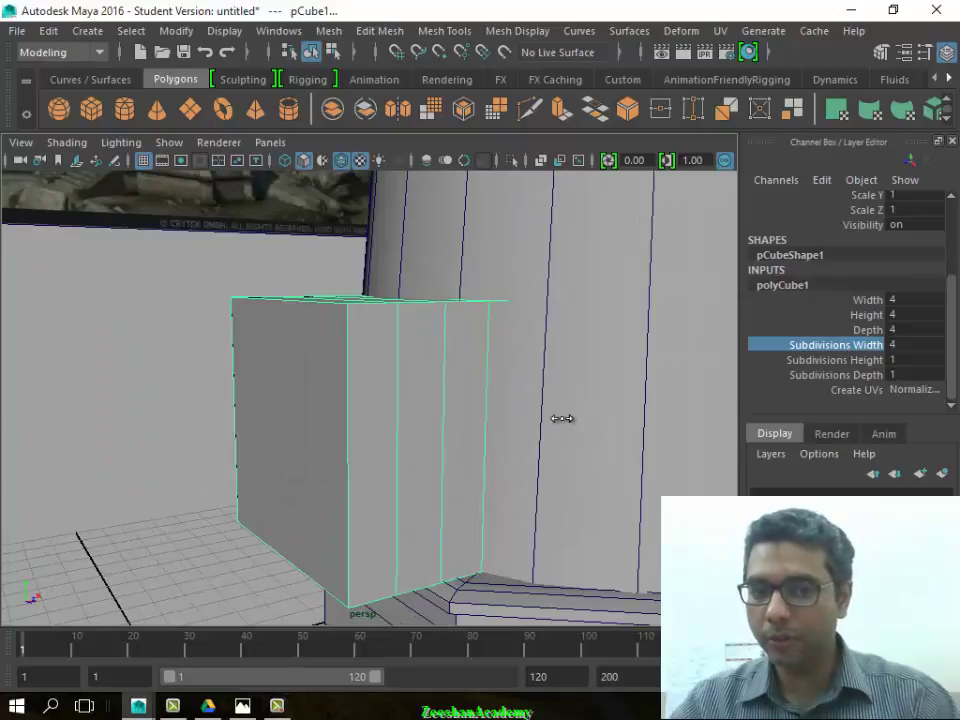
middle_drag(562, 418, 548, 423)
Set Subdivisions Height and Depth to 2 as well
click(800, 360)
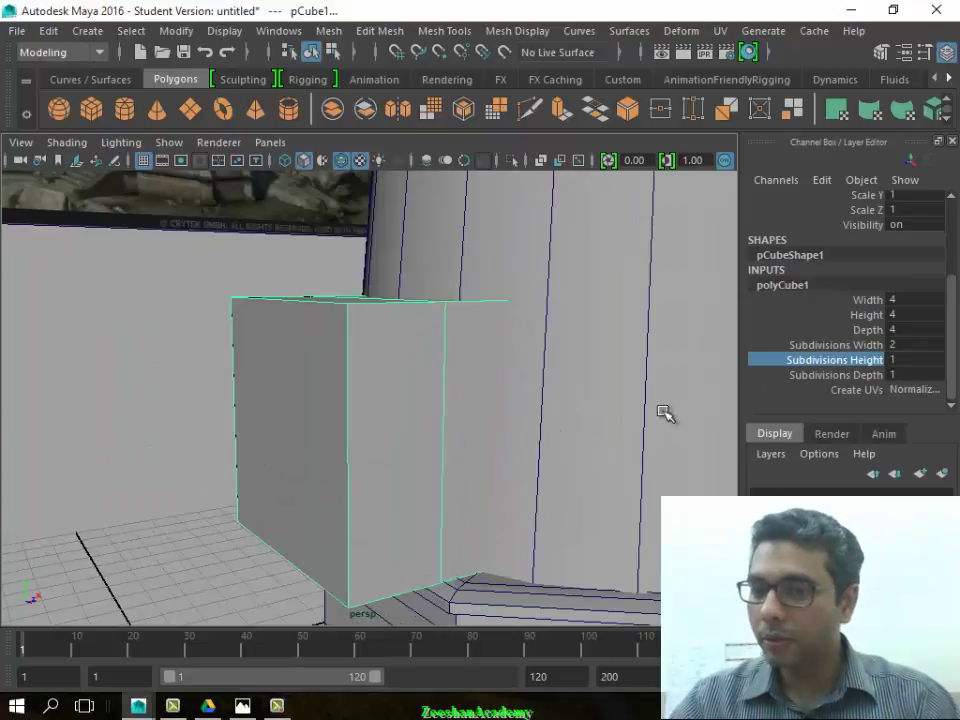
alt+drag(412, 515, 414, 412)
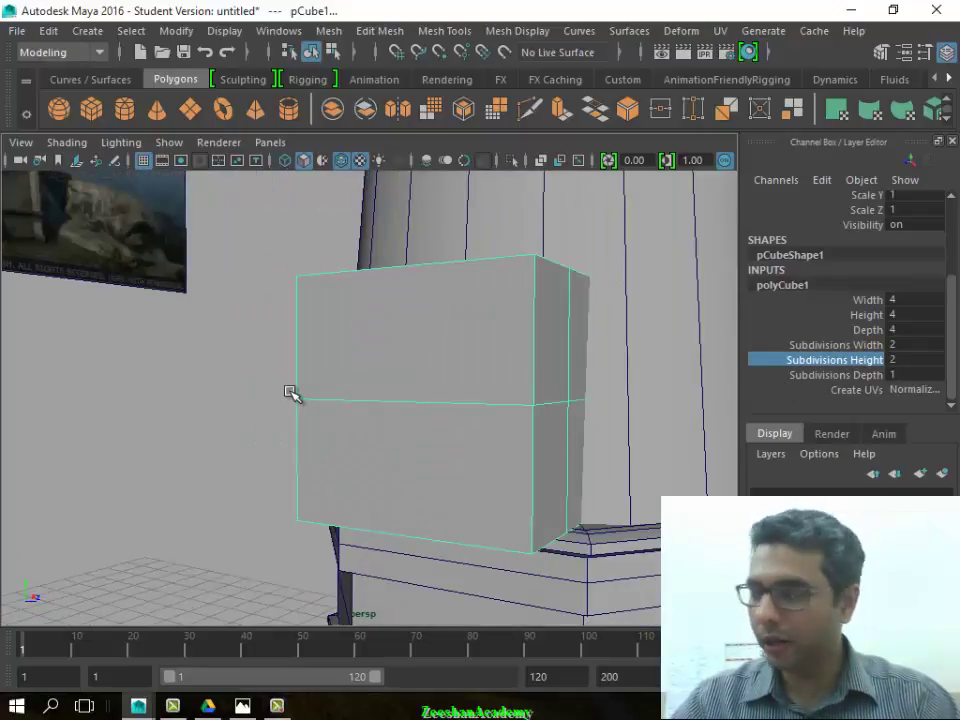
click(837, 376)
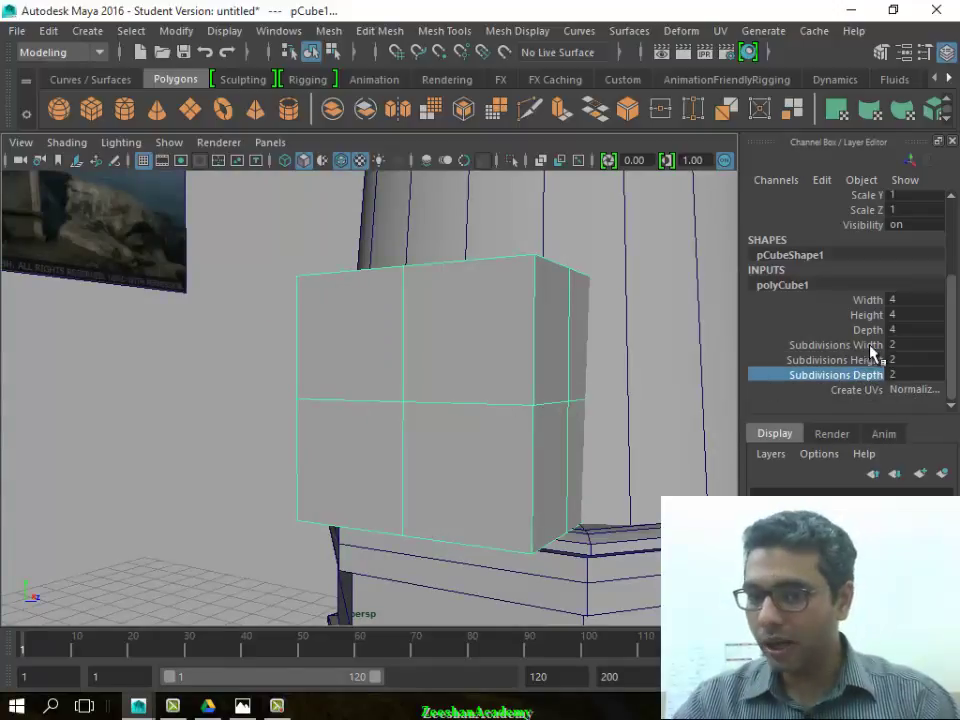
alt+drag(338, 457, 388, 461)
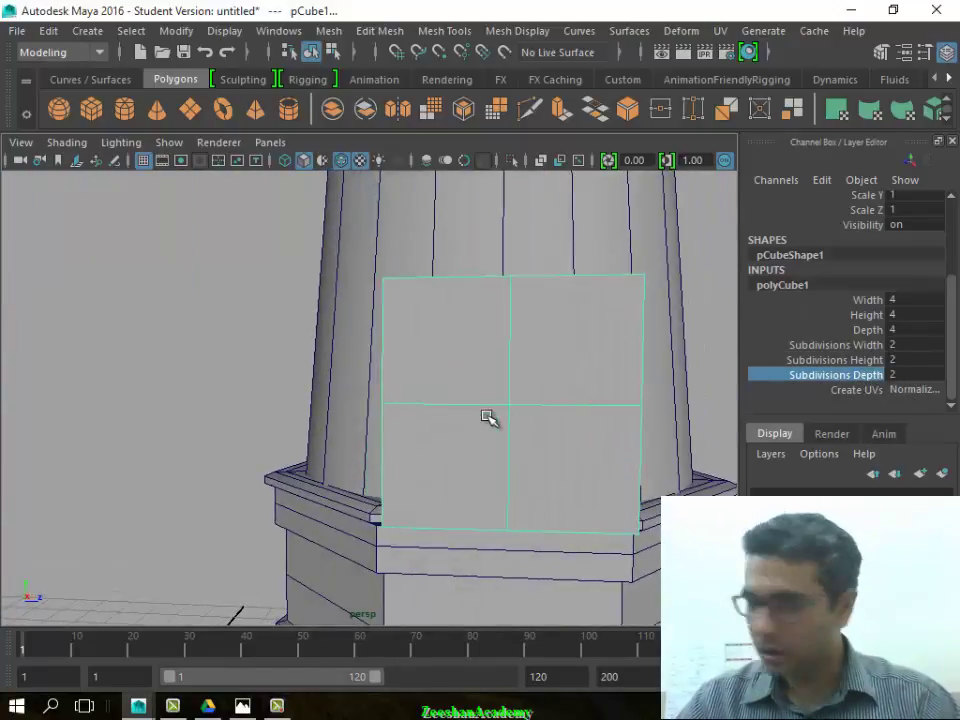
right_drag(508, 180, 447, 210)
mouse_move(428, 182)
alt+mouse_down()
mouse_move(505, 398)
mouse_move(472, 429)
mouse_move(493, 429)
alt+mouse_up()
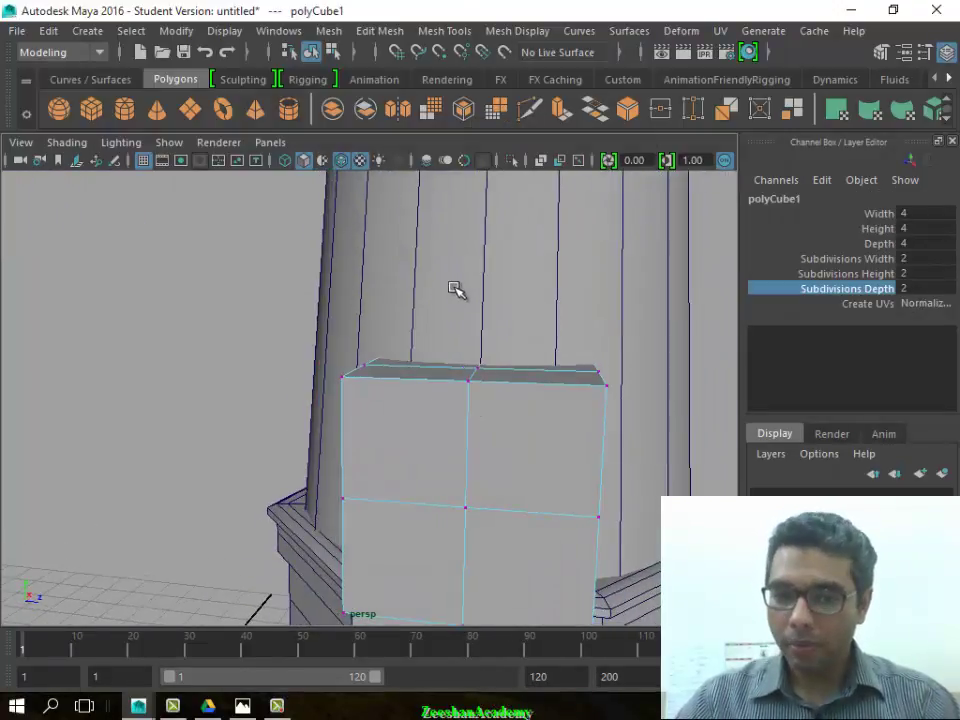
Select the block's middle top vertices and raise them into a peak
drag(458, 293, 507, 410)
mouse_move(450, 486)
alt+mouse_down()
mouse_move(572, 459)
mouse_move(471, 476)
mouse_move(517, 487)
mouse_move(481, 456)
alt+mouse_up()
key(4)
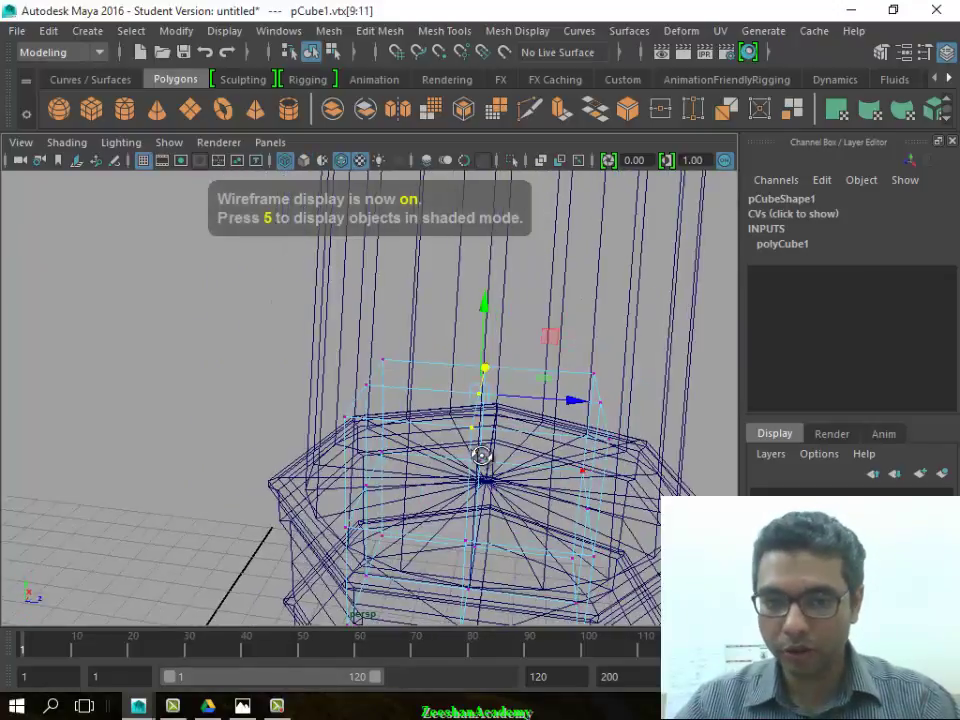
mouse_move(490, 356)
alt+mouse_down()
mouse_move(514, 356)
mouse_move(545, 330)
alt+mouse_up()
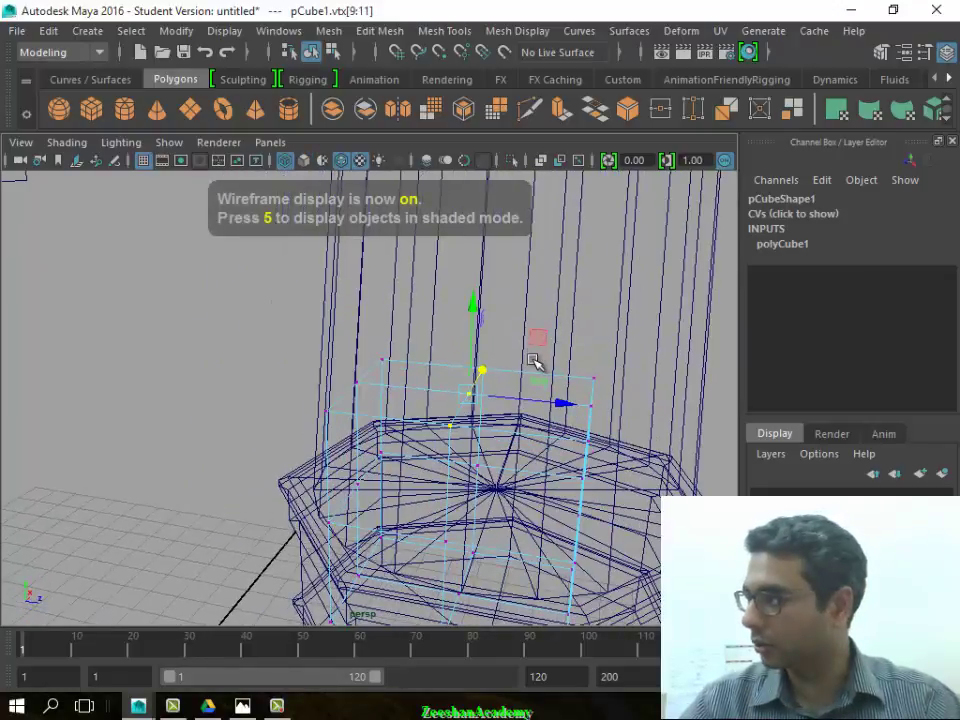
key(5)
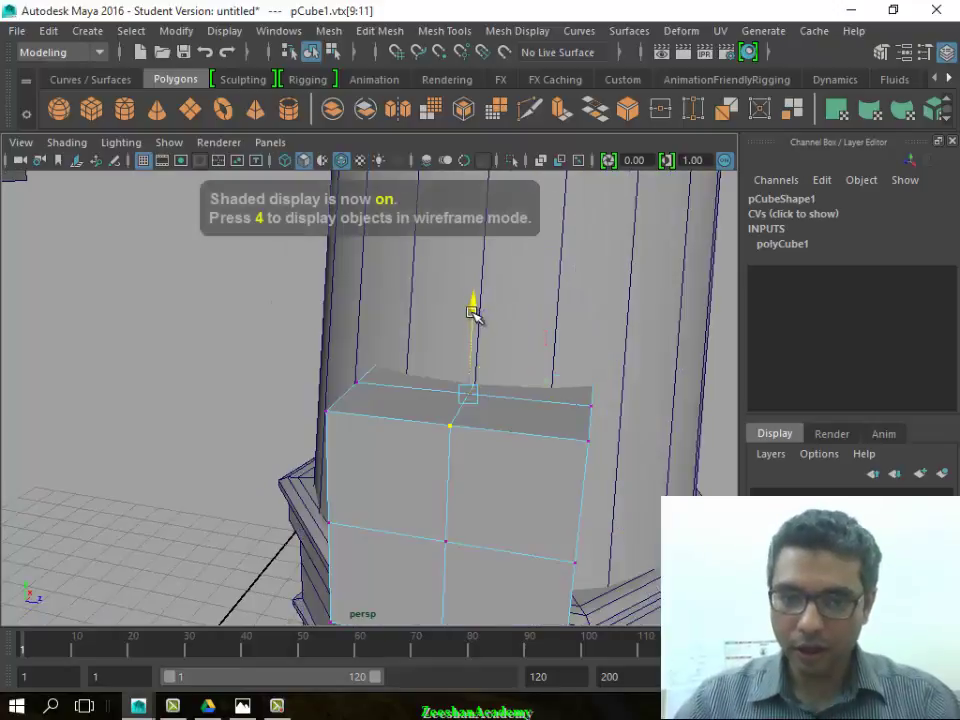
drag(472, 312, 484, 230)
mouse_move(457, 474)
alt+mouse_down()
mouse_move(533, 446)
mouse_move(564, 450)
mouse_move(502, 267)
alt+mouse_up()
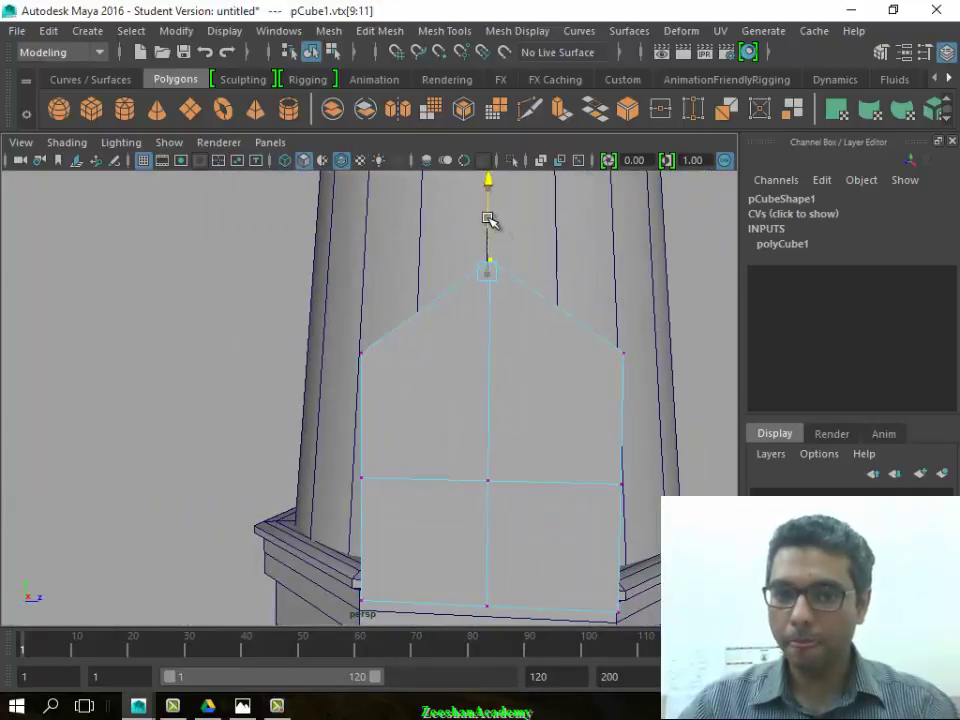
mouse_move(487, 219)
alt+mouse_down()
mouse_move(311, 358)
mouse_move(459, 474)
alt+mouse_up()
Turn on textured display to show the reference photo and compare it with the peaked block
key(6)
key(F6)
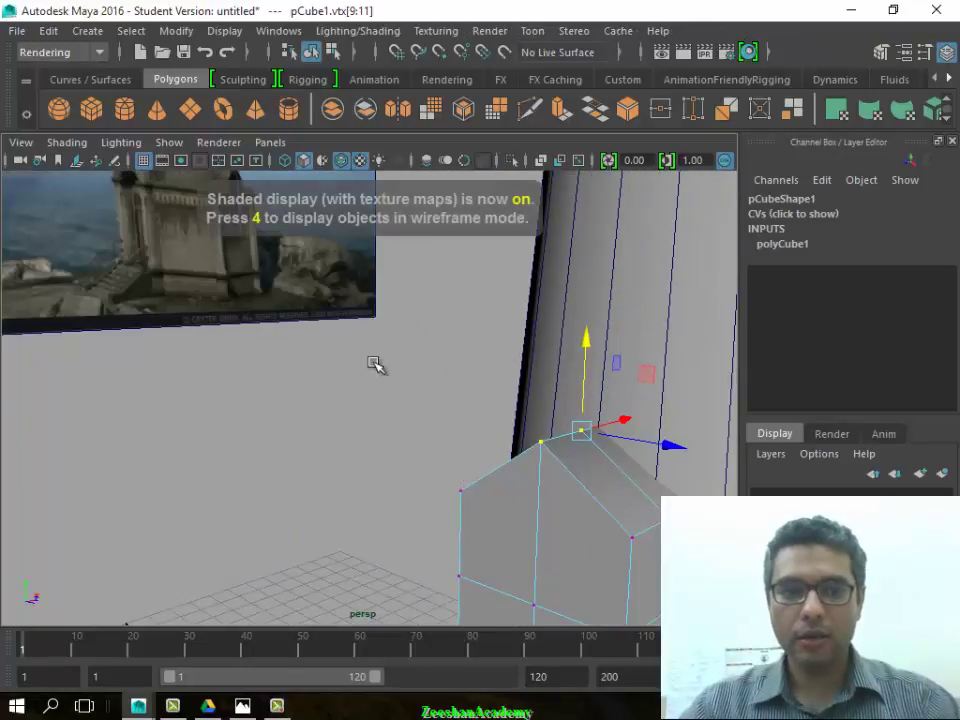
mouse_move(375, 364)
alt+mouse_down()
mouse_move(411, 486)
mouse_move(148, 267)
alt+mouse_up()
mouse_move(281, 296)
alt+mouse_down()
mouse_move(536, 328)
mouse_move(521, 294)
alt+mouse_up()
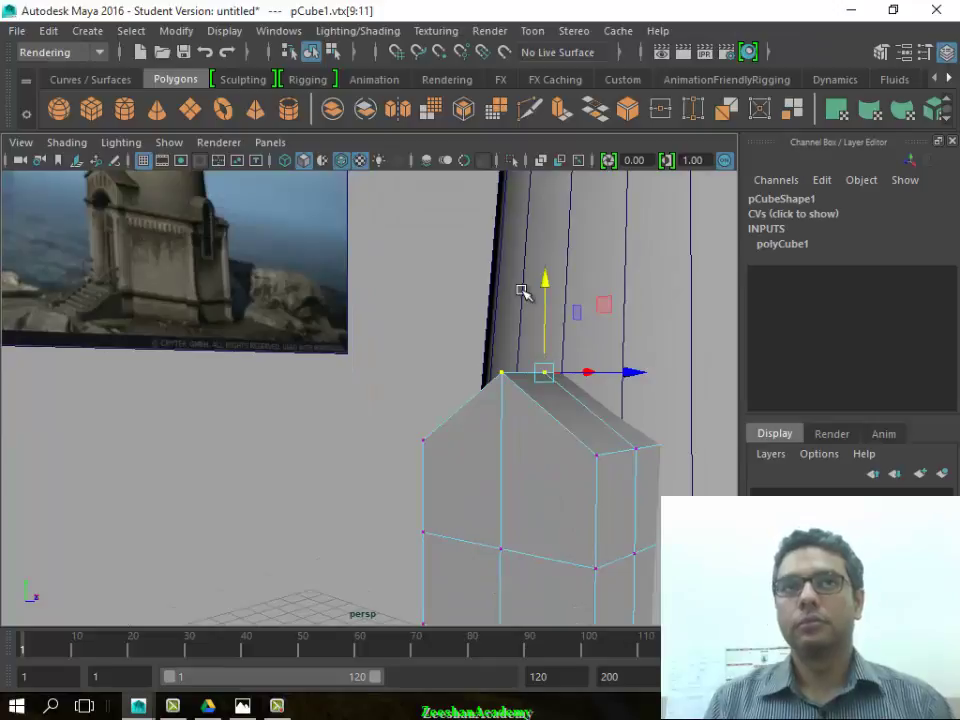
mouse_move(413, 270)
alt+mouse_down()
mouse_move(465, 349)
mouse_move(195, 270)
alt+mouse_up()
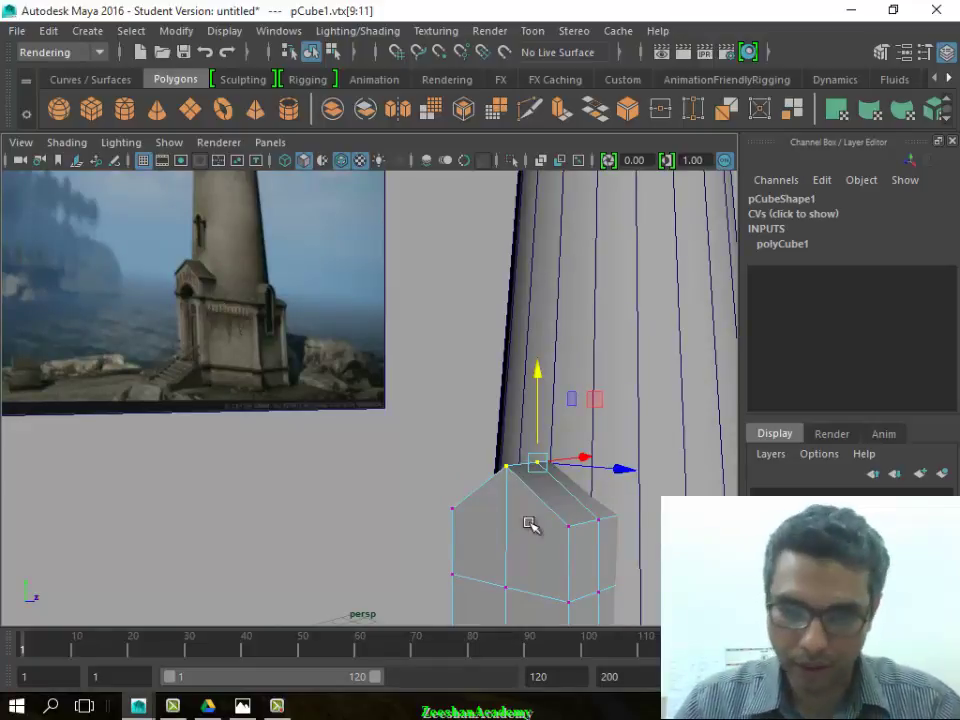
mouse_move(530, 525)
alt+mouse_down()
mouse_move(484, 399)
mouse_move(508, 439)
alt+mouse_up()
click(484, 395)
Reselect the three ridge vertices and lower them to flatten the block's top
right_drag(508, 180, 510, 377)
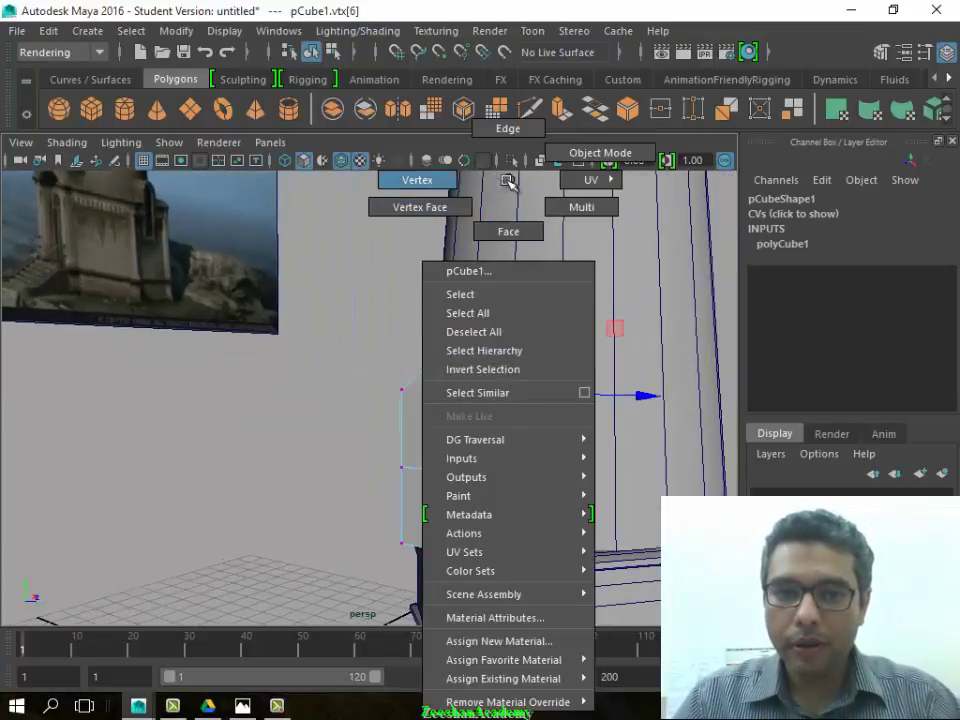
alt+drag(508, 180, 485, 257)
key(ctrl+z)
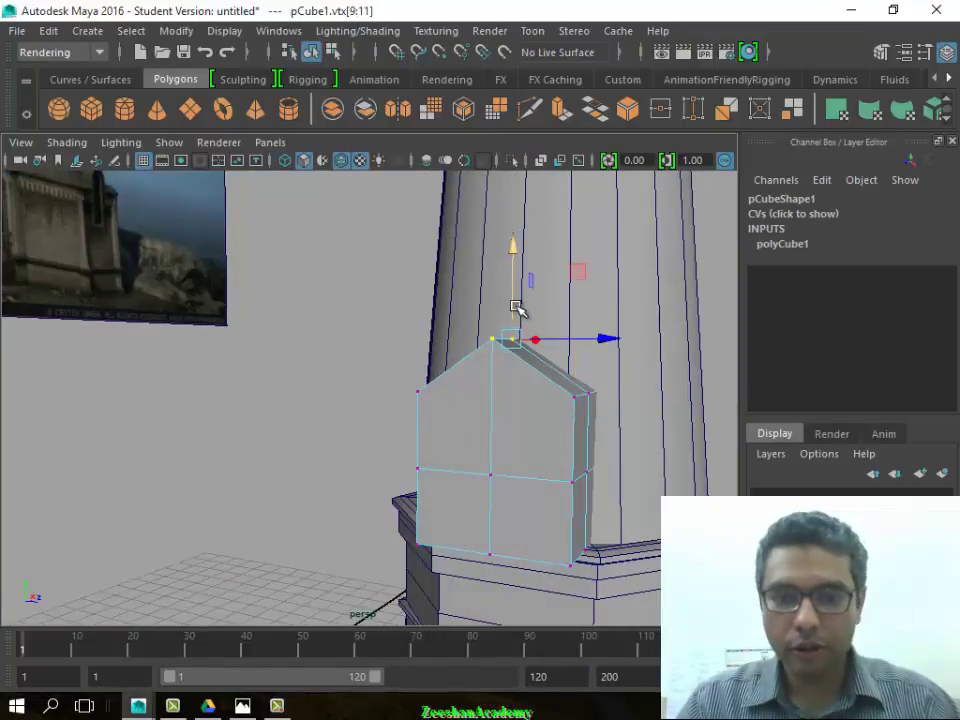
drag(518, 313, 565, 365)
alt+drag(497, 422, 505, 453)
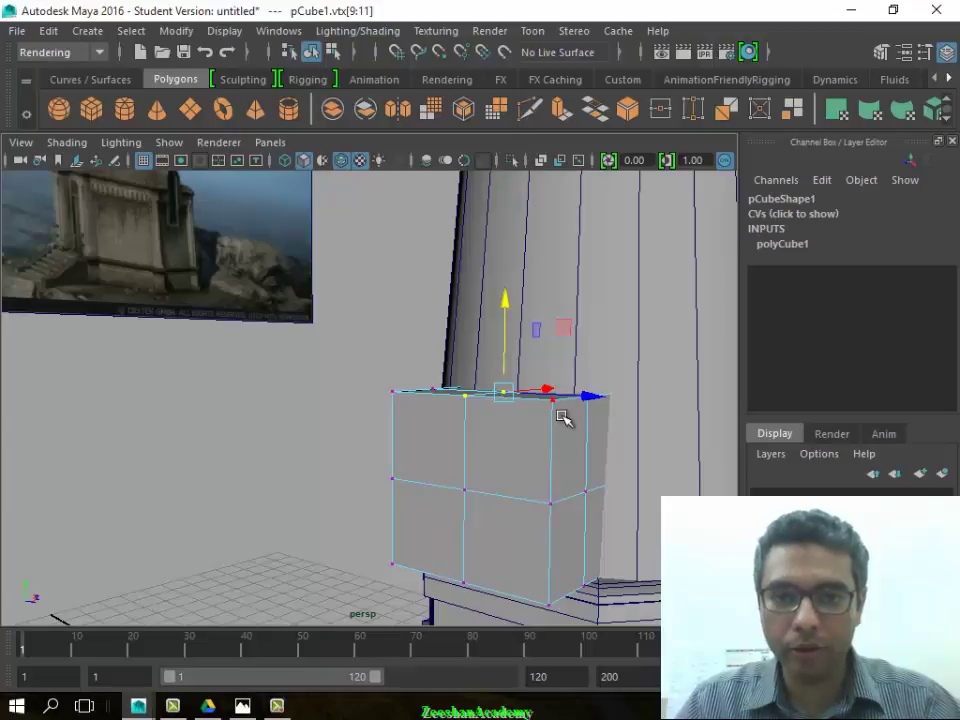
Check the flat block against the reference photo and return to Object Mode
scroll(270, 340, up, 3)
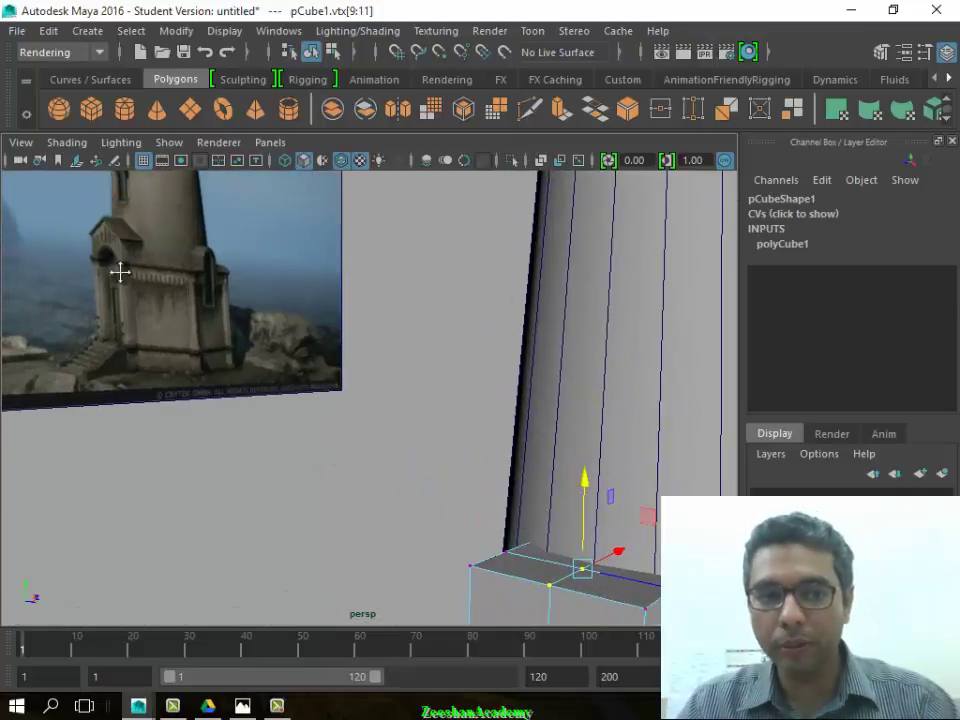
mouse_move(120, 272)
alt+mouse_down()
mouse_move(469, 377)
mouse_move(300, 268)
alt+mouse_up()
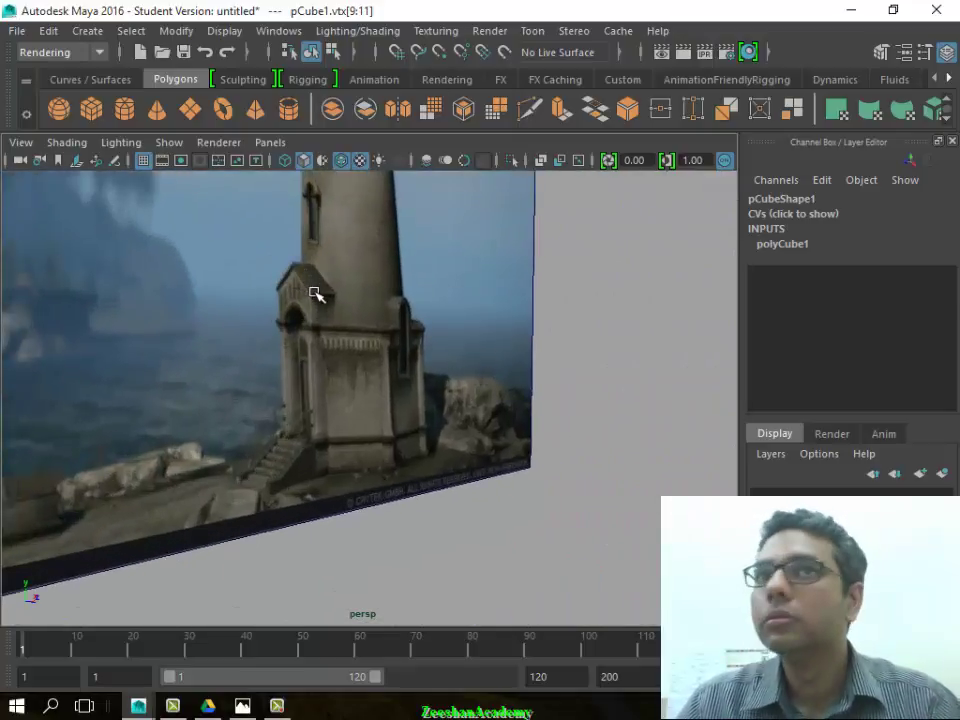
mouse_move(362, 343)
alt+mouse_down()
mouse_move(386, 369)
mouse_move(129, 343)
mouse_move(493, 326)
mouse_move(497, 494)
mouse_move(414, 418)
alt+mouse_up()
mouse_move(407, 238)
right_down()
mouse_move(465, 236)
mouse_move(467, 189)
right_up()
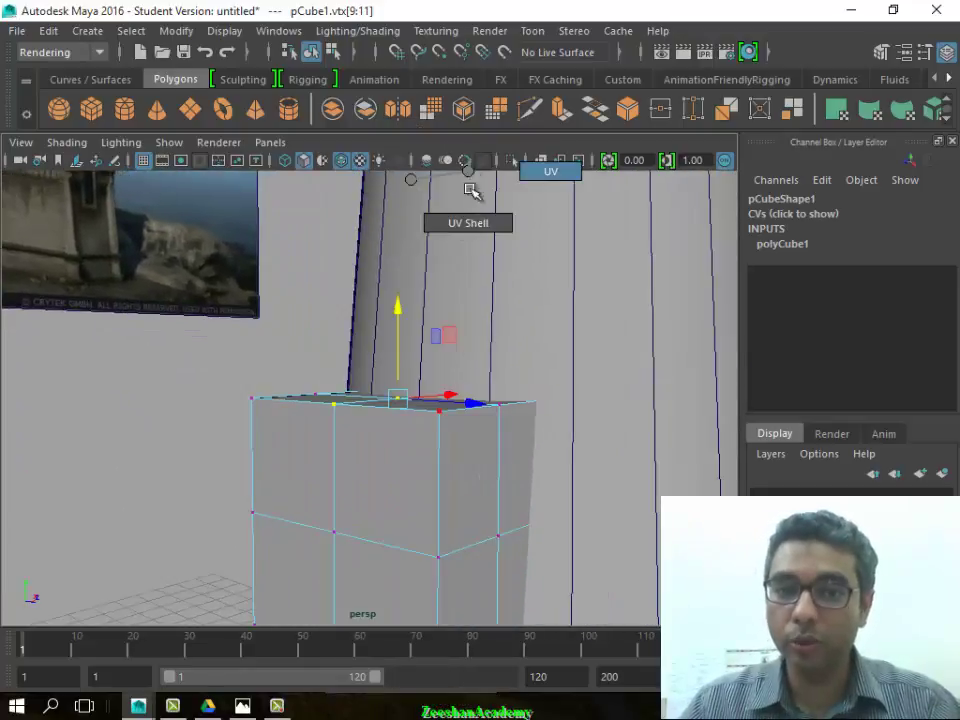
click(399, 435)
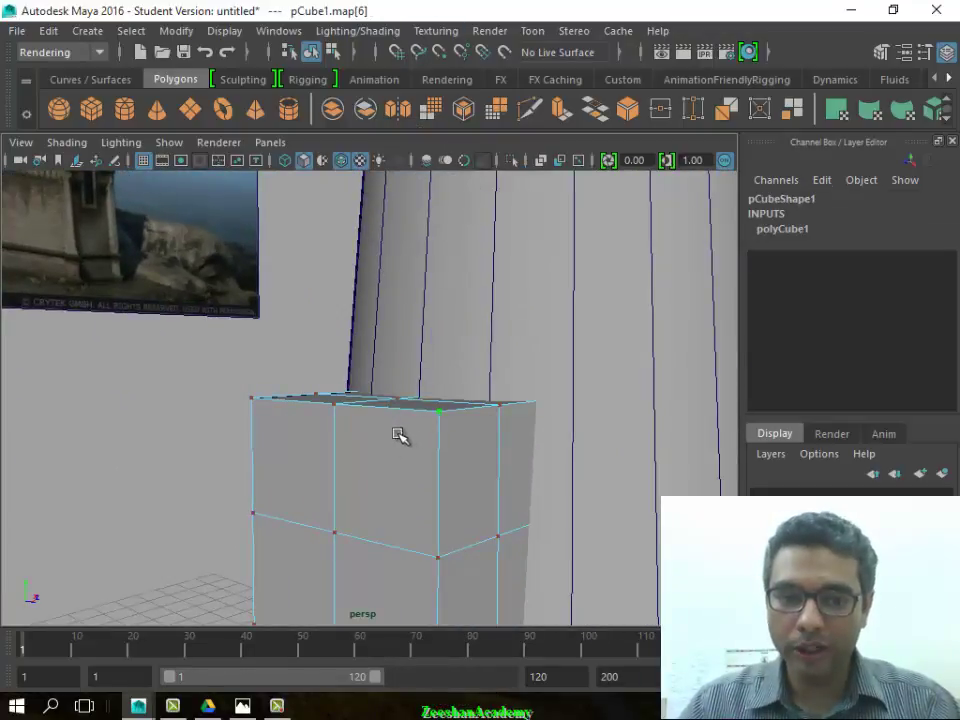
right_drag(399, 435, 450, 313)
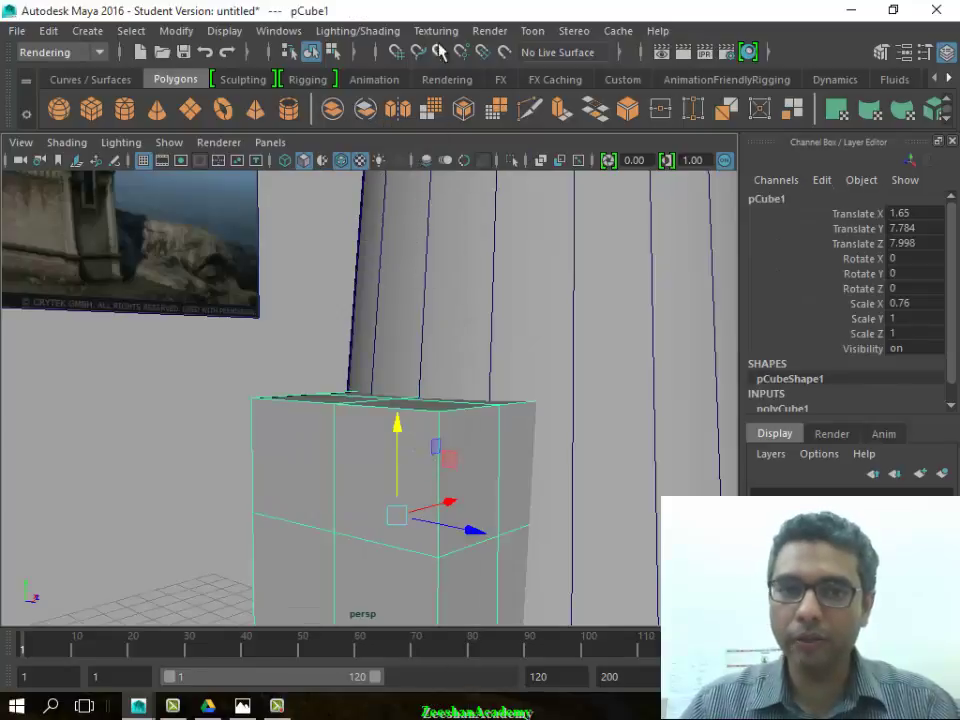
Switch to the Modeling menu set and insert an edge loop near the block's top
click(99, 54)
click(40, 91)
click(55, 53)
click(41, 73)
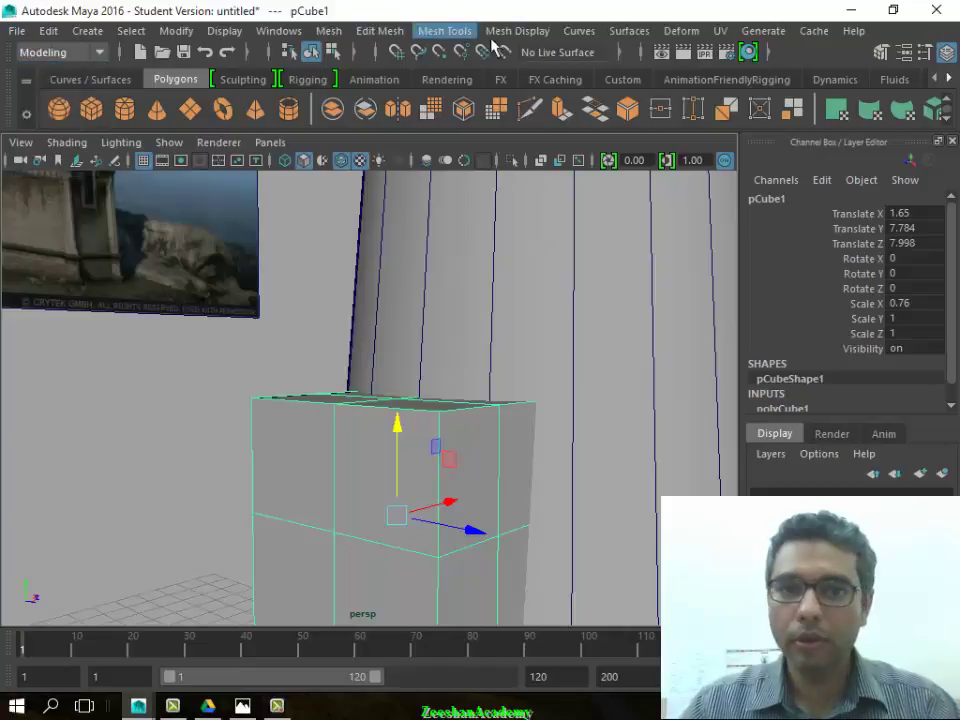
click(445, 31)
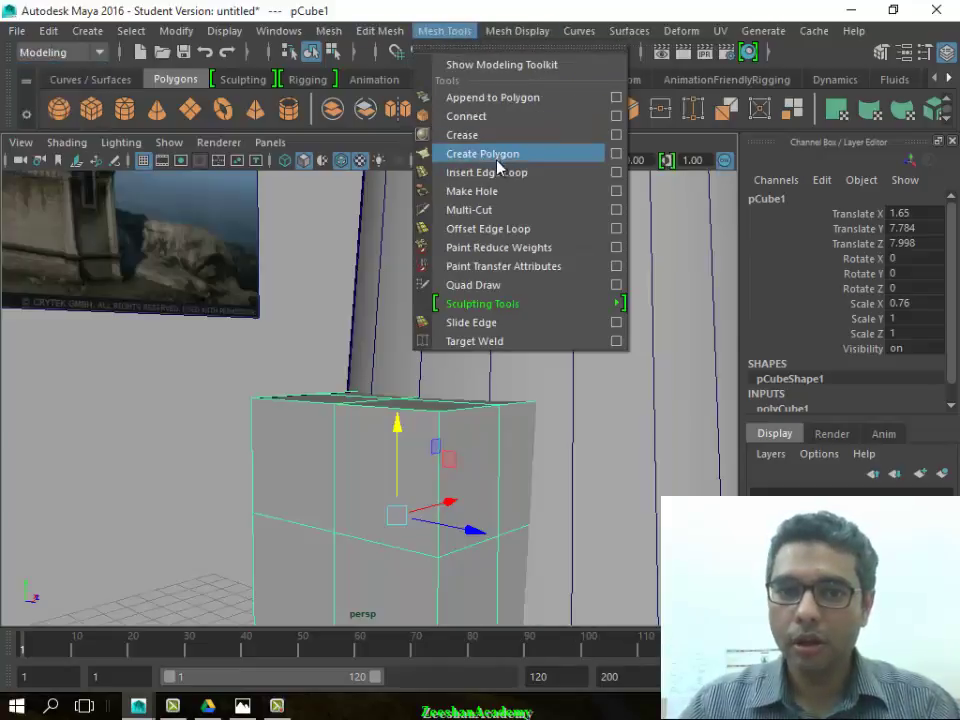
click(486, 173)
mouse_move(440, 435)
mouse_down()
mouse_move(450, 437)
mouse_move(381, 497)
mouse_move(326, 446)
mouse_up()
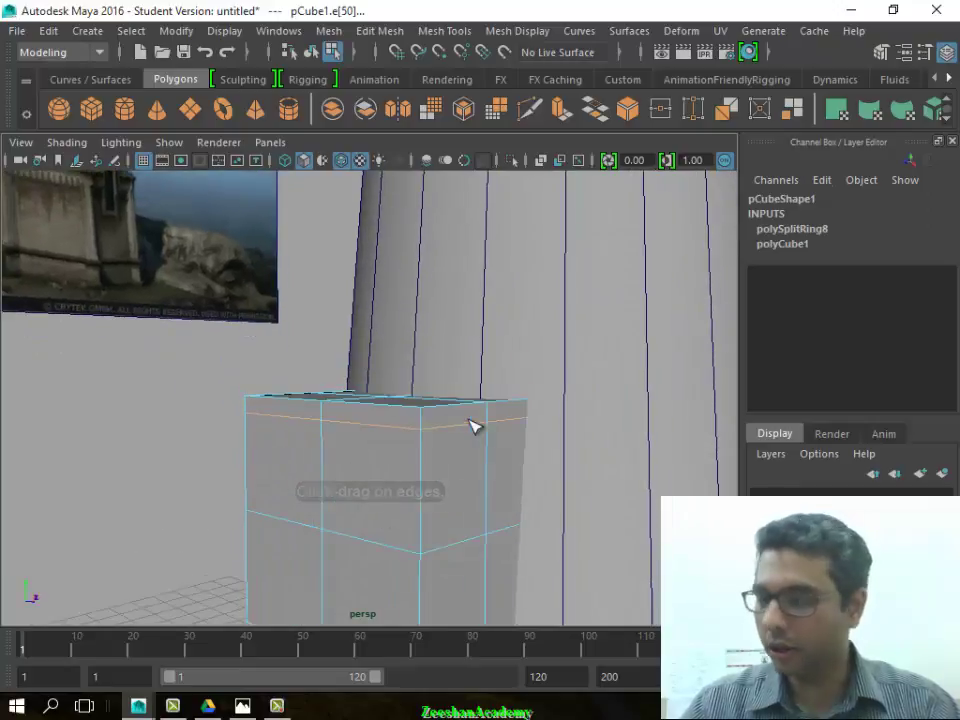
Extrude the top face strip outward to Local Translate Z 0.369, forming an overhanging lip
right_drag(433, 430, 420, 220)
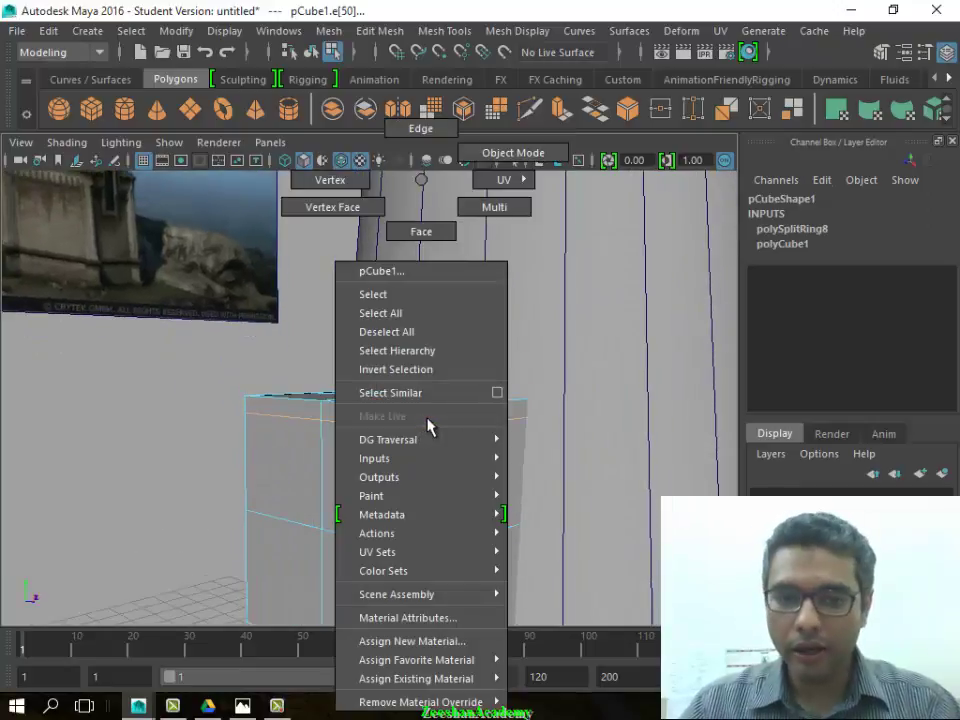
click(398, 425)
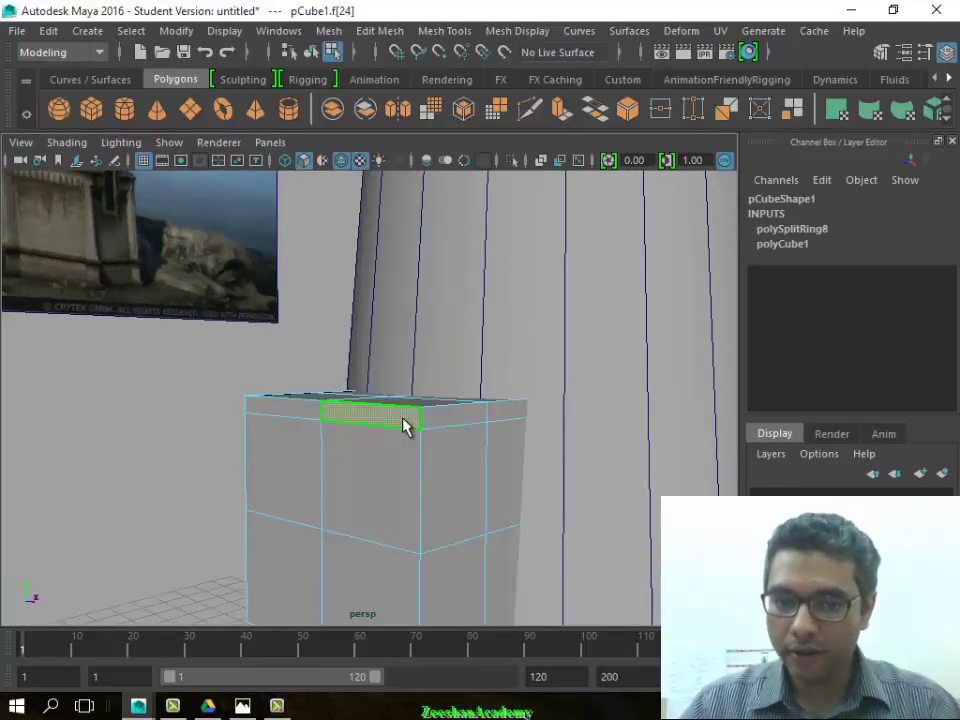
shift+double_click(450, 420)
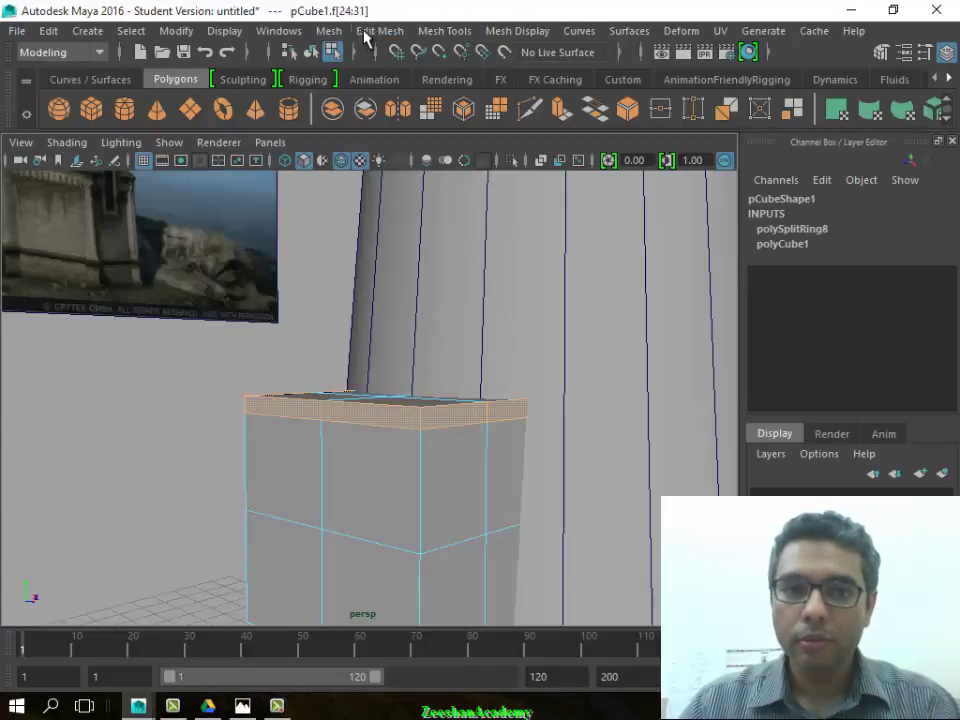
click(368, 31)
click(445, 191)
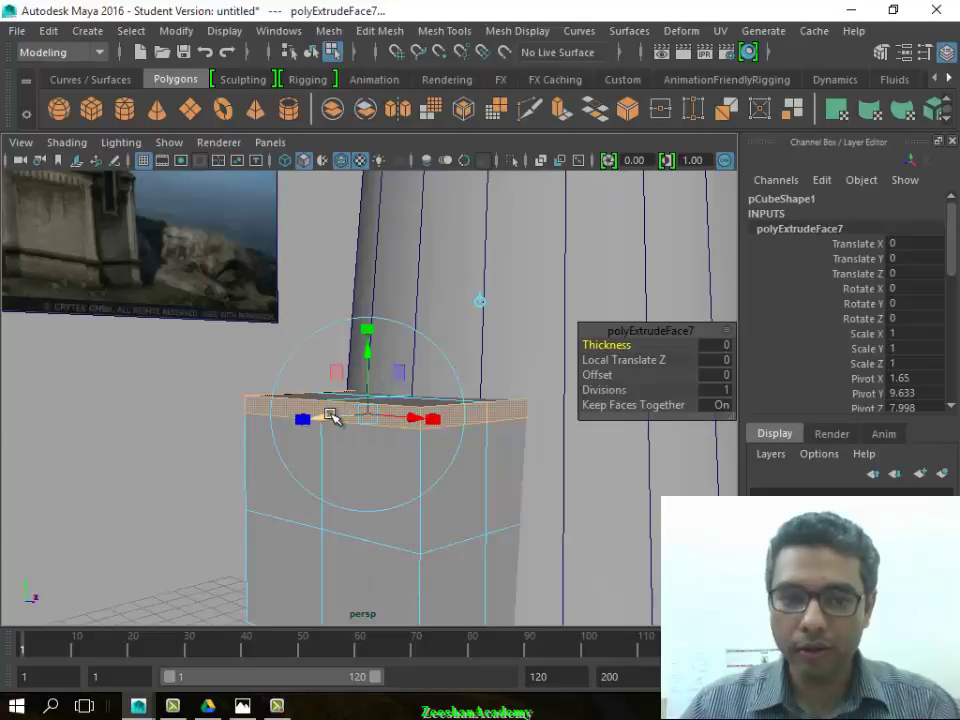
mouse_move(332, 418)
mouse_down()
mouse_move(310, 428)
mouse_move(392, 480)
mouse_move(439, 471)
mouse_move(417, 492)
mouse_up()
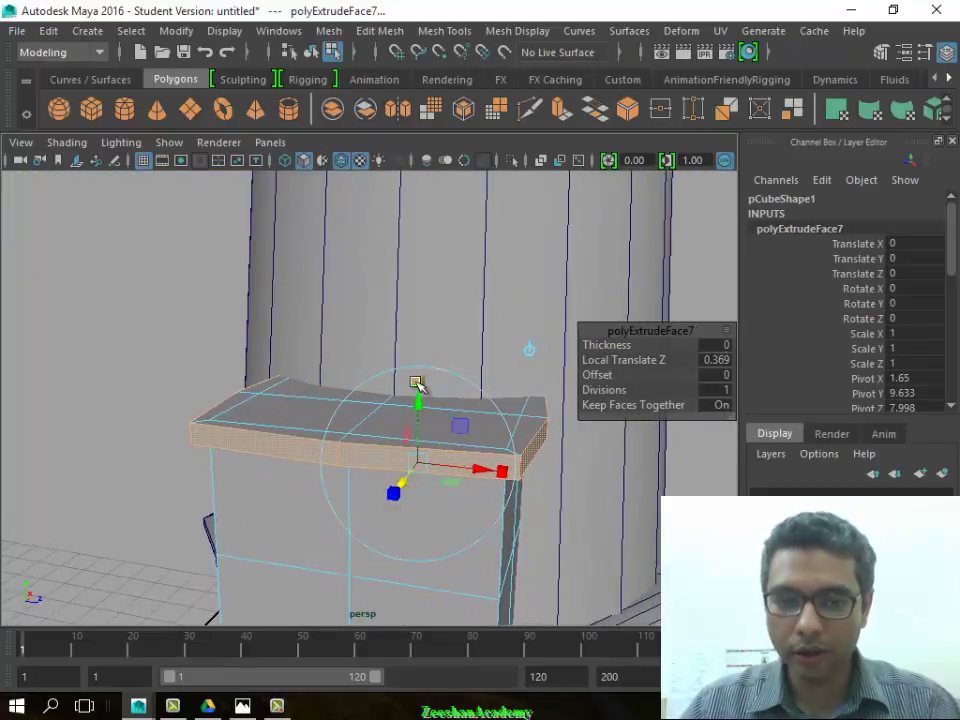
mouse_move(417, 385)
mouse_down()
mouse_move(428, 435)
mouse_move(499, 441)
mouse_up()
key(q)
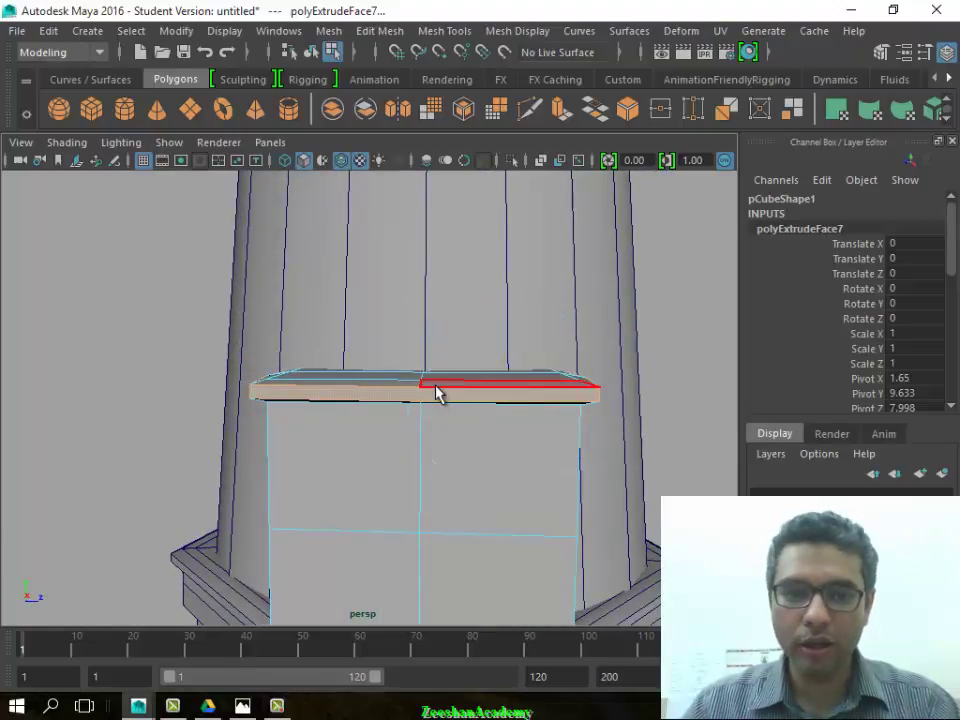
mouse_move(438, 180)
right_down()
mouse_move(470, 200)
mouse_move(347, 180)
right_up()
mouse_move(375, 229)
alt+mouse_down()
mouse_move(439, 418)
mouse_move(439, 474)
alt+mouse_up()
Raise the annex's top-middle vertices into a gable peak, then orbit to review the roof
key(w)
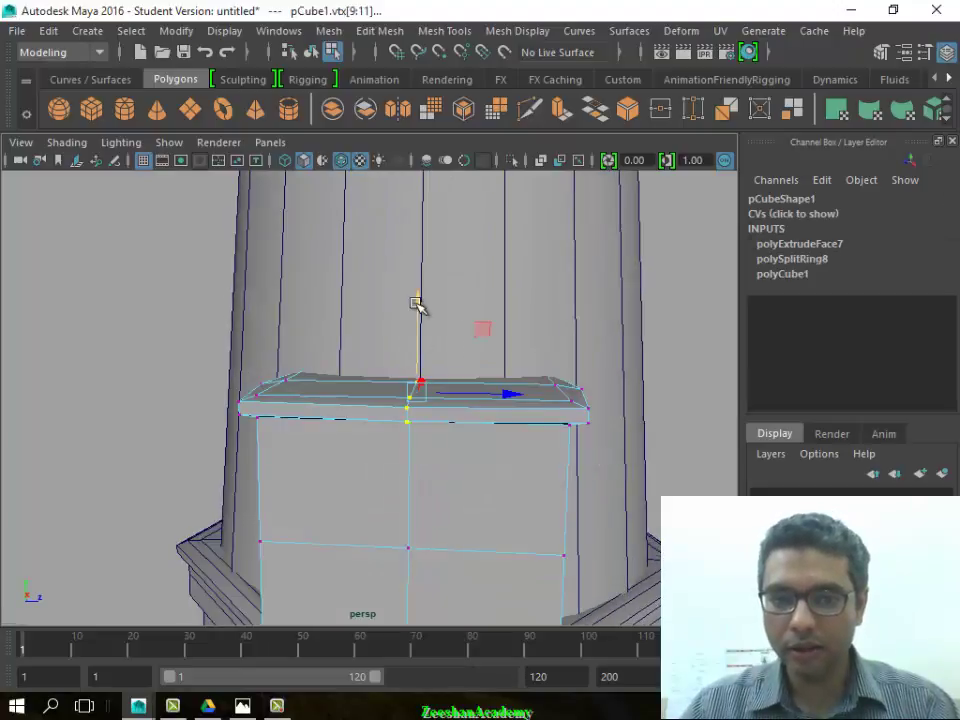
drag(418, 304, 421, 203)
mouse_move(428, 375)
alt+mouse_down()
mouse_move(354, 358)
mouse_move(259, 364)
mouse_move(396, 364)
mouse_move(390, 369)
mouse_move(437, 420)
mouse_move(358, 272)
mouse_move(298, 358)
mouse_move(490, 386)
mouse_move(549, 491)
mouse_move(504, 431)
mouse_move(461, 429)
mouse_move(504, 420)
mouse_move(544, 489)
alt+mouse_up()
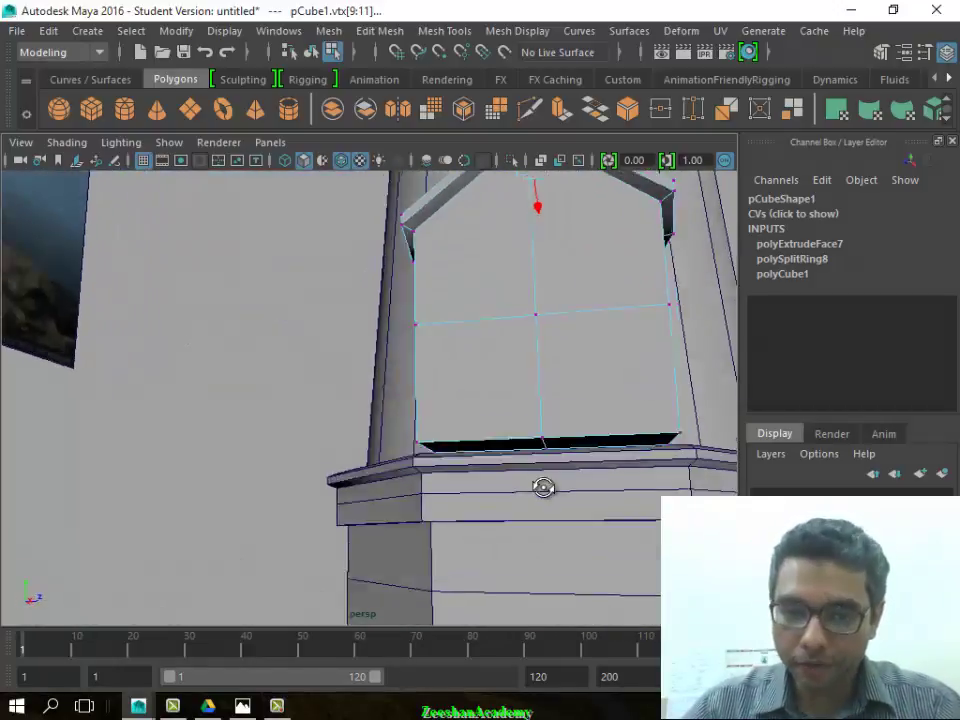
alt+drag(528, 333, 429, 318)
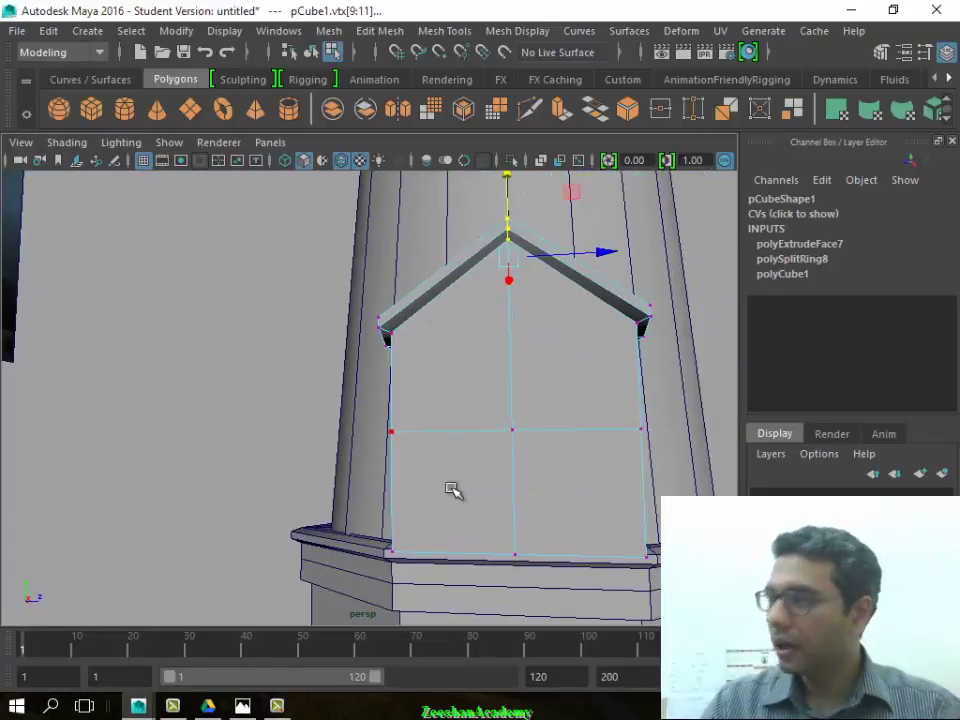
alt+drag(400, 537, 478, 524)
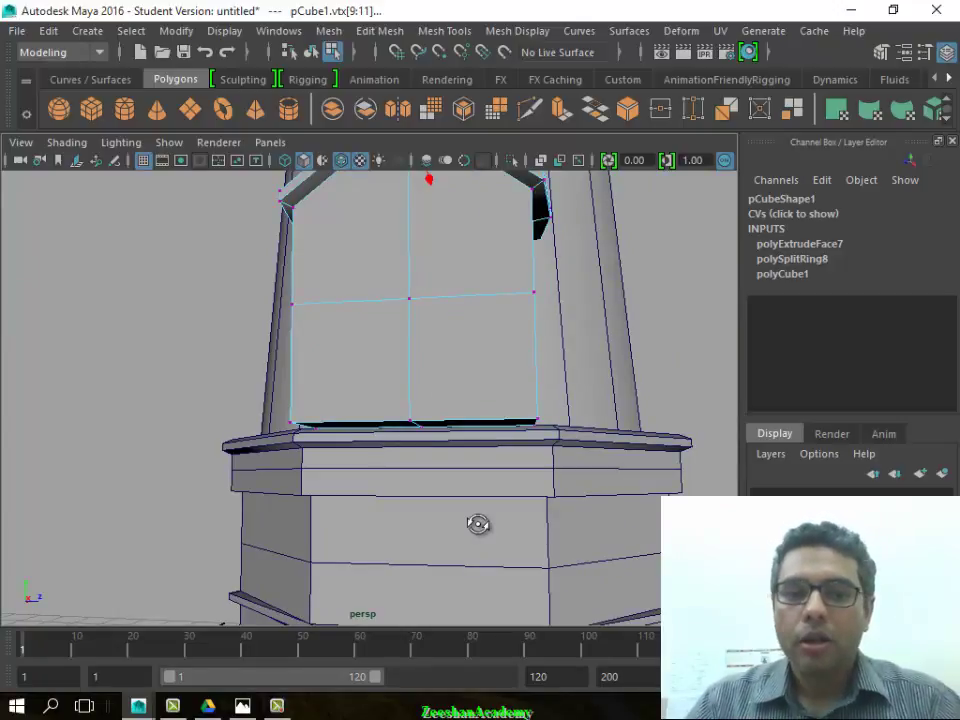
alt+drag(478, 524, 465, 440)
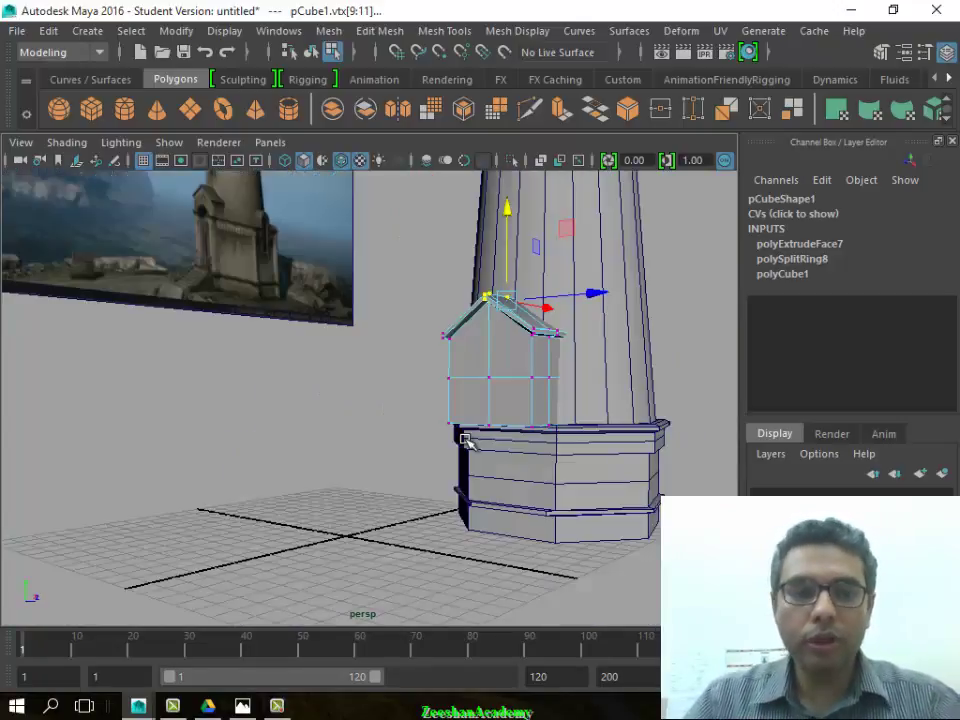
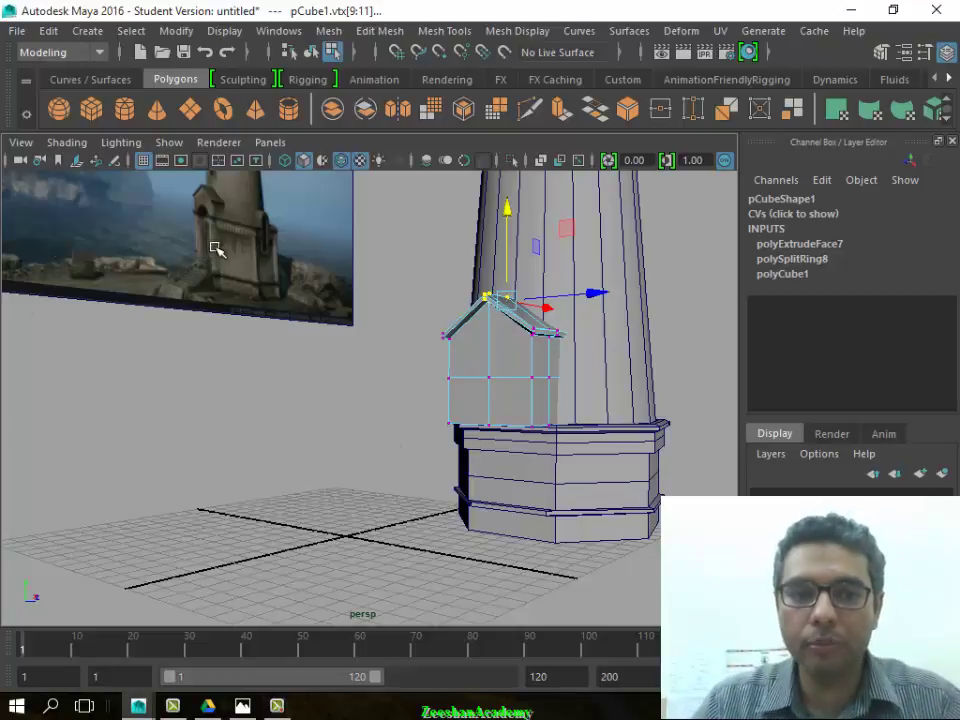
Deselect the roof vertices and start an interactive Polygon Cylinder on the grid beside the base
click(548, 468)
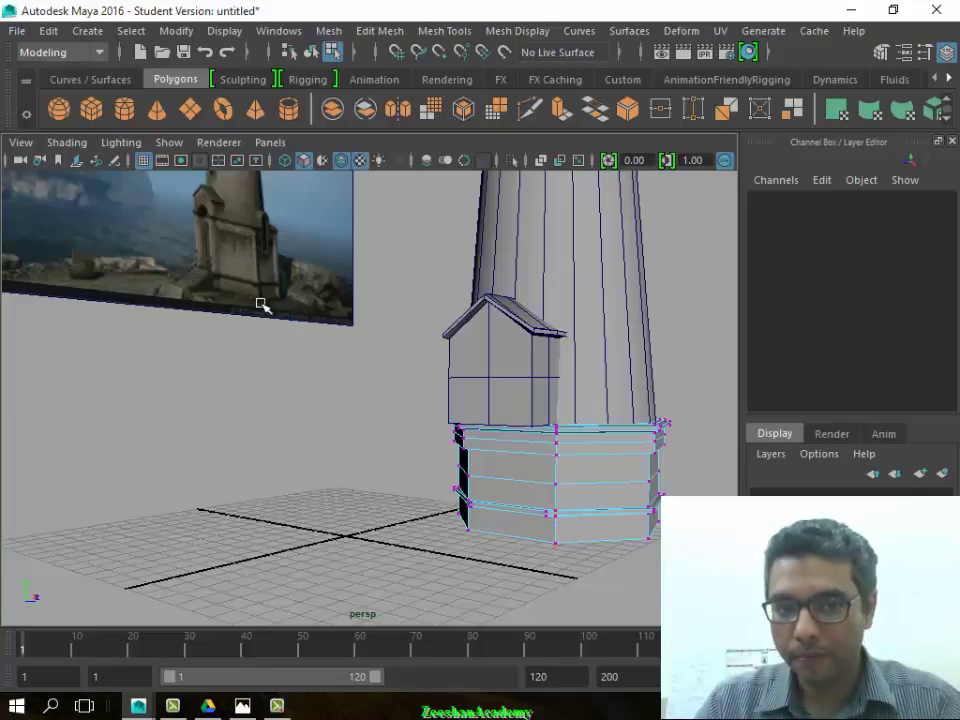
alt+drag(365, 337, 433, 431)
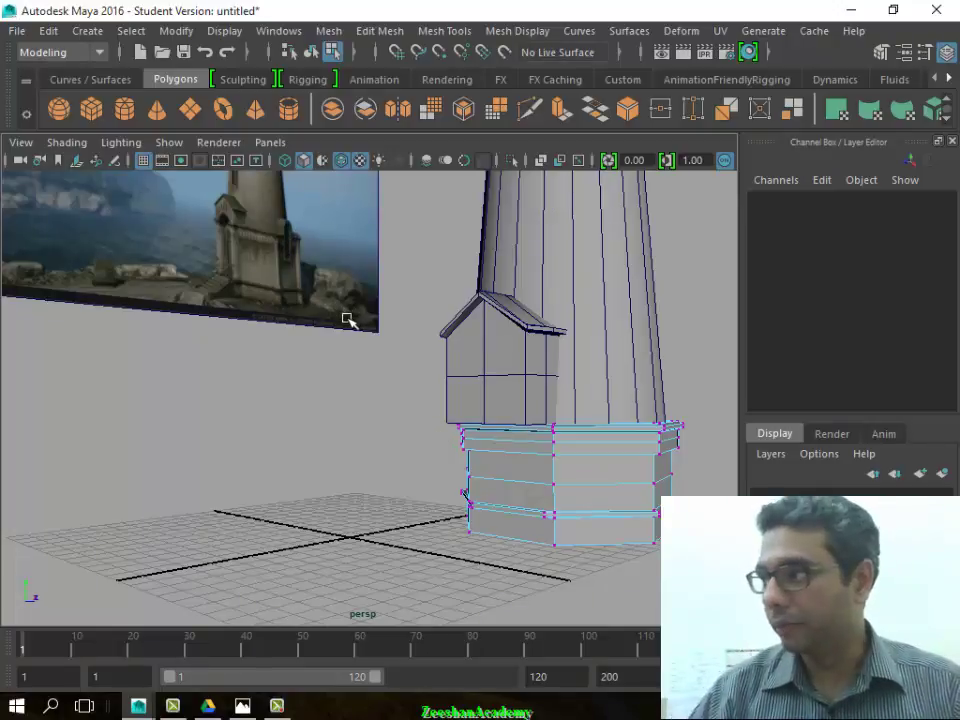
click(124, 108)
mouse_move(467, 557)
alt+mouse_down()
mouse_move(499, 525)
mouse_move(422, 503)
alt+mouse_up()
Draw a slim cylinder on the grid and move it against a corner of the octagonal base
click(407, 493)
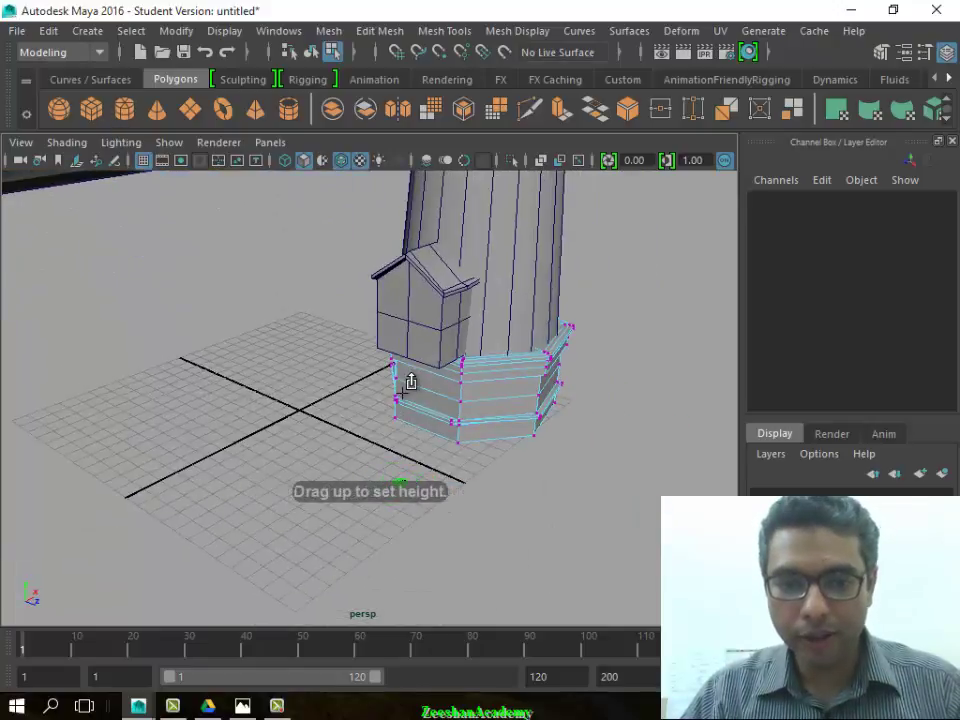
alt+drag(415, 453, 386, 443)
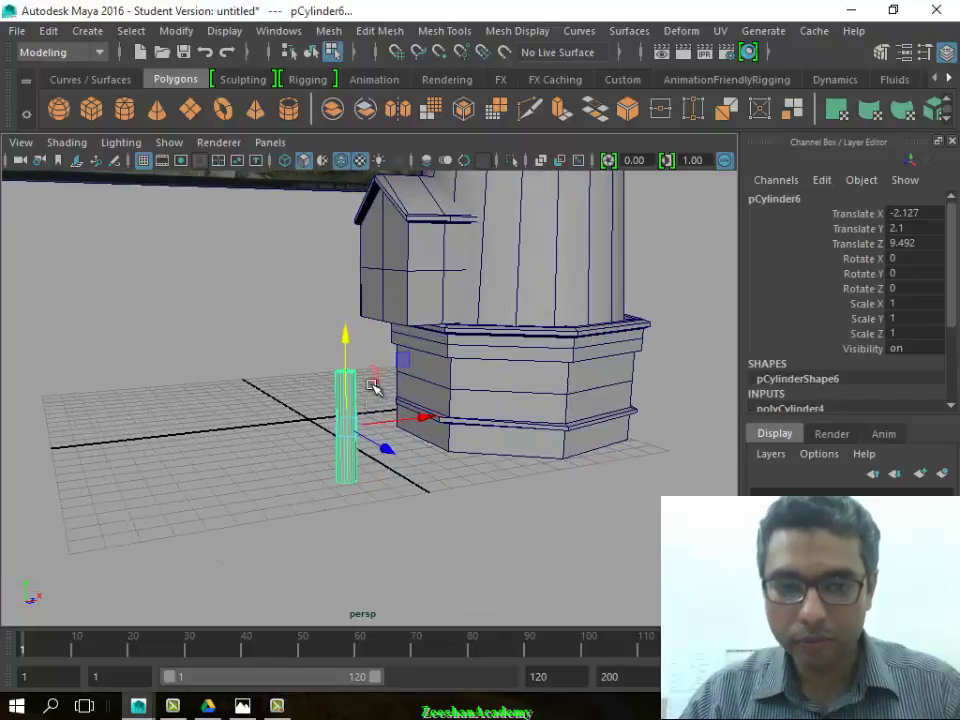
mouse_move(375, 386)
alt+mouse_down()
mouse_move(514, 465)
mouse_move(350, 456)
mouse_move(450, 476)
alt+mouse_up()
alt+right_drag(450, 476, 512, 524)
mouse_move(512, 524)
alt+mouse_down()
mouse_move(424, 525)
mouse_move(401, 463)
mouse_move(409, 433)
alt+mouse_up()
mouse_move(596, 443)
alt+mouse_down()
mouse_move(437, 377)
mouse_move(154, 347)
alt+mouse_up()
alt+drag(311, 420, 388, 466)
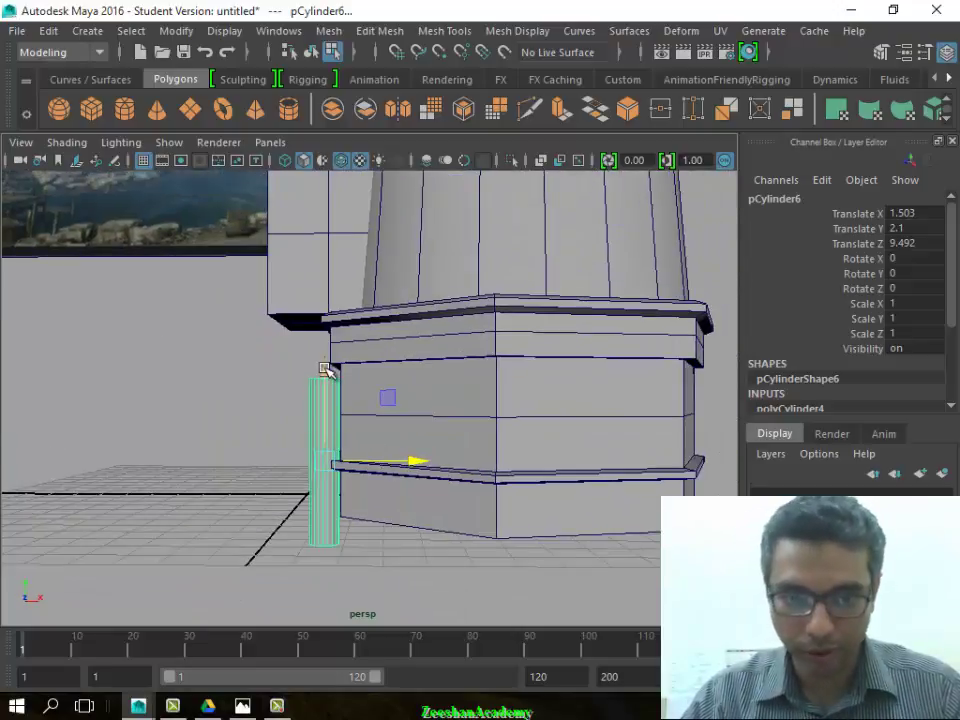
mouse_move(326, 369)
mouse_down()
mouse_move(324, 306)
mouse_move(576, 426)
mouse_up()
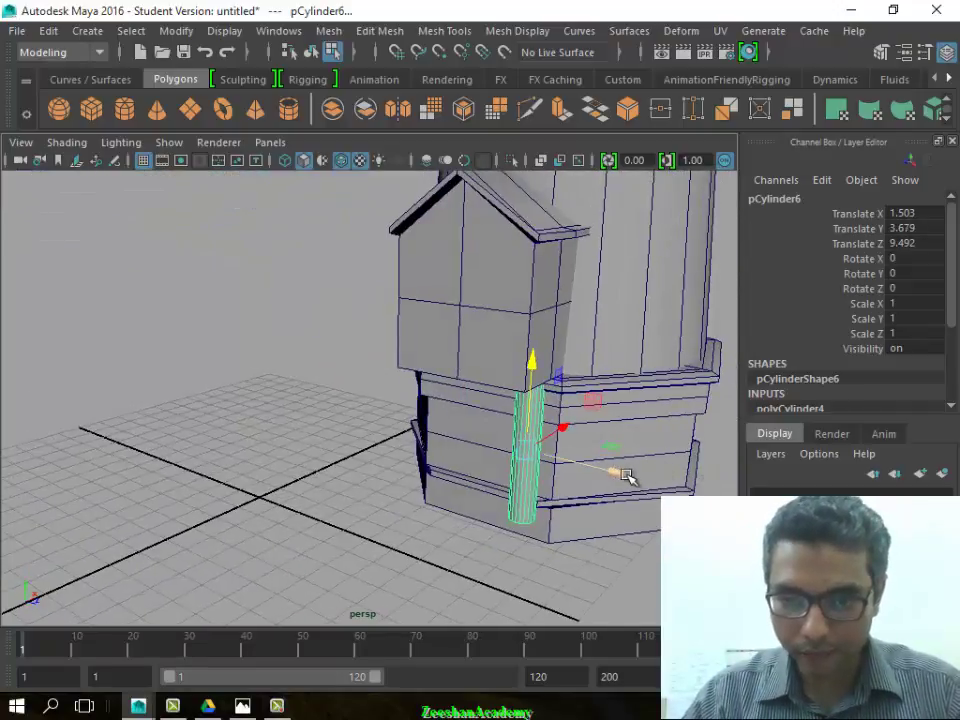
drag(627, 476, 636, 477)
mouse_move(602, 523)
alt+mouse_down()
mouse_move(561, 501)
mouse_move(305, 527)
mouse_move(355, 446)
alt+mouse_up()
scroll(828, 393, down, 3)
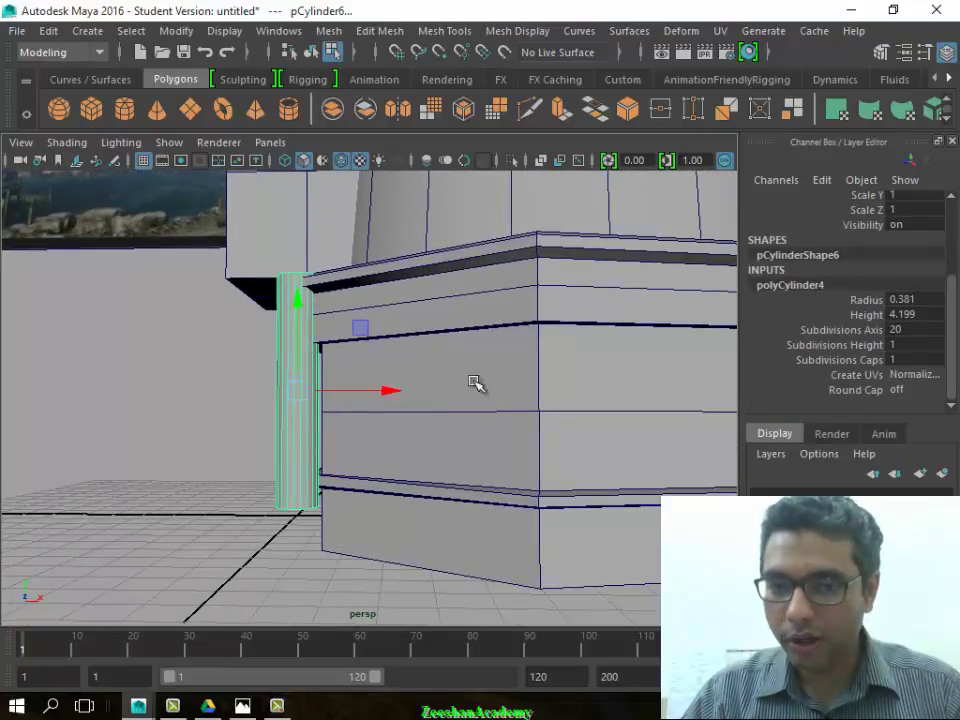
alt+drag(474, 383, 450, 424)
Set the pillar's Height to 5 and Subdivisions Axis to 10
click(866, 314)
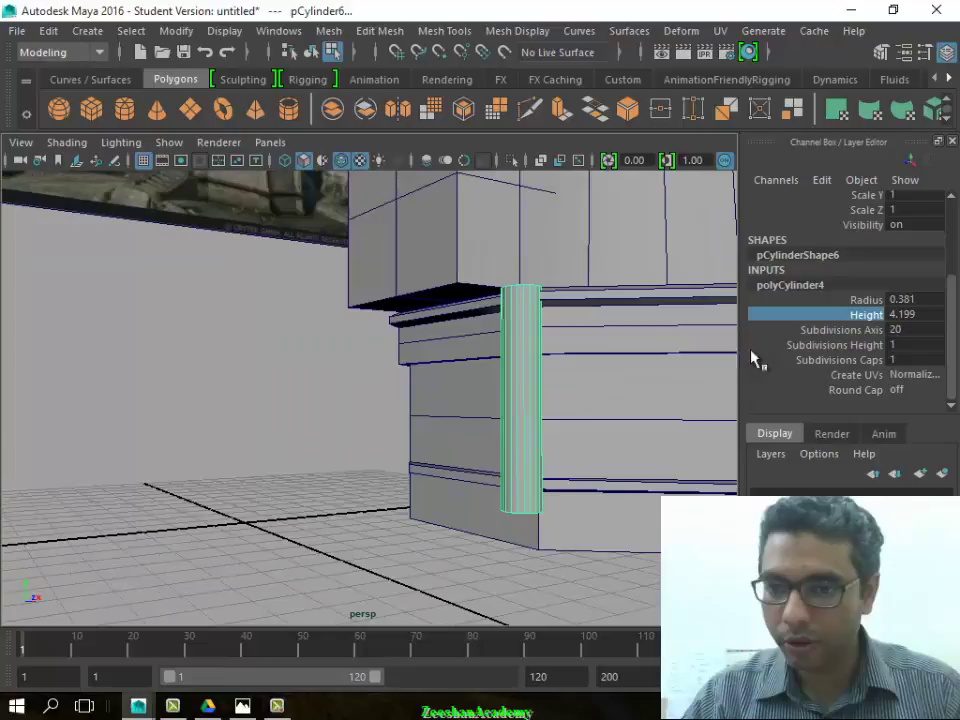
click(898, 316)
text(5)
key(Return)
mouse_move(557, 381)
alt+mouse_down()
mouse_move(482, 422)
mouse_move(618, 472)
mouse_move(478, 456)
alt+mouse_up()
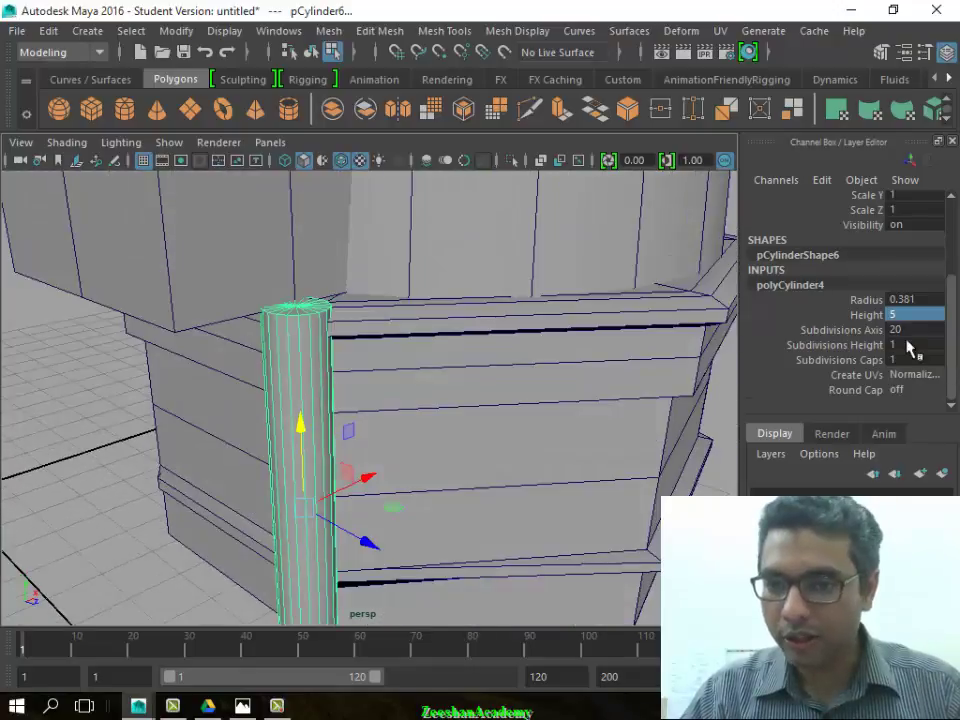
click(926, 331)
text(0)
key(Return)
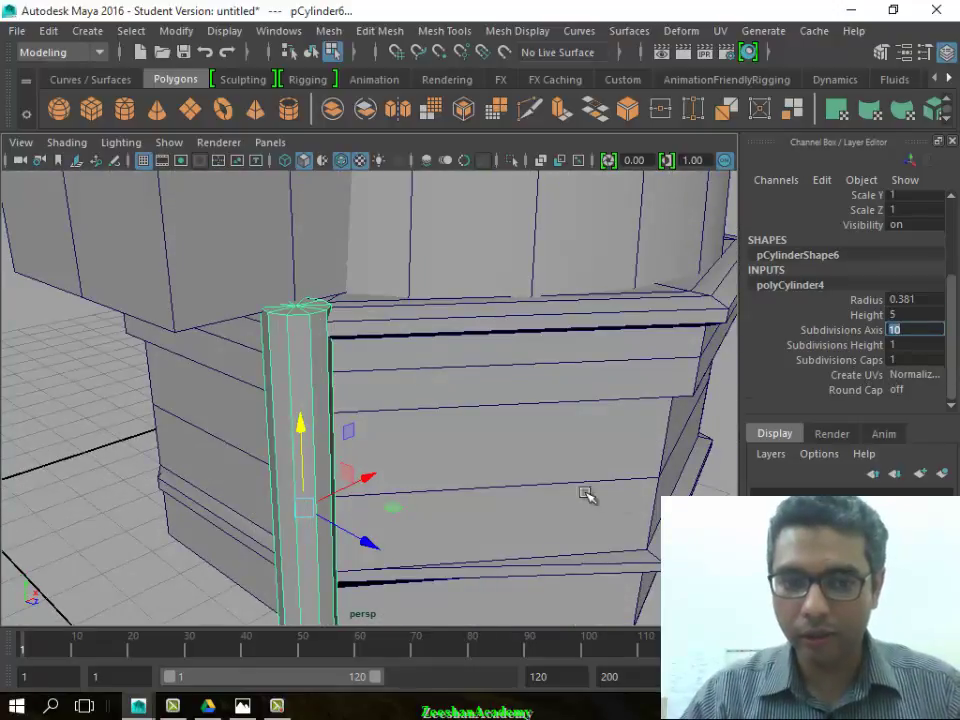
alt+drag(586, 494, 272, 522)
alt+drag(532, 480, 668, 253)
mouse_move(277, 370)
alt+mouse_down()
mouse_move(261, 476)
mouse_move(332, 456)
mouse_move(294, 420)
mouse_move(315, 411)
mouse_move(392, 414)
mouse_move(316, 472)
mouse_move(326, 506)
mouse_move(516, 519)
mouse_move(561, 480)
mouse_move(351, 455)
mouse_move(628, 553)
alt+mouse_up()
click(628, 553)
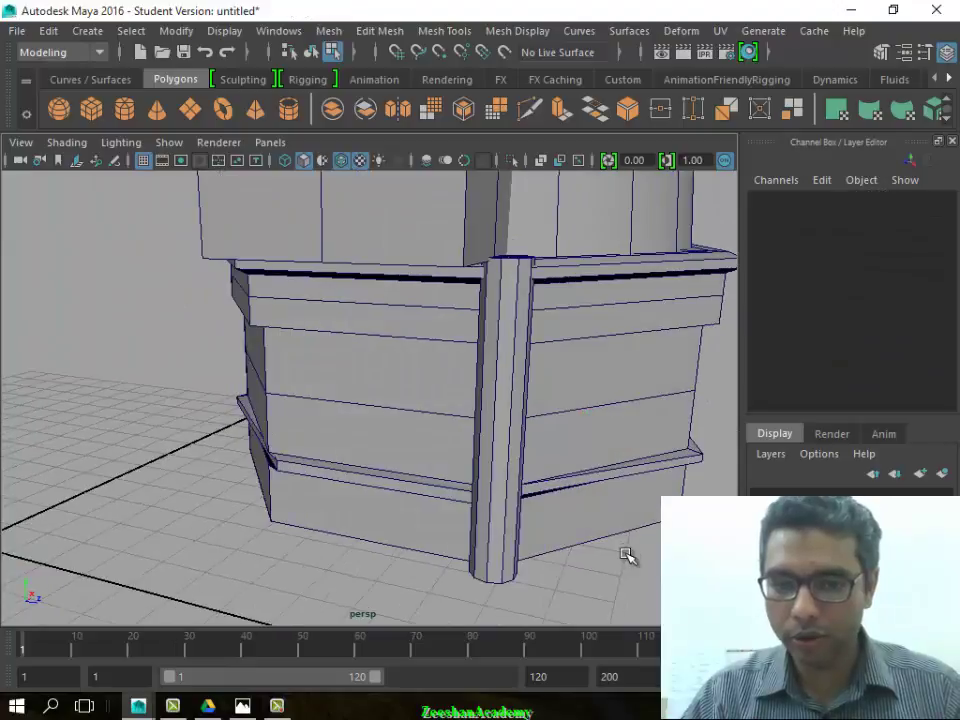
click(342, 167)
alt+drag(448, 321, 557, 509)
alt+drag(557, 588, 588, 479)
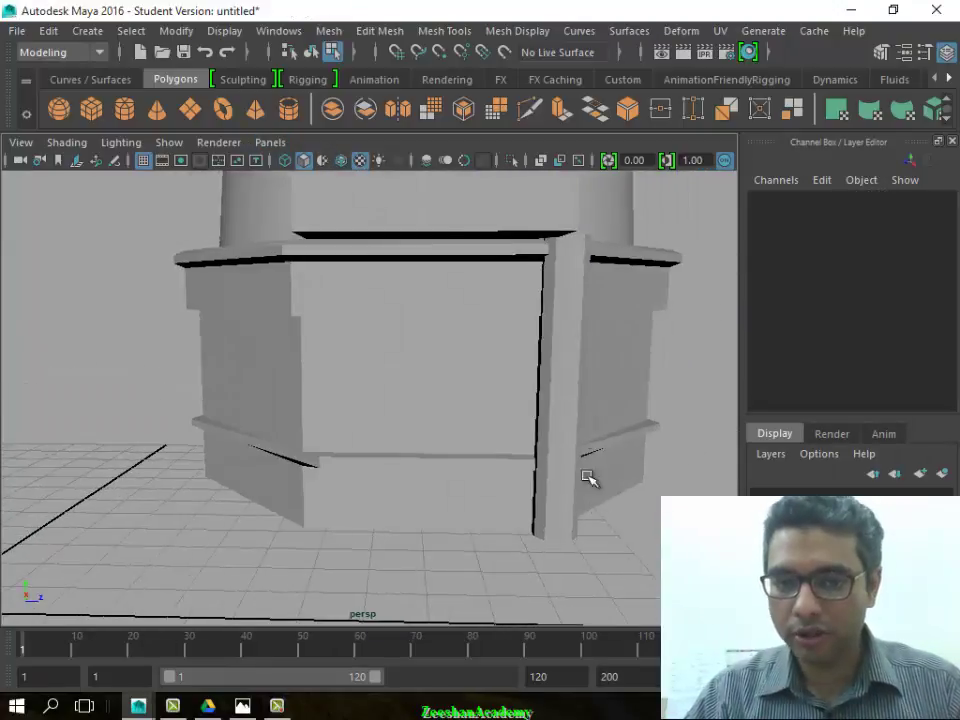
mouse_move(538, 430)
alt+mouse_down()
mouse_move(521, 508)
mouse_move(384, 516)
mouse_move(369, 493)
mouse_move(411, 504)
mouse_move(472, 489)
alt+mouse_up()
key(5)
key(6)
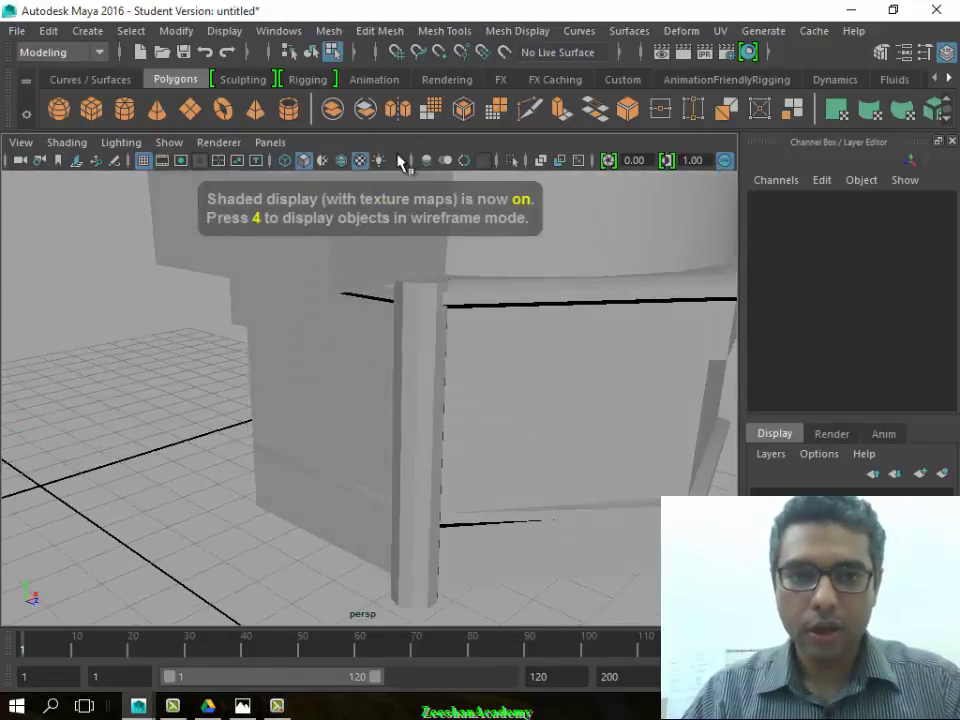
click(361, 161)
scroll(360, 214, down, 3)
alt+drag(360, 214, 465, 411)
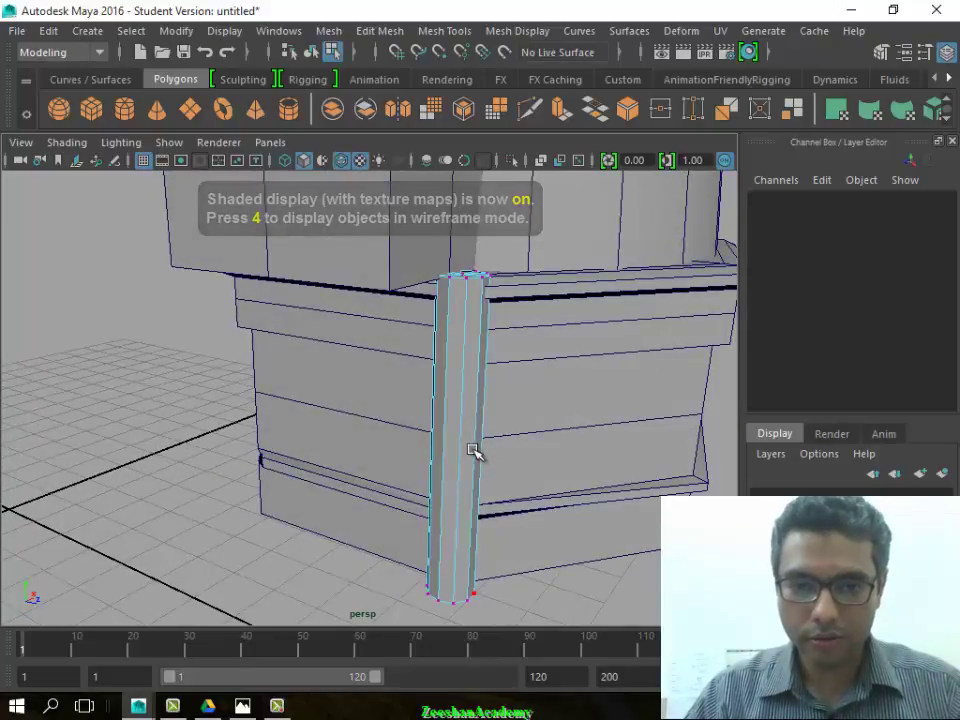
key(6)
mouse_move(497, 456)
alt+mouse_down()
mouse_move(379, 444)
mouse_move(315, 418)
mouse_move(340, 435)
alt+mouse_up()
click(290, 448)
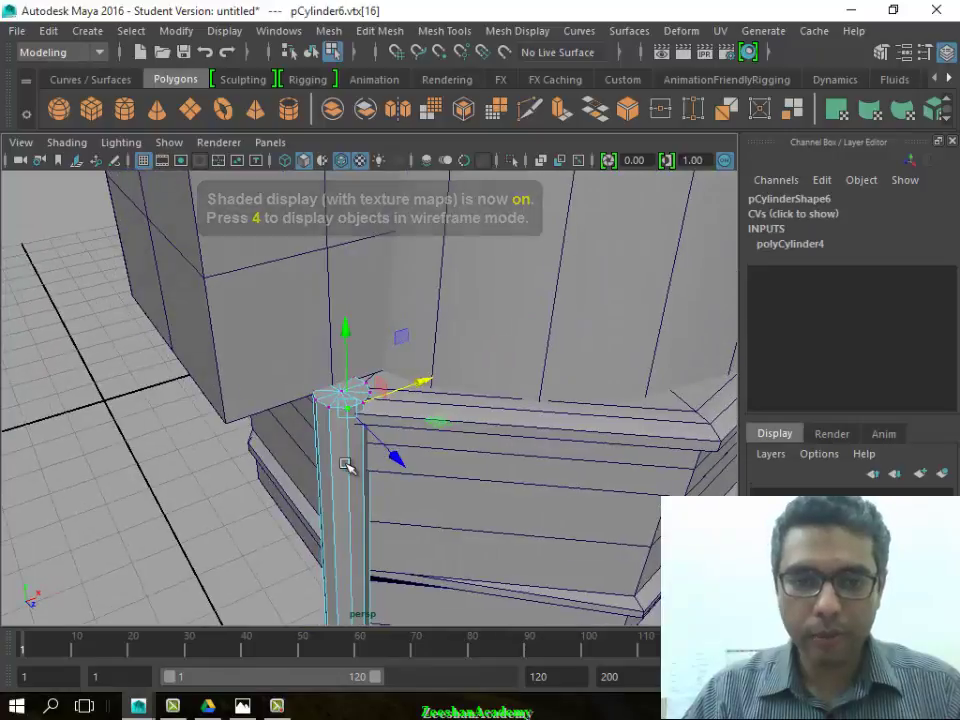
right_drag(343, 180, 430, 208)
alt+drag(428, 175, 318, 442)
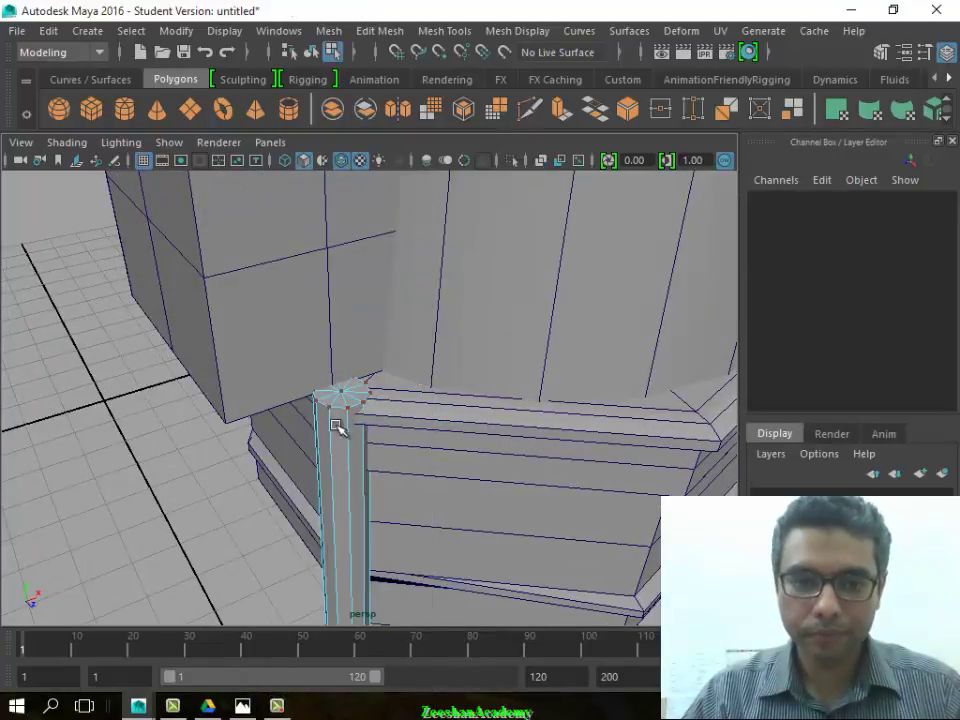
right_drag(339, 180, 432, 160)
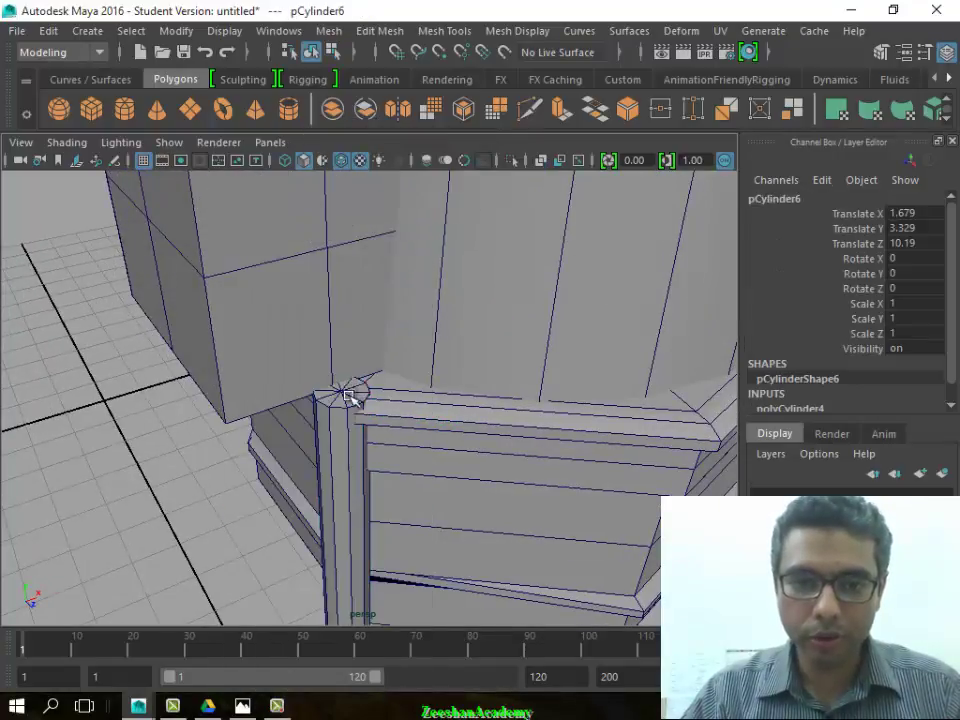
scroll(345, 396, down, 3)
mouse_move(407, 519)
alt+mouse_down()
mouse_move(495, 437)
mouse_move(433, 471)
mouse_move(287, 395)
mouse_move(491, 431)
mouse_move(394, 388)
mouse_move(386, 621)
mouse_move(378, 553)
alt+mouse_up()
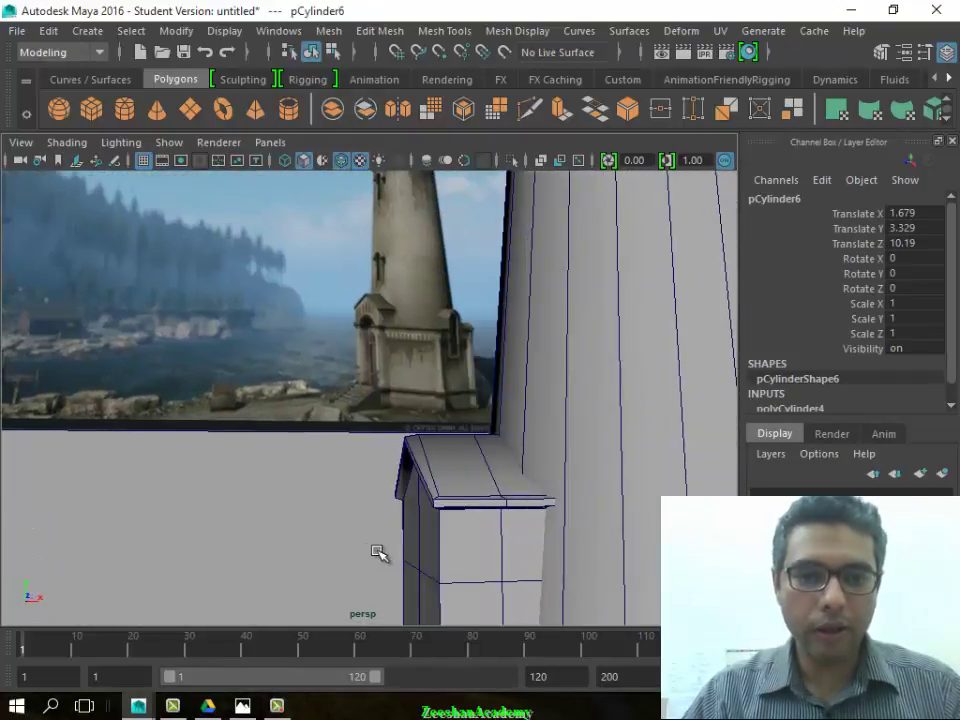
mouse_move(483, 613)
alt+mouse_down()
mouse_move(591, 568)
mouse_move(476, 368)
mouse_move(429, 392)
mouse_move(369, 392)
mouse_move(321, 488)
alt+mouse_up()
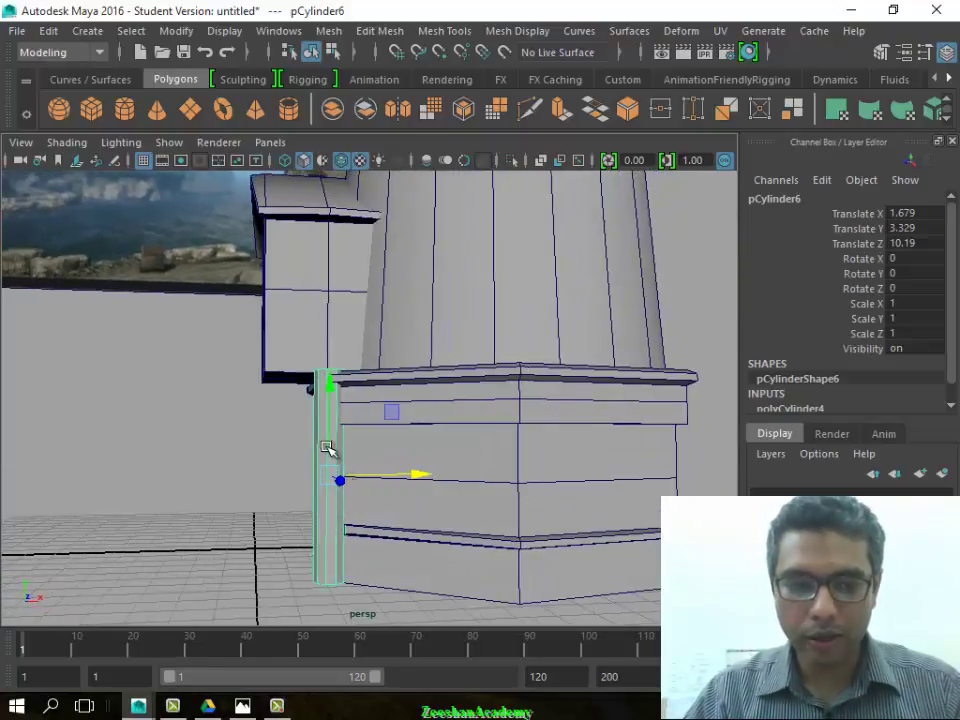
In a maximized top view, nudge the pillar exactly onto the base corner
key(space)
key(space)
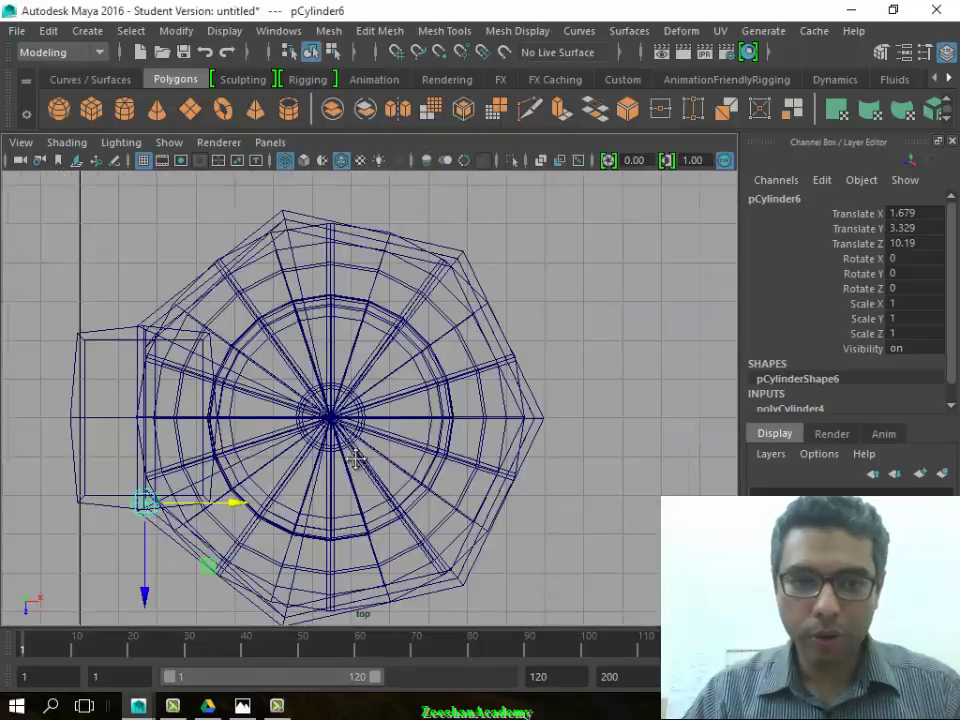
scroll(349, 456, up, 2)
scroll(204, 321, up, 3)
scroll(462, 338, up, 3)
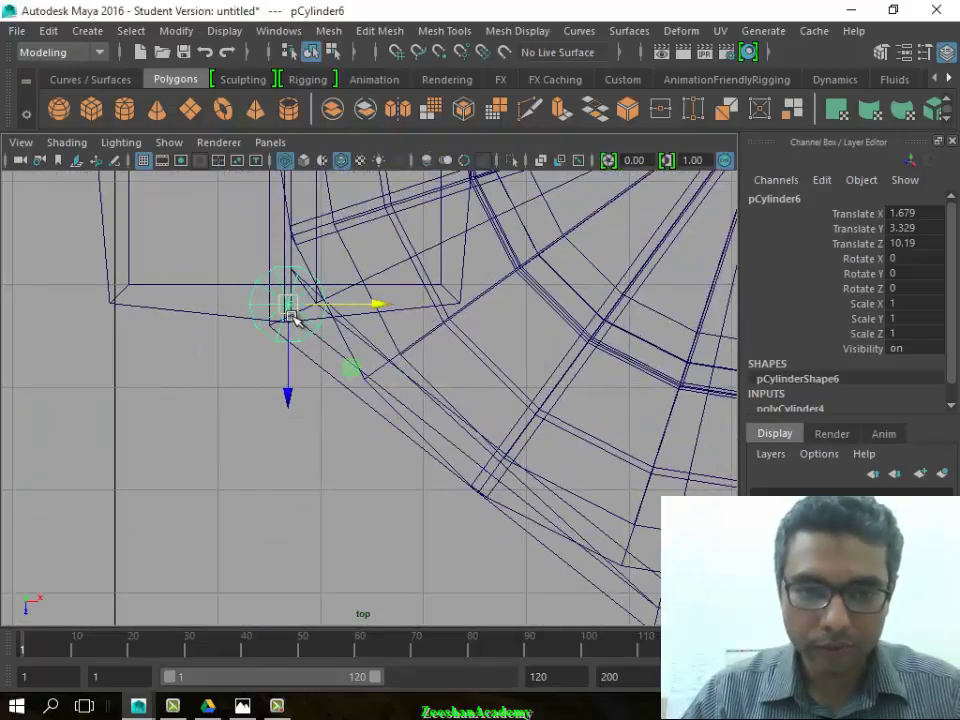
scroll(542, 384, up, 2)
scroll(454, 360, down, 1)
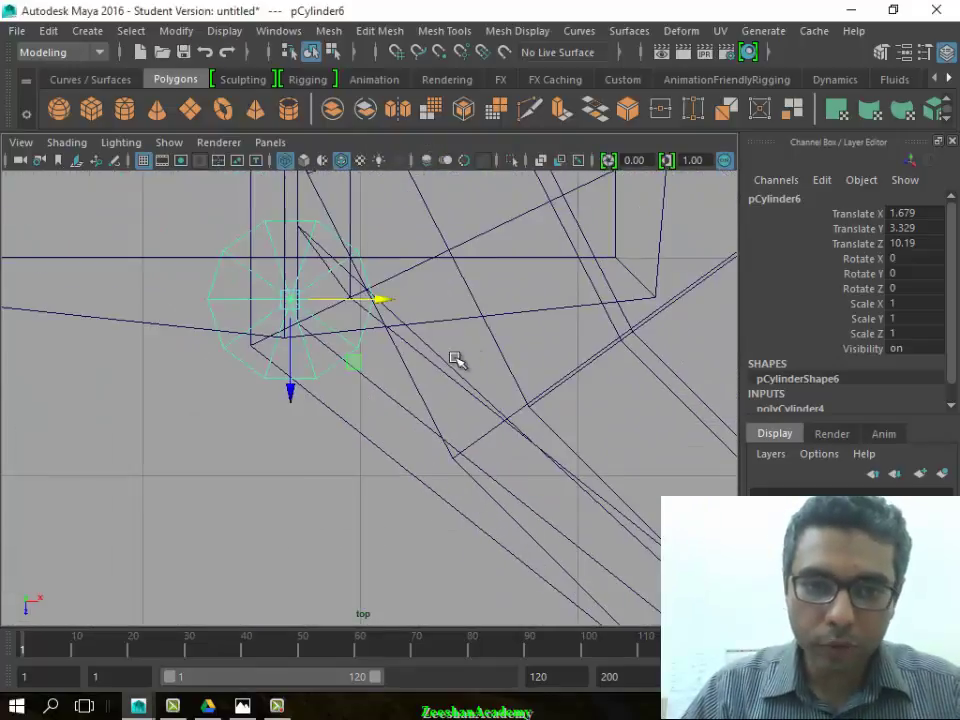
scroll(558, 205, up, 1)
mouse_move(293, 300)
mouse_down()
mouse_move(296, 333)
mouse_move(303, 325)
mouse_move(418, 392)
mouse_move(543, 521)
mouse_up()
scroll(330, 345, down, 3)
scroll(268, 343, down, 2)
scroll(318, 378, down, 1)
Duplicate the pillar as pCylinder7 and place it at translate 5.279, 3.329, 13.159
key(ctrl+d)
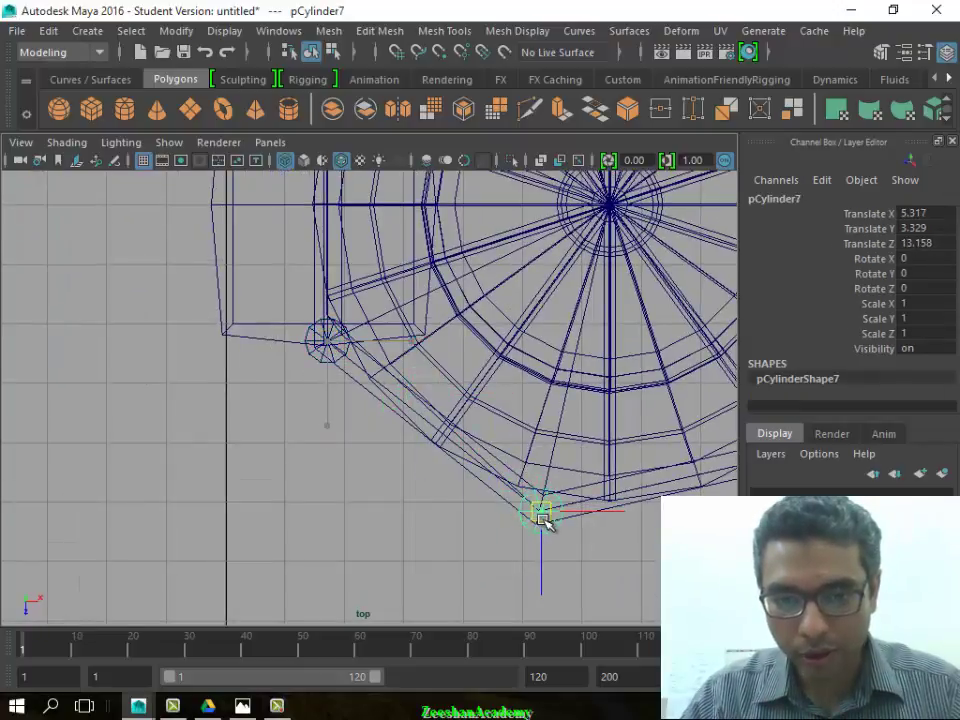
scroll(510, 523, up, 1)
scroll(289, 534, up, 2)
scroll(553, 516, up, 2)
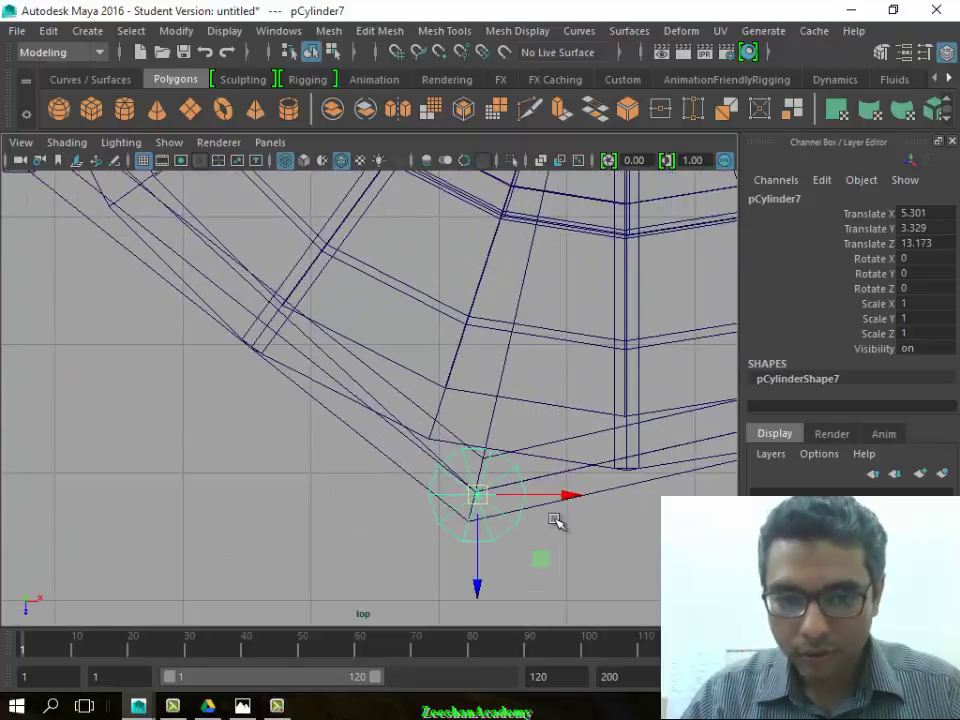
scroll(482, 463, up, 1)
drag(472, 470, 480, 467)
scroll(480, 467, down, 2)
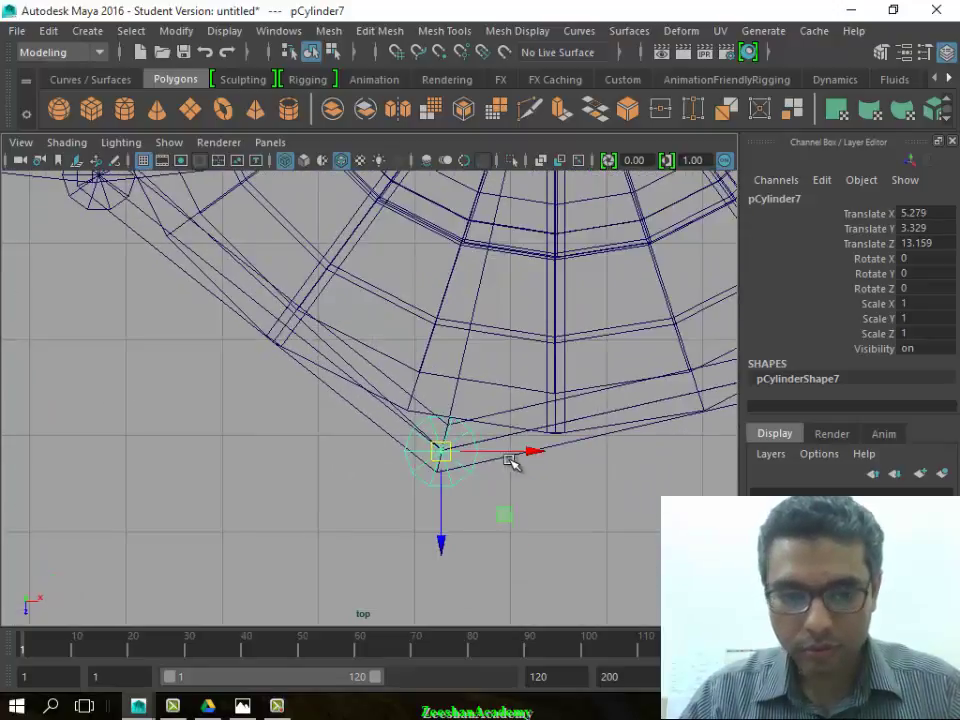
Toggle the viewport layout with Spacebar, ending on the four-panel view
key(space)
key(space)
scroll(471, 484, down, 3)
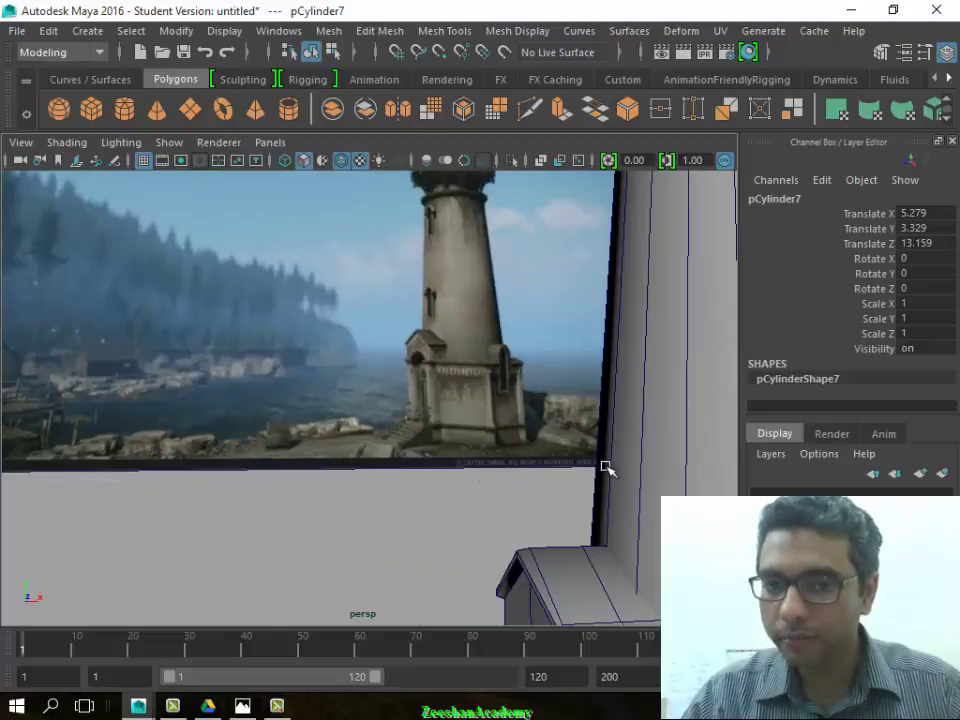
key(space)
key(space)
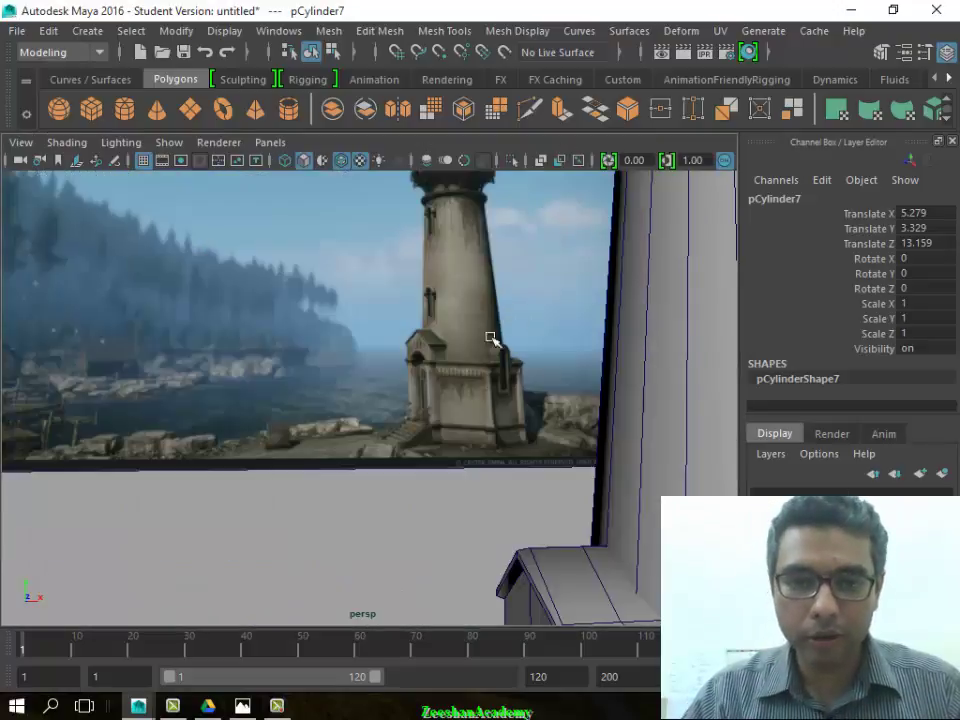
scroll(498, 382, up, 2)
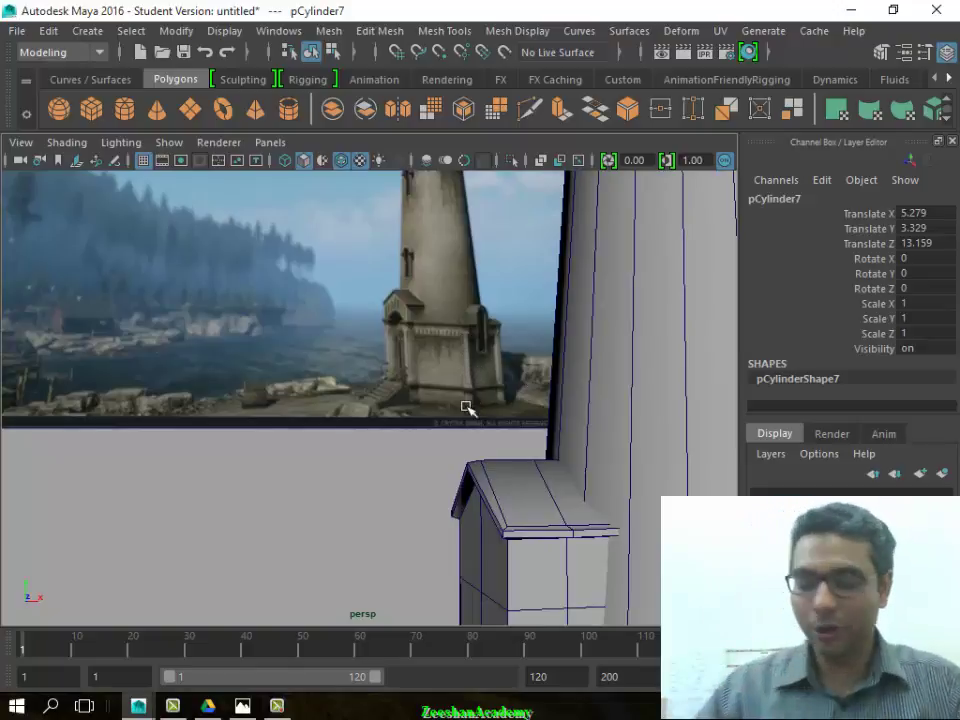
key(space)
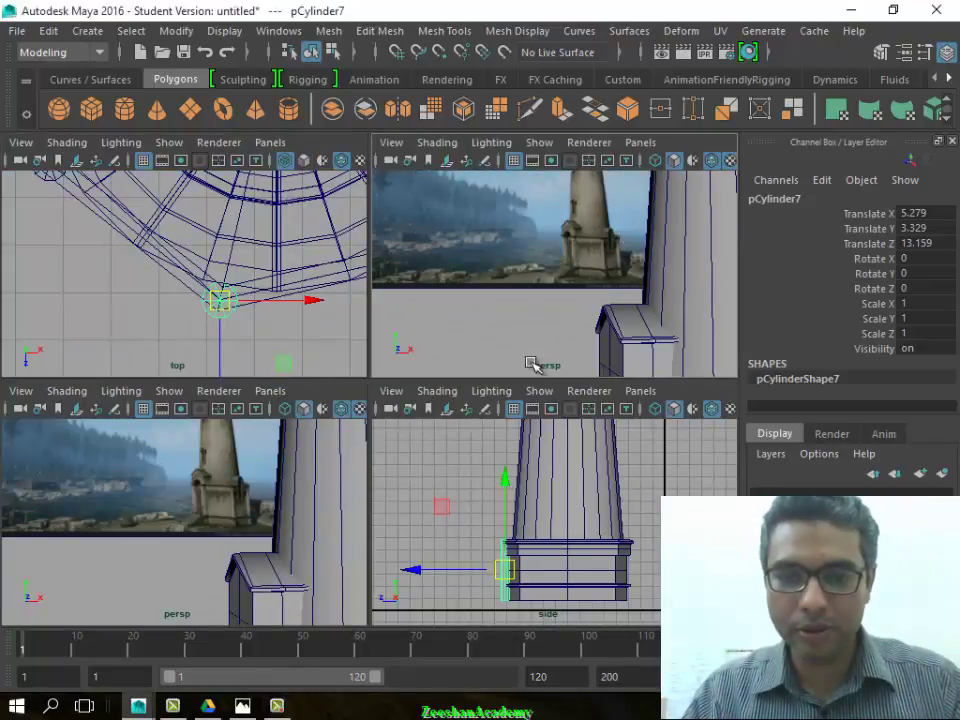
Select the first corner pillar, pCylinder6, and tweak its vertices in vertex mode
key(space)
scroll(362, 435, down, 3)
scroll(399, 454, down, 1)
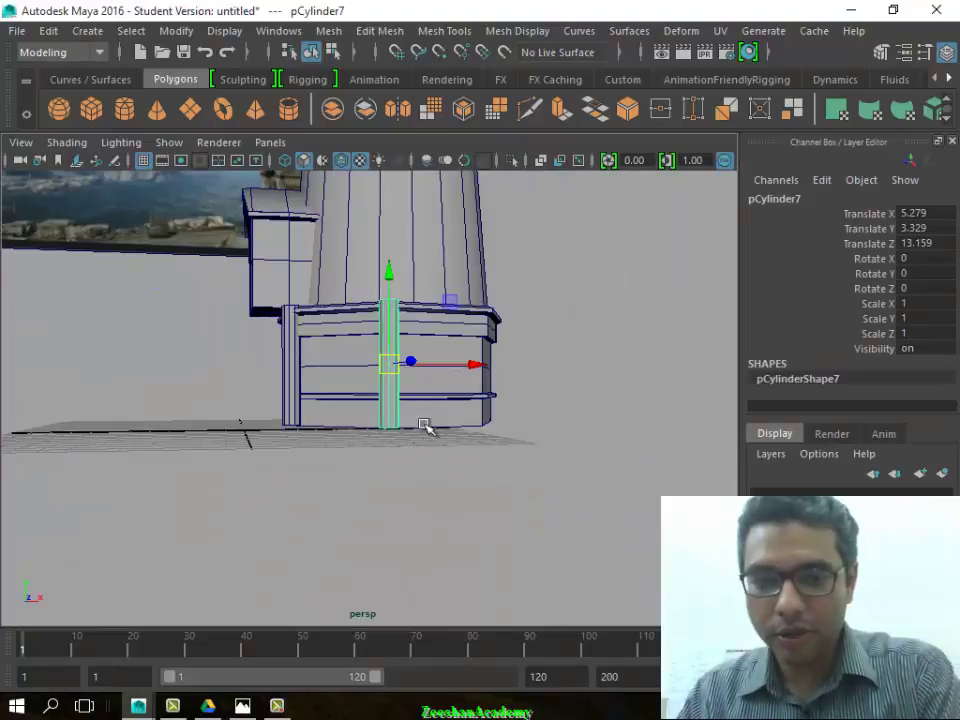
click(425, 425)
click(290, 370)
alt+drag(264, 379, 392, 403)
scroll(460, 307, up, 2)
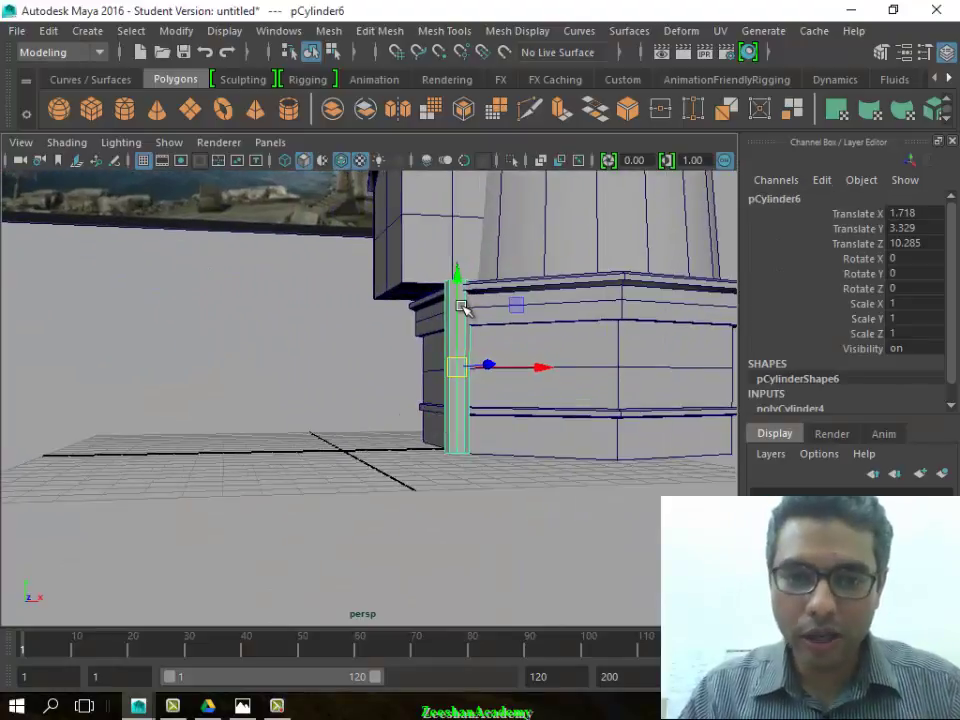
right_drag(461, 178, 369, 193)
click(456, 272)
mouse_move(369, 366)
alt+mouse_down()
mouse_move(400, 352)
mouse_move(495, 418)
alt+mouse_up()
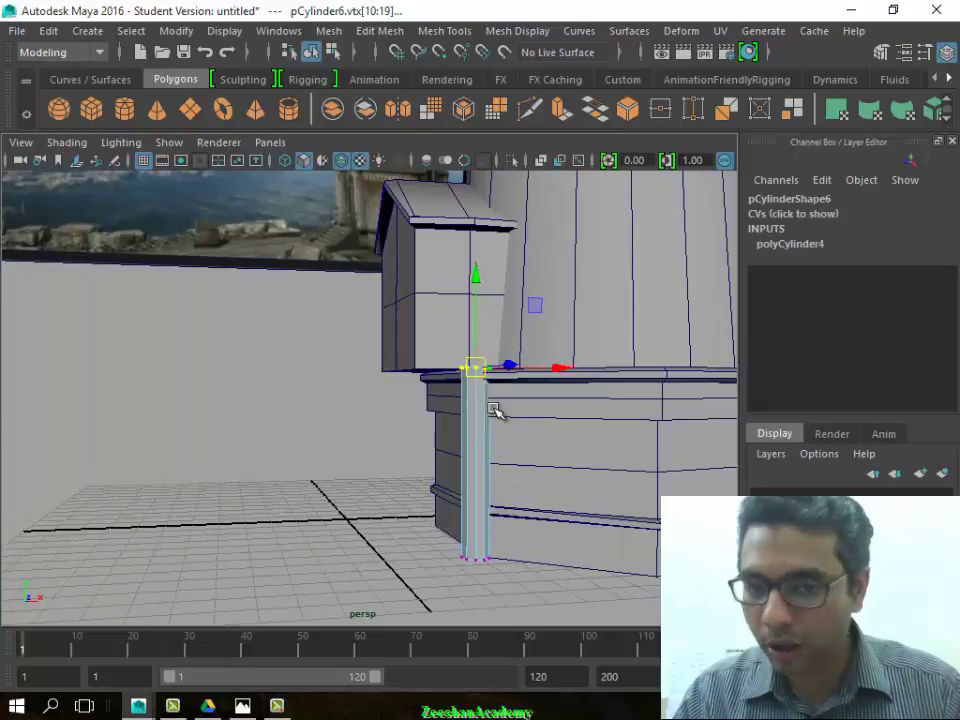
scroll(495, 410, up, 5)
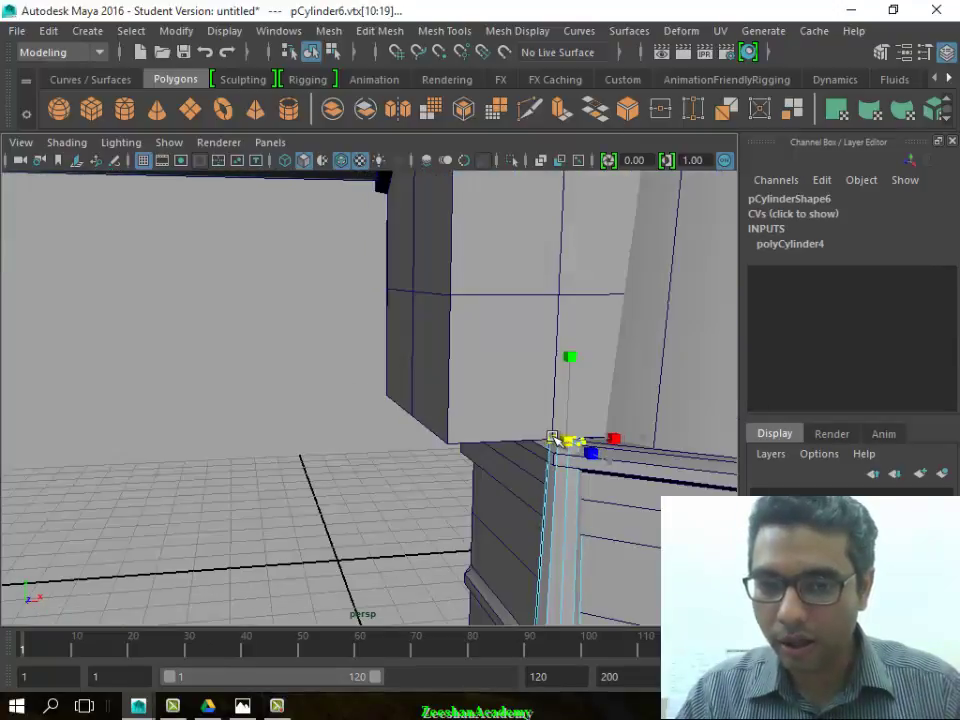
mouse_move(563, 514)
alt+mouse_down()
mouse_move(486, 402)
mouse_move(456, 266)
alt+mouse_up()
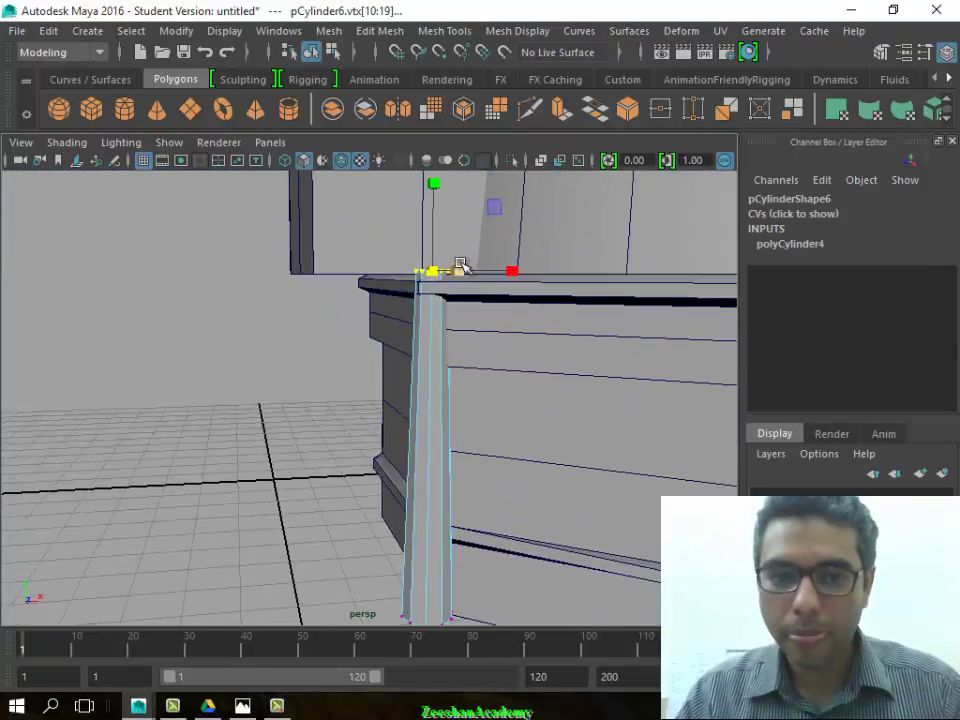
alt+drag(456, 317, 428, 338)
click(398, 432)
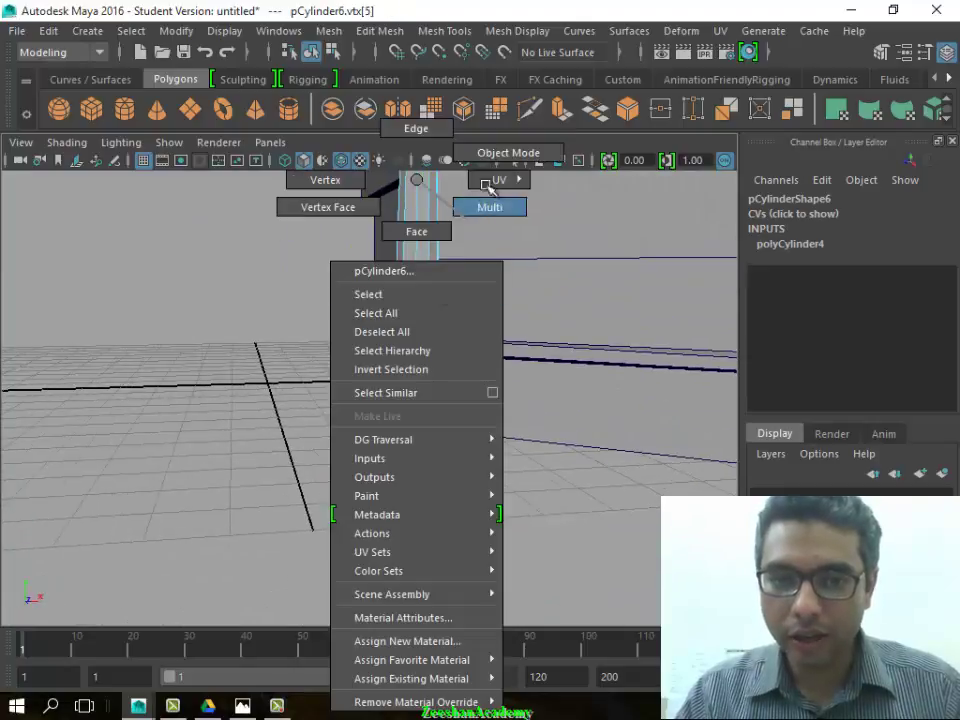
Back in Object Mode, insert an edge loop around the middle of the column
right_drag(417, 182, 503, 152)
click(424, 360)
mouse_move(424, 360)
alt+mouse_down()
mouse_move(320, 401)
mouse_move(399, 373)
mouse_move(420, 340)
alt+mouse_up()
click(444, 30)
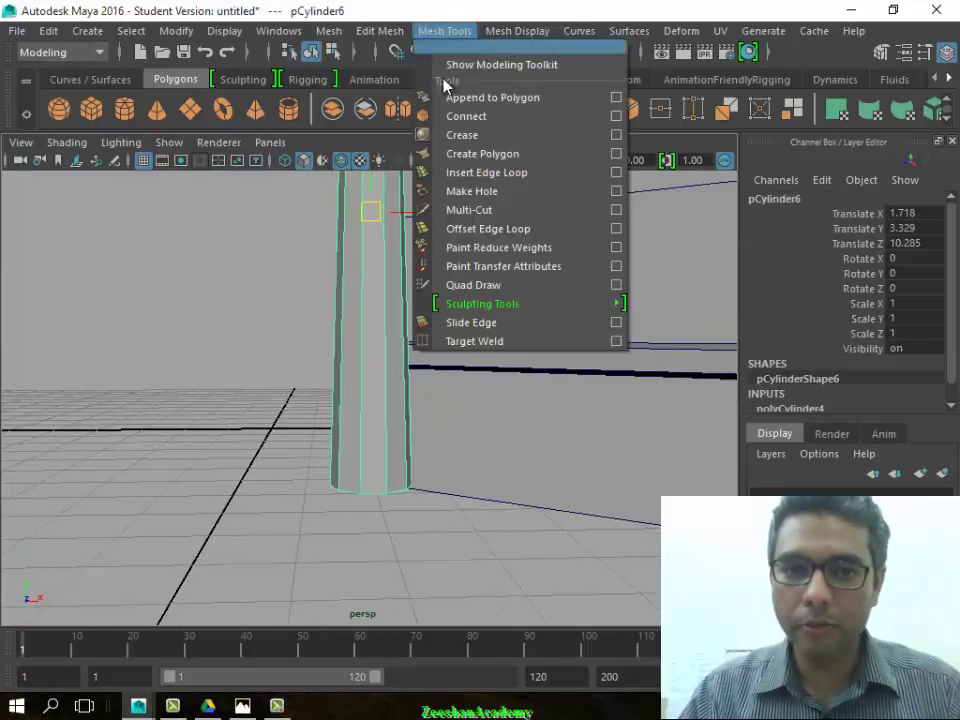
click(512, 174)
click(392, 346)
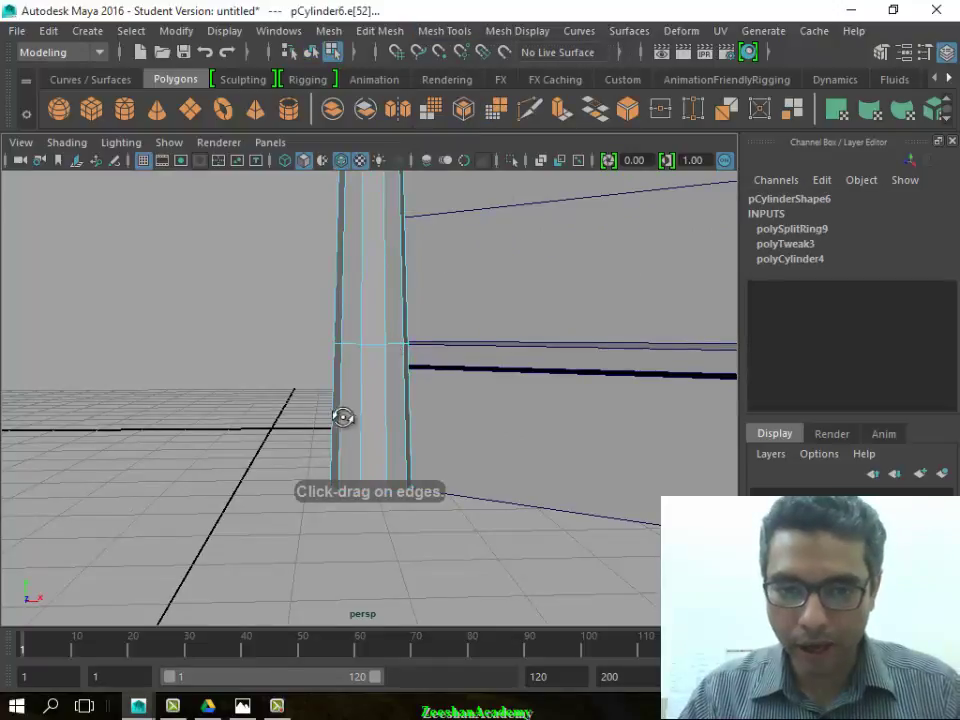
mouse_move(343, 416)
alt+mouse_down()
mouse_move(315, 384)
mouse_move(334, 392)
alt+mouse_up()
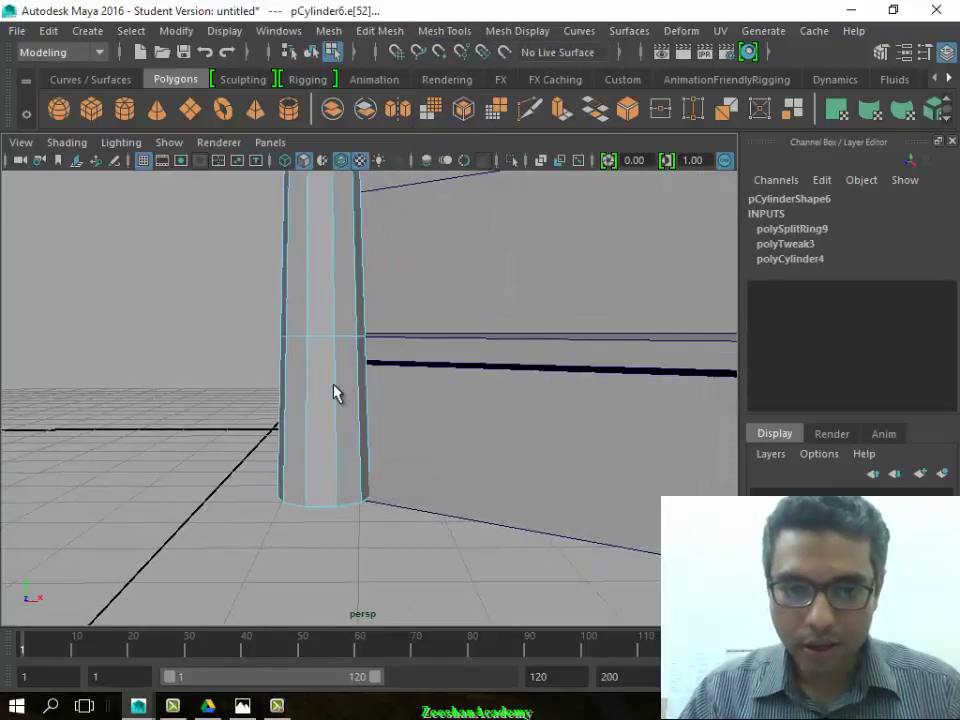
right_drag(334, 390, 400, 170)
Extrude the column's lower band of faces outward by Local Translate Z 0.131 into a plinth
right_drag(330, 180, 306, 230)
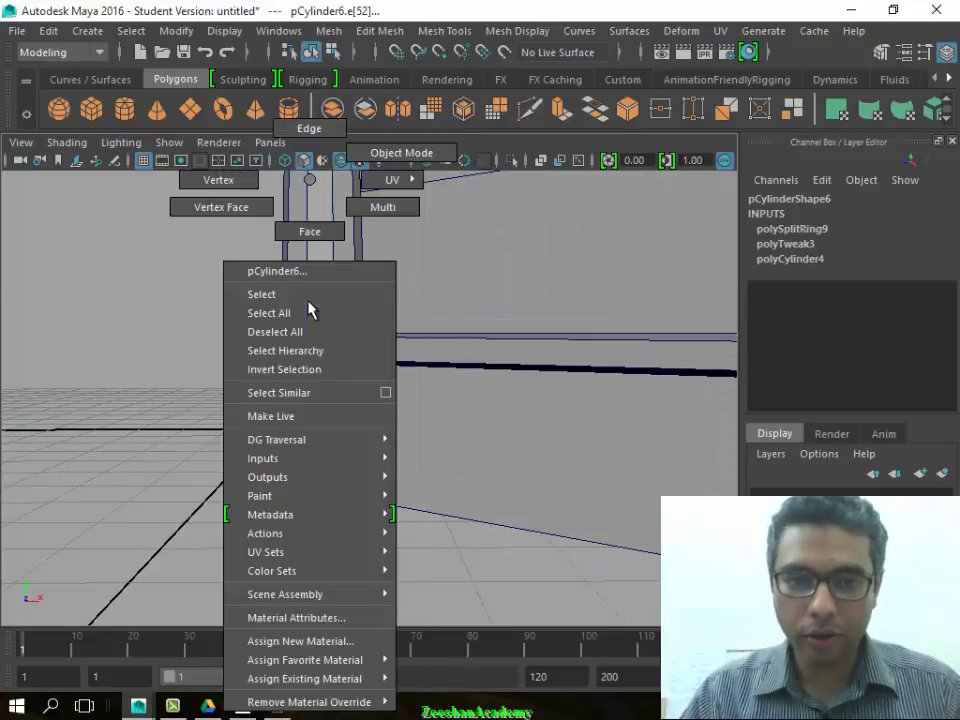
drag(243, 430, 422, 500)
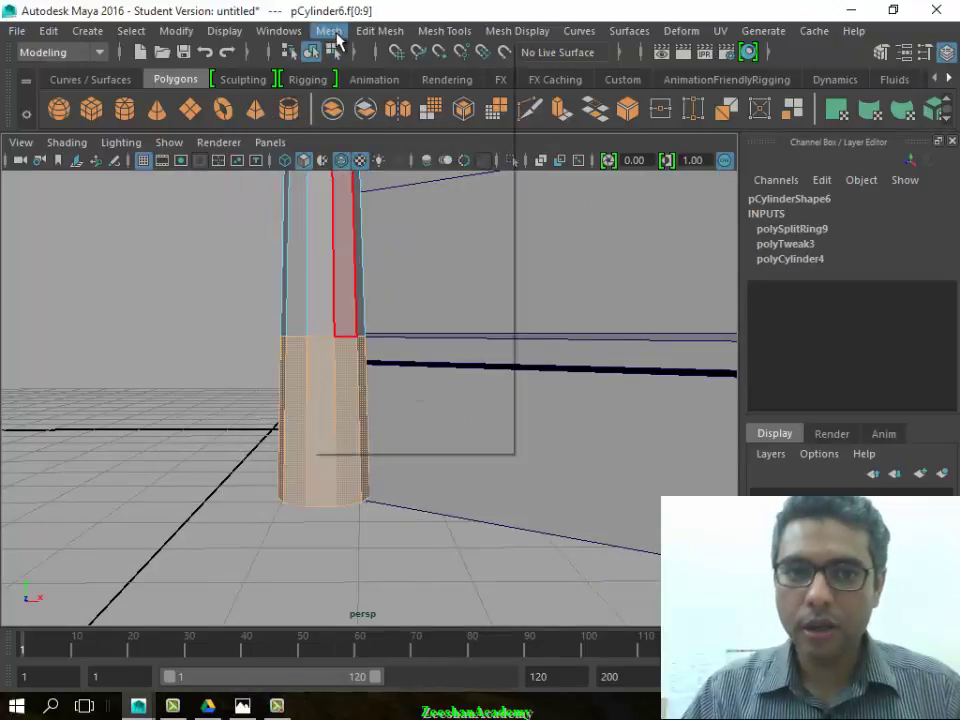
click(329, 31)
mouse_move(379, 31)
click(448, 191)
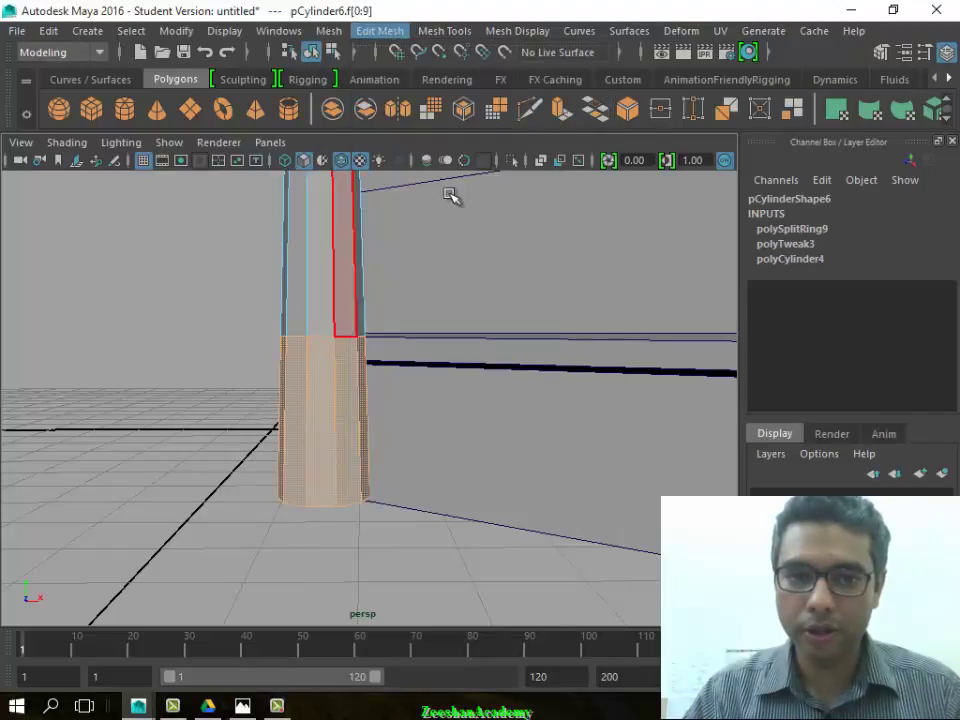
mouse_move(390, 413)
mouse_down()
mouse_move(409, 480)
mouse_move(426, 418)
mouse_move(360, 447)
mouse_up()
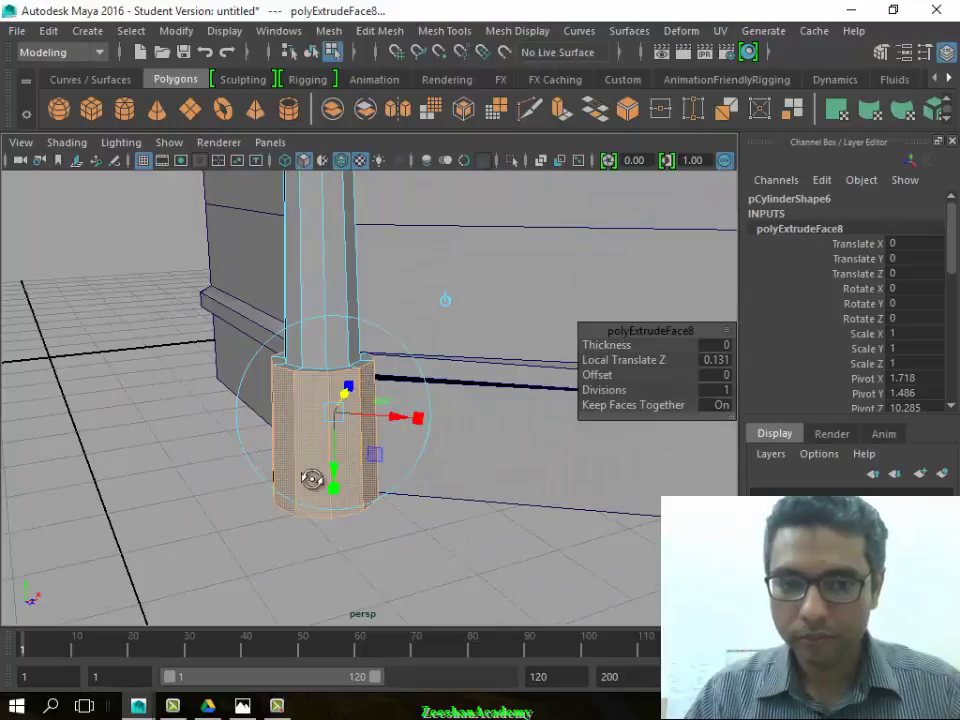
mouse_move(313, 476)
alt+mouse_down()
mouse_move(454, 435)
mouse_move(422, 450)
mouse_move(378, 378)
alt+mouse_up()
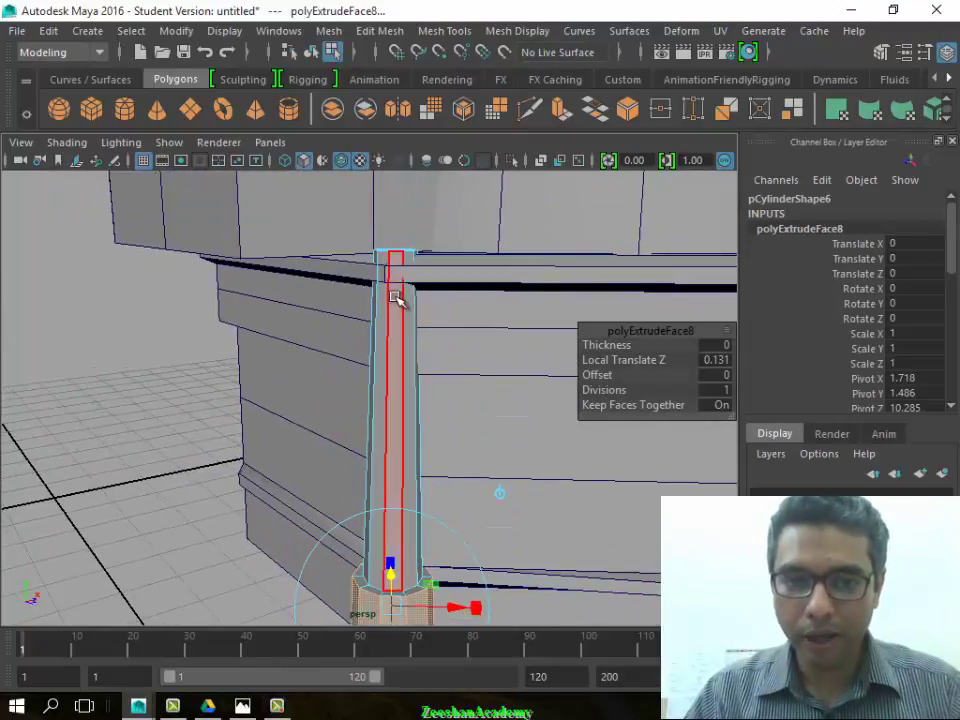
Insert an edge loop, polySplitRing10, near the pillar top beneath the base ledge
click(444, 30)
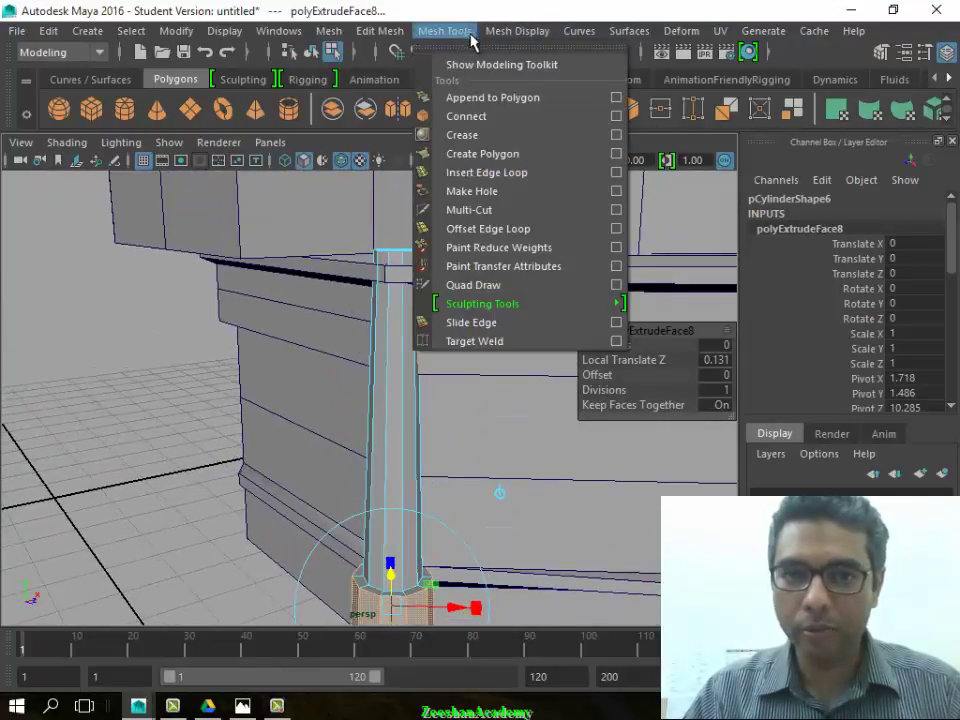
click(475, 171)
drag(397, 325, 394, 321)
mouse_move(394, 321)
alt+mouse_down()
mouse_move(373, 334)
mouse_move(364, 315)
alt+mouse_up()
click(368, 212)
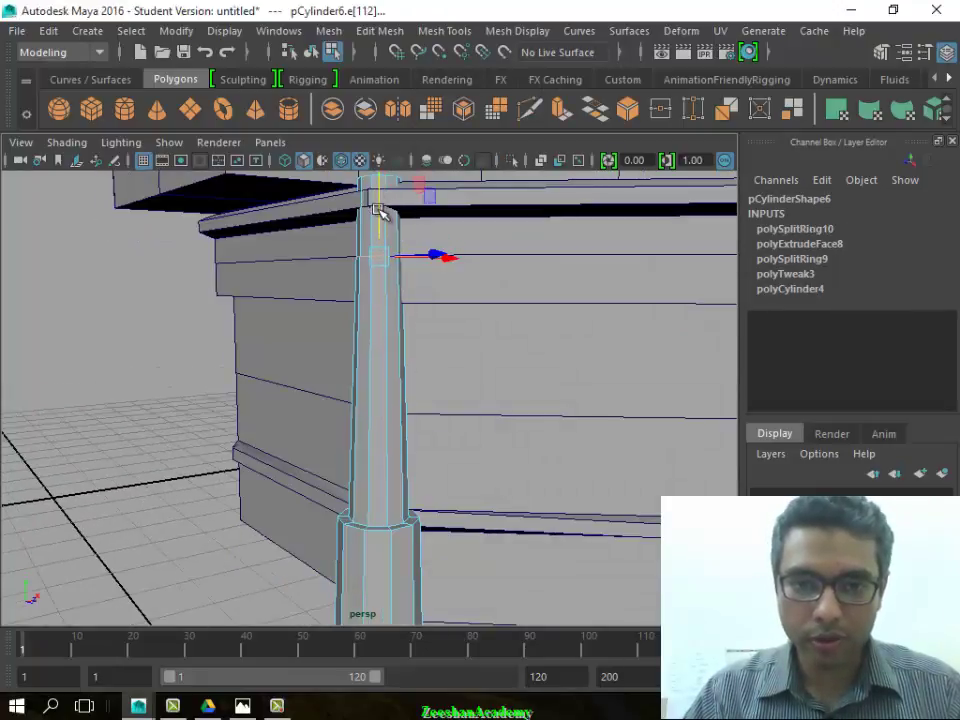
mouse_move(380, 212)
alt+mouse_down()
mouse_move(405, 328)
mouse_move(419, 348)
mouse_move(480, 349)
mouse_move(439, 364)
mouse_move(454, 366)
mouse_move(445, 344)
mouse_move(435, 347)
alt+mouse_up()
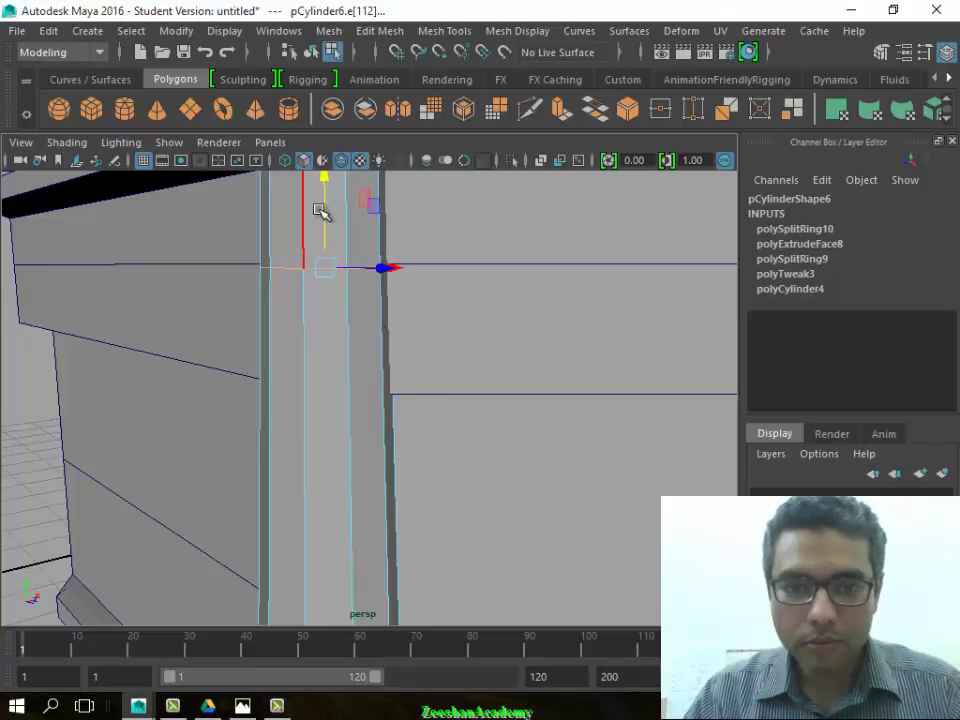
scroll(333, 307, up, 5)
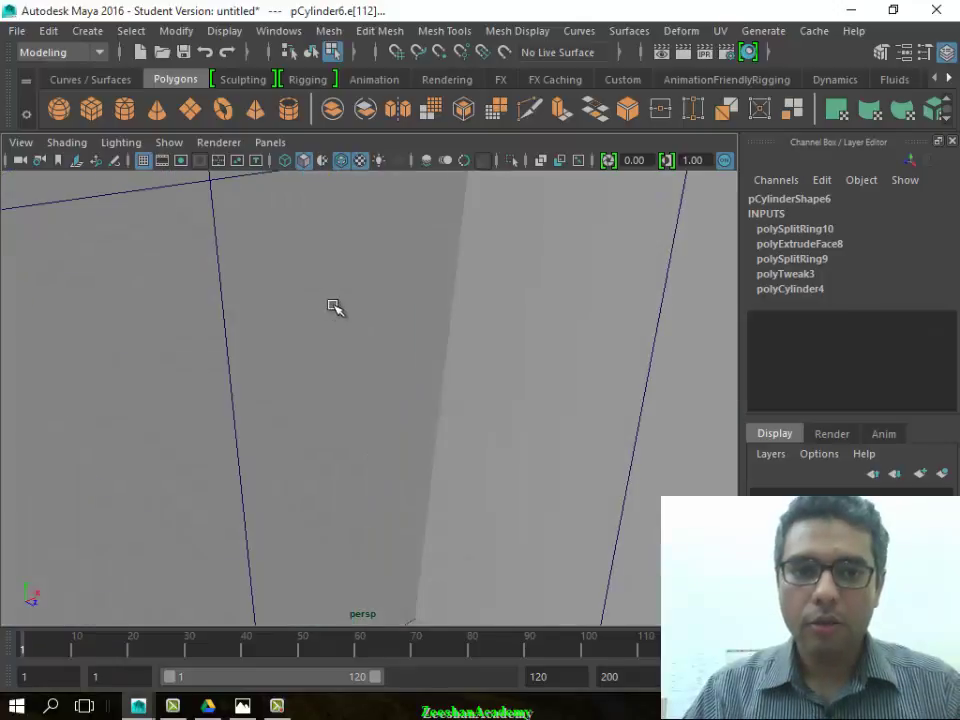
scroll(381, 317, down, 5)
mouse_move(381, 317)
alt+mouse_down()
mouse_move(390, 422)
mouse_move(360, 385)
alt+mouse_up()
Select the pillar's top ring of faces and extrude them outward 0.124 into a capital
right_click(360, 180)
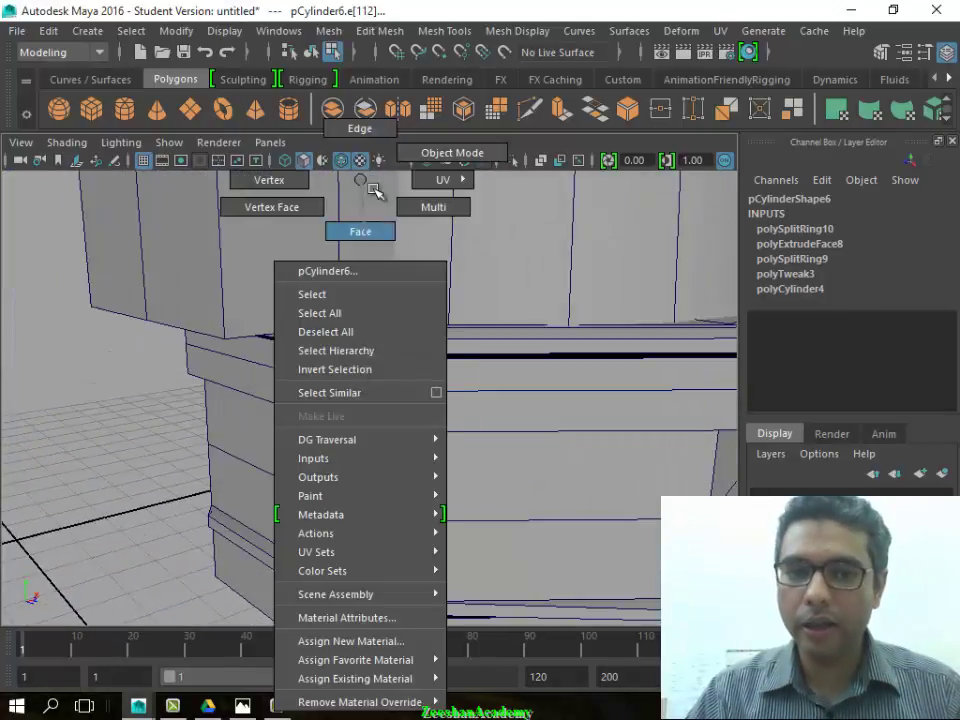
click(360, 231)
double_click(358, 341)
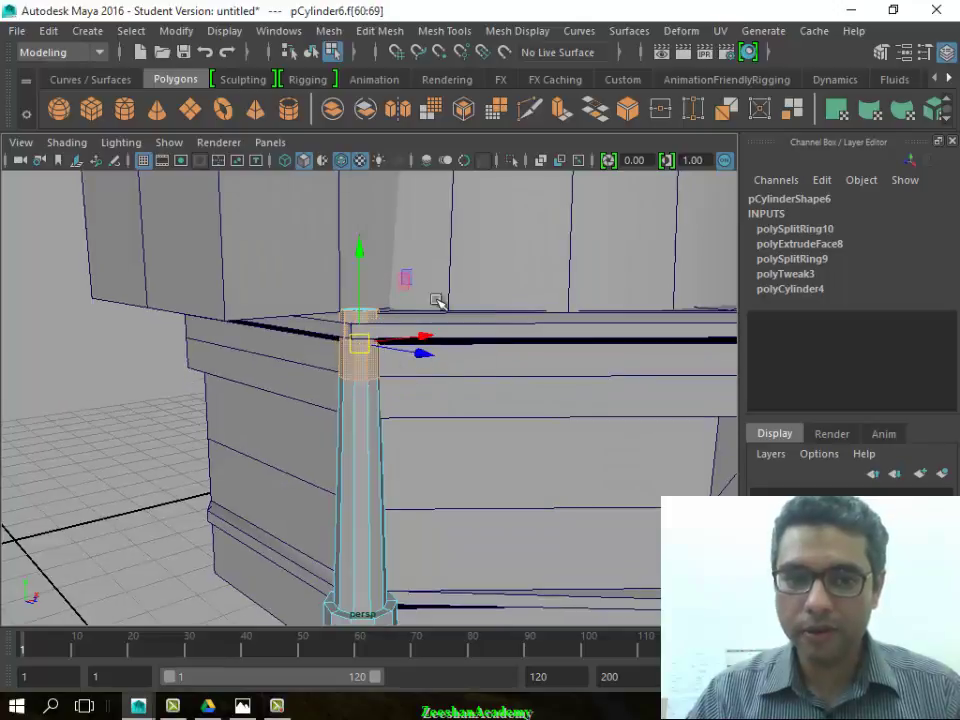
scroll(390, 415, up, 3)
alt+drag(386, 426, 364, 216)
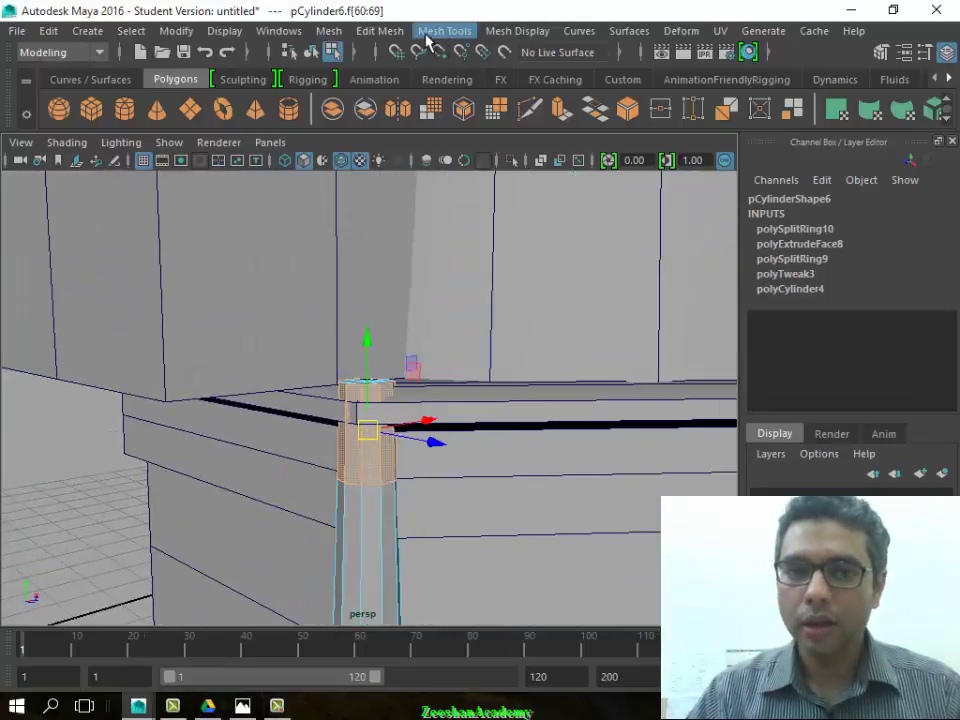
click(380, 31)
click(430, 191)
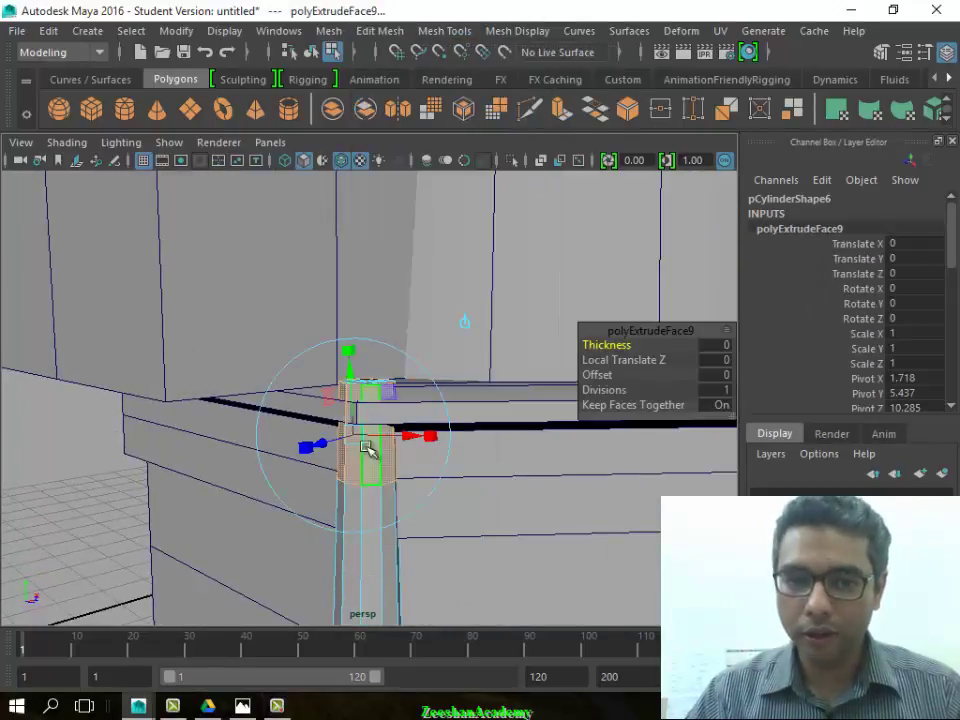
drag(320, 445, 317, 450)
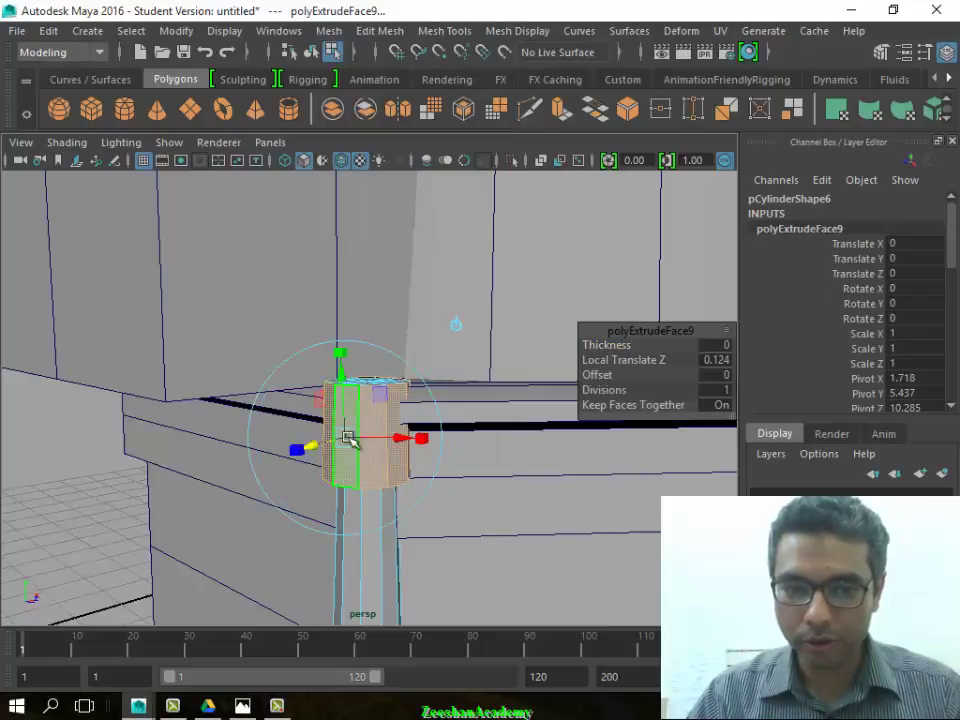
Raise the extruded top faces slightly and return the pillar to Object Mode
click(341, 354)
alt+drag(342, 364, 340, 425)
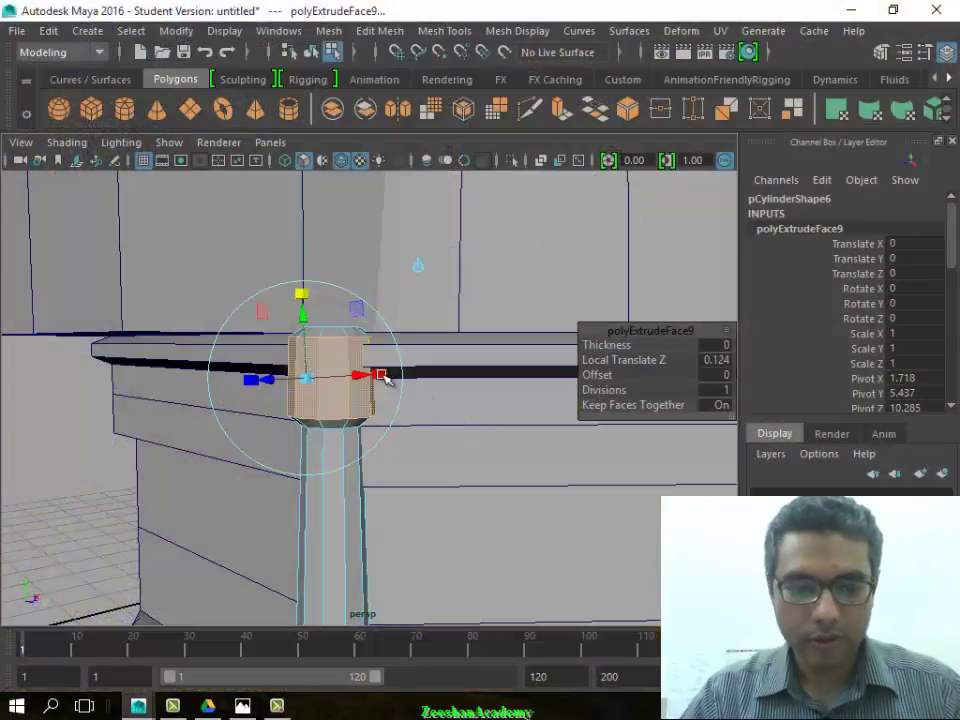
click(305, 310)
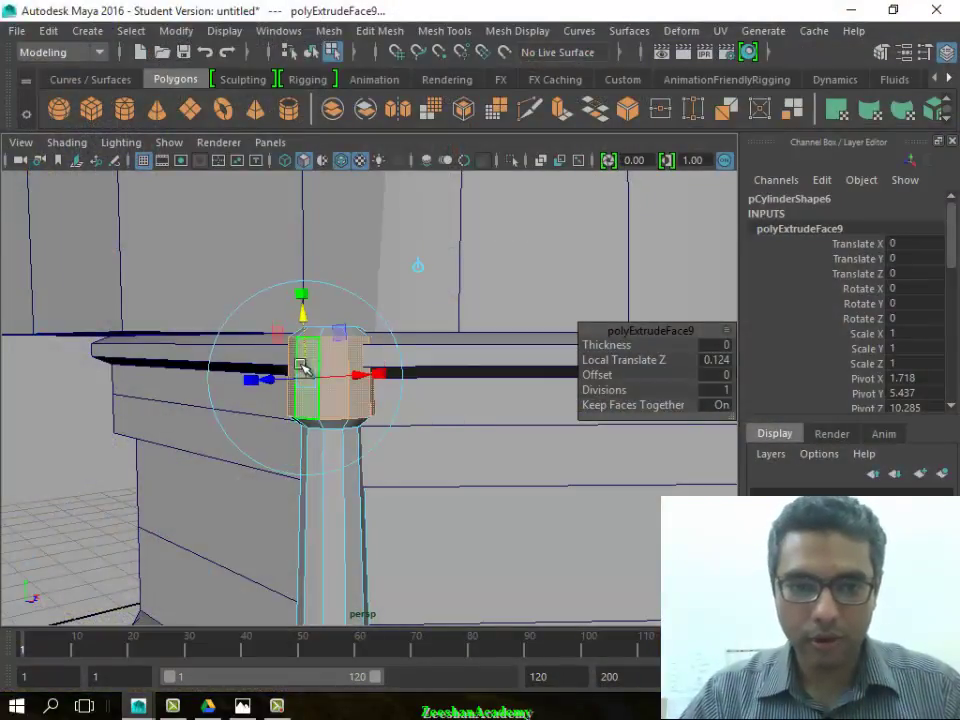
drag(317, 296, 332, 281)
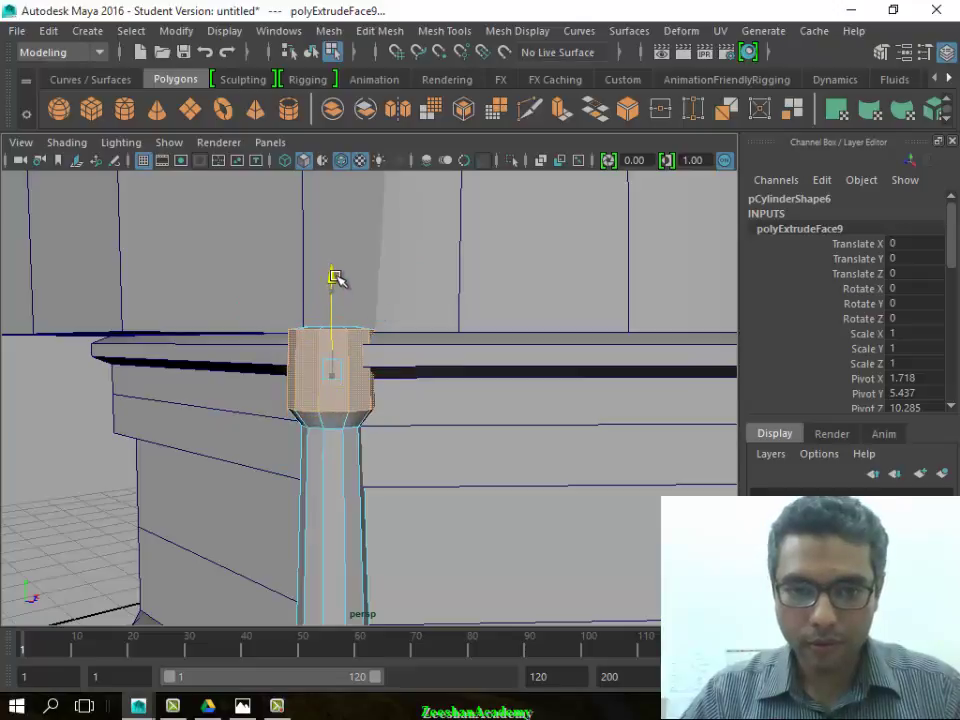
mouse_move(314, 357)
alt+mouse_down()
mouse_move(285, 377)
mouse_move(240, 364)
mouse_move(257, 368)
alt+mouse_up()
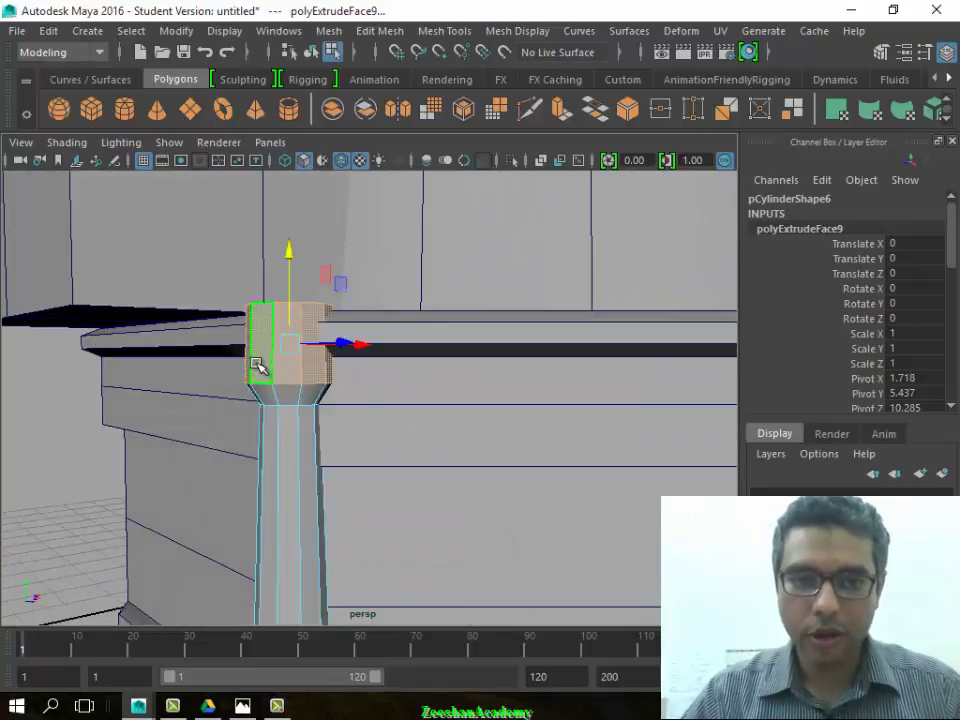
right_drag(255, 180, 352, 174)
right_drag(274, 179, 320, 148)
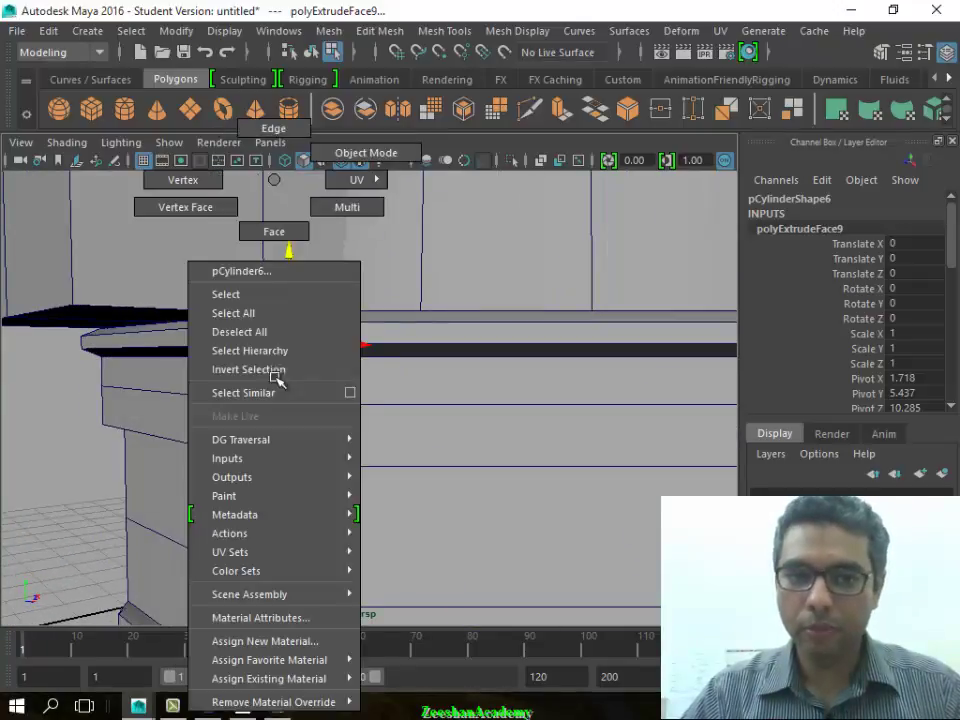
mouse_move(339, 163)
alt+mouse_down()
mouse_move(369, 514)
mouse_move(274, 484)
alt+mouse_up()
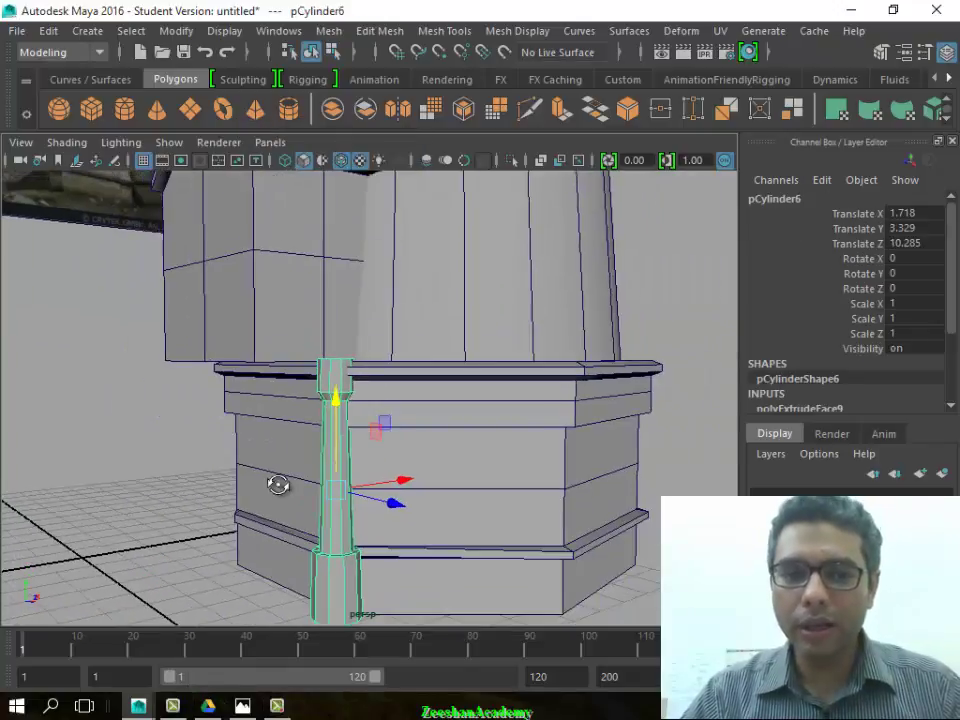
Deselect the pillar and bring up Save Scene As on the default project's scenes folder
click(507, 540)
mouse_move(507, 540)
alt+mouse_down()
mouse_move(514, 499)
mouse_move(600, 506)
mouse_move(677, 491)
mouse_move(455, 505)
alt+mouse_up()
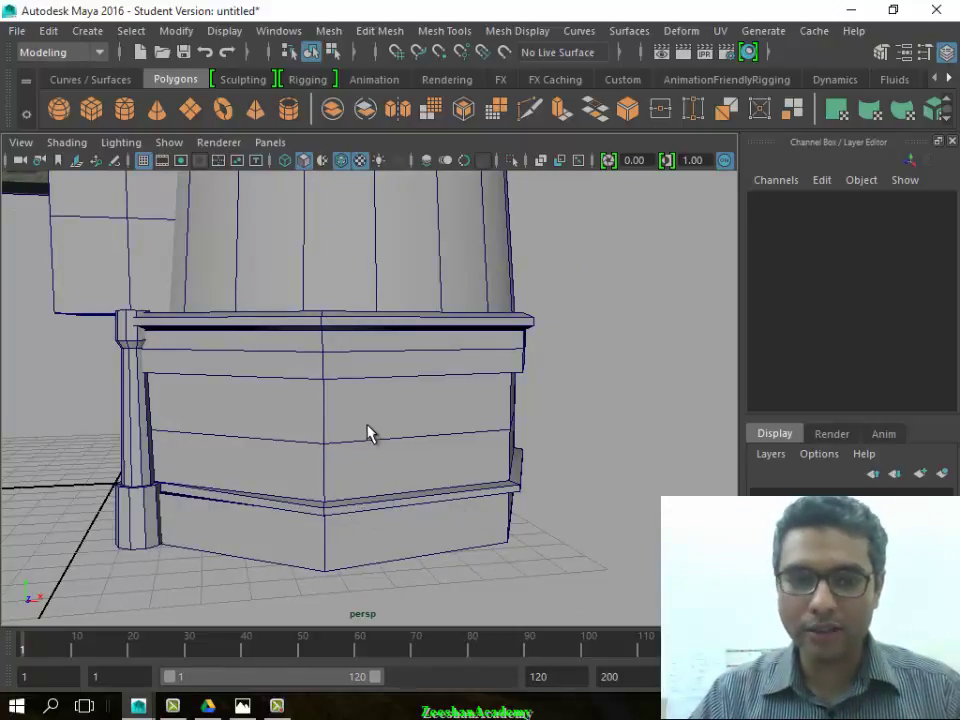
click(15, 30)
click(60, 107)
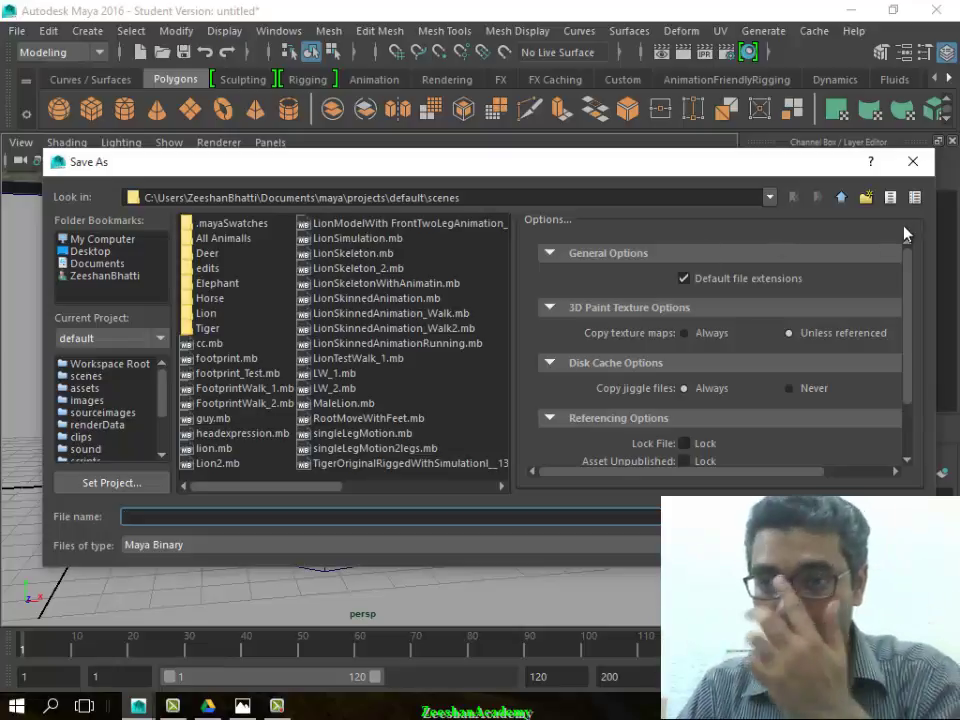
Cancel the Save As dialog, bring up the Project Window, and move it up and left
click(912, 161)
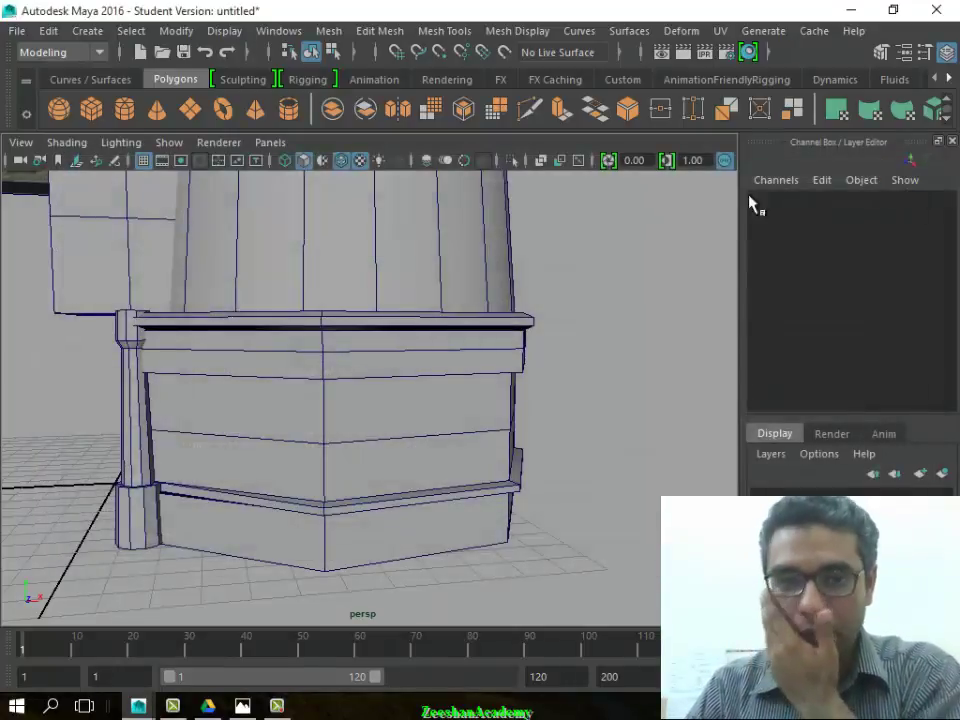
click(19, 31)
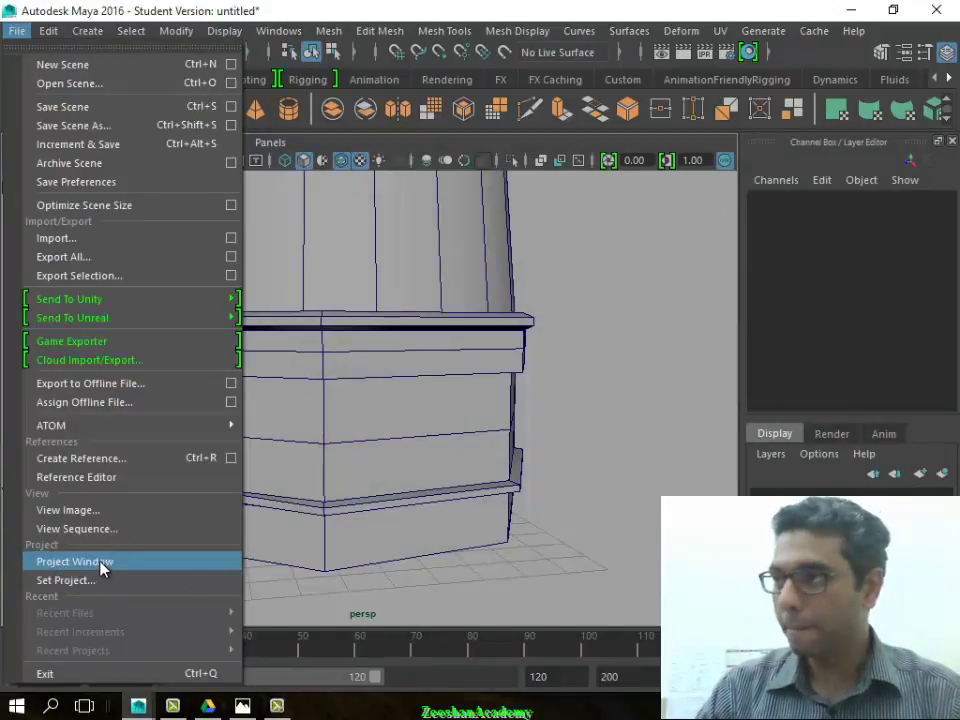
click(104, 562)
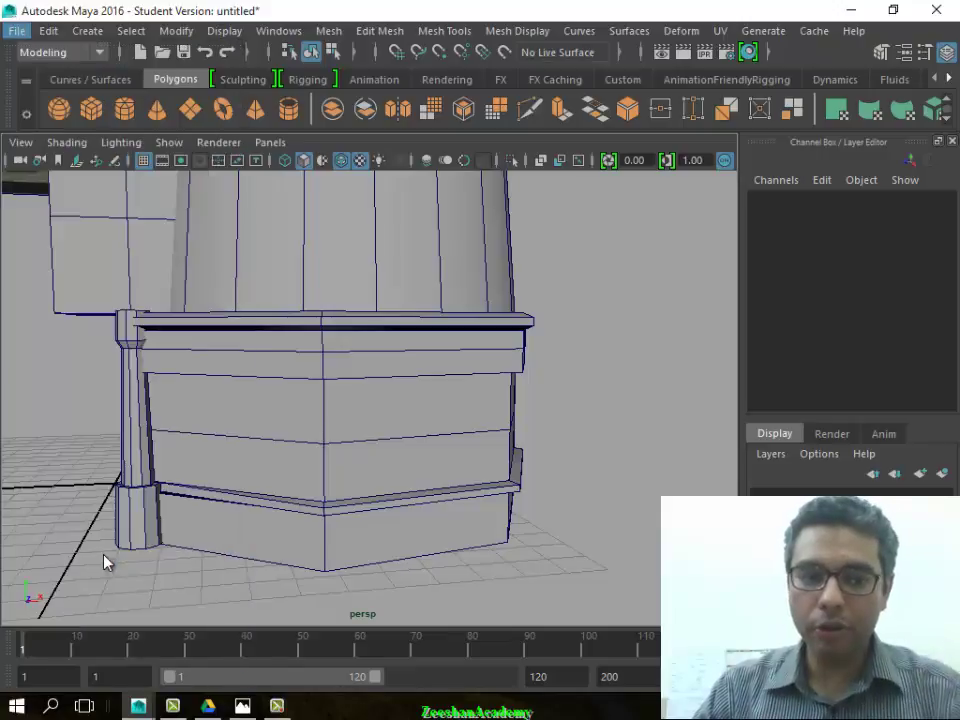
drag(561, 256, 489, 182)
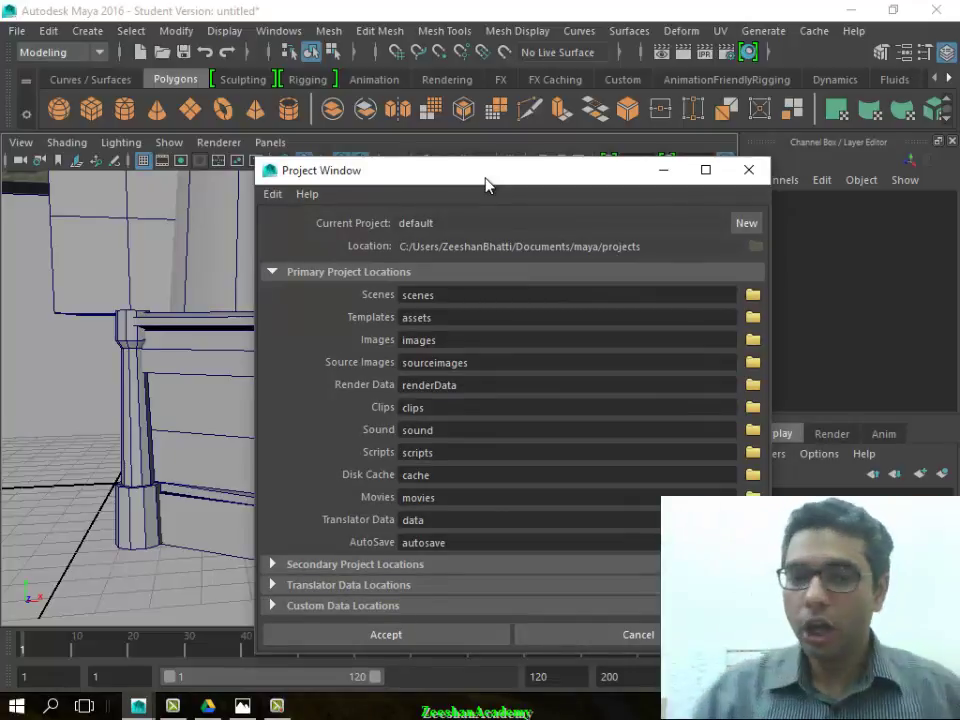
drag(464, 181, 461, 154)
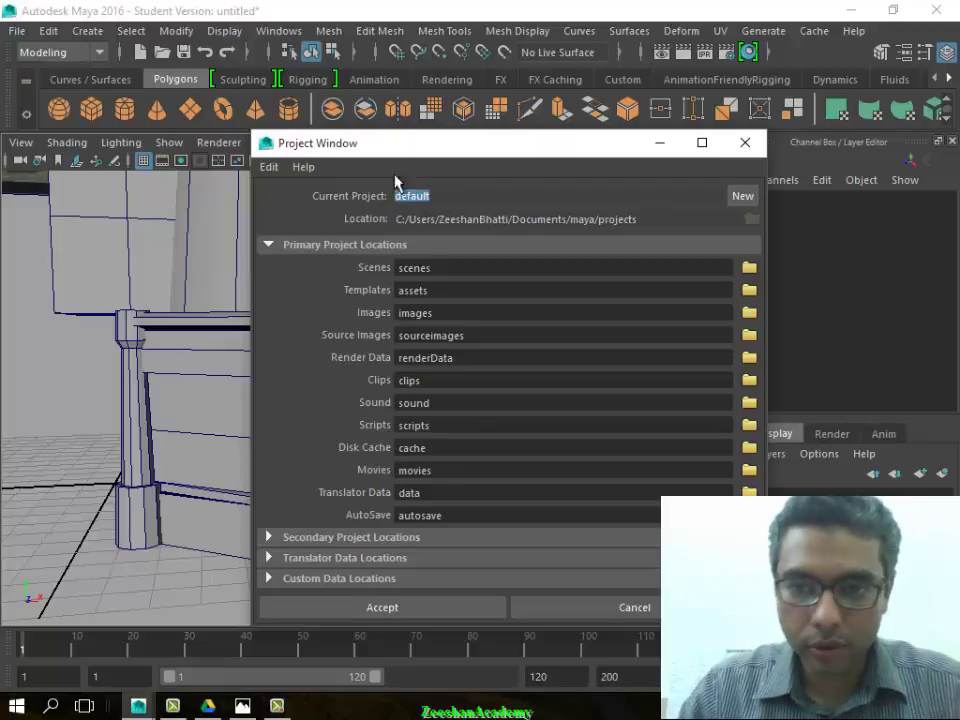
Start a new project named Maya Class Evening
click(740, 195)
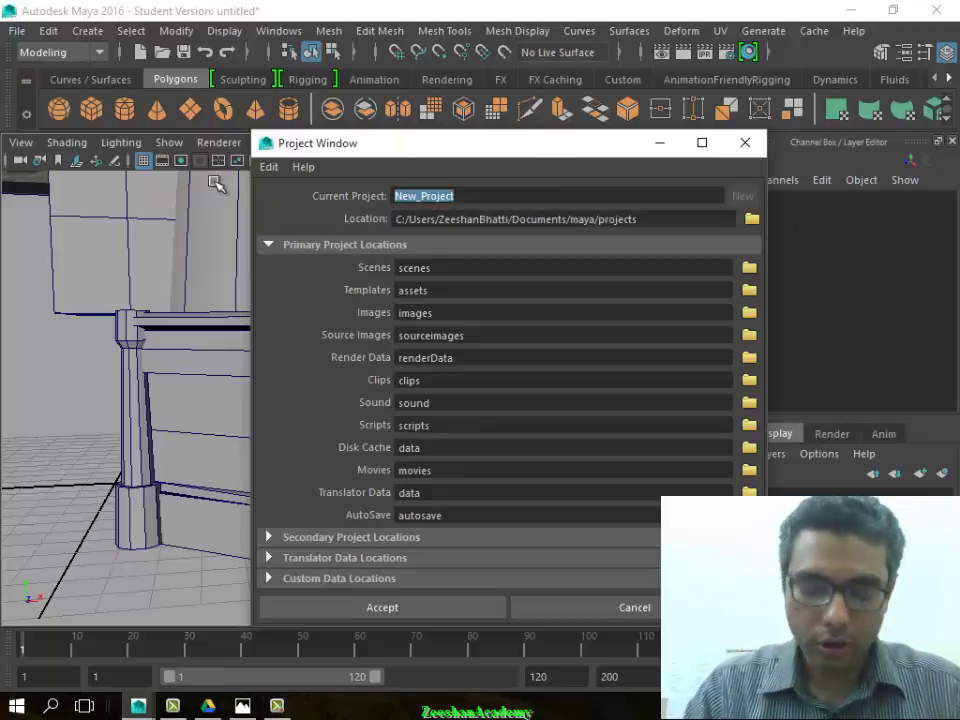
text(Maya Class Evenin)
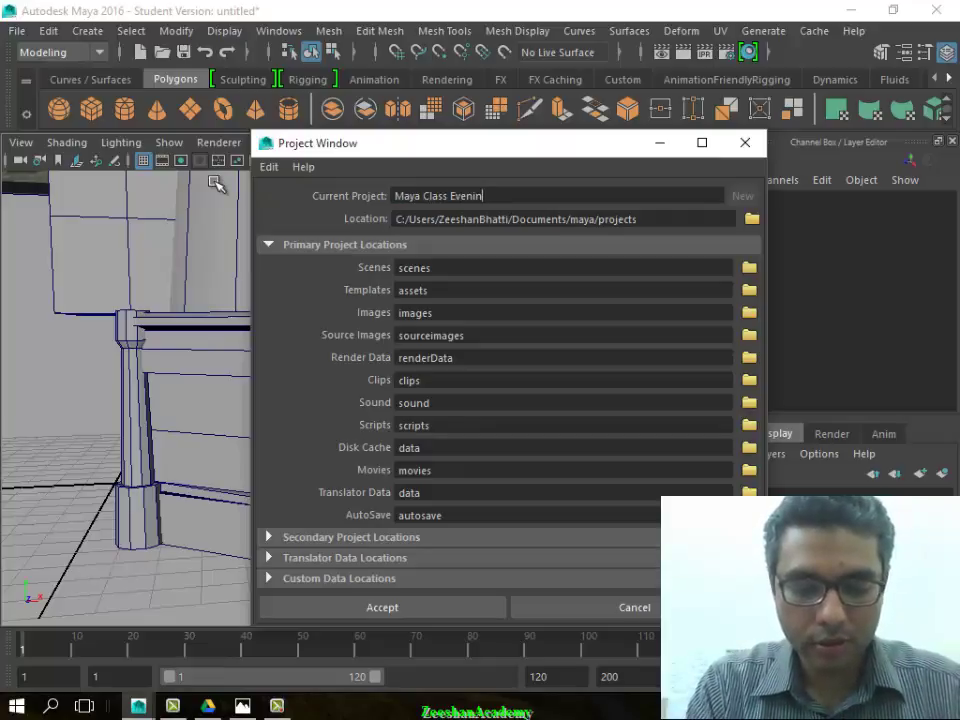
text(g)
scroll(215, 183, up, 3)
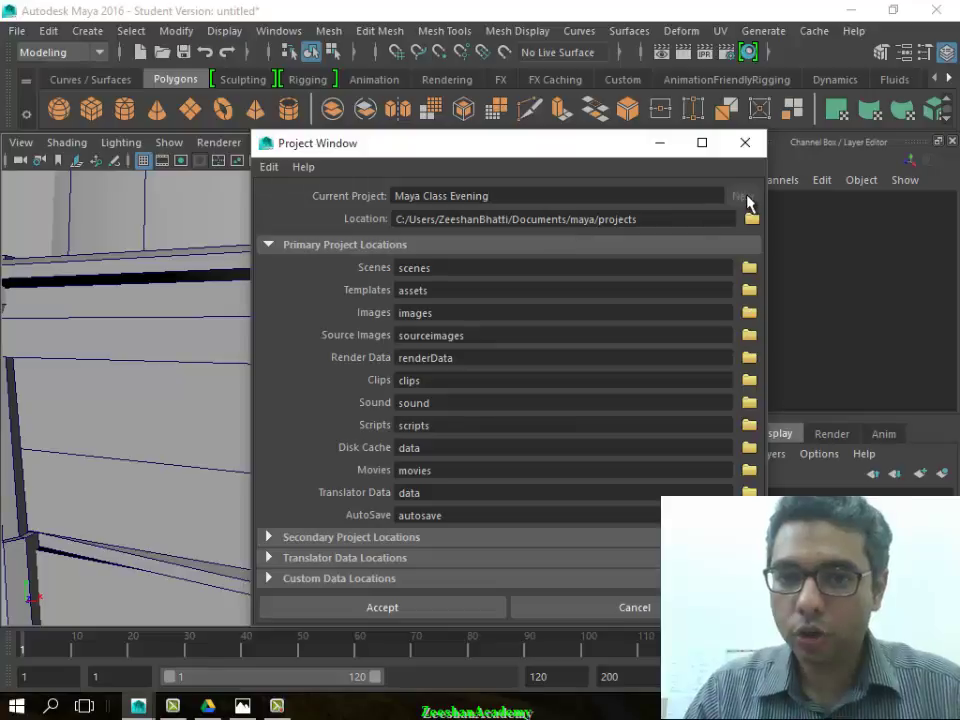
click(752, 218)
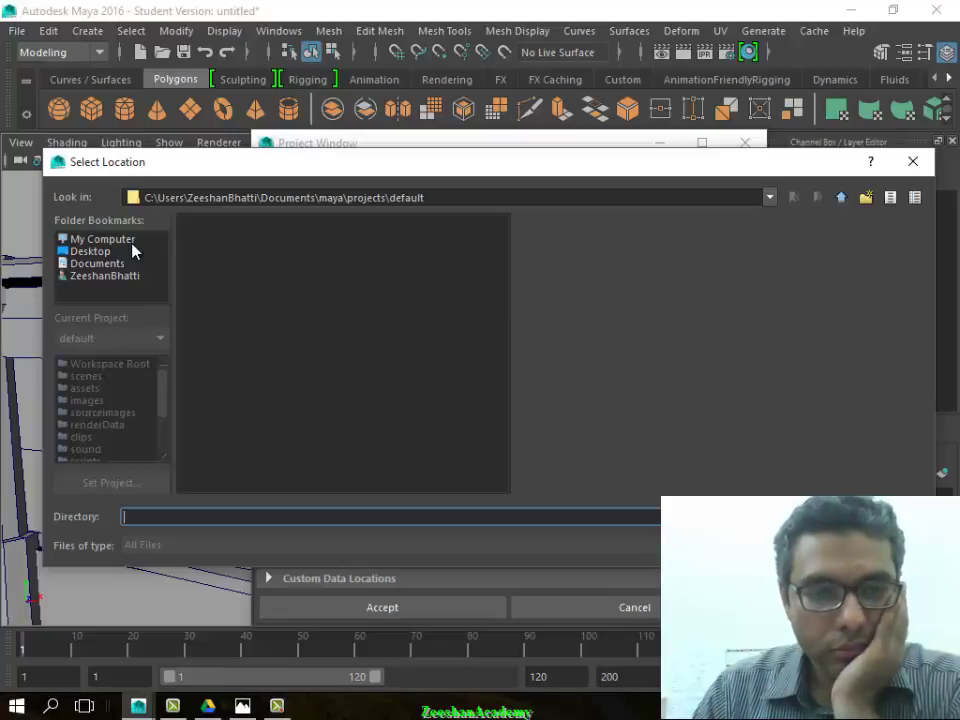
Set the project location to the CD folder in Google Drive uSindh and accept
click(133, 249)
double_click(222, 268)
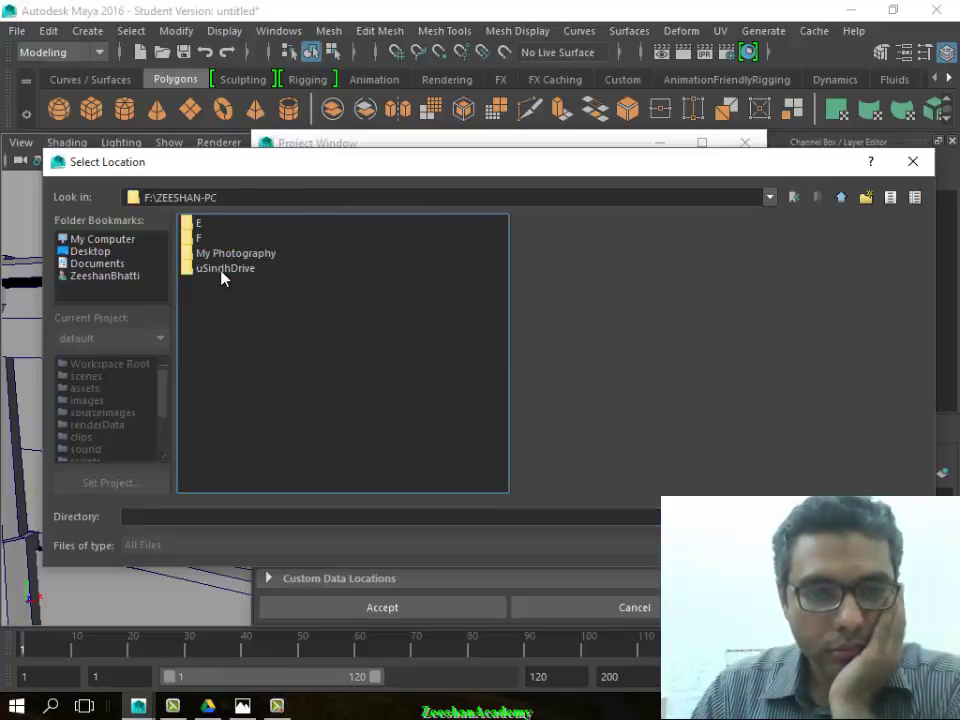
double_click(223, 268)
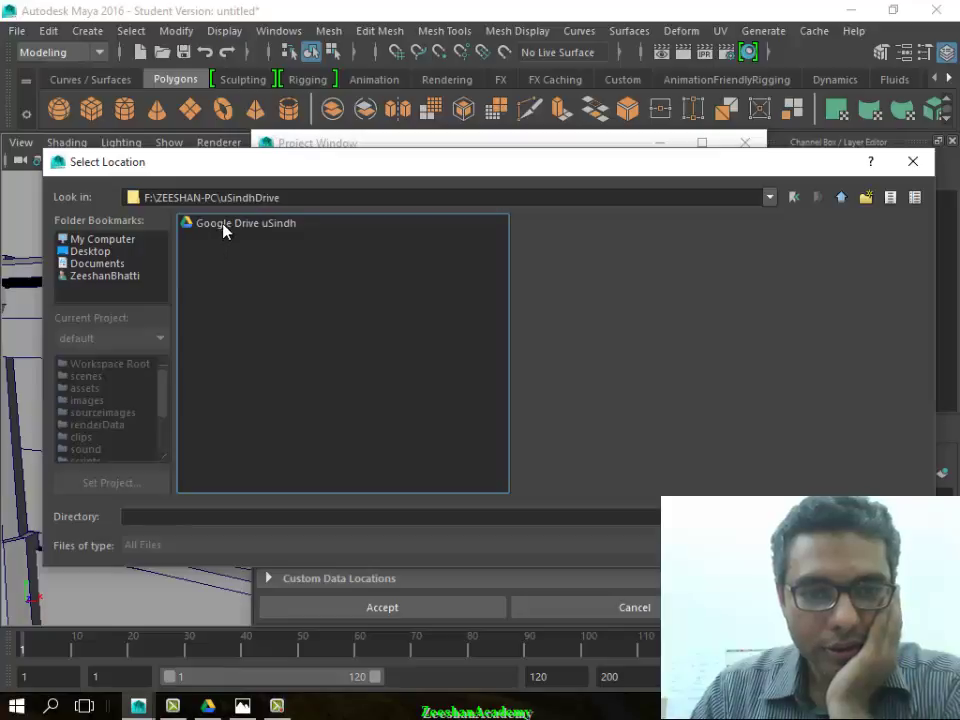
click(224, 225)
double_click(231, 228)
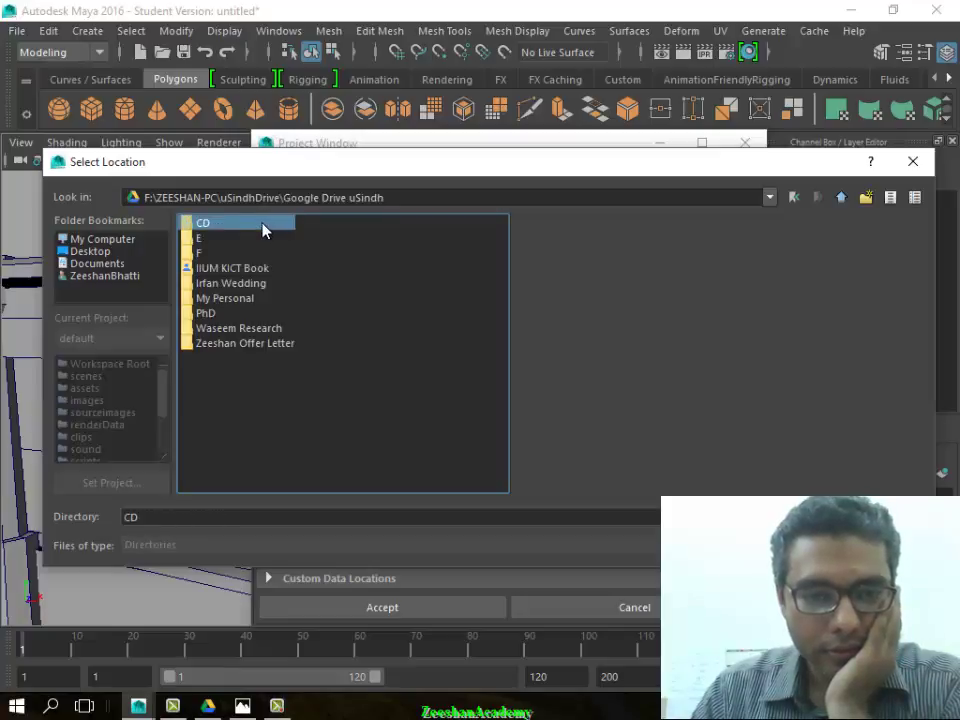
double_click(227, 230)
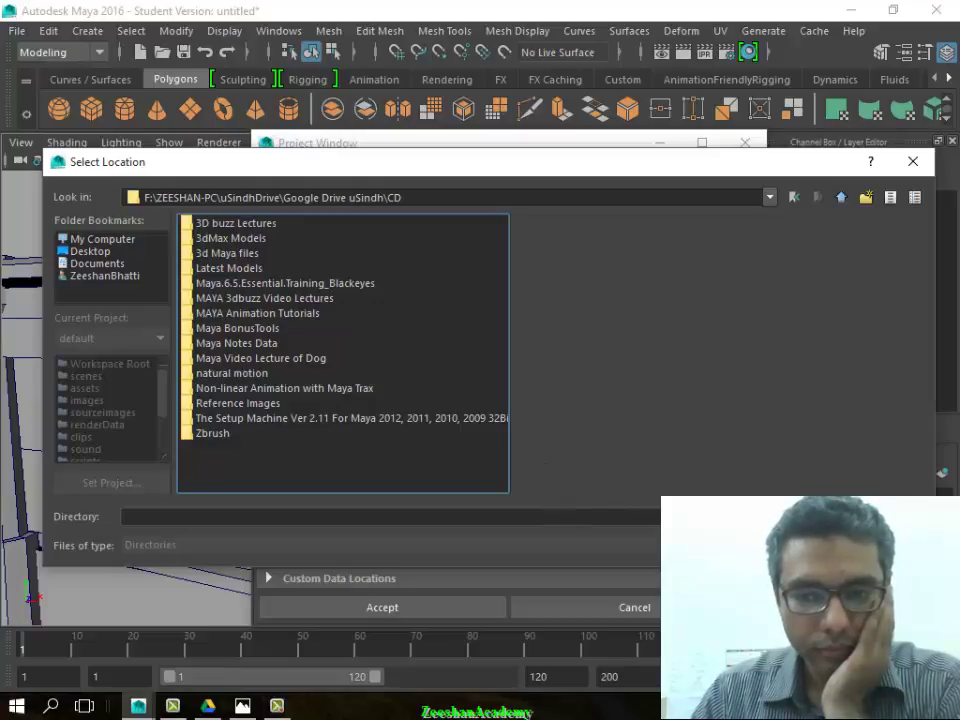
click(880, 516)
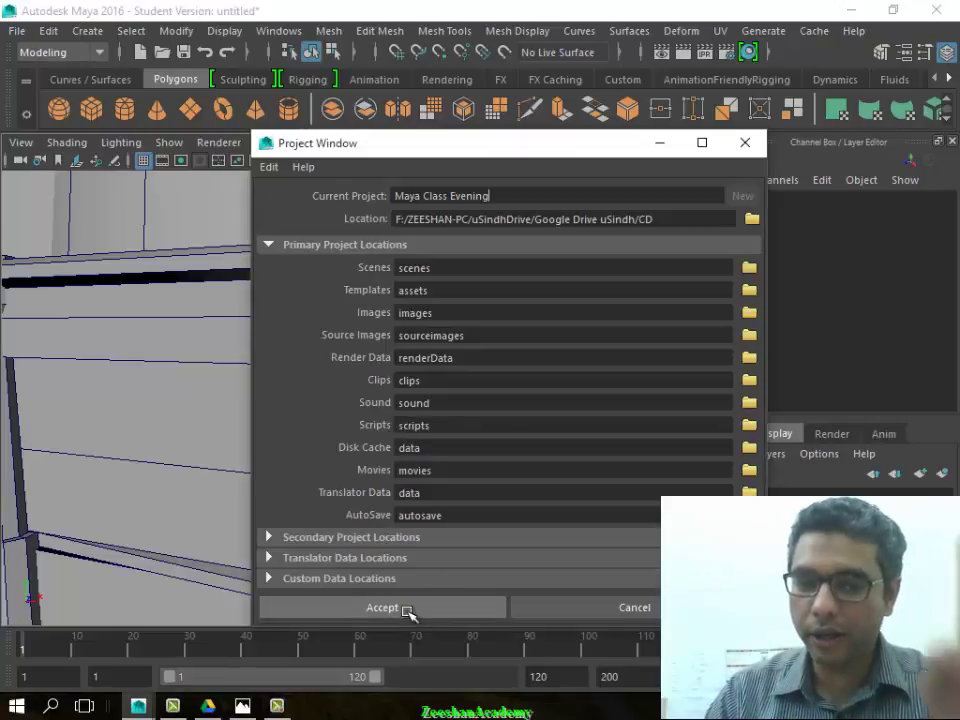
click(408, 609)
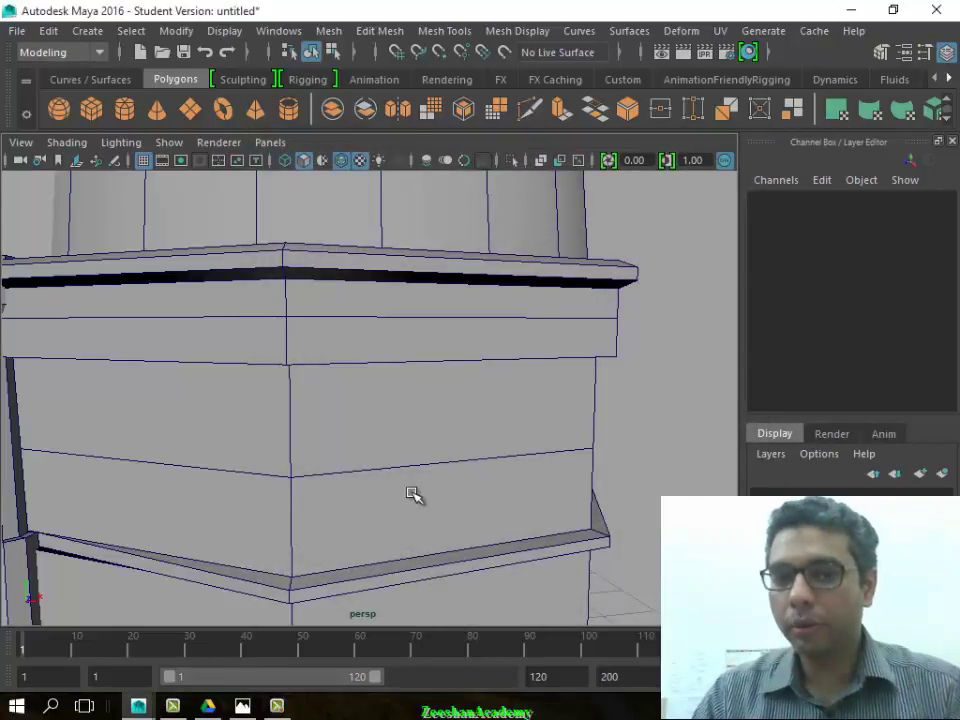
Save the scene as Lighttower, continuing past the Student Version prompt
click(14, 31)
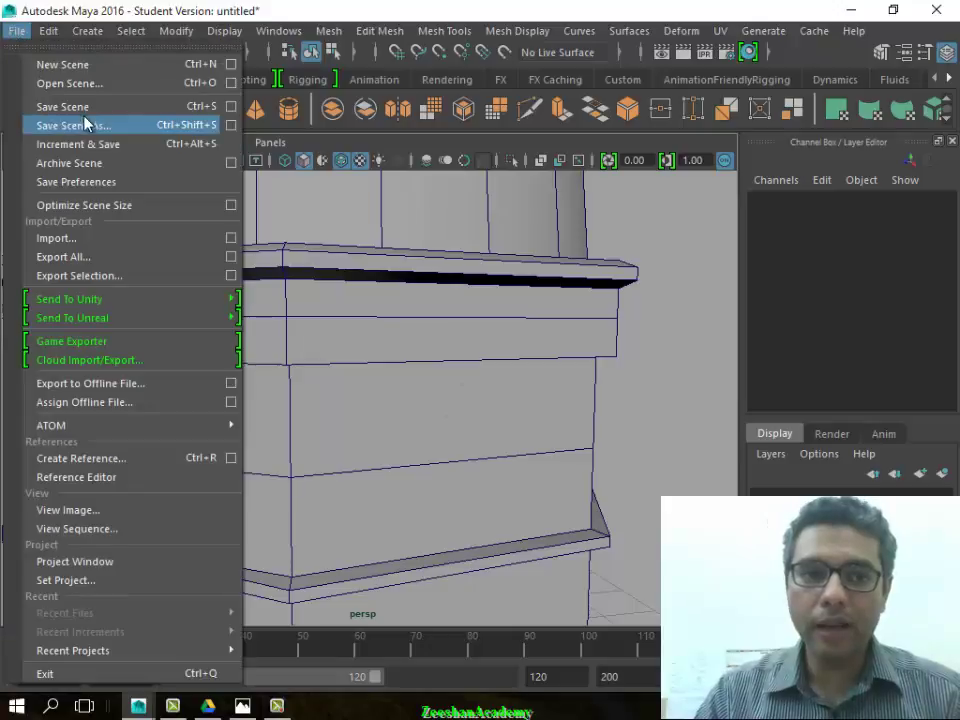
click(80, 107)
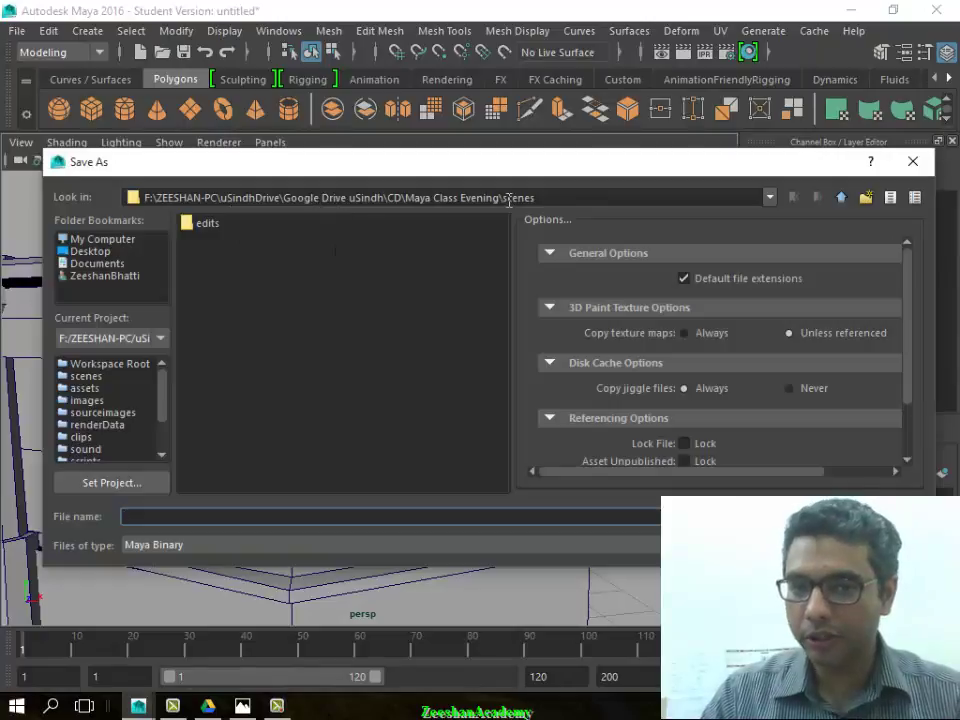
drag(403, 197, 527, 197)
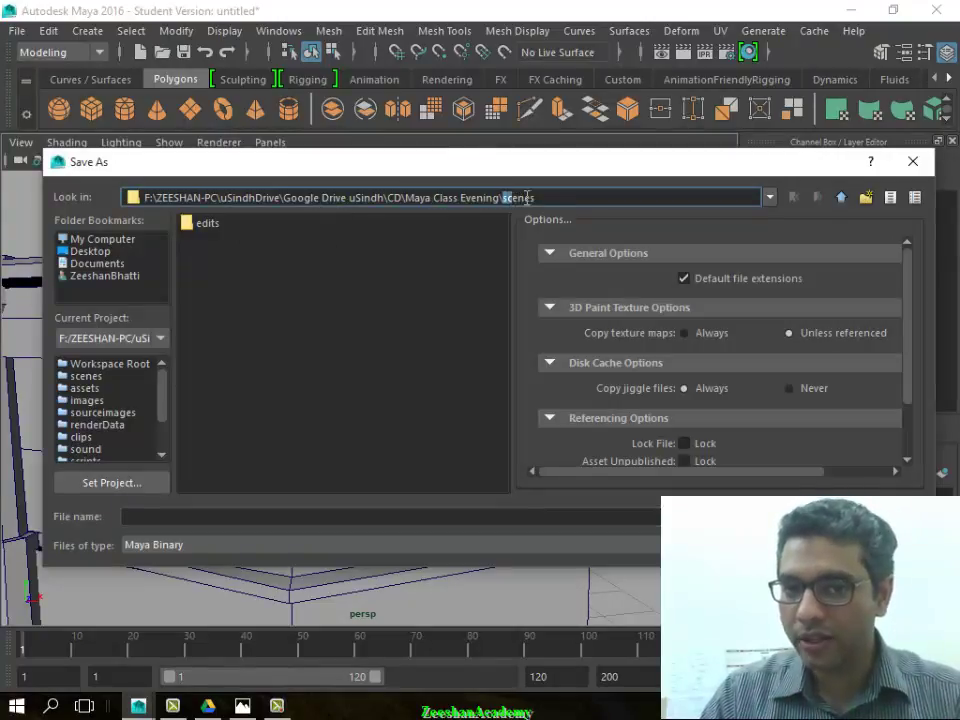
click(264, 516)
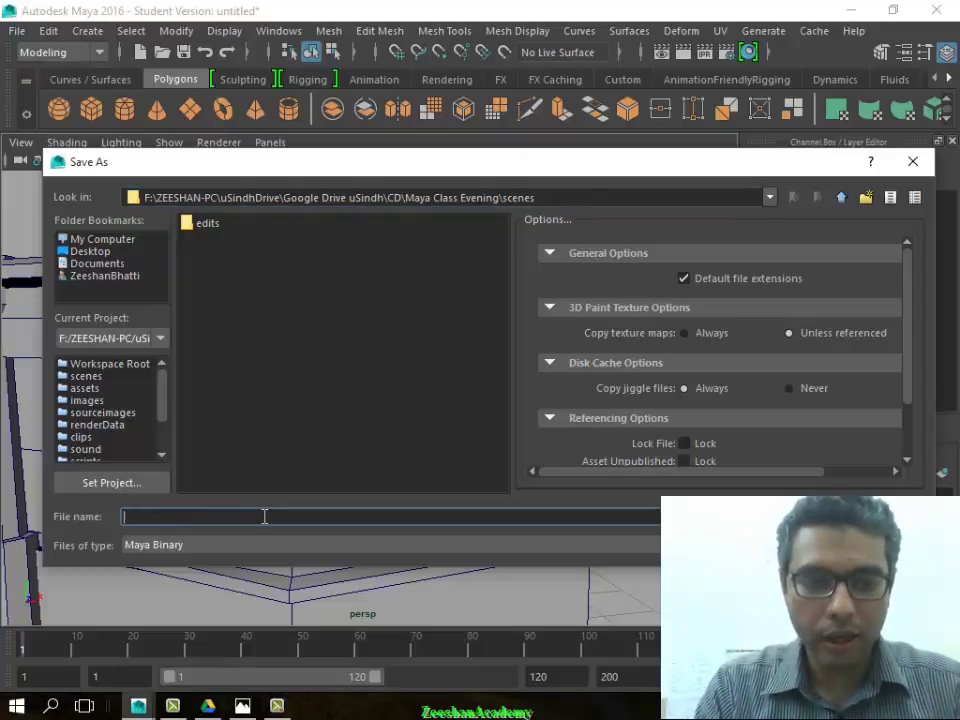
text(Lighttower)
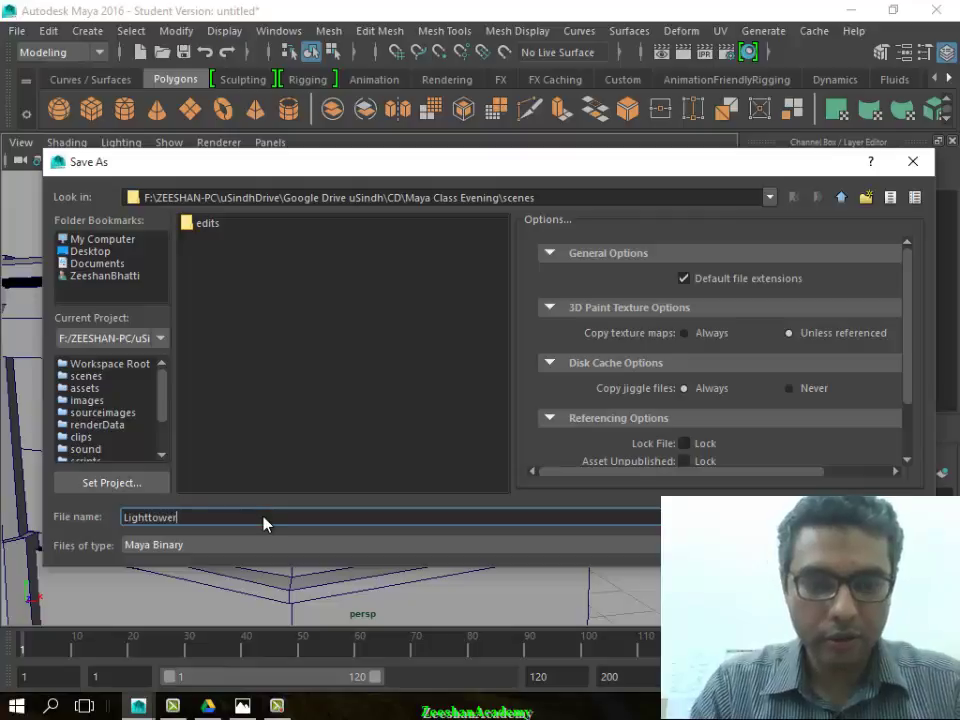
key(Return)
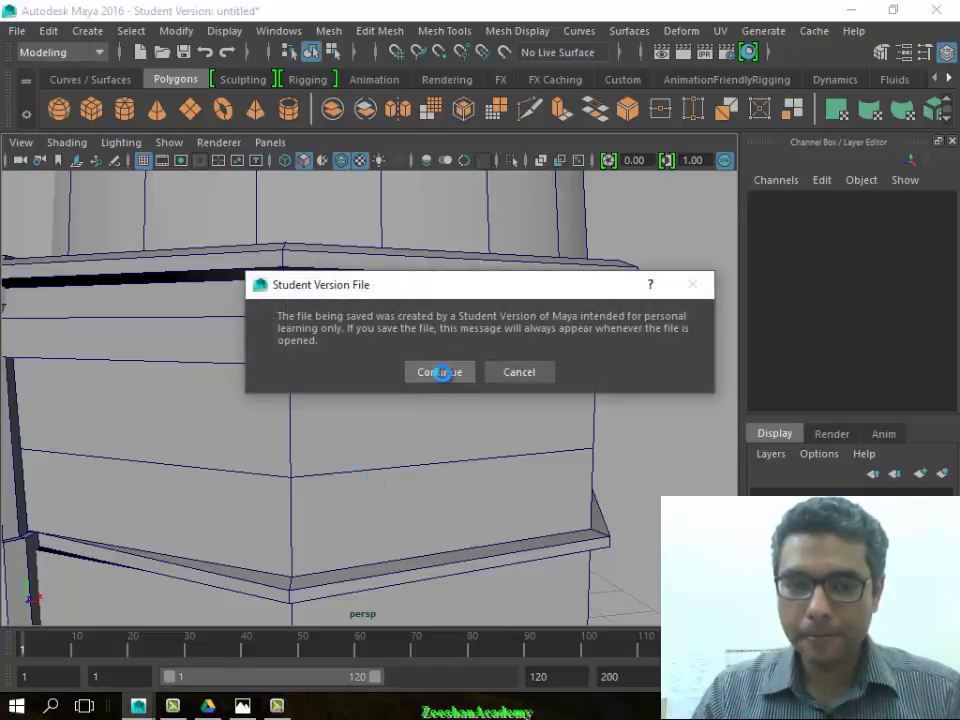
click(441, 372)
scroll(431, 433, down, 2)
scroll(300, 420, down, 3)
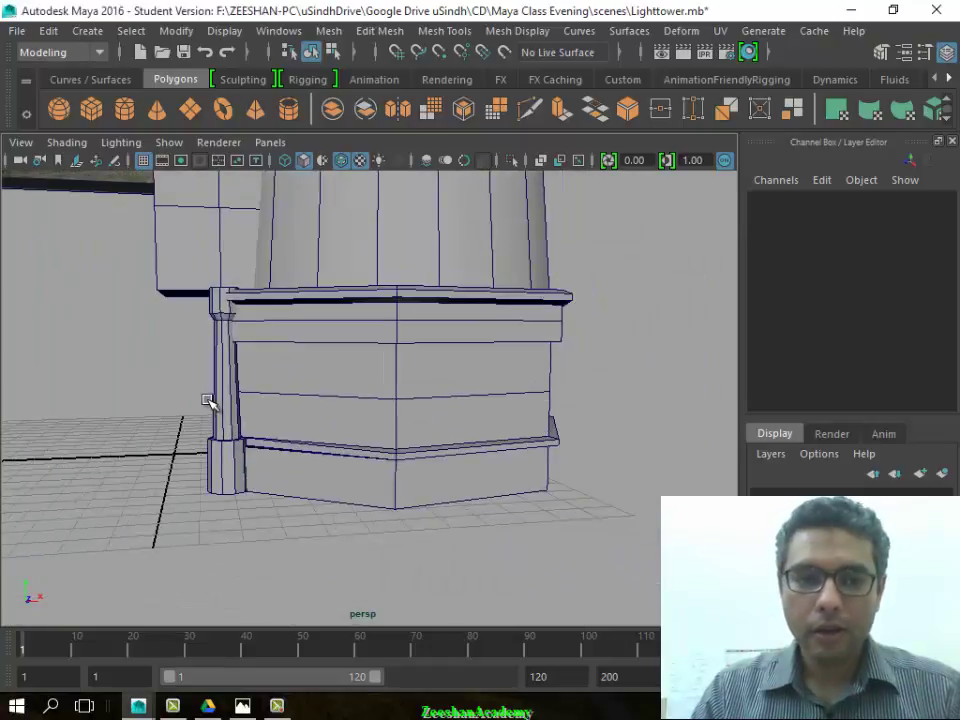
In the top view, duplicate pillar pCylinder6 and place the copy on the next base corner
click(221, 409)
key(space)
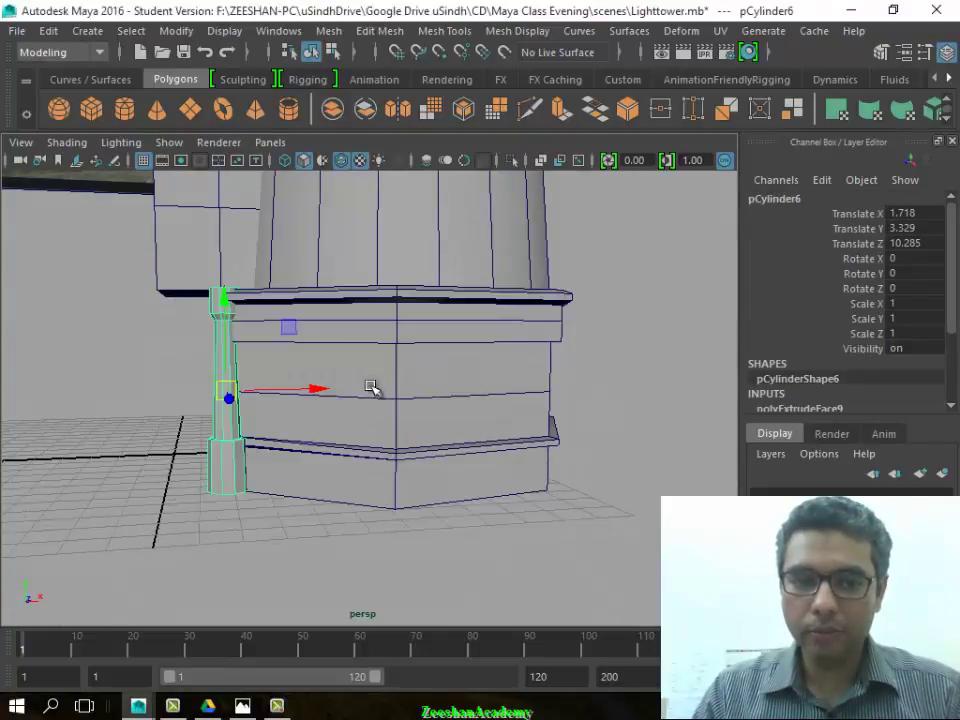
key(space)
key(space)
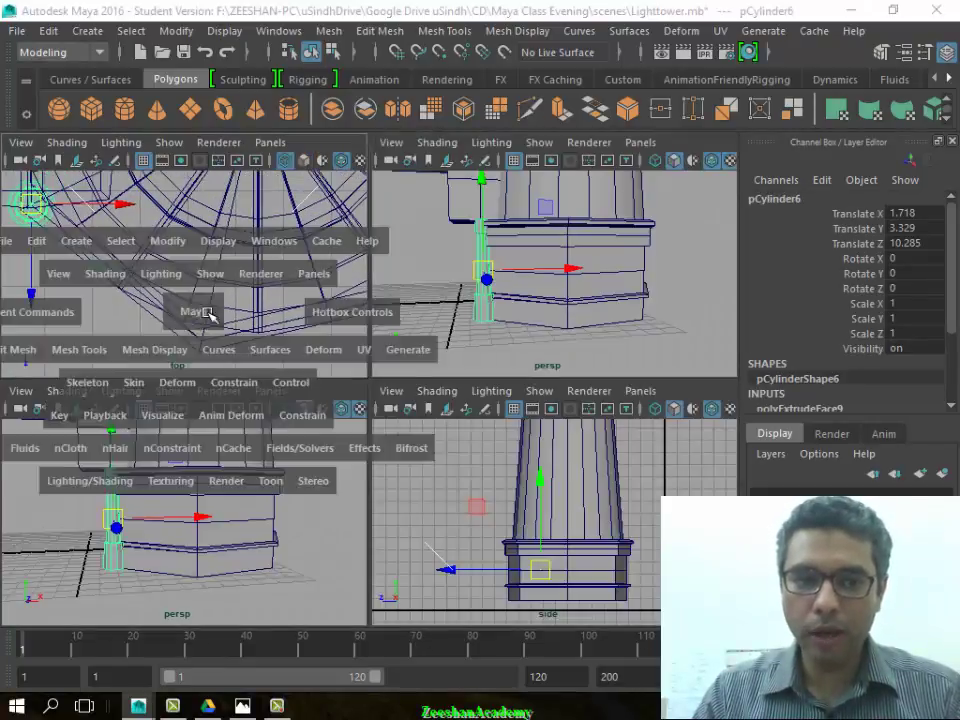
scroll(327, 420, down, 3)
scroll(353, 390, down, 2)
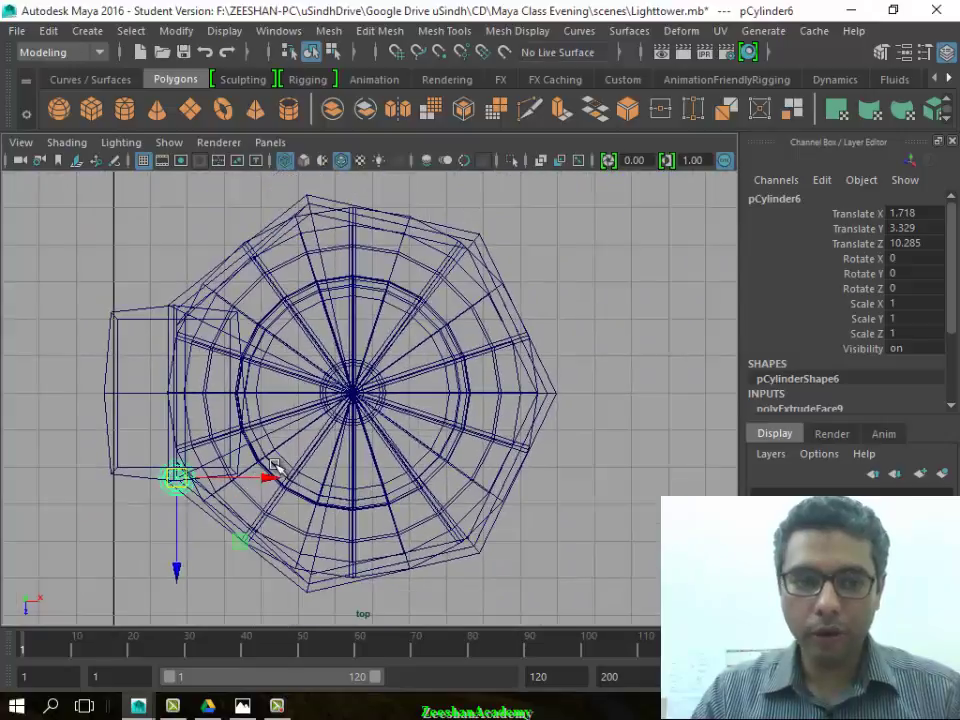
key(ctrl+d)
mouse_move(184, 455)
mouse_down()
mouse_move(298, 565)
mouse_move(314, 568)
mouse_up()
alt+middle_drag(327, 578, 326, 428)
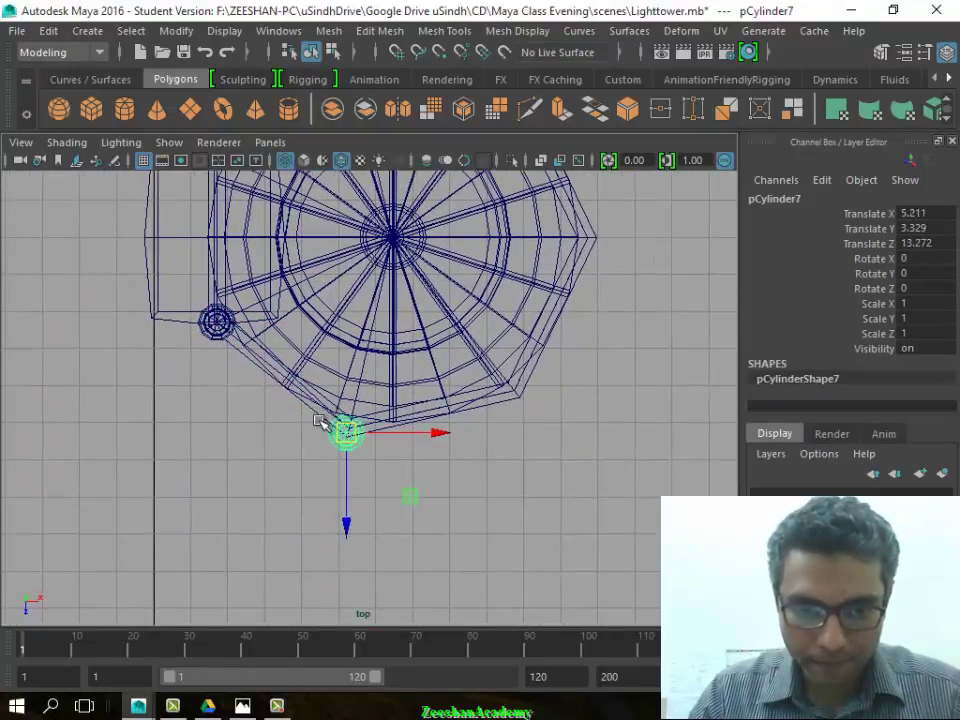
alt+right_drag(326, 428, 437, 457)
alt+right_drag(279, 476, 433, 540)
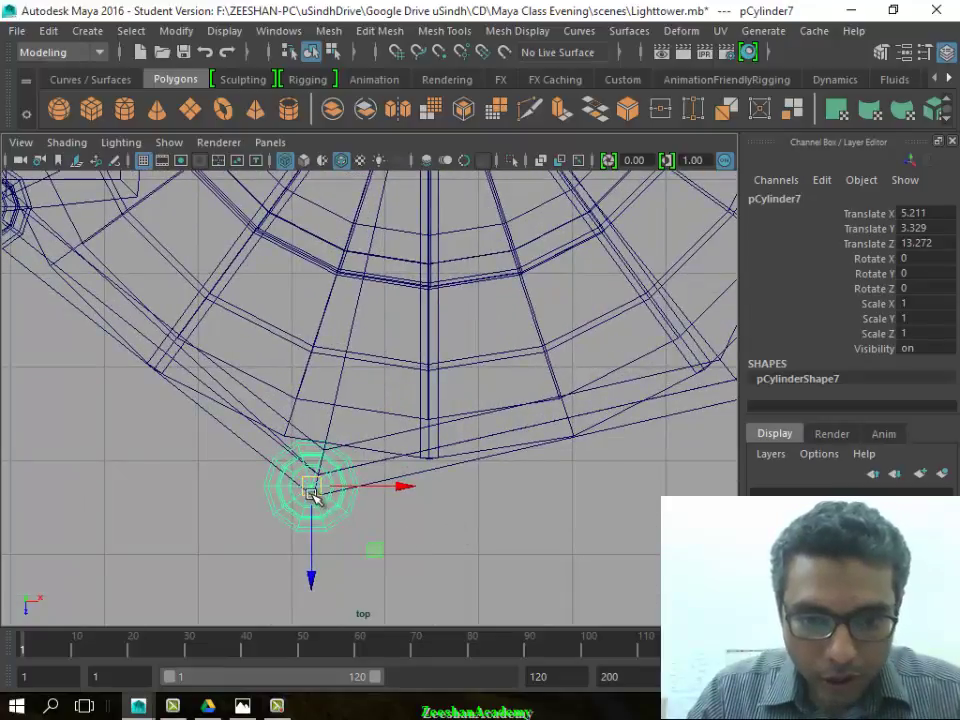
drag(313, 493, 316, 480)
mouse_move(318, 482)
alt+middle_down()
mouse_move(276, 469)
mouse_move(230, 505)
alt+middle_up()
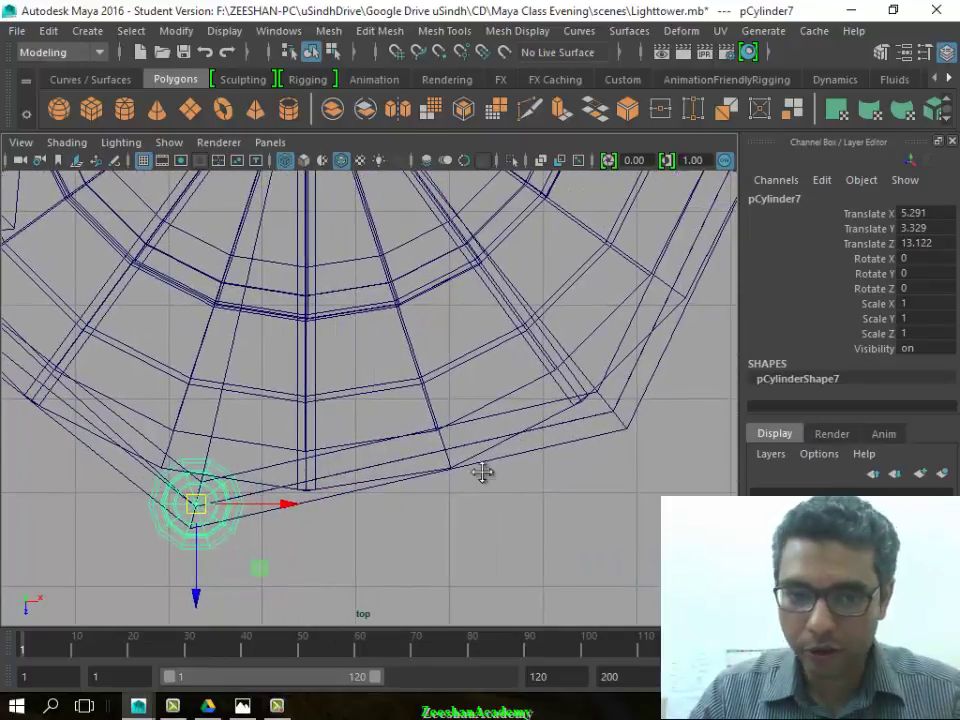
alt+middle_drag(482, 471, 444, 484)
Duplicate more pillars and place them on the right-hand and upper-right corners of the octagonal base
key(ctrl+d)
drag(193, 525, 236, 517)
mouse_move(455, 488)
middle_down()
mouse_move(621, 454)
mouse_move(580, 443)
middle_up()
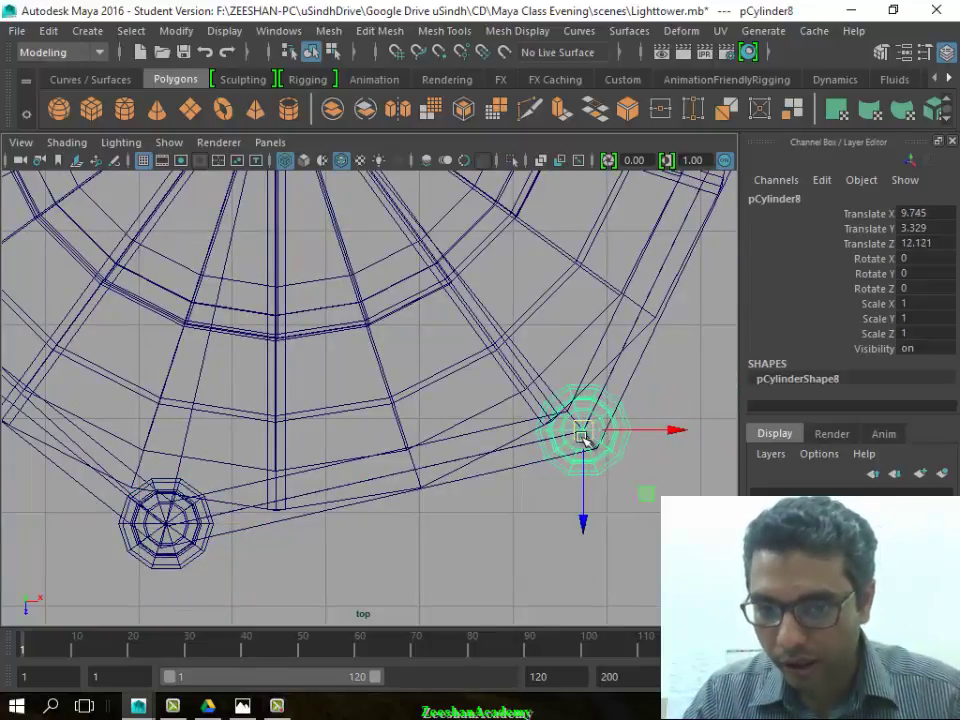
alt+middle_drag(698, 310, 583, 448)
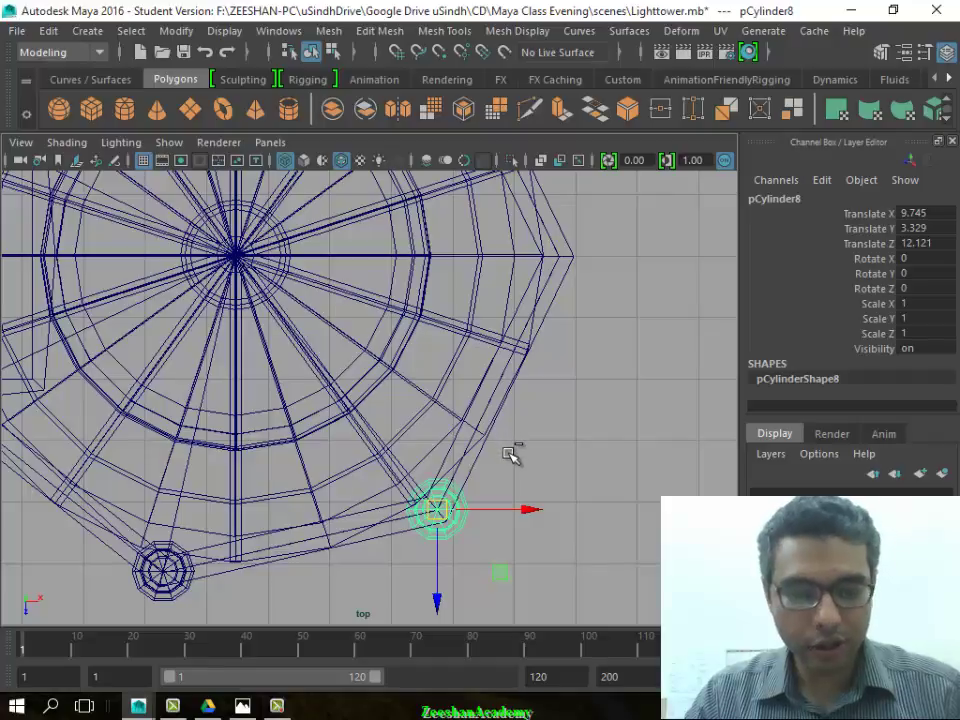
drag(447, 487, 560, 258)
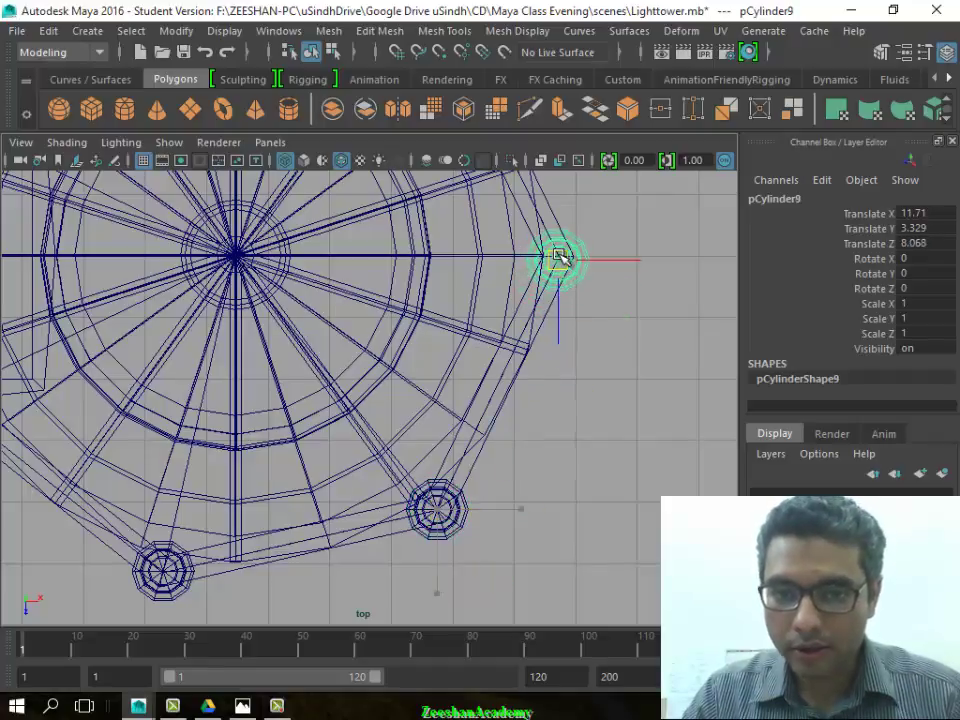
alt+middle_drag(560, 258, 414, 465)
alt+right_drag(414, 465, 558, 471)
drag(469, 440, 476, 423)
scroll(470, 416, down, 3)
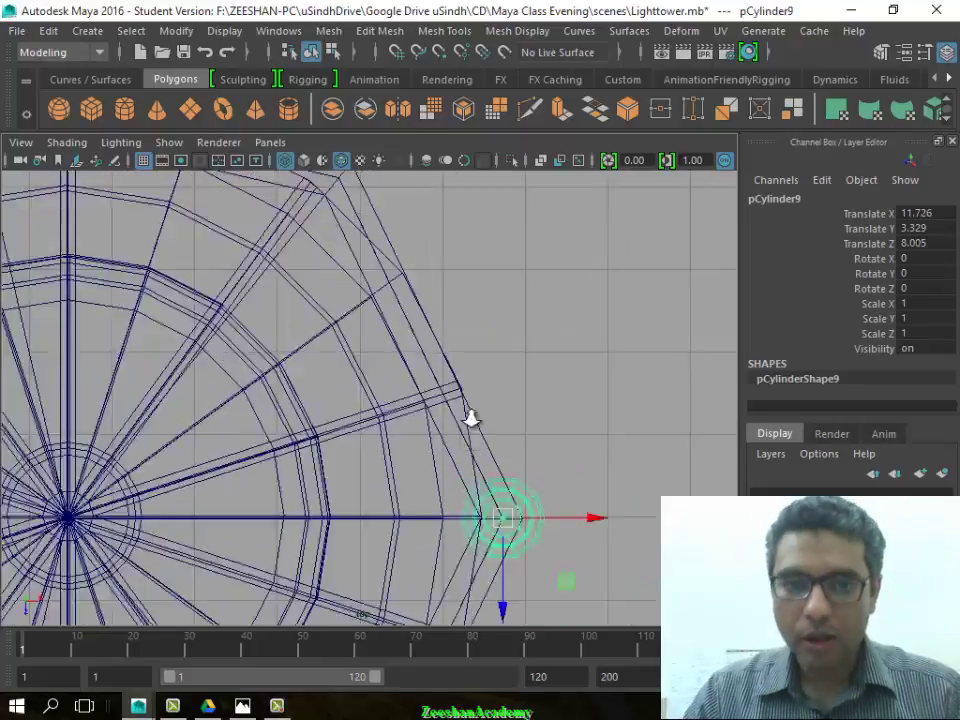
scroll(475, 418, down, 3)
mouse_move(466, 501)
mouse_down()
mouse_move(390, 326)
mouse_move(365, 300)
mouse_up()
scroll(456, 380, up, 3)
scroll(462, 373, up, 2)
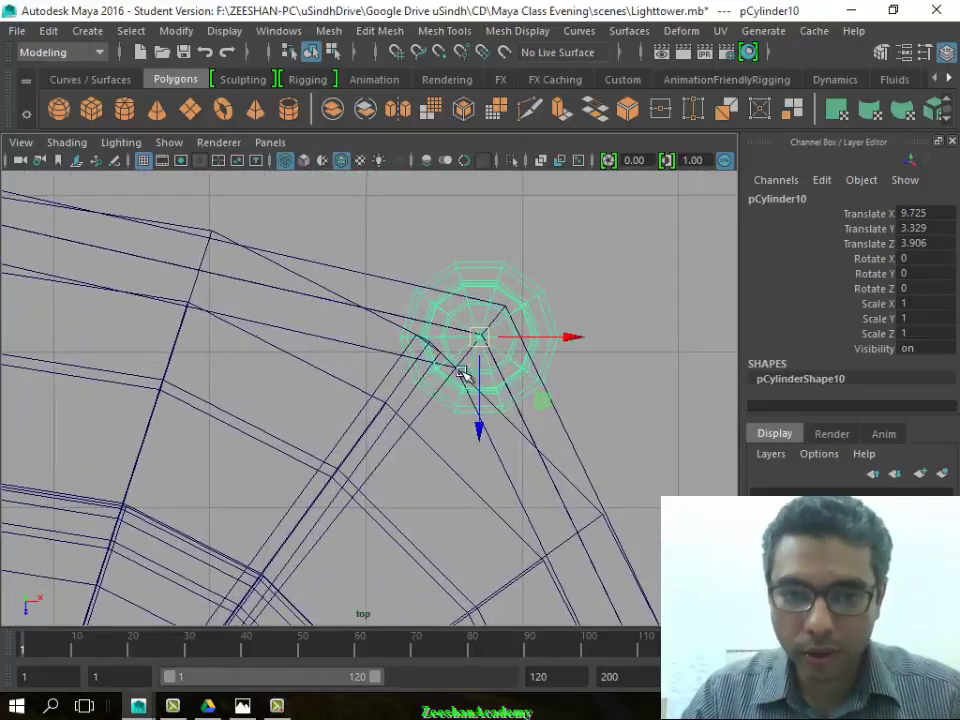
drag(481, 331, 483, 335)
scroll(484, 334, down, 2)
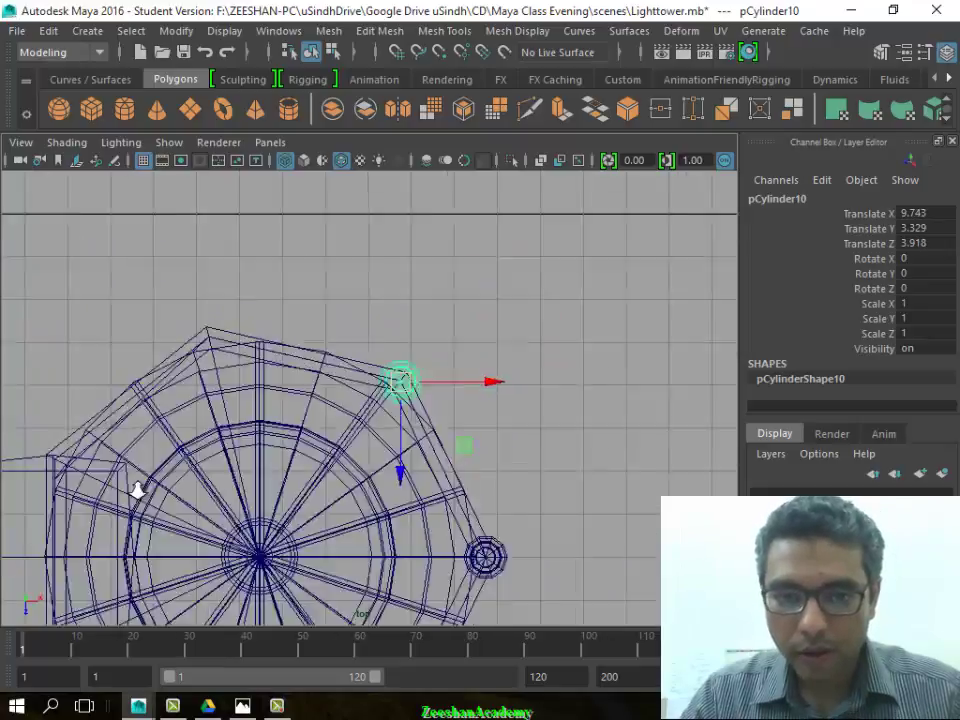
scroll(490, 428, down, 1)
Place pillar copies on the top corner and beside the annex, ending with pCylinder12 at 1.714, 3.329, 5.727
drag(555, 381, 423, 350)
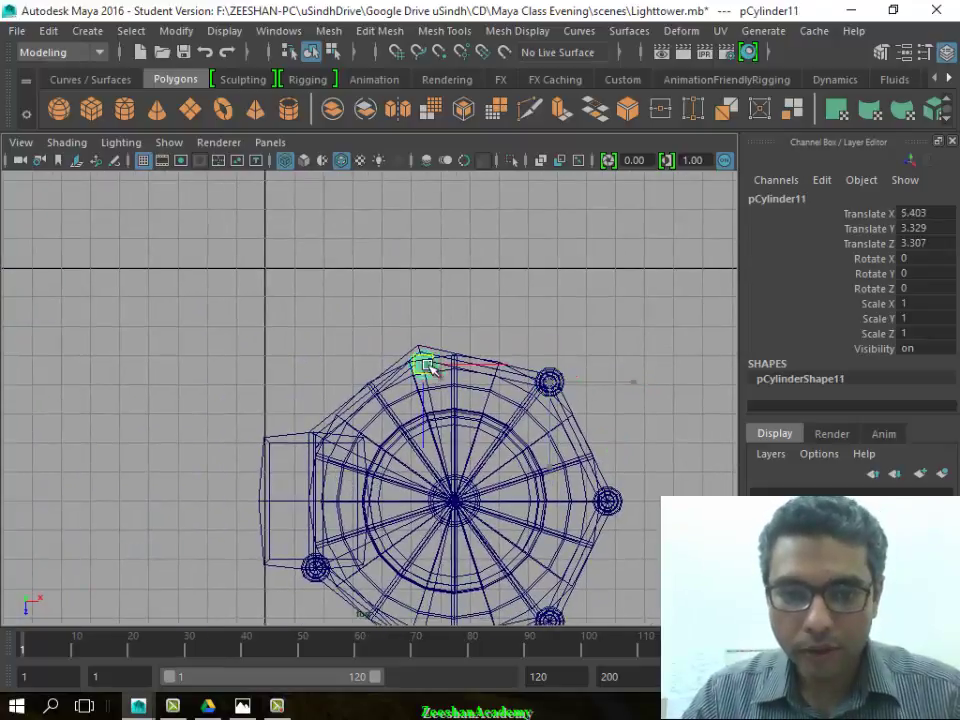
scroll(455, 460, up, 2)
alt+middle_drag(455, 460, 450, 443)
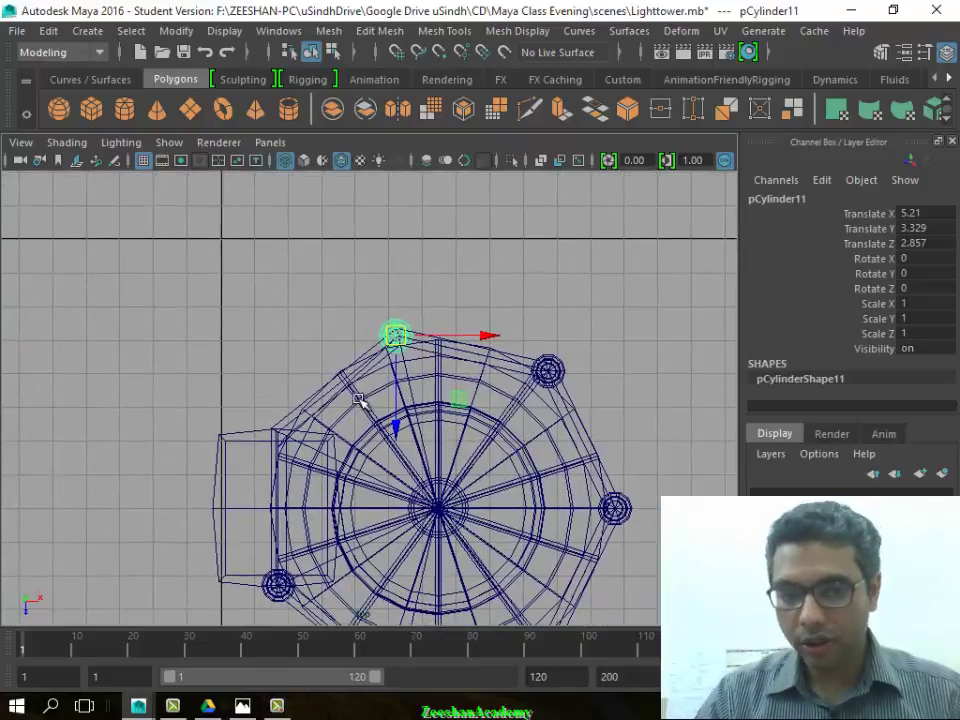
alt+middle_drag(358, 398, 360, 355)
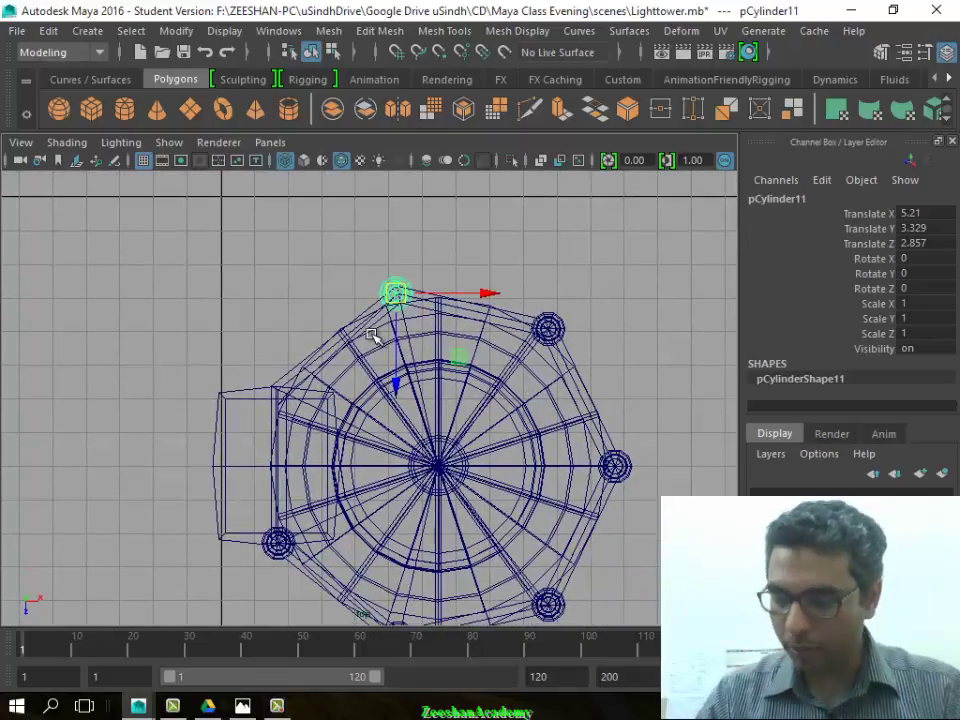
key(f)
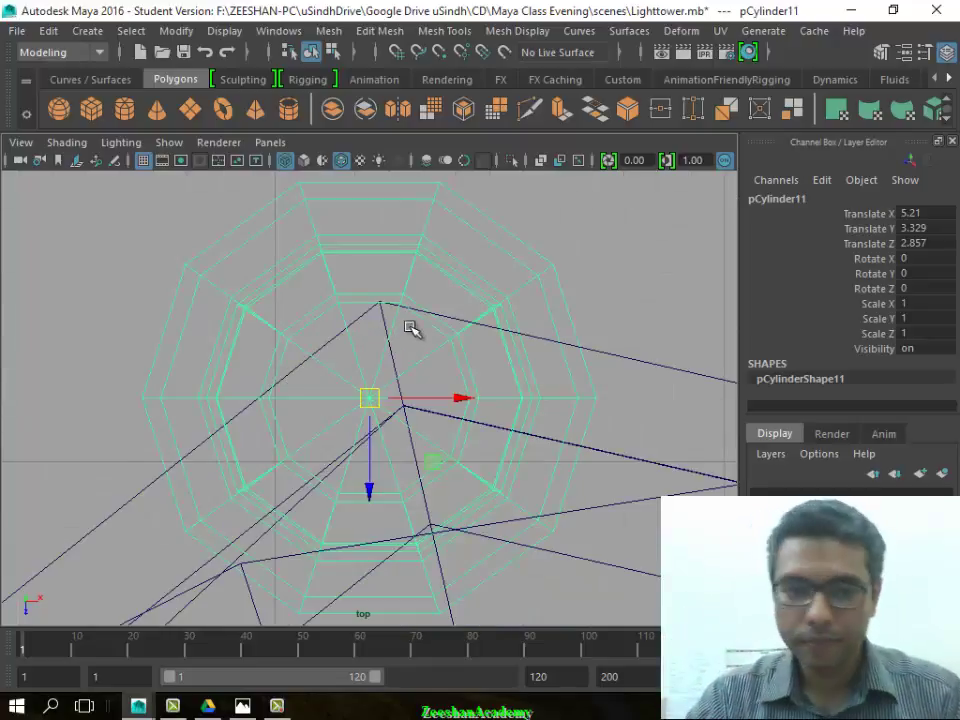
drag(358, 396, 408, 410)
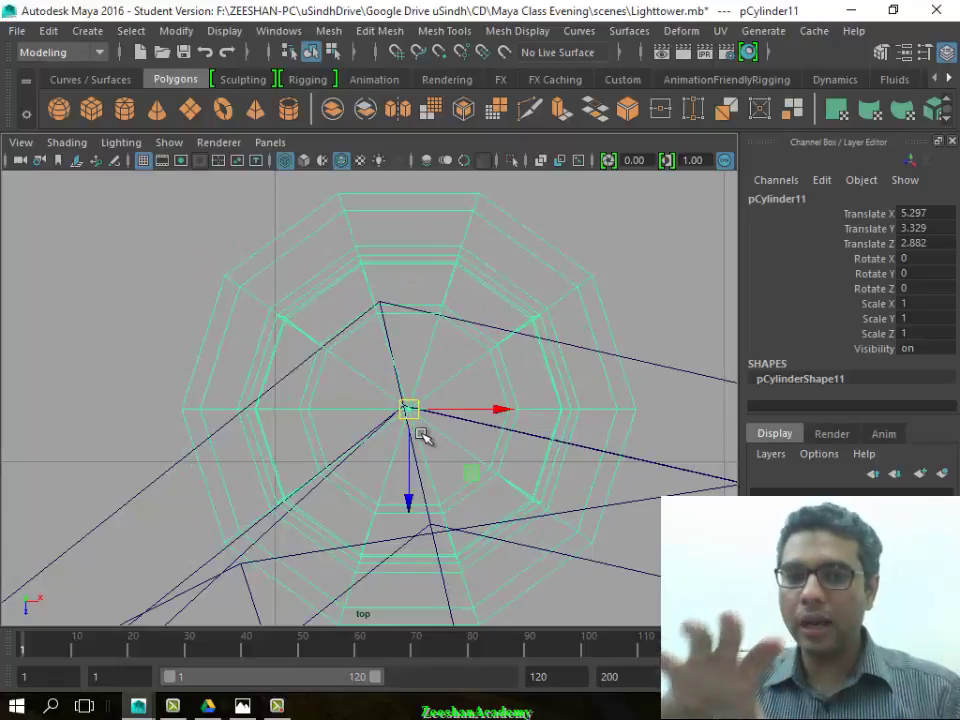
scroll(422, 434, down, 5)
alt+middle_drag(514, 482, 510, 428)
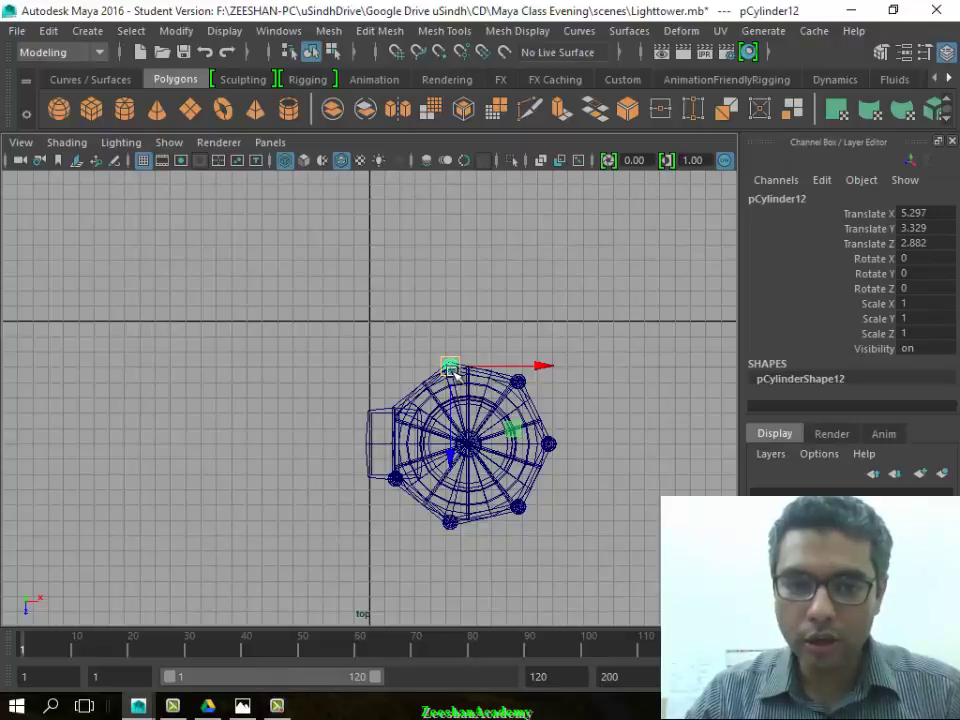
drag(450, 368, 393, 410)
key(f)
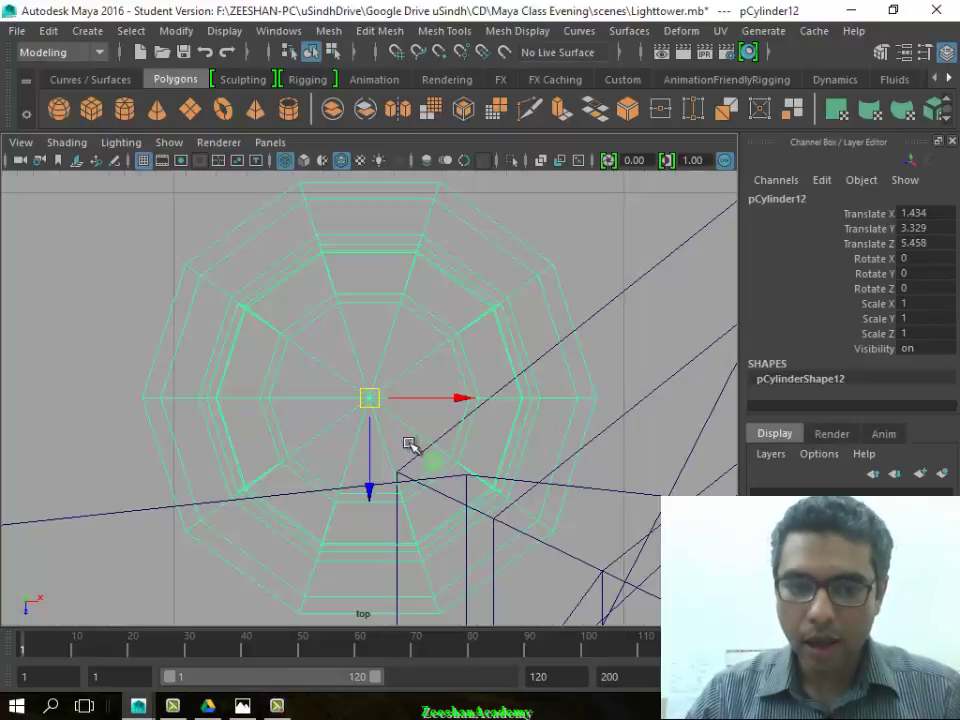
alt+middle_drag(571, 476, 264, 392)
drag(349, 333, 478, 455)
scroll(457, 588, down, 3)
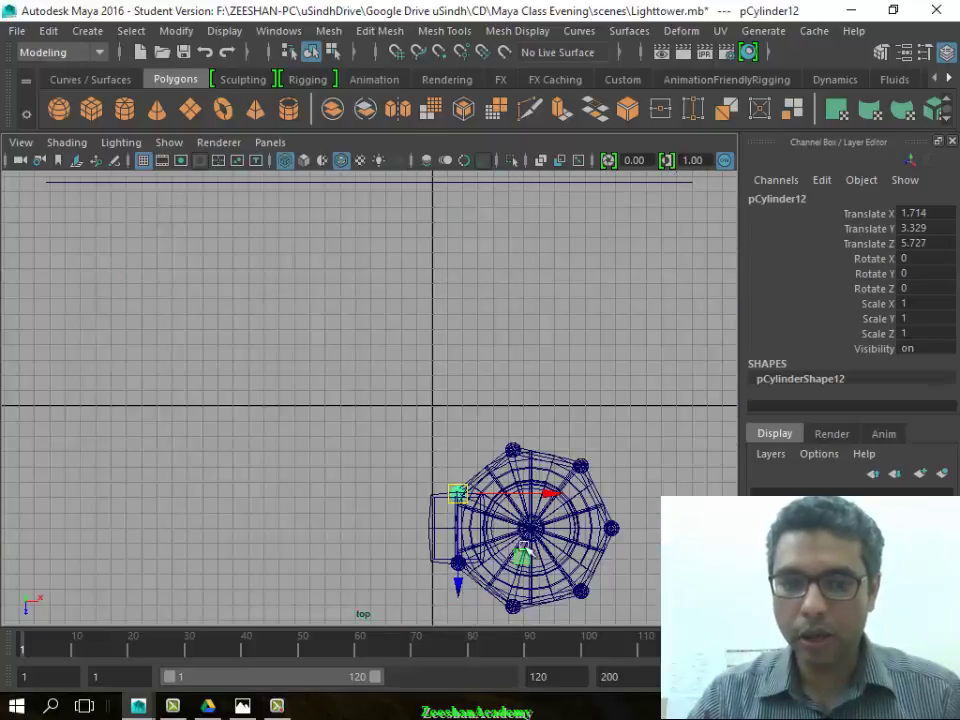
alt+middle_drag(470, 540, 437, 443)
scroll(470, 520, up, 2)
key(space)
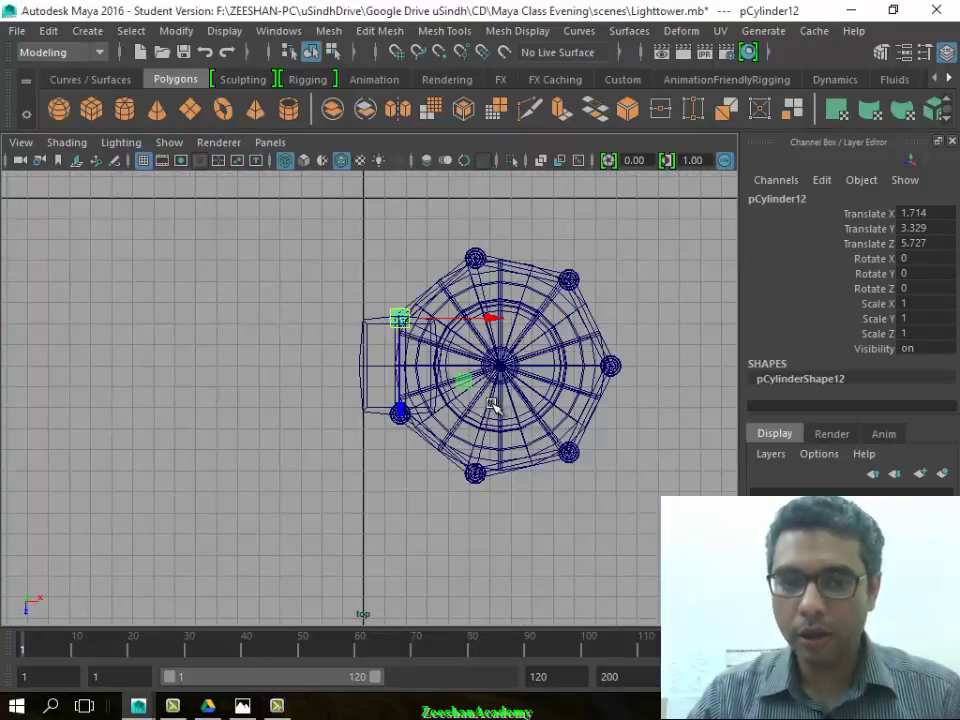
key(space)
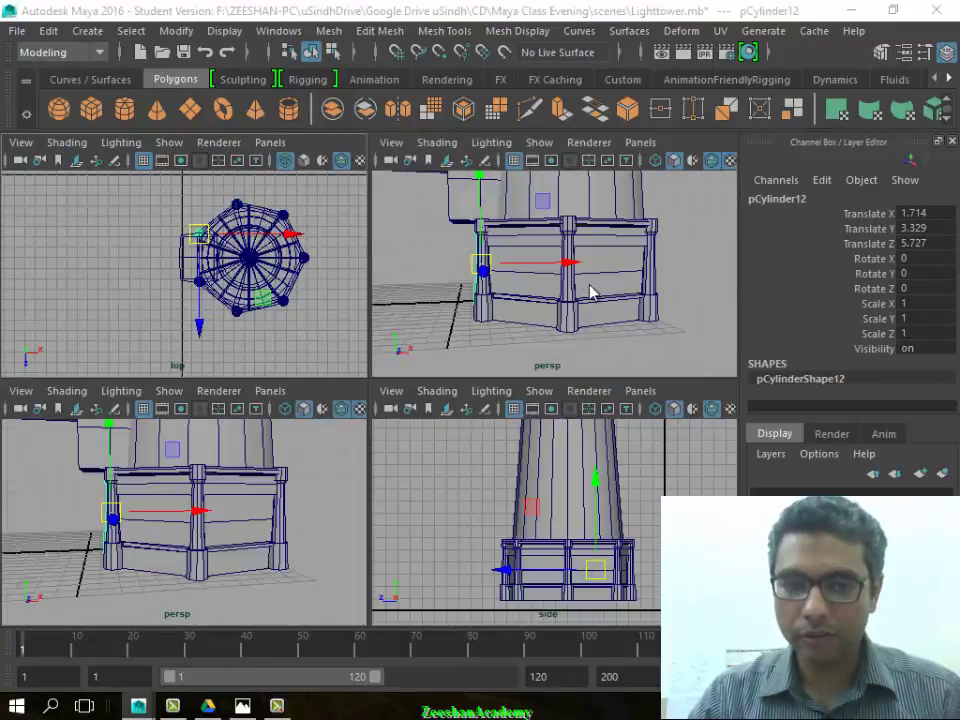
key(space)
Select annex cube pCube1 and edit its vertices, viewing it from several angles
mouse_move(433, 467)
alt+mouse_down()
mouse_move(300, 467)
mouse_move(604, 469)
mouse_move(452, 459)
mouse_move(535, 452)
alt+mouse_up()
click(432, 336)
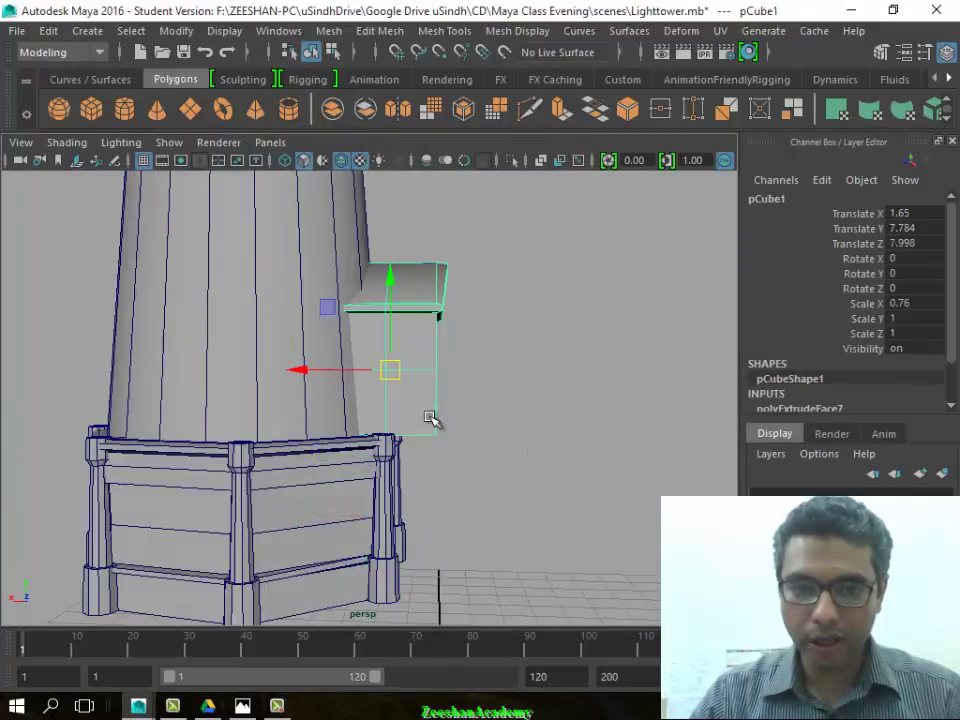
alt+drag(428, 418, 452, 408)
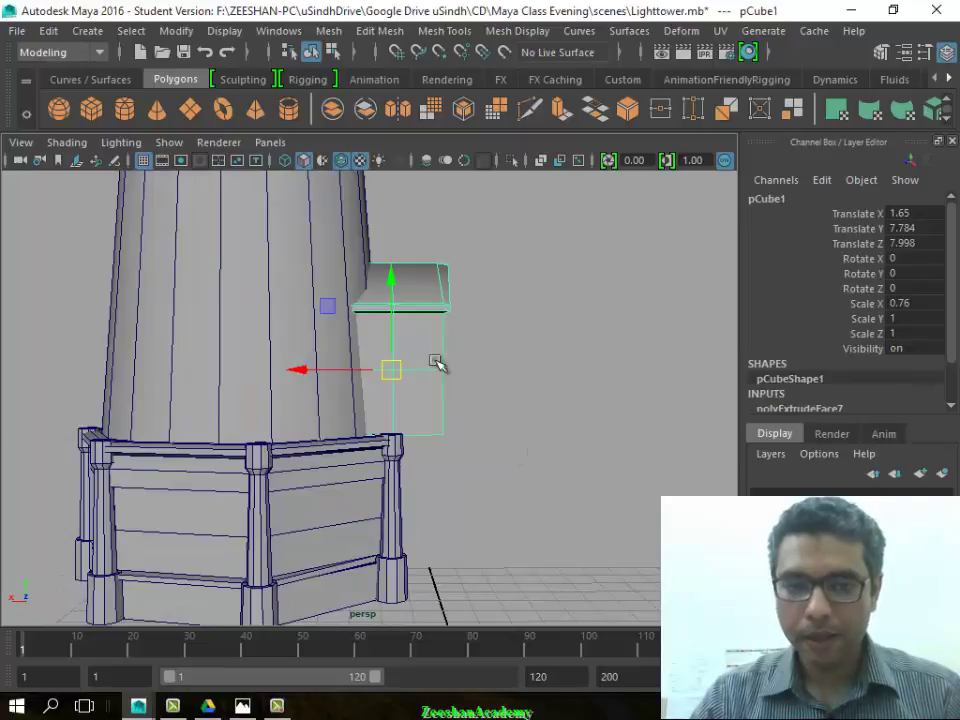
right_drag(437, 300, 349, 180)
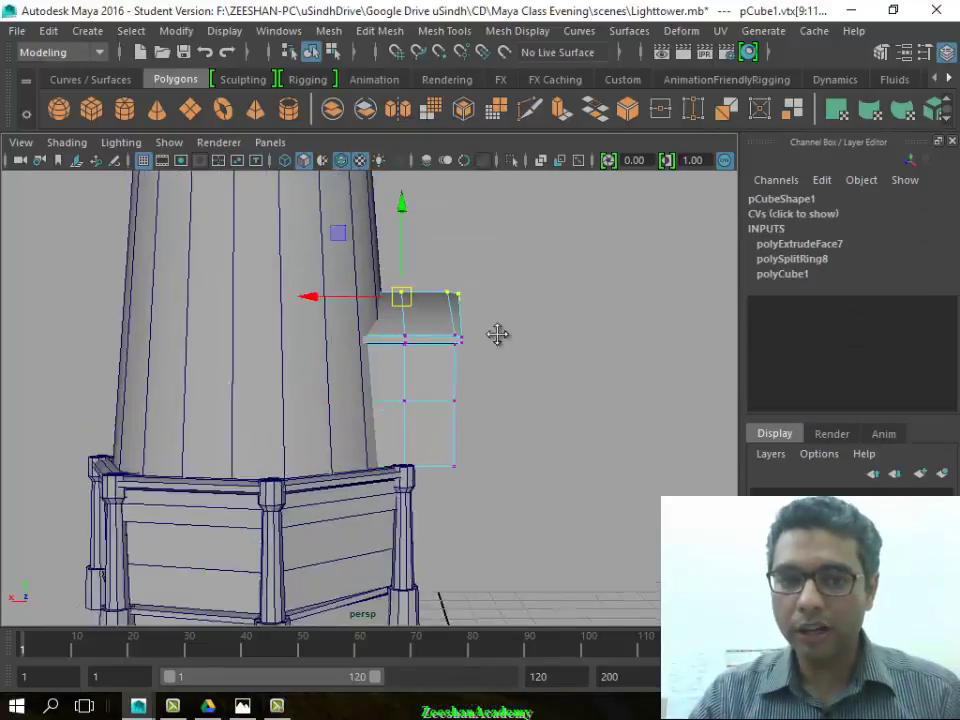
alt+middle_drag(497, 334, 512, 359)
mouse_move(437, 533)
alt+mouse_down()
mouse_move(499, 521)
mouse_move(375, 403)
mouse_move(103, 493)
mouse_move(377, 399)
mouse_move(398, 401)
alt+mouse_up()
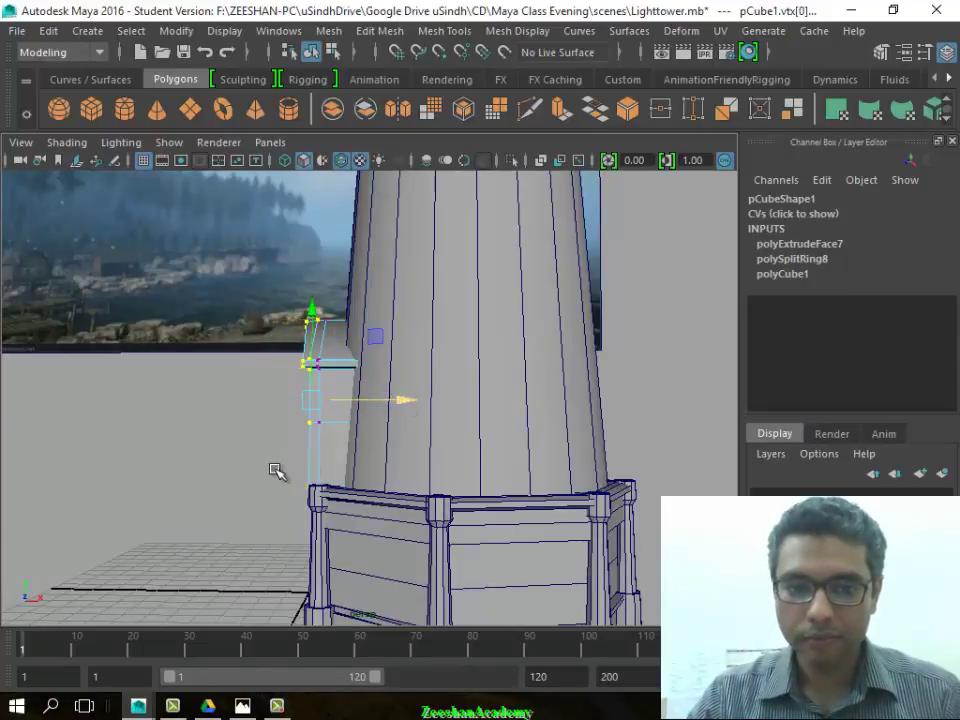
mouse_move(374, 443)
alt+mouse_down()
mouse_move(561, 437)
mouse_move(624, 461)
mouse_move(214, 480)
mouse_move(546, 471)
mouse_move(349, 471)
alt+mouse_up()
scroll(300, 354, up, 3)
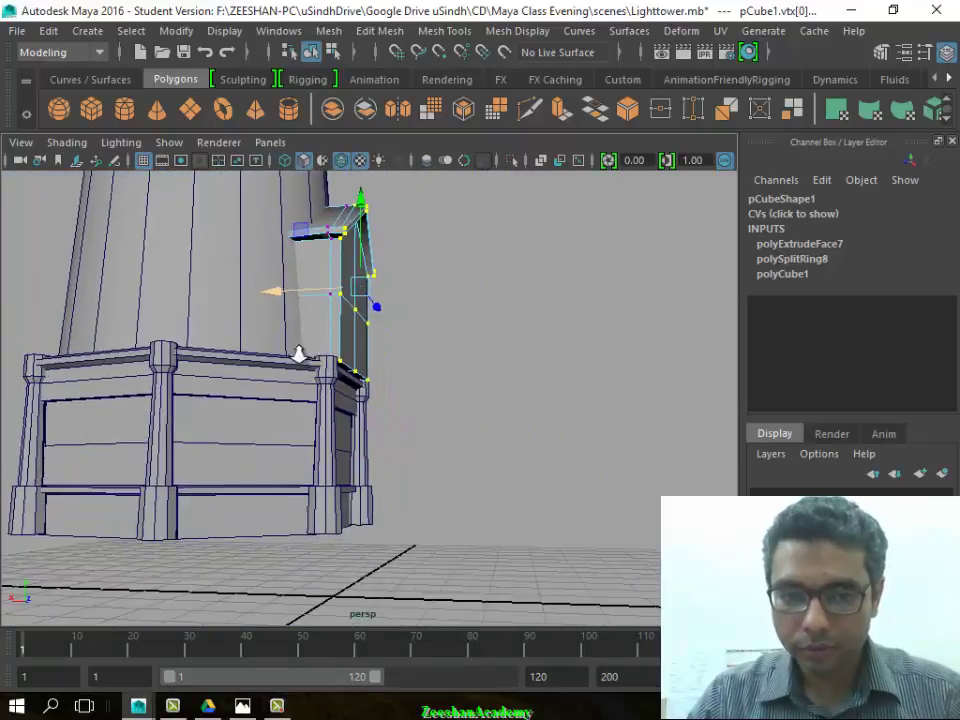
alt+middle_drag(300, 354, 322, 326)
mouse_move(322, 326)
alt+mouse_down()
mouse_move(411, 407)
mouse_move(191, 388)
mouse_move(209, 413)
mouse_move(161, 435)
mouse_move(281, 407)
alt+mouse_up()
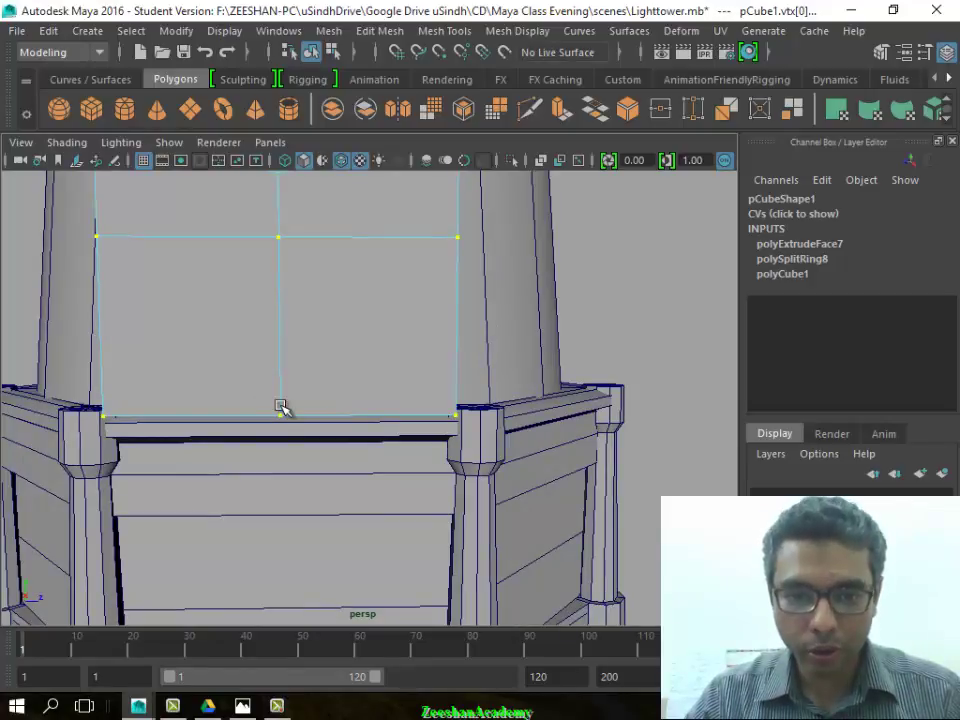
key(F8)
Orbit around the gabled annex, tower and pillared base to inspect them
mouse_move(281, 407)
alt+mouse_down()
mouse_move(333, 410)
mouse_move(420, 375)
mouse_move(285, 411)
mouse_move(328, 439)
alt+mouse_up()
alt+middle_drag(328, 439, 304, 450)
mouse_move(304, 450)
alt+mouse_down()
mouse_move(411, 499)
mouse_move(362, 446)
mouse_move(531, 446)
mouse_move(390, 438)
alt+mouse_up()
mouse_move(456, 392)
alt+middle_down()
mouse_move(302, 371)
mouse_move(343, 386)
alt+middle_up()
alt+middle_drag(648, 458, 416, 372)
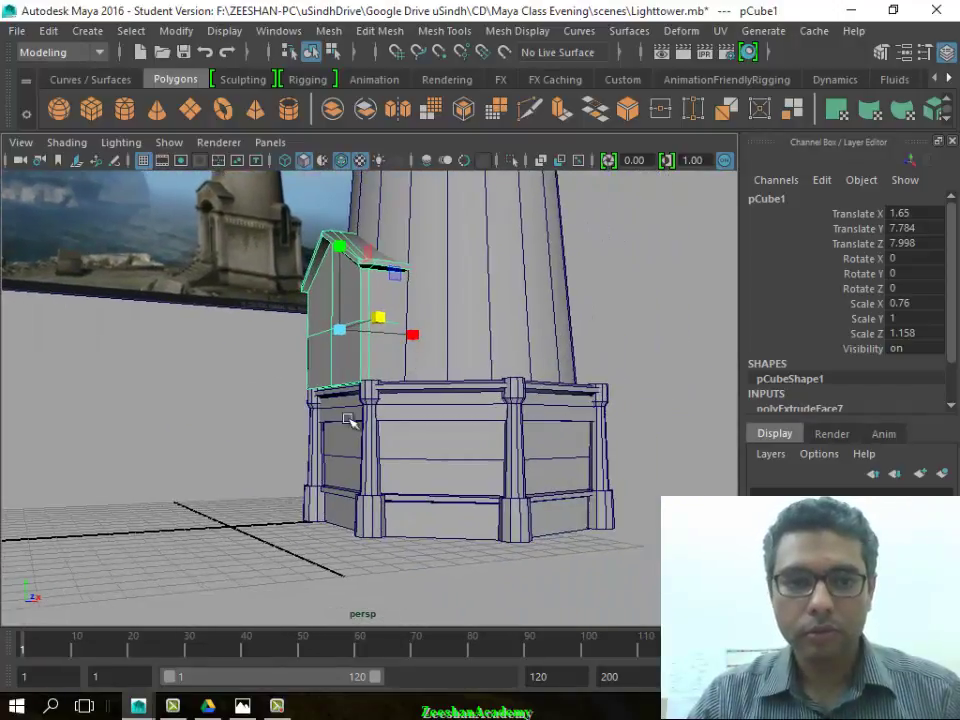
alt+drag(348, 419, 410, 420)
mouse_move(259, 454)
alt+mouse_down()
mouse_move(364, 497)
mouse_move(377, 484)
mouse_move(401, 484)
mouse_move(385, 470)
alt+mouse_up()
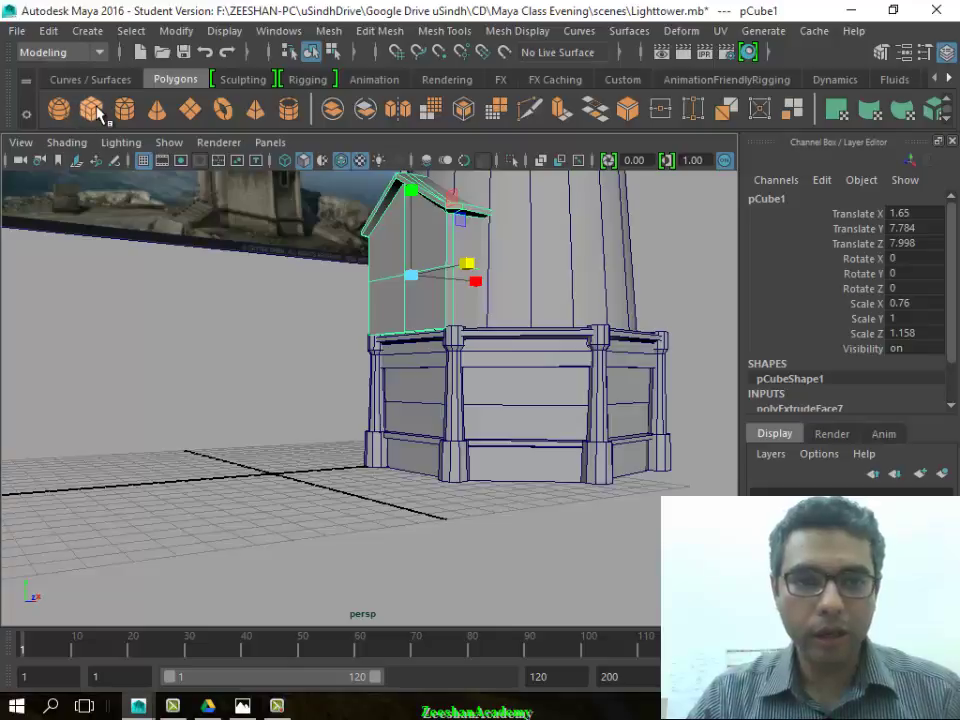
mouse_move(162, 186)
alt+mouse_down()
mouse_move(407, 471)
mouse_move(396, 497)
mouse_move(583, 490)
mouse_move(533, 493)
mouse_move(533, 516)
alt+mouse_up()
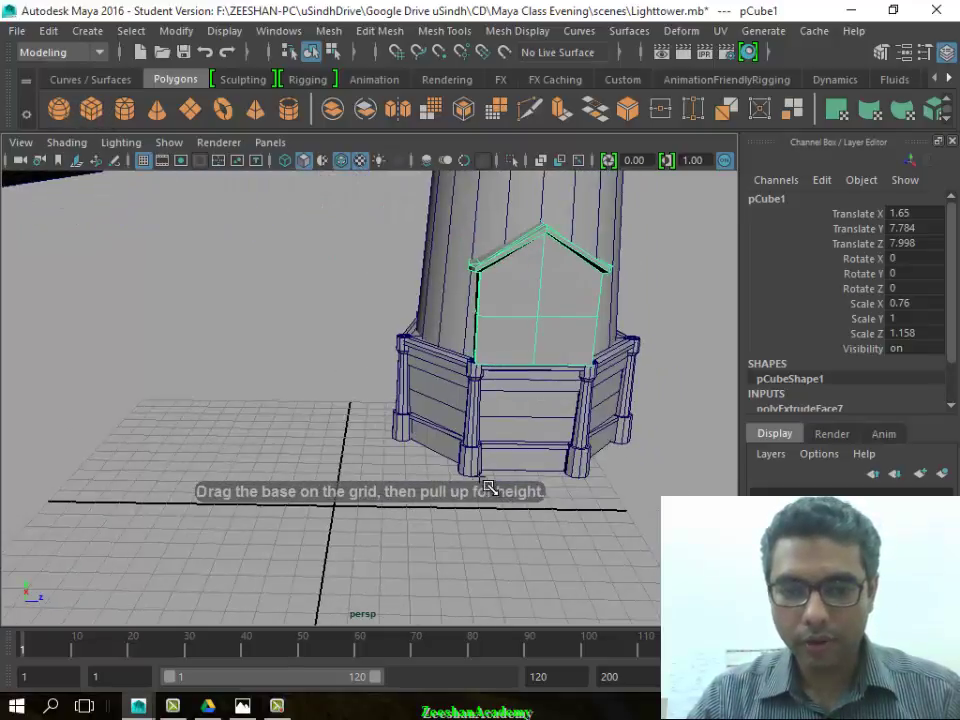
Create a new box, pCube2, in front of the base and slide it toward it
mouse_move(489, 487)
mouse_down()
mouse_move(593, 516)
mouse_move(578, 455)
mouse_up()
mouse_move(578, 455)
alt+mouse_down()
mouse_move(375, 497)
mouse_move(242, 390)
alt+mouse_up()
scroll(461, 418, up, 3)
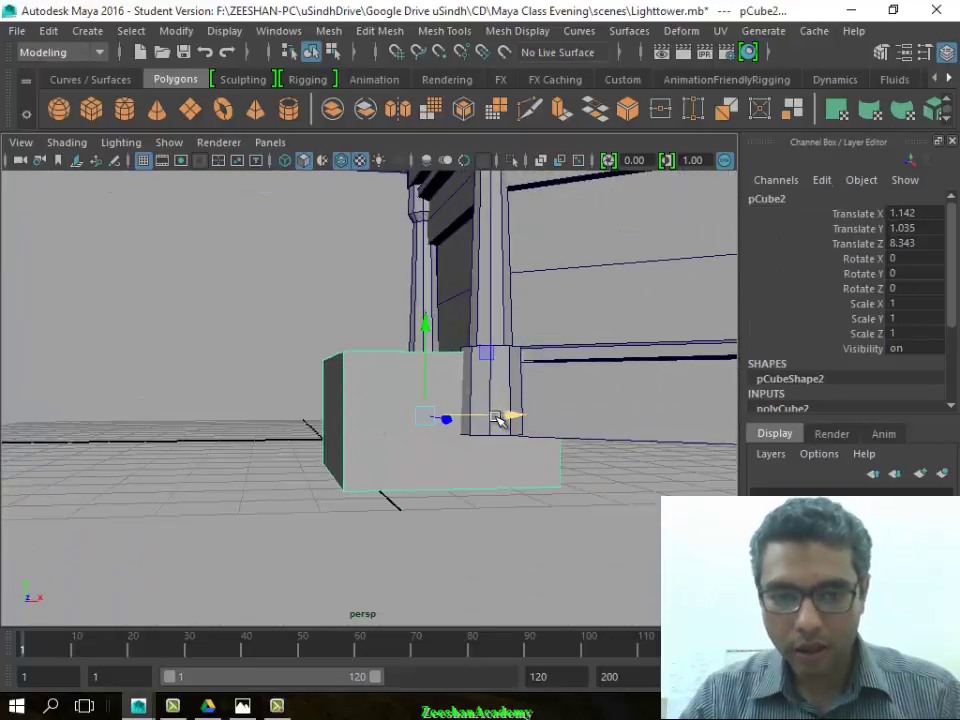
drag(497, 418, 446, 418)
key(space)
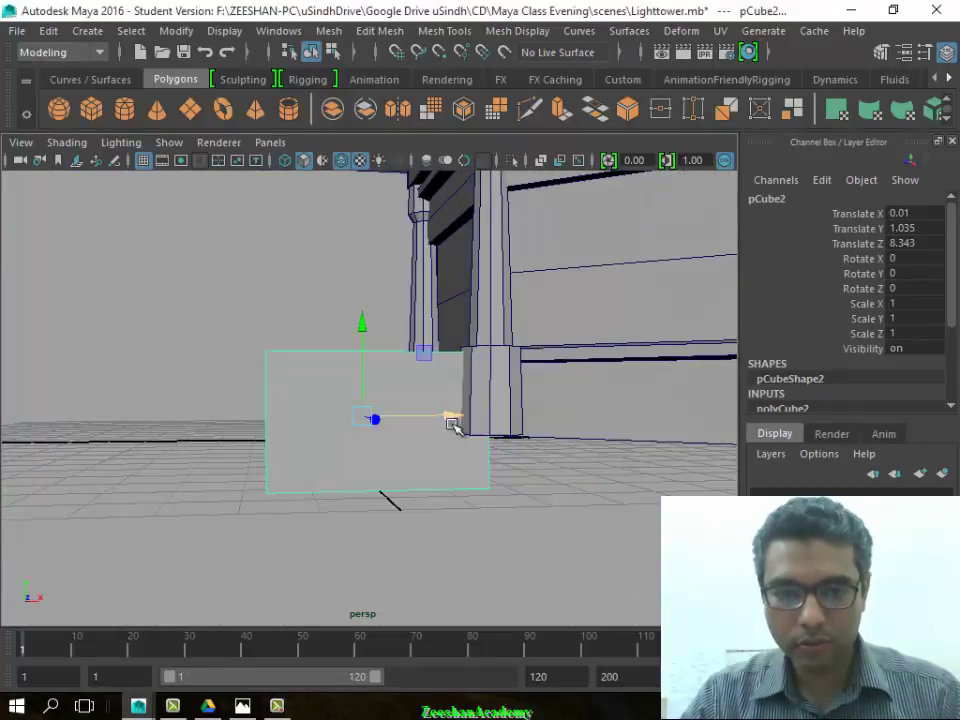
key(space)
scroll(500, 500, down, 2)
key(space)
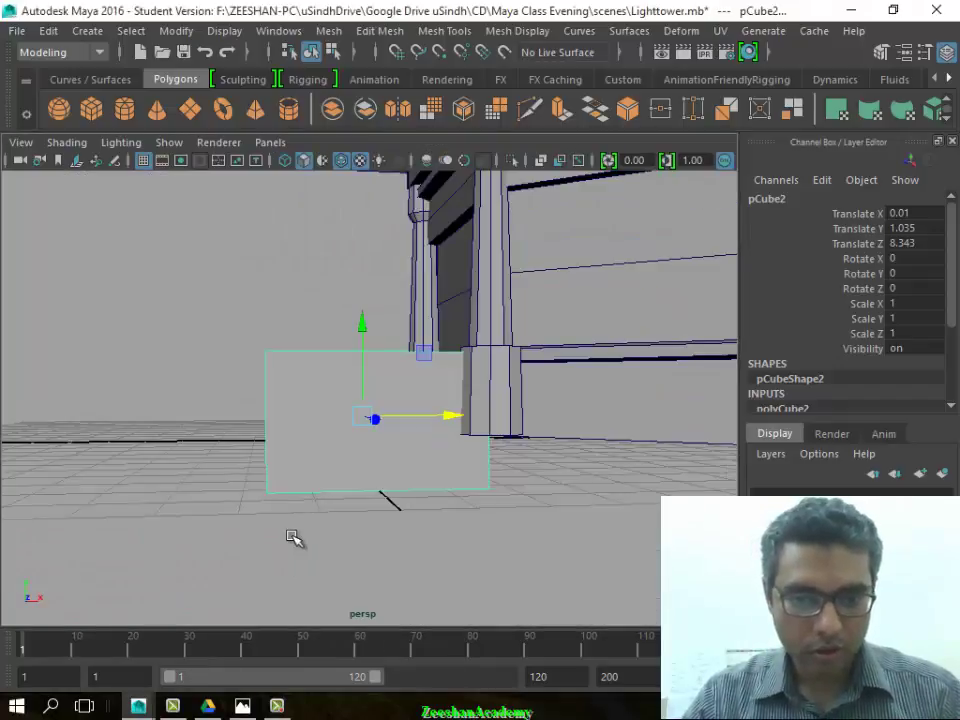
In the front view, raise the box and drag a corner vertex to slope it into a ramp
key(space)
drag(365, 486, 352, 525)
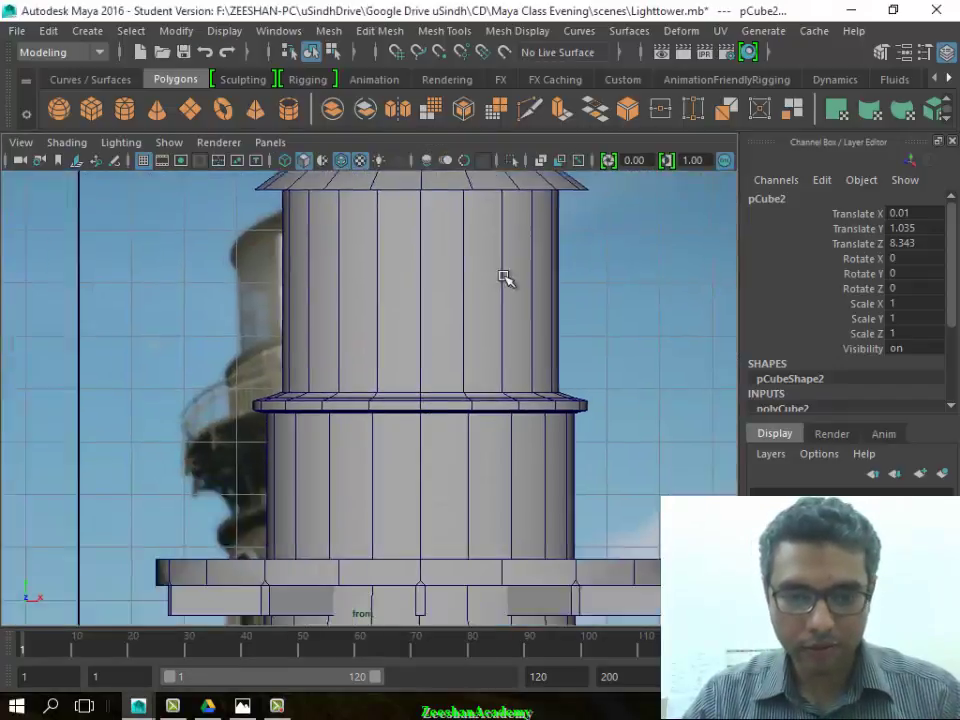
scroll(327, 520, up, 3)
scroll(482, 437, up, 2)
scroll(214, 508, up, 1)
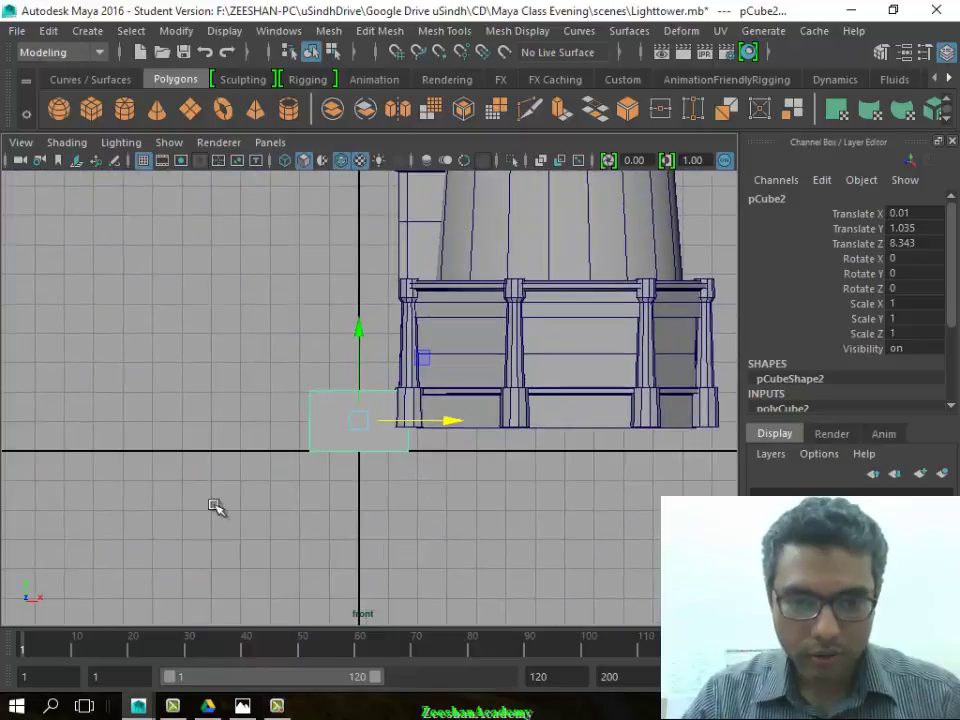
scroll(344, 452, up, 2)
mouse_move(345, 364)
mouse_down()
mouse_move(347, 390)
mouse_move(349, 354)
mouse_up()
right_drag(310, 400, 218, 180)
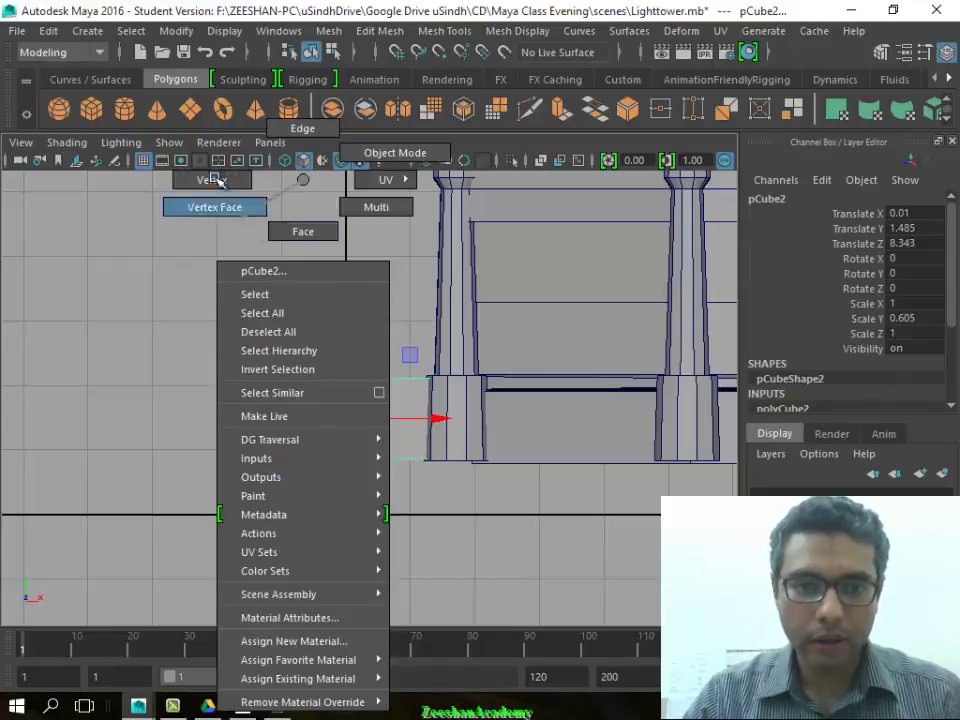
drag(229, 369, 318, 437)
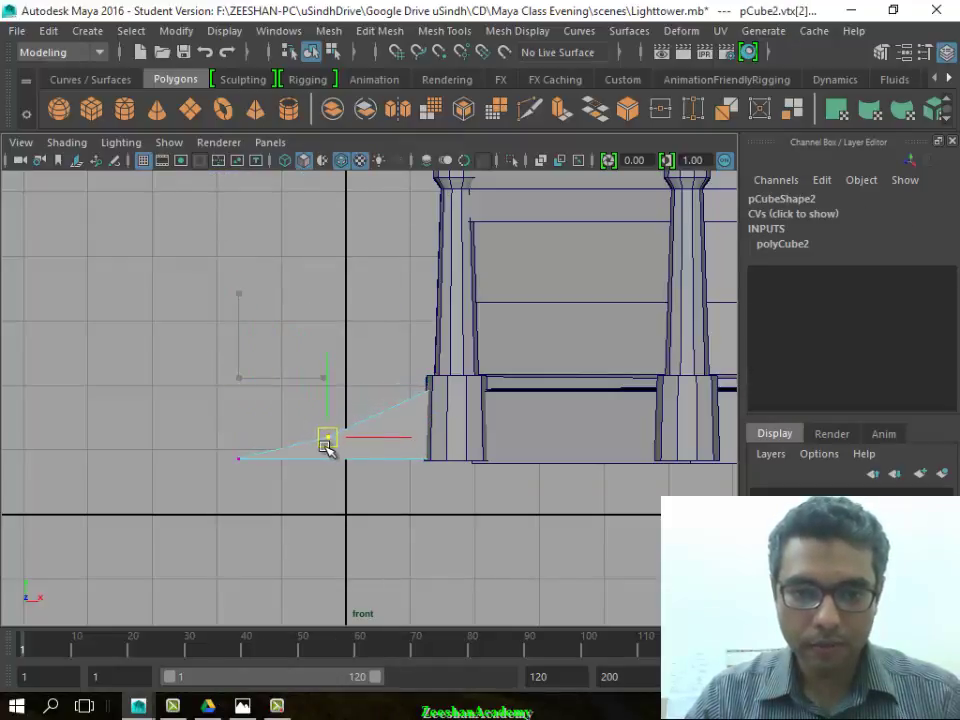
mouse_move(262, 440)
mouse_down()
mouse_move(400, 450)
mouse_move(316, 437)
mouse_up()
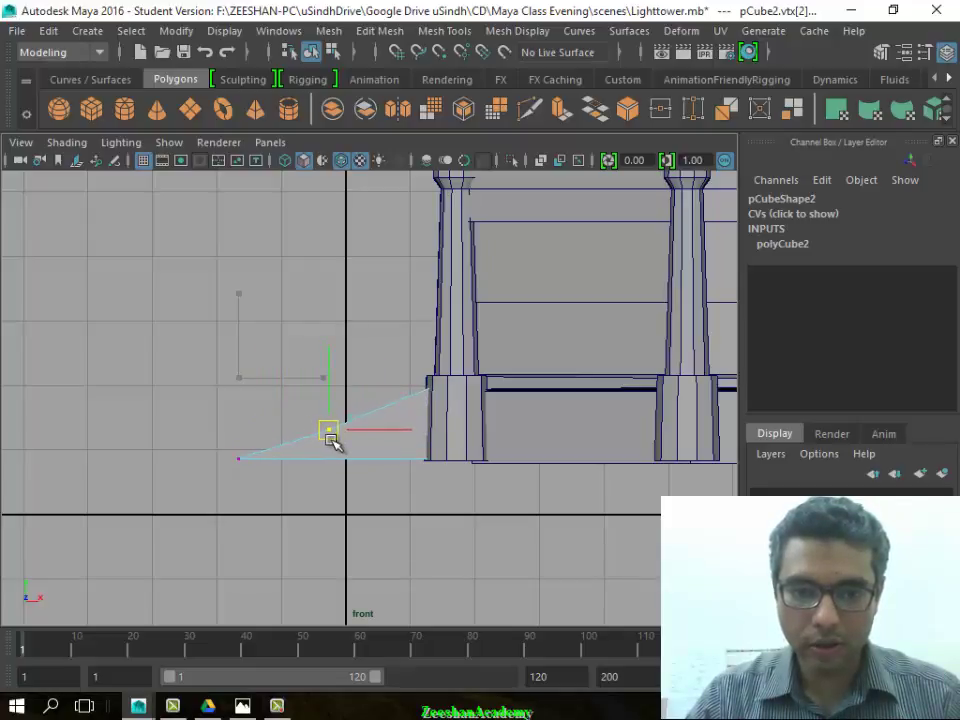
Return to perspective, inspect the ramp at the base front, and restore object selection
key(space)
drag(336, 418, 321, 371)
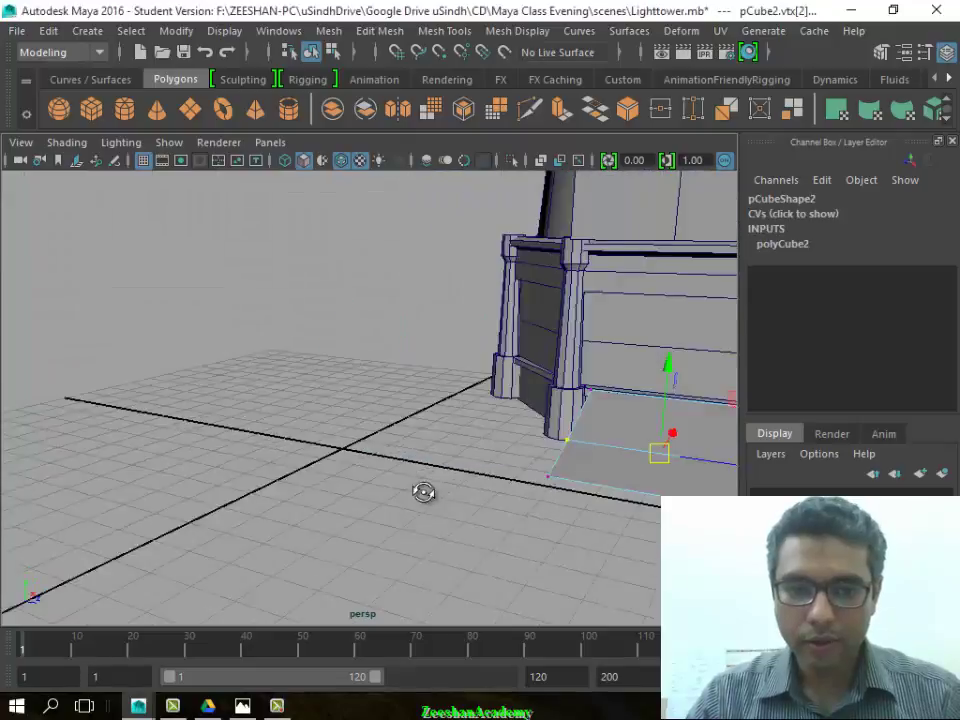
mouse_move(436, 472)
alt+mouse_down()
mouse_move(349, 463)
mouse_move(510, 471)
mouse_move(405, 465)
alt+mouse_up()
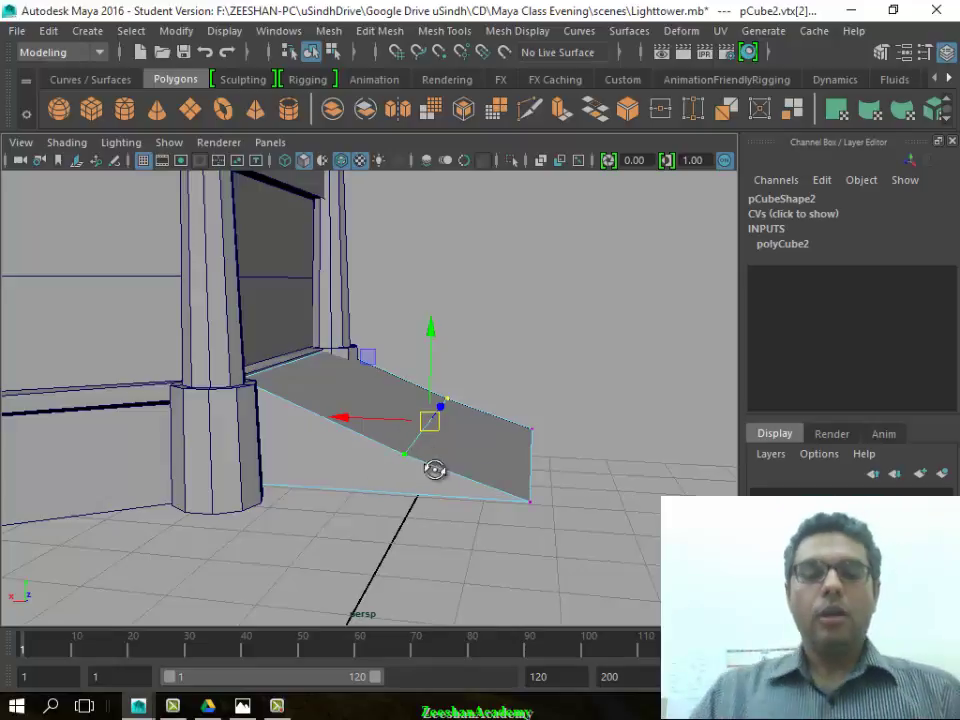
mouse_move(434, 470)
alt+mouse_down()
mouse_move(139, 407)
mouse_move(199, 444)
mouse_move(294, 439)
alt+mouse_up()
alt+middle_drag(294, 439, 413, 494)
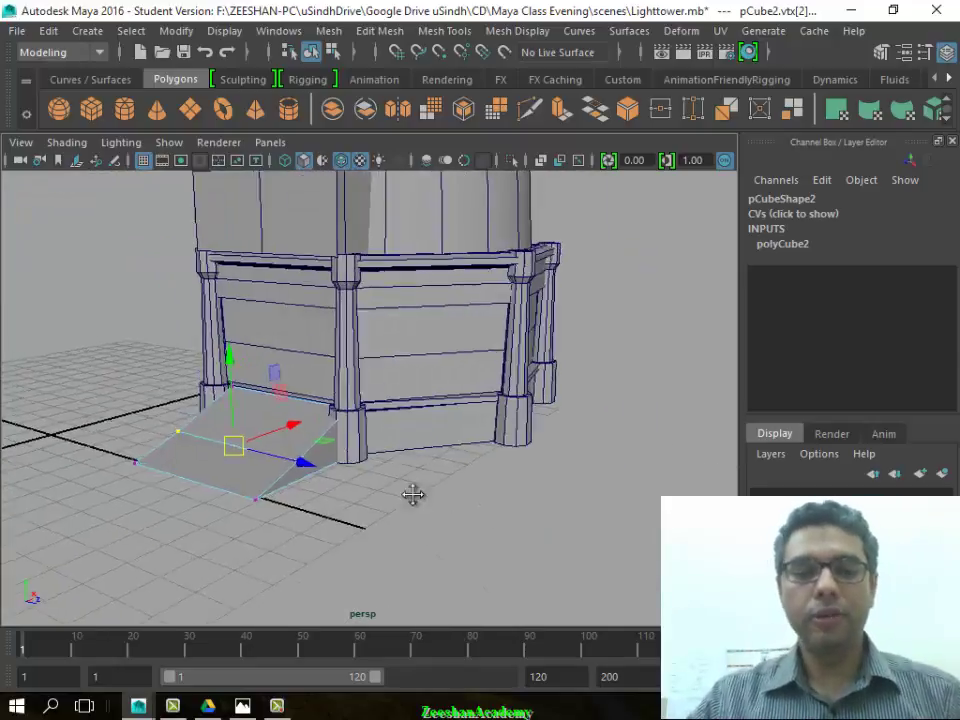
mouse_move(413, 494)
alt+right_down()
mouse_move(257, 489)
mouse_move(318, 494)
mouse_move(298, 359)
mouse_move(544, 428)
alt+right_up()
right_drag(542, 180, 617, 176)
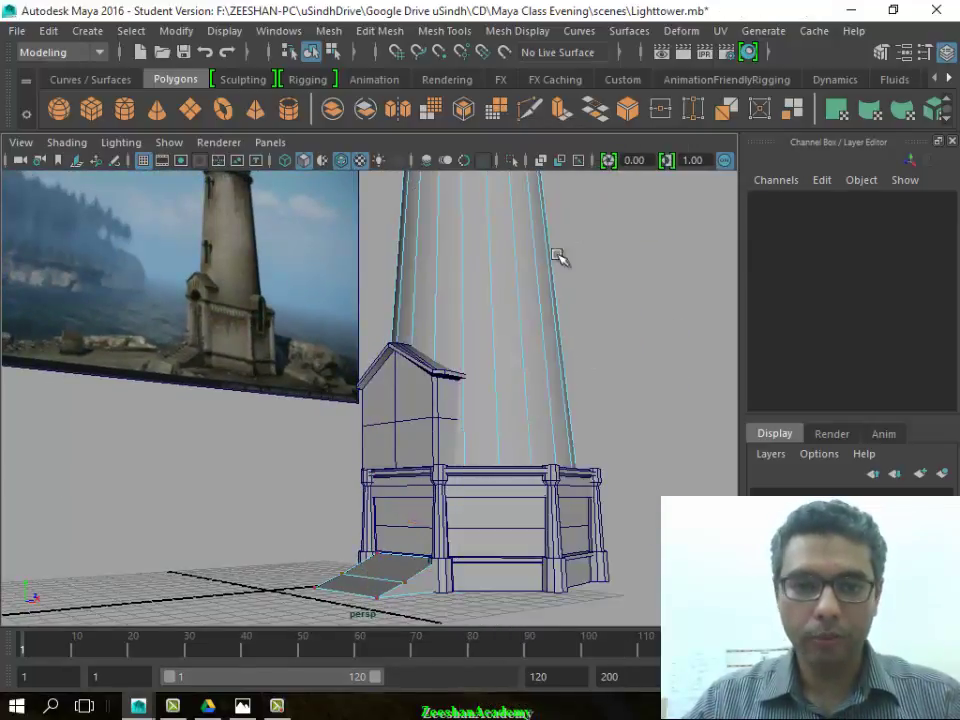
click(390, 422)
Create a flat cylinder disc on the grid beside the base
mouse_move(390, 422)
alt+right_down()
mouse_move(394, 456)
mouse_move(527, 515)
alt+right_up()
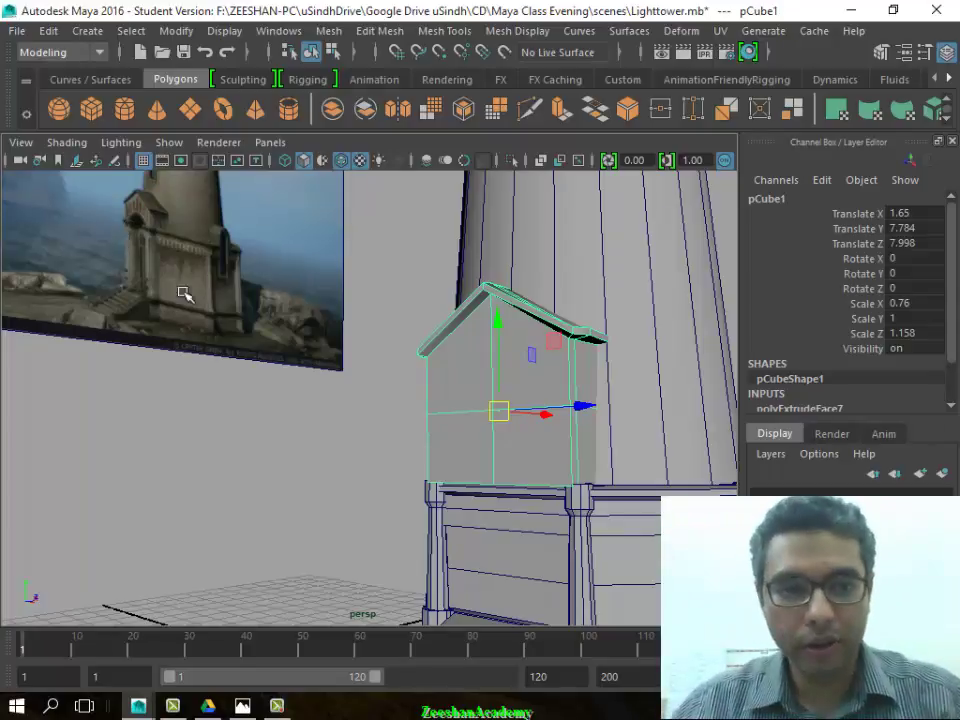
alt+right_drag(520, 520, 366, 445)
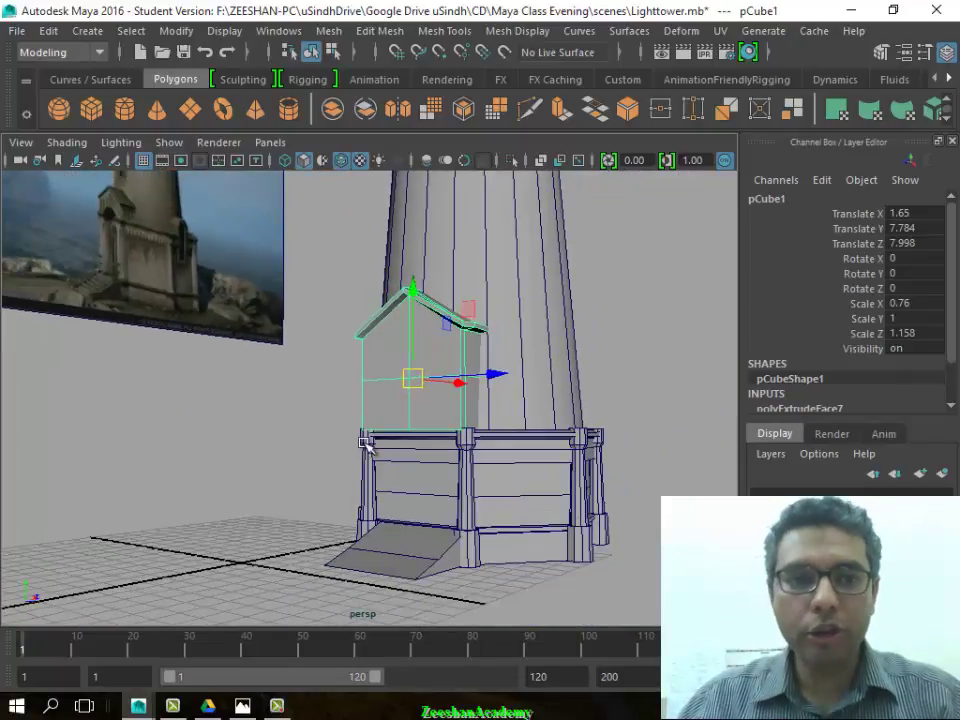
click(123, 110)
mouse_move(360, 470)
alt+mouse_down()
mouse_move(332, 467)
mouse_move(392, 461)
mouse_move(324, 553)
mouse_move(336, 563)
alt+mouse_up()
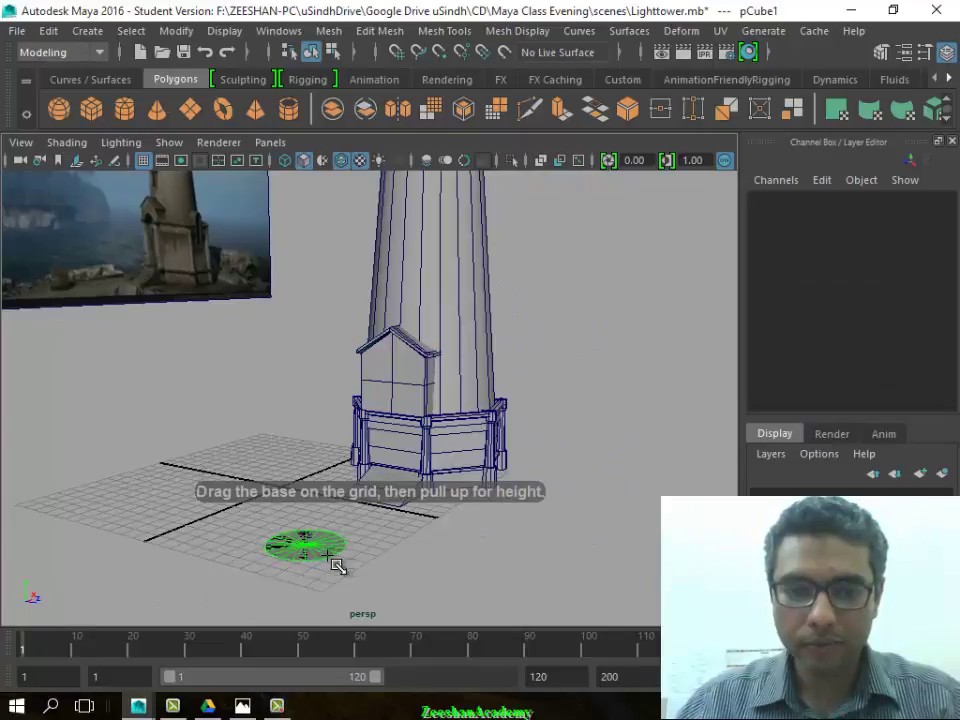
click(313, 540)
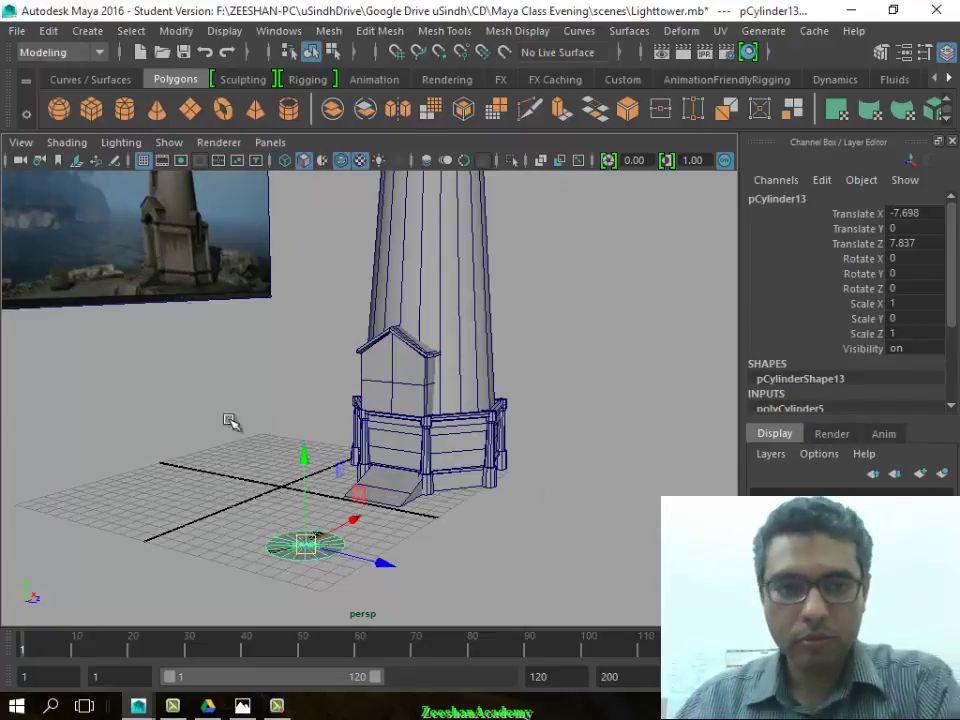
Create another cylinder and rotate it 90° in Z so it lies on its side
key(g)
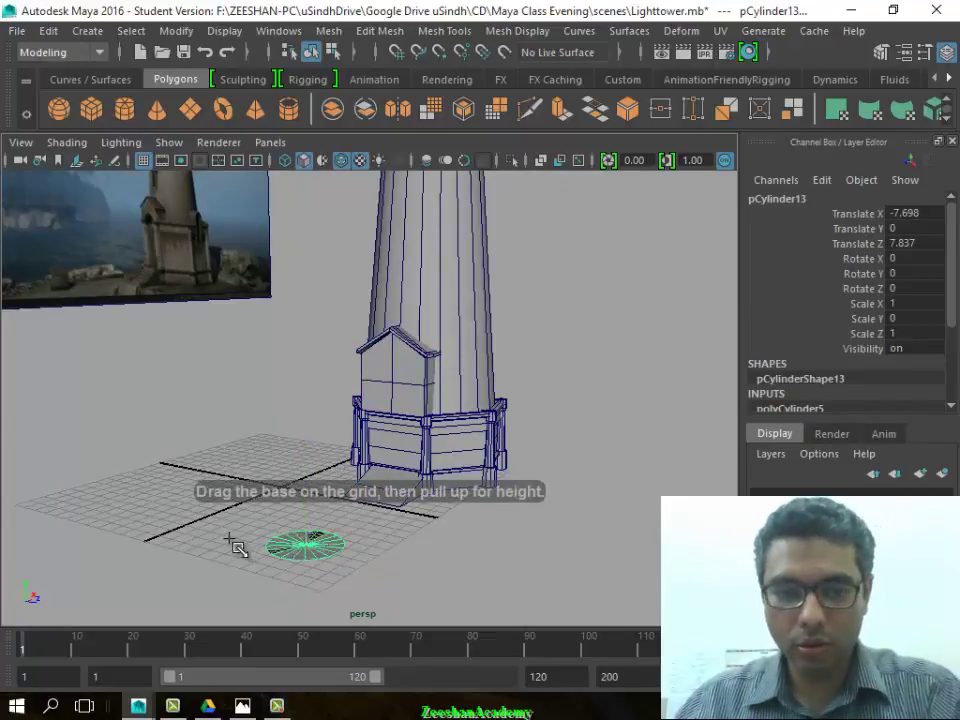
mouse_move(204, 522)
mouse_down()
mouse_move(240, 549)
mouse_move(229, 482)
mouse_up()
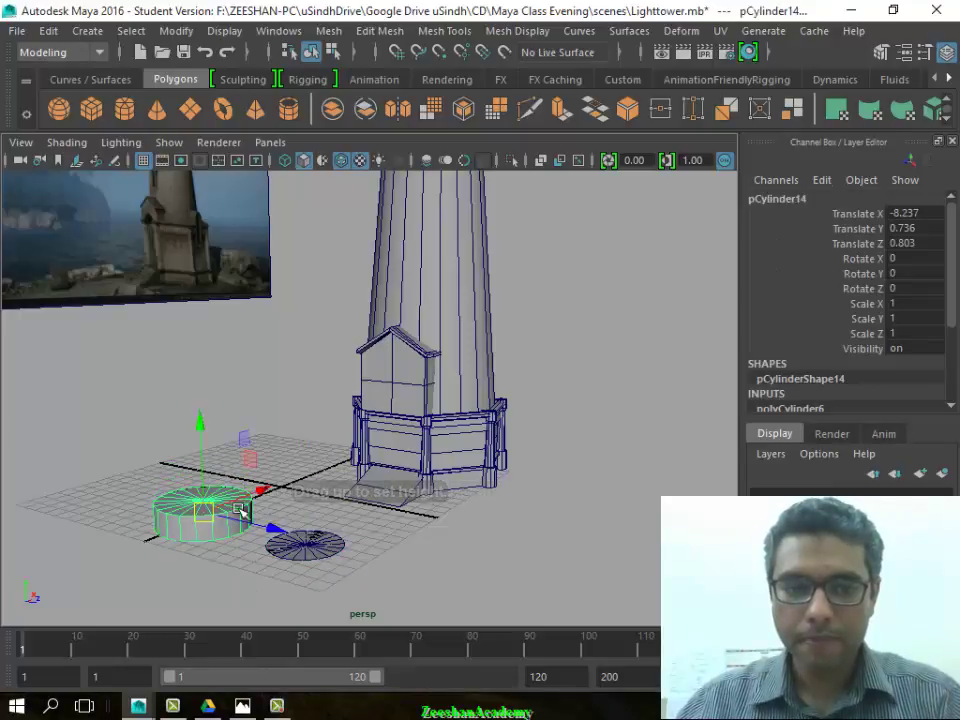
key(e)
drag(189, 435, 296, 478)
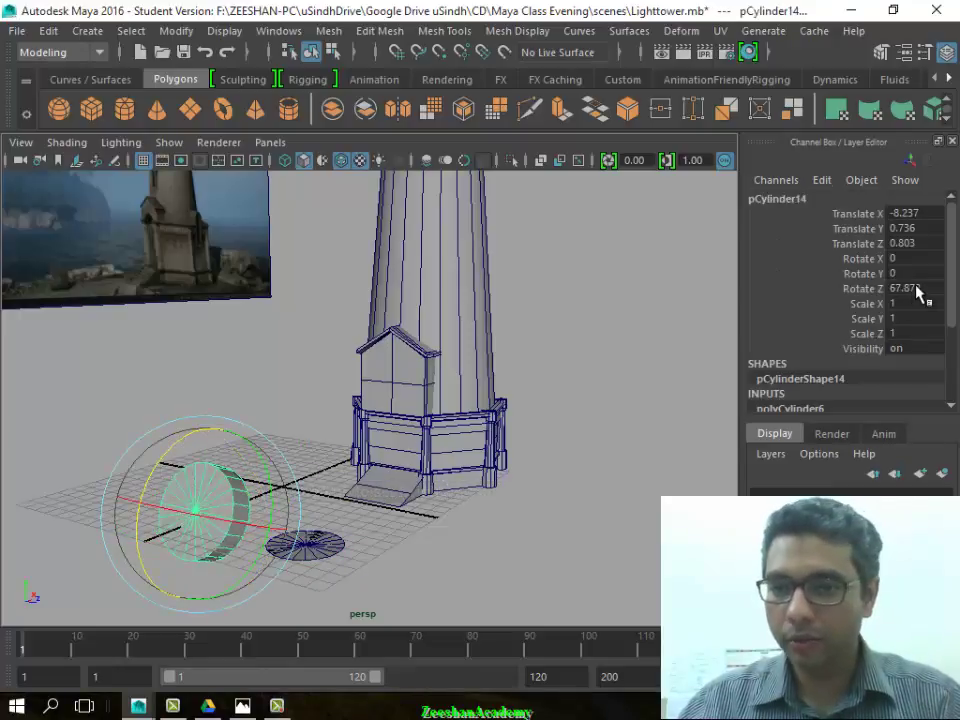
text(90)
key(Return)
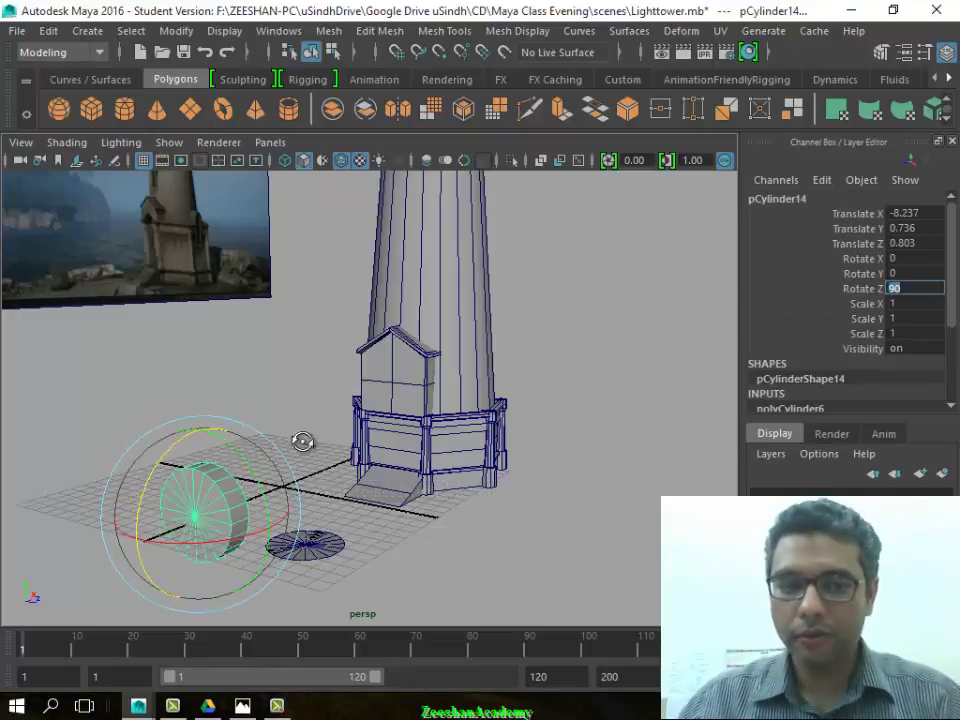
Move the rotated cylinder into position in front of the annex
mouse_move(302, 440)
alt+mouse_down()
mouse_move(258, 492)
mouse_move(408, 432)
mouse_move(396, 311)
mouse_move(461, 424)
mouse_move(476, 403)
mouse_move(285, 518)
mouse_move(574, 405)
mouse_move(489, 396)
mouse_move(392, 422)
mouse_move(318, 474)
mouse_move(428, 428)
mouse_move(476, 437)
alt+mouse_up()
key(w)
scroll(396, 497, up, 3)
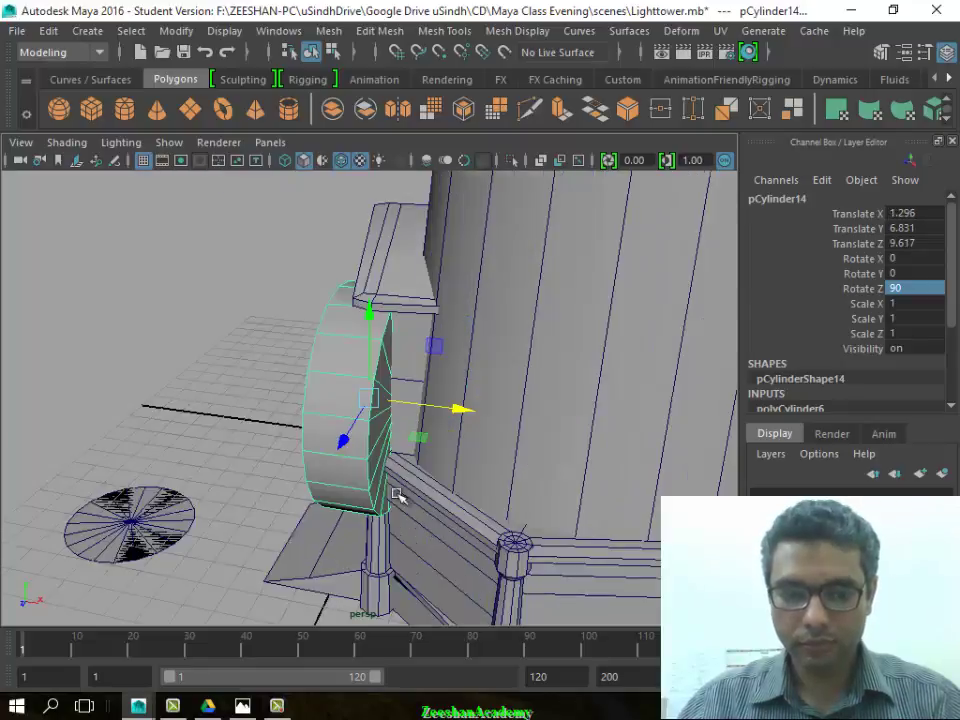
mouse_move(396, 497)
alt+mouse_down()
mouse_move(377, 514)
mouse_move(454, 493)
alt+mouse_up()
drag(454, 401, 397, 398)
Scale the disc to 0.837 × 0.665 × 0.665 and set it against the annex wall
key(r)
drag(317, 401, 272, 413)
scroll(317, 420, up, 3)
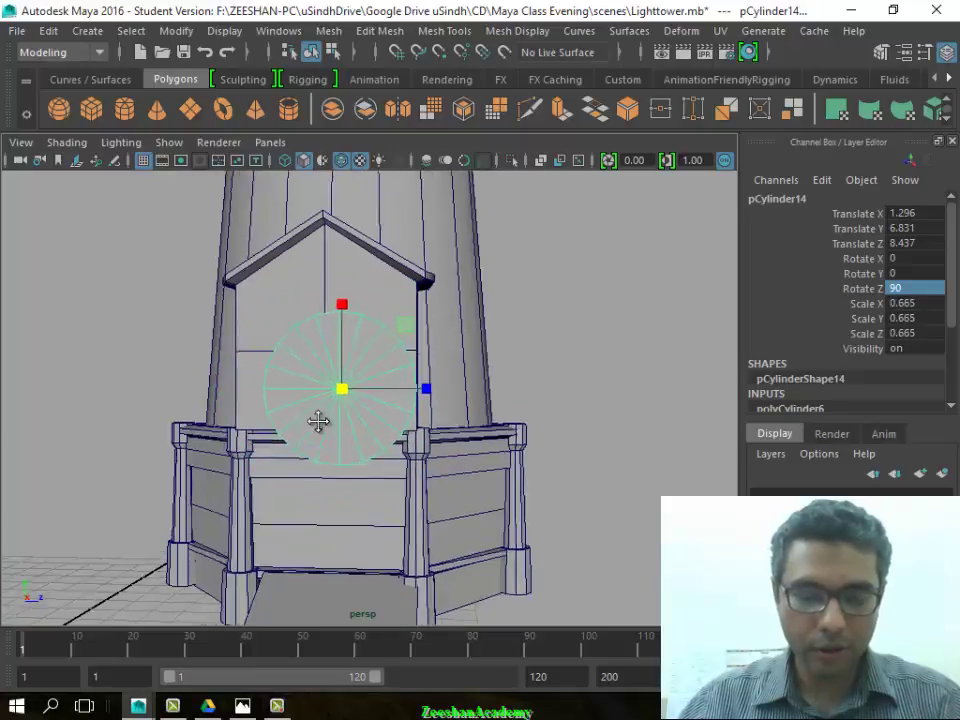
key(w)
drag(432, 372, 415, 374)
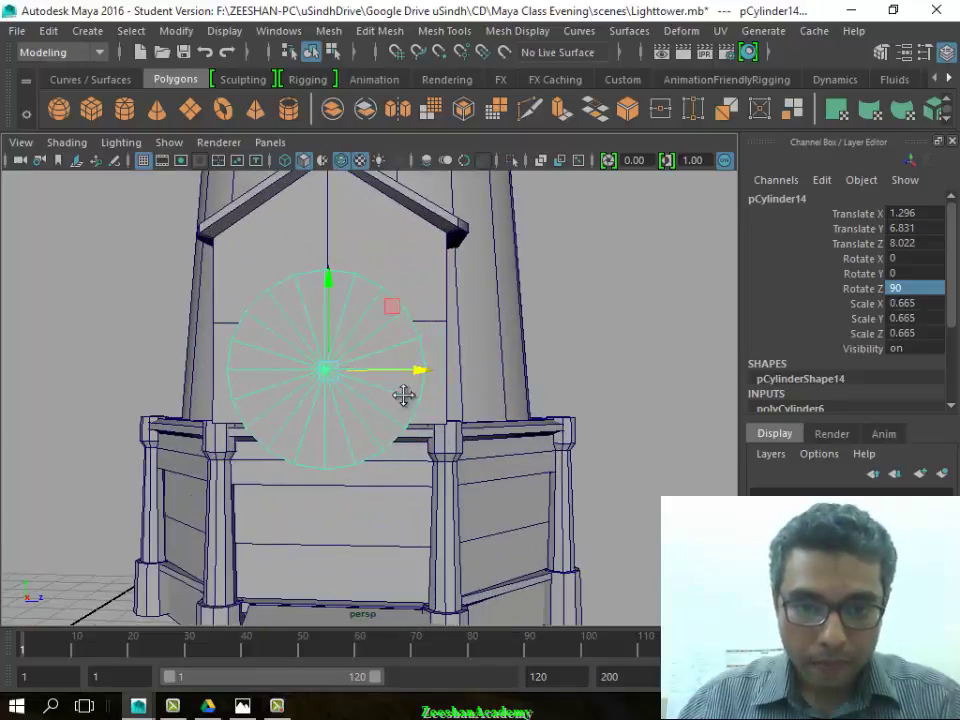
alt+middle_drag(403, 395, 421, 395)
mouse_move(347, 282)
mouse_down()
mouse_move(349, 332)
mouse_move(348, 323)
mouse_up()
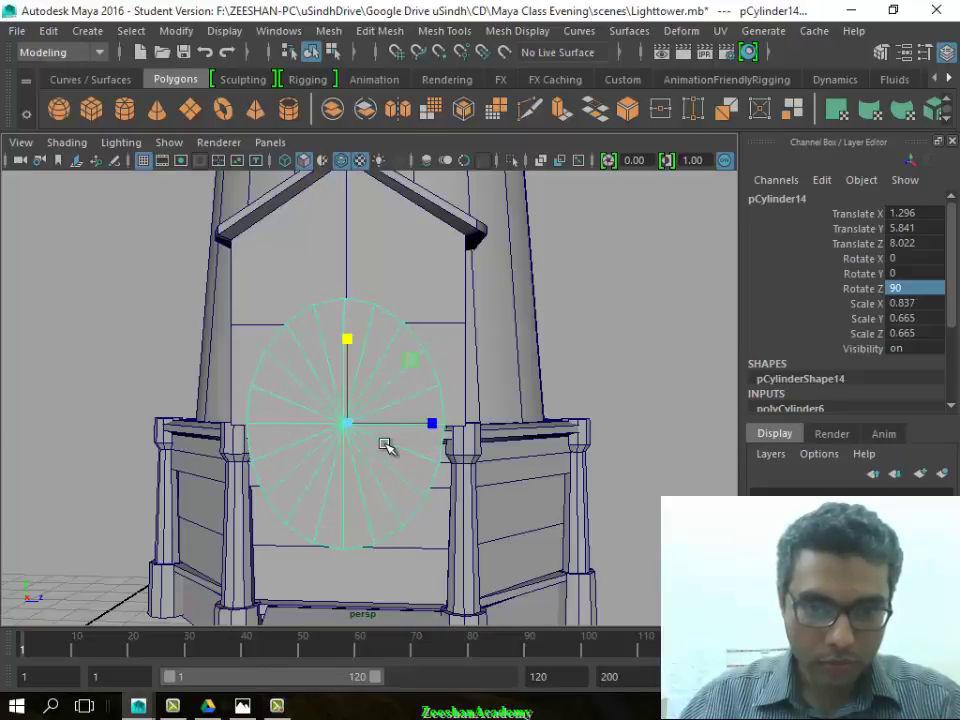
mouse_move(385, 445)
alt+mouse_down()
mouse_move(180, 439)
mouse_move(368, 429)
mouse_move(435, 405)
mouse_move(418, 476)
mouse_move(354, 497)
alt+mouse_up()
Duplicate the door disc as pCylinder15, slide the copy left, and select the annex and disc
key(ctrl+d)
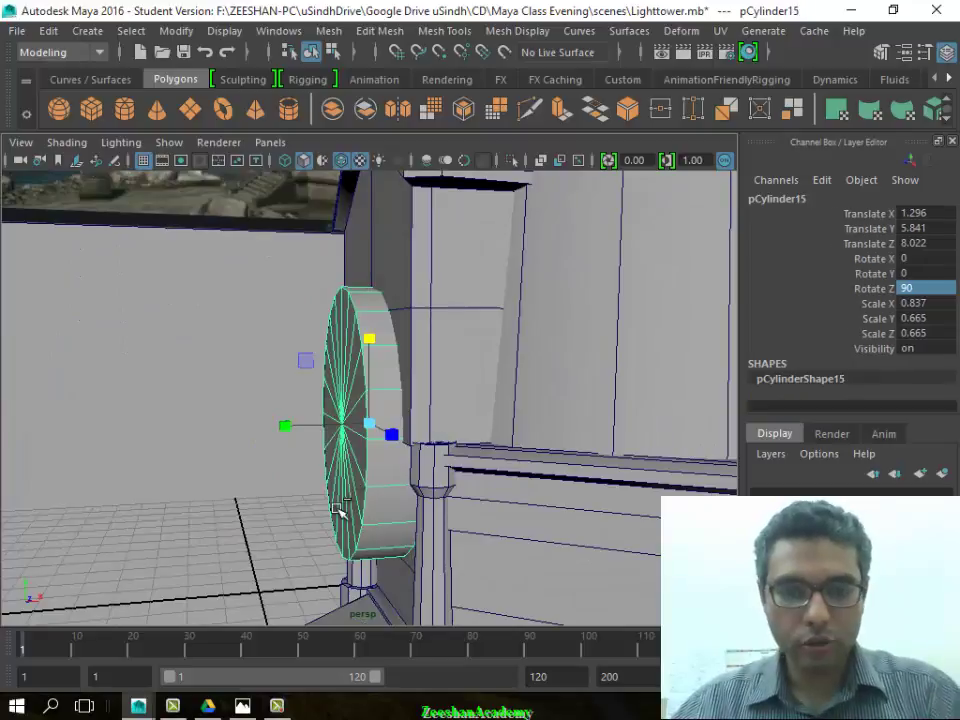
key(w)
mouse_move(456, 430)
mouse_down()
mouse_move(129, 422)
mouse_move(68, 362)
mouse_move(328, 401)
mouse_move(358, 364)
mouse_move(488, 396)
mouse_move(383, 398)
mouse_move(418, 388)
mouse_move(386, 379)
mouse_move(338, 448)
mouse_up()
click(358, 364)
click(383, 398)
click(338, 448)
alt+drag(326, 493, 371, 513)
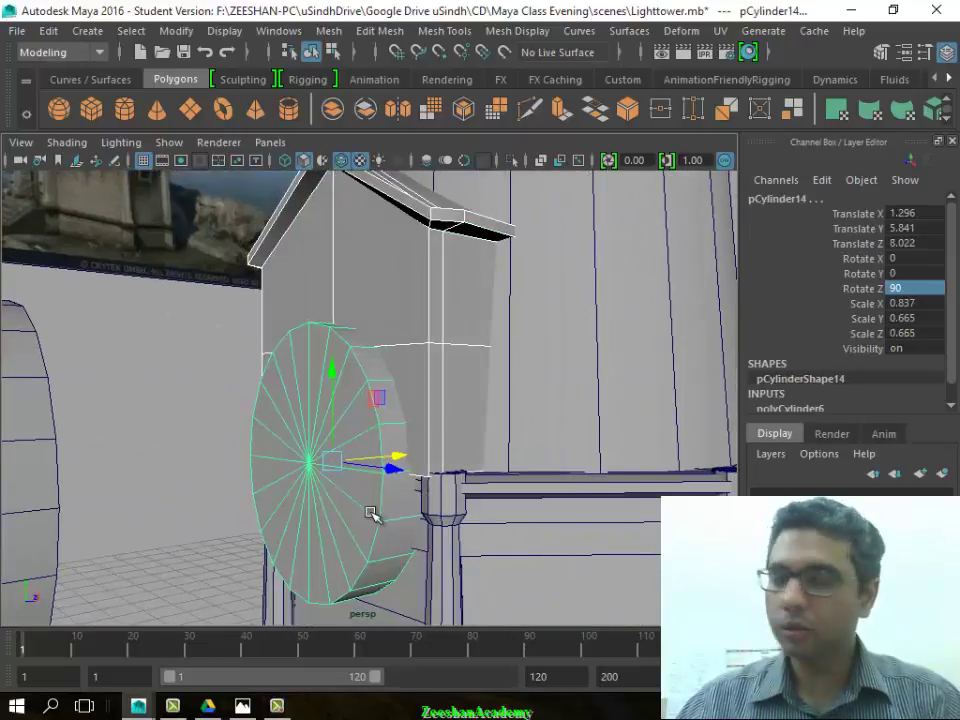
Run Mesh > Booleans > Difference on the wall, inspect the cut, then undo it
click(384, 31)
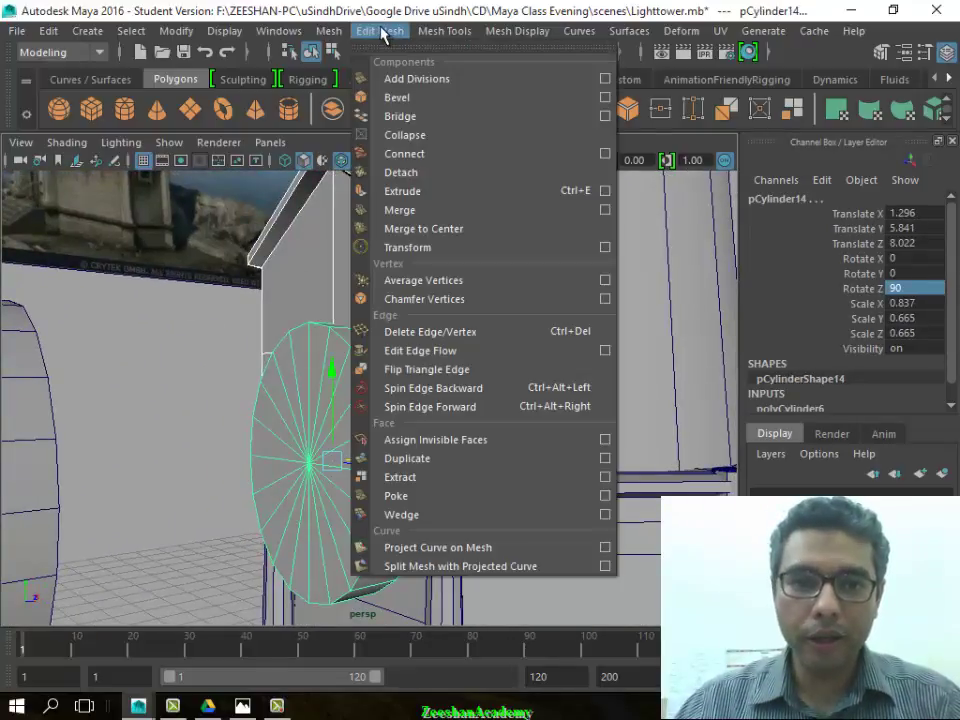
mouse_move(329, 31)
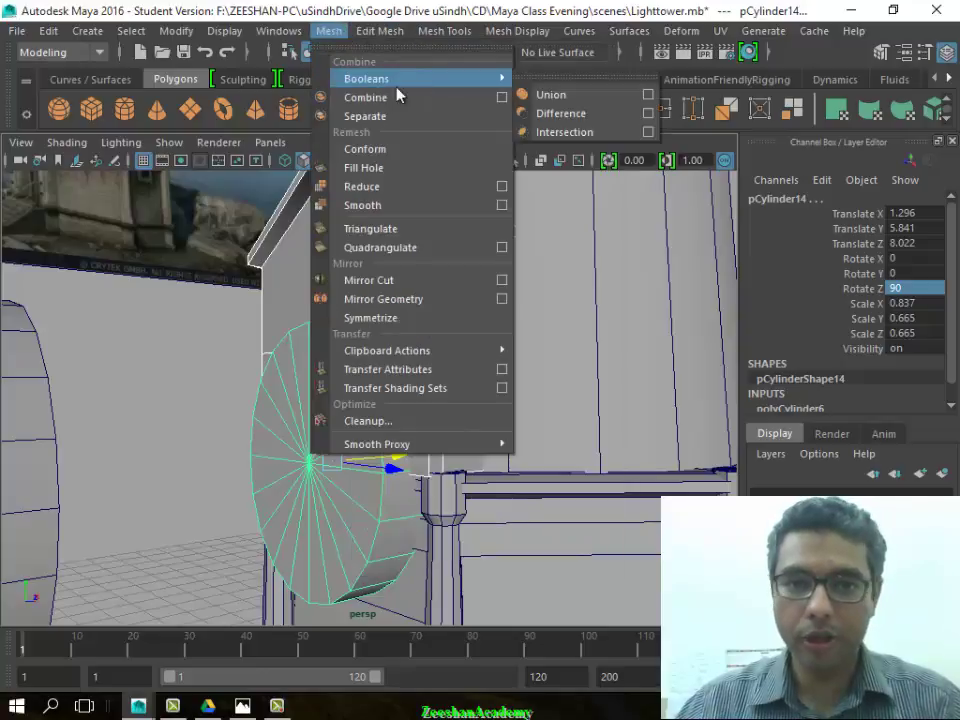
mouse_move(366, 78)
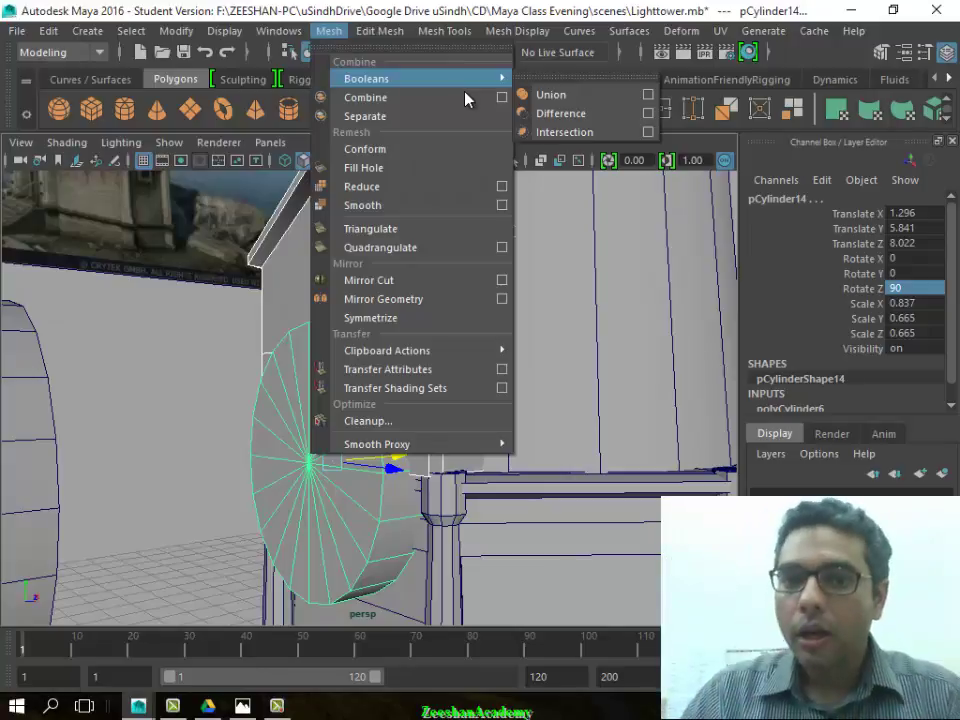
click(573, 121)
mouse_move(446, 345)
alt+mouse_down()
mouse_move(673, 400)
mouse_move(681, 369)
mouse_move(415, 362)
mouse_move(326, 392)
mouse_move(318, 416)
mouse_move(345, 445)
alt+mouse_up()
key(ctrl+z)
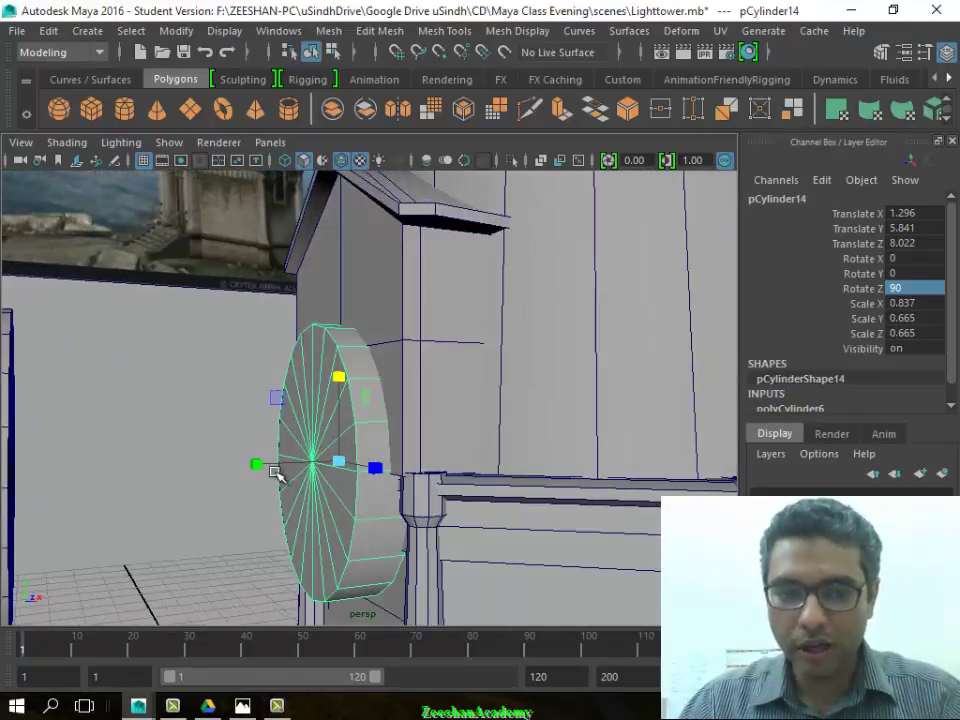
Stretch the cylinder taller in Y, push it into the wall, and Boolean-subtract an arched doorway
drag(276, 472, 200, 467)
key(w)
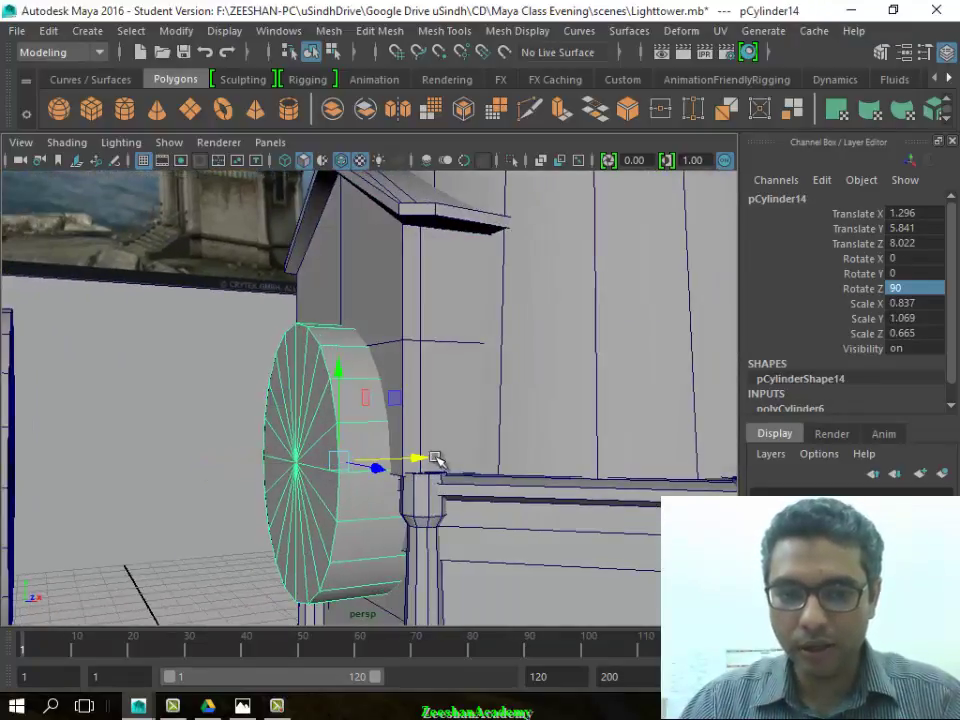
drag(437, 459, 459, 458)
click(392, 268)
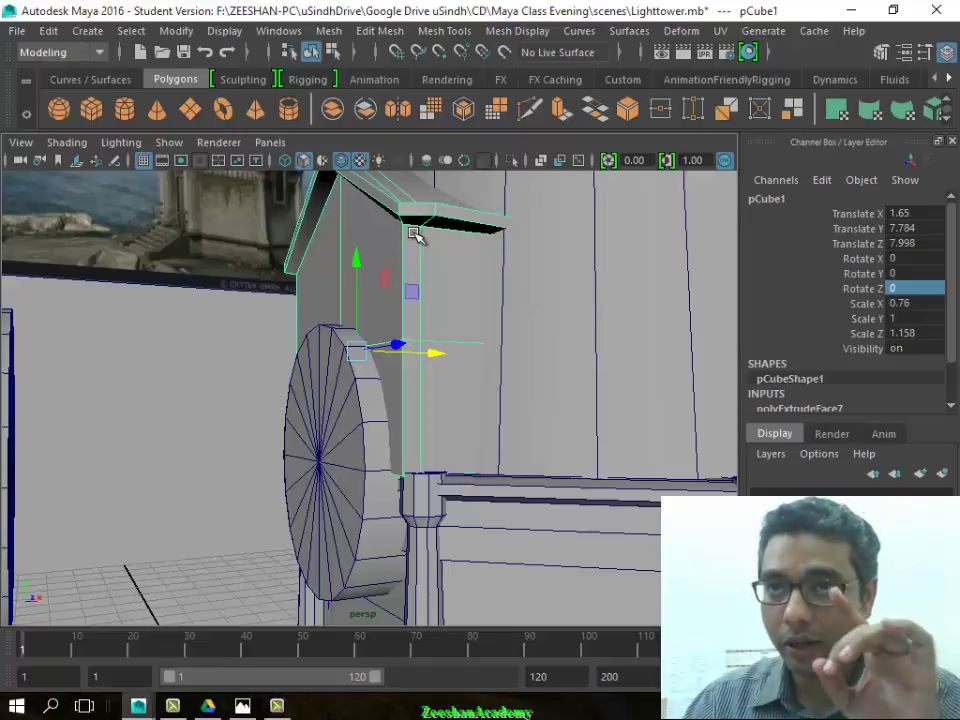
click(341, 405)
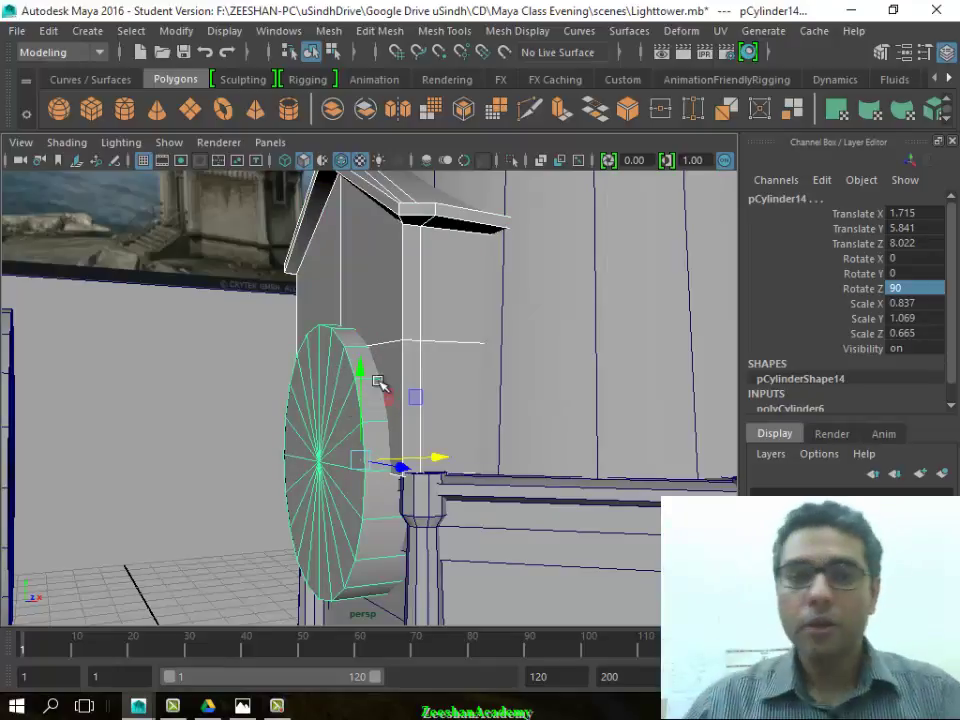
click(335, 31)
mouse_move(366, 78)
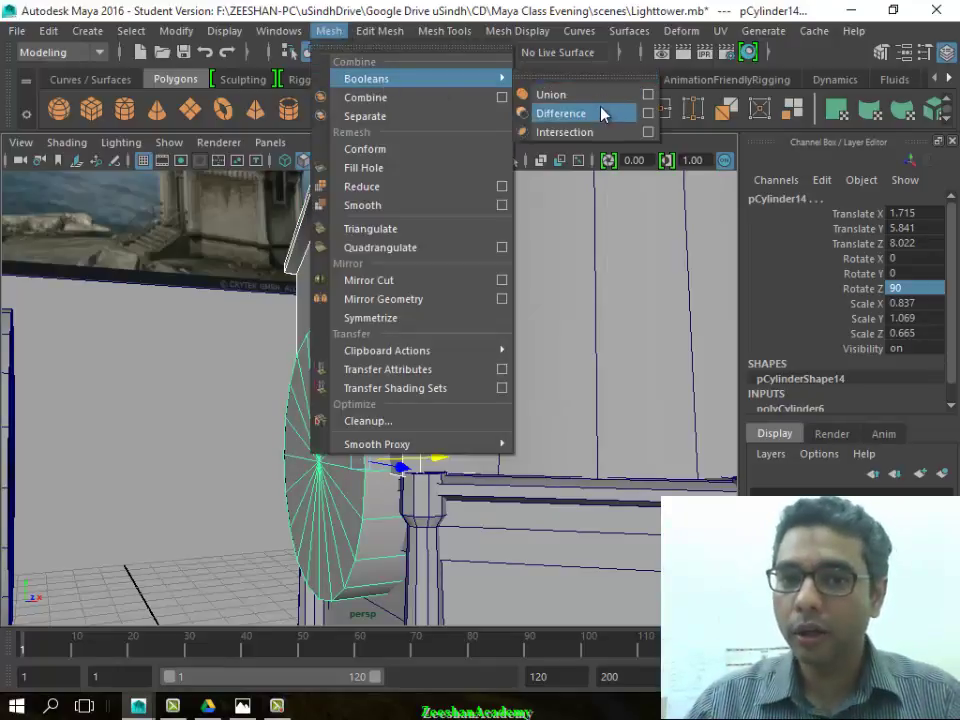
click(597, 111)
mouse_move(437, 553)
alt+mouse_down()
mouse_move(636, 572)
mouse_move(653, 544)
mouse_move(579, 559)
mouse_move(472, 547)
alt+mouse_up()
mouse_move(596, 544)
alt+mouse_down()
mouse_move(311, 516)
mouse_move(444, 371)
mouse_move(430, 368)
mouse_move(446, 422)
alt+mouse_up()
Slide the spare disc into the wall behind the pillars and move a disc copy aside
click(300, 385)
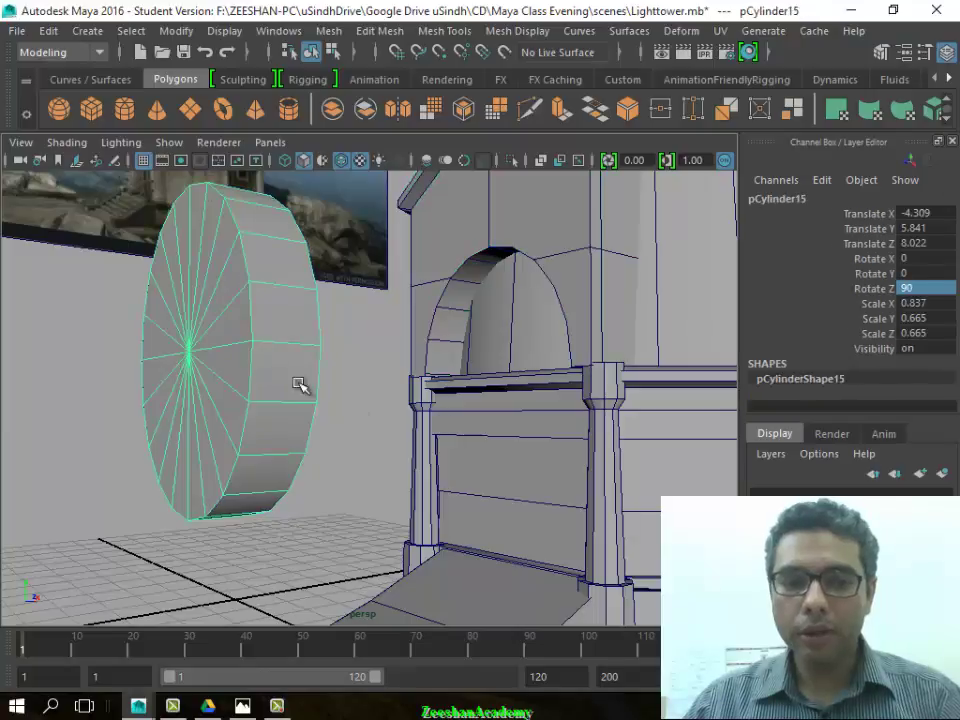
mouse_move(296, 368)
alt+mouse_down()
mouse_move(274, 377)
mouse_move(332, 399)
mouse_move(521, 422)
mouse_move(466, 474)
mouse_move(583, 476)
mouse_move(493, 434)
alt+mouse_up()
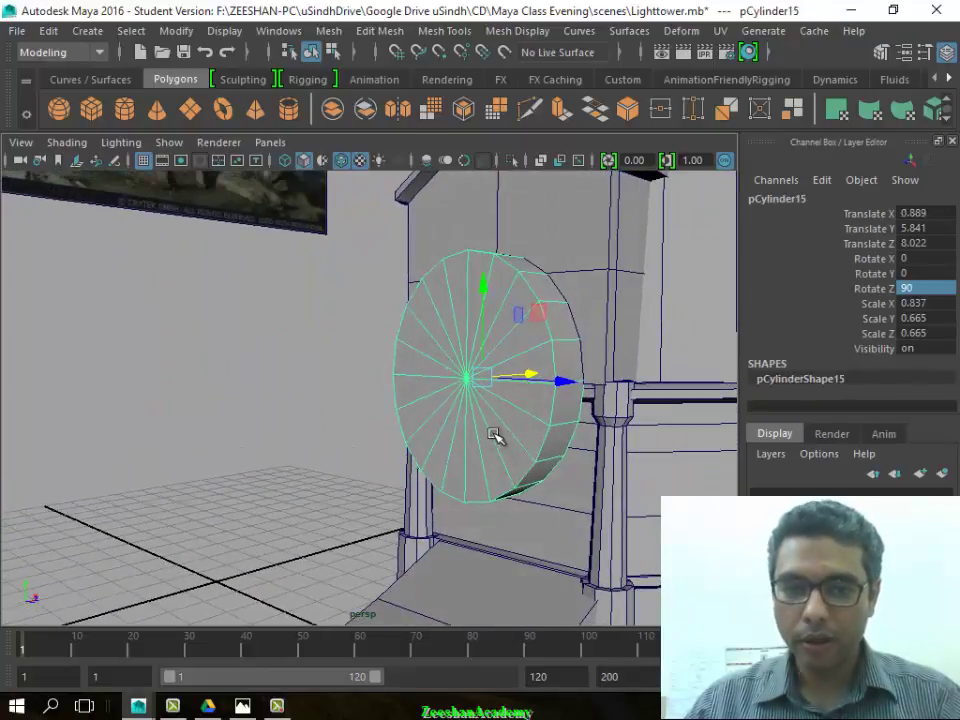
mouse_move(560, 378)
alt+mouse_down()
mouse_move(418, 435)
mouse_move(508, 379)
mouse_move(550, 382)
mouse_move(4, 379)
alt+mouse_up()
mouse_move(200, 350)
alt+mouse_down()
mouse_move(392, 317)
mouse_move(535, 357)
mouse_move(420, 411)
alt+mouse_up()
Scale the wall disc taller and lower it against the pillars
click(535, 357)
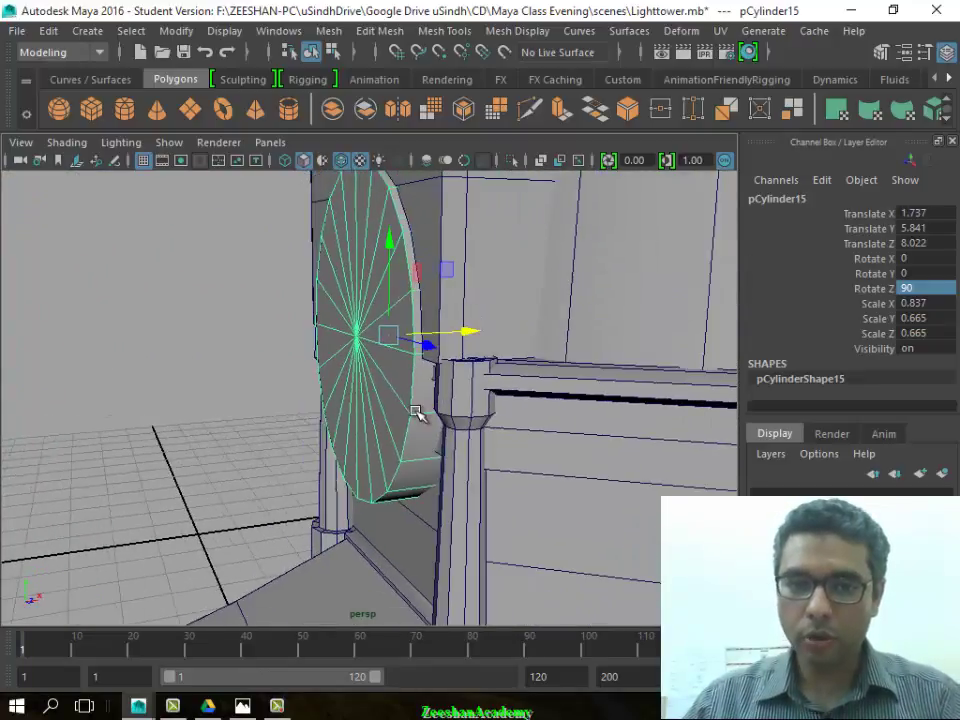
scroll(564, 392, up, 5)
scroll(489, 418, down, 5)
key(r)
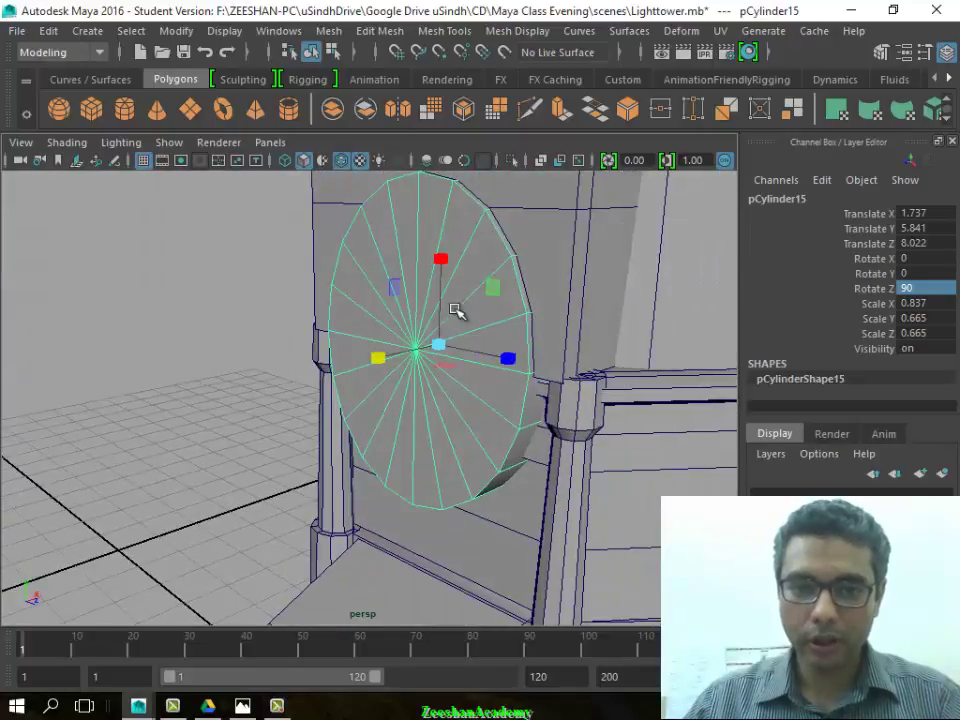
mouse_move(449, 455)
alt+mouse_down()
mouse_move(497, 396)
mouse_move(489, 420)
mouse_move(510, 411)
mouse_move(414, 420)
alt+mouse_up()
scroll(430, 410, up, 5)
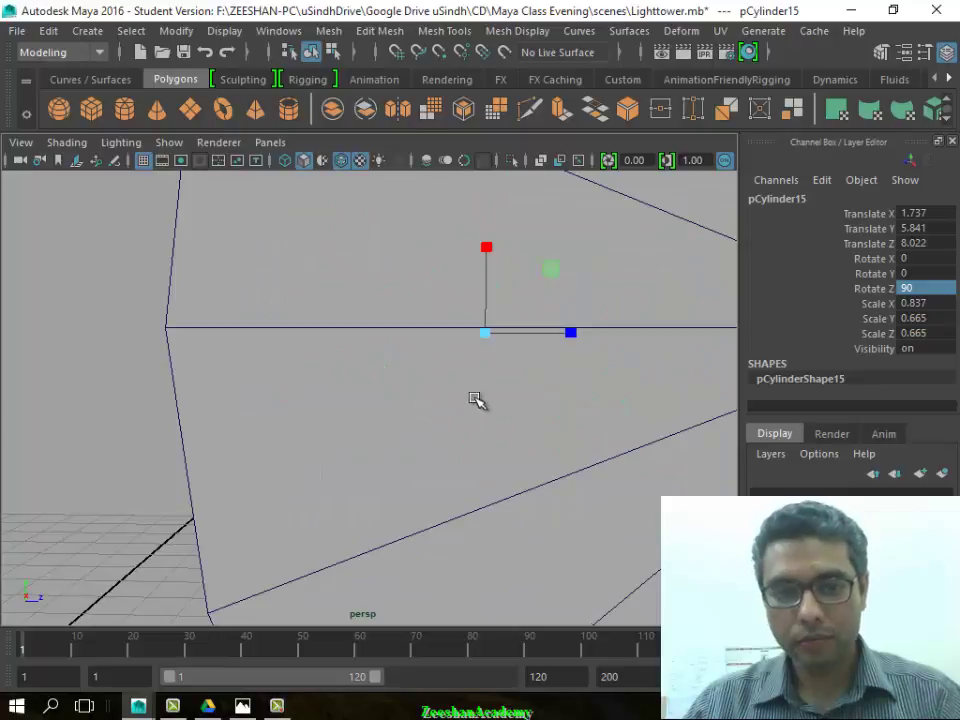
scroll(475, 400, down, 5)
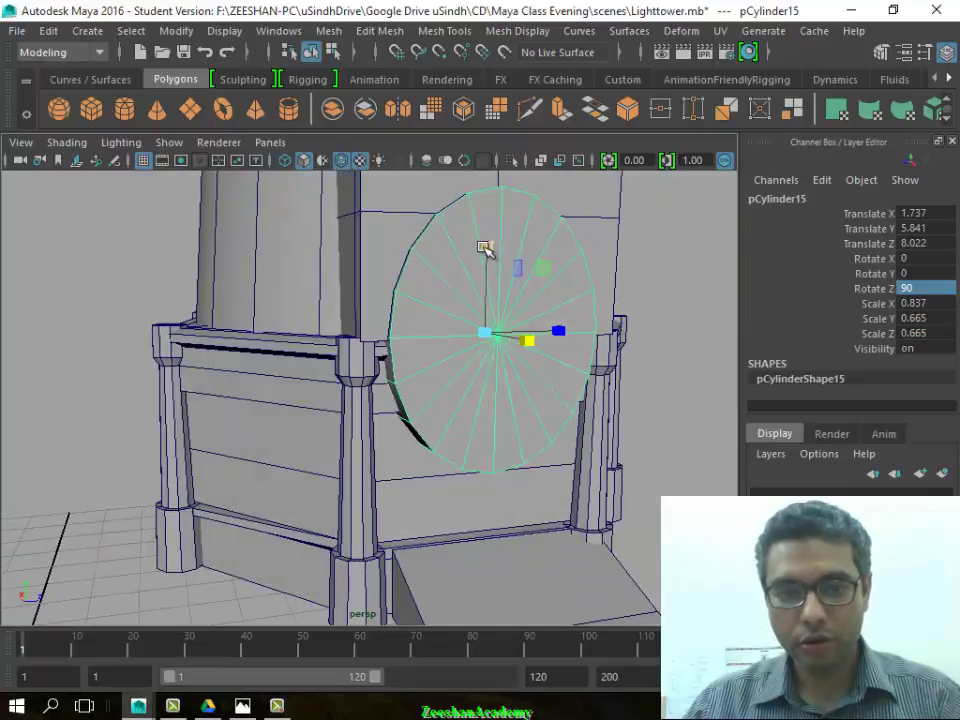
mouse_move(484, 248)
mouse_down()
mouse_move(489, 221)
mouse_move(493, 321)
mouse_move(492, 308)
mouse_move(452, 386)
mouse_up()
Widen and thicken the disc, pushing it deeper into the wall
key(w)
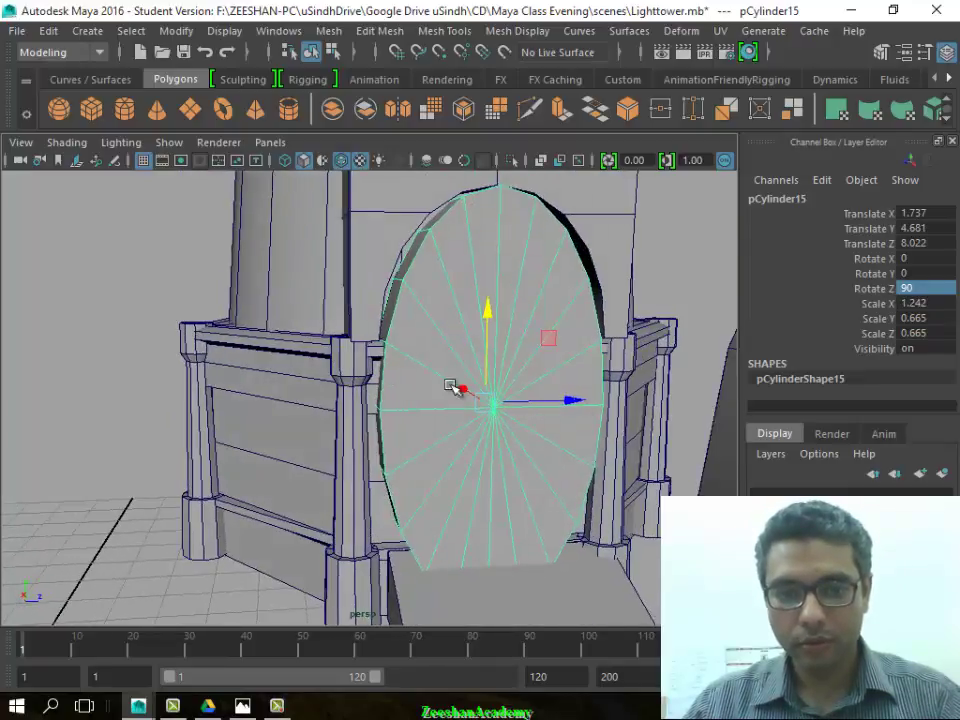
drag(568, 402, 579, 403)
scroll(514, 424, up, 5)
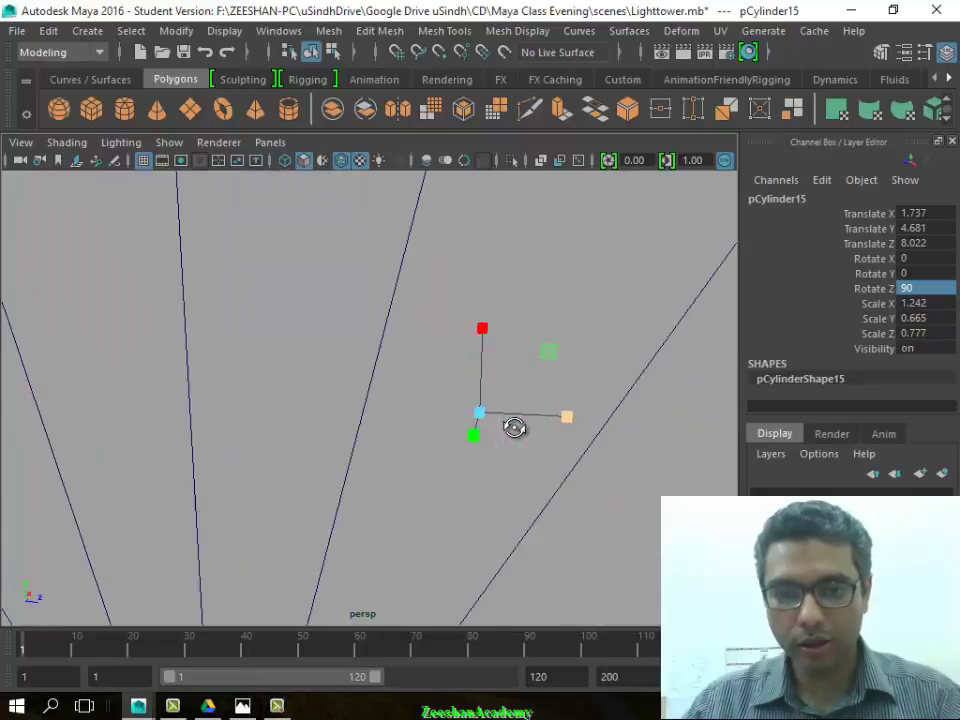
scroll(527, 424, down, 5)
mouse_move(527, 424)
alt+mouse_down()
mouse_move(481, 432)
mouse_move(493, 424)
mouse_move(484, 396)
mouse_move(404, 461)
mouse_move(357, 481)
alt+mouse_up()
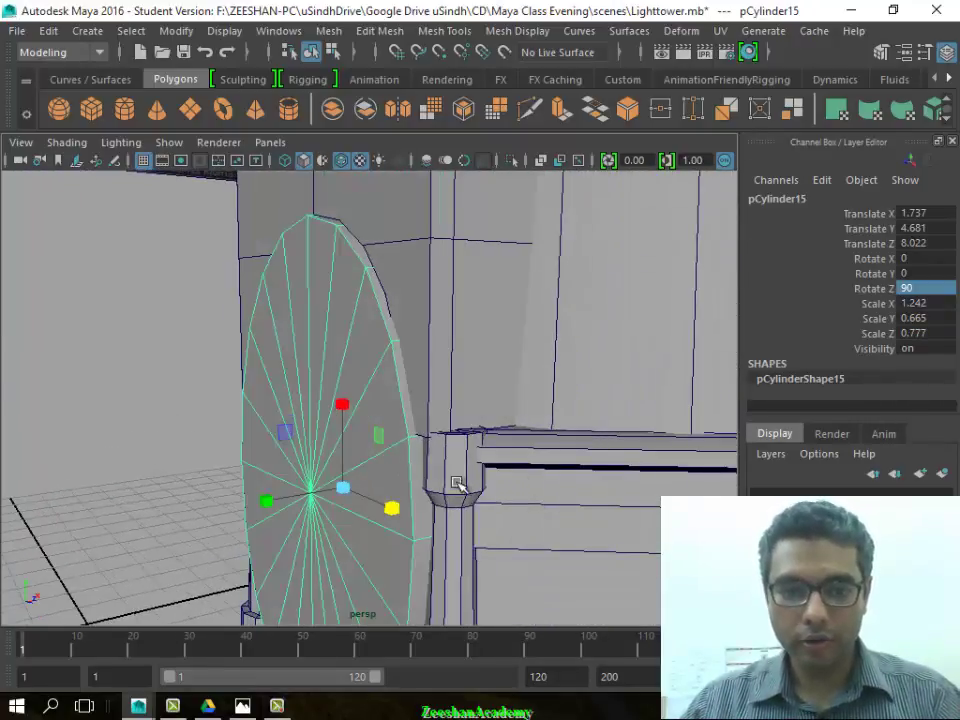
mouse_move(264, 502)
mouse_down()
mouse_move(251, 506)
mouse_move(433, 465)
mouse_move(383, 480)
mouse_move(420, 456)
mouse_move(579, 420)
mouse_move(643, 422)
mouse_up()
click(640, 467)
Move the disc copy, pCylinder17, out to the left of the building
mouse_move(640, 467)
alt+mouse_down()
mouse_move(489, 514)
mouse_move(465, 471)
mouse_move(545, 376)
alt+mouse_up()
mouse_move(400, 412)
alt+mouse_down()
mouse_move(480, 424)
mouse_move(544, 398)
mouse_move(457, 424)
mouse_move(306, 446)
alt+mouse_up()
click(306, 446)
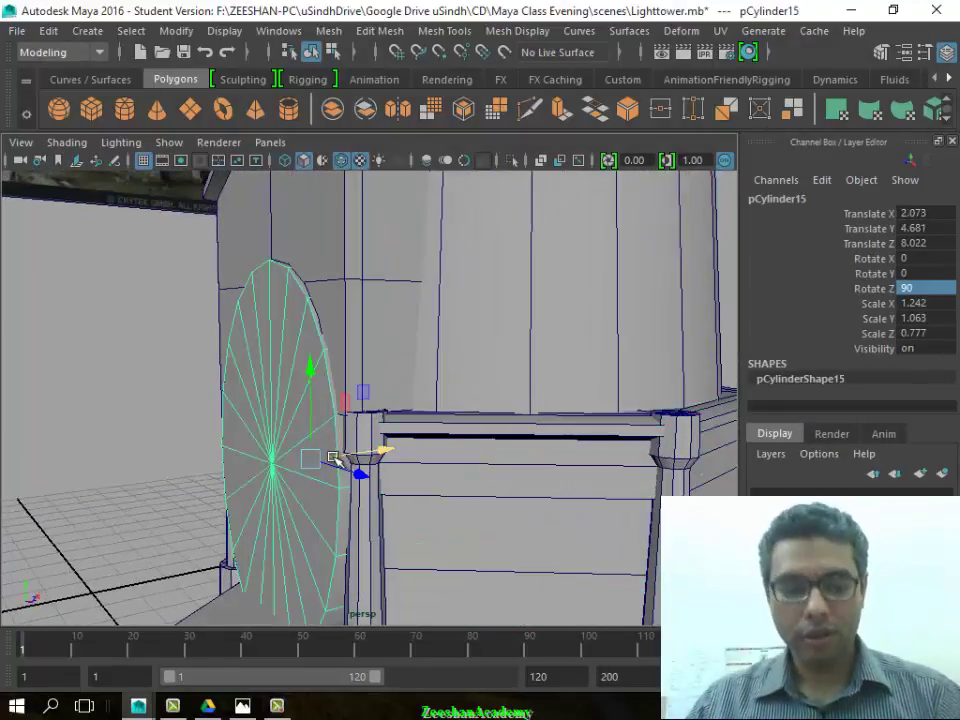
drag(380, 452, 172, 473)
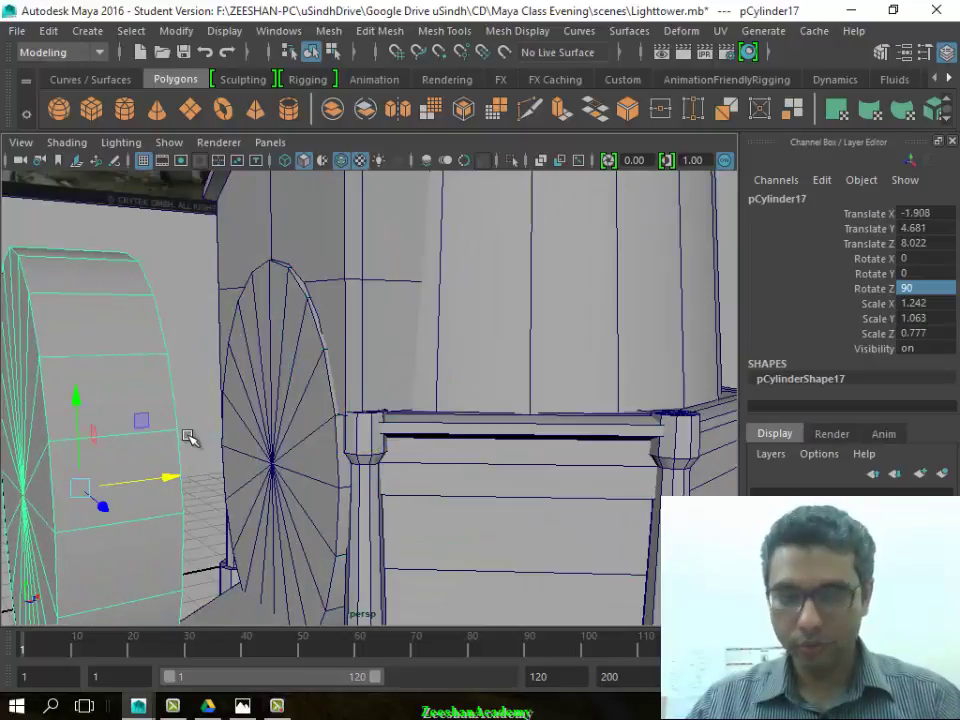
Boolean-difference the disc from the wall behind the pillars, cutting a second arched doorway
click(454, 440)
click(493, 379)
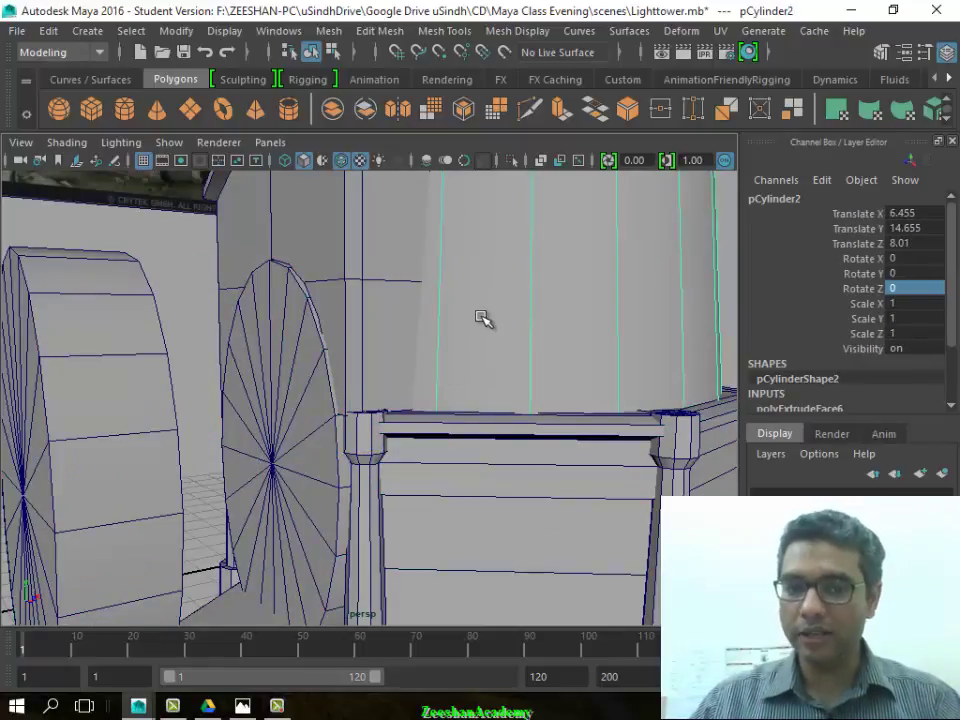
click(496, 554)
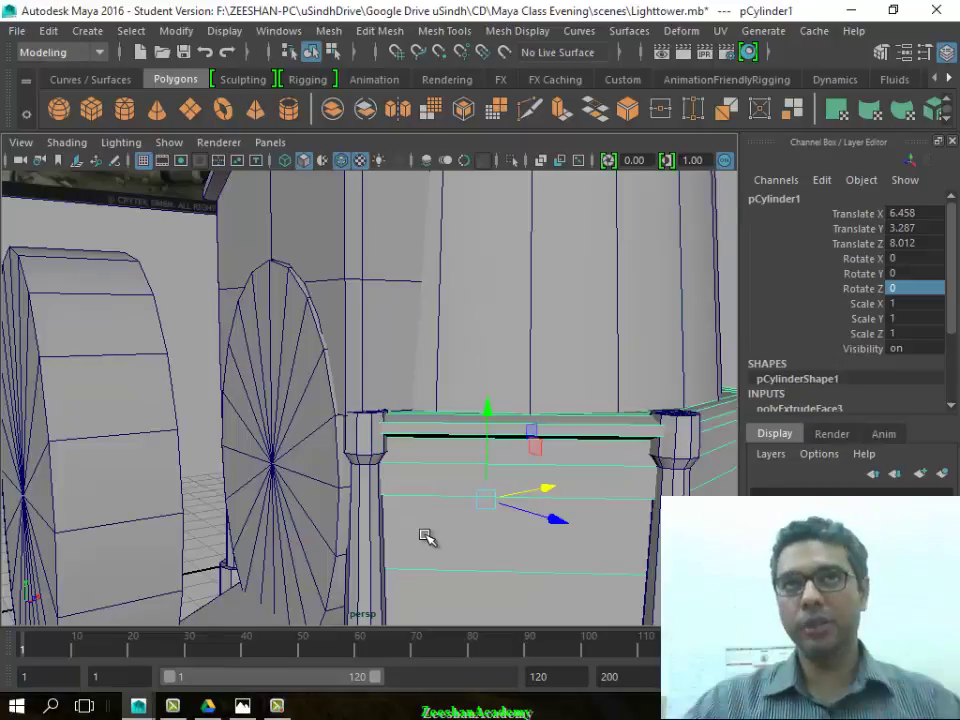
click(321, 489)
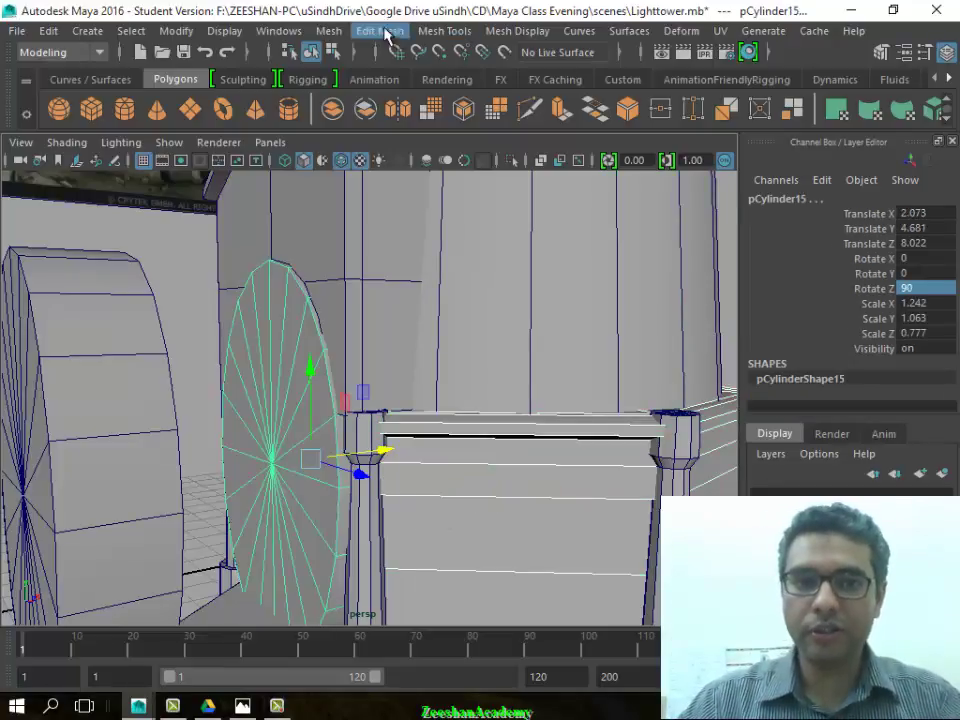
click(326, 31)
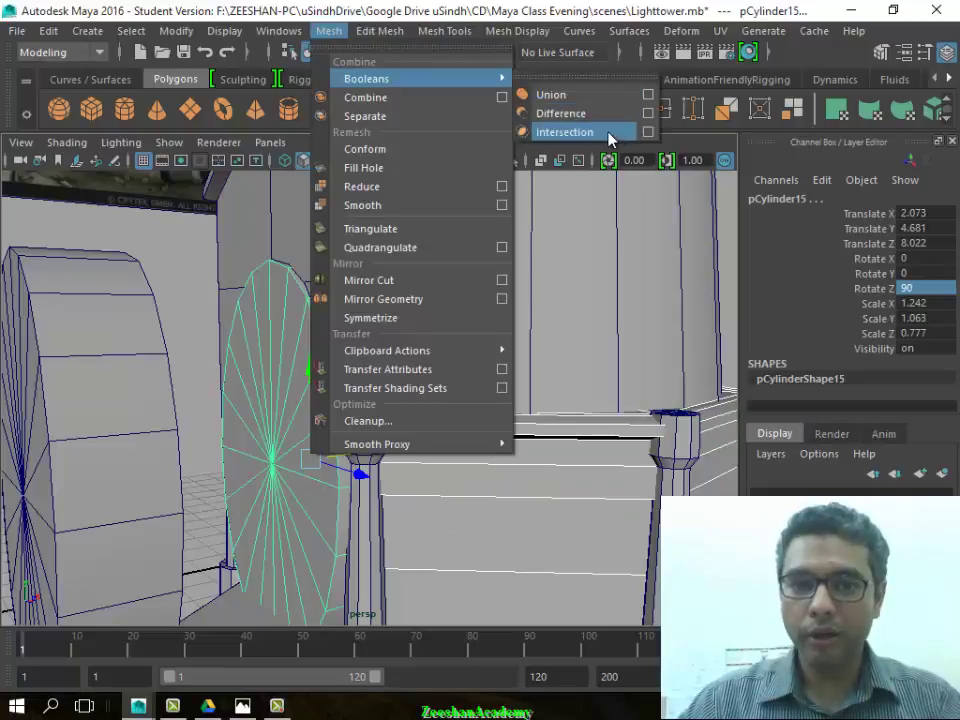
click(596, 114)
mouse_move(410, 340)
alt+mouse_down()
mouse_move(399, 358)
mouse_move(615, 401)
mouse_move(499, 345)
mouse_move(392, 423)
mouse_move(467, 332)
alt+mouse_up()
click(75, 392)
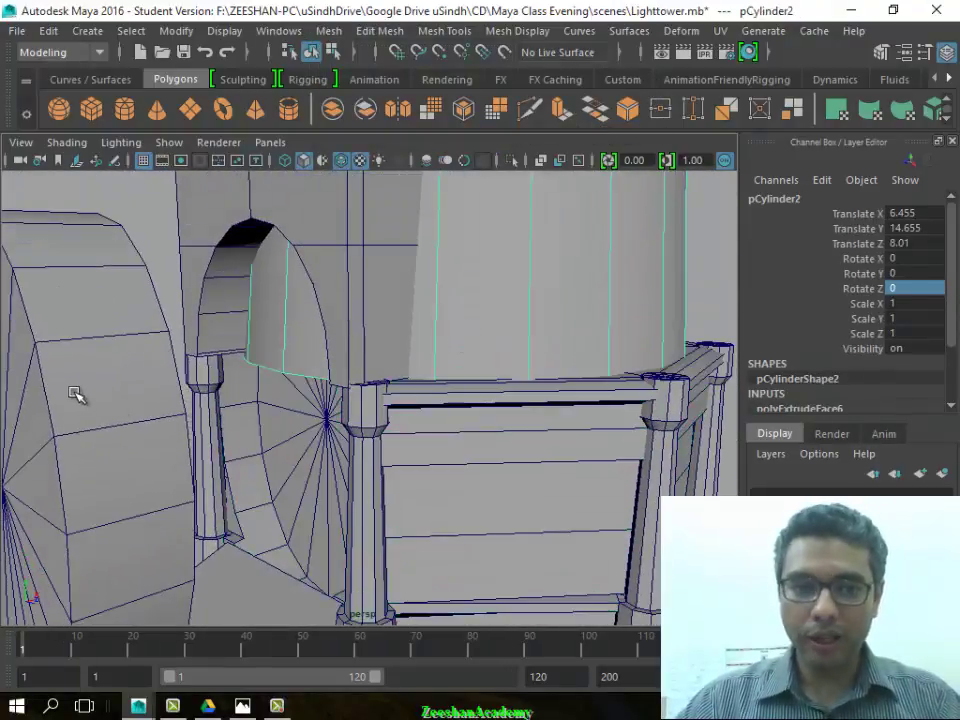
mouse_move(108, 397)
alt+mouse_down()
mouse_move(266, 411)
mouse_move(230, 487)
alt+mouse_up()
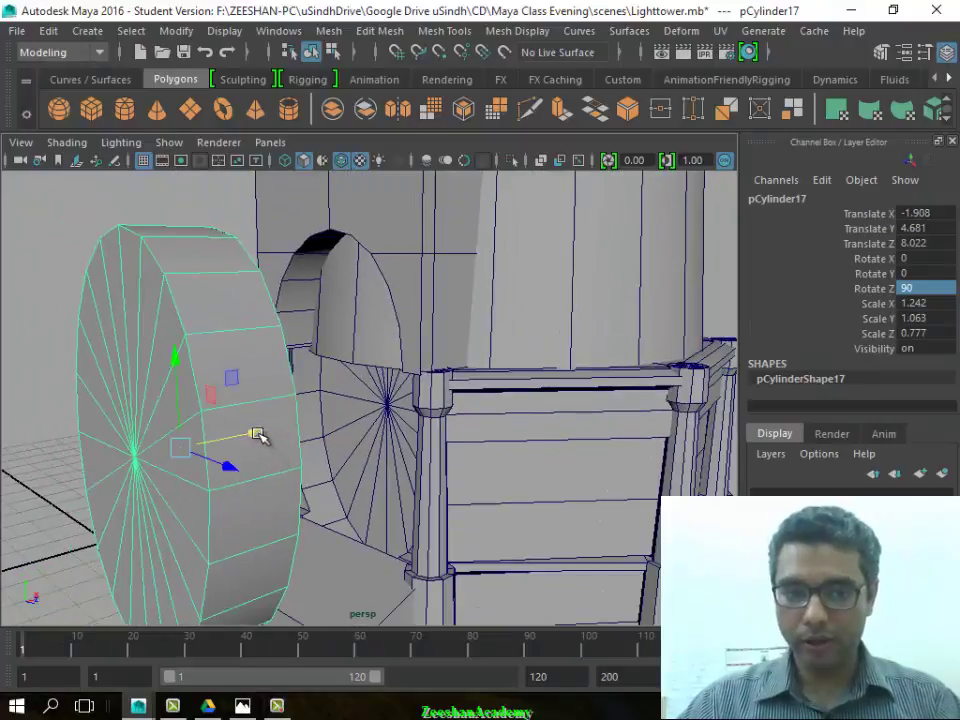
Slide pCylinder17 into the tower wall and Boolean-subtract it, producing pCylinder19
mouse_move(257, 434)
mouse_down()
mouse_move(416, 427)
mouse_move(402, 422)
mouse_up()
click(583, 306)
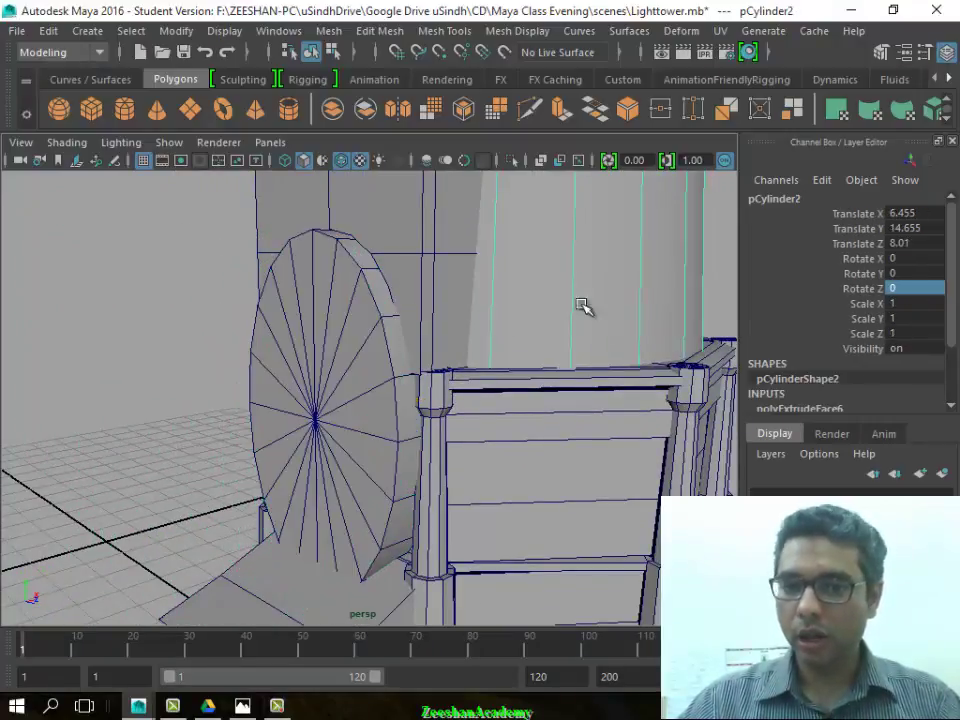
mouse_move(583, 306)
alt+mouse_down()
mouse_move(489, 448)
mouse_move(347, 484)
alt+mouse_up()
click(229, 508)
alt+drag(229, 508, 341, 484)
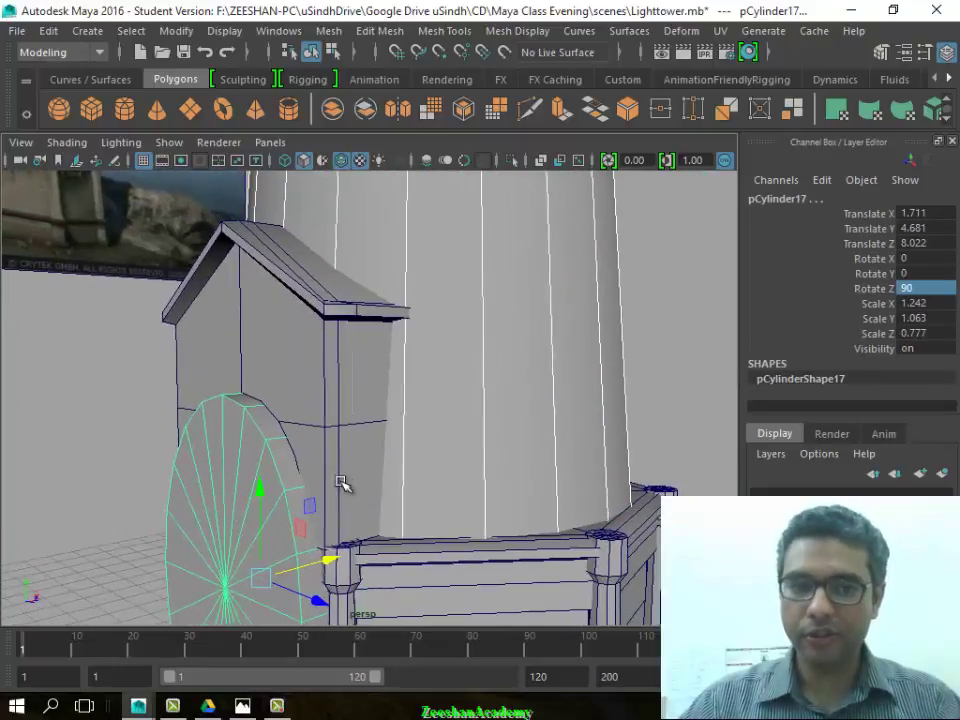
click(329, 31)
mouse_move(367, 78)
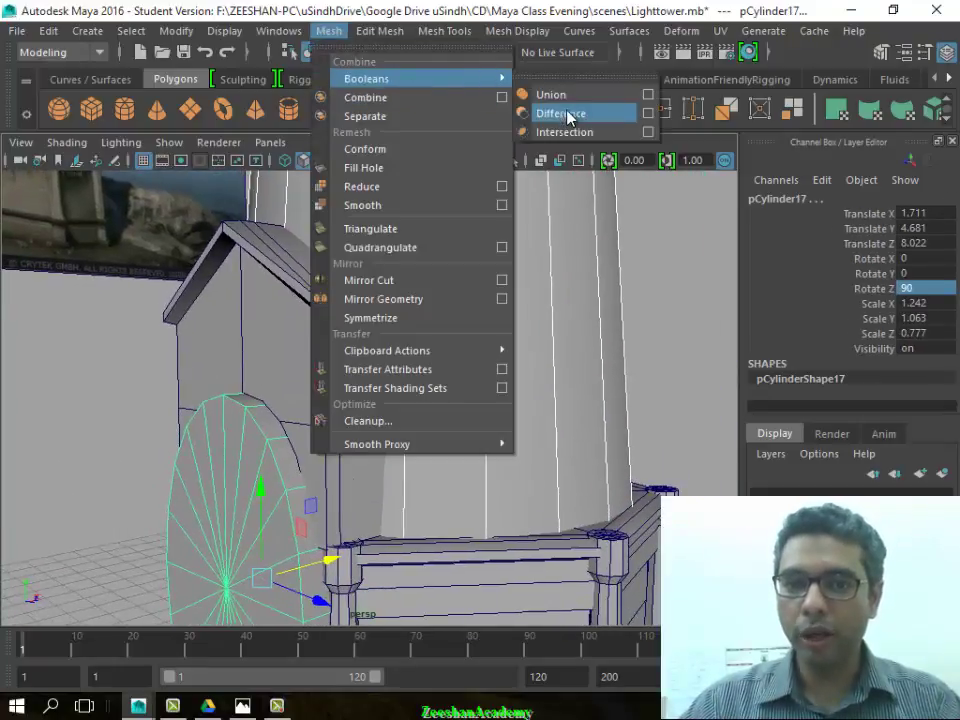
click(569, 118)
mouse_move(360, 540)
alt+mouse_down()
mouse_move(398, 456)
mouse_move(542, 460)
mouse_move(431, 441)
mouse_move(460, 484)
mouse_move(568, 506)
alt+mouse_up()
Move disc pCylinder16 onto the house front and lower it into the doorway
click(720, 470)
alt+drag(720, 470, 553, 493)
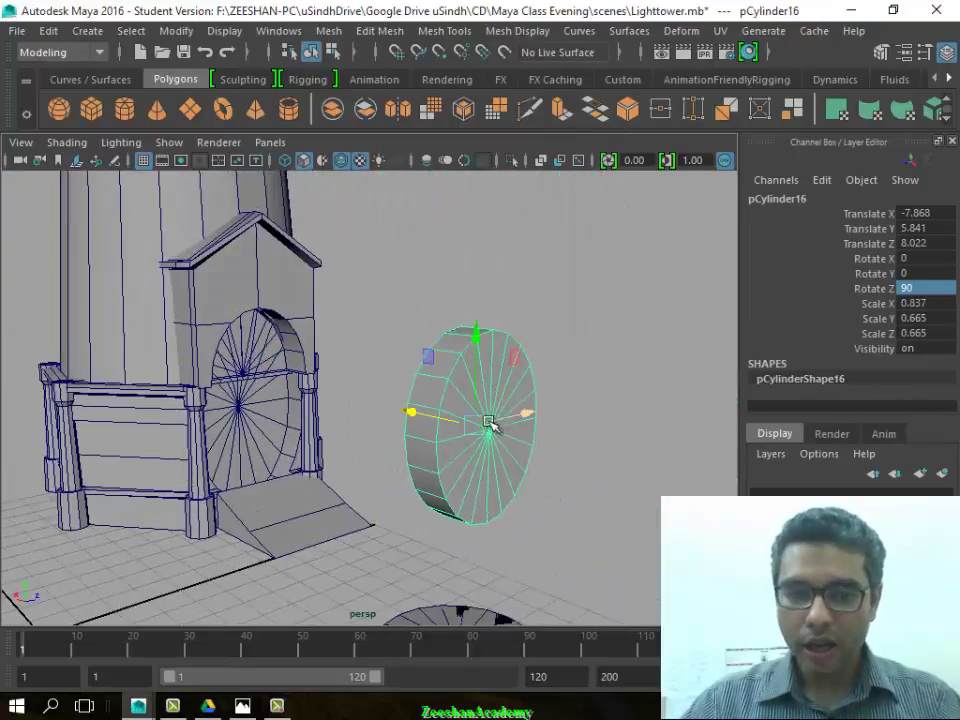
mouse_move(405, 415)
mouse_down()
mouse_move(225, 388)
mouse_move(268, 435)
mouse_up()
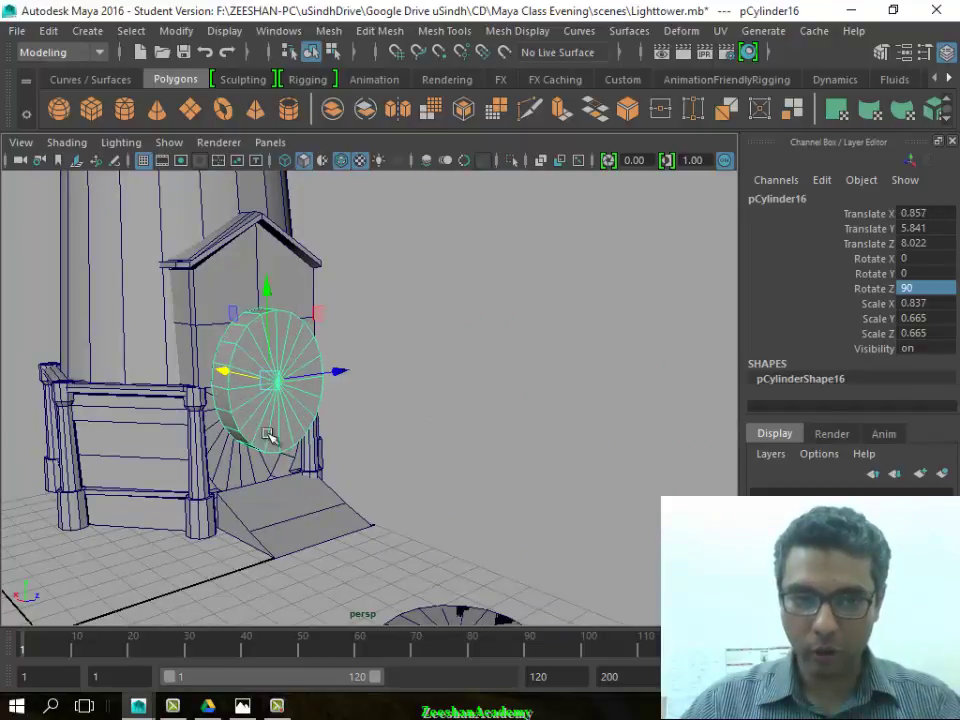
key(f)
mouse_move(416, 437)
alt+mouse_down()
mouse_move(189, 424)
mouse_move(395, 403)
alt+mouse_up()
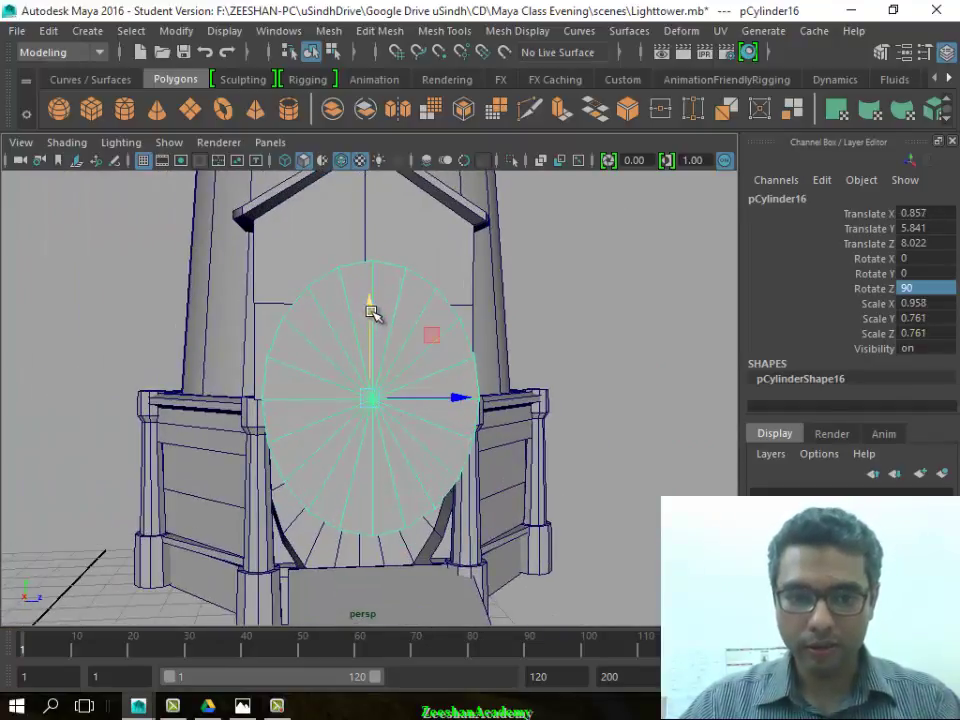
mouse_move(370, 312)
mouse_down()
mouse_move(369, 347)
mouse_move(328, 426)
mouse_up()
Scale the door disc to 1.051 × 0.175 × 0.663 and place it at Translate X 1.429
key(r)
mouse_move(375, 354)
mouse_down()
mouse_move(371, 343)
mouse_move(452, 411)
mouse_move(455, 457)
mouse_move(390, 455)
mouse_up()
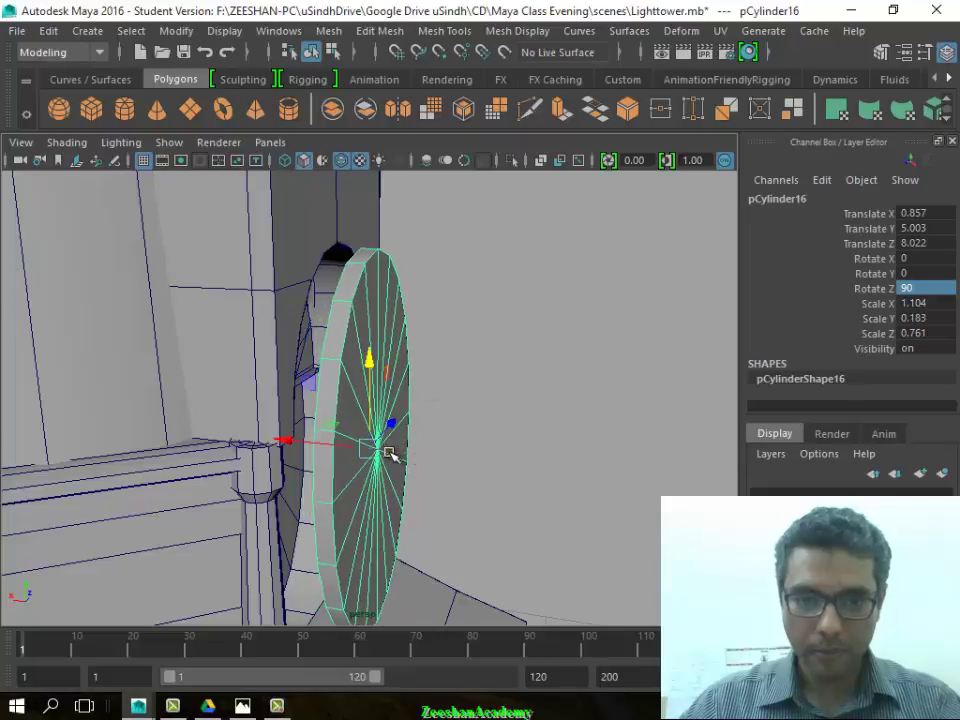
drag(286, 446, 255, 440)
mouse_move(314, 497)
alt+mouse_down()
mouse_move(311, 506)
mouse_move(396, 439)
mouse_move(336, 441)
mouse_move(398, 405)
mouse_move(413, 403)
mouse_move(407, 419)
mouse_move(370, 420)
mouse_move(437, 444)
mouse_move(417, 414)
mouse_move(426, 412)
alt+mouse_up()
key(r)
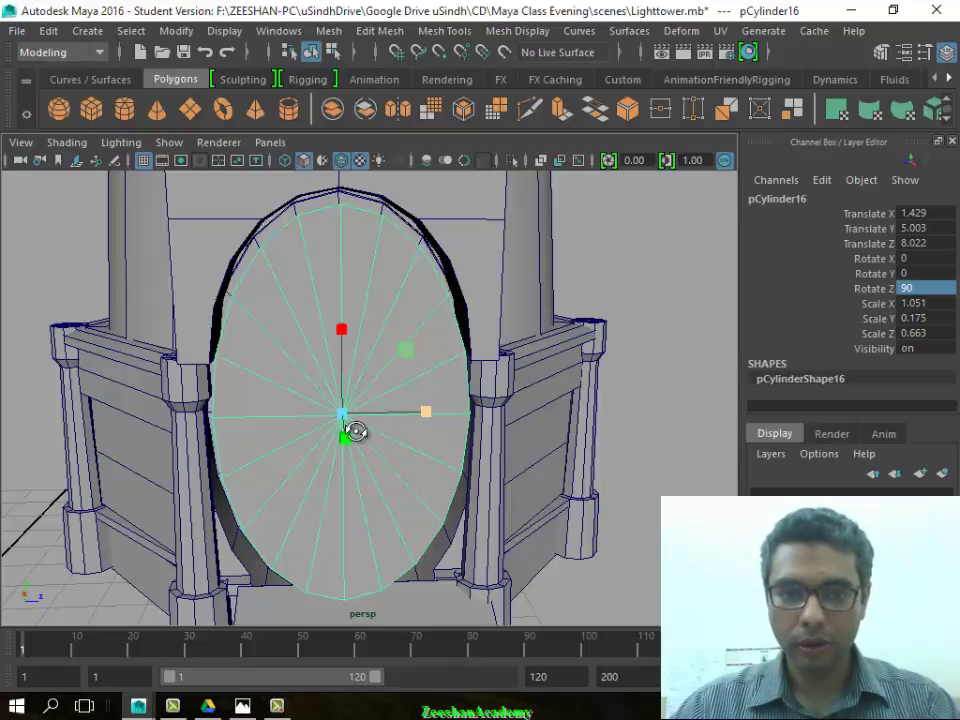
mouse_move(356, 430)
alt+mouse_down()
mouse_move(338, 476)
mouse_move(600, 510)
alt+mouse_up()
Deselect the door disc, turn off wireframe on shaded, and view the tower frontally
click(600, 510)
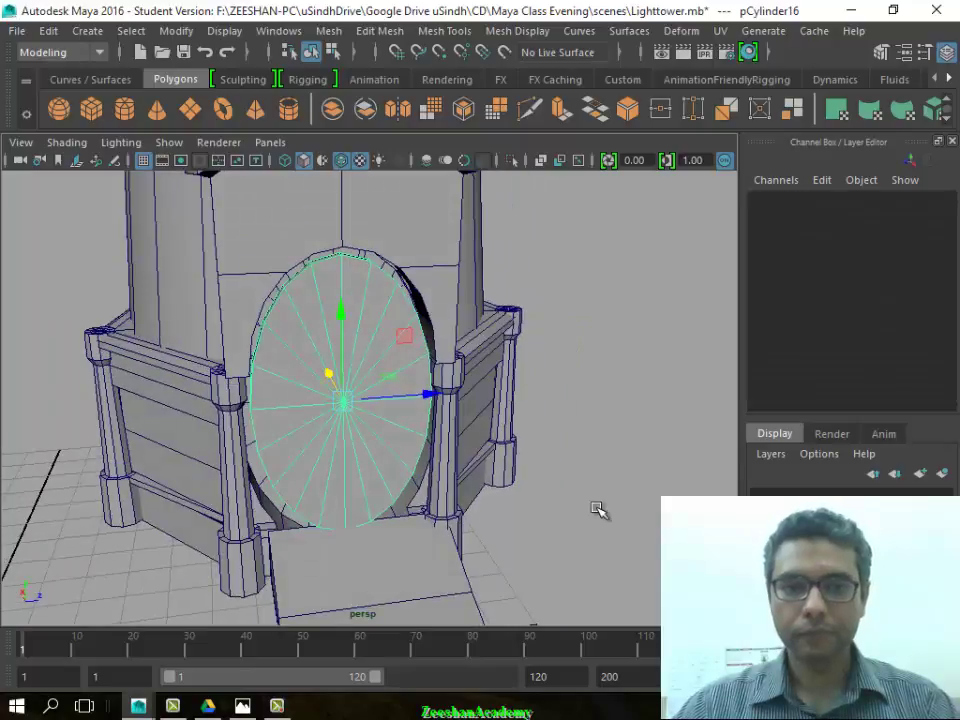
alt+right_drag(600, 510, 315, 495)
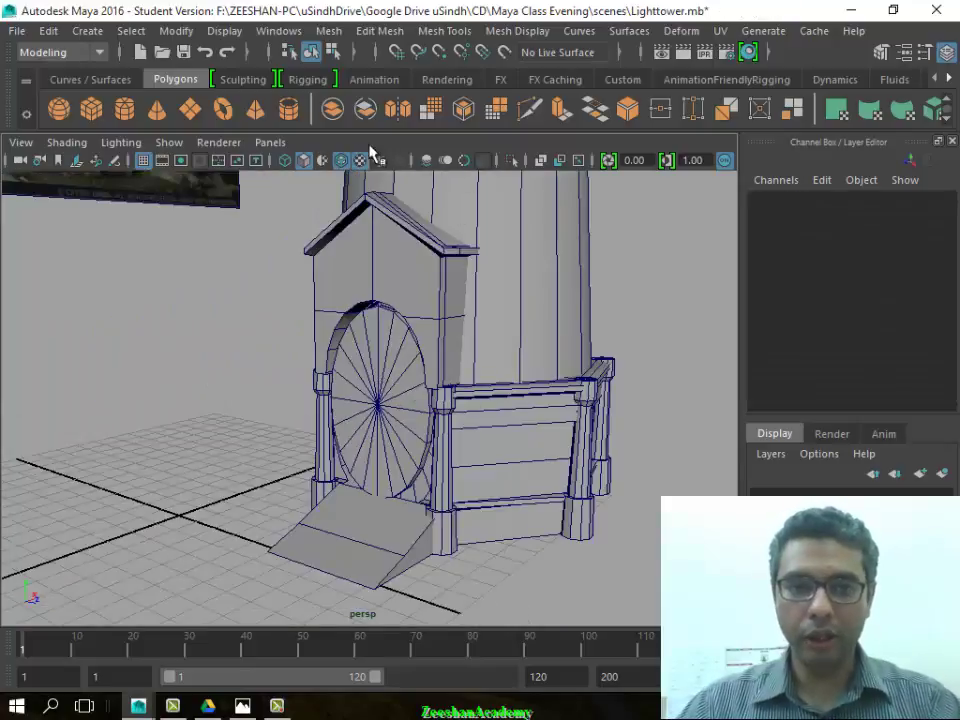
click(339, 162)
mouse_move(339, 162)
alt+mouse_down()
mouse_move(638, 559)
mouse_move(484, 542)
alt+mouse_up()
alt+right_drag(484, 542, 484, 570)
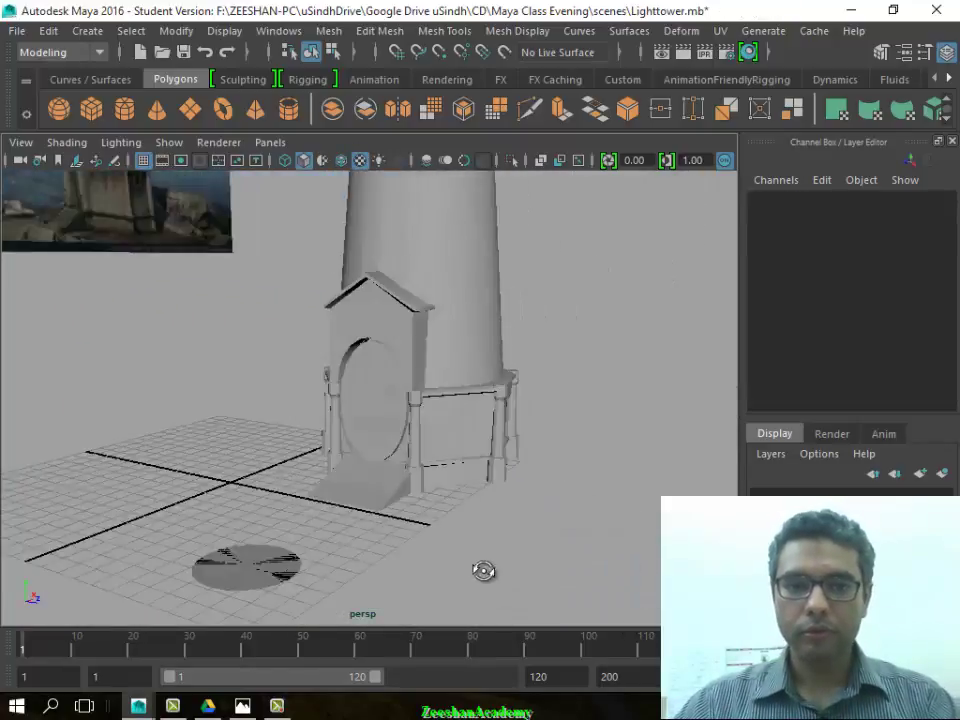
alt+drag(484, 570, 497, 413)
Frame the lighthouse beside its reference image and save the scene past the Student Version warning
alt+right_drag(497, 413, 99, 531)
alt+drag(99, 531, 257, 557)
alt+right_drag(257, 557, 497, 511)
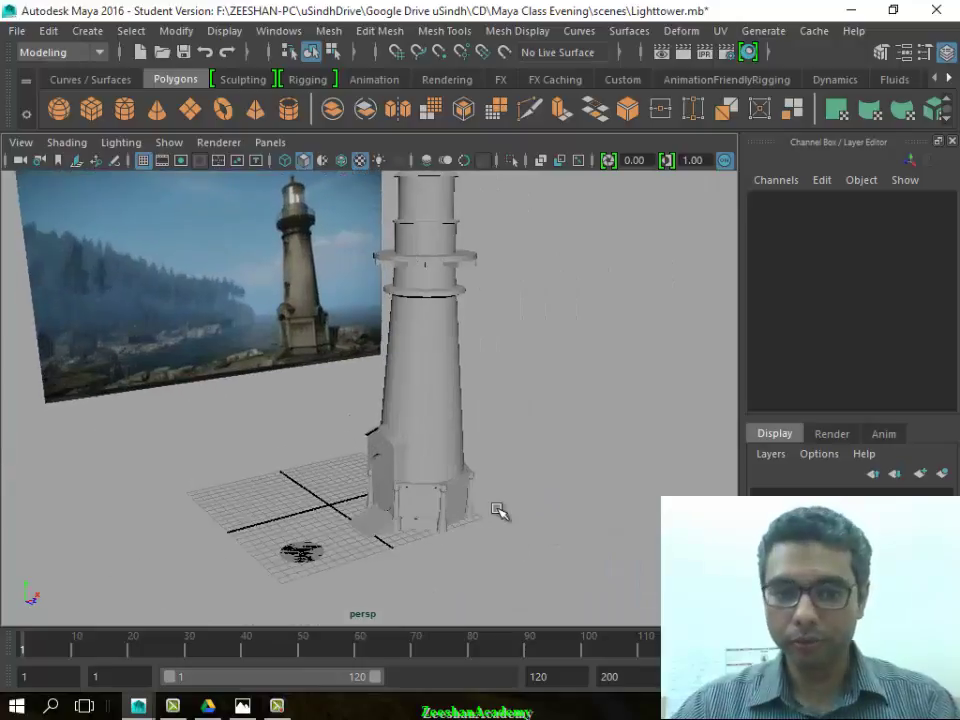
alt+drag(540, 496, 515, 532)
key(ctrl+s)
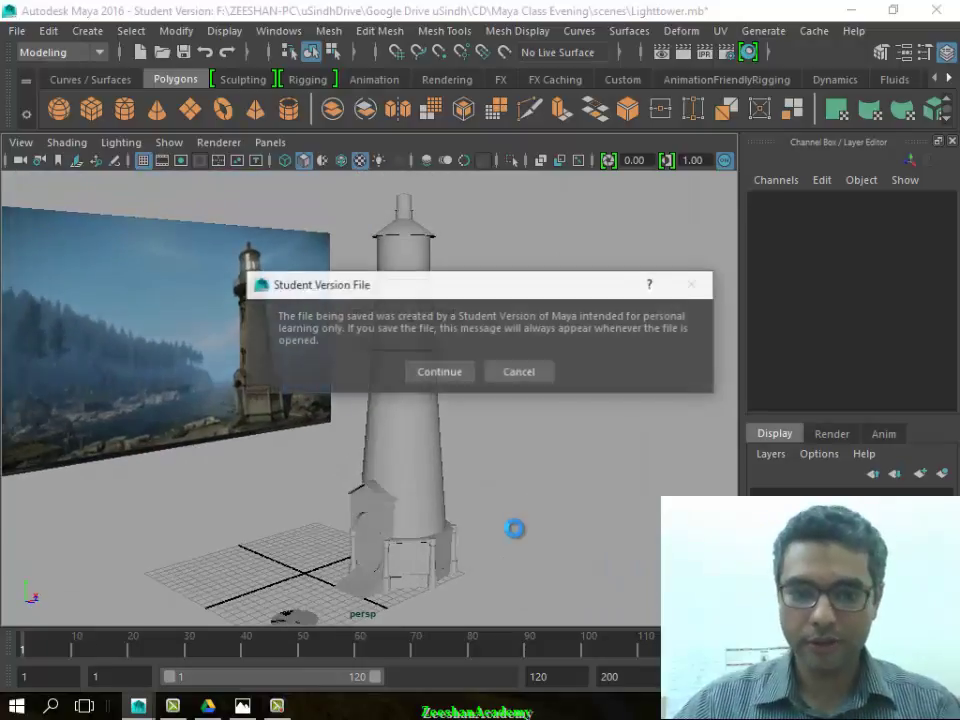
click(415, 380)
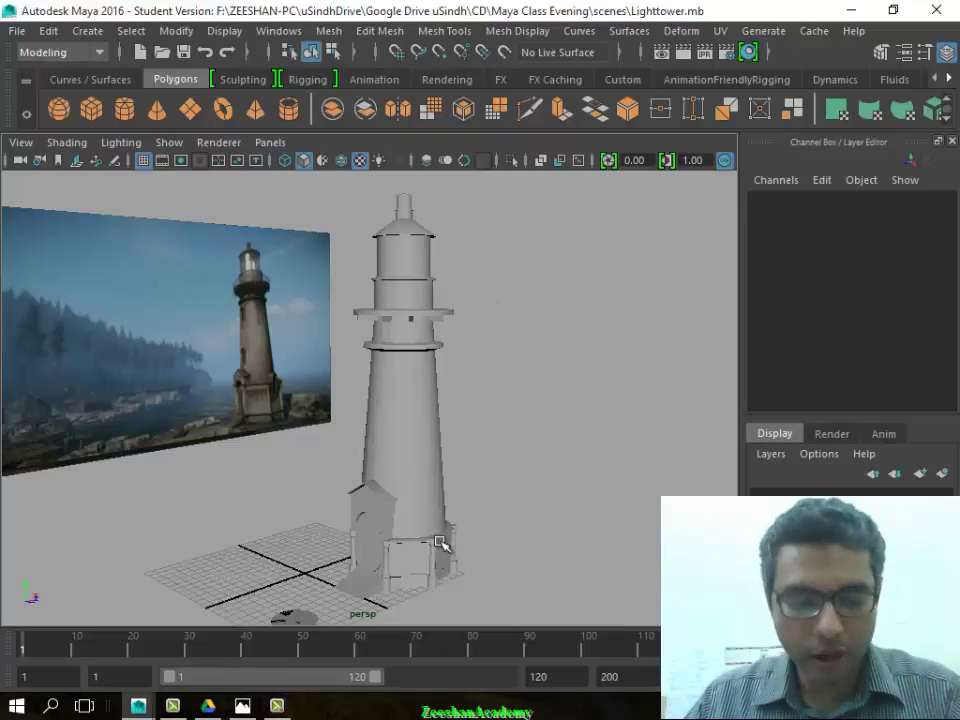
Reframe the camera around the lighthouse and marquee-select the whole unioned model, pCylinder19
alt+middle_drag(441, 543, 300, 456)
click(295, 470)
click(306, 558)
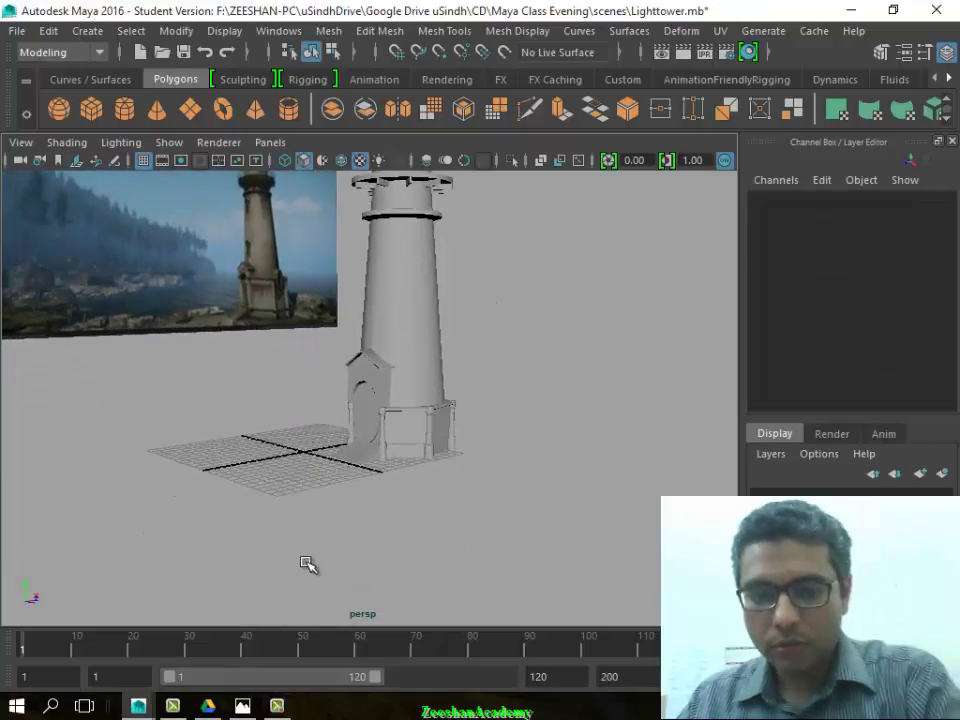
alt+drag(495, 493, 396, 429)
mouse_move(396, 429)
alt+right_down()
mouse_move(568, 531)
mouse_move(60, 460)
alt+right_up()
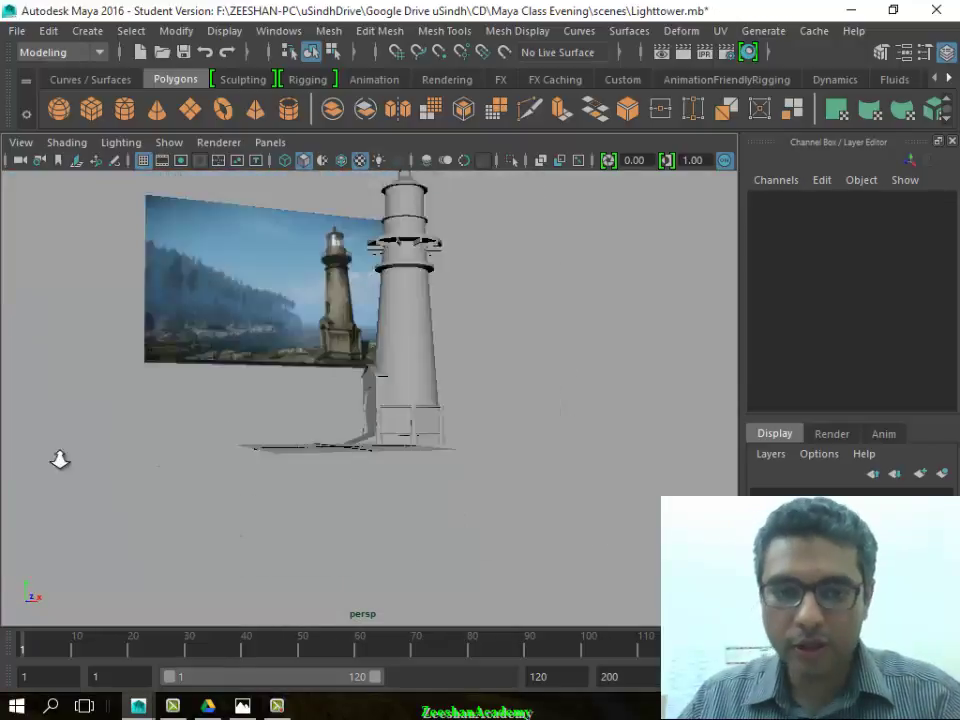
alt+drag(60, 460, 529, 514)
alt+right_drag(529, 514, 408, 344)
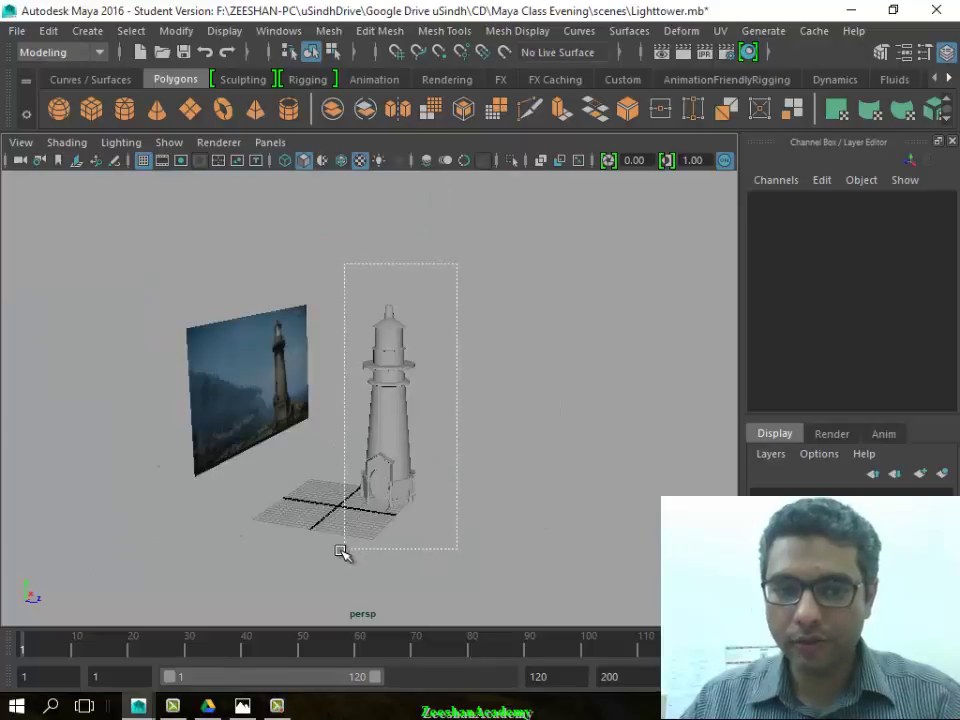
drag(341, 552, 336, 580)
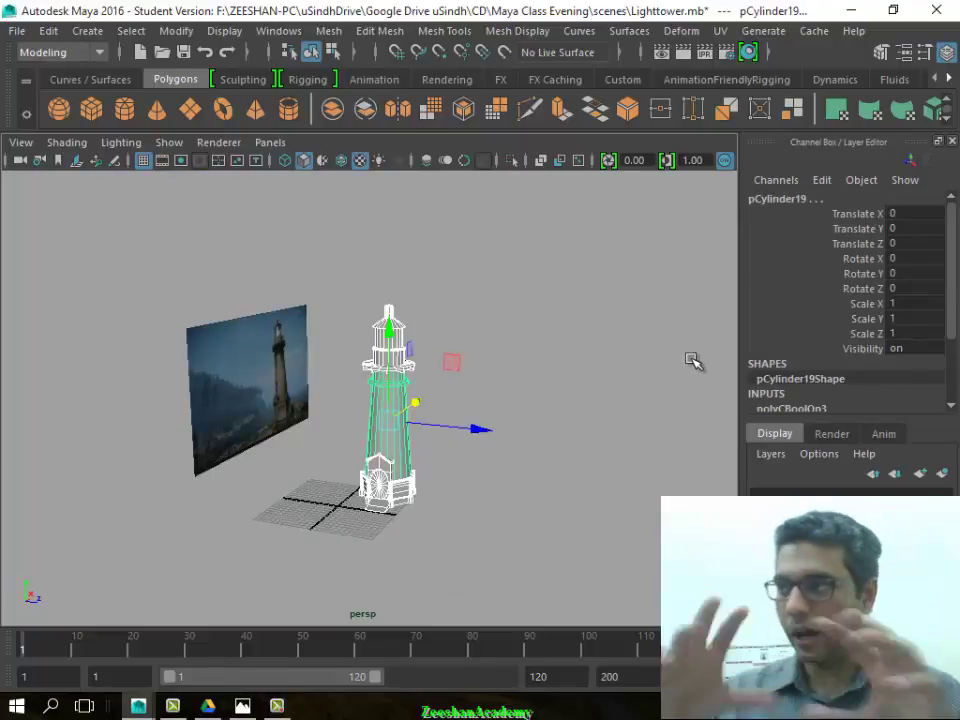
drag(550, 245, 371, 610)
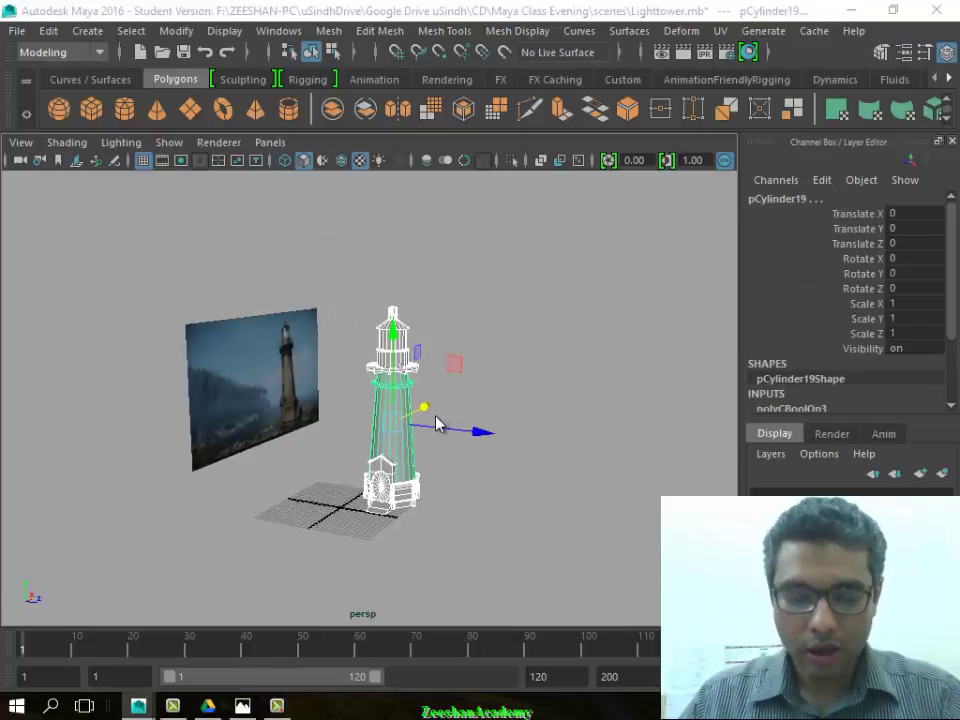
In the side view, lower the tower mesh to Translate Y -0.786
key(space)
alt+middle_drag(630, 513, 540, 574)
key(space)
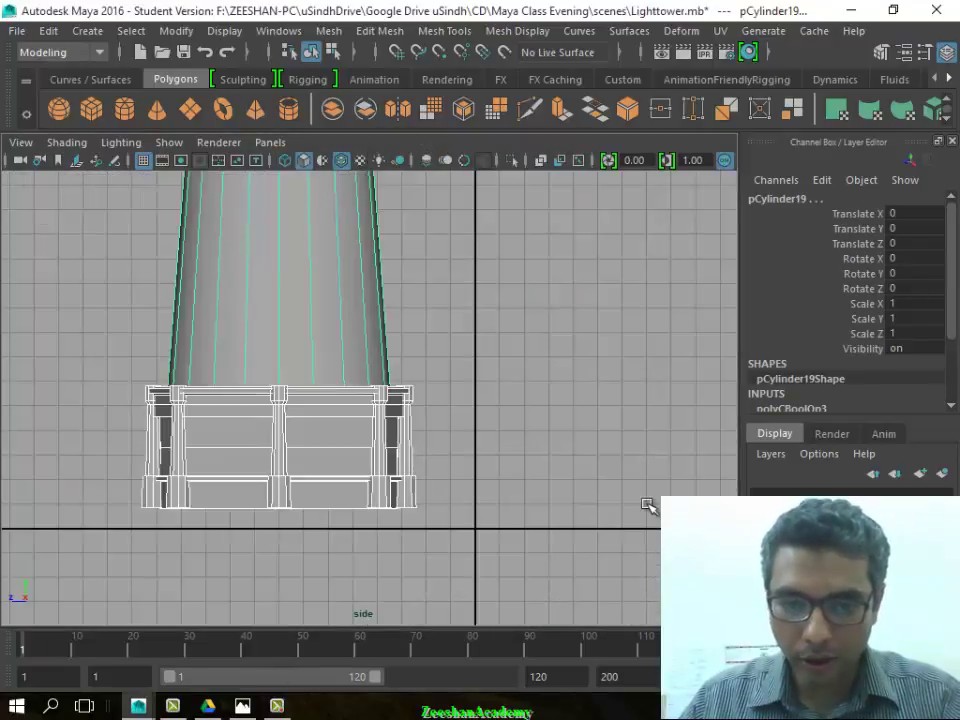
scroll(321, 420, down, 2)
alt+middle_drag(321, 420, 310, 513)
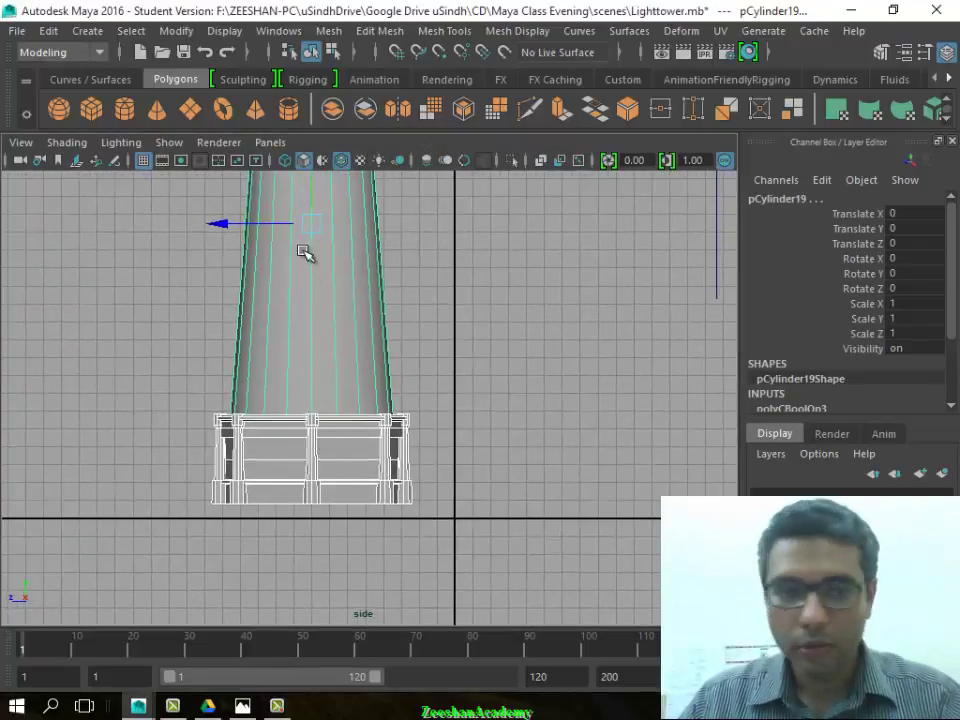
drag(313, 189, 316, 203)
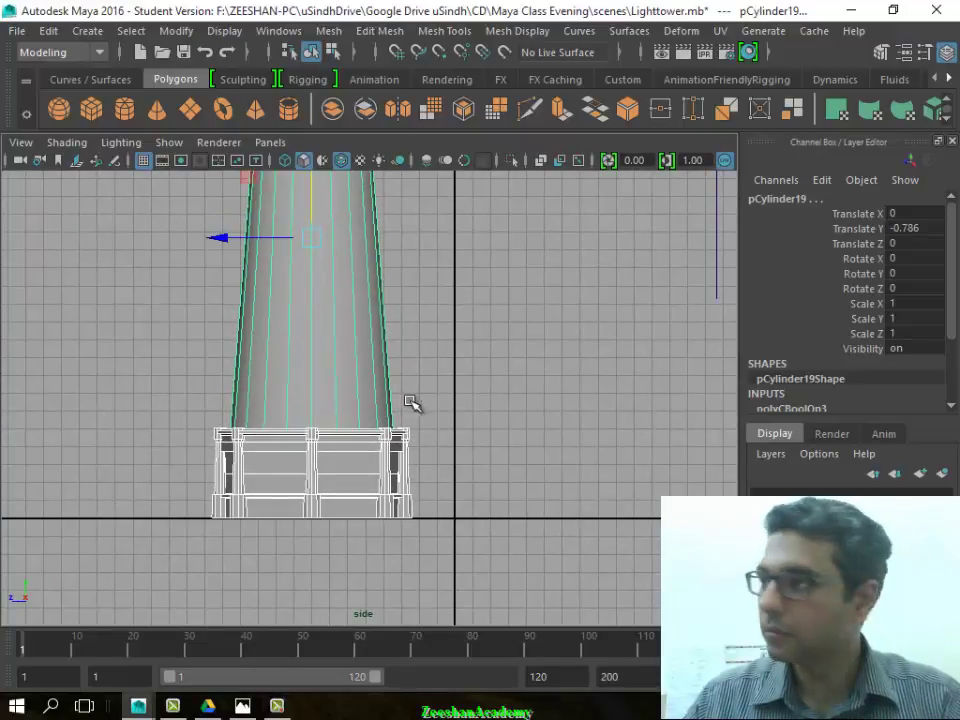
Return to the perspective view with textured shaded display (6) turned on
key(space)
drag(668, 423, 650, 362)
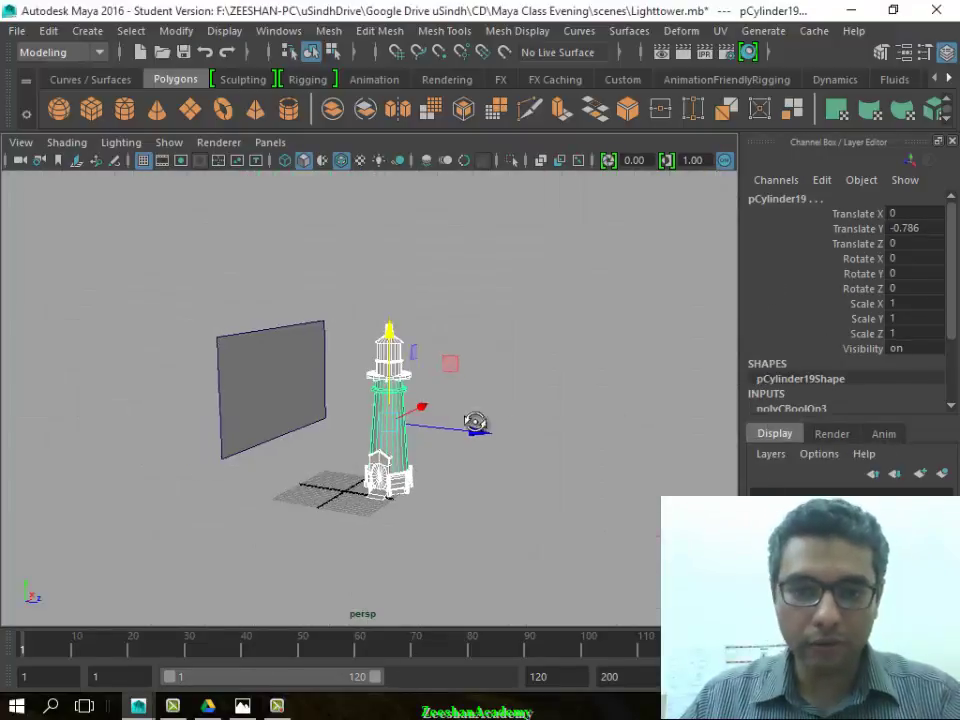
key(6)
scroll(205, 486, up, 5)
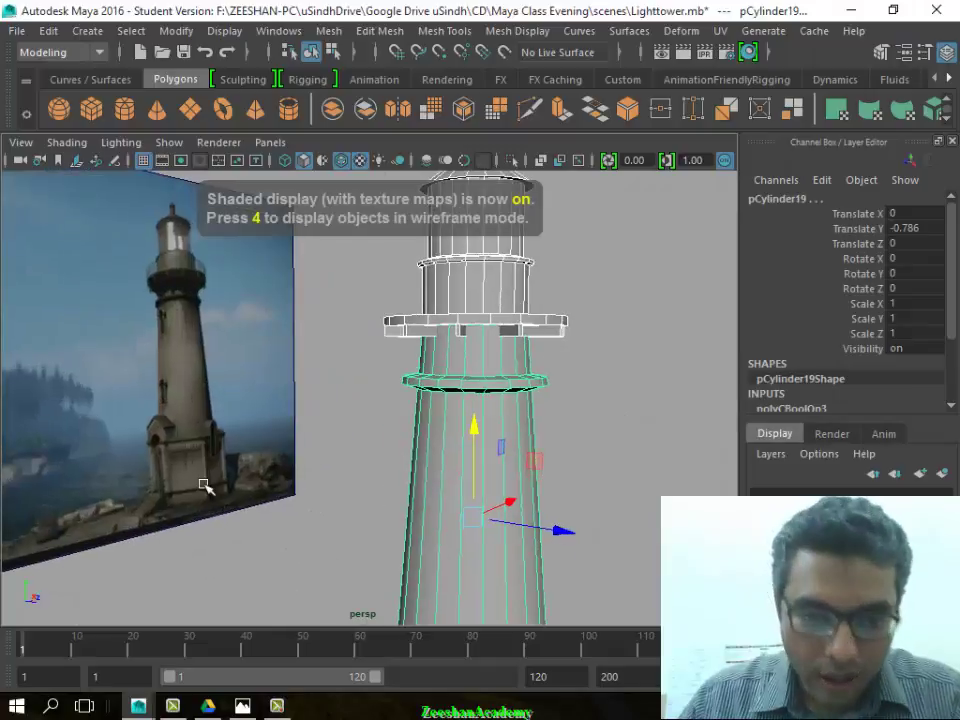
scroll(463, 435, up, 2)
scroll(197, 519, down, 3)
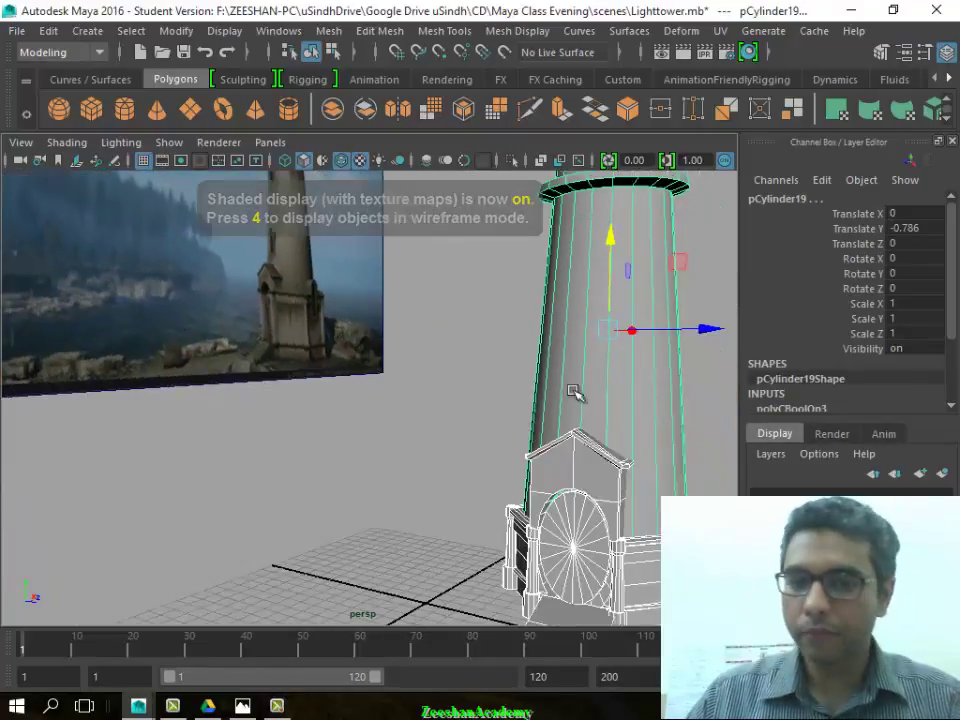
scroll(358, 396, down, 3)
scroll(480, 470, down, 1)
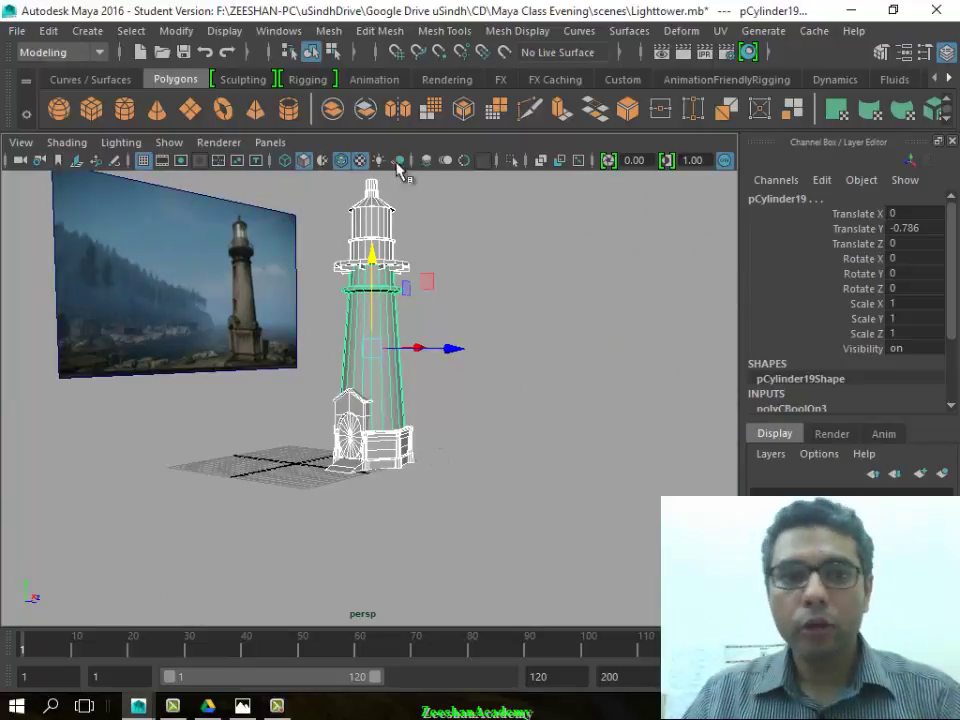
Group the lighthouse parts into group1 via Edit > Group and save past the Student Version warning
click(329, 30)
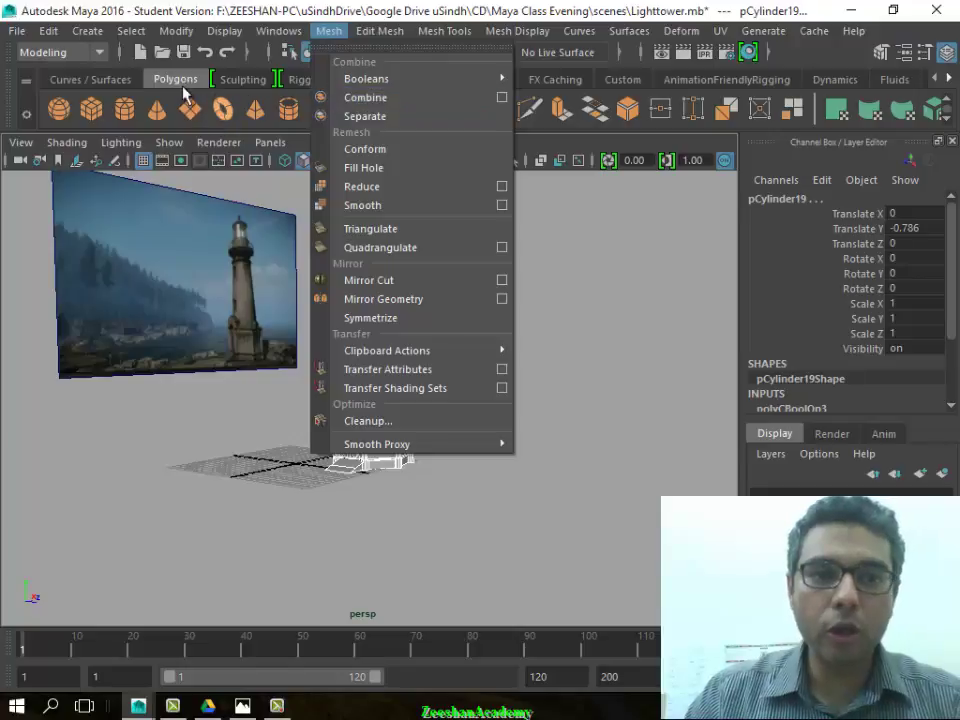
click(48, 31)
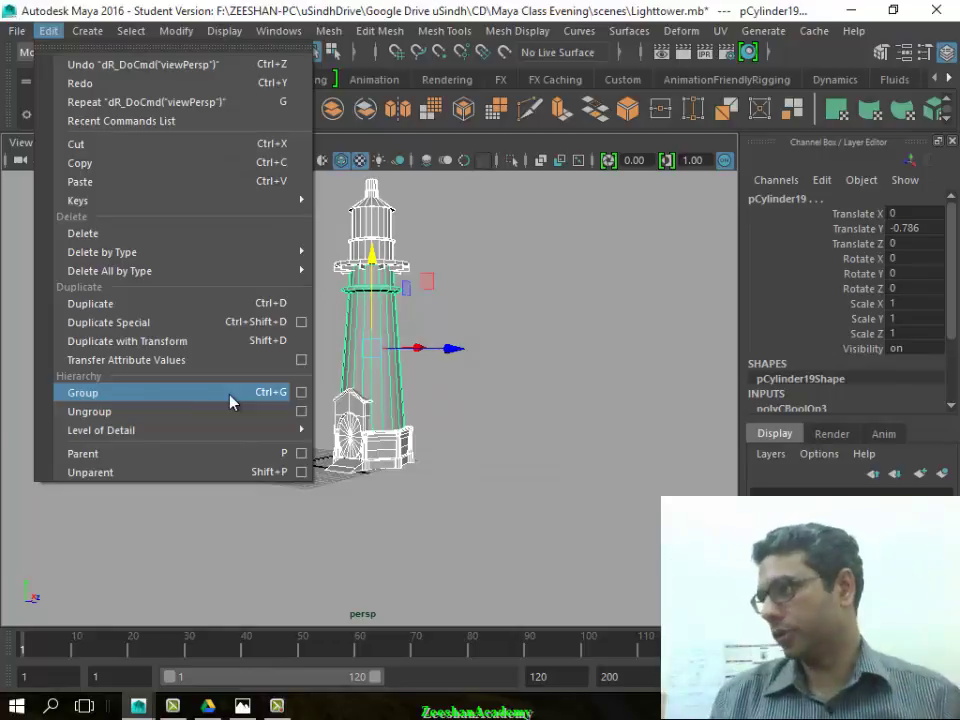
click(131, 400)
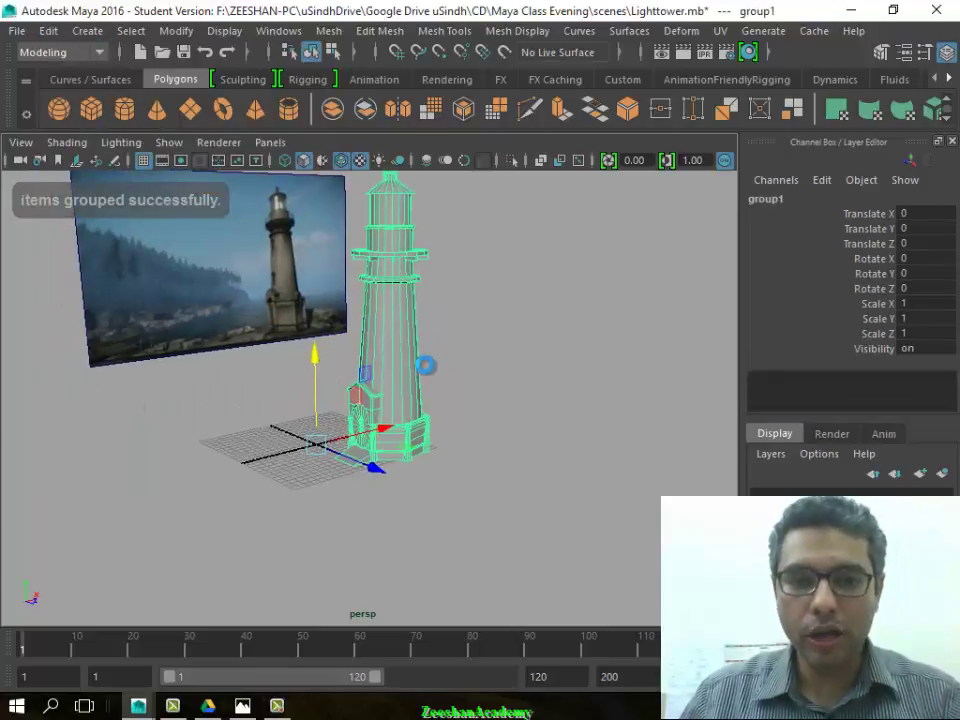
click(437, 371)
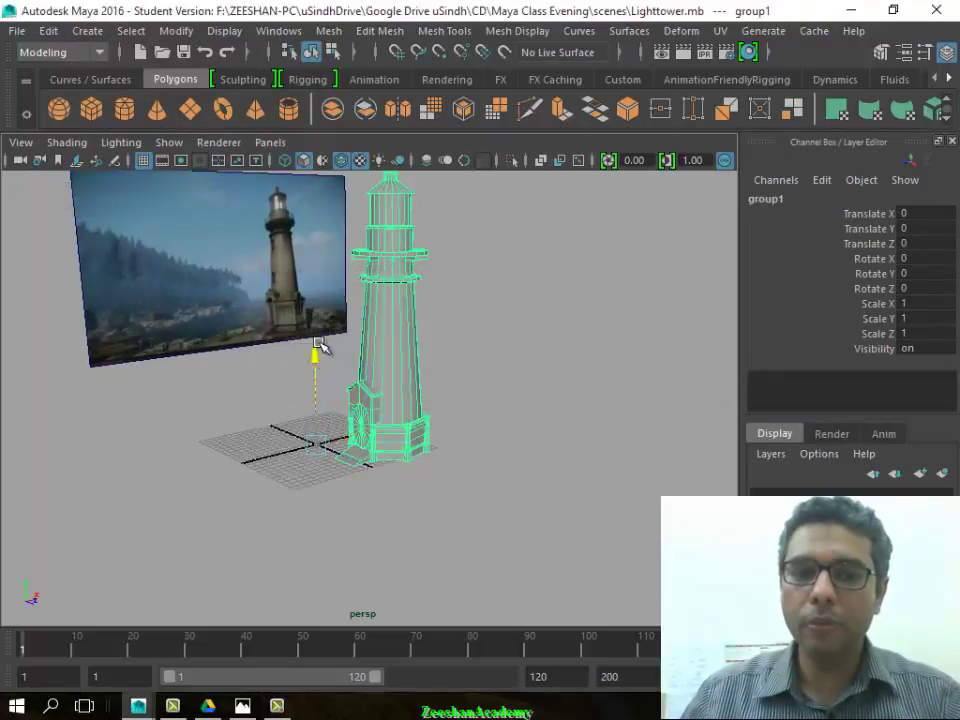
drag(318, 346, 332, 328)
key(ctrl+z)
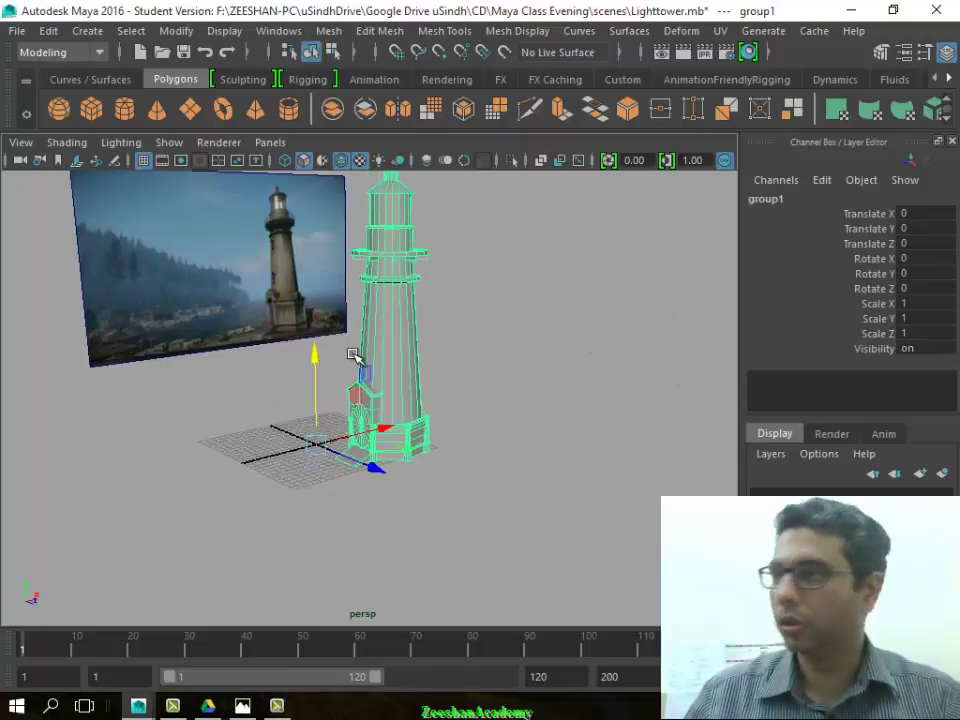
alt+middle_drag(268, 398, 250, 430)
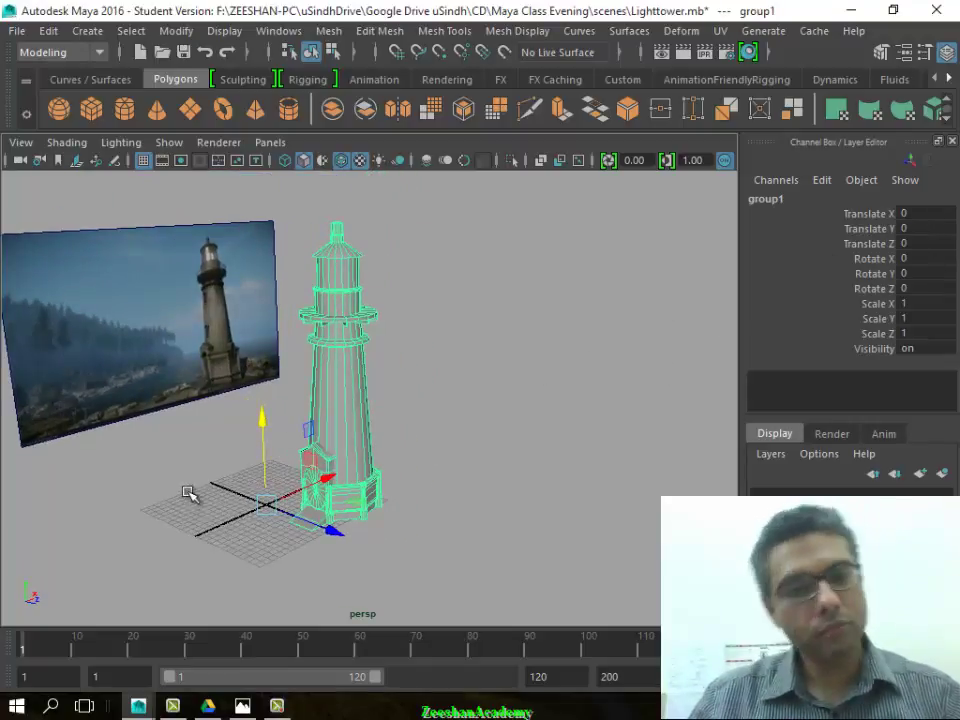